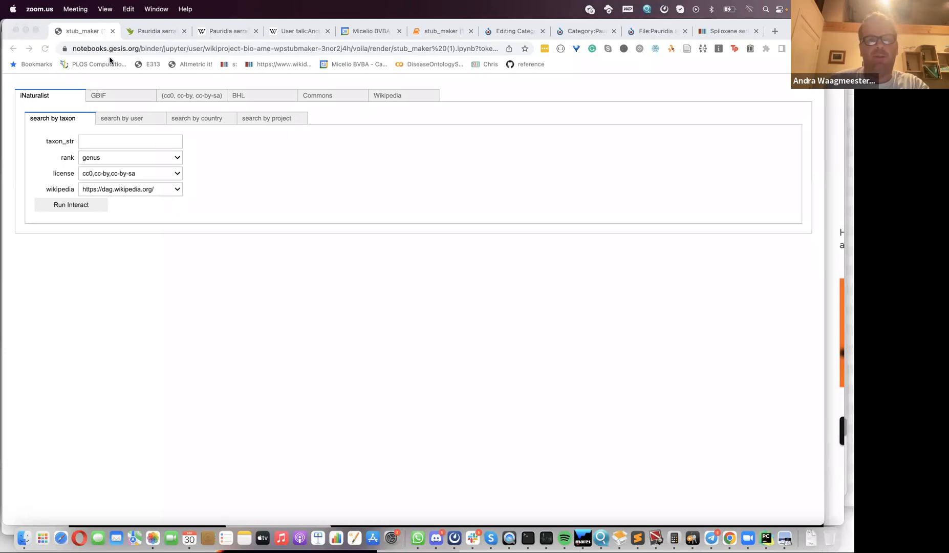
Step: Switch to the open Pauridia serrata taxon page and go to the iNaturalist home page
left_click(138, 33)
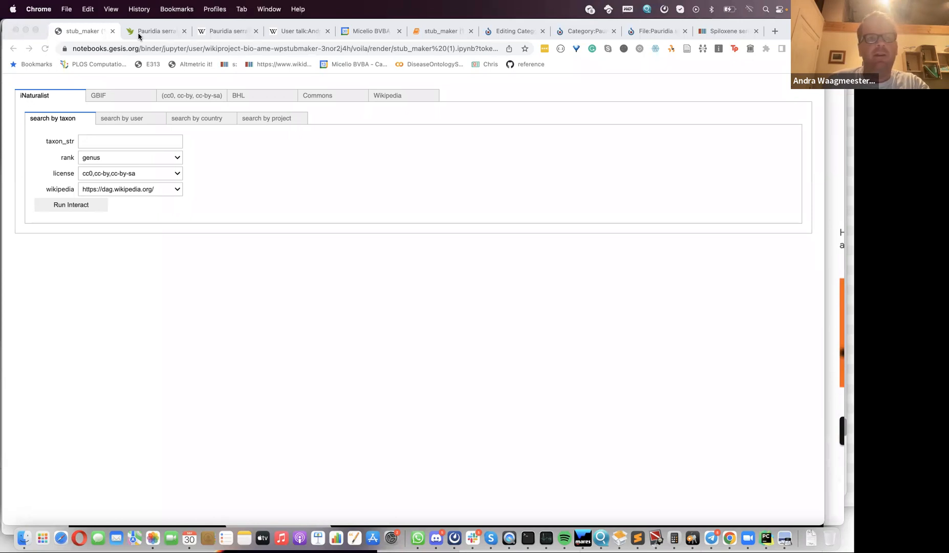
left_click(137, 31)
scroll(118, 190, "down", 5)
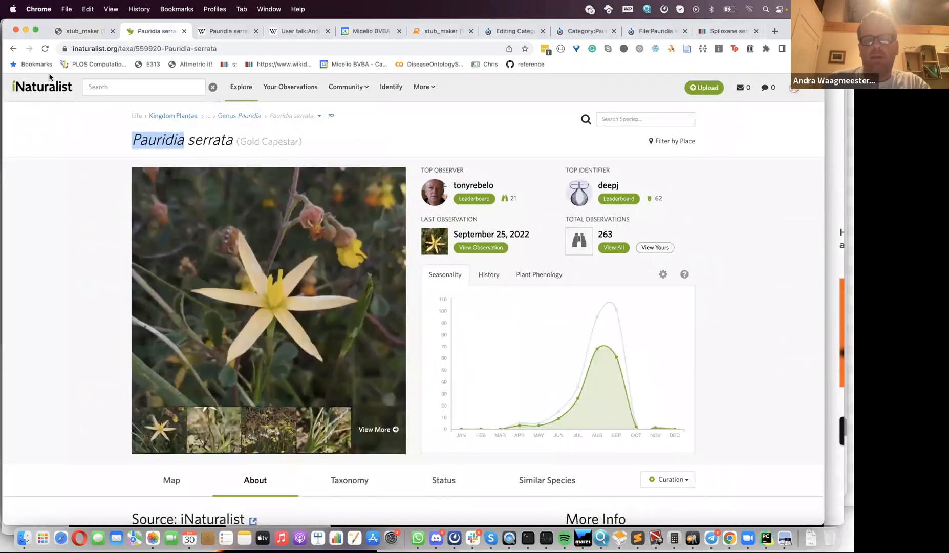
left_click(42, 88)
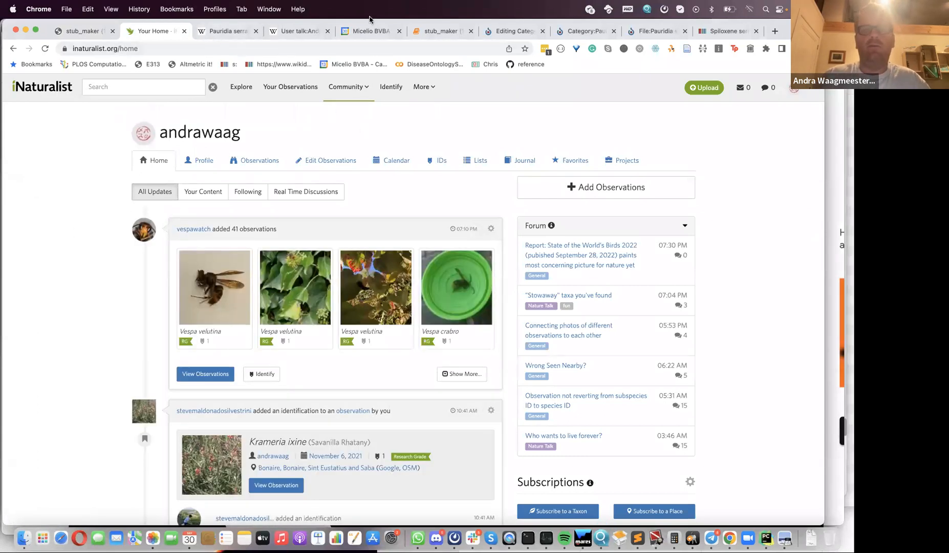
Step: Run a web search for "wikiproject biodiversity" in place of the open calendar page
left_click(366, 34)
left_click(329, 49)
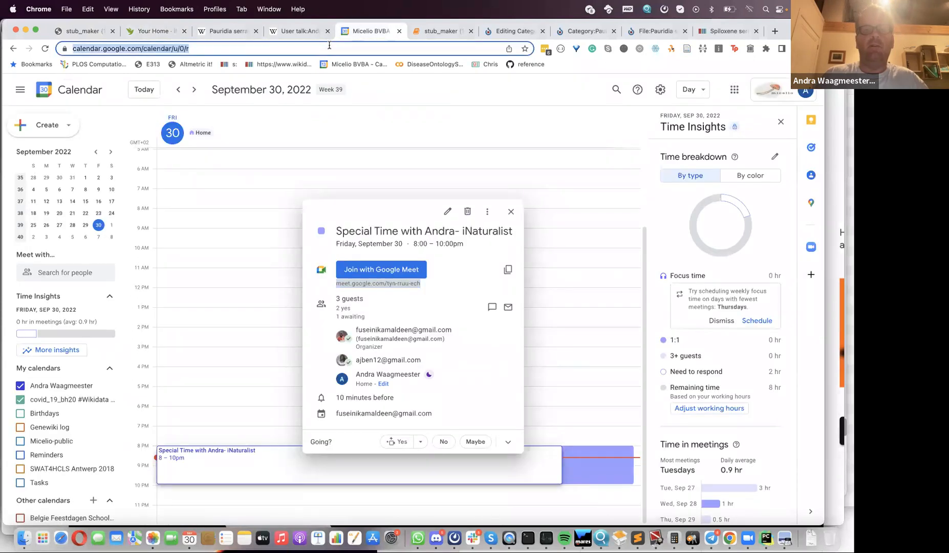
type("www.wikip")
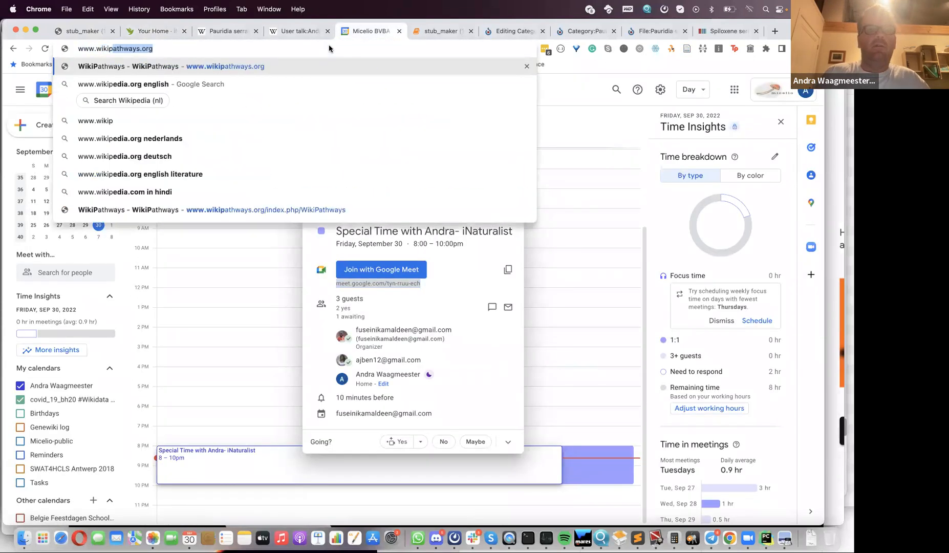
key("BackSpace")
key("BackSpace")
key("BackSpace")
key("BackSpace")
key("BackSpace")
key("BackSpace")
key("BackSpace")
type("ok")
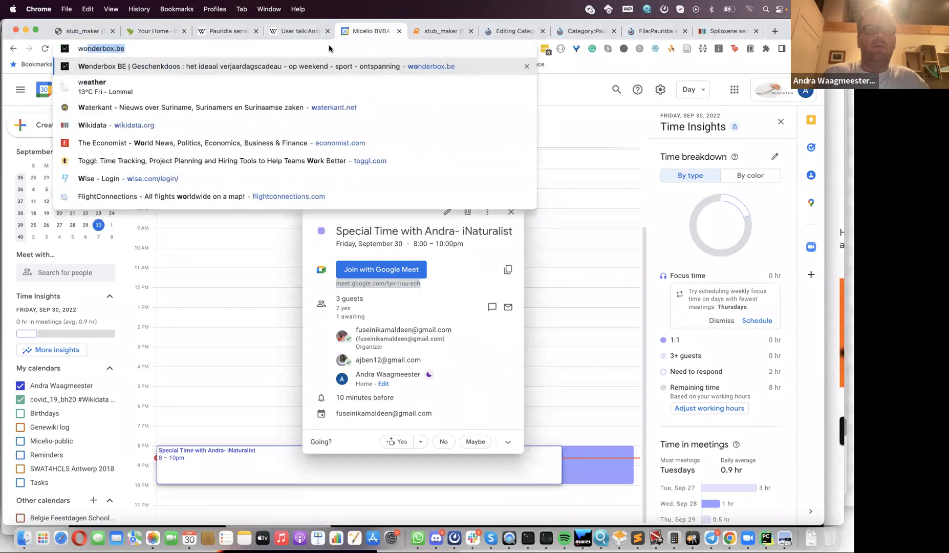
key("BackSpace")
key("BackSpace")
type("ikiproe")
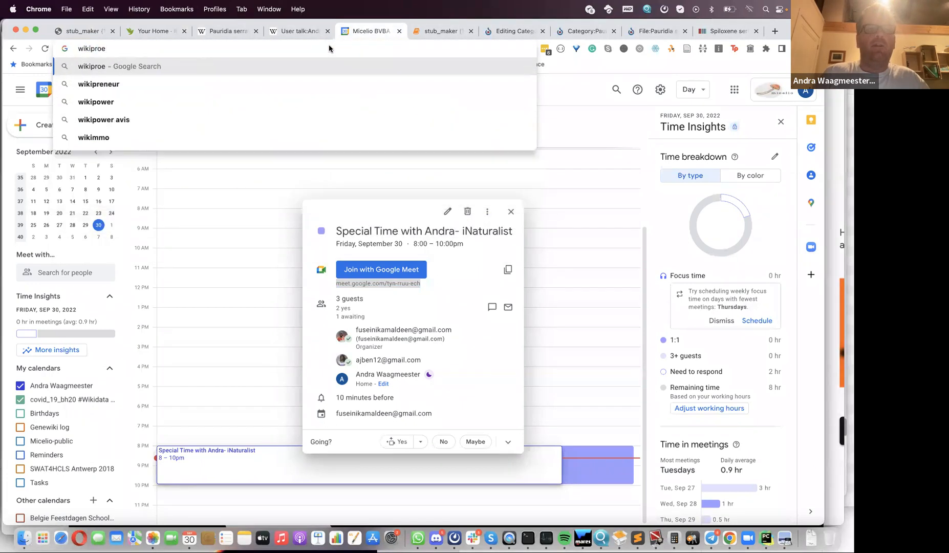
key("BackSpace")
type("jec")
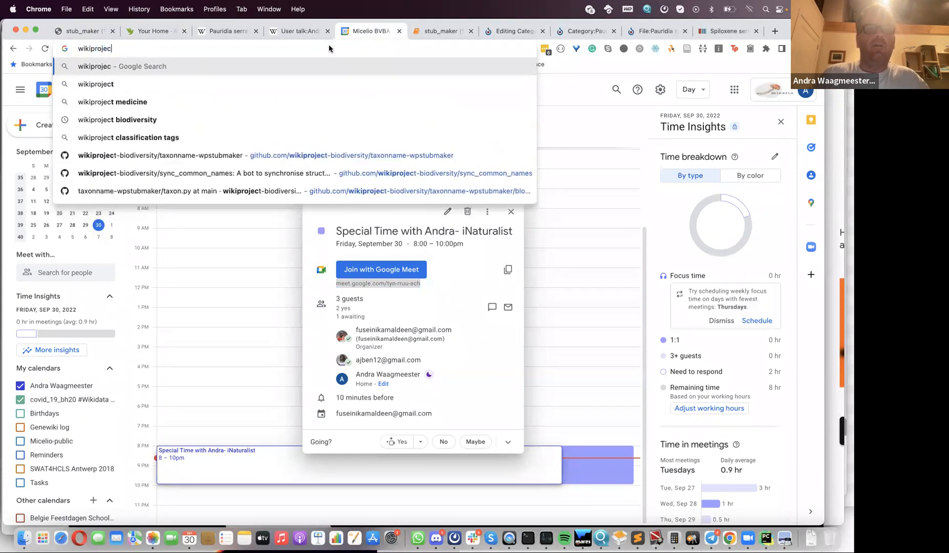
left_click(194, 125)
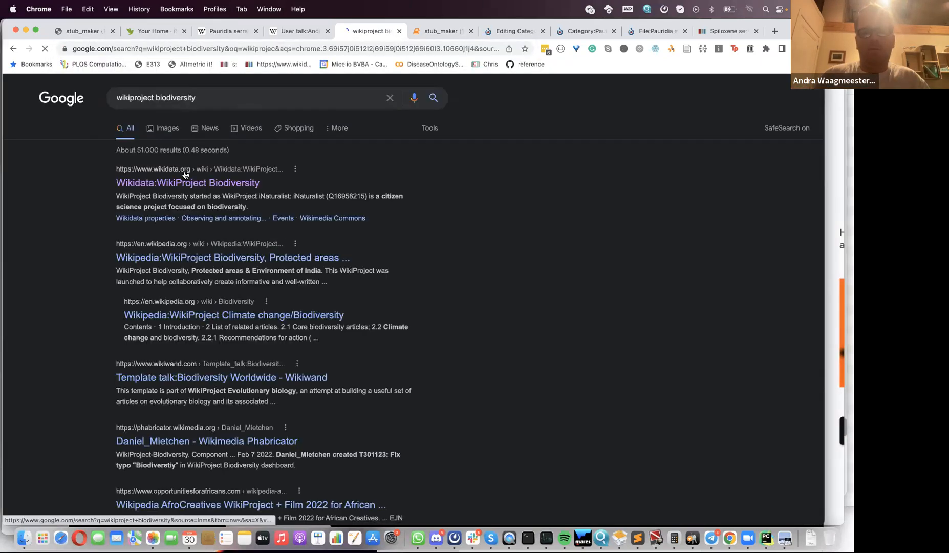
Step: Open the Wikidata WikiProject Biodiversity page and, from it, the Biodiversity Next conference poster PDF on Wikimedia and iNaturalist
left_click(184, 182)
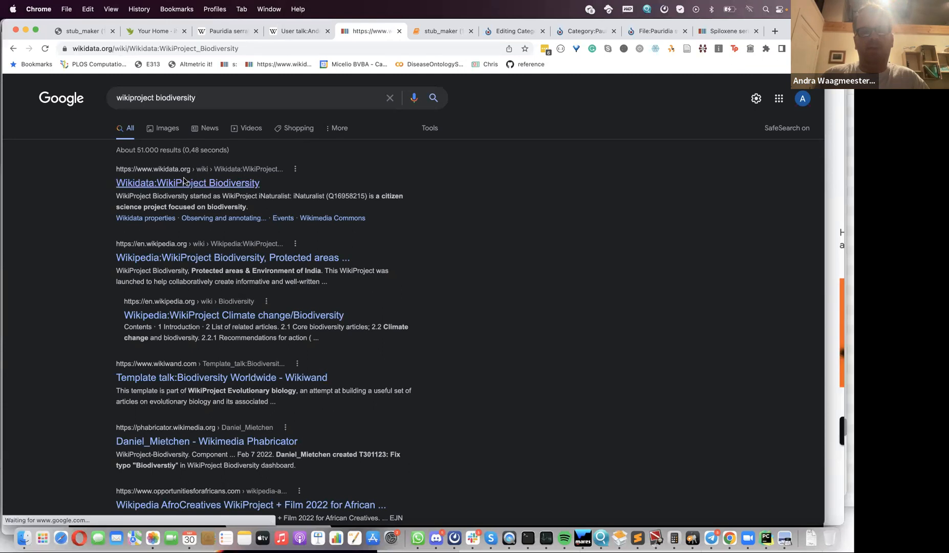
scroll(547, 465, "down", 10)
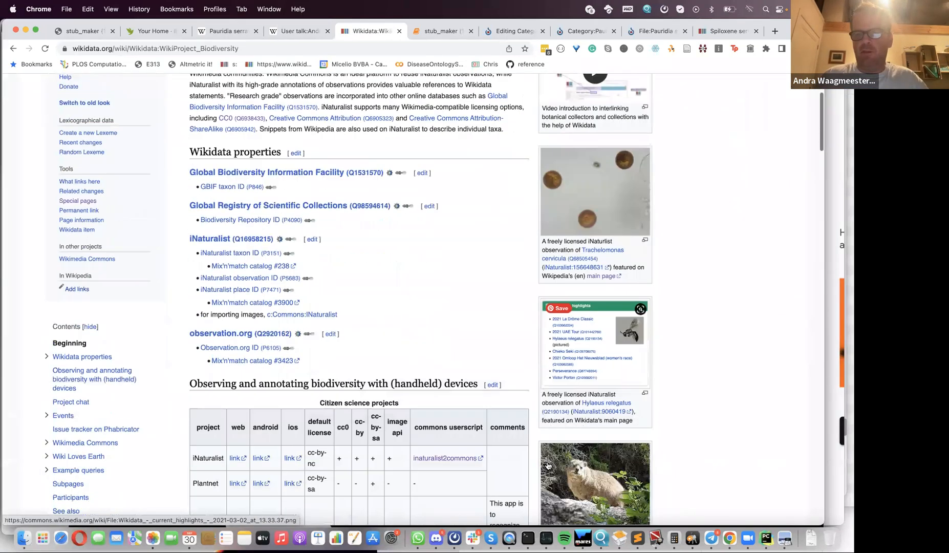
left_click(579, 378)
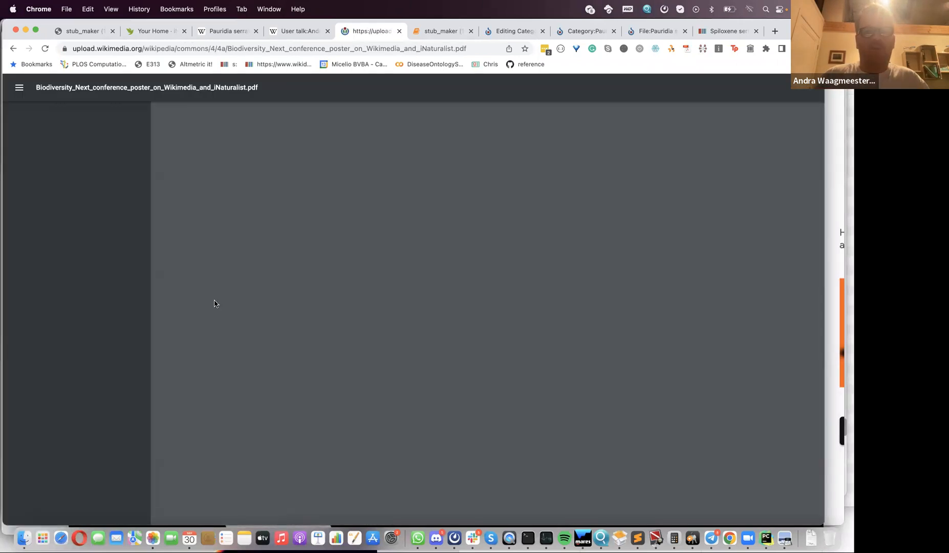
Step: Examine the poster's diagram of how observations flow between iNaturalist, GBIF, Wikidata, Wikimedia Commons and Wikipedia
scroll(311, 370, "down", 4)
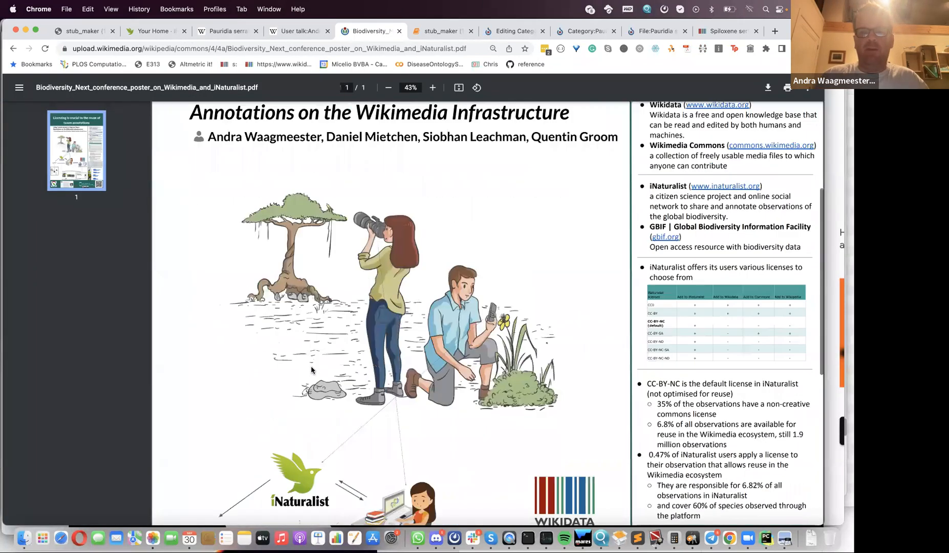
scroll(312, 370, "down", 5)
scroll(311, 370, "up", 6)
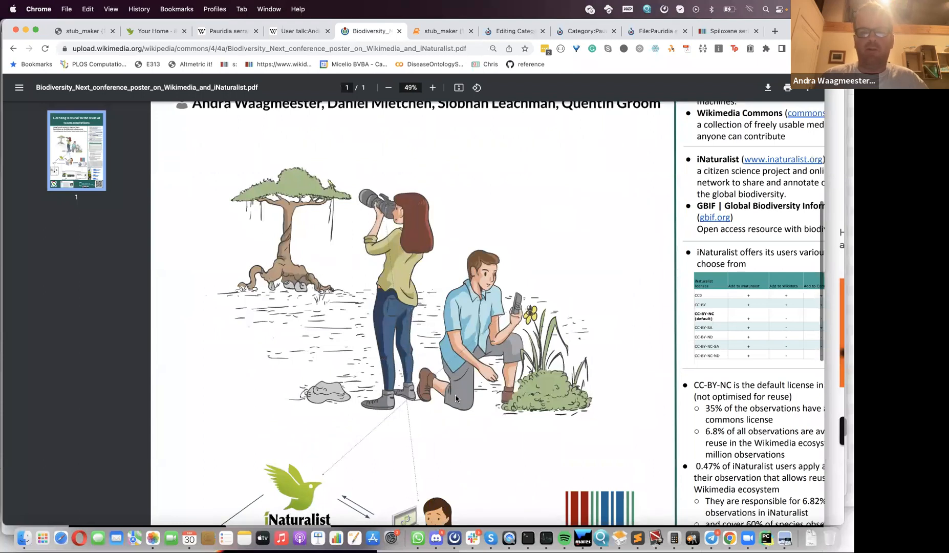
scroll(441, 183, "down", 5)
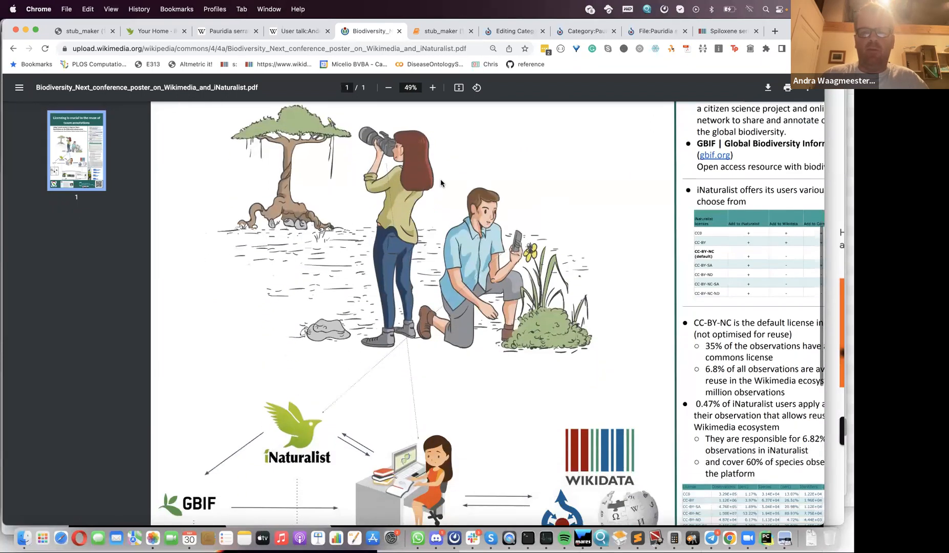
scroll(403, 325, "up", 4)
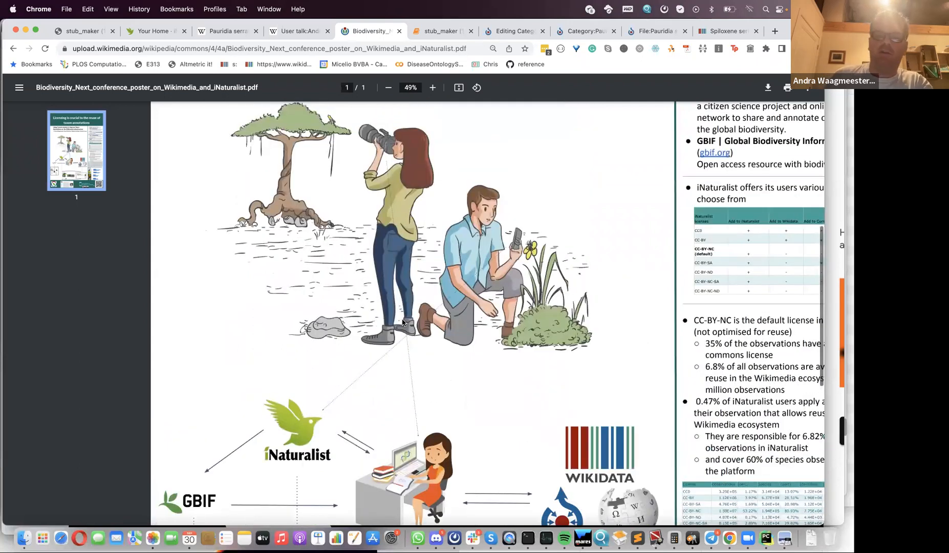
scroll(404, 323, "down", 1)
scroll(460, 343, "down", 2)
scroll(448, 366, "down", 1)
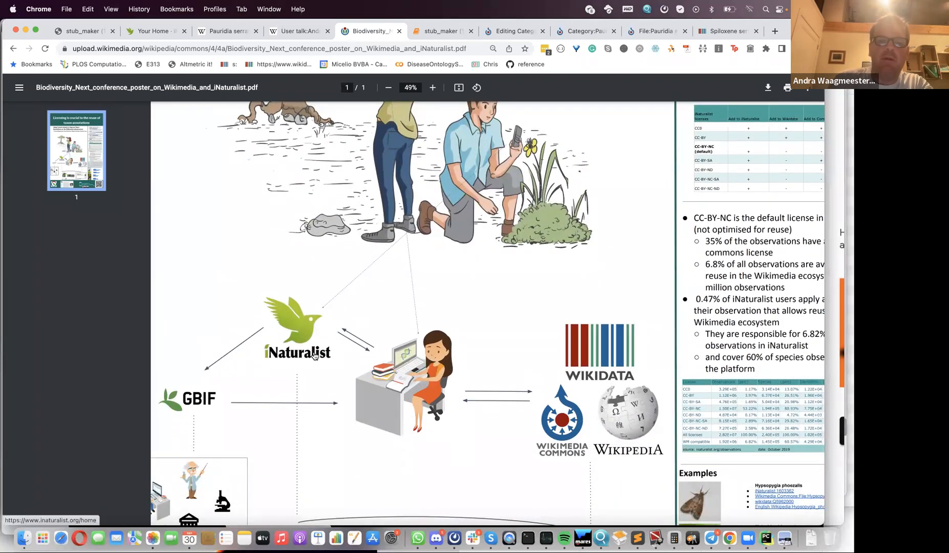
scroll(282, 397, "down", 2)
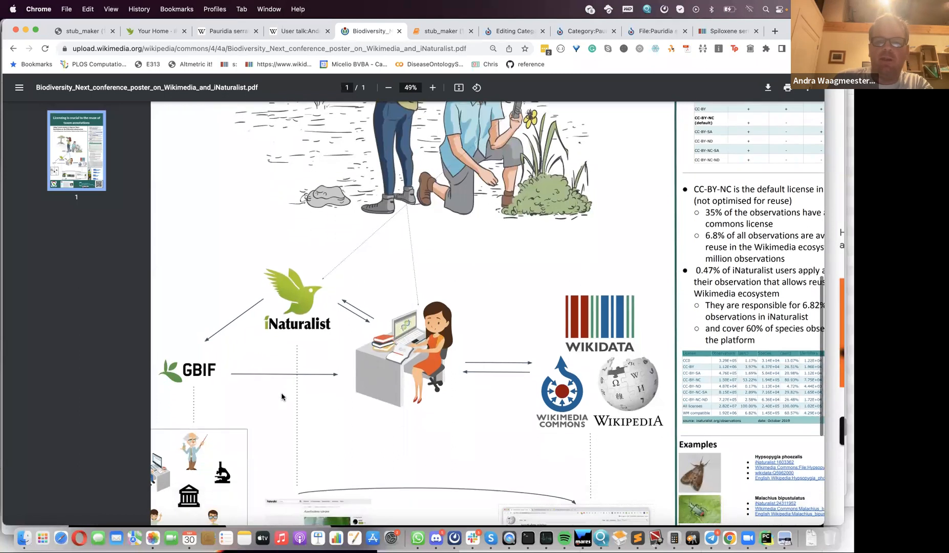
scroll(282, 395, "up", 5, "ctrl")
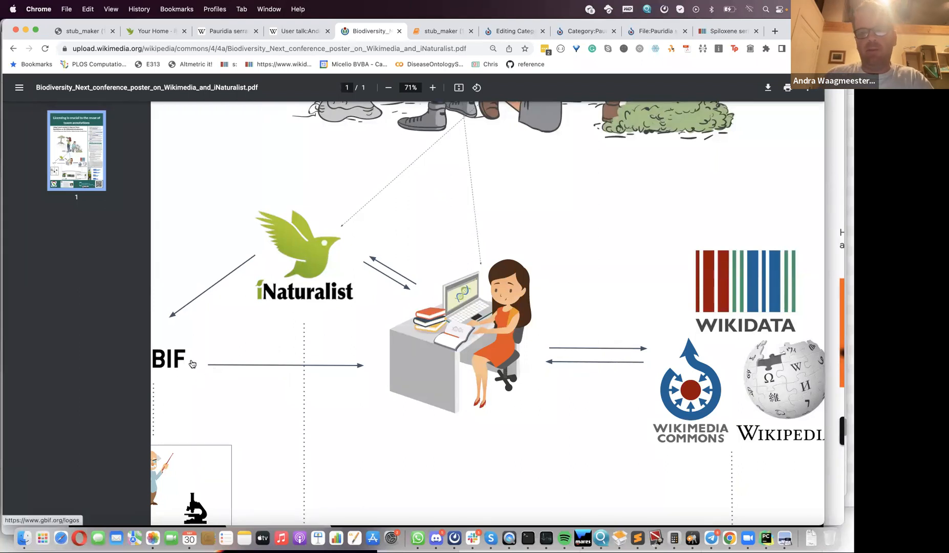
scroll(201, 452, "down", 5)
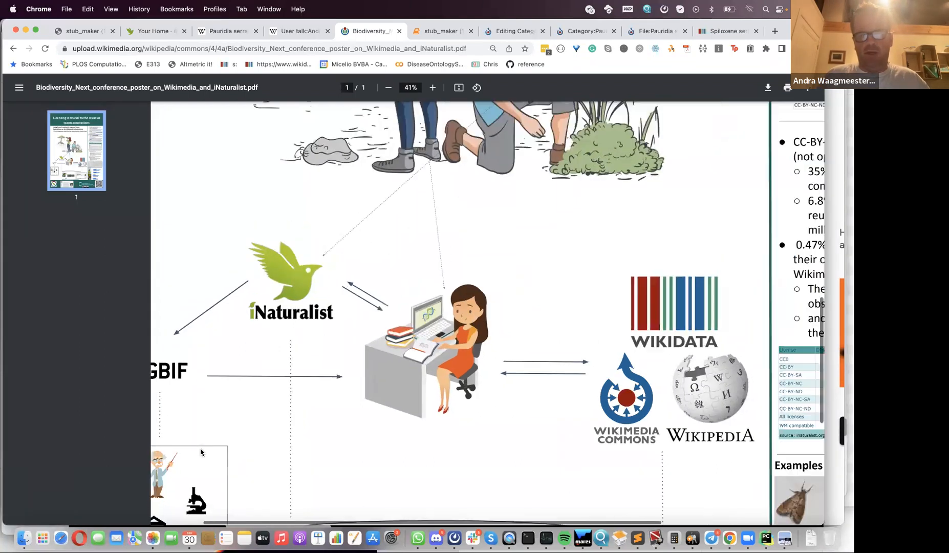
scroll(310, 453, "down", 2)
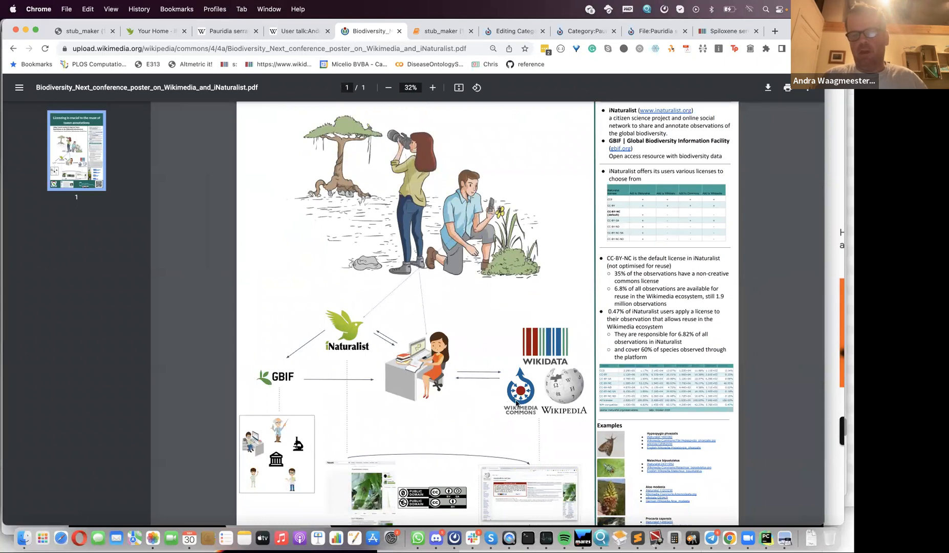
Step: Return to the iNaturalist home page and open the "Wiki Mentor Africa - Data collection" project from the account's project list
left_click(142, 32)
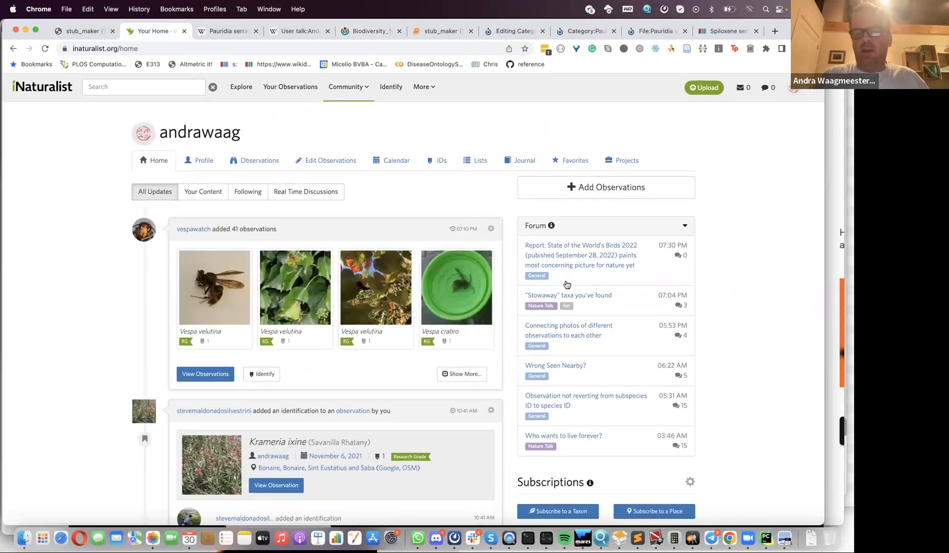
scroll(450, 300, "down", 1)
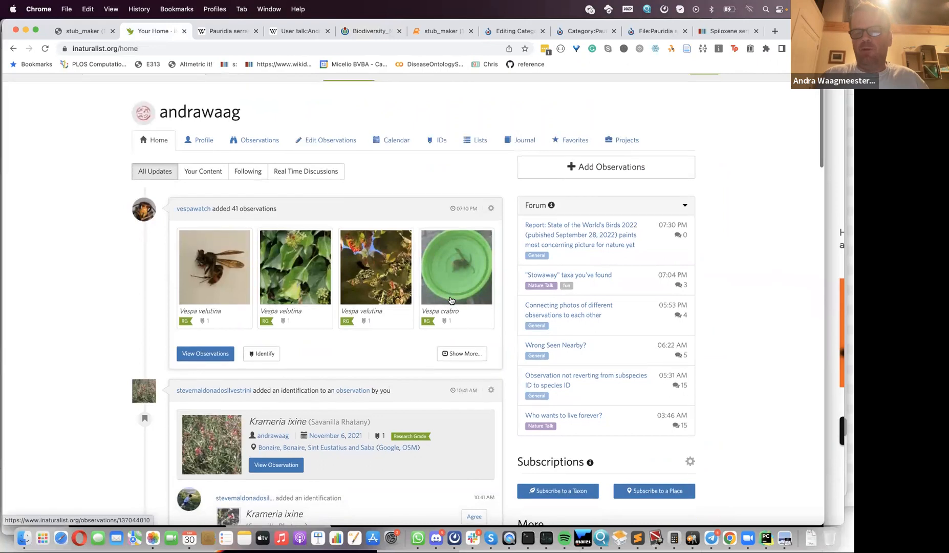
scroll(450, 300, "down", 1)
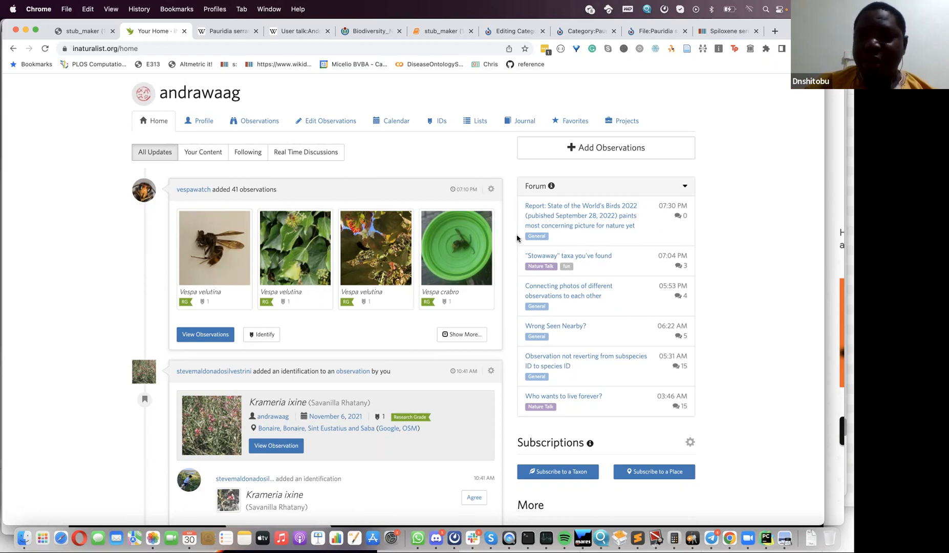
left_click(631, 117)
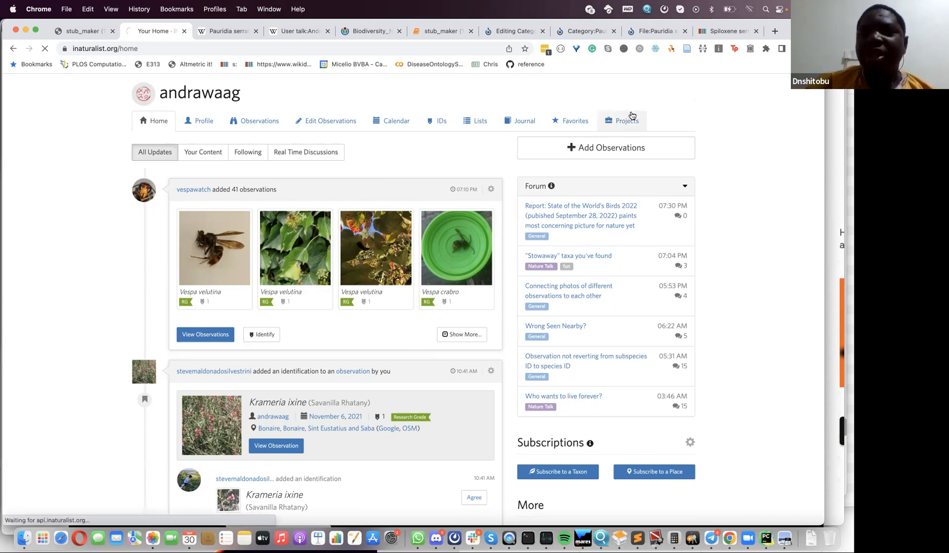
scroll(478, 317, "down", 5)
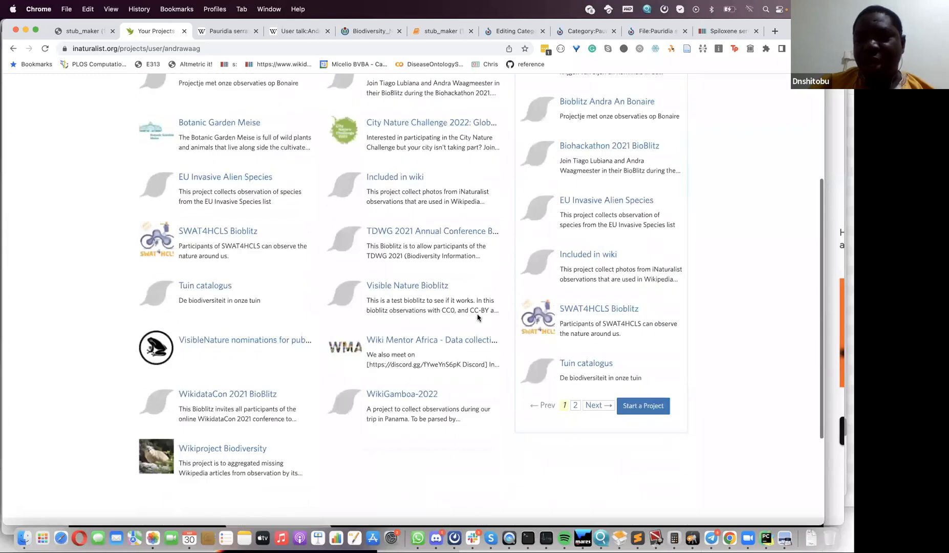
left_click(421, 343)
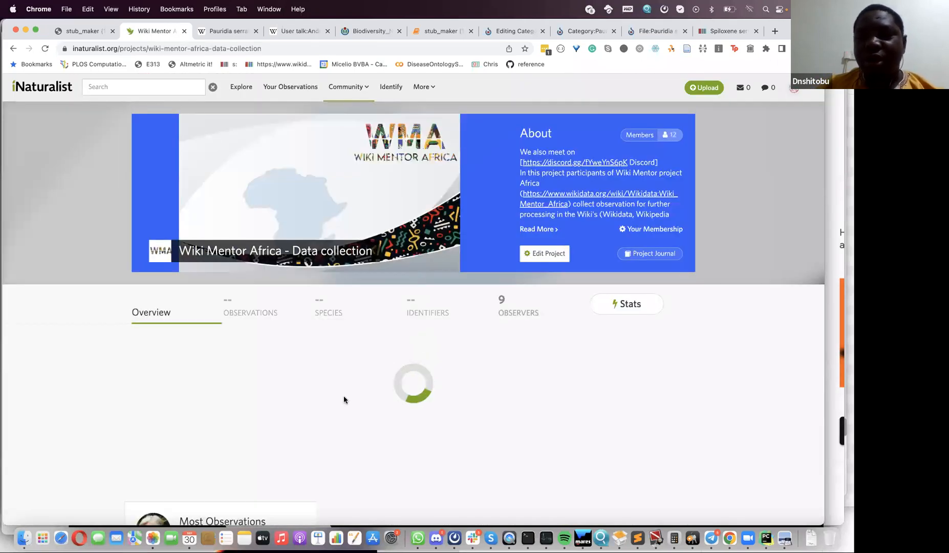
Step: Open the profile of the third-ranked contributor under the project's Most Observations and show that contributor's observations
scroll(344, 399, "down", 5)
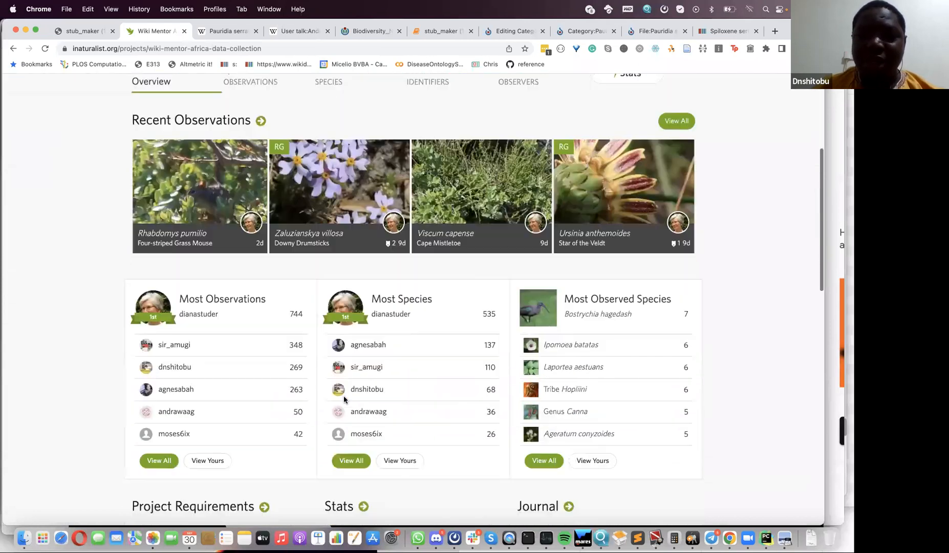
scroll(344, 399, "down", 1)
left_click(173, 312)
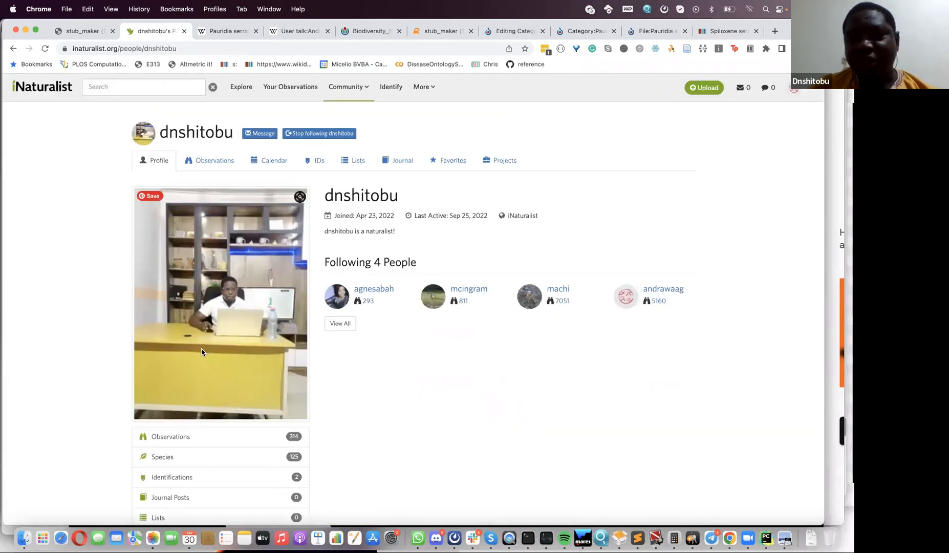
scroll(201, 352, "down", 1)
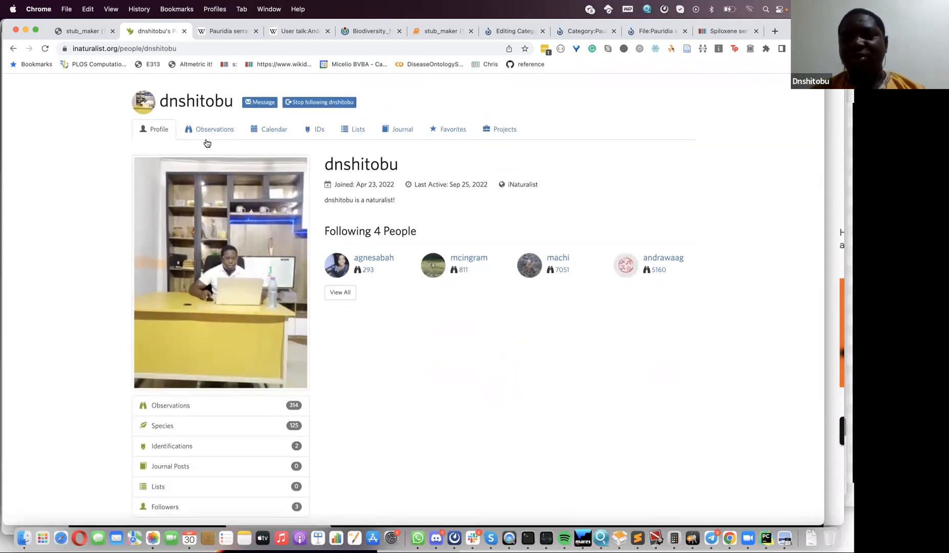
left_click(208, 134)
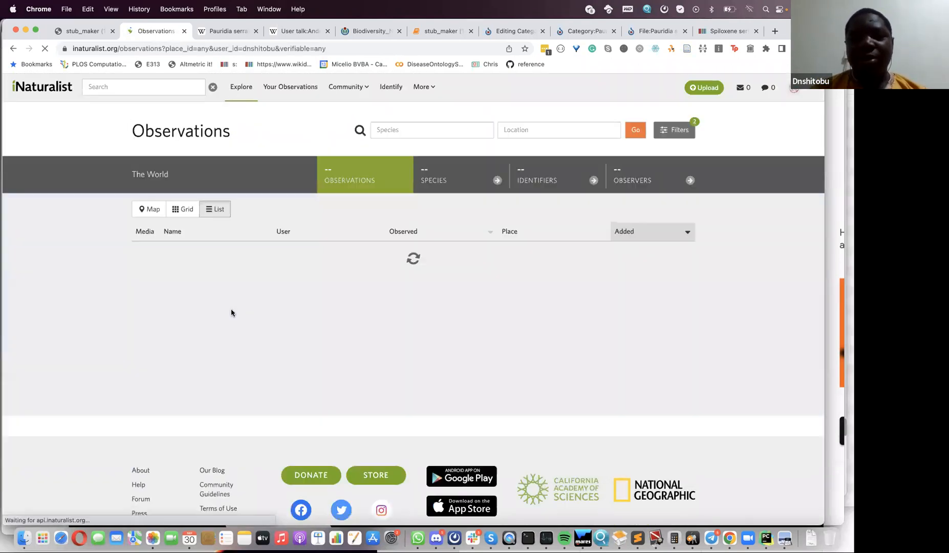
Step: Enlarge the page and look through the contributor's observation list with its names, dates and places
scroll(232, 312, "down", 4)
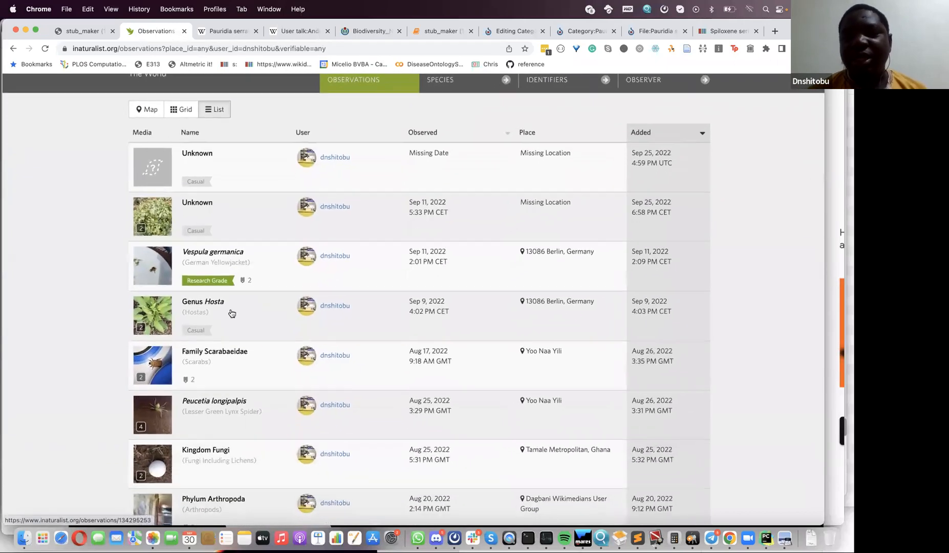
key("super+equal")
key("super+equal")
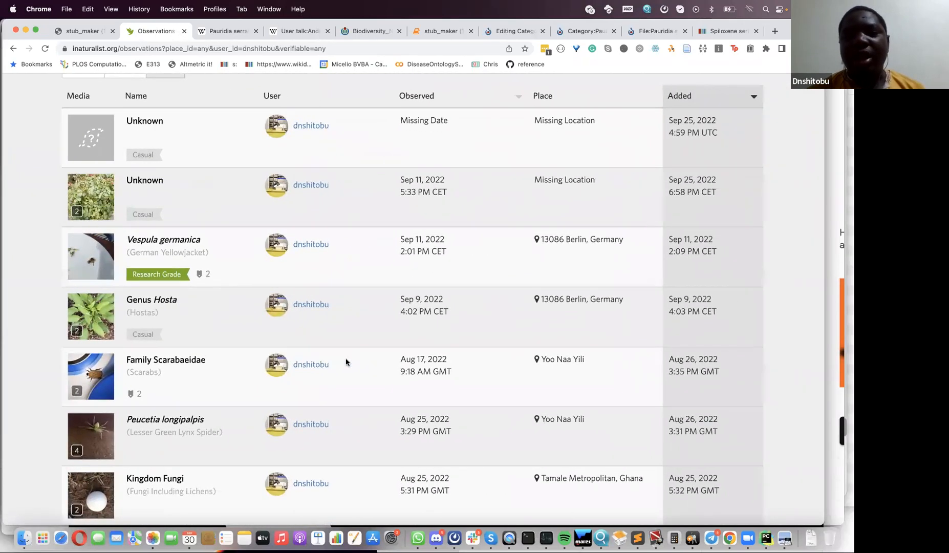
scroll(345, 361, "down", 1)
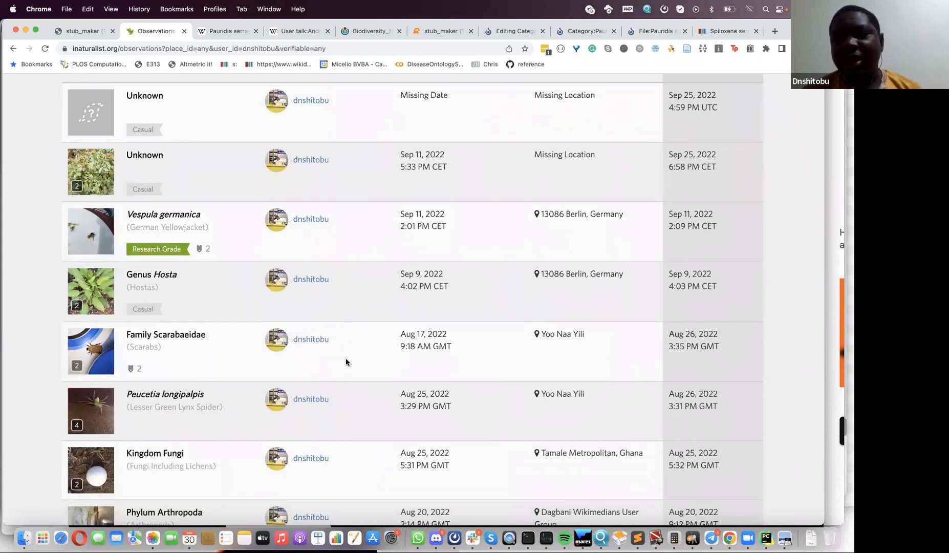
scroll(345, 362, "down", 3)
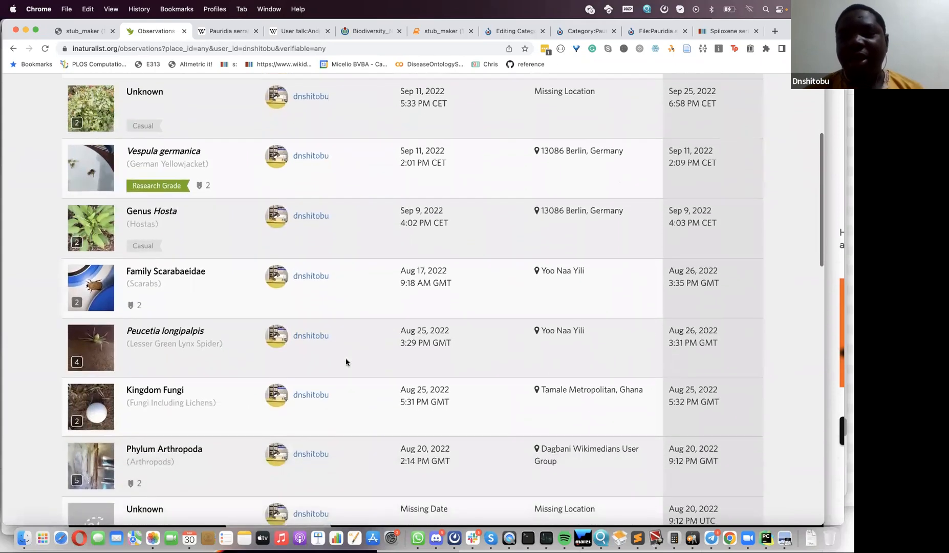
Step: Look through the contributor's earlier observations from August 2022 and return to the start of the list
scroll(345, 362, "down", 3)
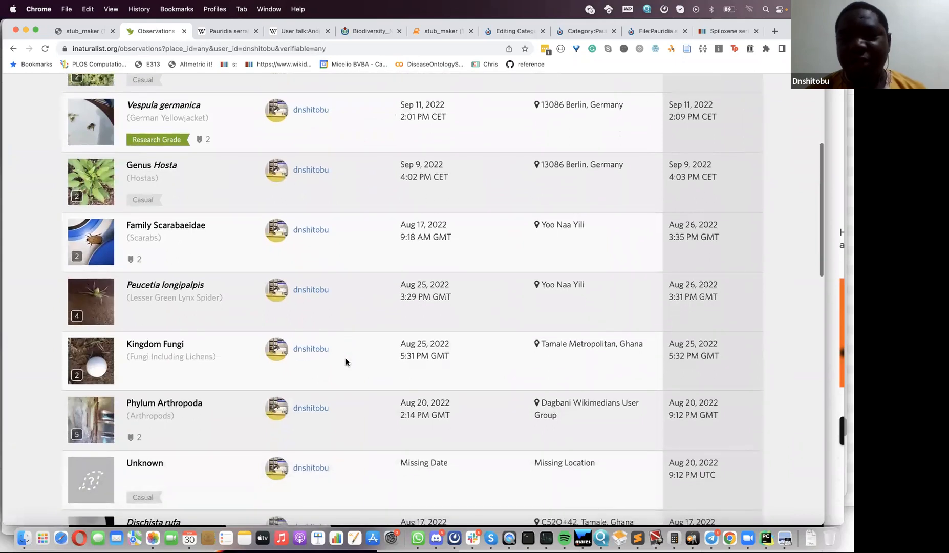
scroll(345, 362, "down", 6)
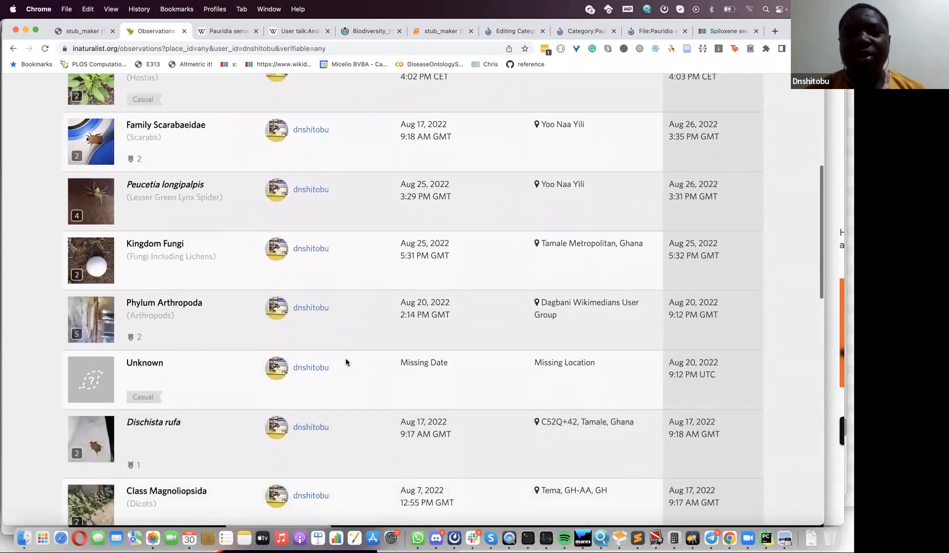
scroll(345, 362, "down", 3)
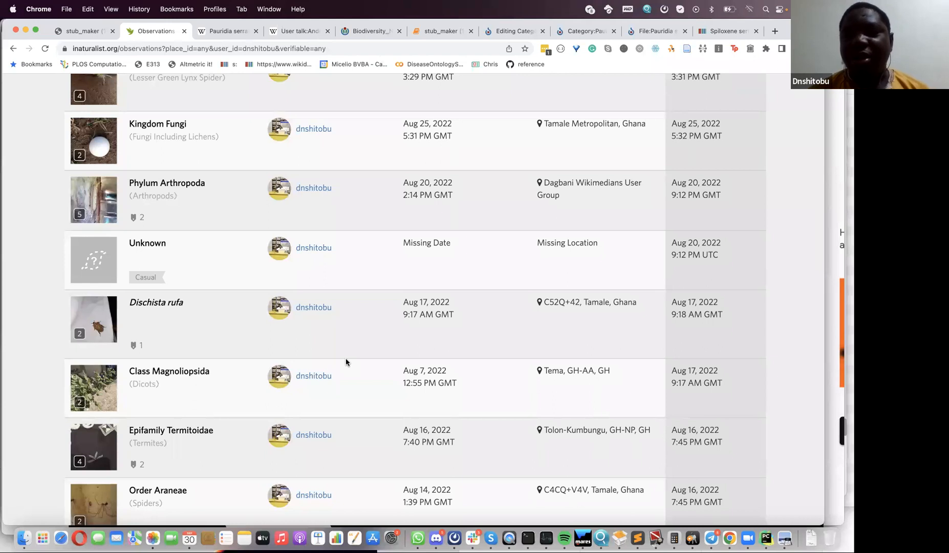
scroll(289, 401, "down", 3)
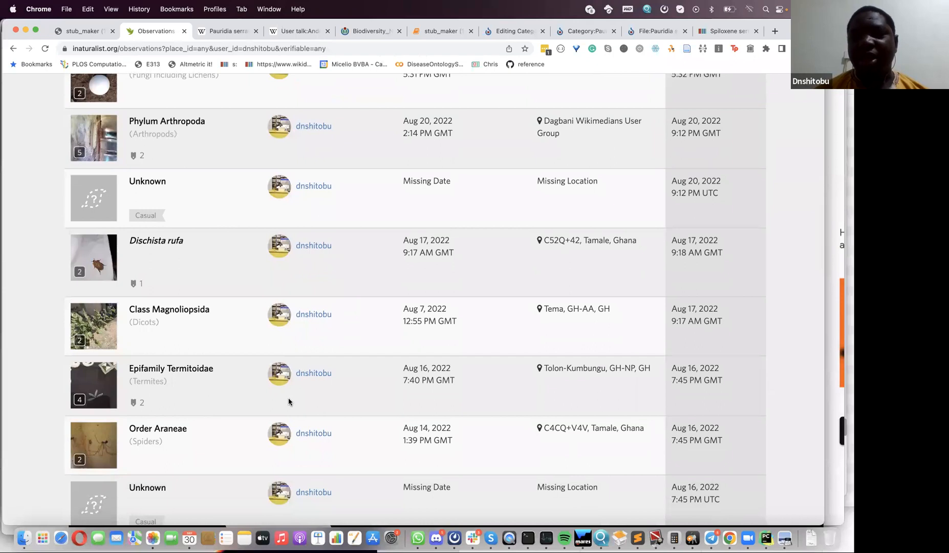
scroll(289, 401, "up", 3)
scroll(289, 401, "up", 10)
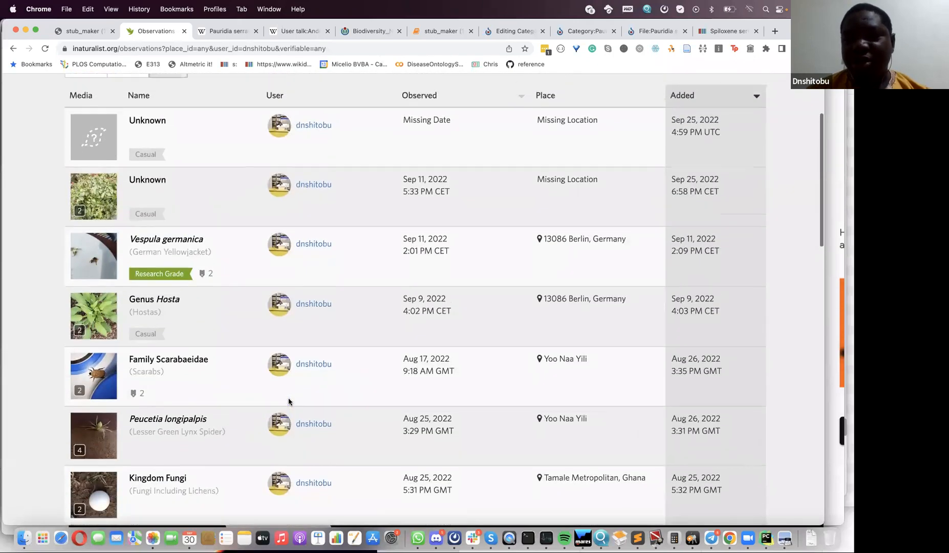
scroll(289, 401, "up", 5)
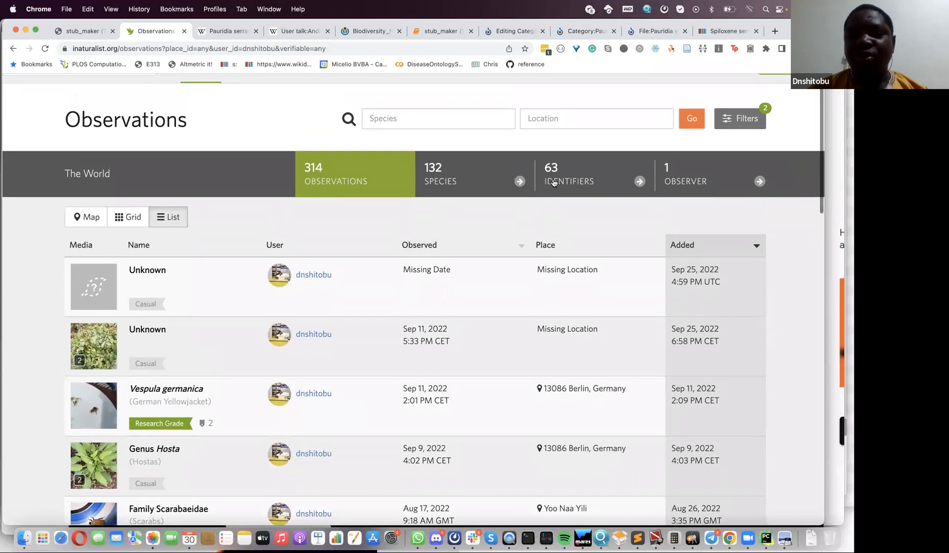
Step: Show the identifiers of the contributor's observations and look through the ranking by number of identifications
left_click(553, 182)
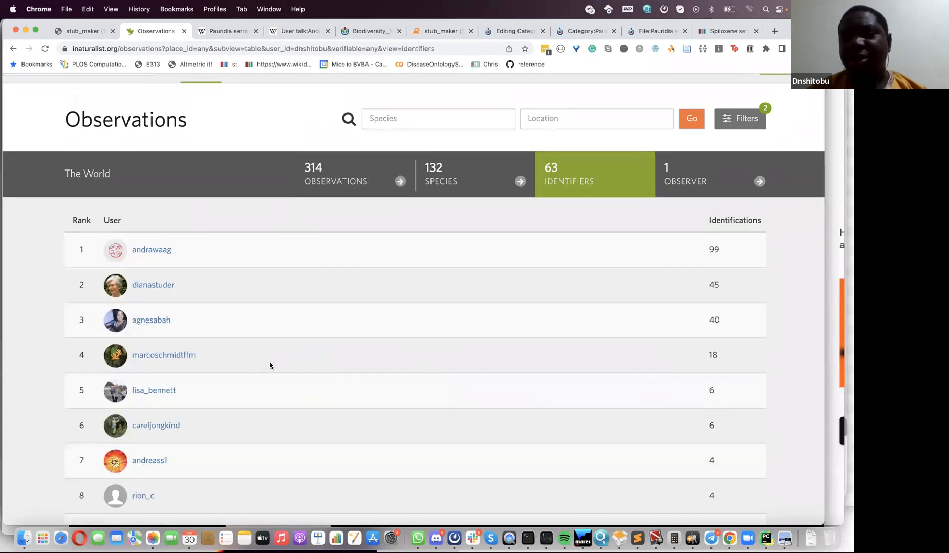
scroll(269, 361, "down", 2)
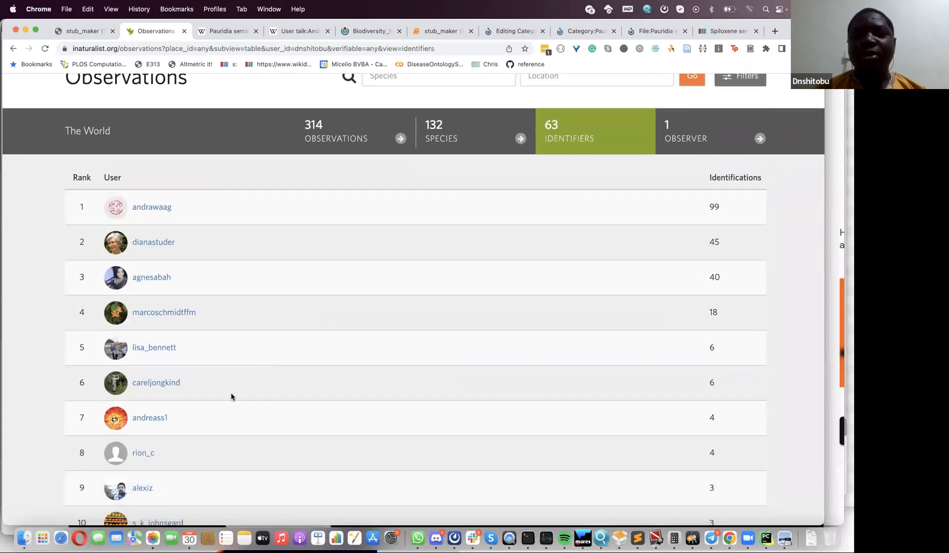
scroll(231, 397, "down", 1)
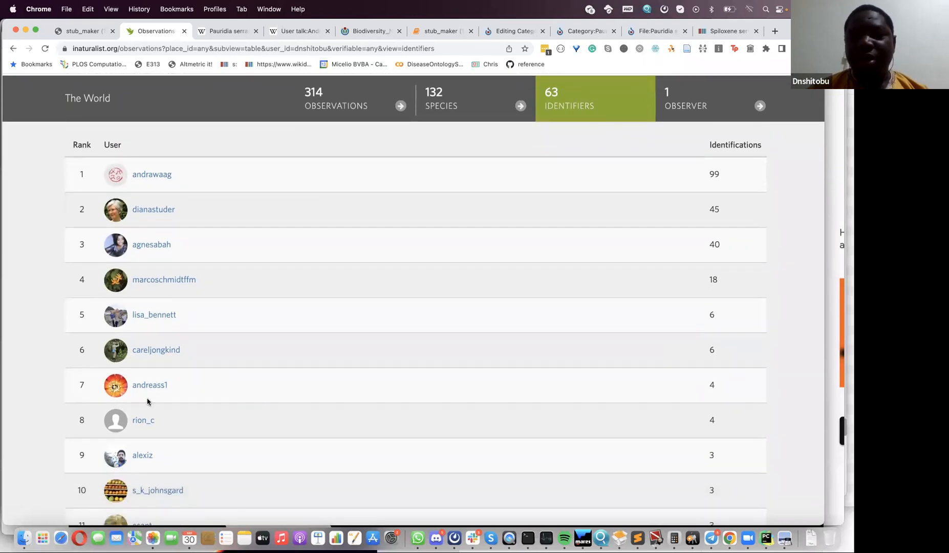
scroll(263, 346, "up", 5)
scroll(262, 345, "down", 4)
scroll(262, 346, "down", 2)
scroll(262, 346, "down", 5)
scroll(262, 346, "down", 5)
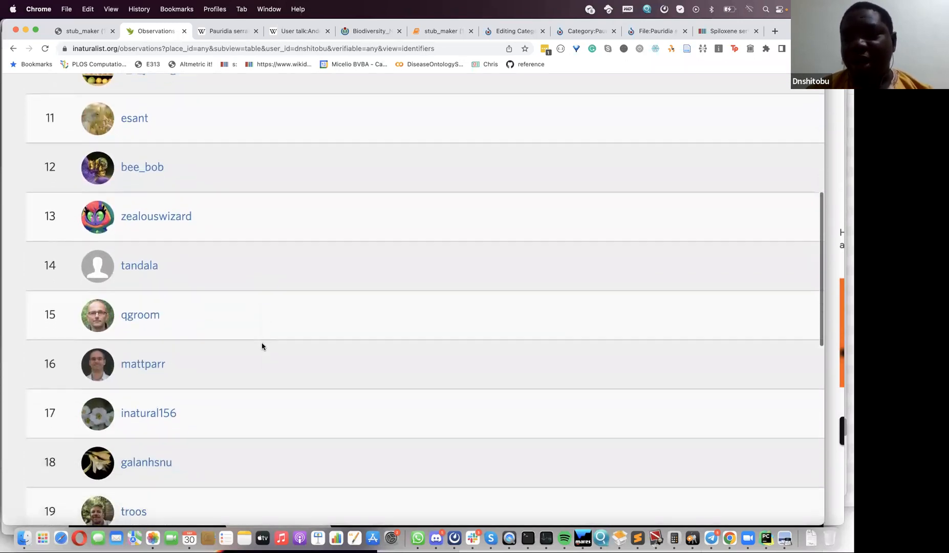
scroll(262, 346, "down", 5)
scroll(262, 346, "up", 6)
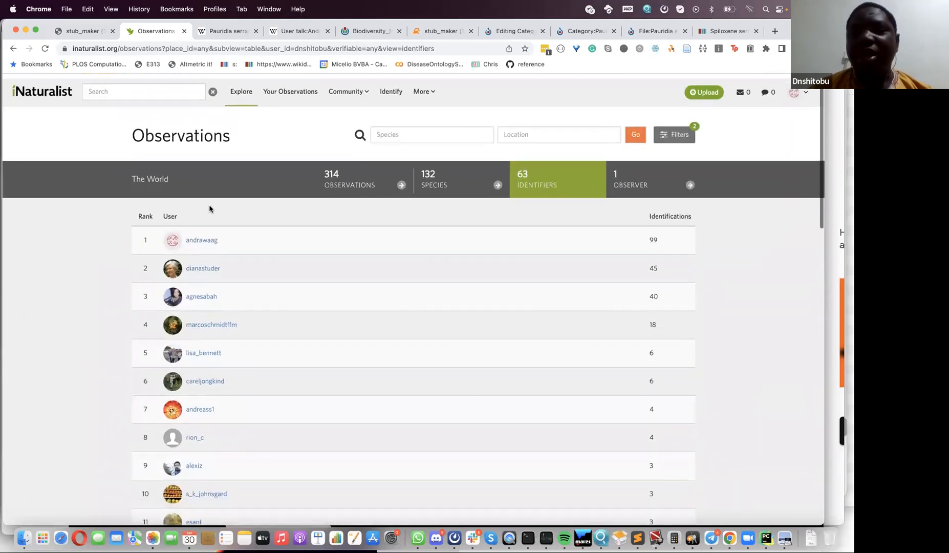
Step: Return to the contributor's observation list, open the Vespula germanica observation and go to its species page
left_click(14, 49)
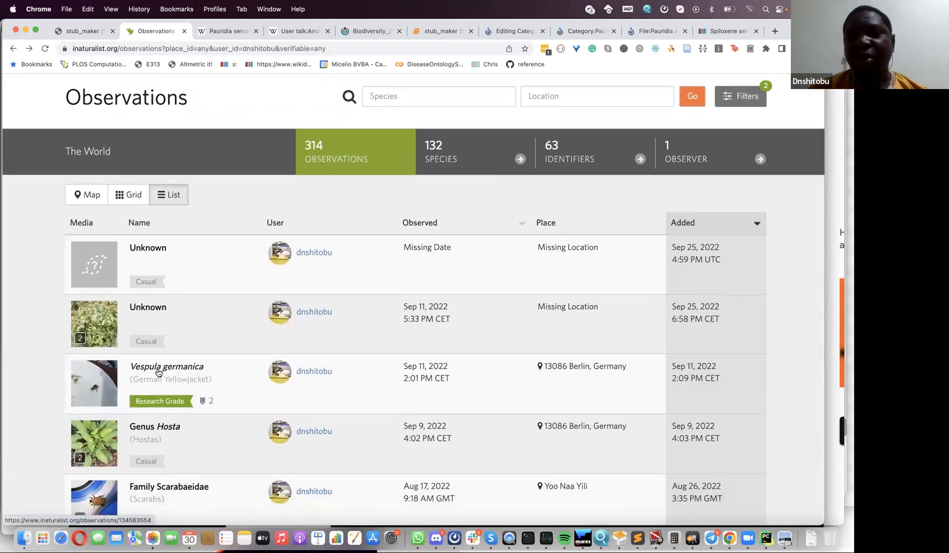
left_click(159, 372)
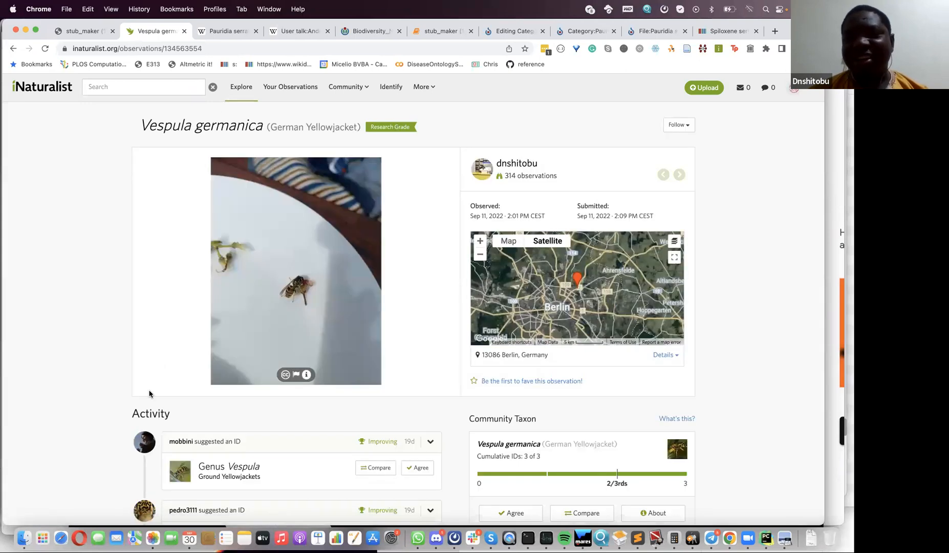
left_click(199, 127)
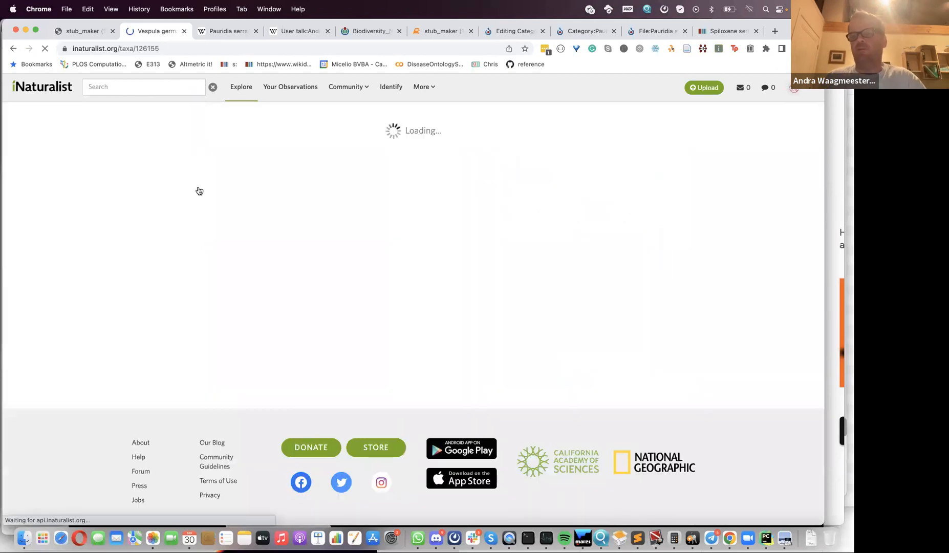
Step: Examine the Vespula germanica species page with its photos, observation statistics, seasonality chart and the About text sourced from Wikipedia
scroll(191, 236, "down", 3)
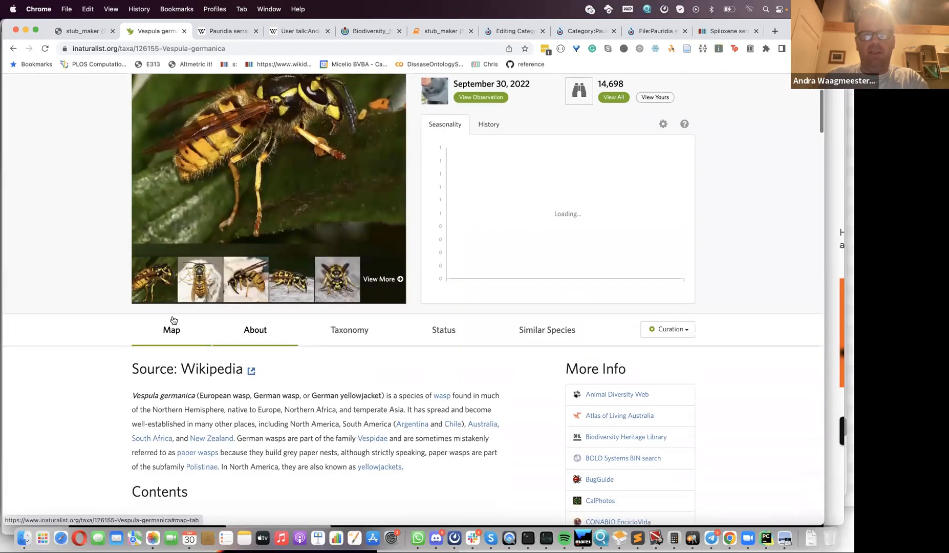
scroll(173, 315, "up", 5)
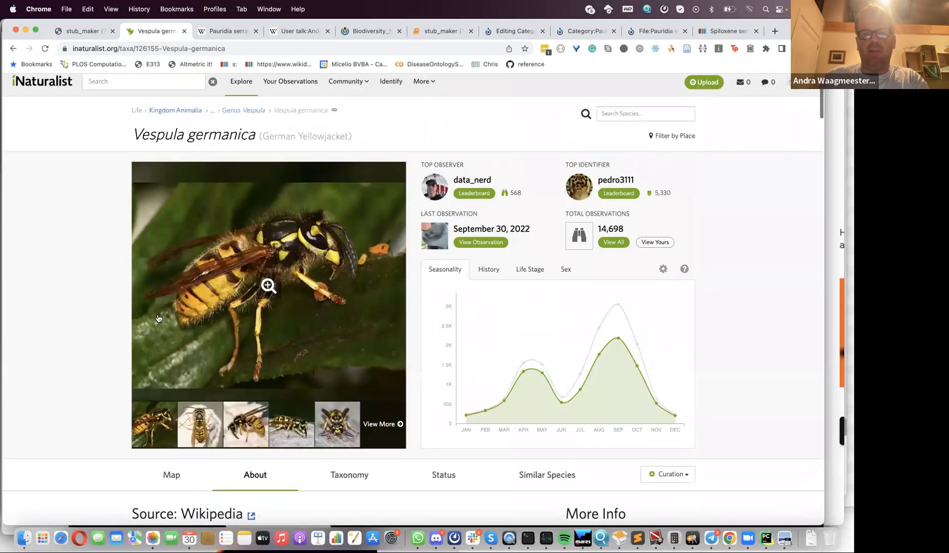
scroll(142, 363, "down", 4)
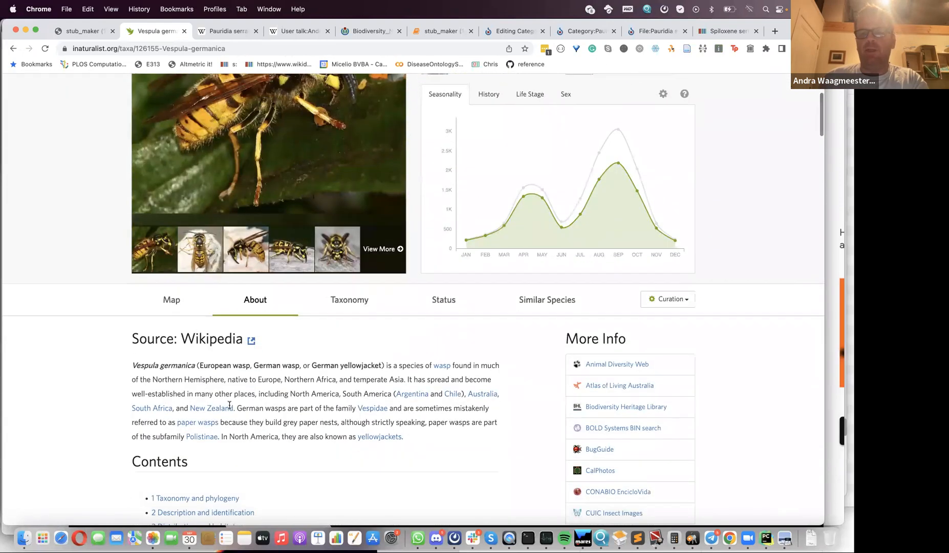
scroll(188, 408, "up", 4)
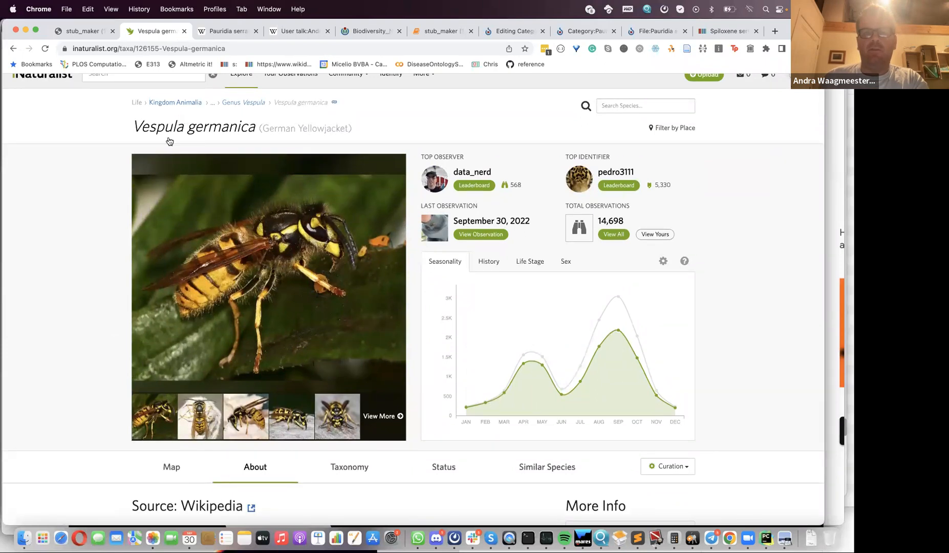
scroll(133, 377, "down", 1)
scroll(133, 376, "down", 3)
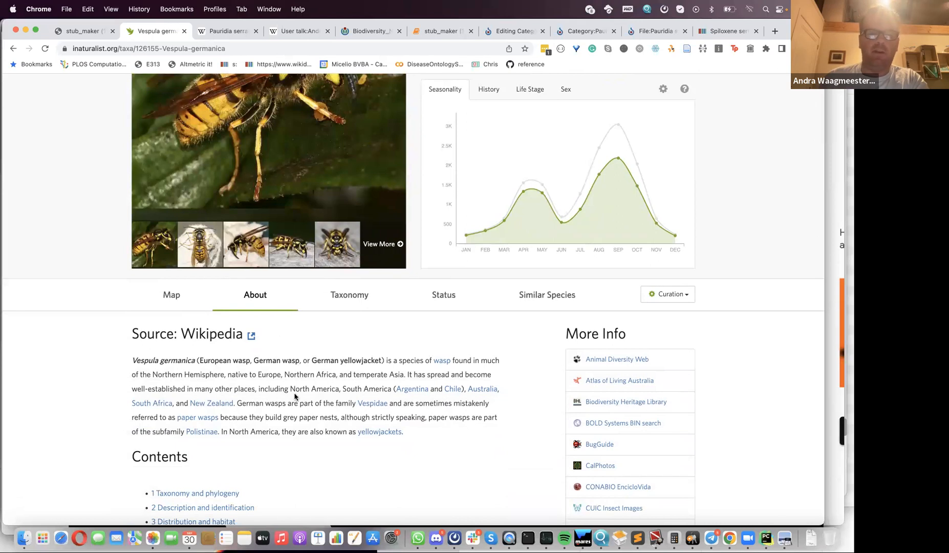
scroll(228, 397, "down", 2)
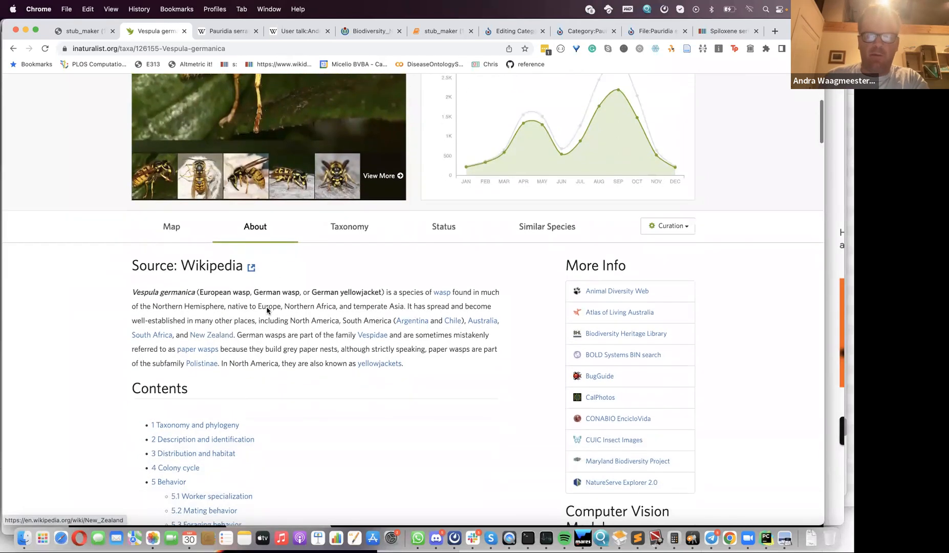
scroll(281, 353, "down", 1)
scroll(281, 354, "up", 7)
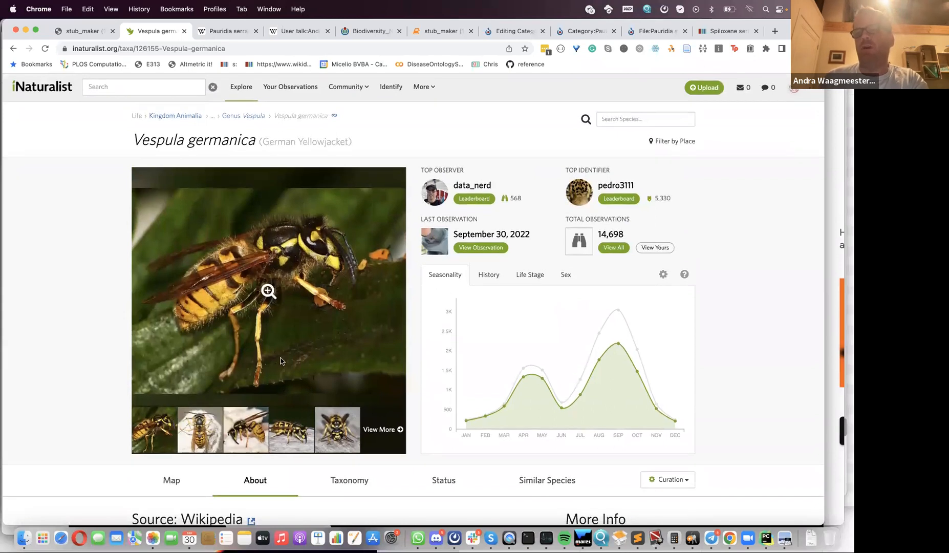
scroll(281, 360, "down", 1)
scroll(280, 361, "up", 1)
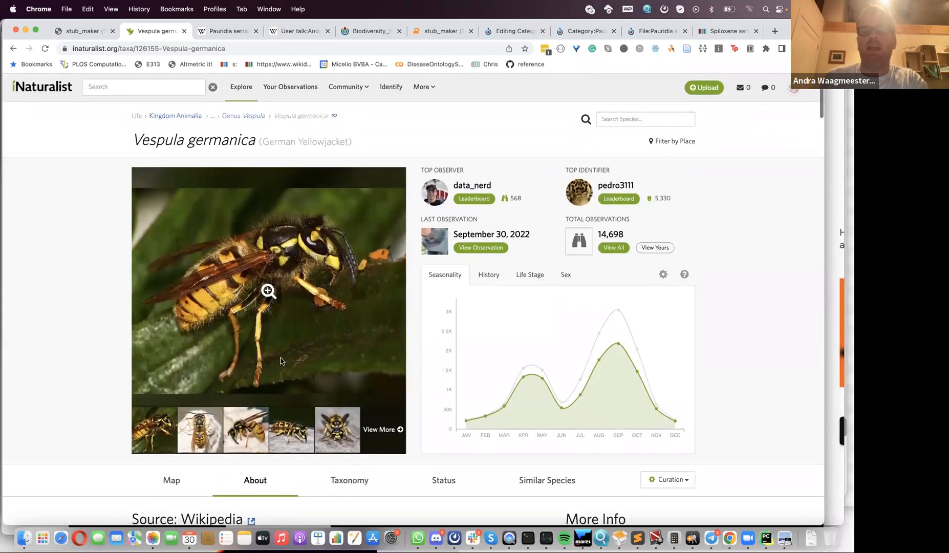
scroll(187, 395, "down", 5)
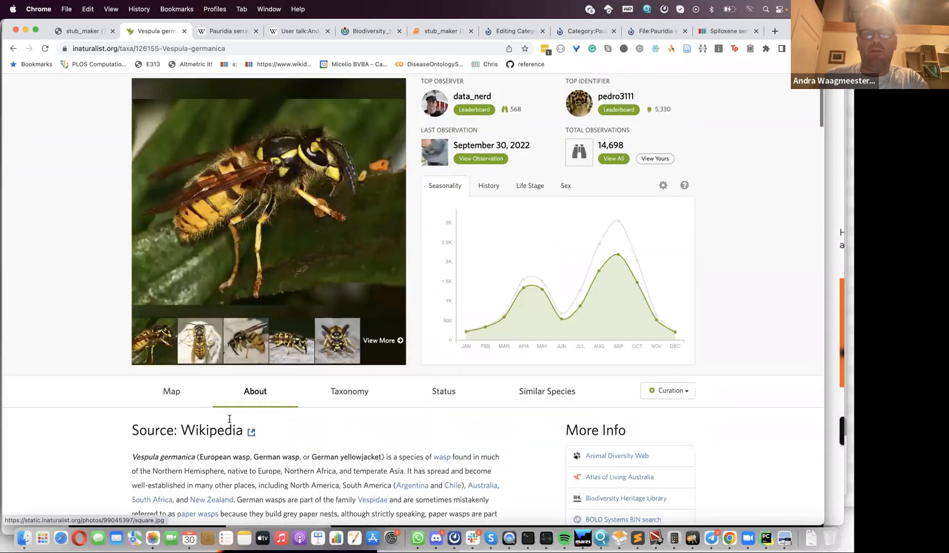
scroll(249, 392, "up", 5)
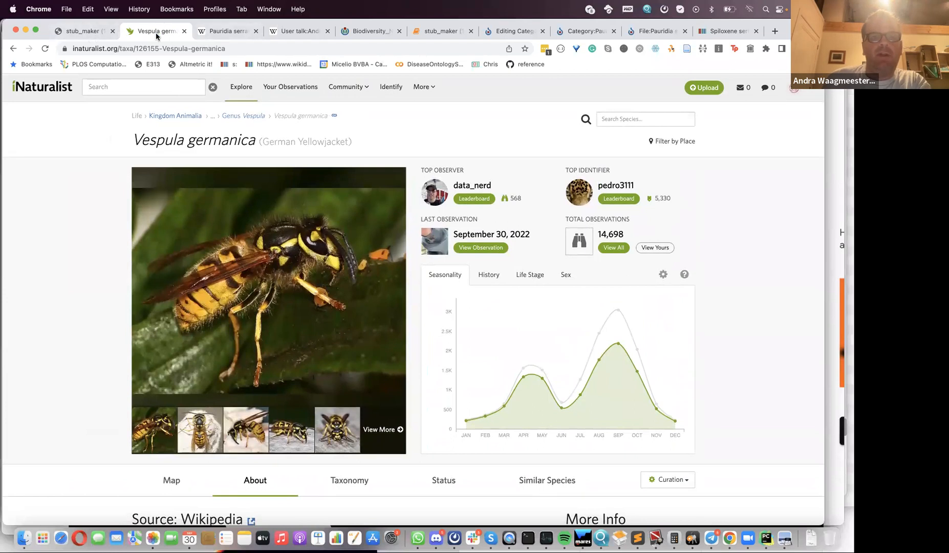
scroll(163, 47, "down", 1)
scroll(123, 76, "up", 1)
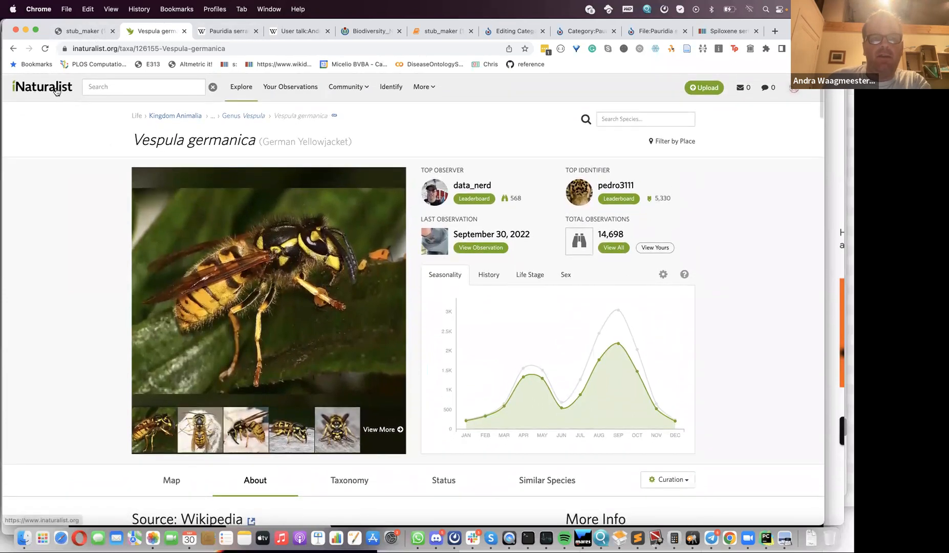
Step: Go back to the iNaturalist home page and reopen "Wiki Mentor Africa - Data collection" from the account's projects
left_click(56, 91)
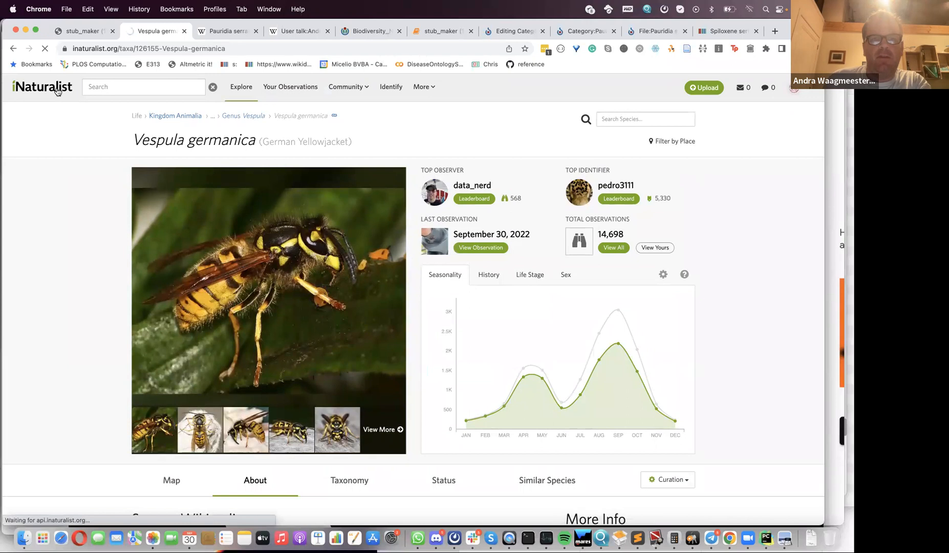
left_click(422, 89)
left_click(422, 90)
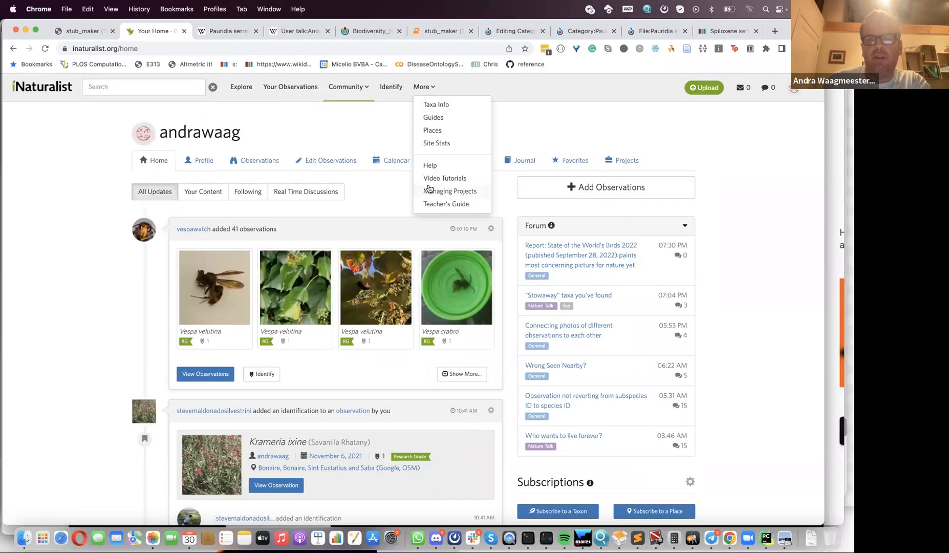
left_click(484, 183)
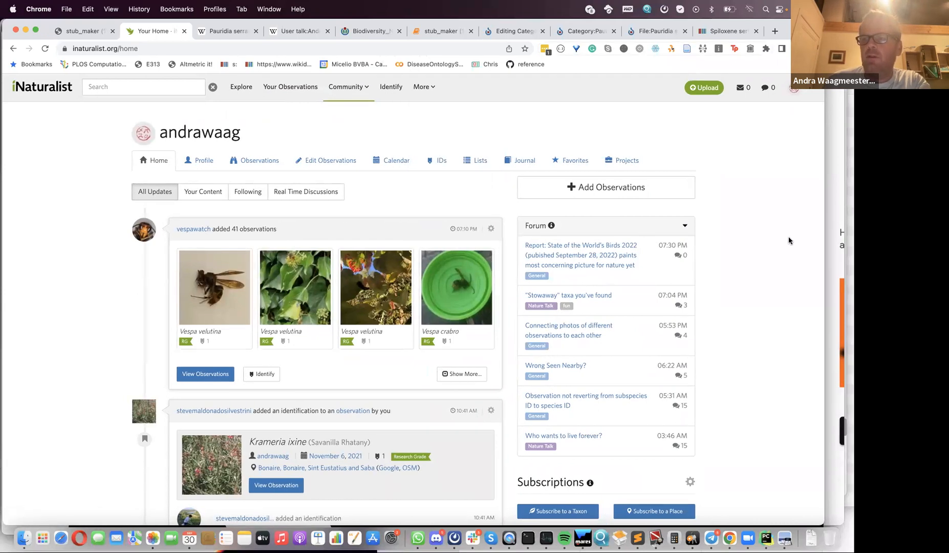
left_click(624, 161)
scroll(396, 371, "down", 5)
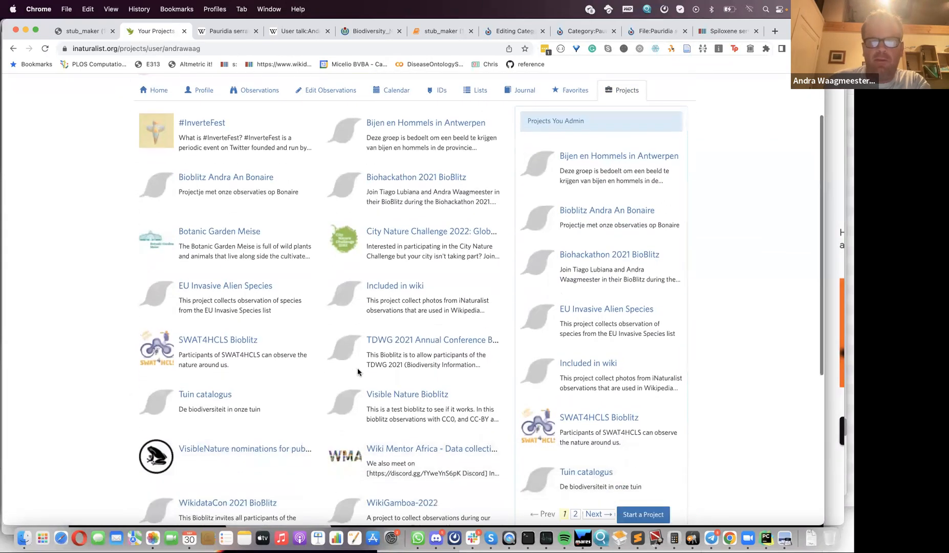
left_click(395, 365)
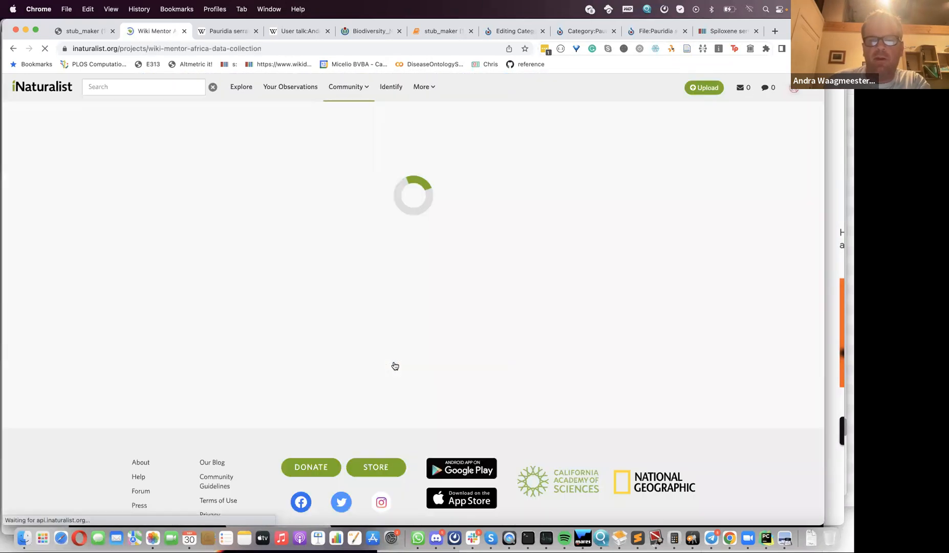
Step: Review the project's overview with its description, observation and species totals, recent observations and contributor rankings
scroll(392, 365, "down", 2)
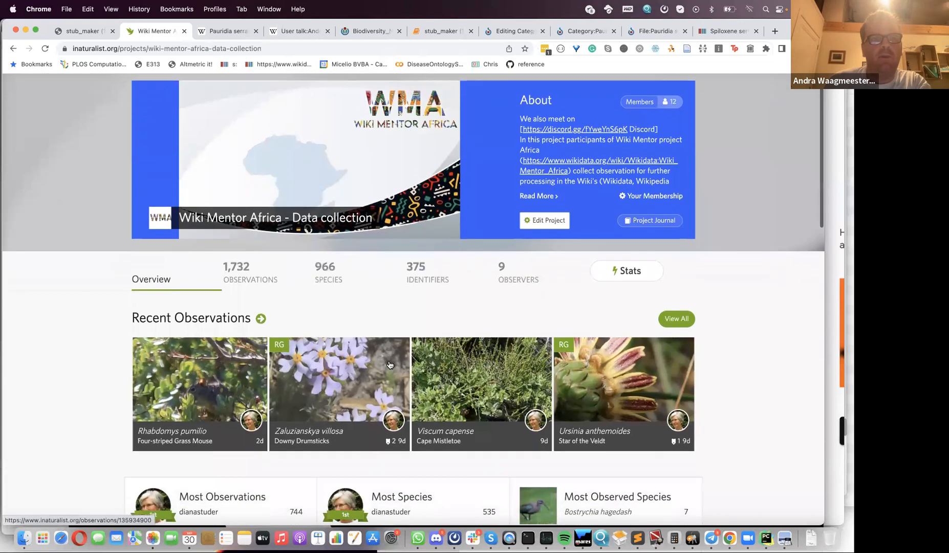
scroll(389, 364, "down", 3)
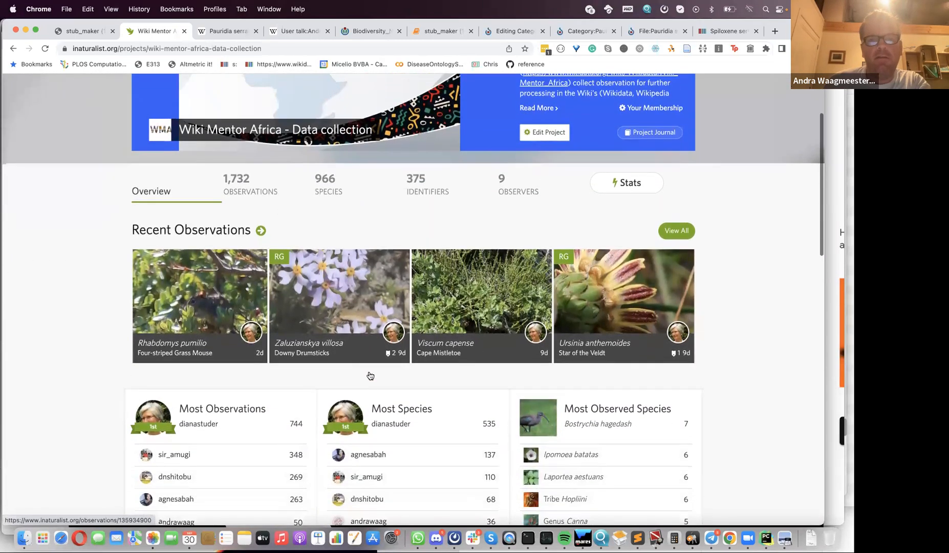
scroll(370, 375, "up", 5)
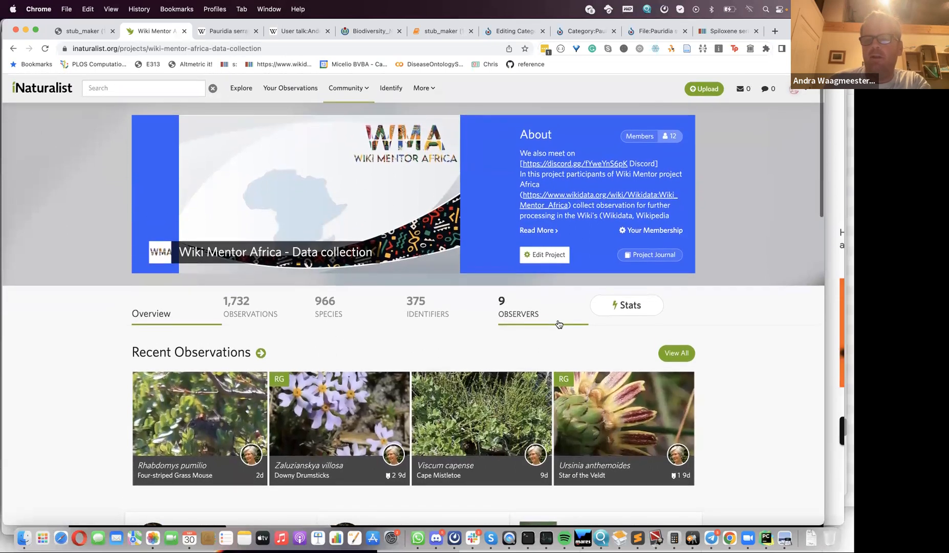
scroll(553, 347, "down", 1)
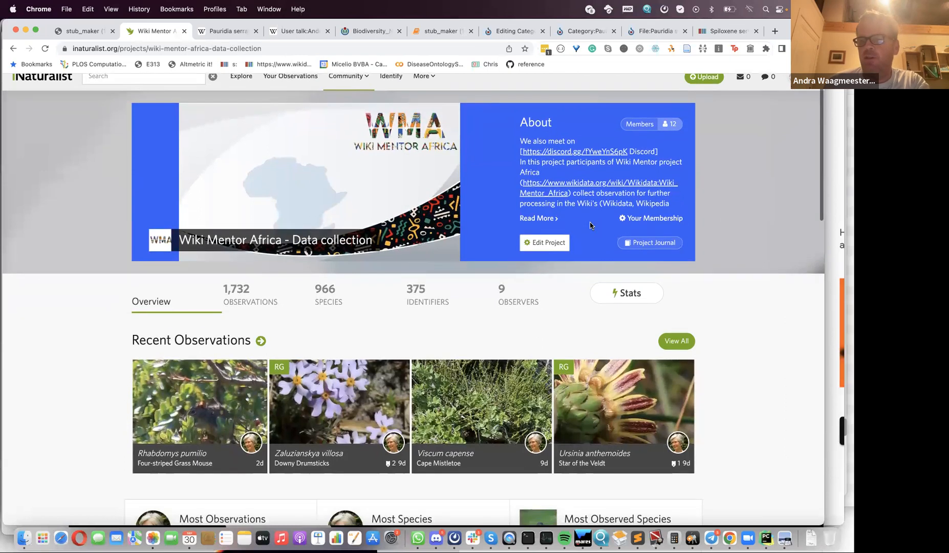
scroll(532, 343, "down", 1)
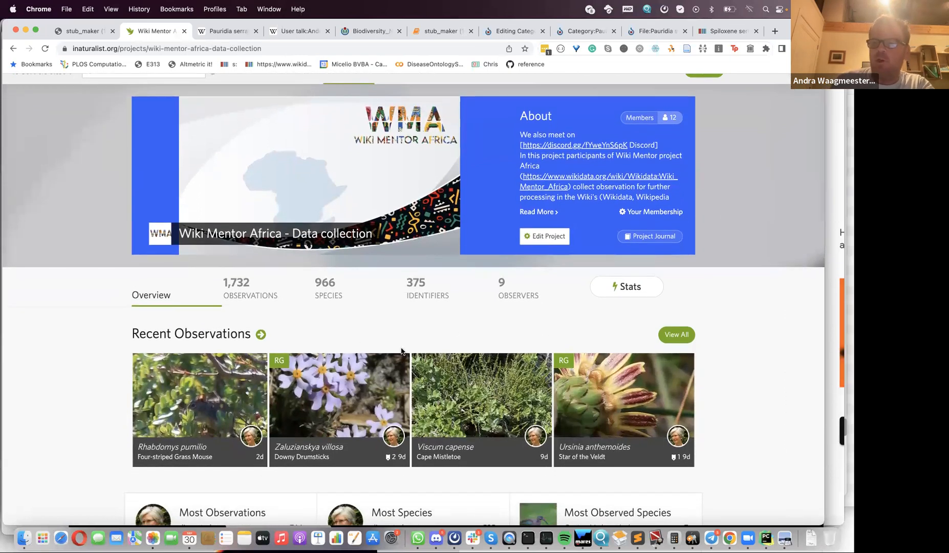
Step: Examine the project's contributor and species rankings, its observation requirements and the quality-grade breakdown in the stats
scroll(409, 348, "down", 5)
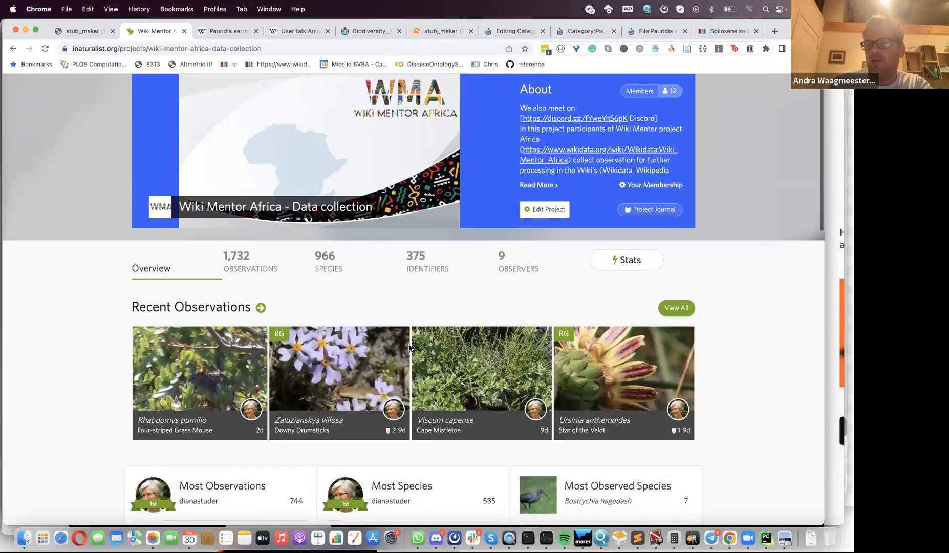
scroll(409, 348, "down", 5)
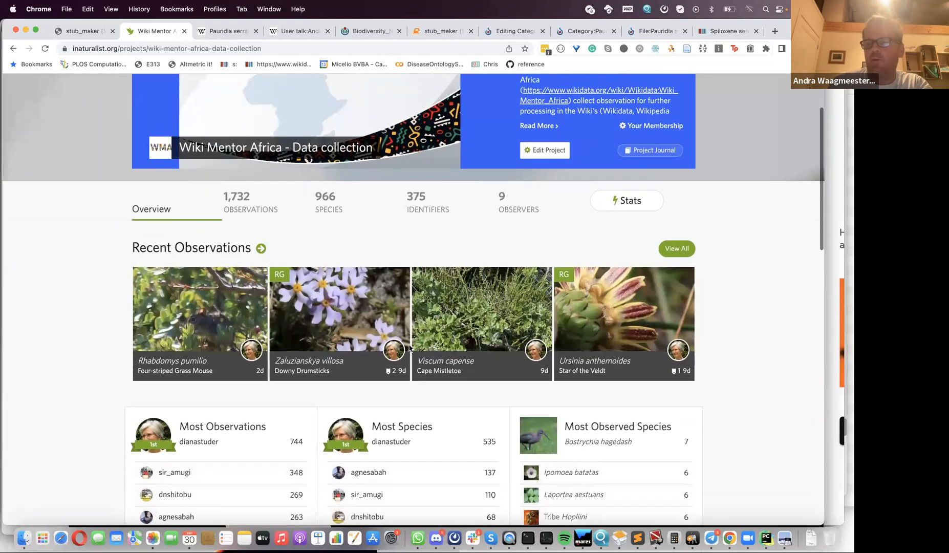
scroll(409, 348, "down", 2)
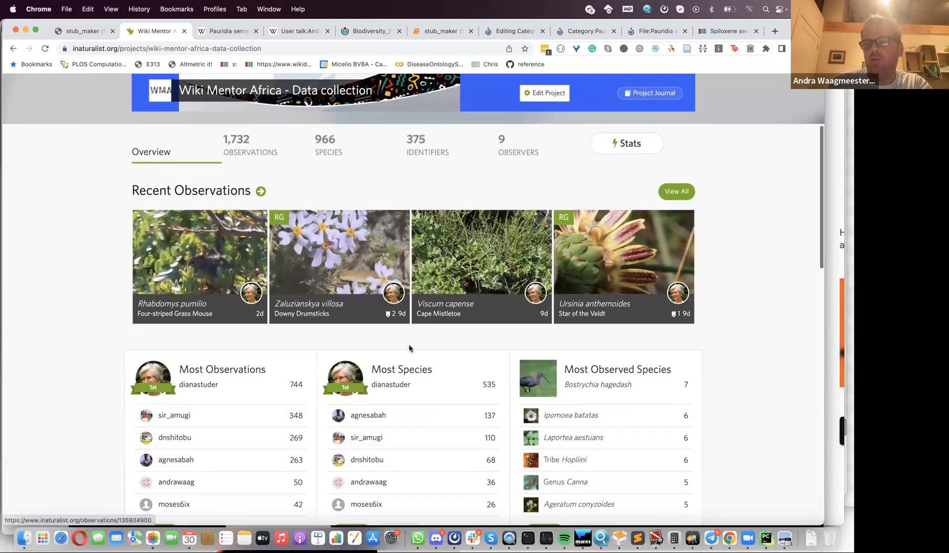
scroll(409, 348, "down", 10)
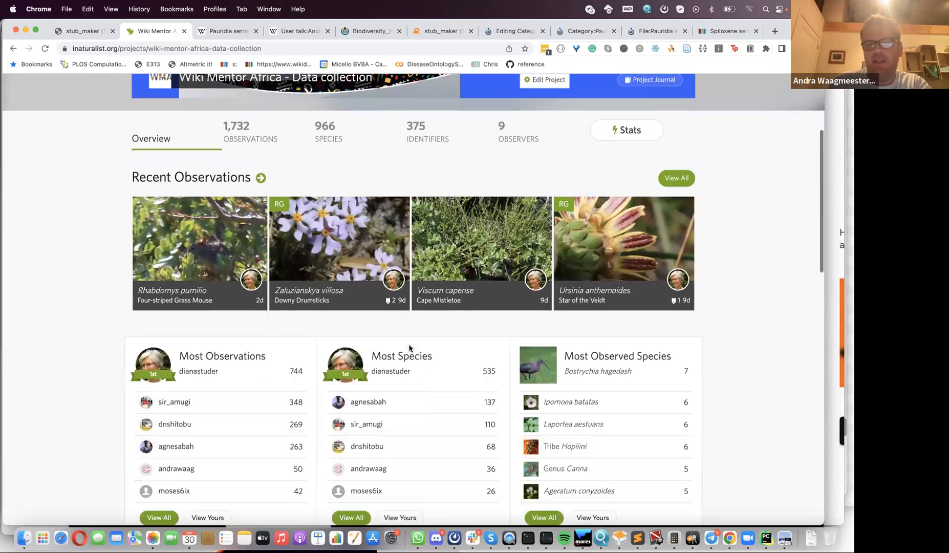
scroll(411, 349, "up", 2)
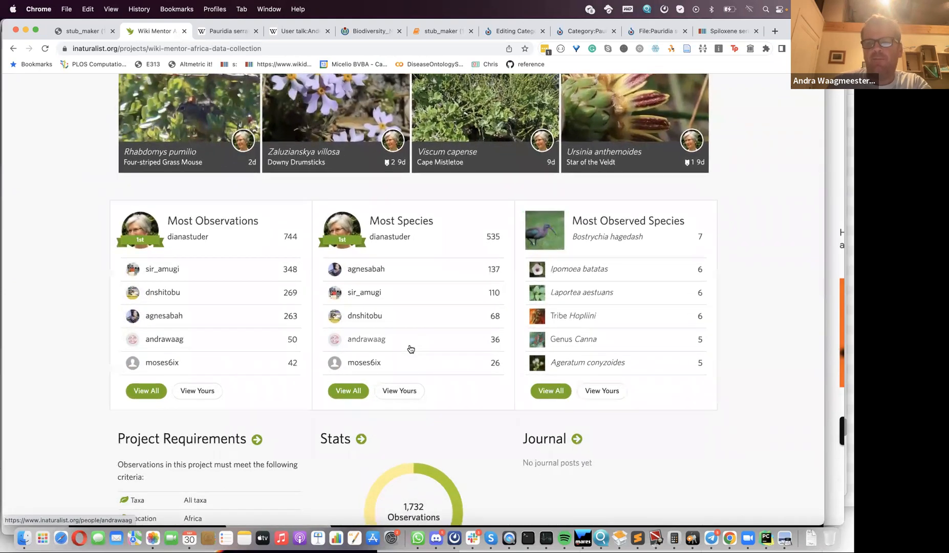
scroll(391, 378, "down", 5)
scroll(390, 377, "down", 6)
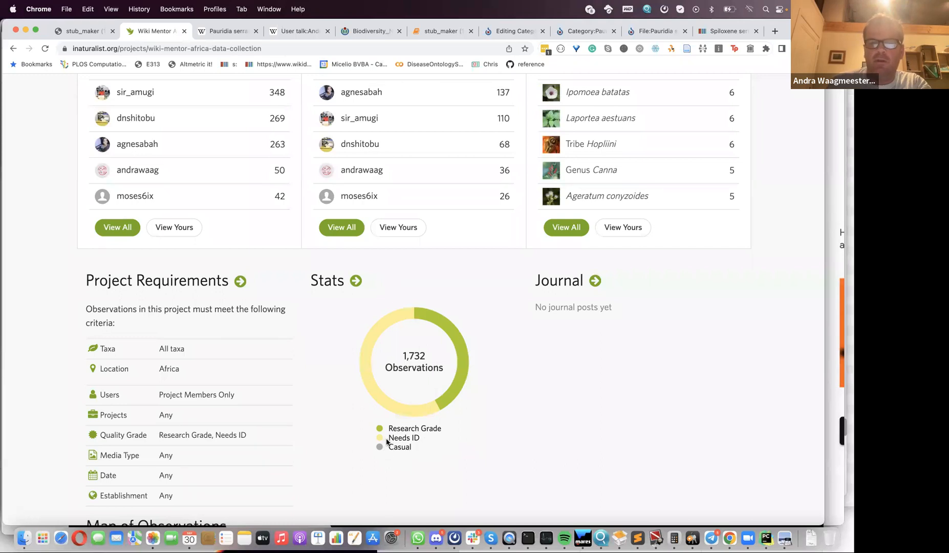
scroll(387, 410, "up", 10)
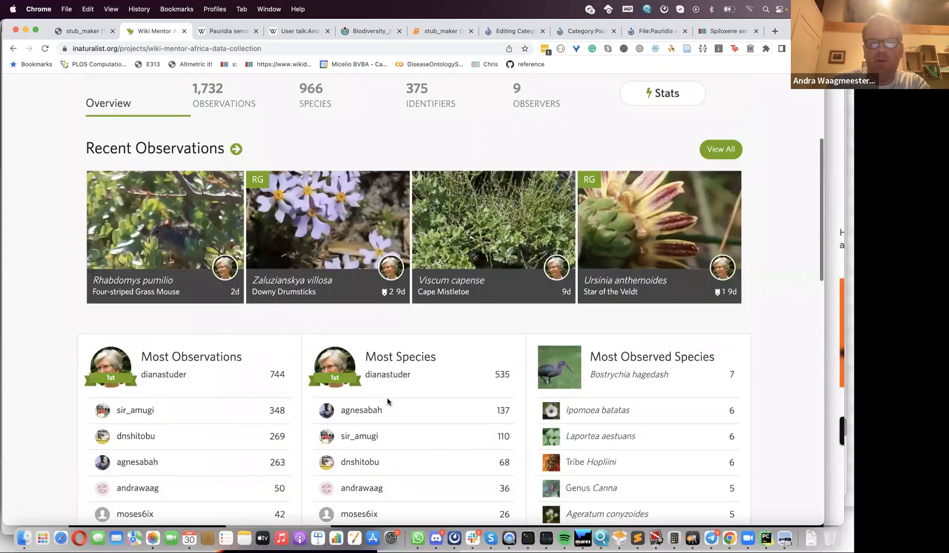
scroll(387, 401, "down", 7)
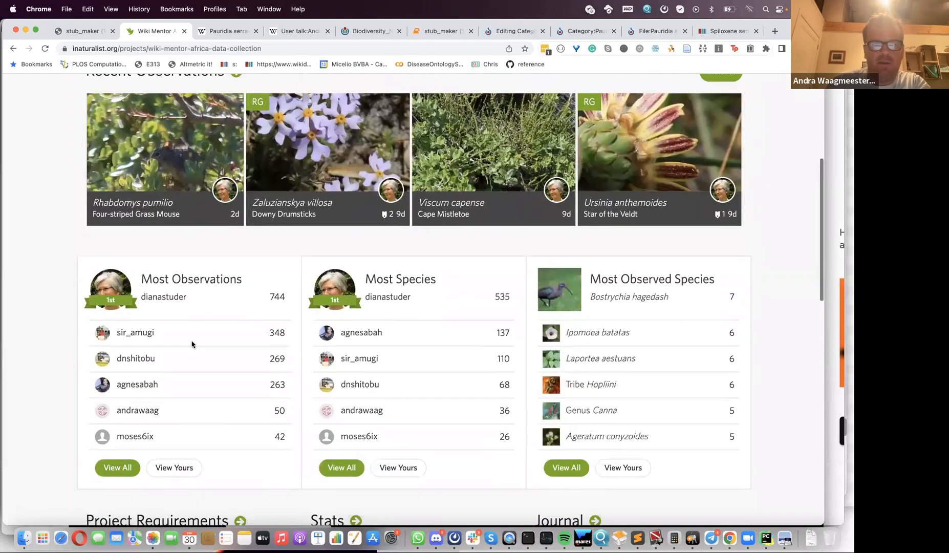
Step: Open the profile of the third-ranked contributor under Most Observations and look it over
left_click(147, 358)
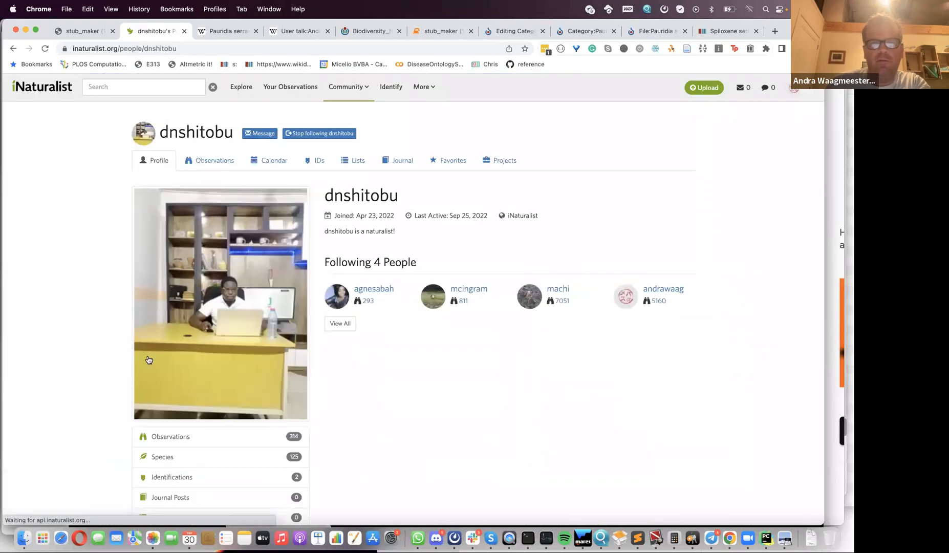
scroll(161, 364, "down", 5)
scroll(162, 367, "up", 5)
scroll(162, 367, "down", 1)
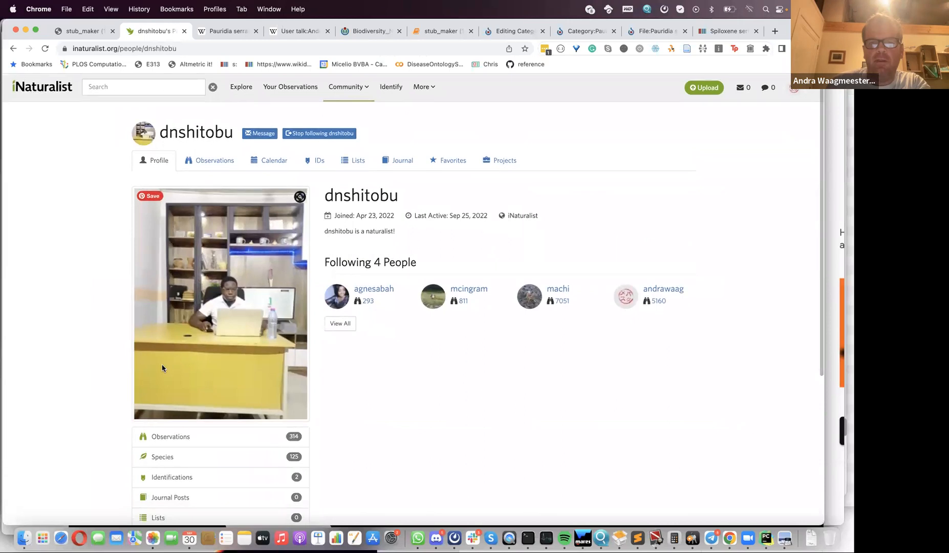
Step: List this contributor's observations and open the Genus Hosta observation from Berlin
left_click(204, 163)
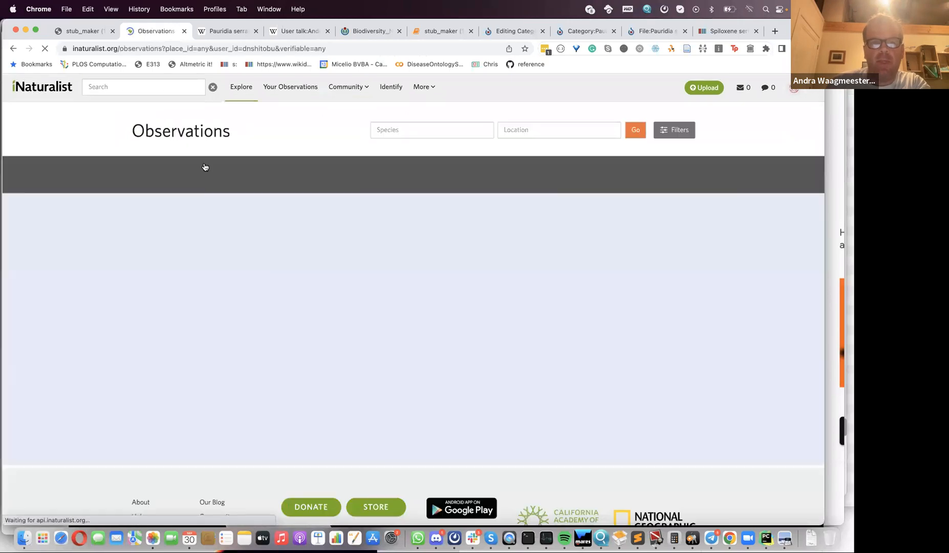
scroll(188, 369, "down", 3)
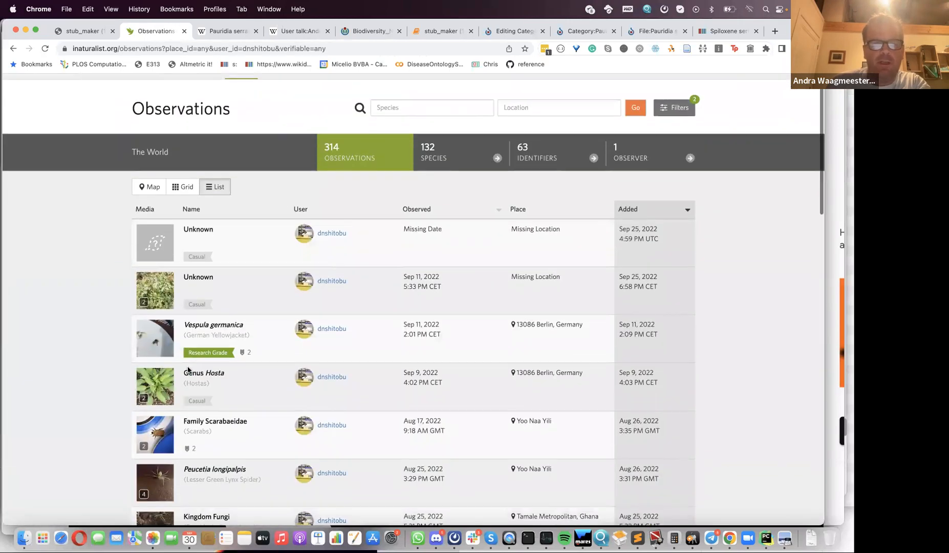
left_click(202, 322)
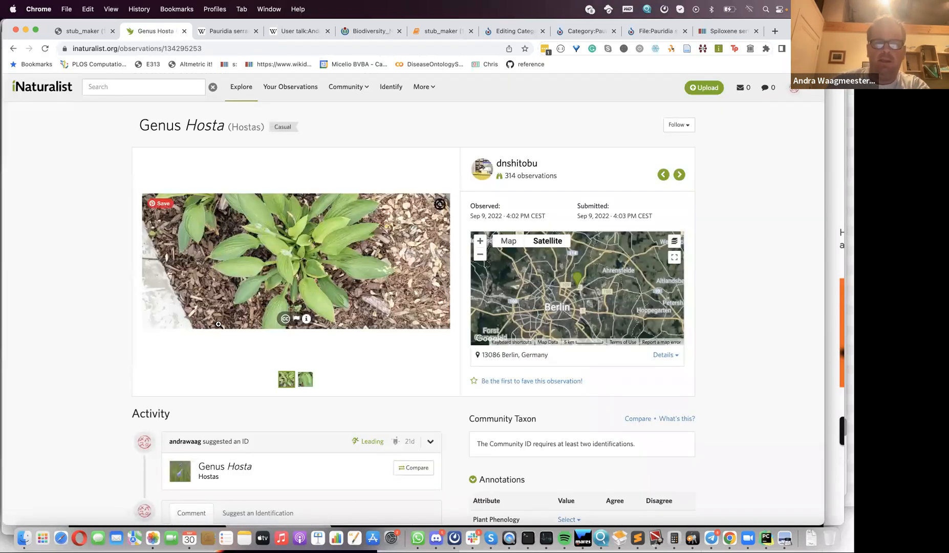
Step: Switch the Genus Hosta observation's activity form to suggesting an identification and bring up the automatic species suggestions
scroll(218, 328, "down", 2)
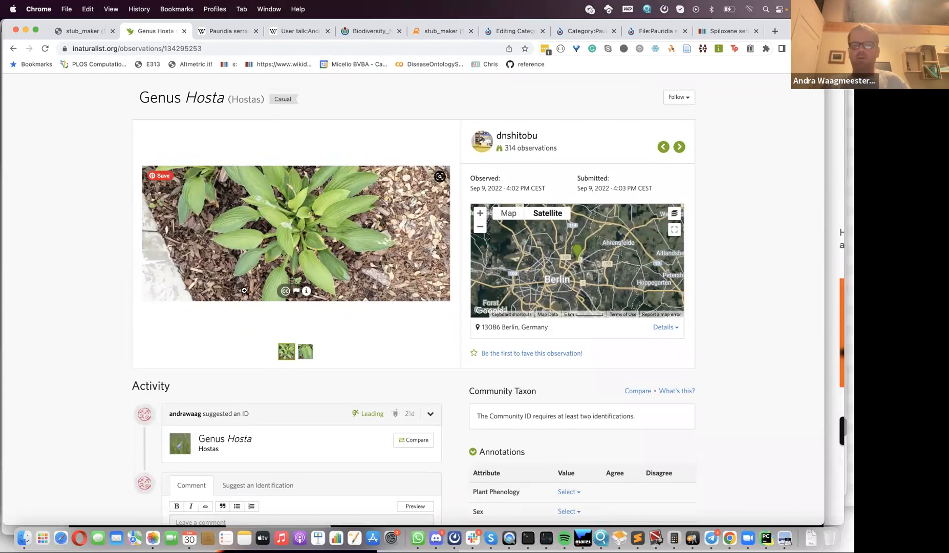
scroll(235, 405, "down", 3)
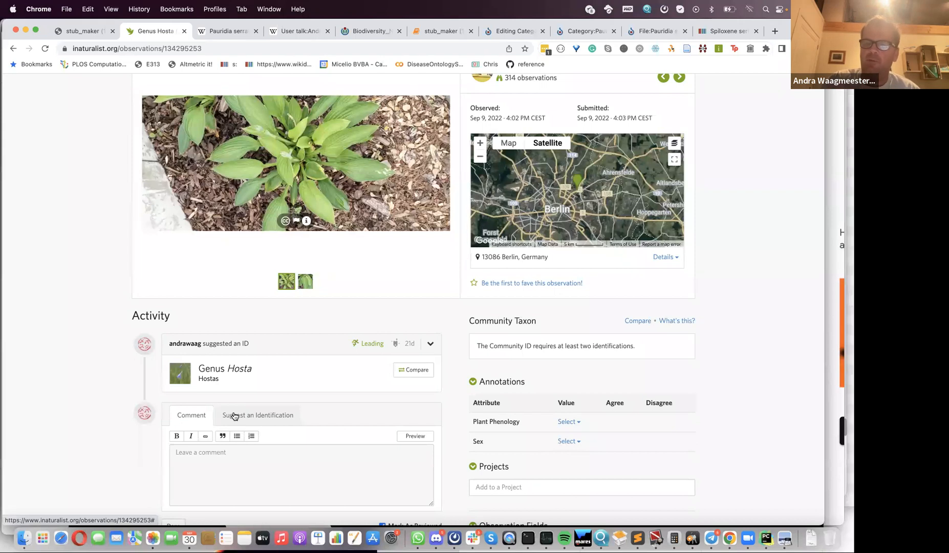
left_click(233, 415)
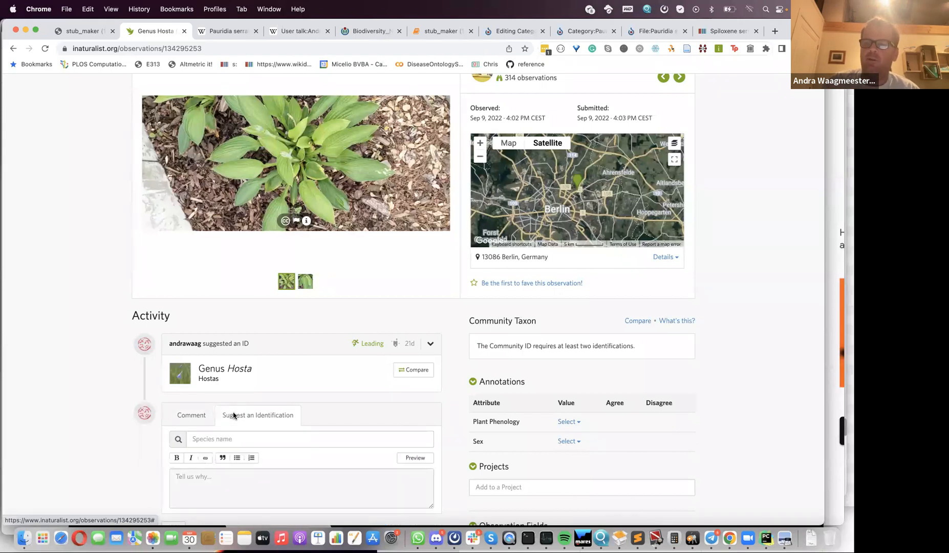
scroll(229, 424, "down", 2)
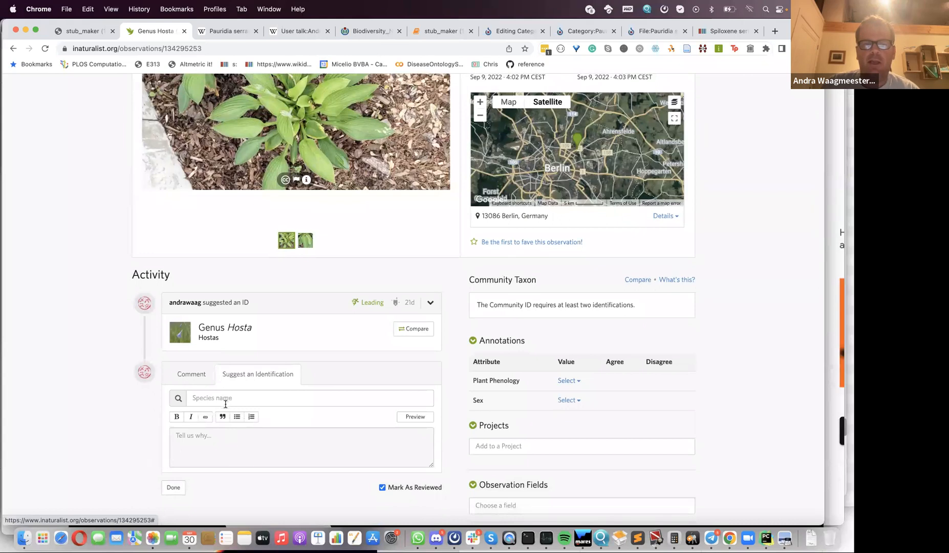
left_click(219, 398)
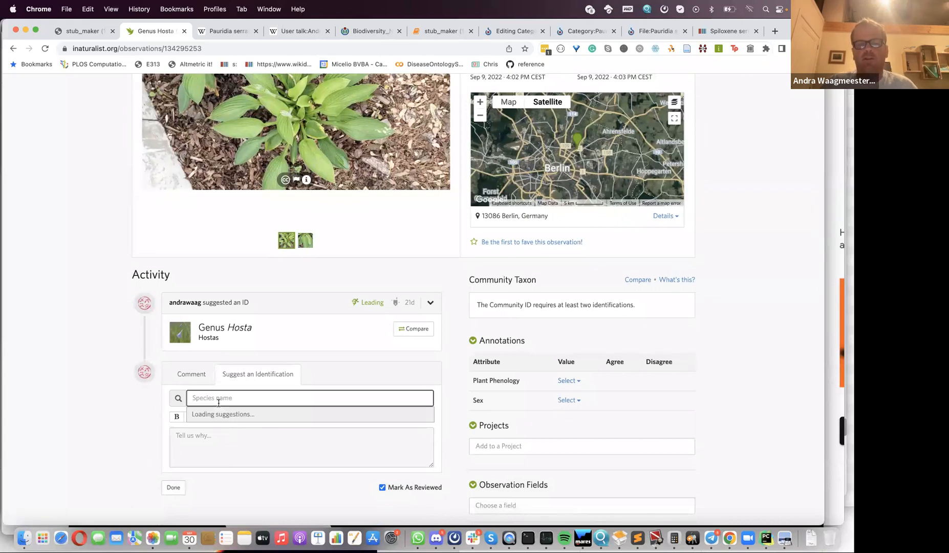
Step: Examine the automatically suggested taxa and compare them with the observation's photo and its existing community identification
scroll(219, 402, "down", 2)
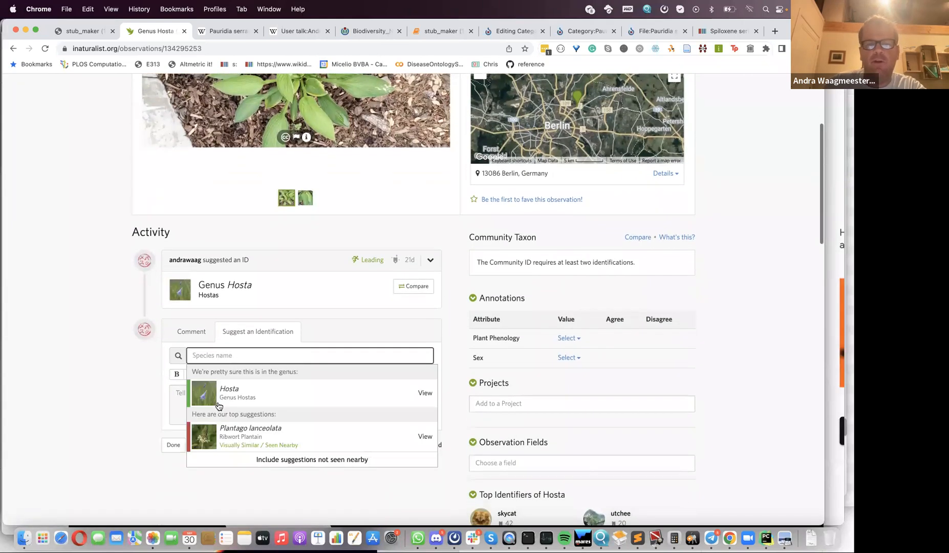
scroll(218, 399, "down", 1)
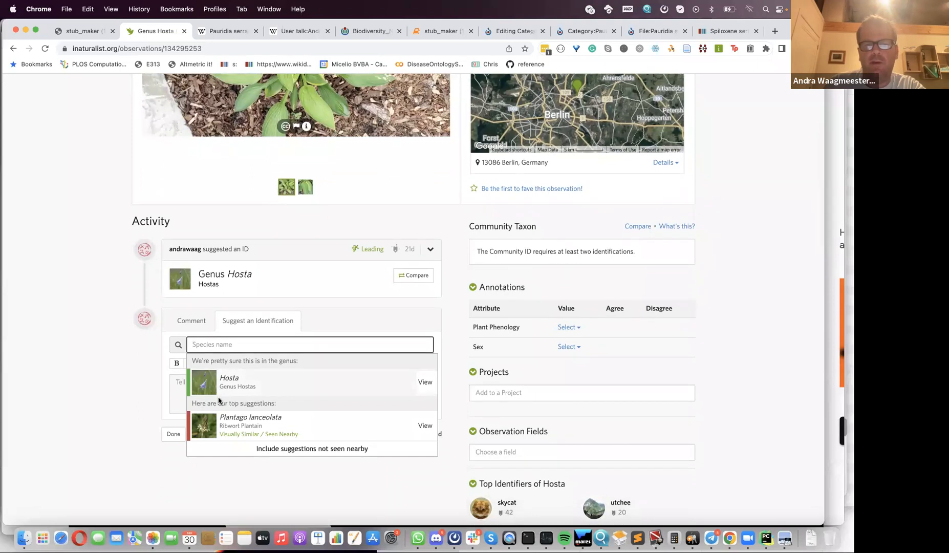
scroll(225, 402, "down", 1)
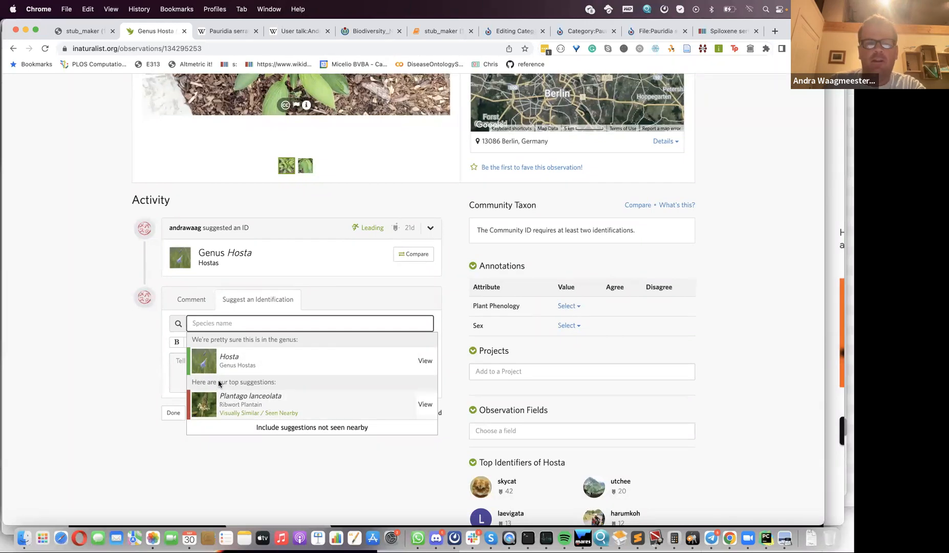
scroll(233, 368, "up", 1)
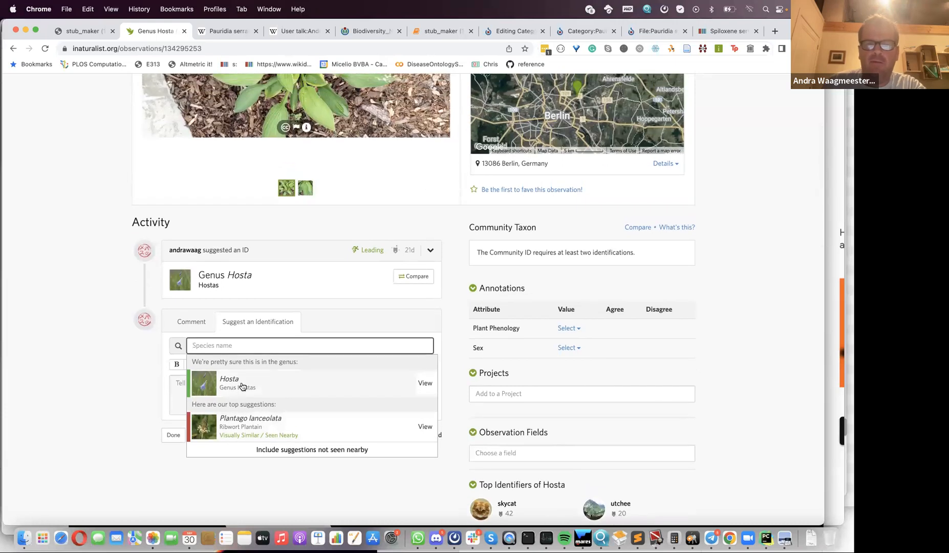
scroll(238, 385, "up", 2)
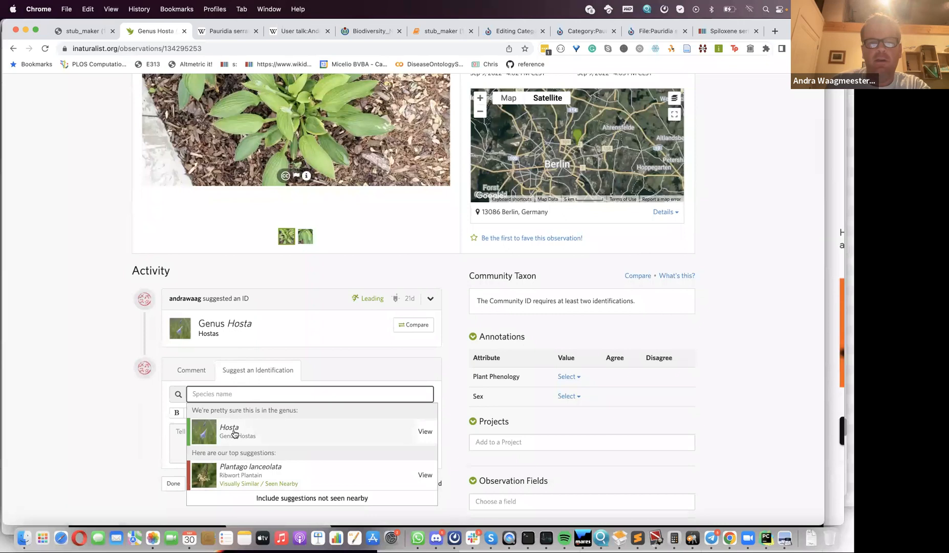
scroll(216, 304, "up", 5)
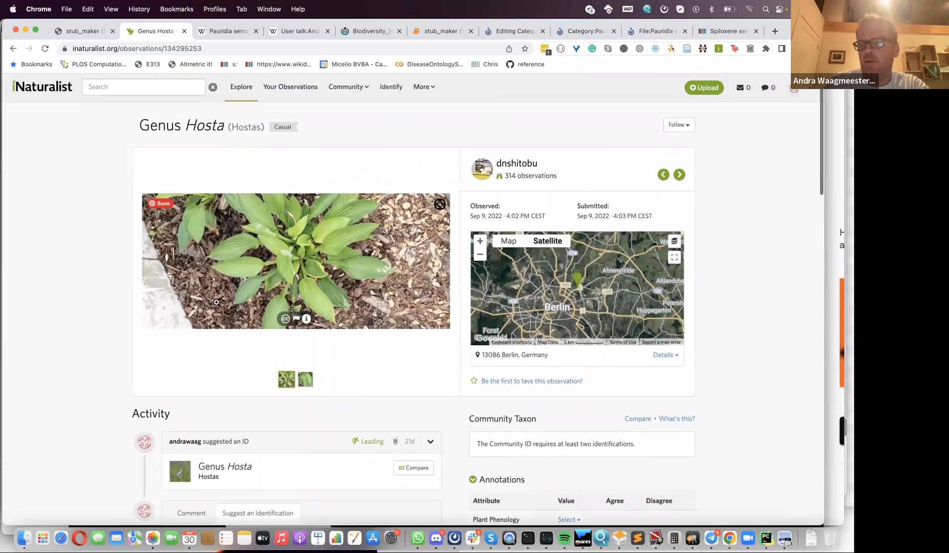
scroll(217, 302, "down", 5)
scroll(217, 302, "up", 4)
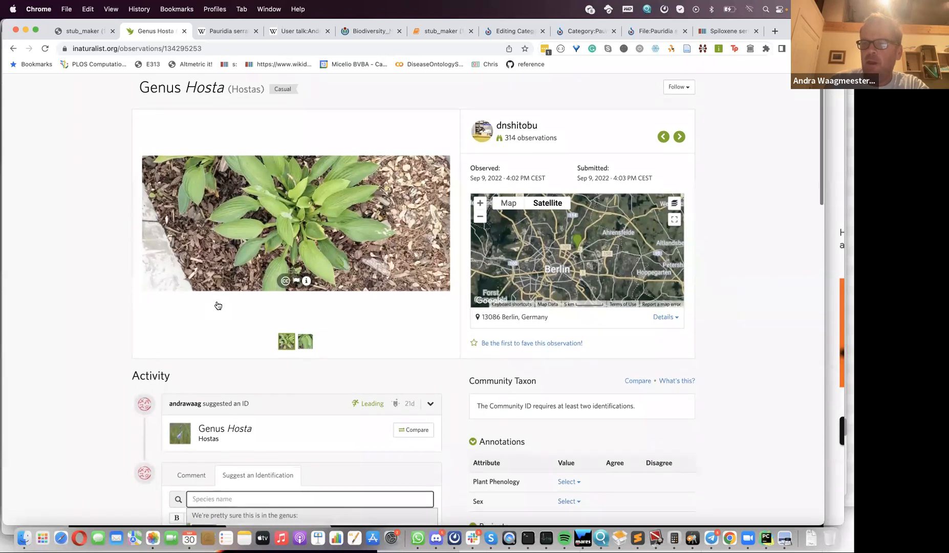
scroll(212, 333, "down", 1)
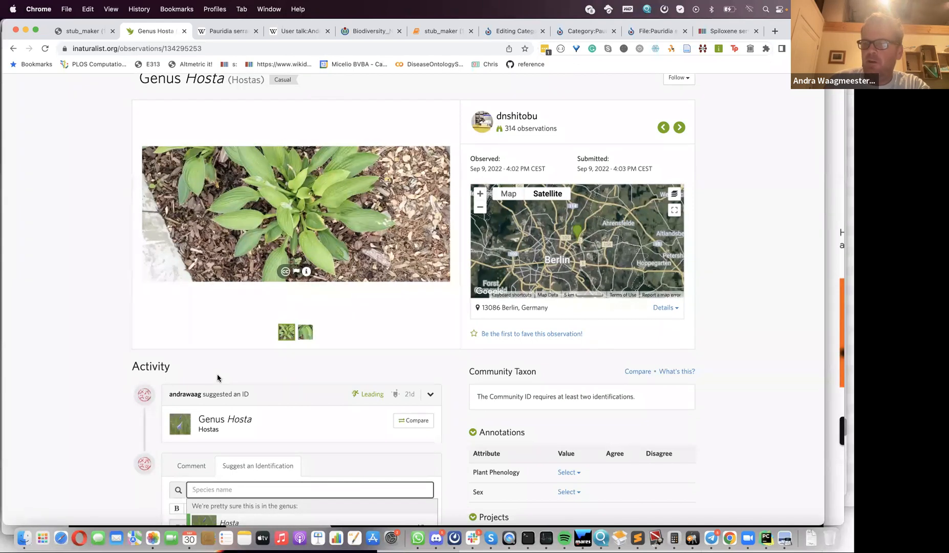
scroll(217, 378, "up", 3)
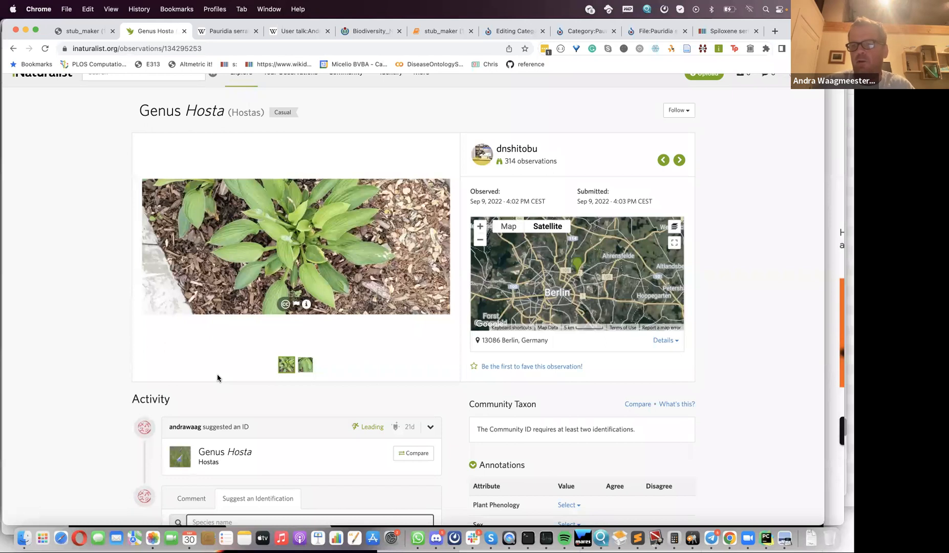
scroll(217, 377, "up", 1)
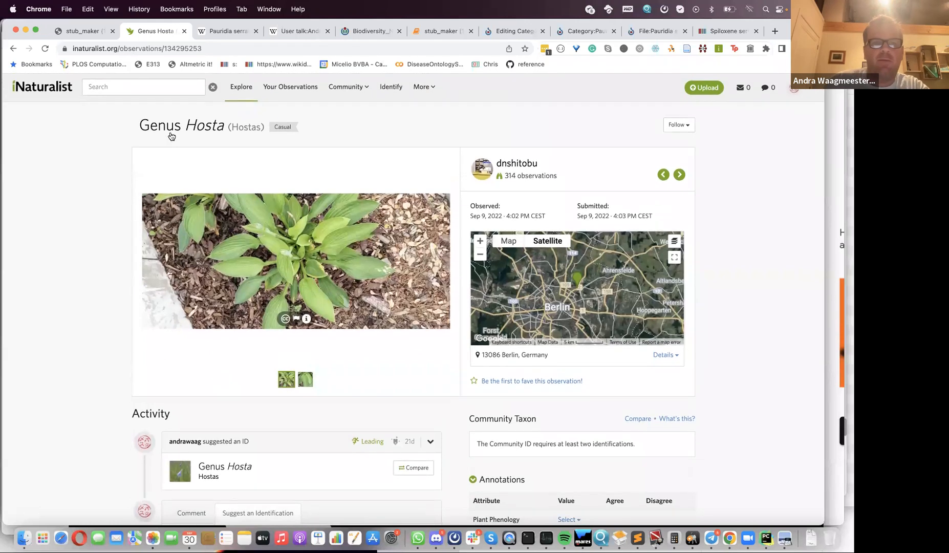
Step: Open the Genus Hosta taxon page and inspect its world map of observations
key("super+r")
left_click(172, 131)
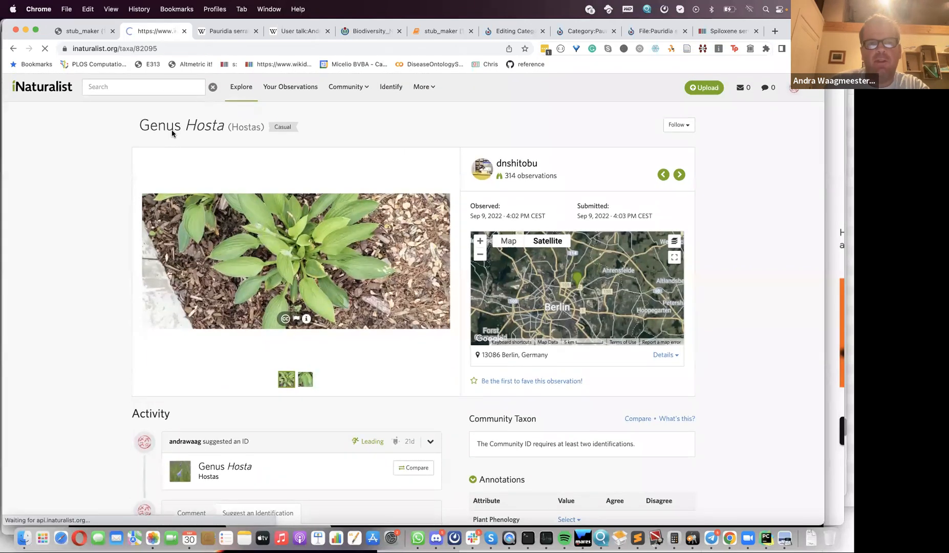
scroll(159, 212, "down", 3)
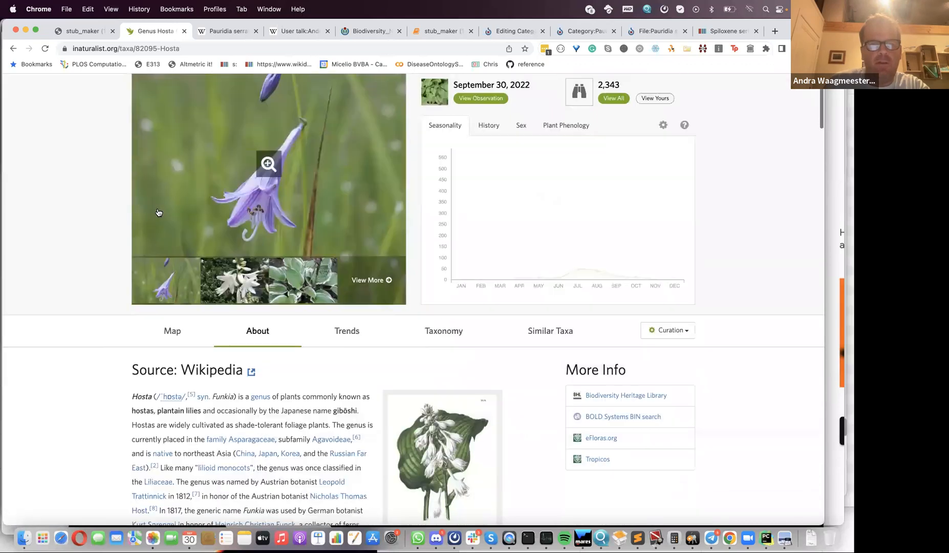
left_click(164, 331)
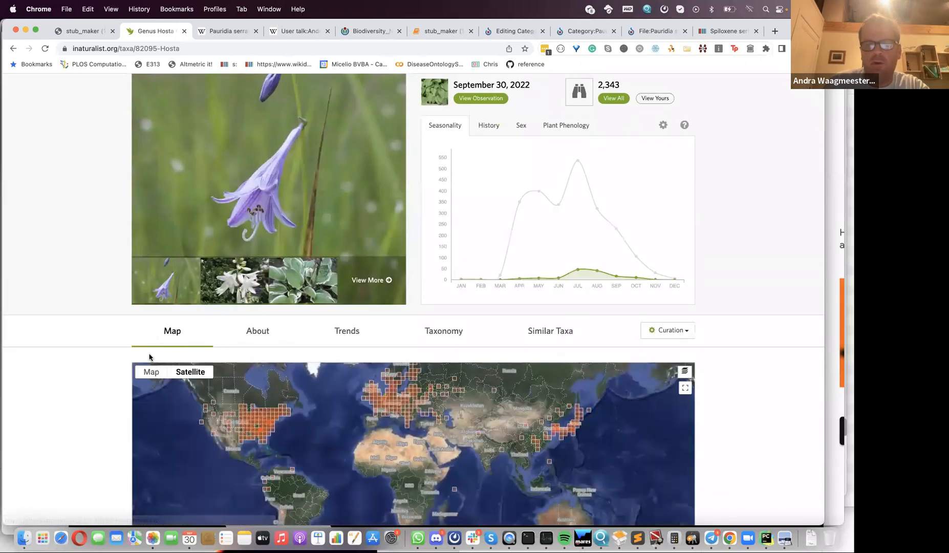
scroll(102, 398, "down", 3)
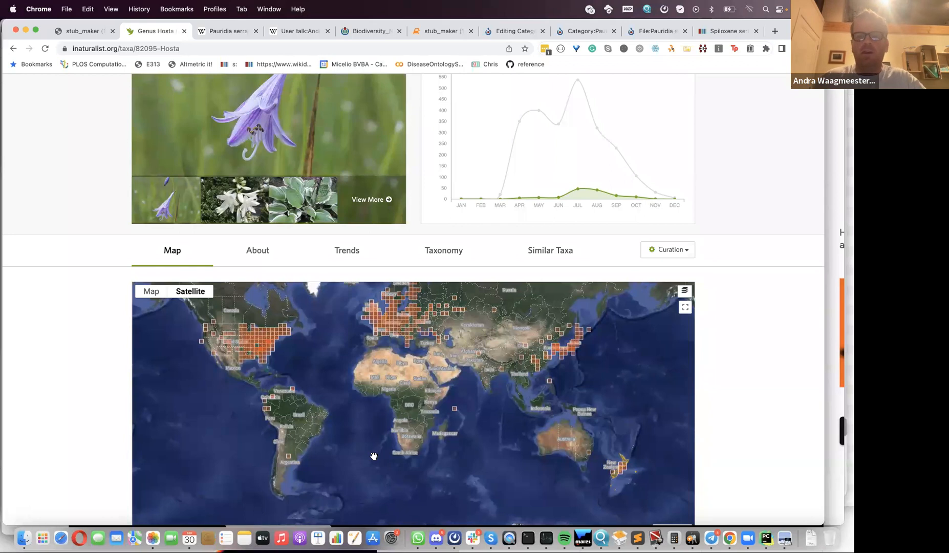
scroll(365, 441, "up", 2)
scroll(356, 430, "down", 2)
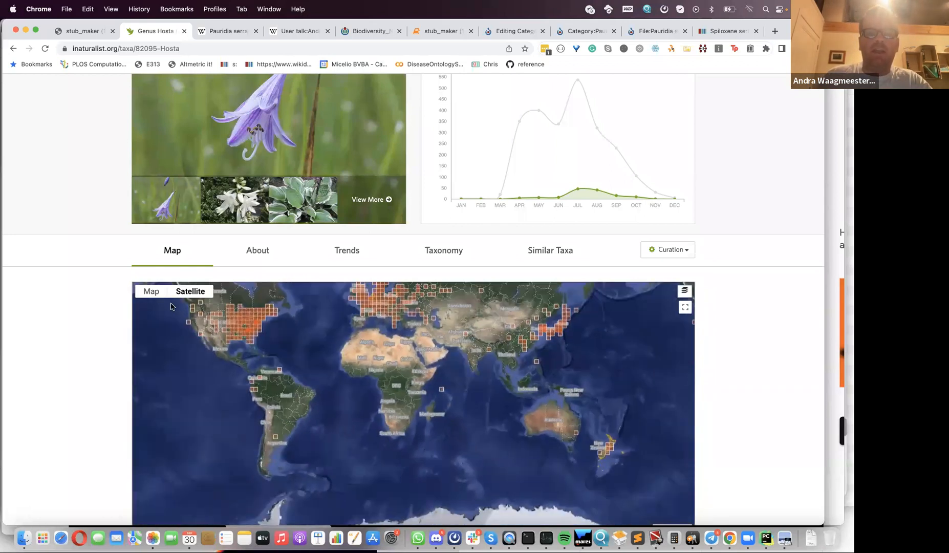
Step: Return from the taxon page to the Genus Hosta observation and show its activity section
scroll(58, 201, "up", 3)
left_click(14, 49)
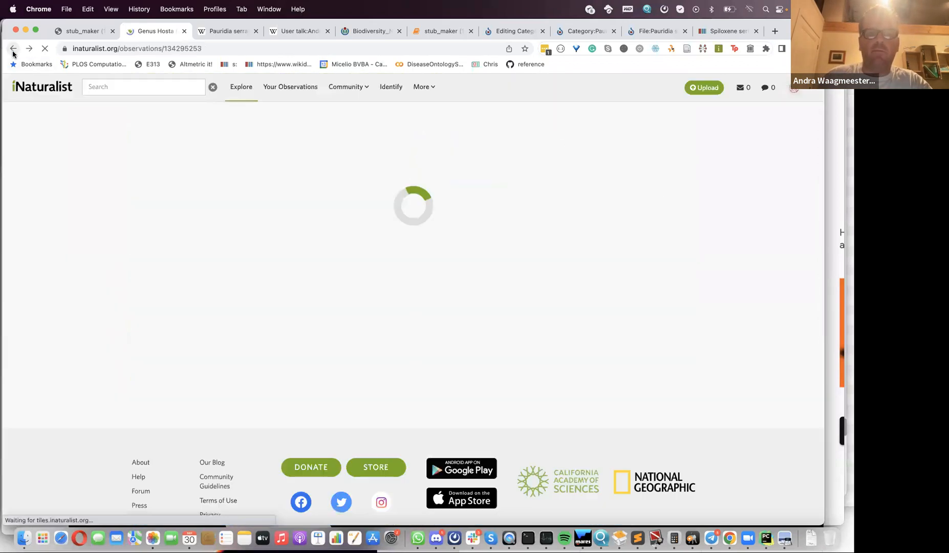
scroll(130, 365, "down", 1)
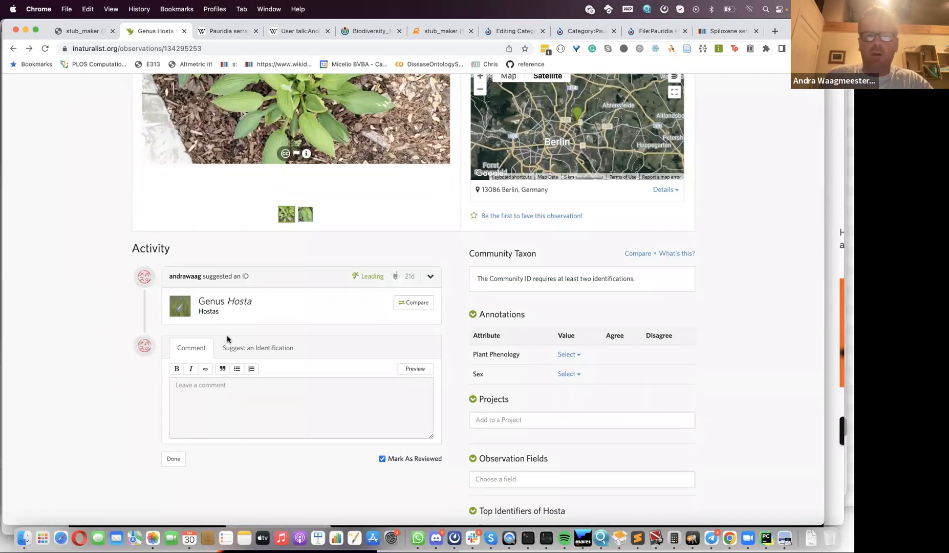
Step: Return from the Genus Hosta observation to the contributor's observations list and open the Vespula germanica observation
scroll(227, 336, "up", 2)
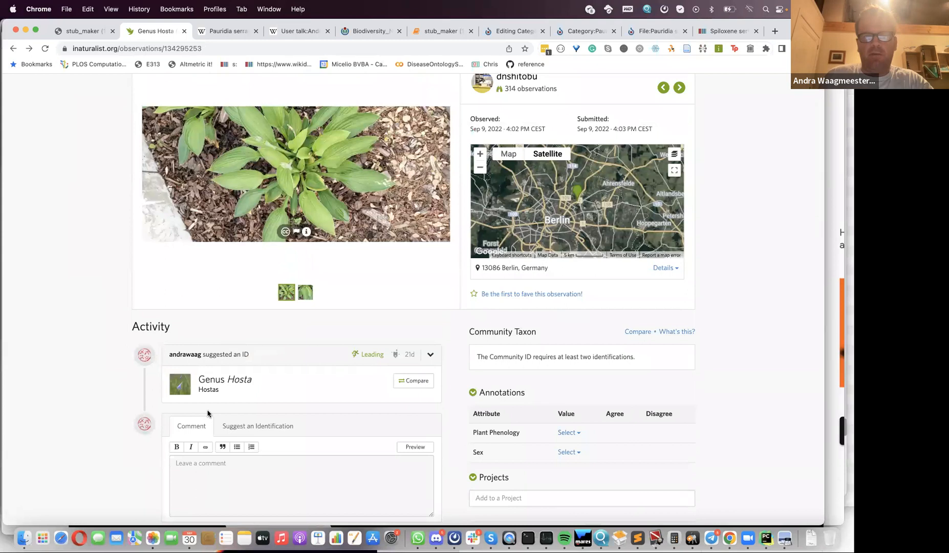
scroll(208, 413, "up", 2)
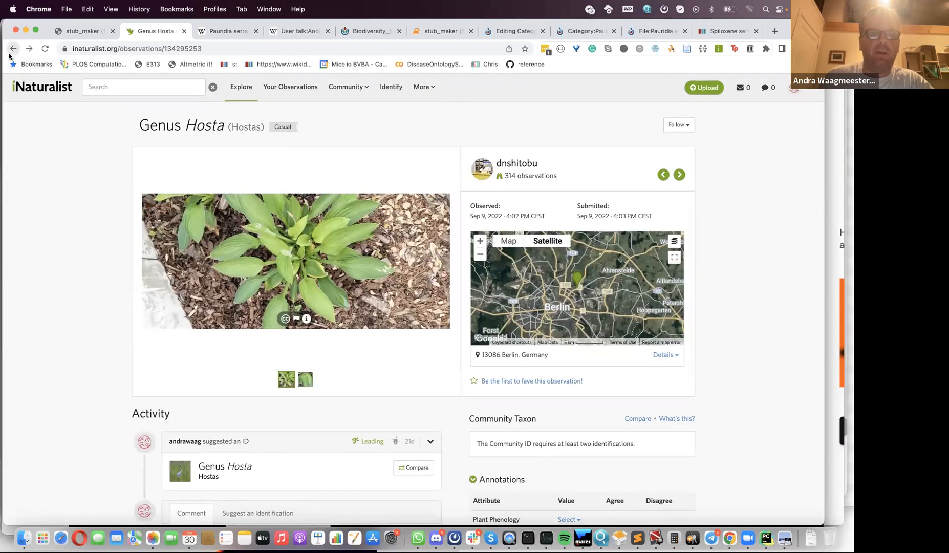
left_click(12, 48)
scroll(108, 313, "up", 2)
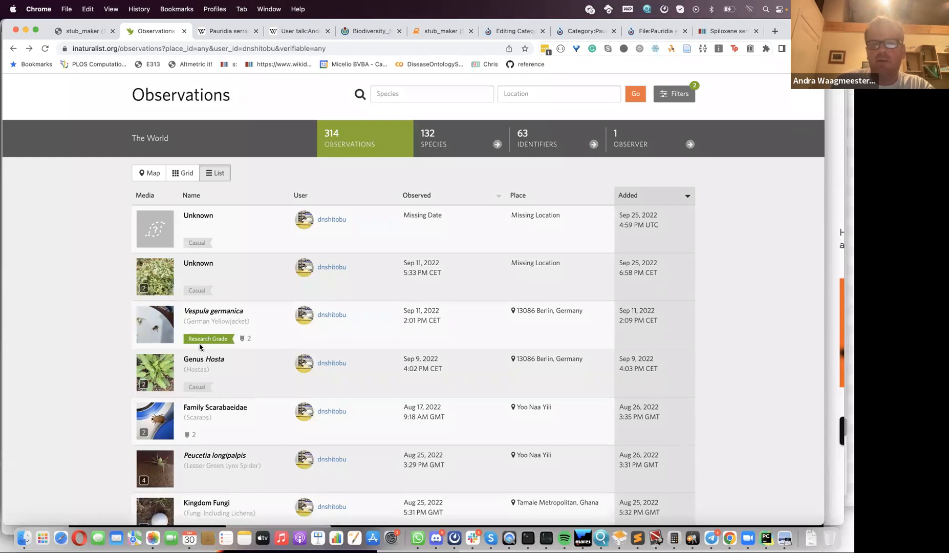
left_click(207, 318)
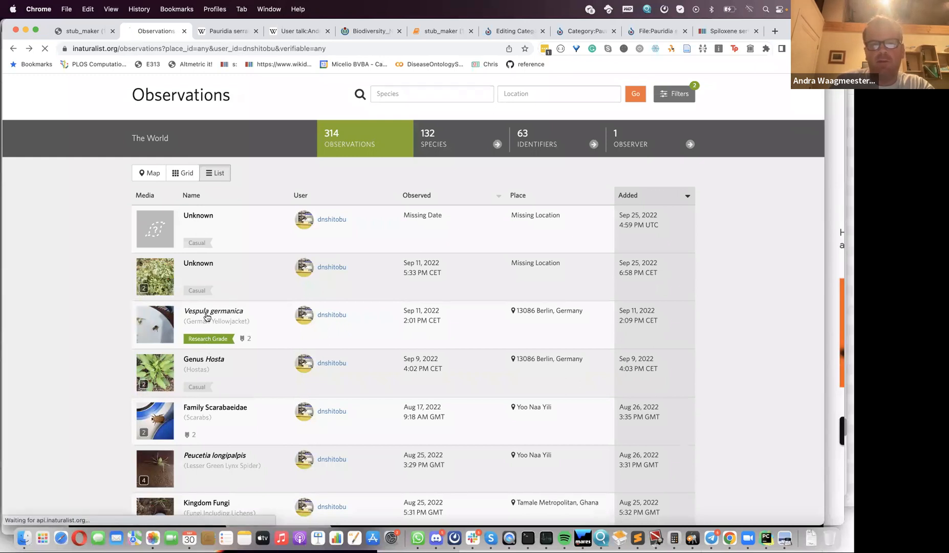
Step: Examine the Vespula germanica observation's suggested identifications, community taxon and quality grade
scroll(206, 315, "down", 5)
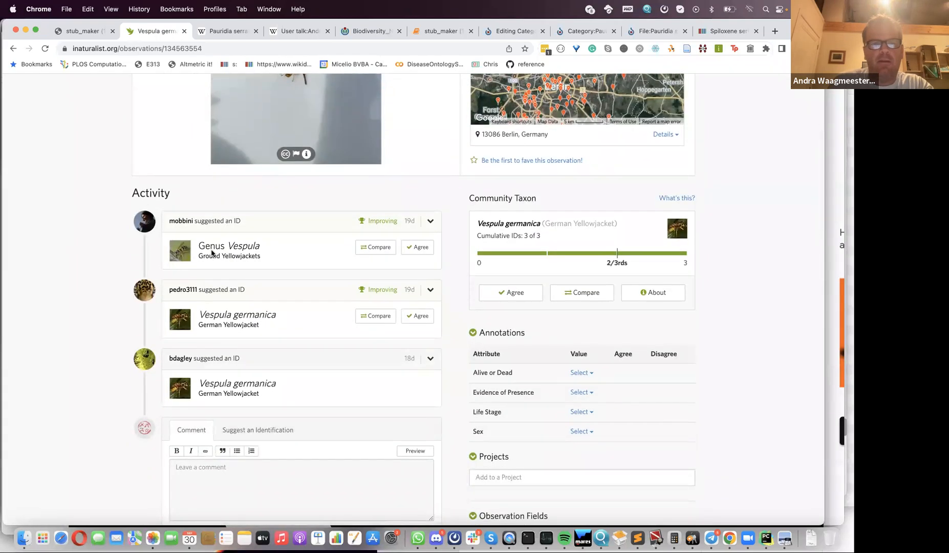
scroll(212, 253, "up", 3, "ctrl")
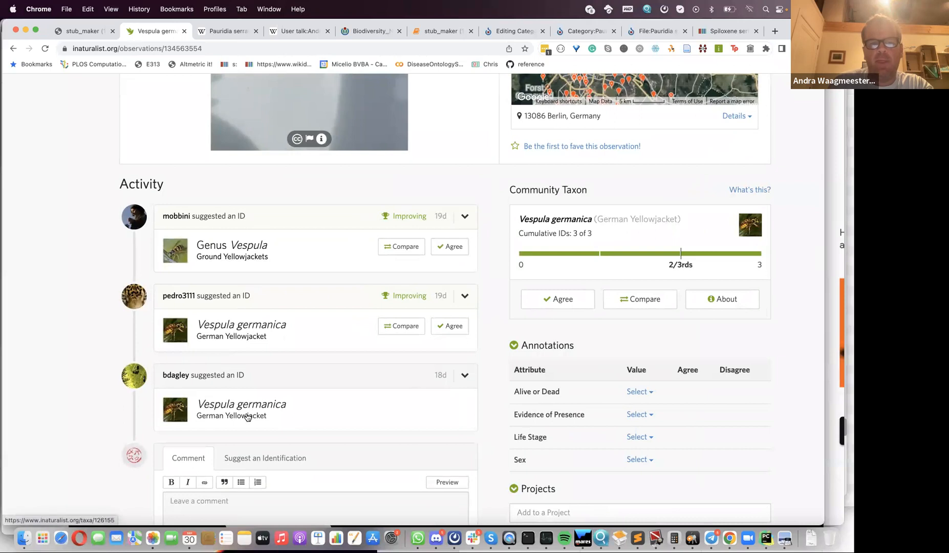
scroll(247, 416, "down", 1)
scroll(247, 416, "up", 7)
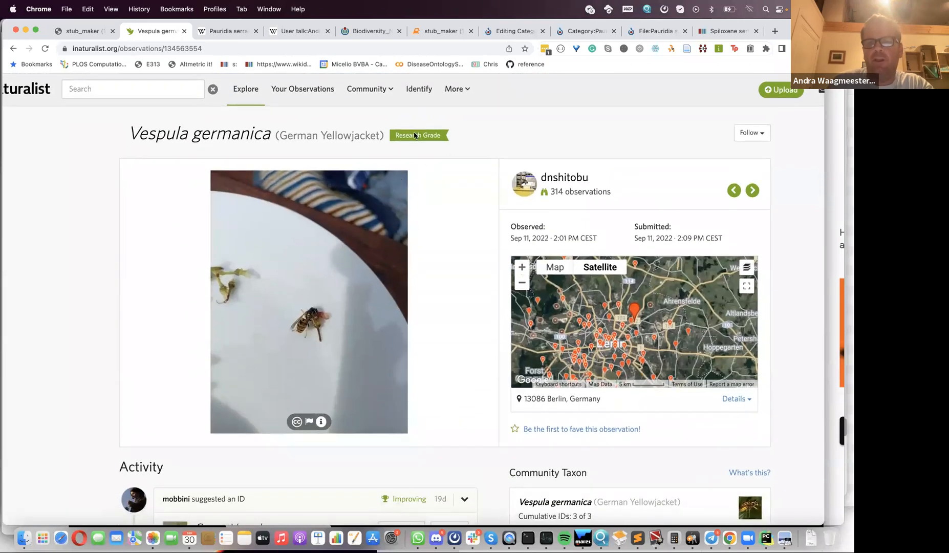
mouse_move(414, 135)
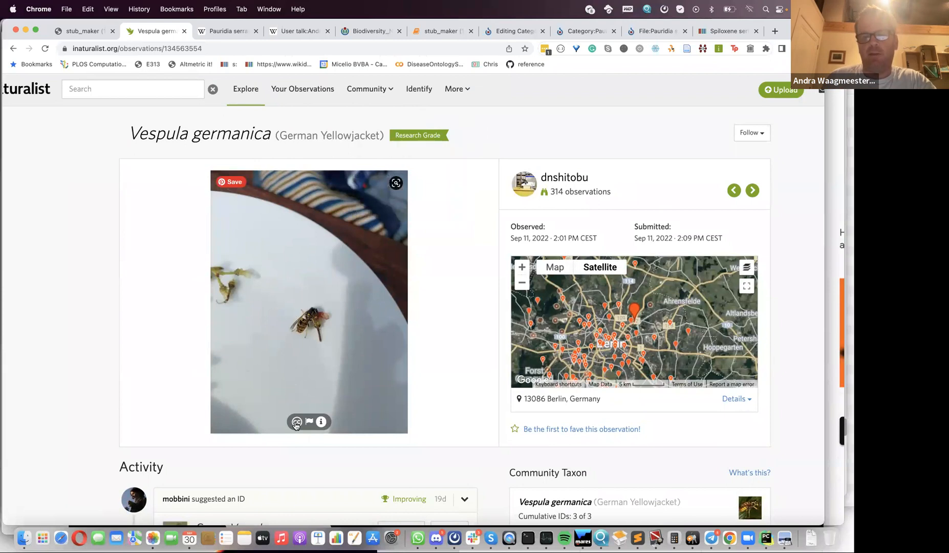
Step: Check the reuse licence of the wasp photo in the Vespula germanica observation
mouse_move(296, 425)
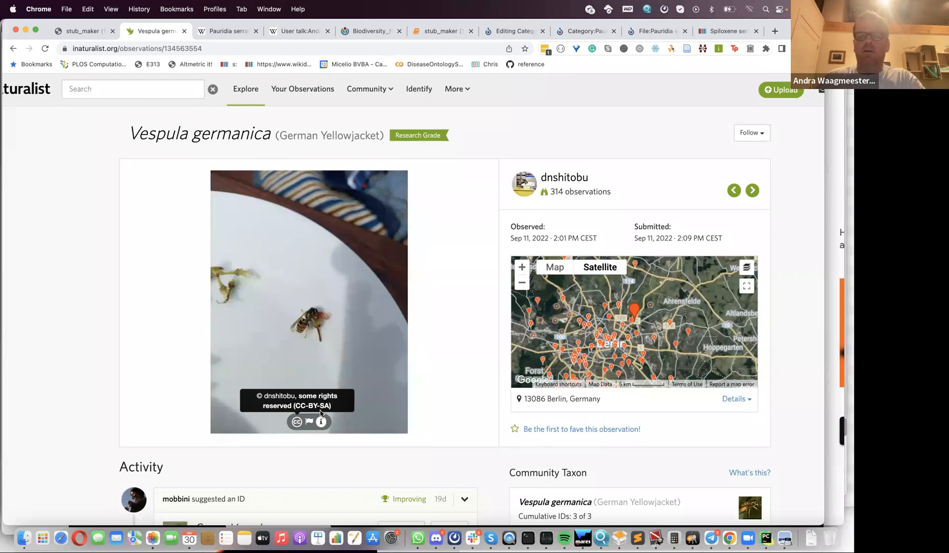
scroll(311, 382, "down", 1)
scroll(311, 382, "down", 2)
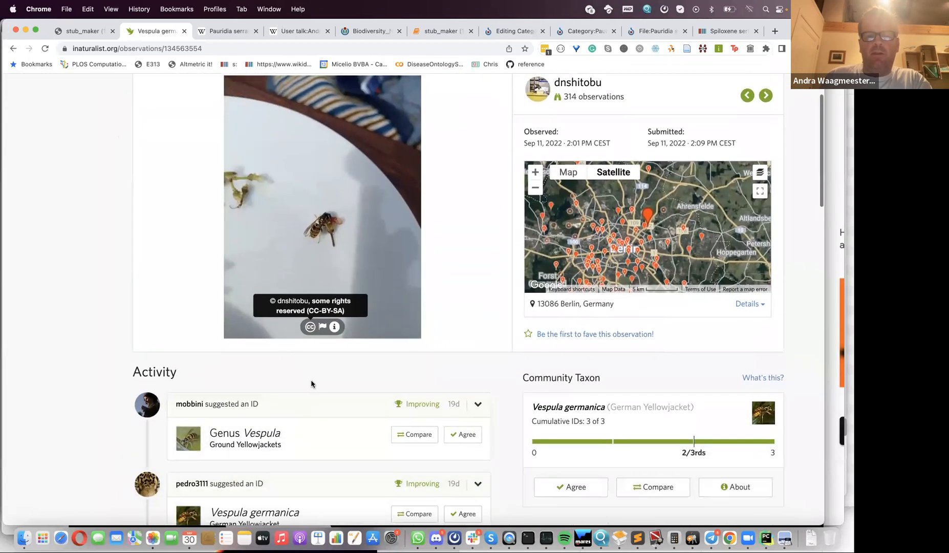
scroll(311, 381, "up", 2)
scroll(312, 382, "down", 1)
key("super+minus")
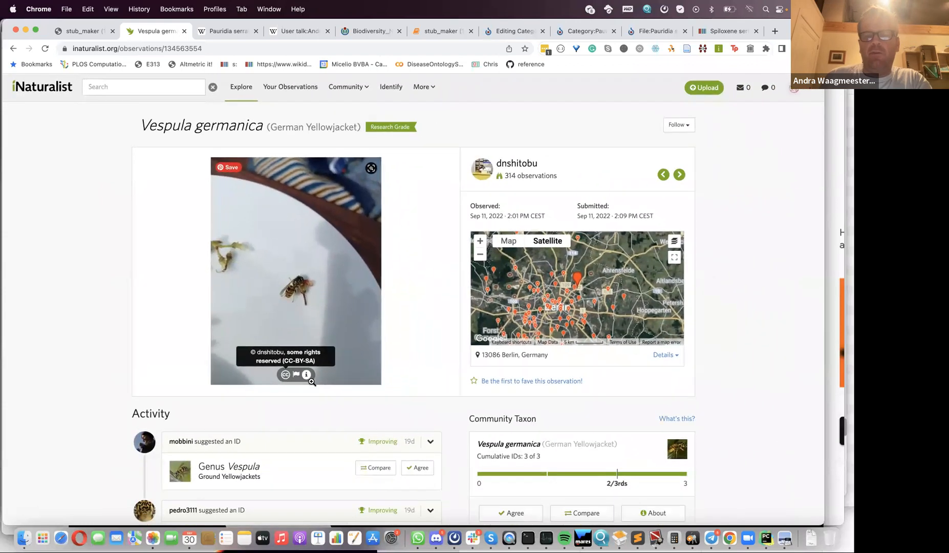
scroll(311, 382, "down", 1)
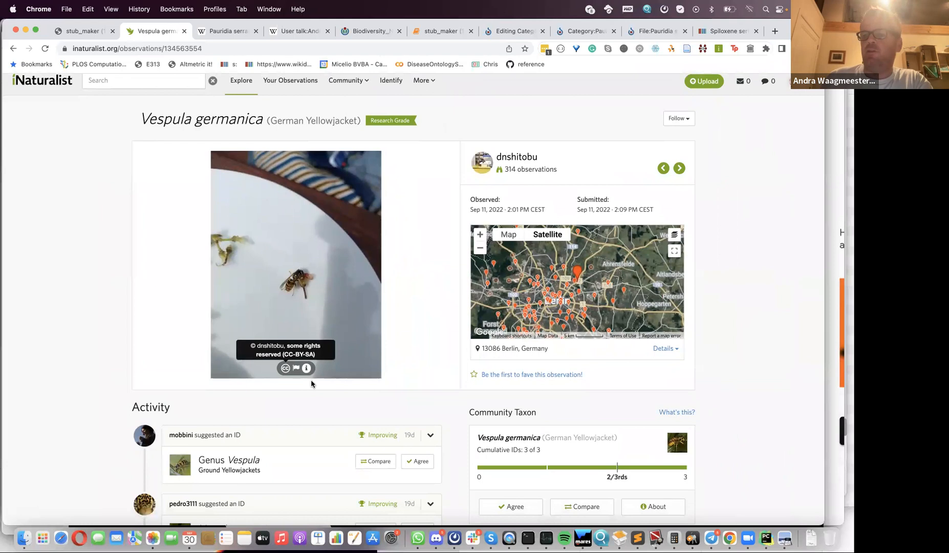
scroll(307, 378, "up", 1)
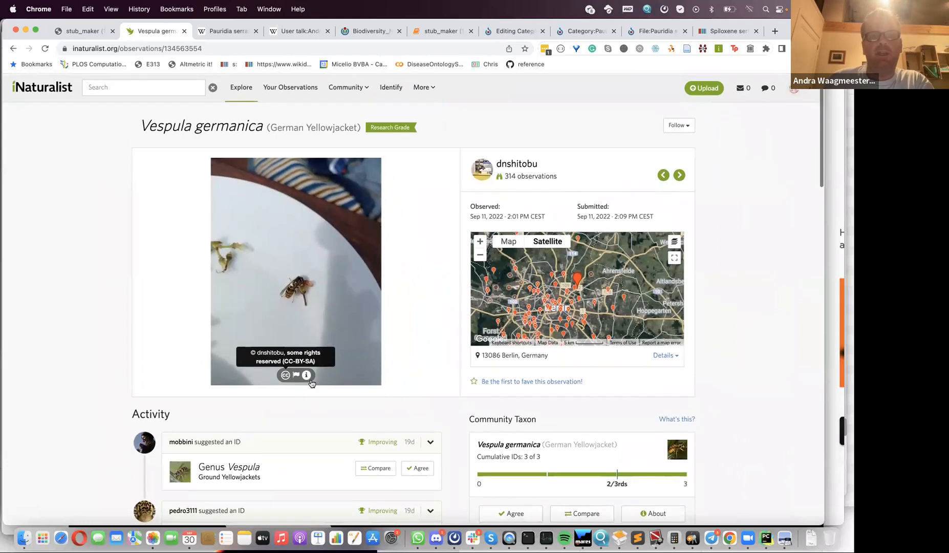
Step: Open the Vespula germanica taxon page and view the Wikipedia text in its About section
left_click(183, 127)
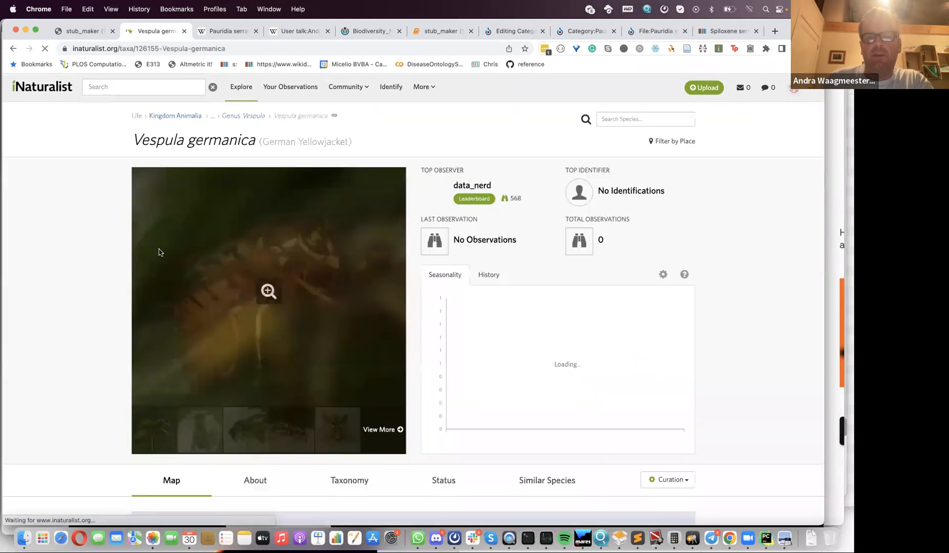
scroll(260, 171, "down", 6)
left_click(259, 170)
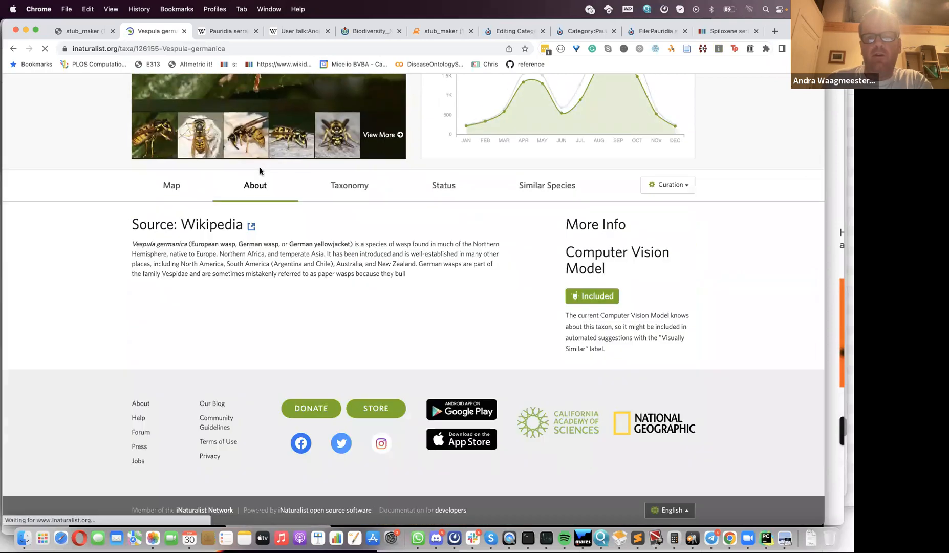
scroll(181, 301, "up", 1)
scroll(182, 302, "up", 4)
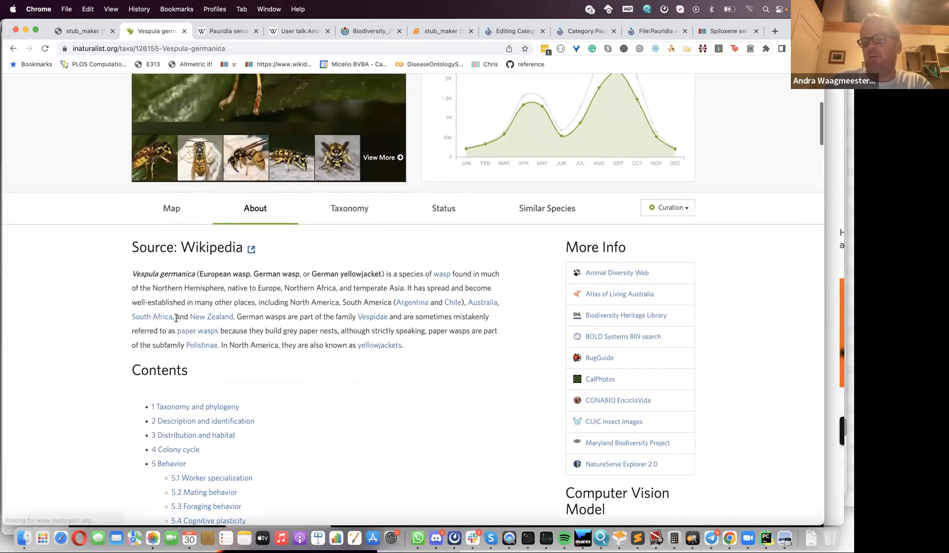
scroll(177, 322, "up", 2)
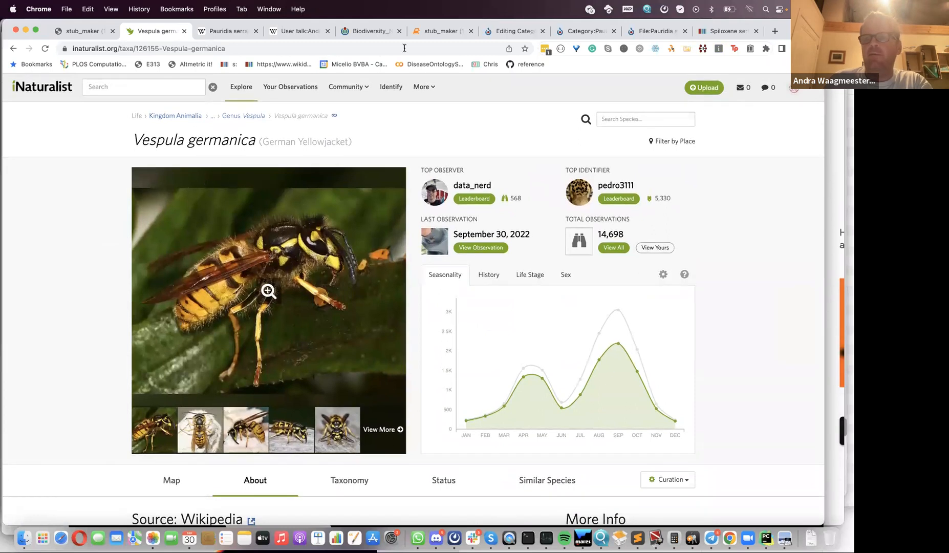
Step: Switch to the Spiloxene serrata Wikidata item and review its statements and the language editions among its Wikipedia links
left_click(726, 30)
scroll(398, 189, "up", 5)
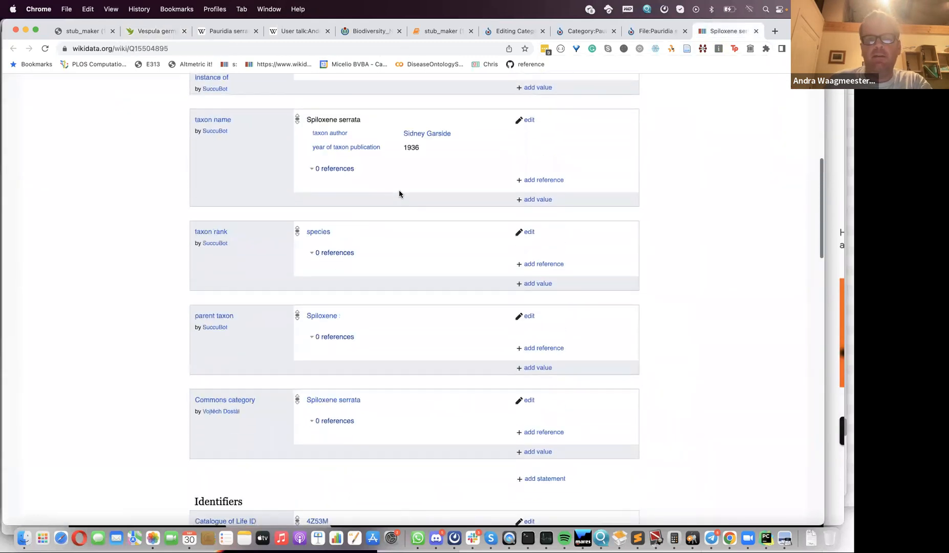
scroll(400, 193, "up", 7)
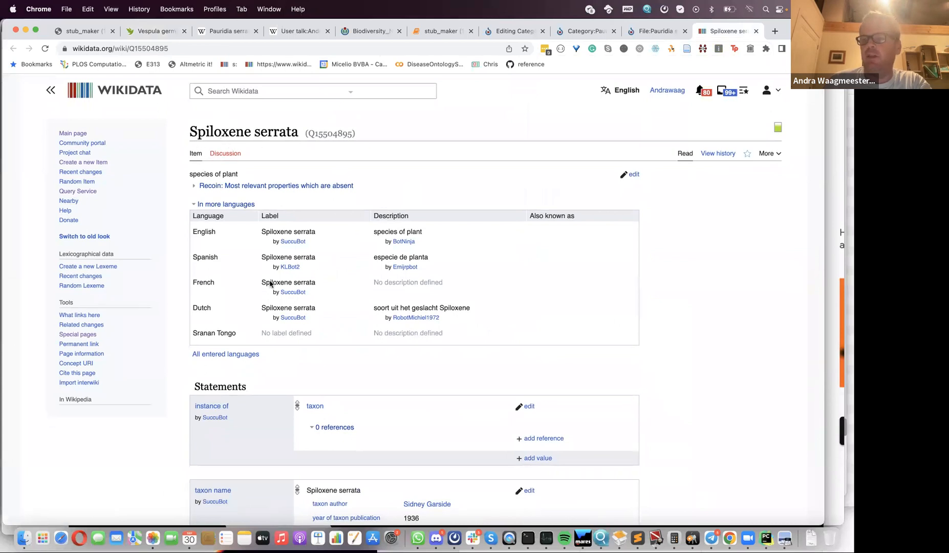
scroll(270, 284, "down", 20)
scroll(268, 298, "up", 2)
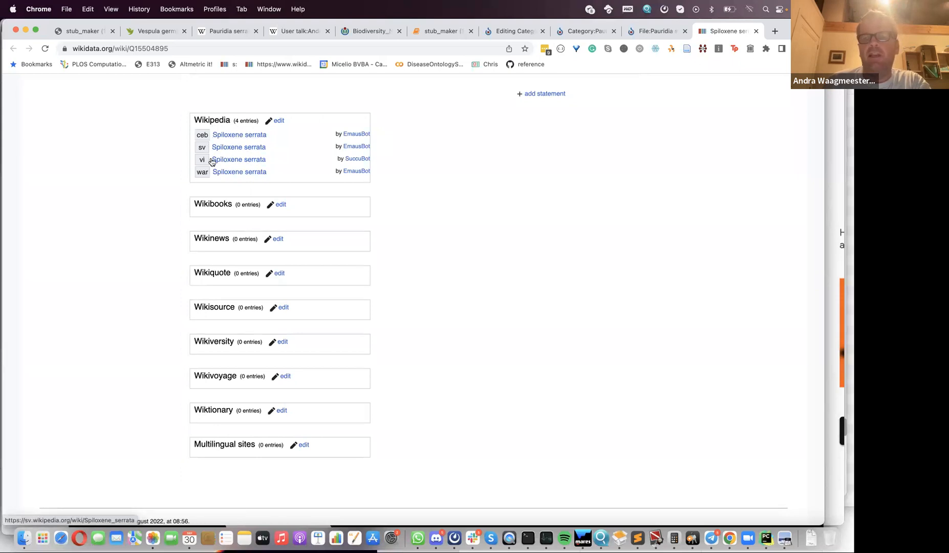
scroll(221, 161, "up", 1)
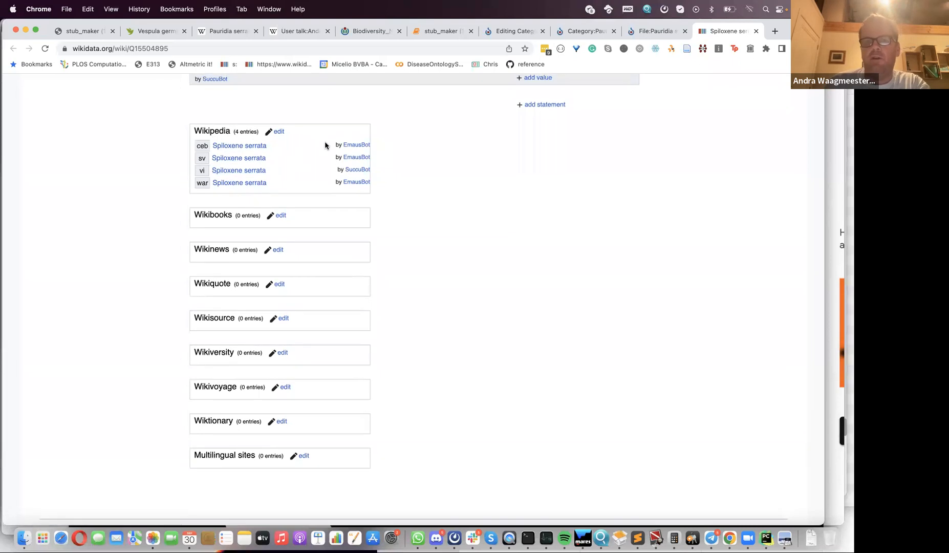
scroll(230, 172, "up", 2)
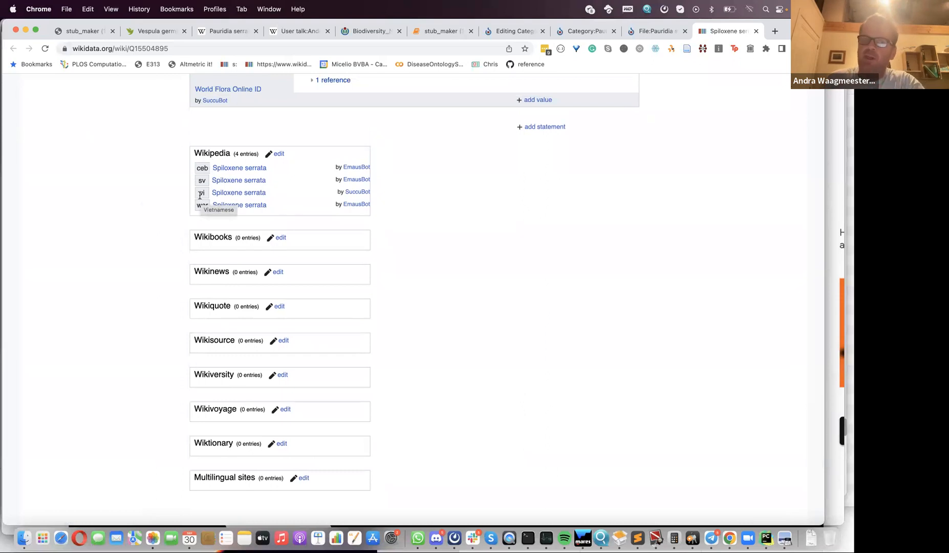
Step: Go through the open stub maker app, taxon page and Pauridia serrata article, ending on the stub_maker Jupyter notebook
left_click(84, 30)
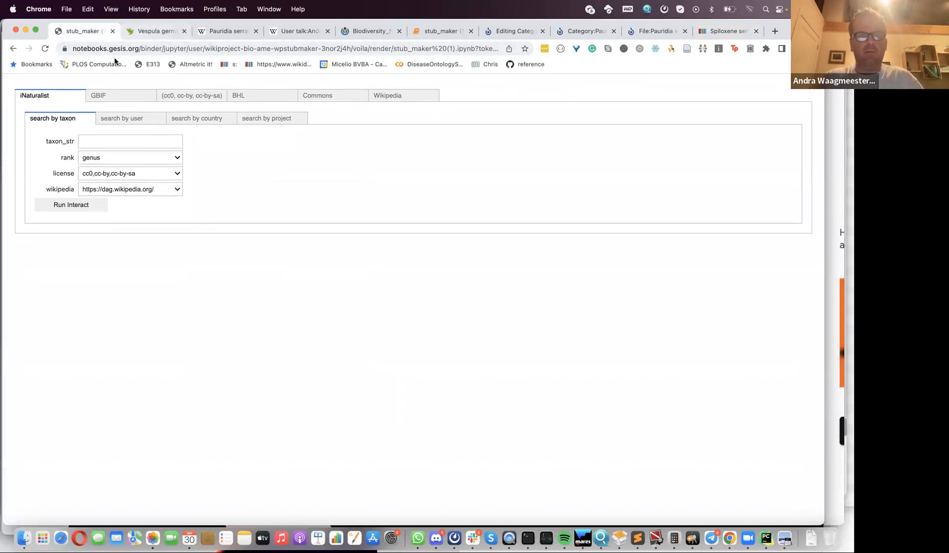
left_click(141, 32)
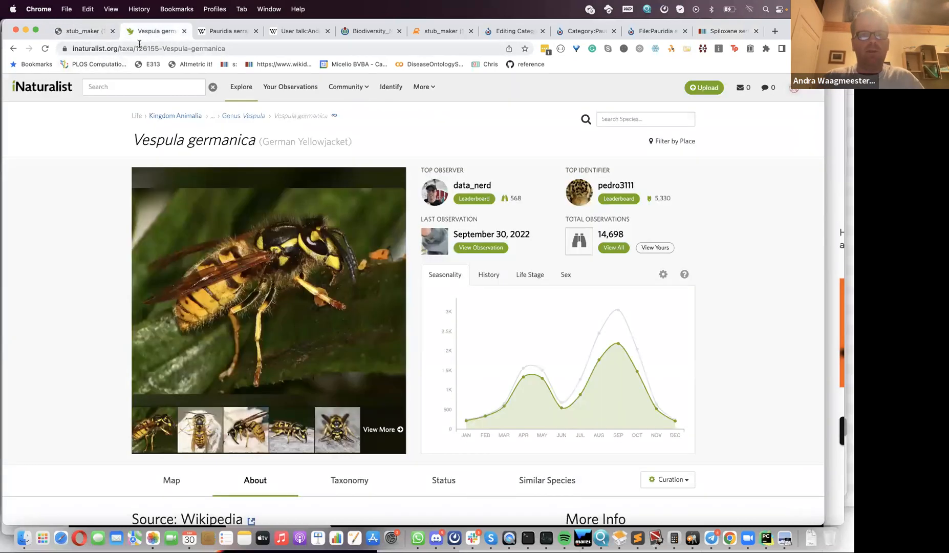
left_click(211, 31)
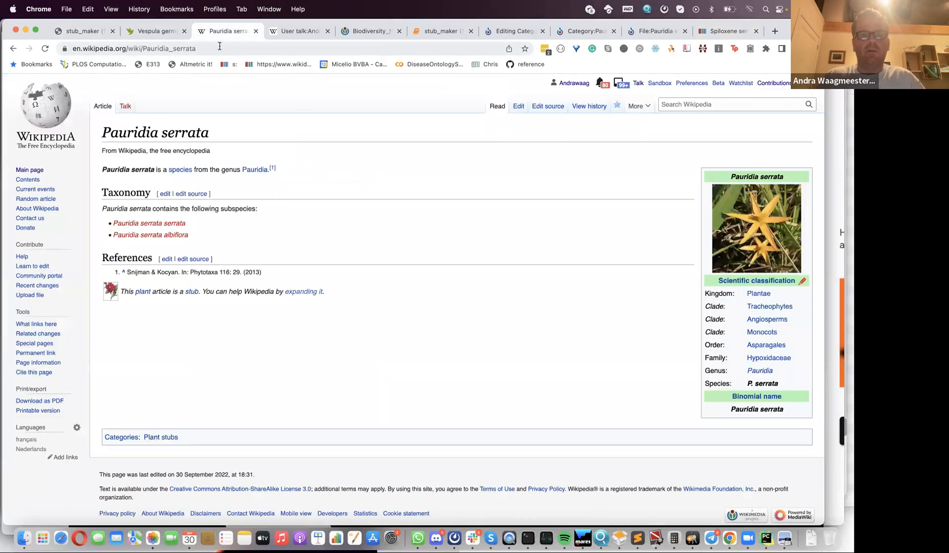
left_click(438, 32)
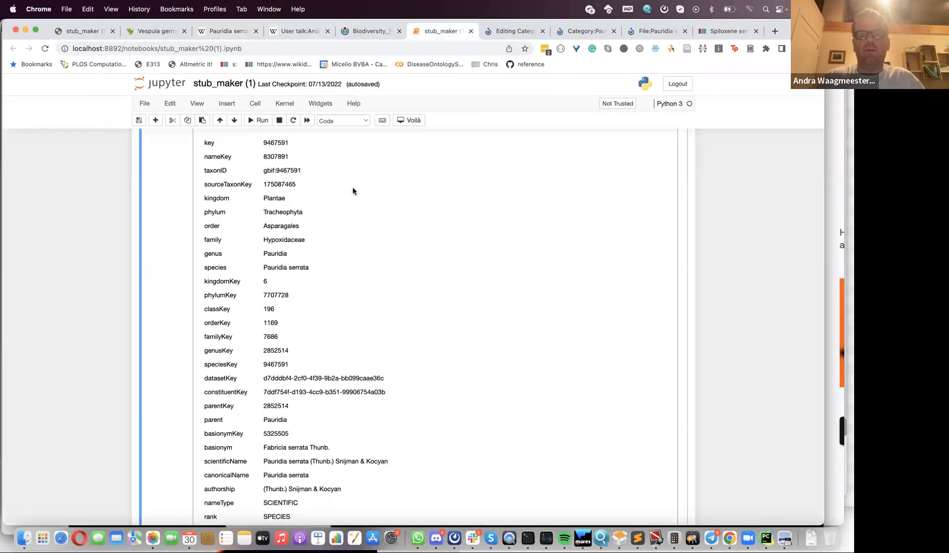
Step: Examine the stub_maker notebook's code, from the imports and the Wikidata SPARQL query to the cell defining the output tabs
scroll(353, 191, "up", 20)
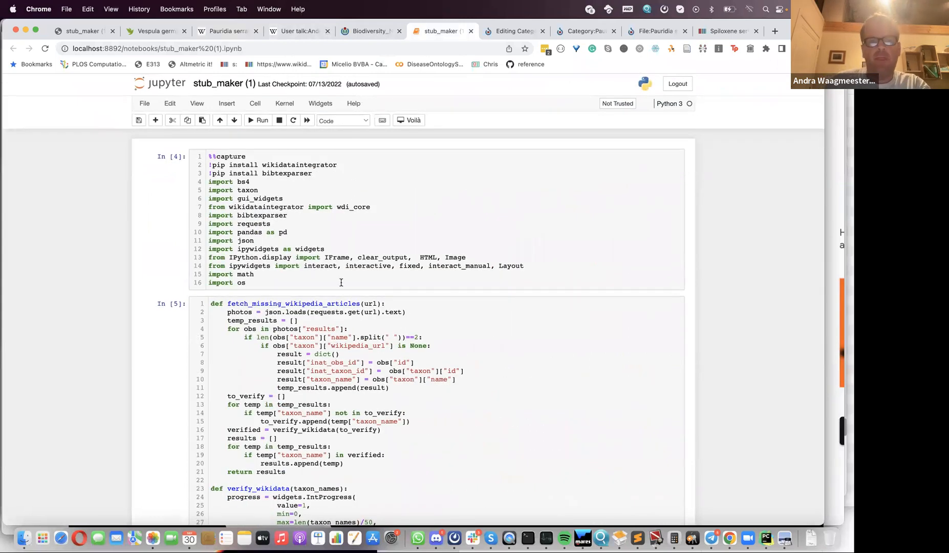
scroll(341, 282, "up", 5)
scroll(304, 350, "down", 2)
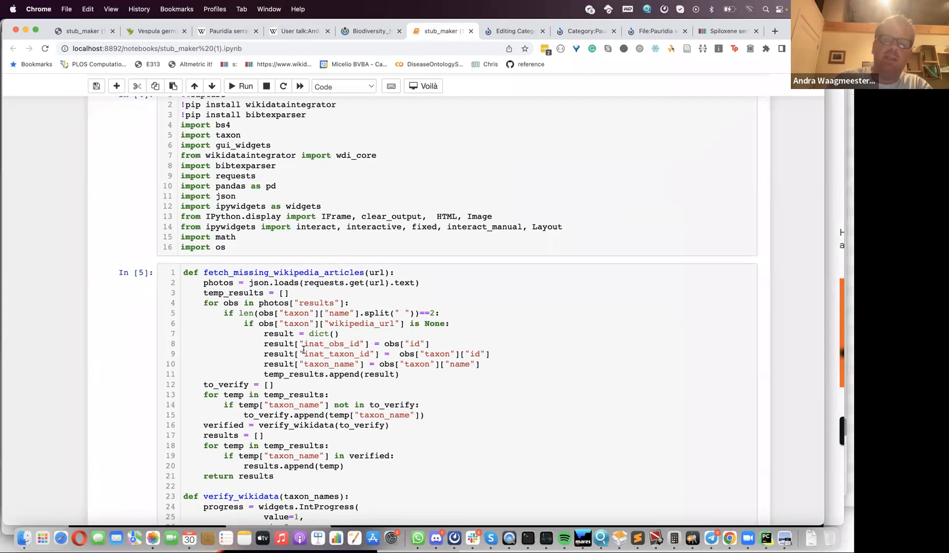
scroll(303, 349, "down", 10)
scroll(305, 411, "down", 2)
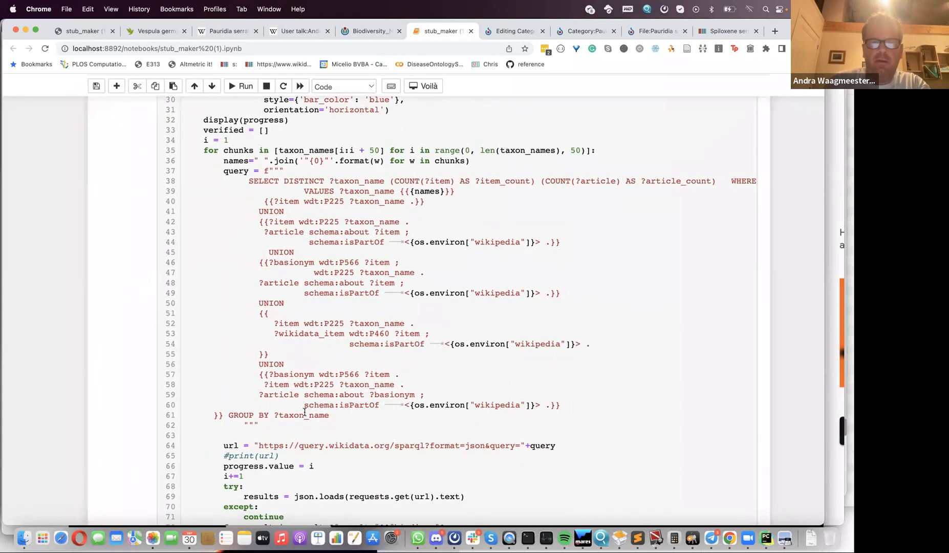
scroll(304, 412, "down", 3)
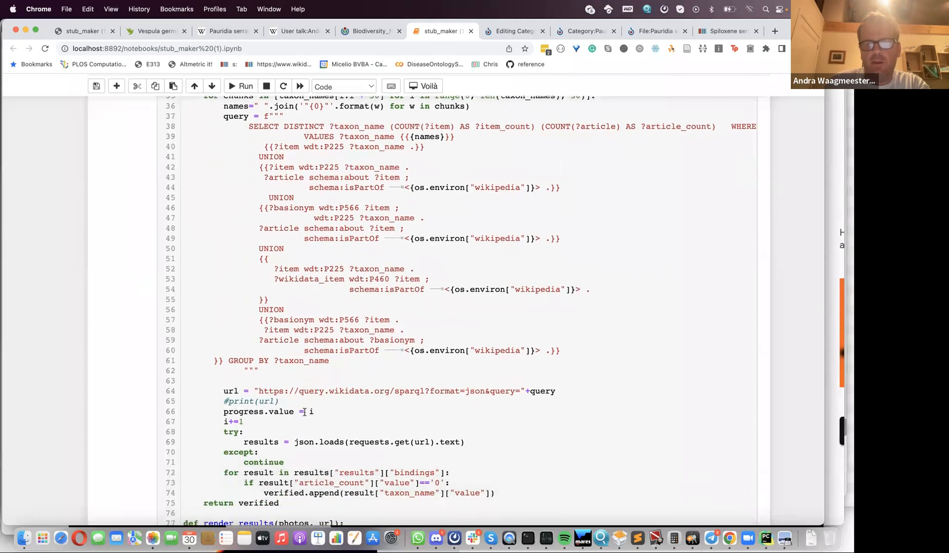
scroll(304, 412, "down", 20)
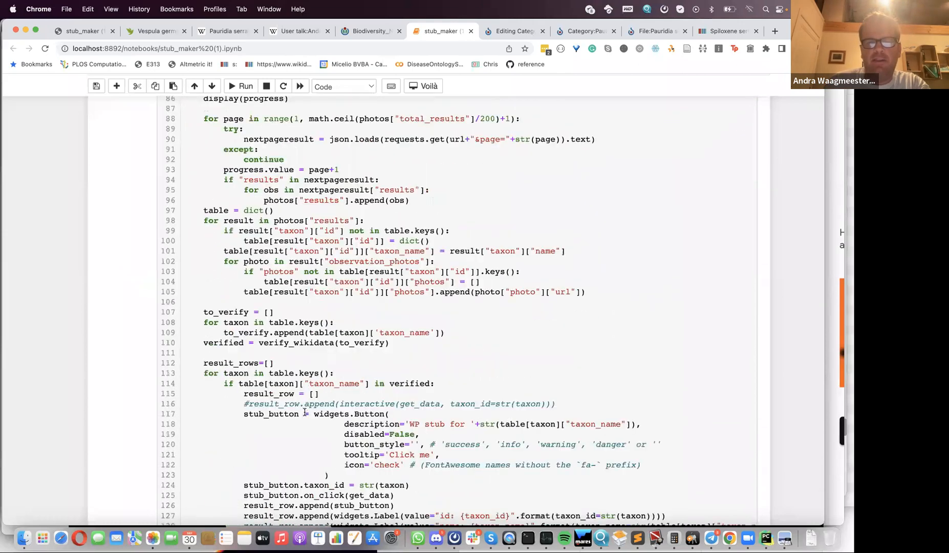
scroll(304, 412, "down", 20)
scroll(304, 412, "up", 5)
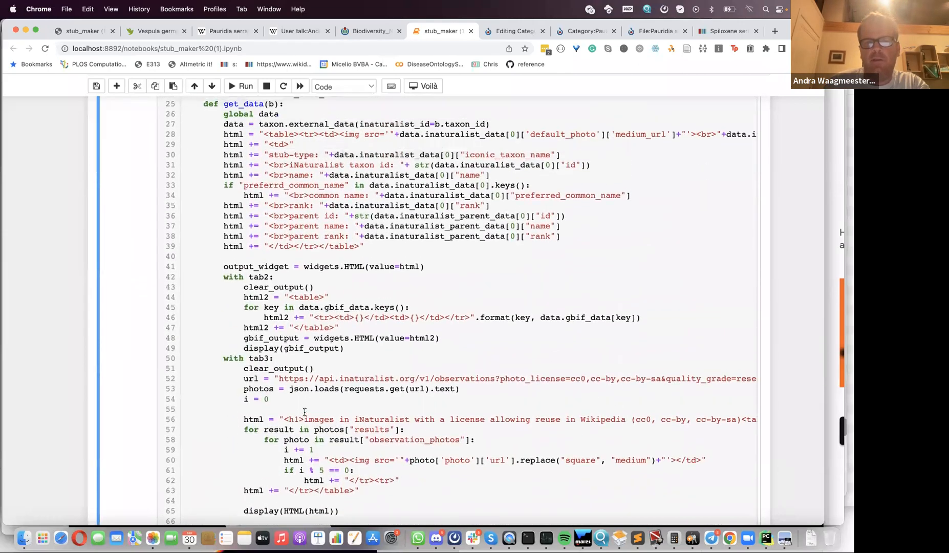
scroll(305, 412, "up", 10)
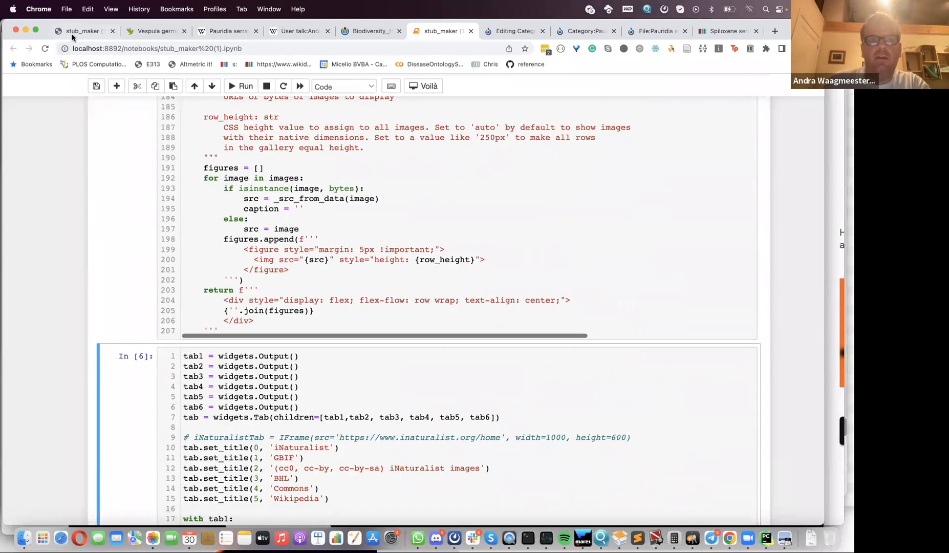
Step: Show the iNaturalist taxon search form and its Pauridia results in the notebook's widget output
scroll(59, 296, "down", 1)
scroll(58, 296, "down", 20)
scroll(59, 296, "up", 5)
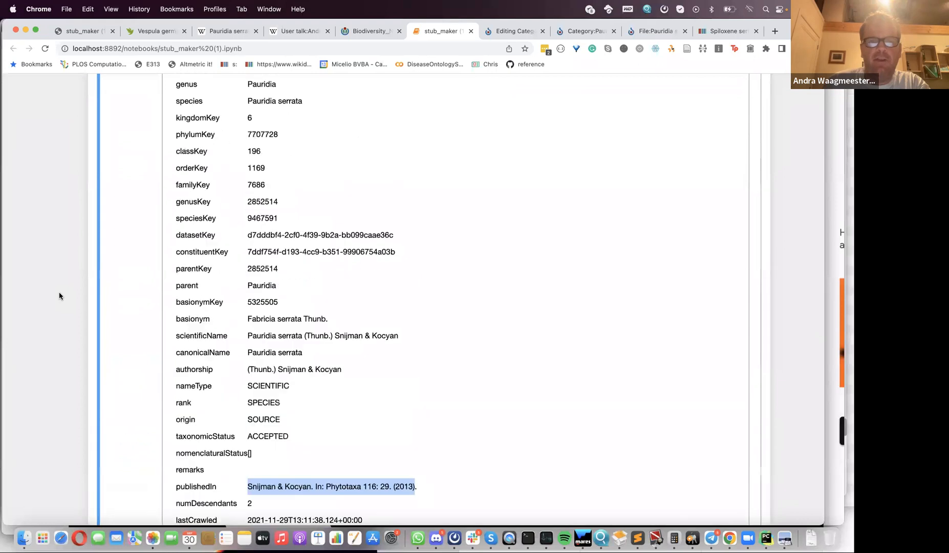
scroll(58, 293, "up", 8)
left_click(190, 258)
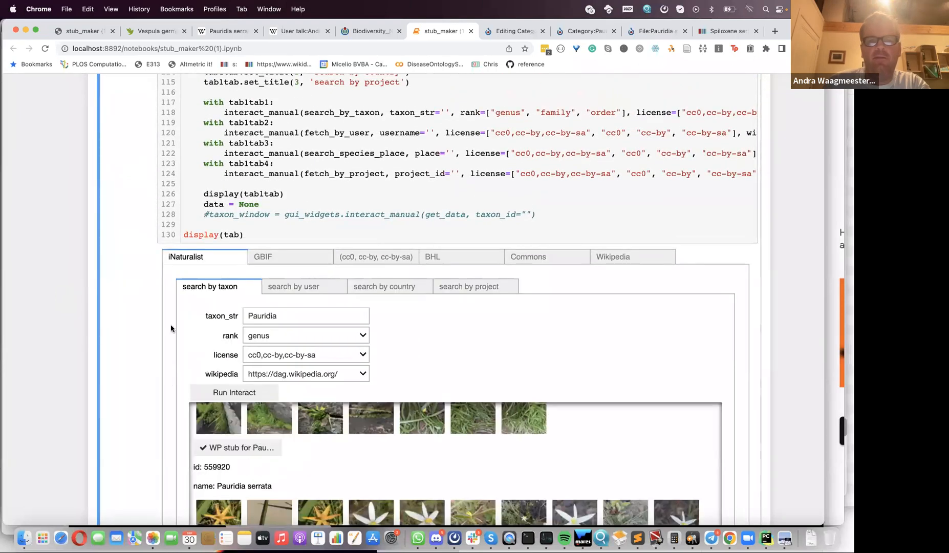
Step: Go through the iNaturalist search forms by user and by country, ending on the search by project form
scroll(171, 328, "down", 2)
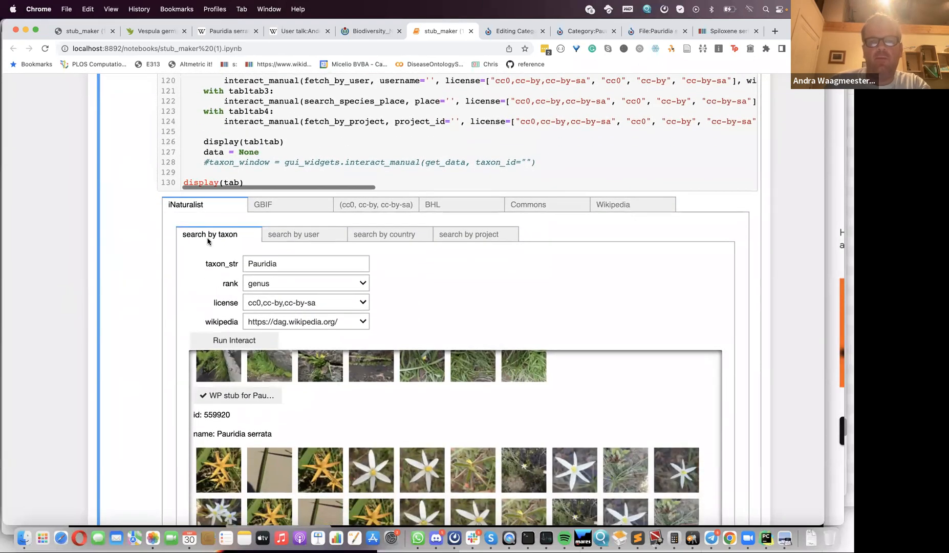
left_click(285, 236)
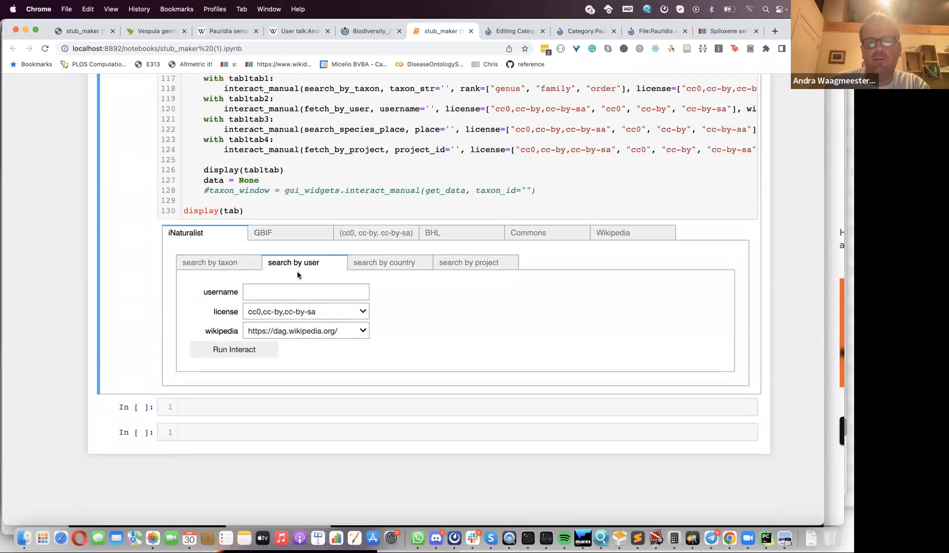
left_click(395, 265)
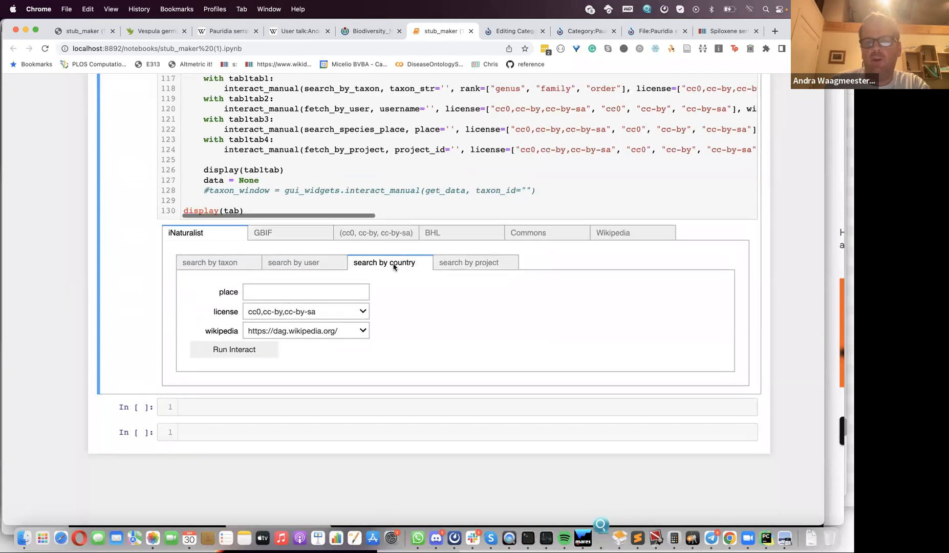
left_click(457, 264)
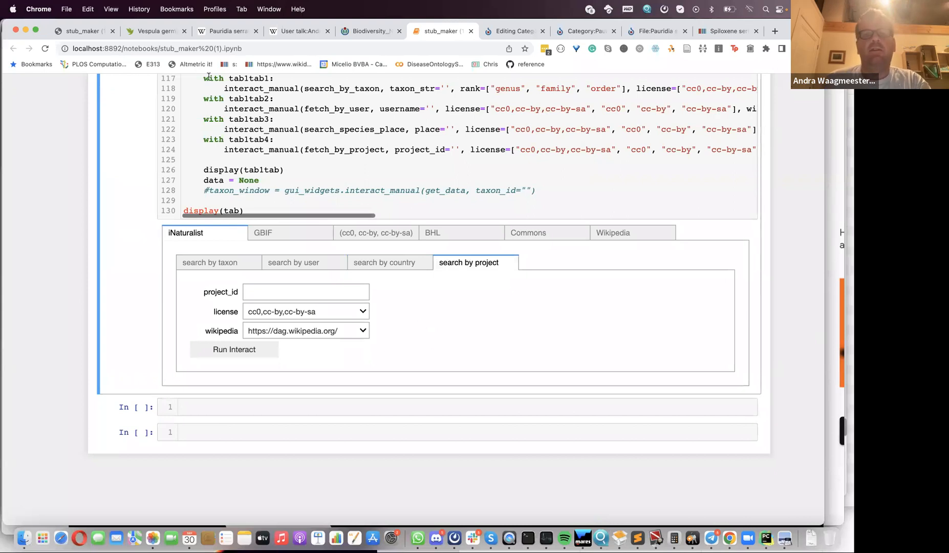
Step: On iNaturalist, open the Wiki Mentor Africa - Data collection project from the account's own projects list
left_click(154, 31)
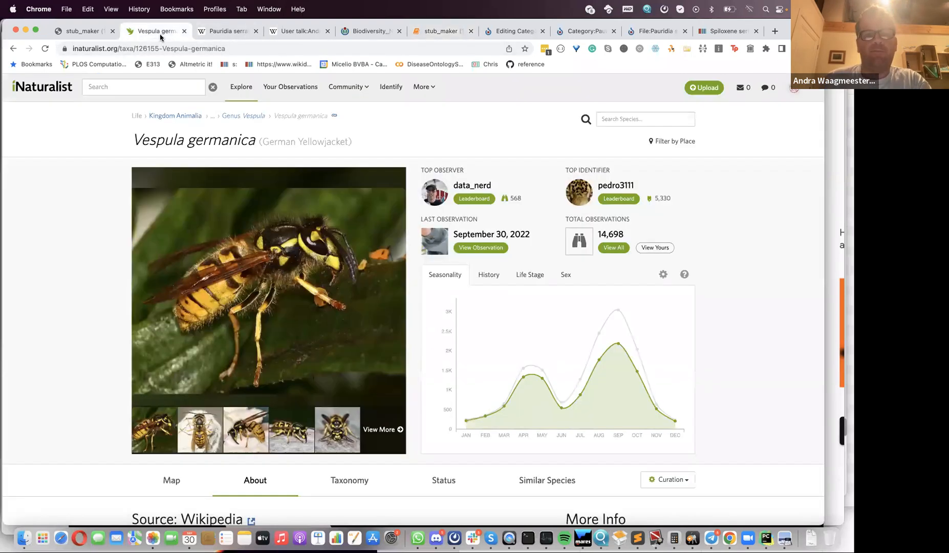
left_click(10, 49)
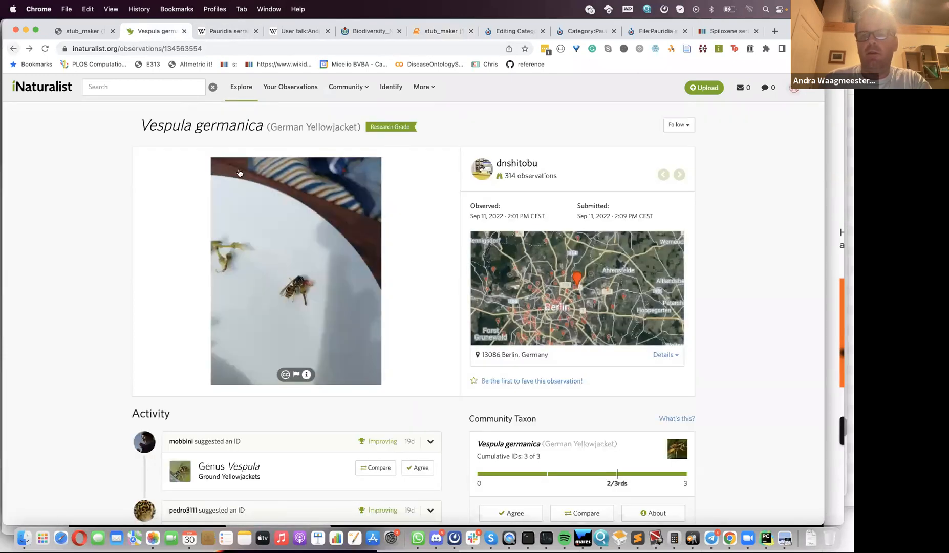
mouse_move(429, 94)
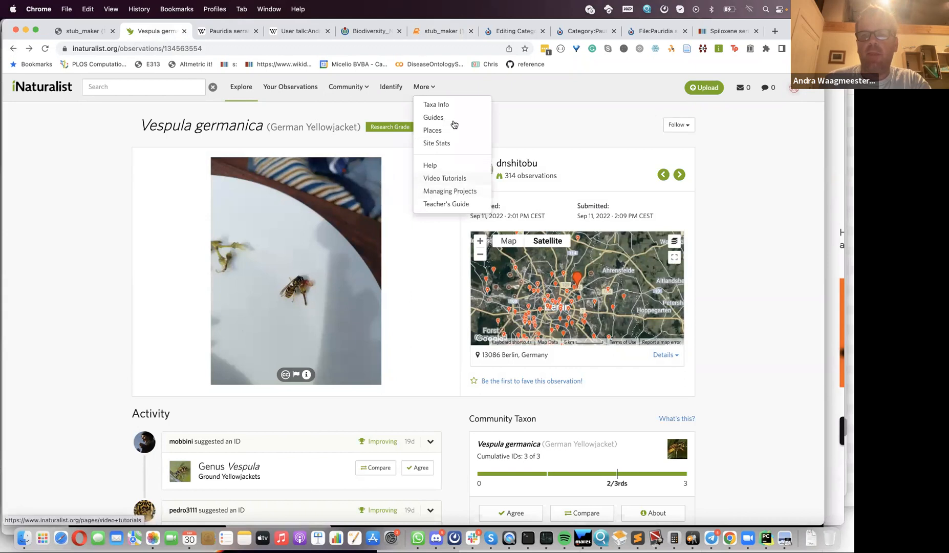
mouse_move(793, 92)
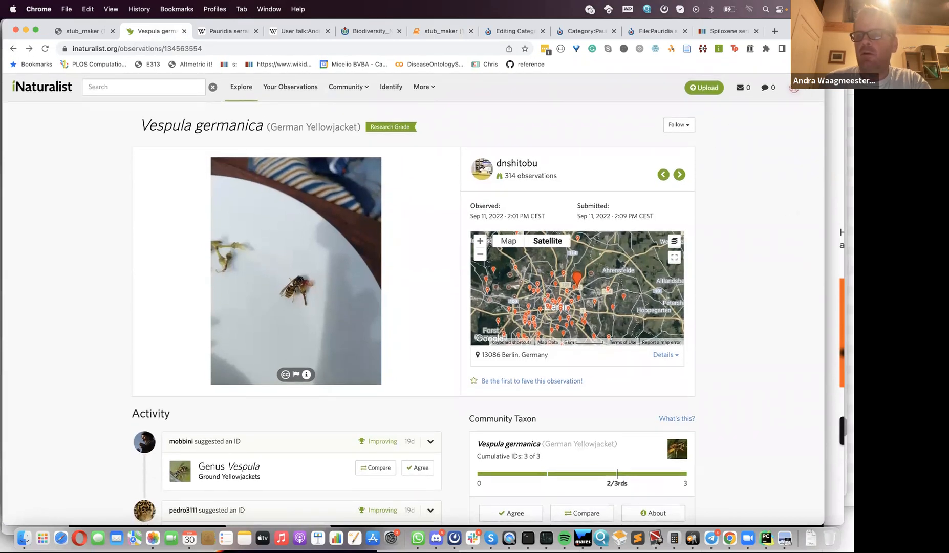
left_click(751, 198)
scroll(440, 338, "down", 10)
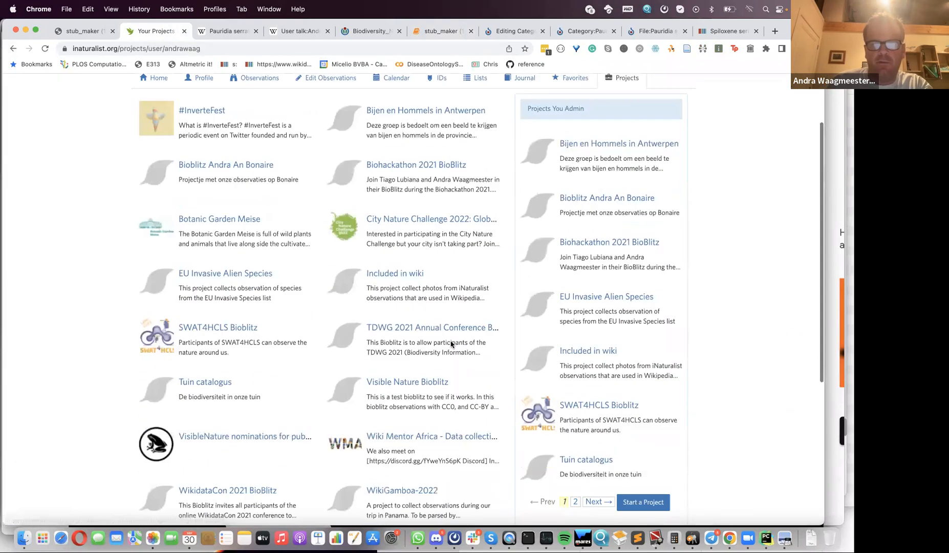
left_click(415, 215)
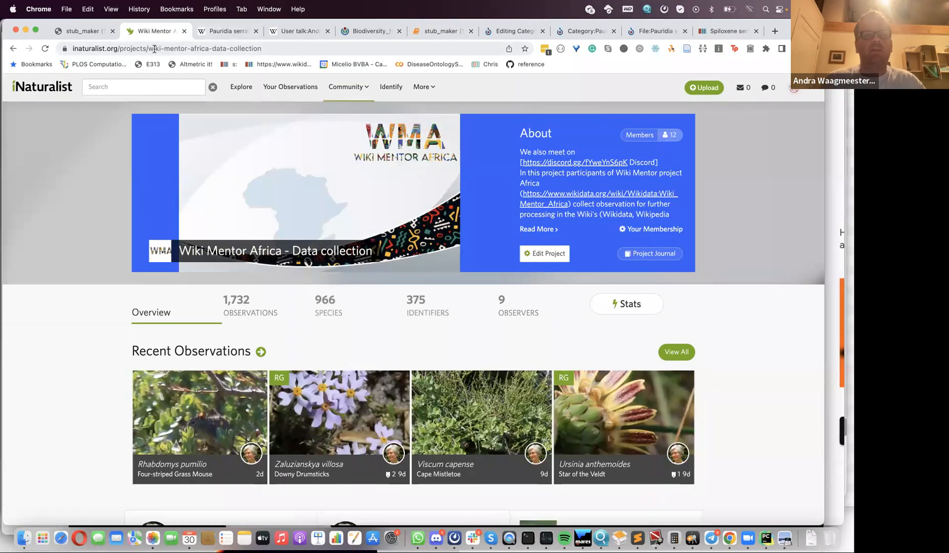
Step: Copy the project slug wiki-mentor-africa-data-collection from the page address into the notebook's project_id field
left_click_drag(149, 49, 269, 57)
key("super+c")
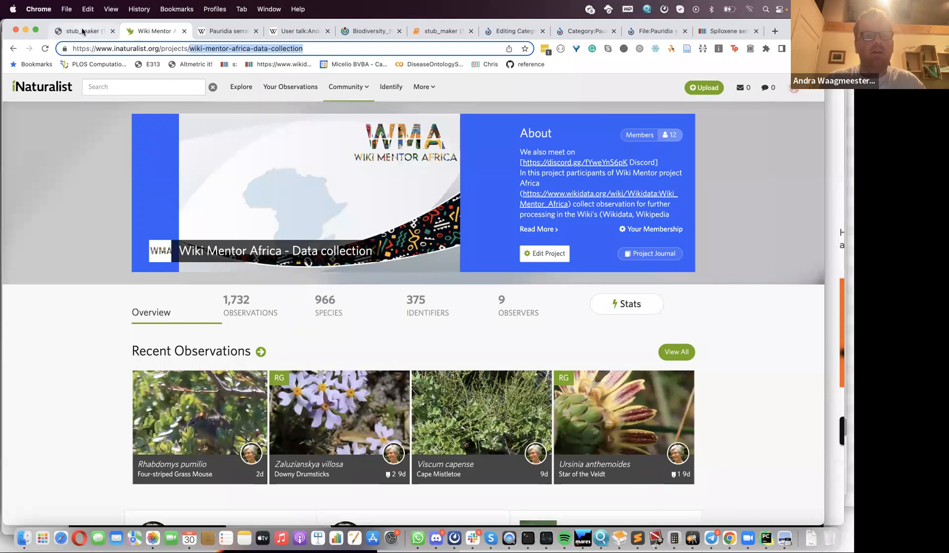
left_click(441, 31)
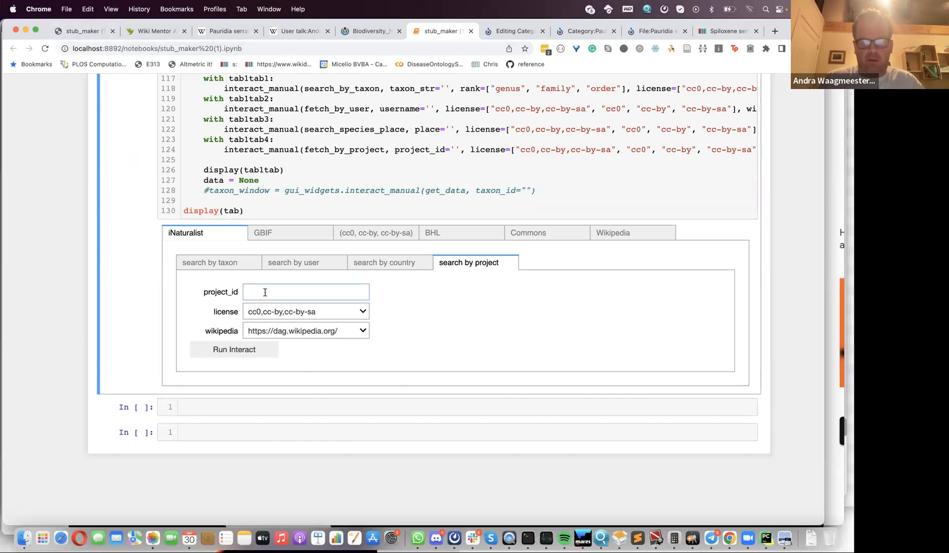
key("super+v")
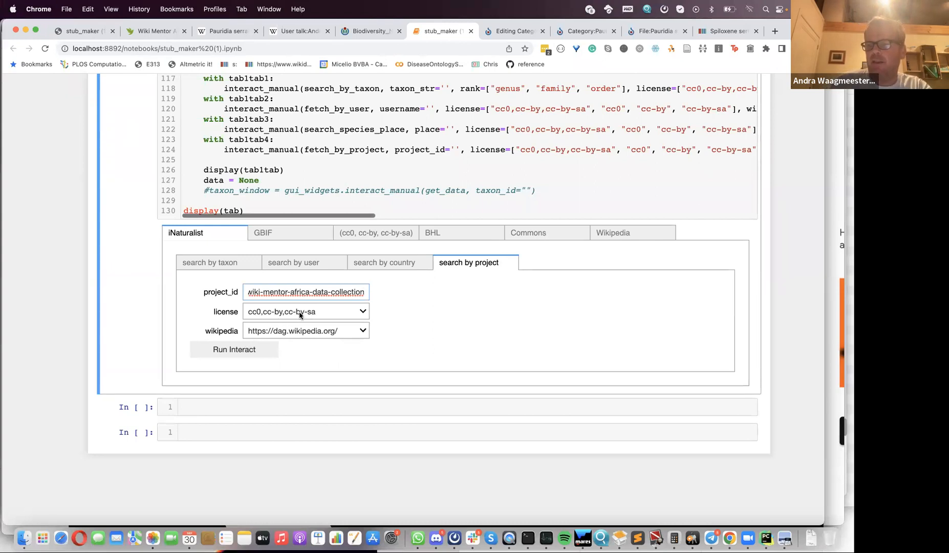
left_click(362, 313)
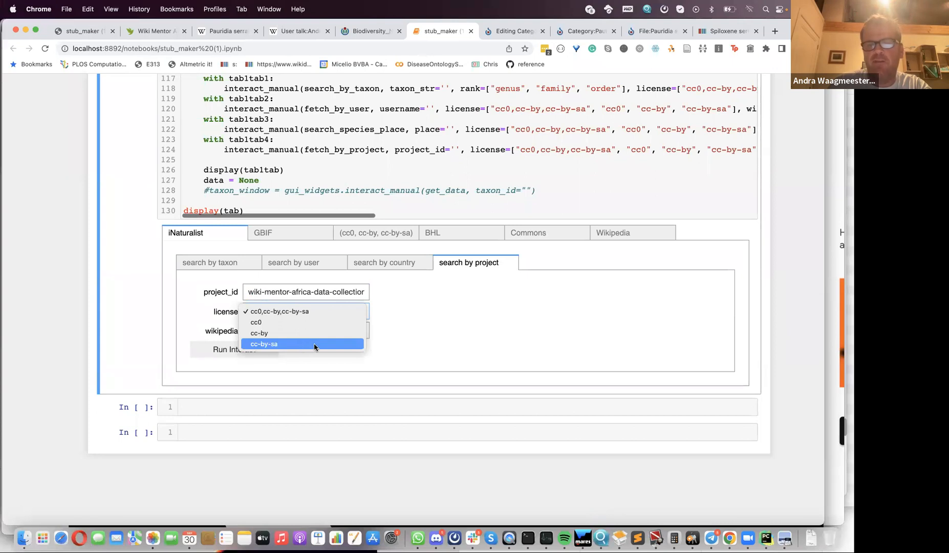
left_click(429, 338)
left_click(357, 333)
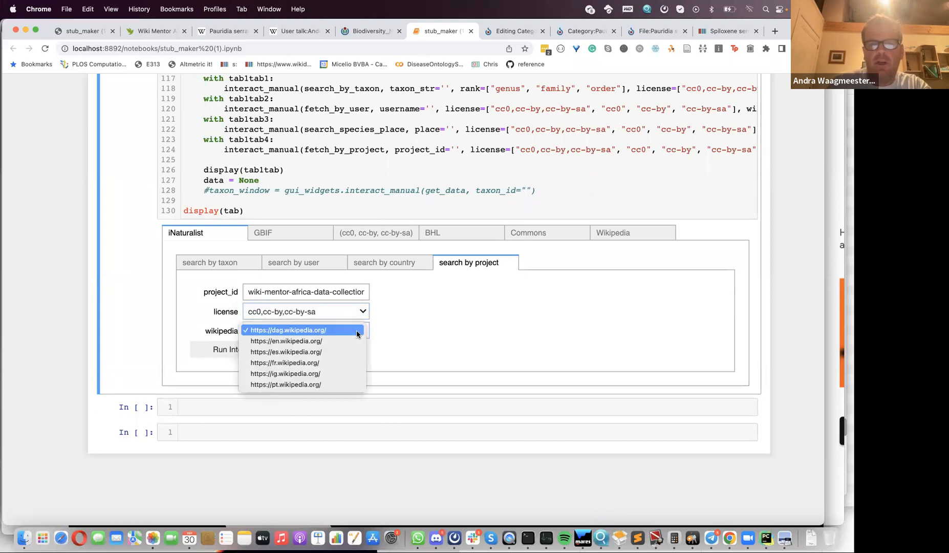
left_click(304, 341)
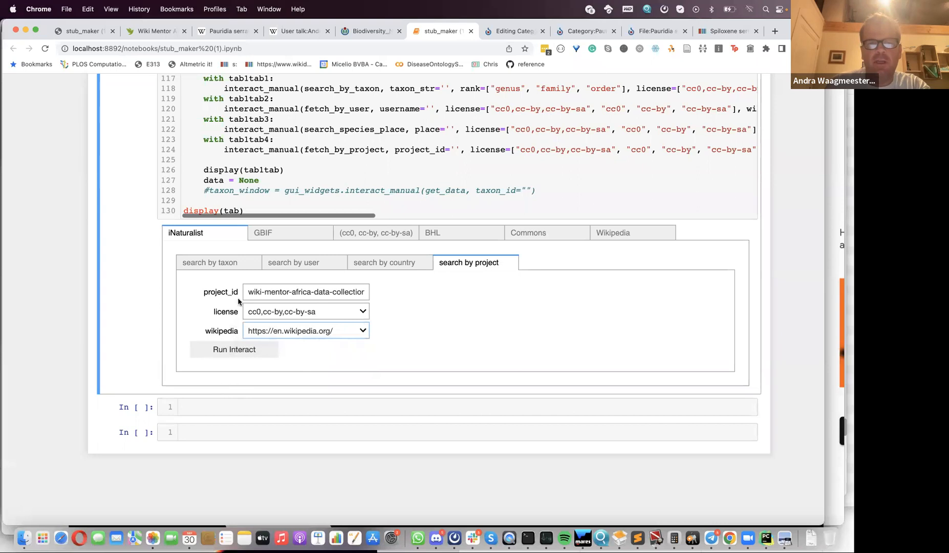
left_click(244, 352)
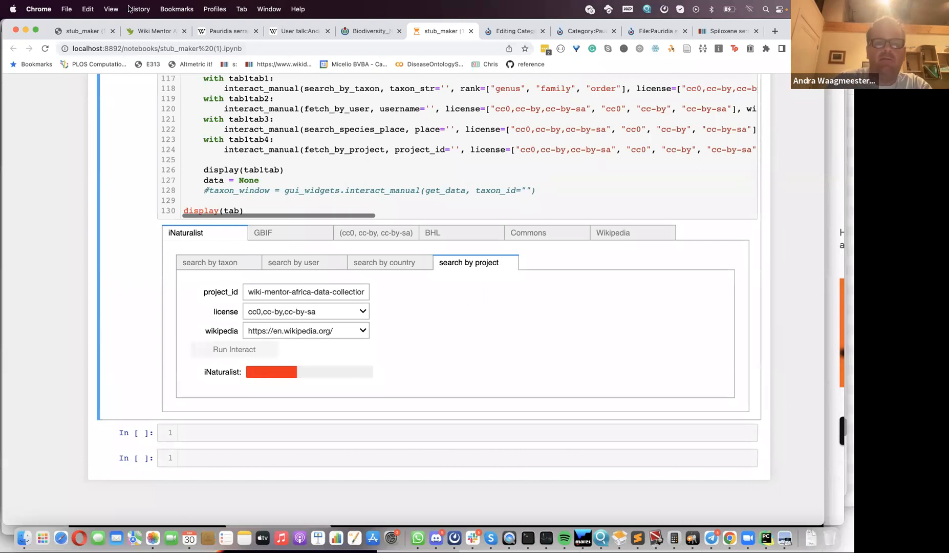
Step: Review the project's overview statistics on iNaturalist while the search runs, and return to the notebook's search output
left_click(153, 32)
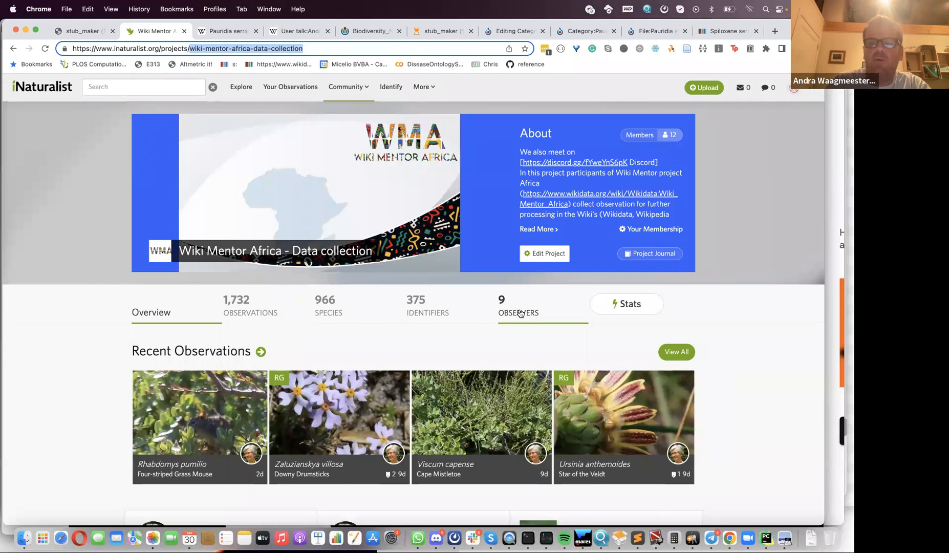
left_click(441, 32)
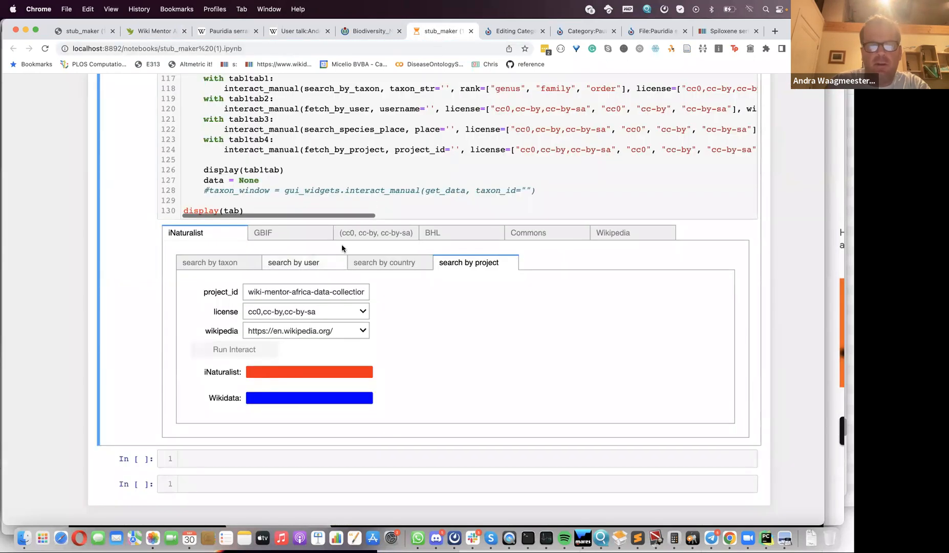
scroll(342, 378, "down", 1)
scroll(342, 383, "down", 1)
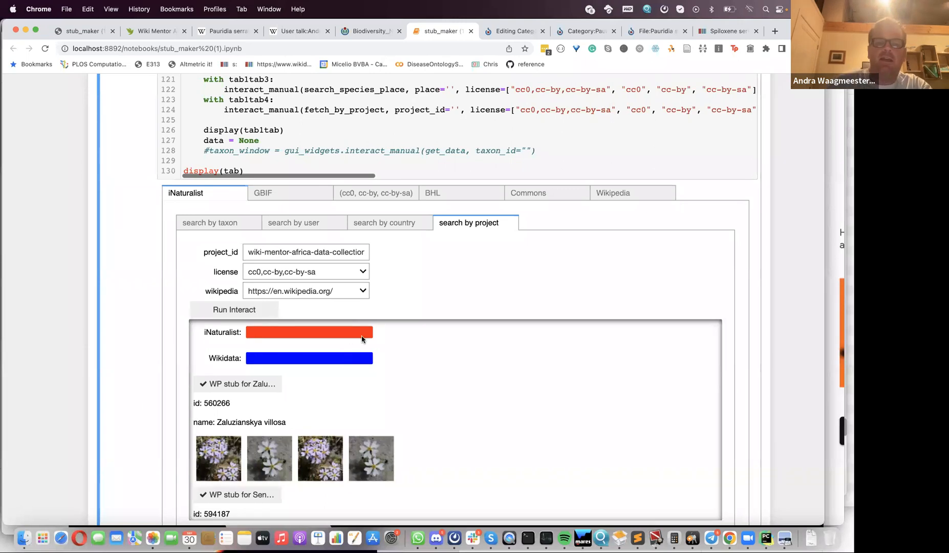
Step: Examine the project search results, checking the species names, photos and Wikipedia stub options down to Cyphia bulbosa
scroll(346, 400, "down", 2)
scroll(337, 404, "down", 1)
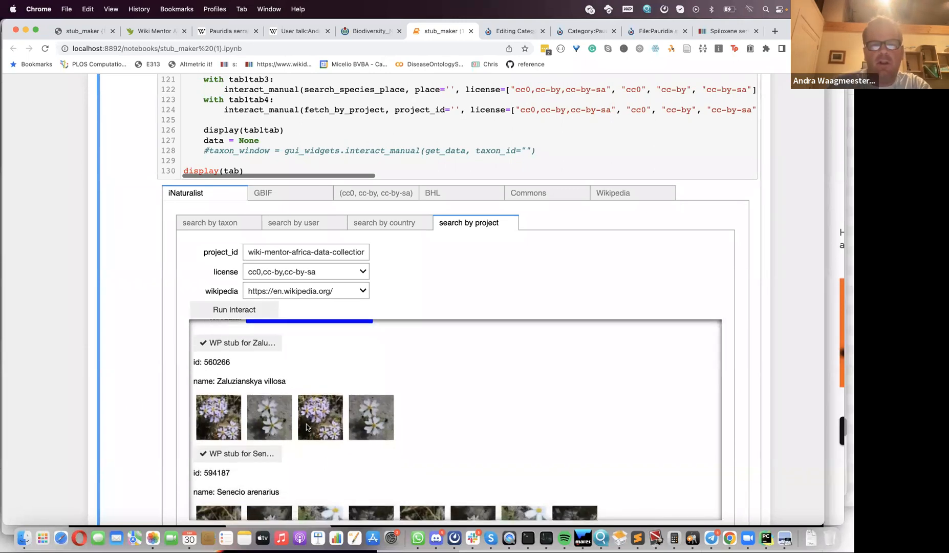
scroll(302, 426, "down", 4)
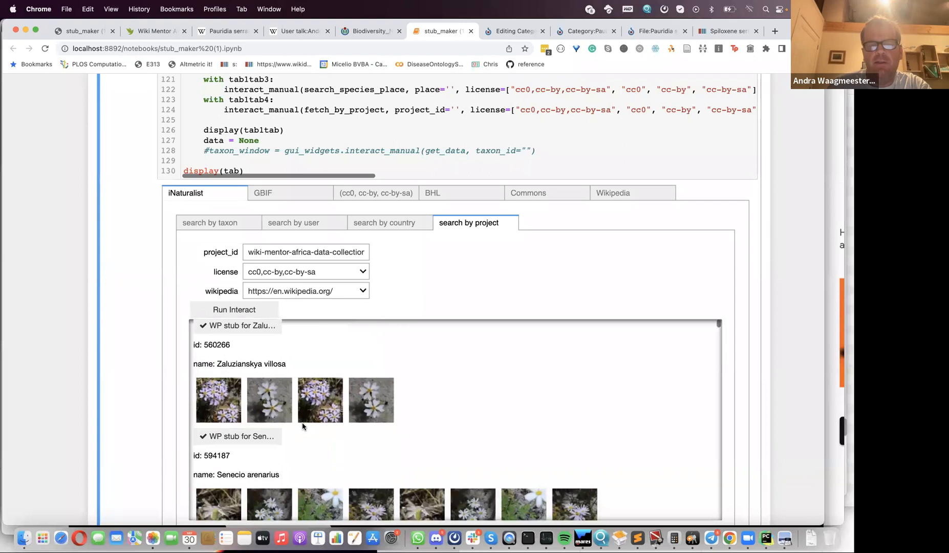
scroll(302, 426, "down", 10)
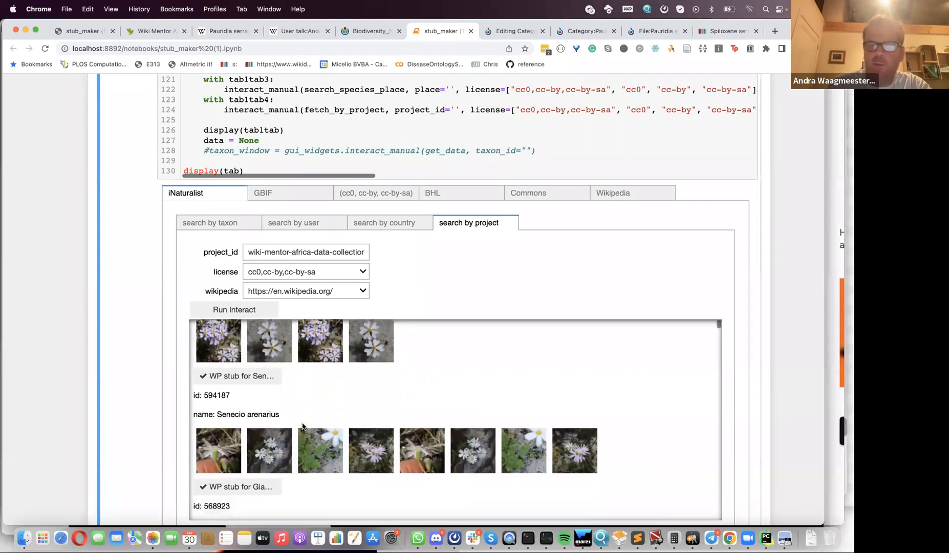
scroll(302, 422, "down", 10)
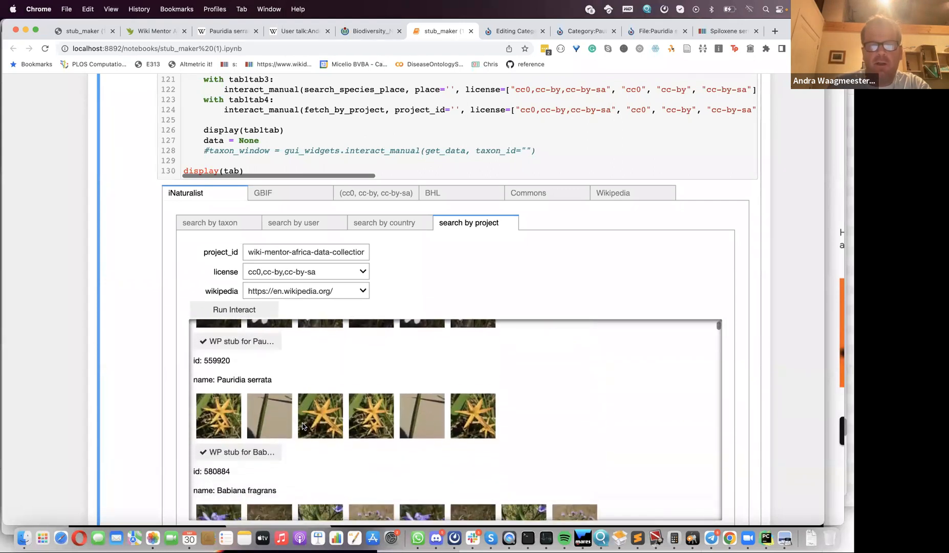
scroll(302, 426, "down", 12)
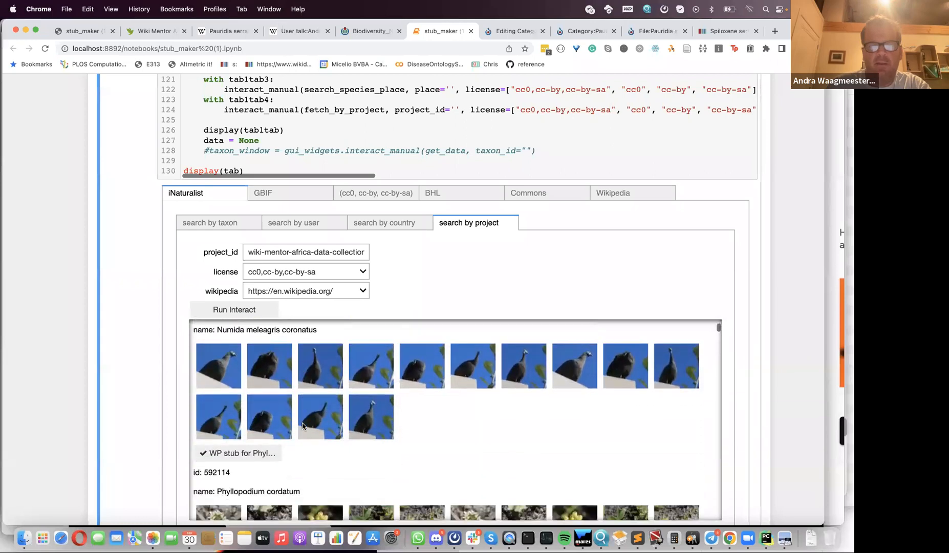
scroll(303, 425, "down", 9)
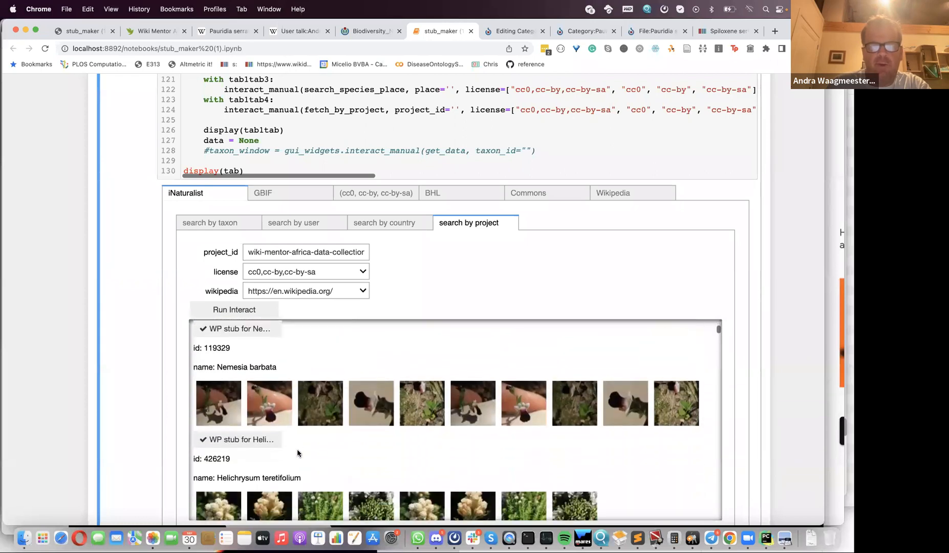
scroll(299, 452, "down", 14)
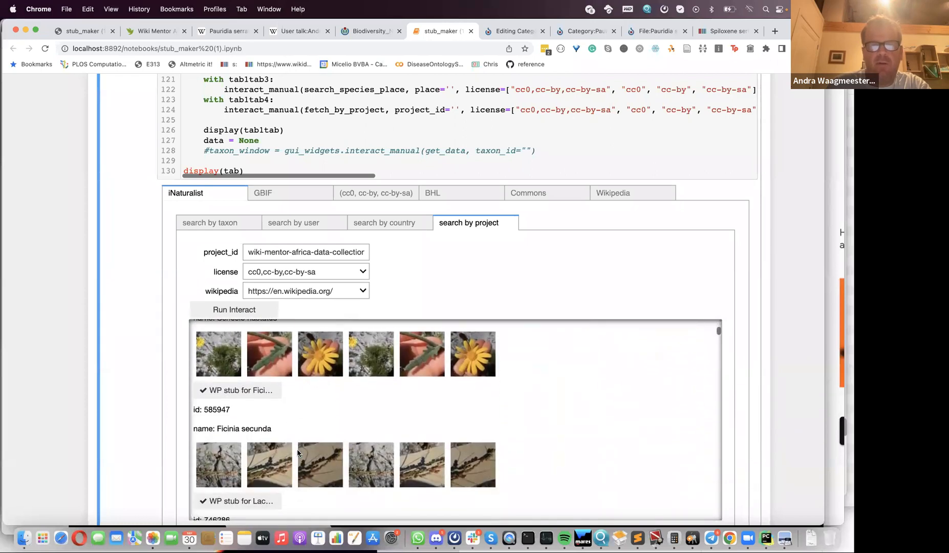
scroll(297, 452, "down", 3)
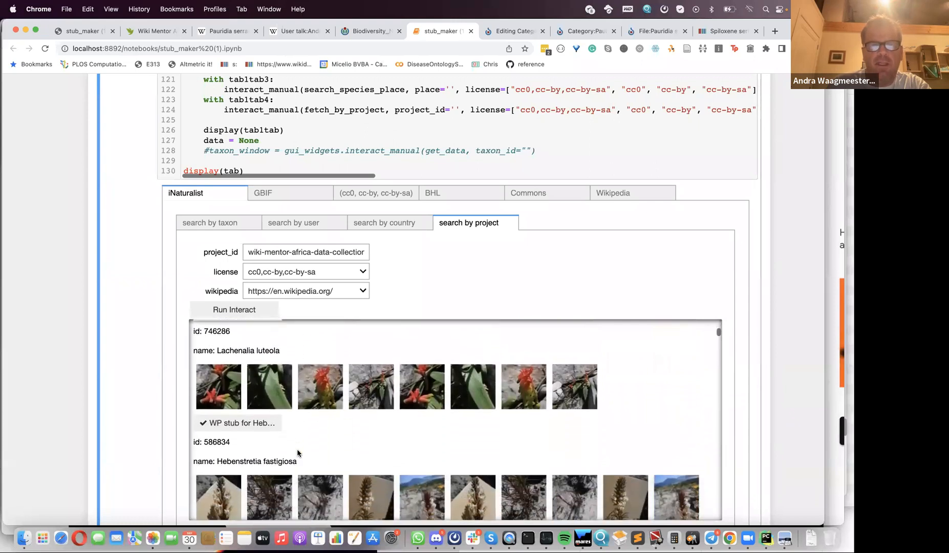
scroll(297, 452, "up", 1)
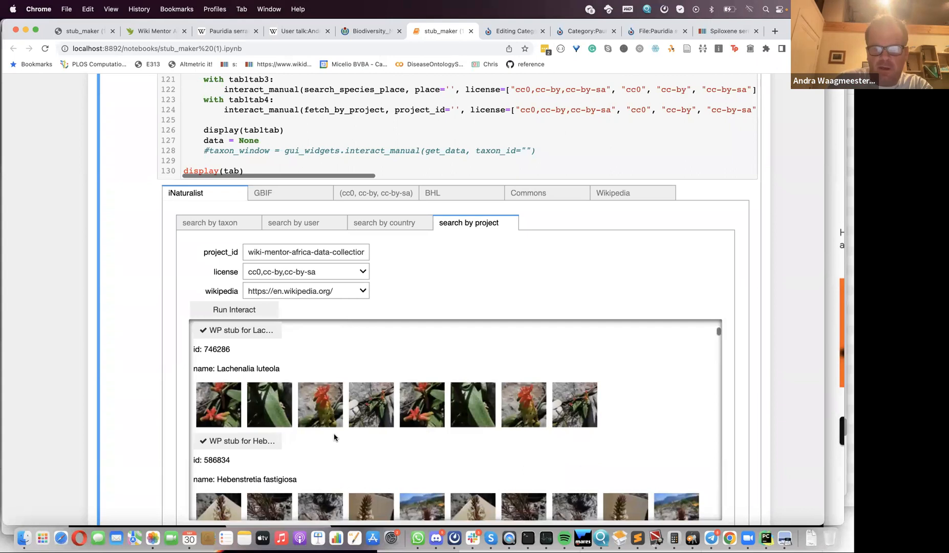
scroll(333, 442, "down", 3)
scroll(334, 437, "down", 5)
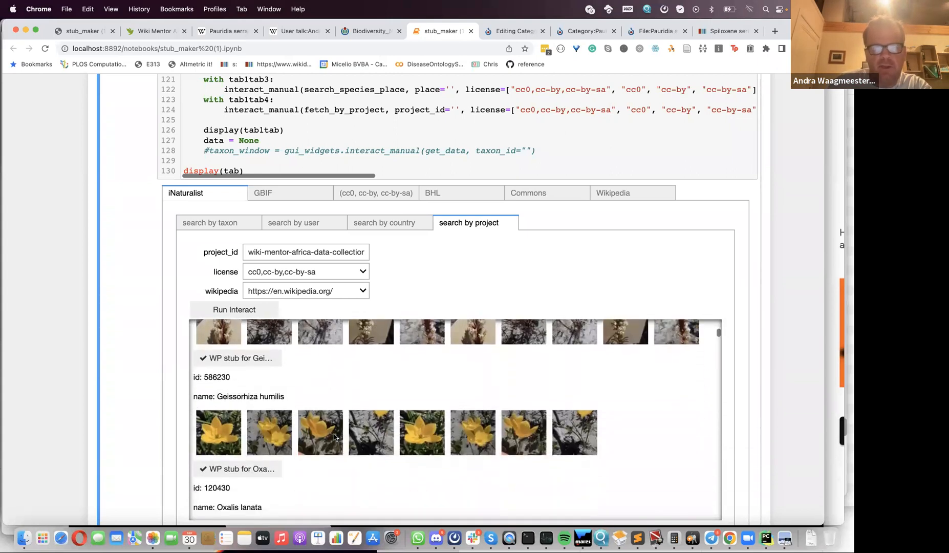
scroll(334, 437, "down", 12)
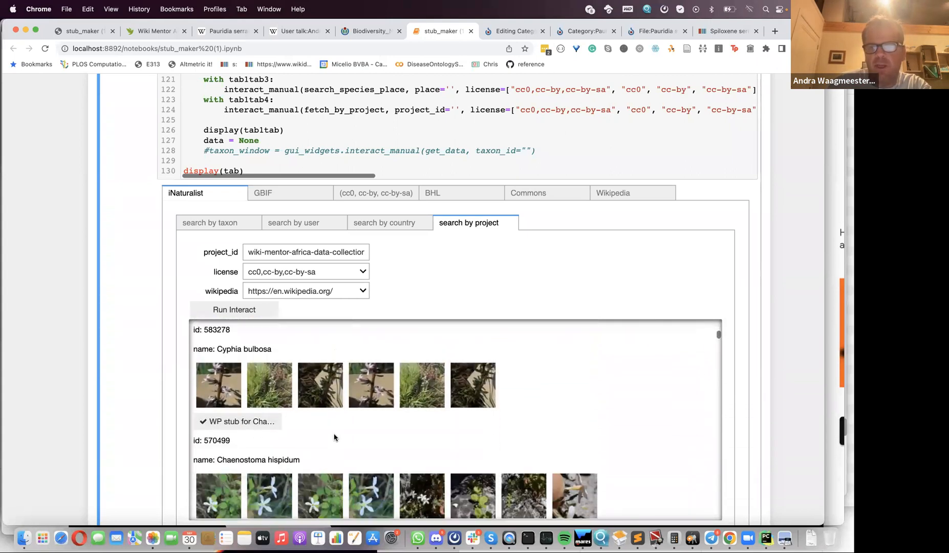
scroll(333, 437, "up", 20)
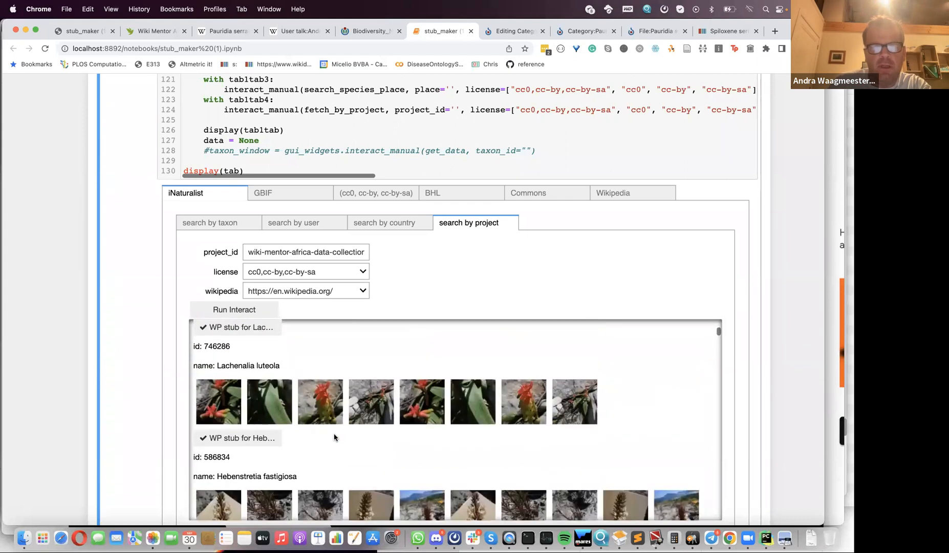
scroll(333, 436, "down", 4)
scroll(333, 436, "down", 4)
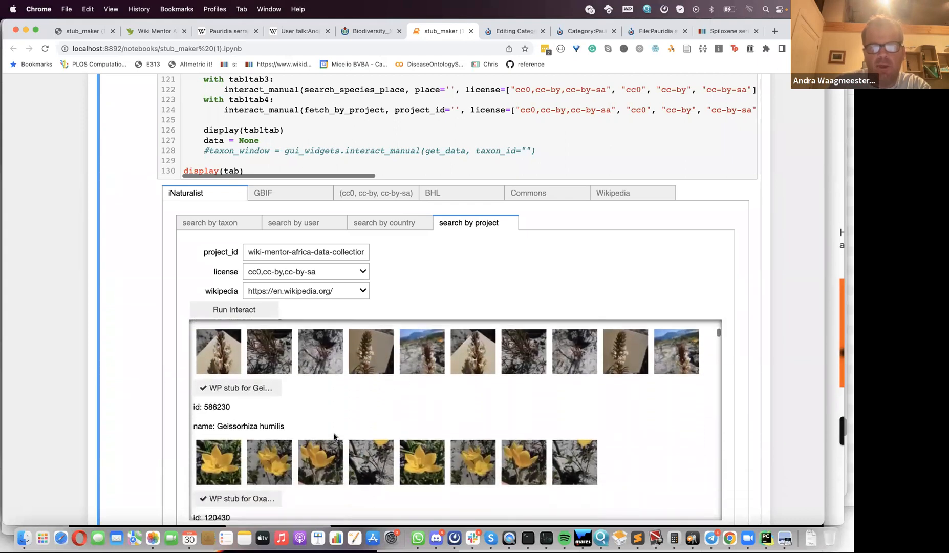
scroll(306, 439, "down", 5)
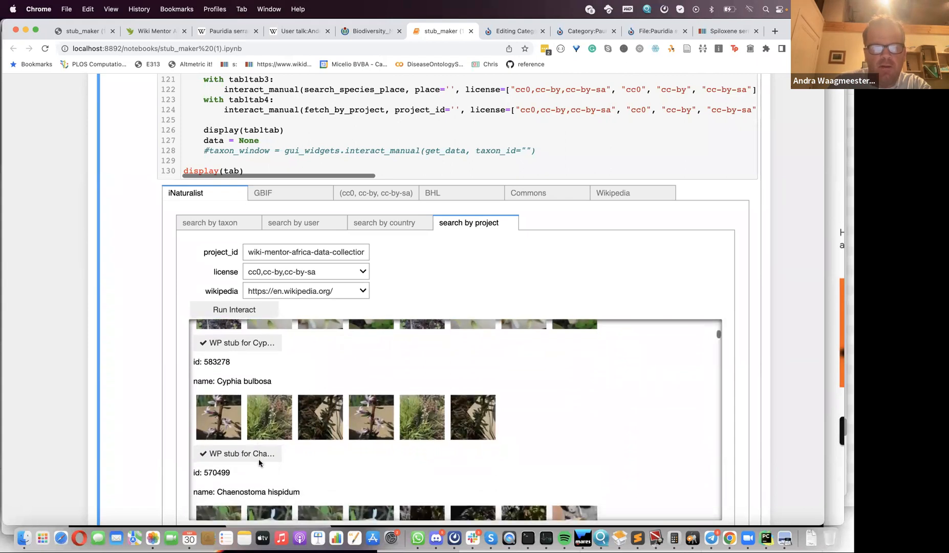
scroll(246, 461, "down", 1)
scroll(227, 403, "up", 1)
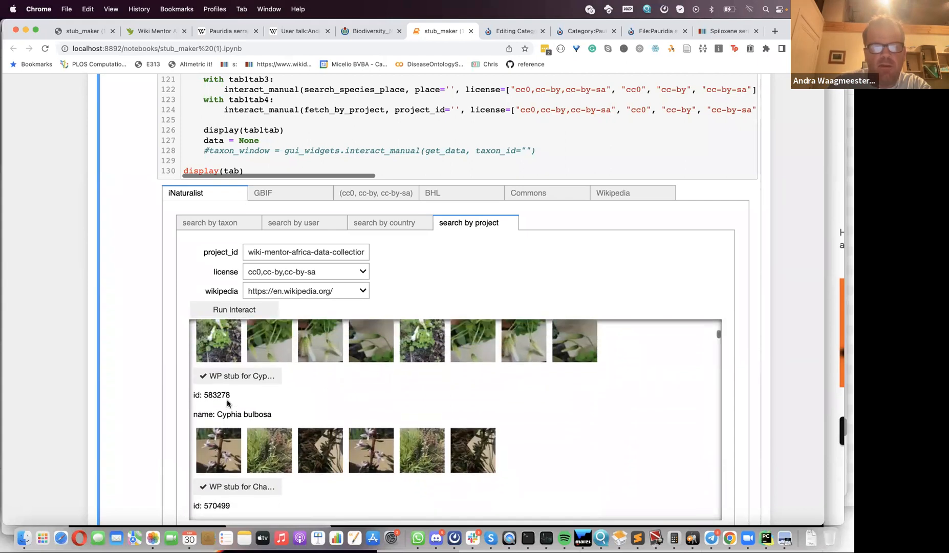
Step: Generate the Wikipedia stub data for Cyphia bulbosa from the project results and review its GBIF taxonomy record
left_click(231, 378)
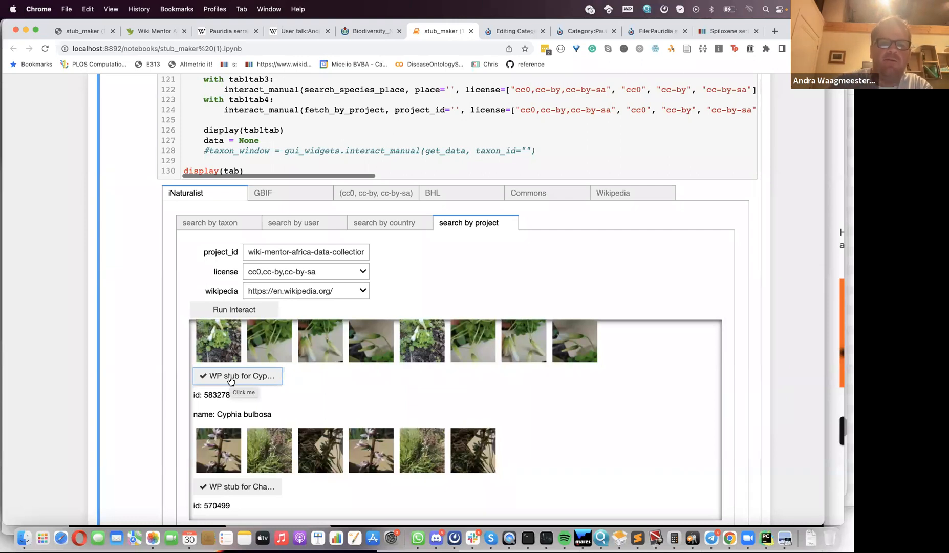
left_click(264, 195)
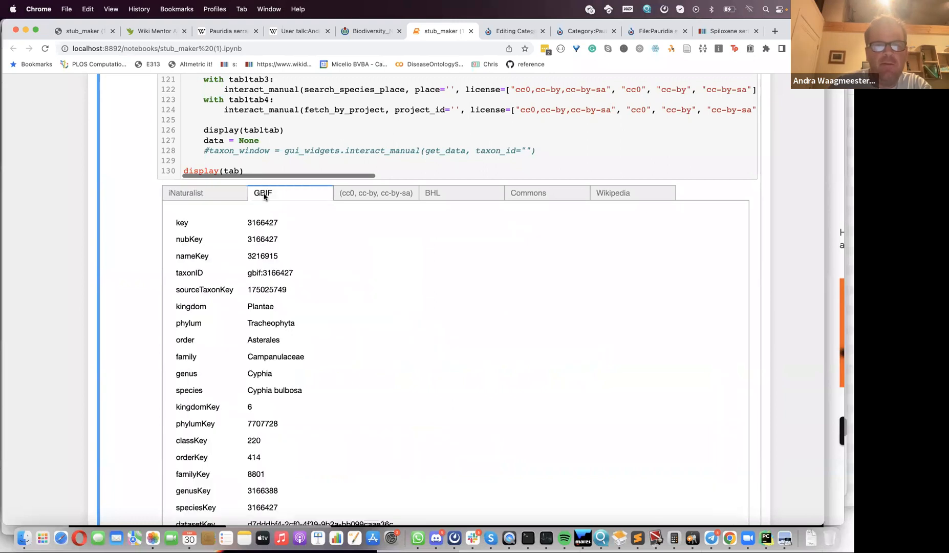
scroll(265, 405, "down", 2)
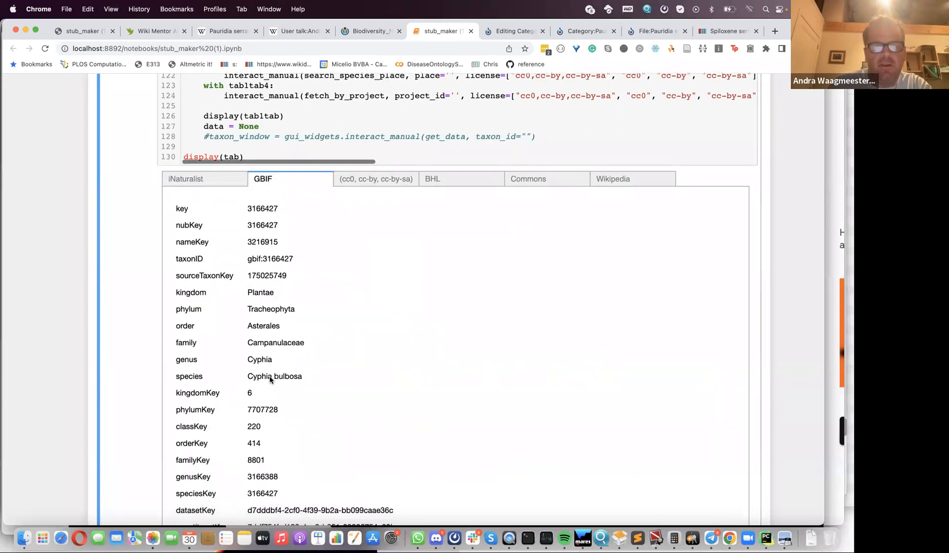
scroll(269, 379, "down", 10)
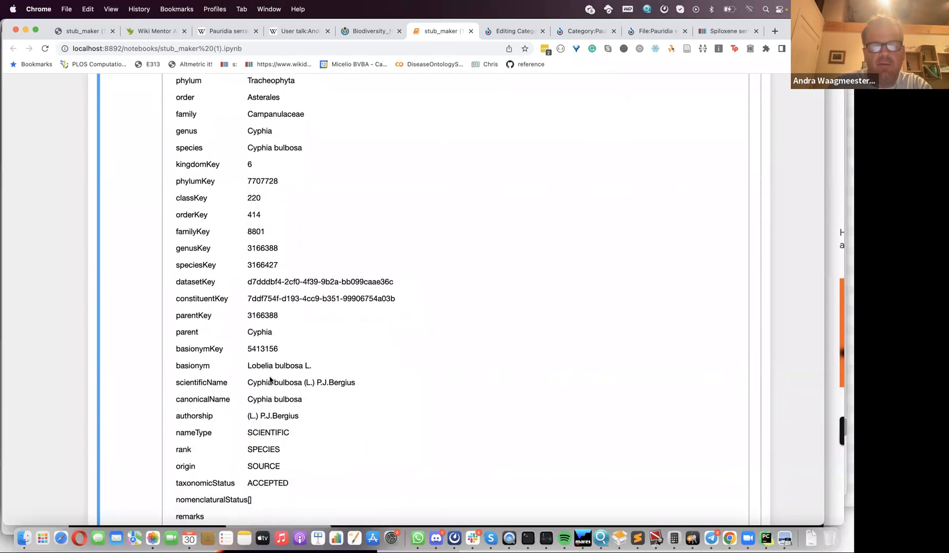
scroll(270, 378, "up", 10)
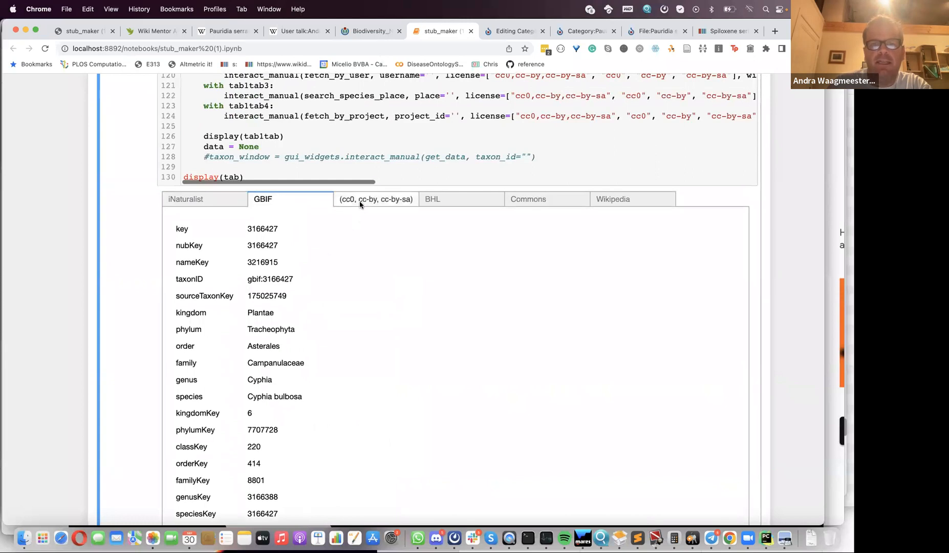
Step: Look through the iNaturalist images of Cyphia bulbosa whose cc0, cc-by or cc-by-sa license allows reuse in Wikipedia
left_click(359, 199)
scroll(329, 397, "down", 1)
scroll(329, 399, "down", 7)
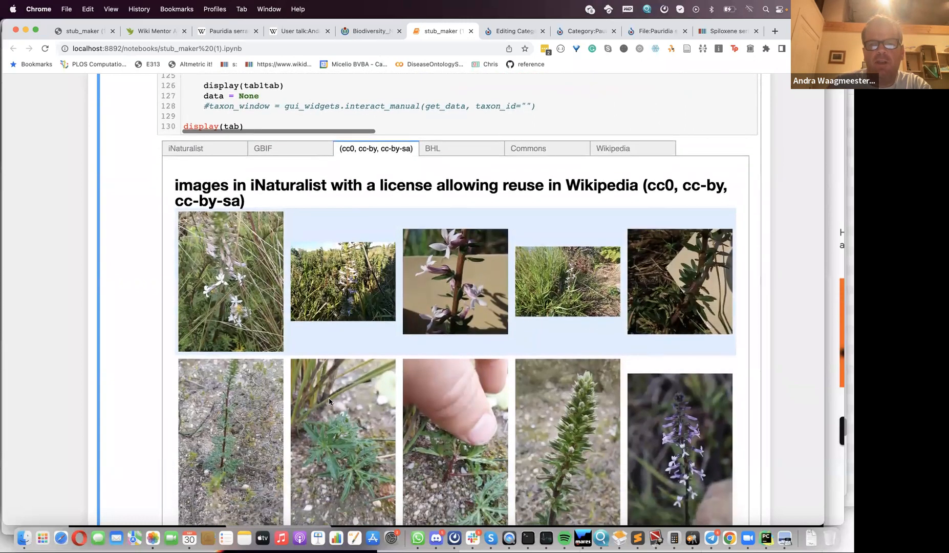
scroll(328, 398, "down", 9)
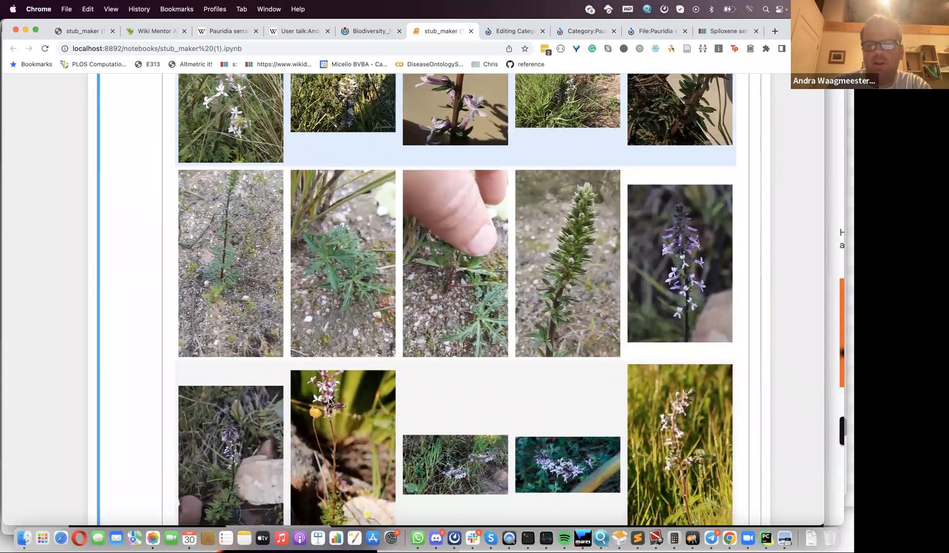
scroll(329, 401, "down", 2)
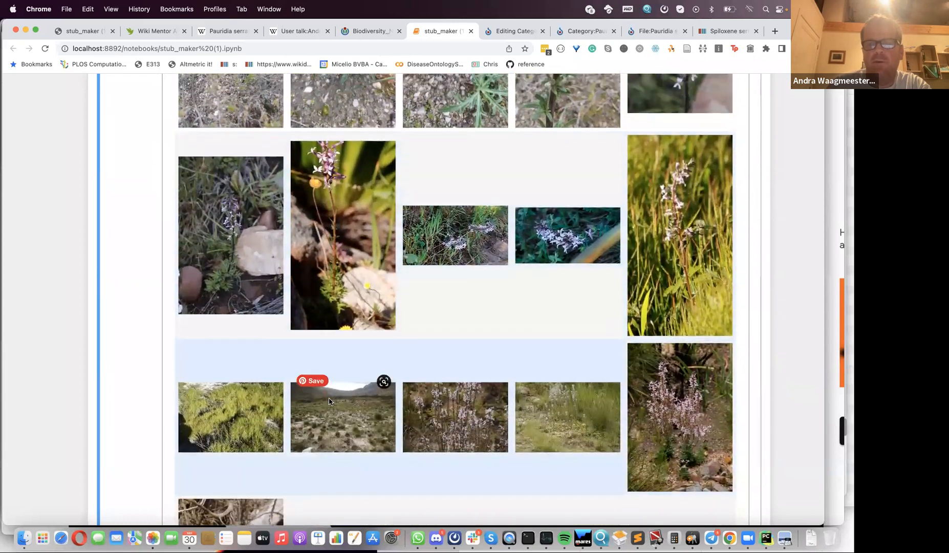
scroll(329, 401, "up", 15)
scroll(328, 401, "up", 1)
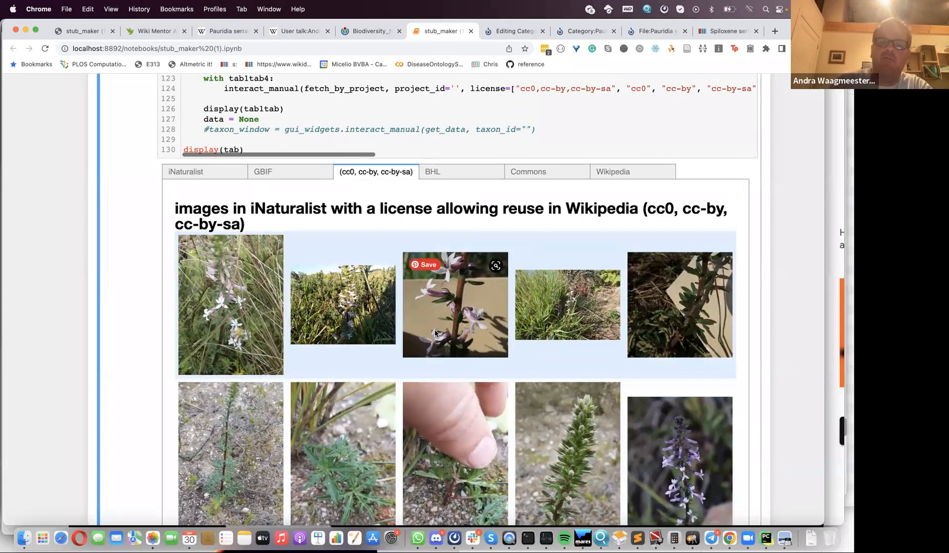
Step: Examine the Biodiversity Heritage Library references for Cyphia bulbosa, including their years, authors, page links and titles
left_click(433, 173)
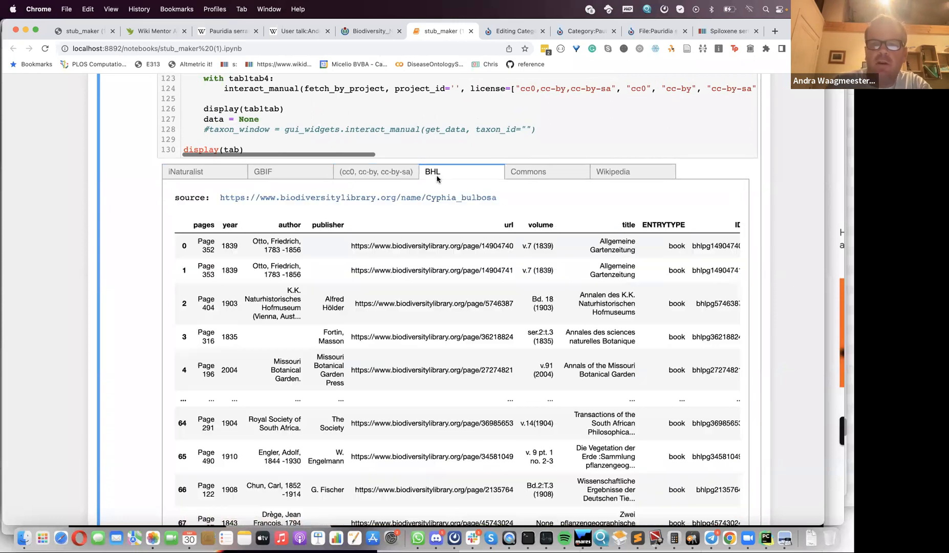
scroll(376, 399, "down", 2)
scroll(376, 399, "down", 5)
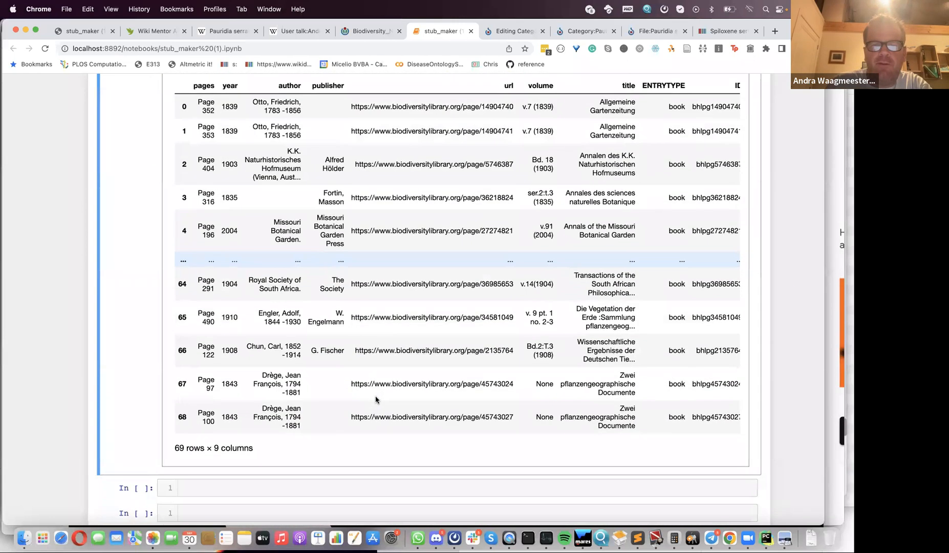
scroll(376, 400, "up", 4)
scroll(376, 400, "up", 3)
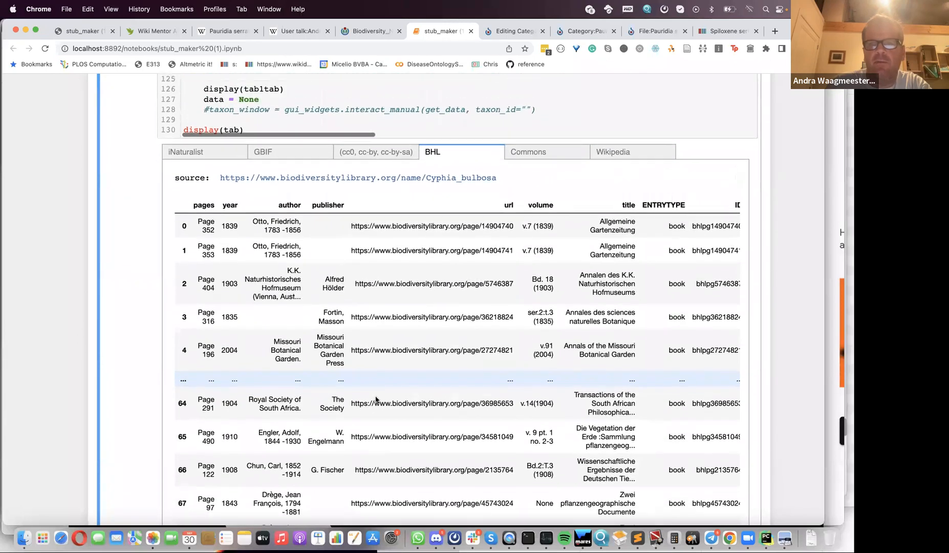
scroll(429, 326, "up", 1)
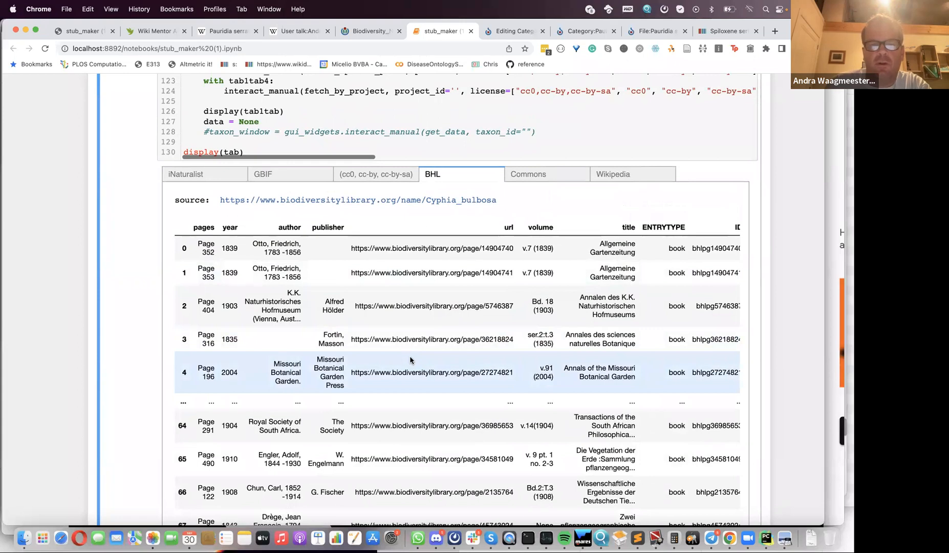
scroll(410, 360, "down", 1)
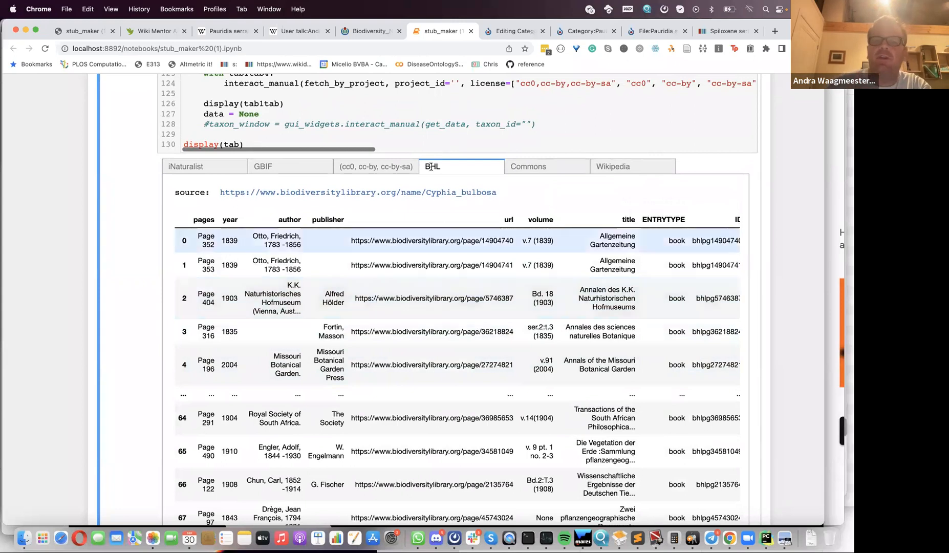
Step: Open the Wikimedia Commons category creation page for Cyphia bulbosa from the notebook and review its prefilled Taxonavigation wikitext
left_click(530, 166)
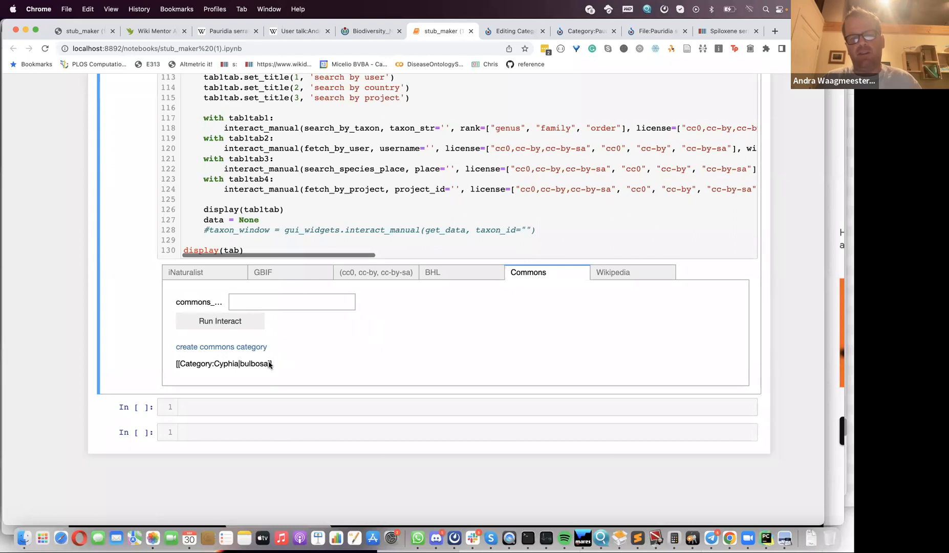
left_click_drag(276, 365, 178, 366)
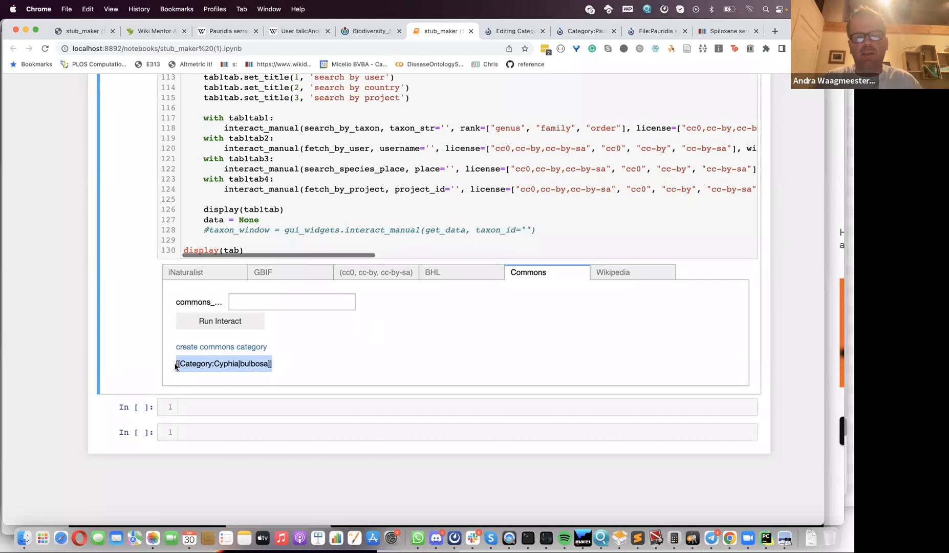
left_click(202, 351)
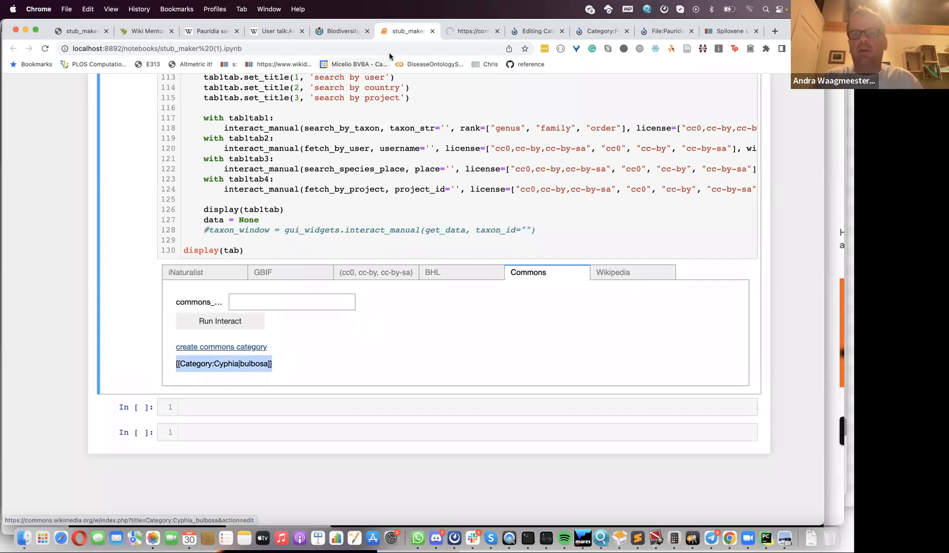
left_click(459, 33)
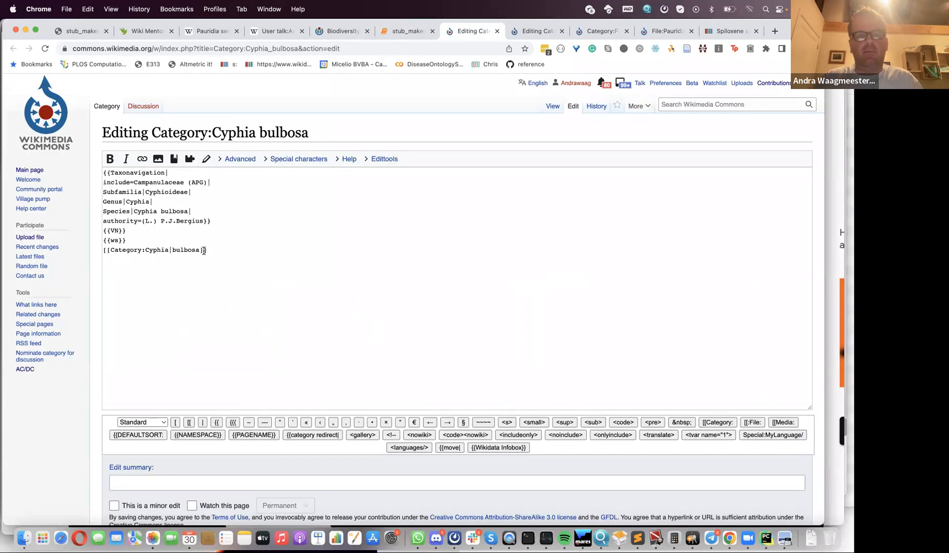
scroll(197, 266, "down", 3)
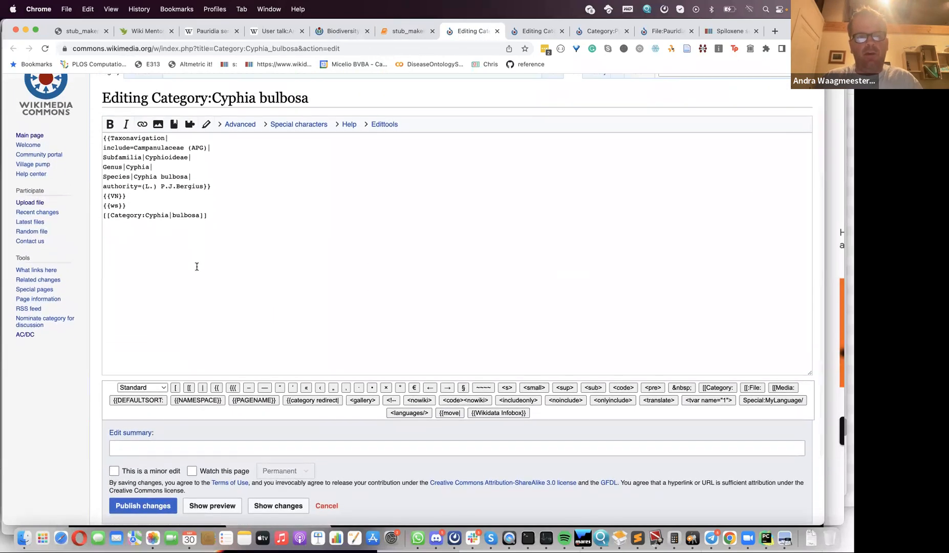
scroll(196, 266, "down", 1)
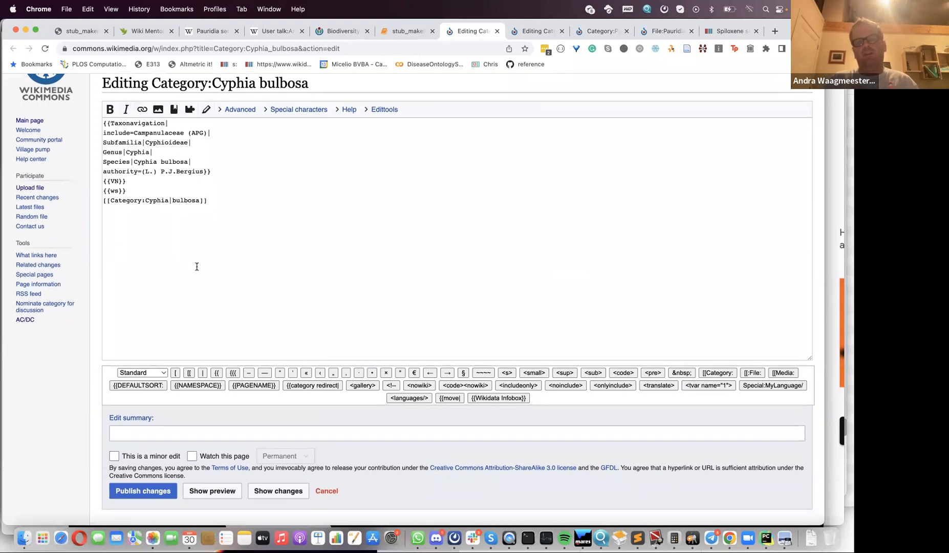
scroll(196, 266, "up", 4)
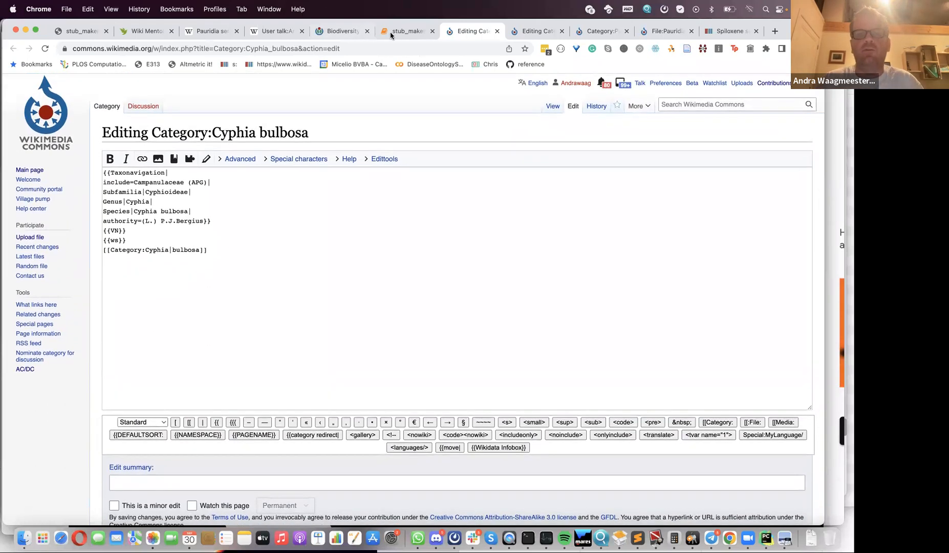
Step: Return to the notebook and copy the species name Cyphia bulbosa from its GBIF record
left_click(391, 33)
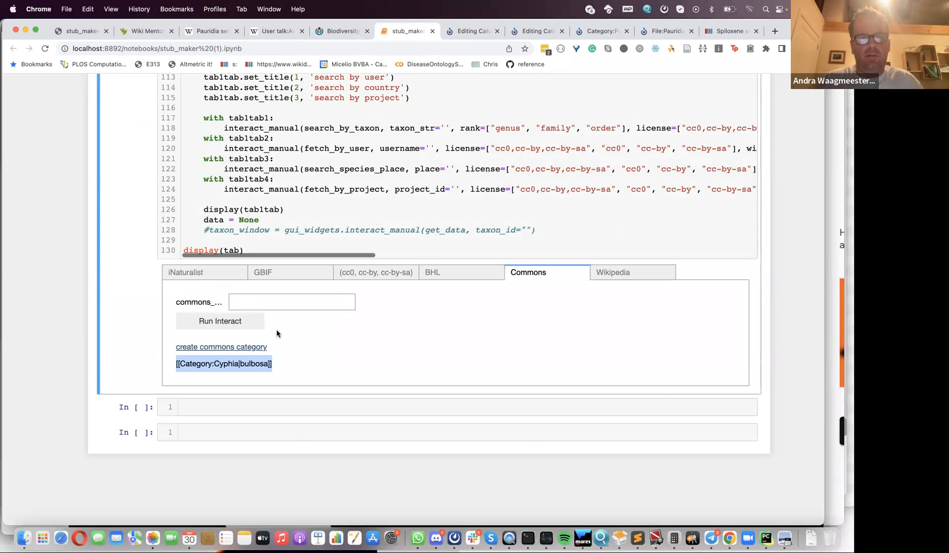
scroll(294, 307, "up", 5)
scroll(289, 310, "down", 4)
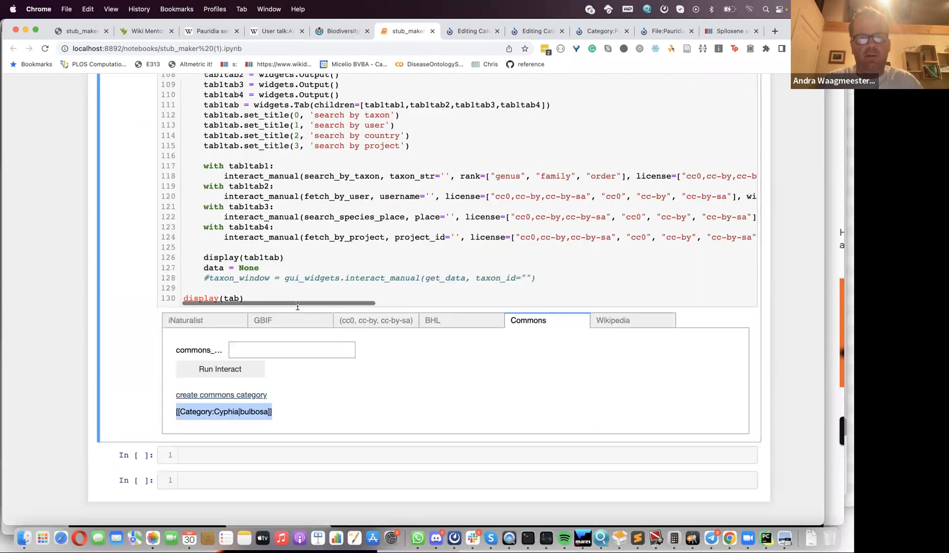
left_click(286, 317)
scroll(281, 375, "down", 10)
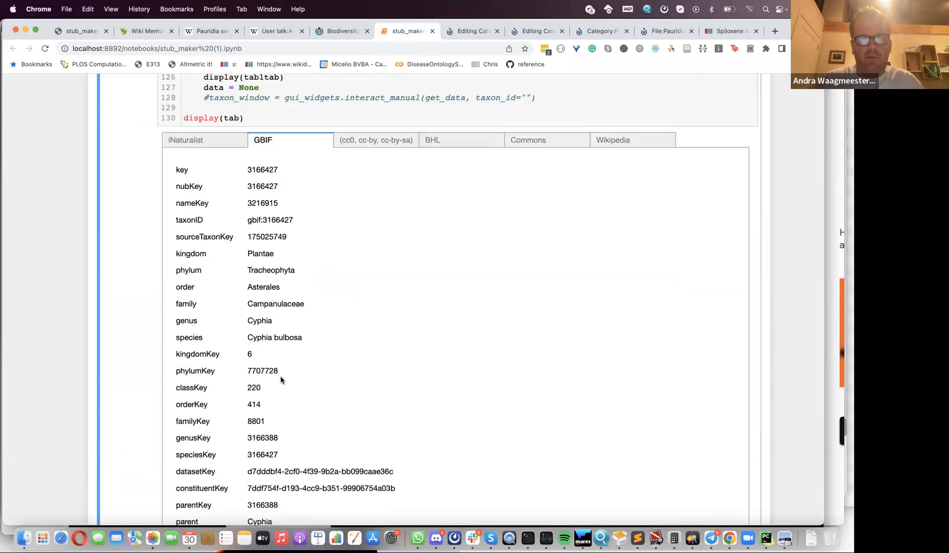
left_click_drag(303, 338, 249, 337)
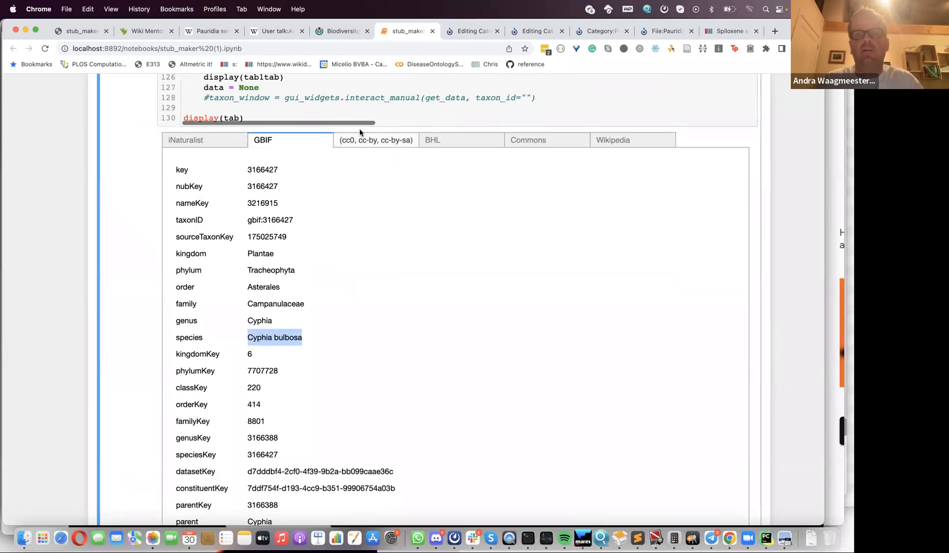
left_click(465, 35)
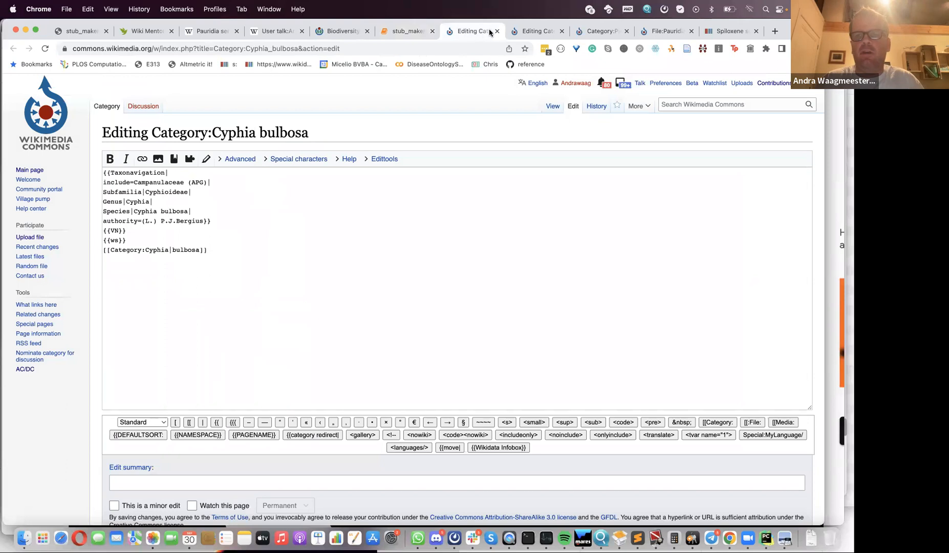
left_click(519, 34)
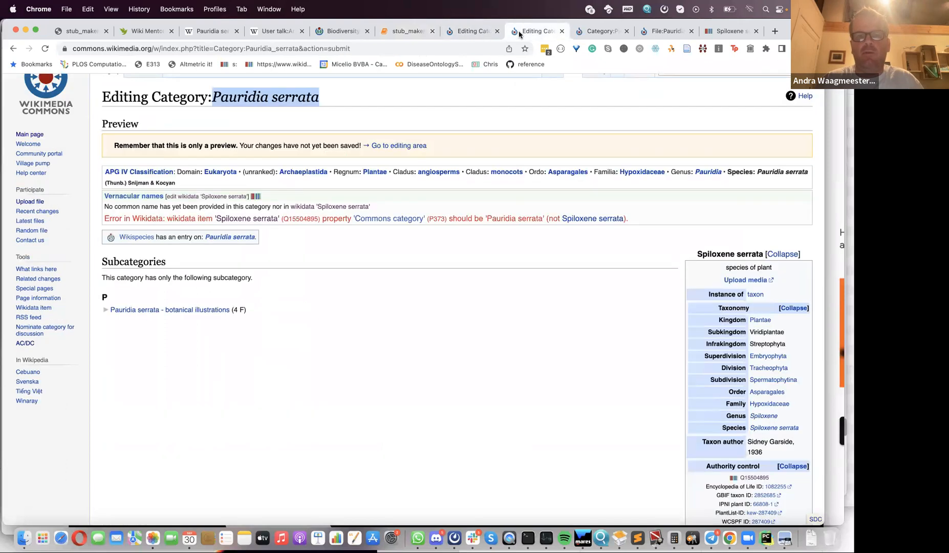
left_click(252, 48)
type("www.wiki")
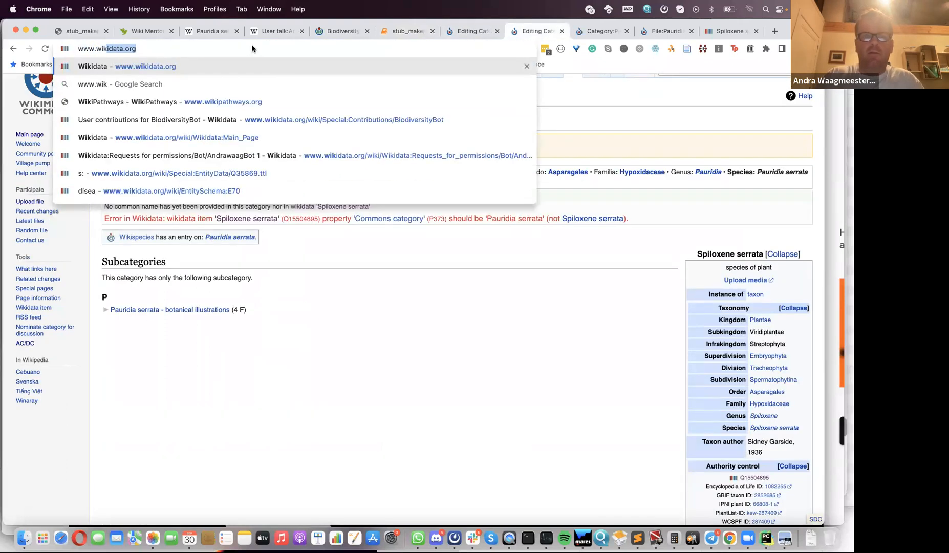
key("Return")
left_click(439, 210)
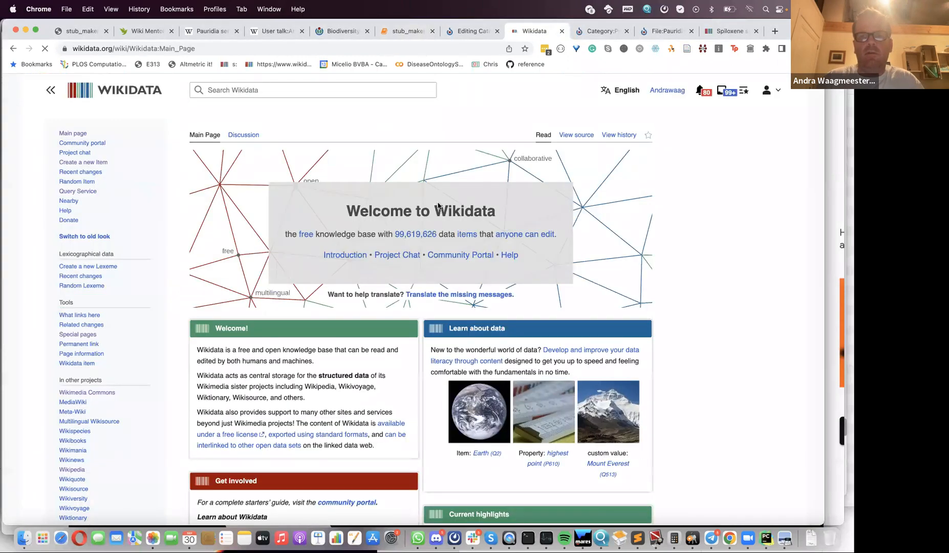
left_click(209, 91)
type("Cyphia bulbosa")
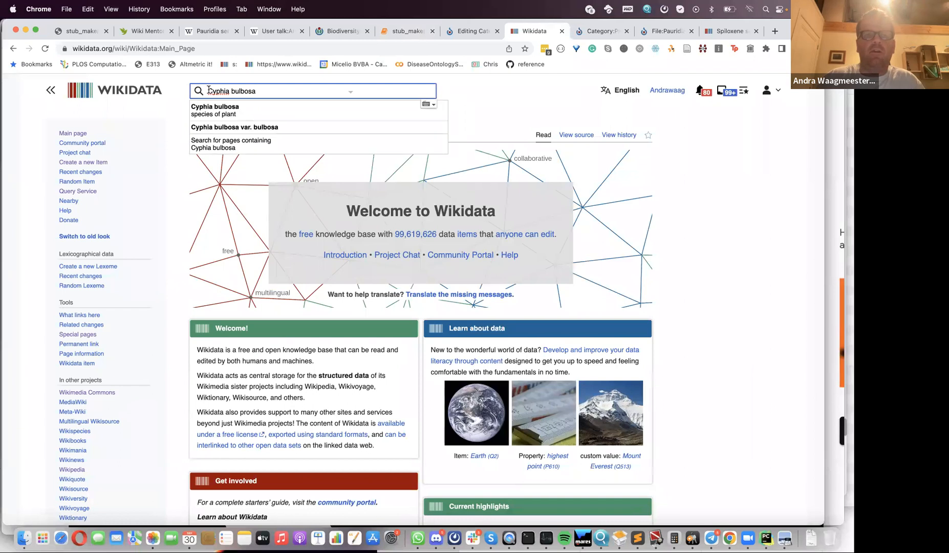
left_click(229, 112)
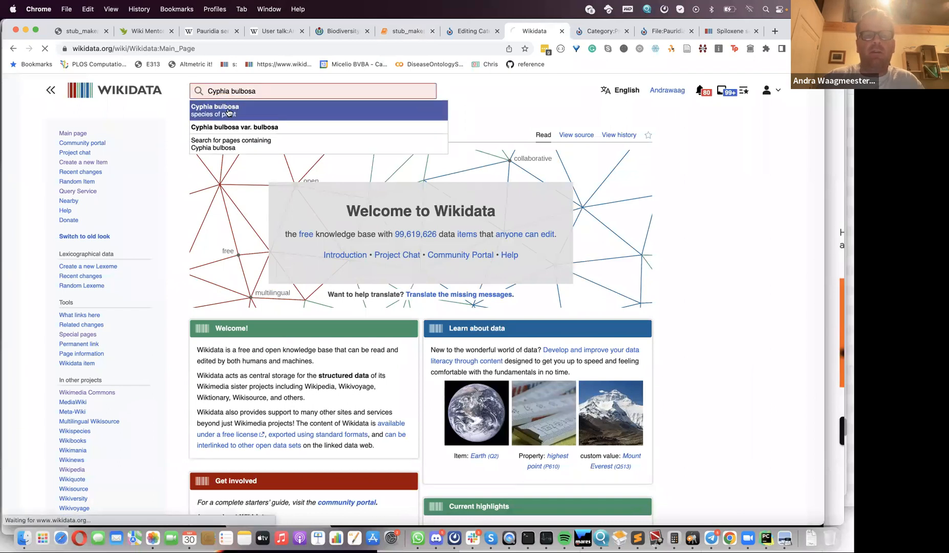
Step: Try to publish the species link under the item's Multilingual sites as category:Cyphia bulbosa
scroll(249, 267, "down", 15)
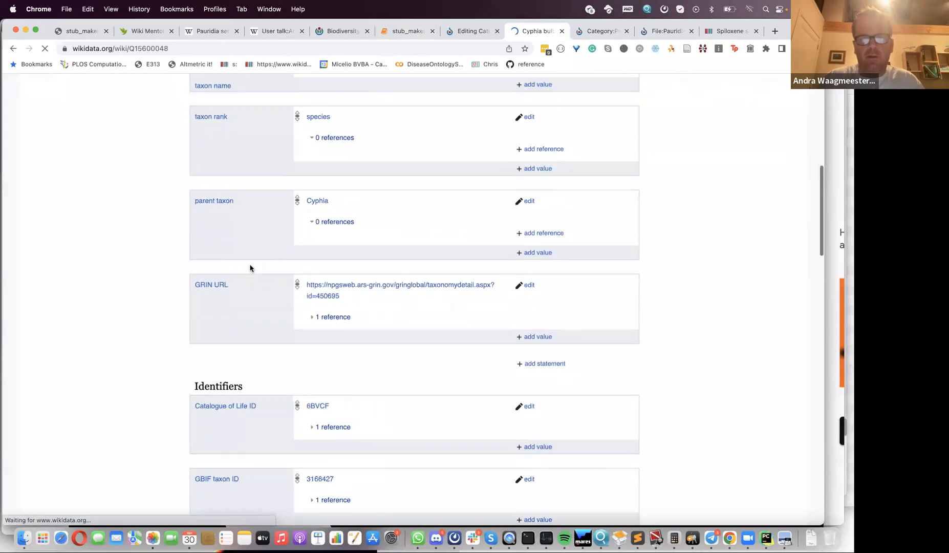
scroll(250, 267, "down", 15)
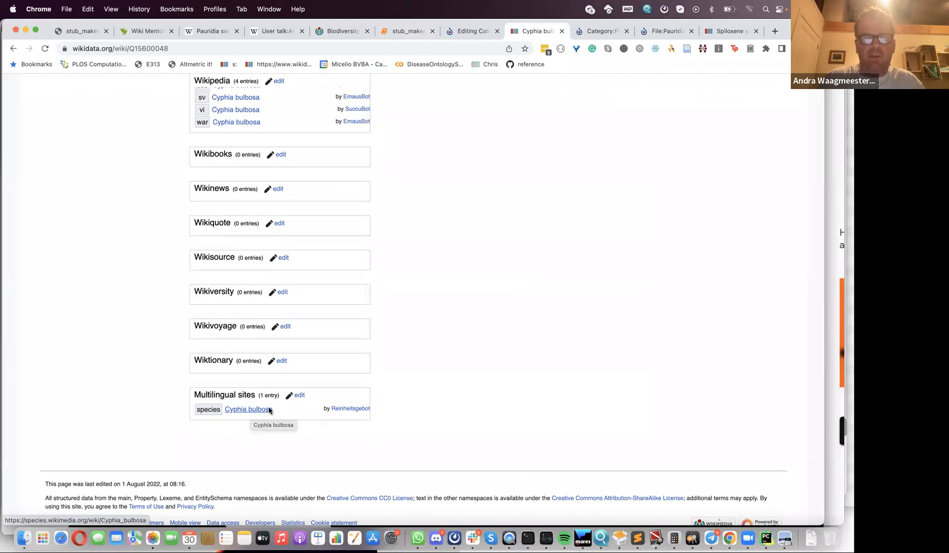
left_click(298, 396)
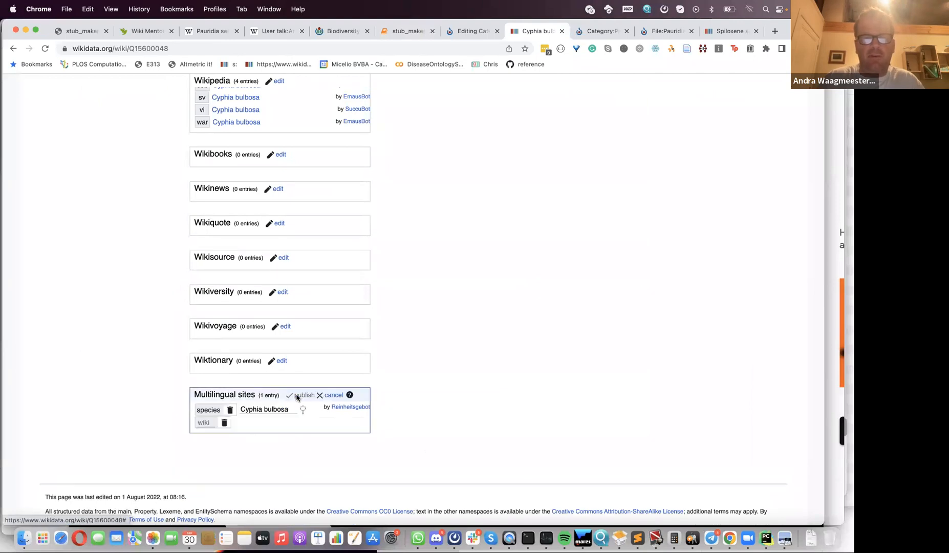
left_click(241, 409)
type("category")
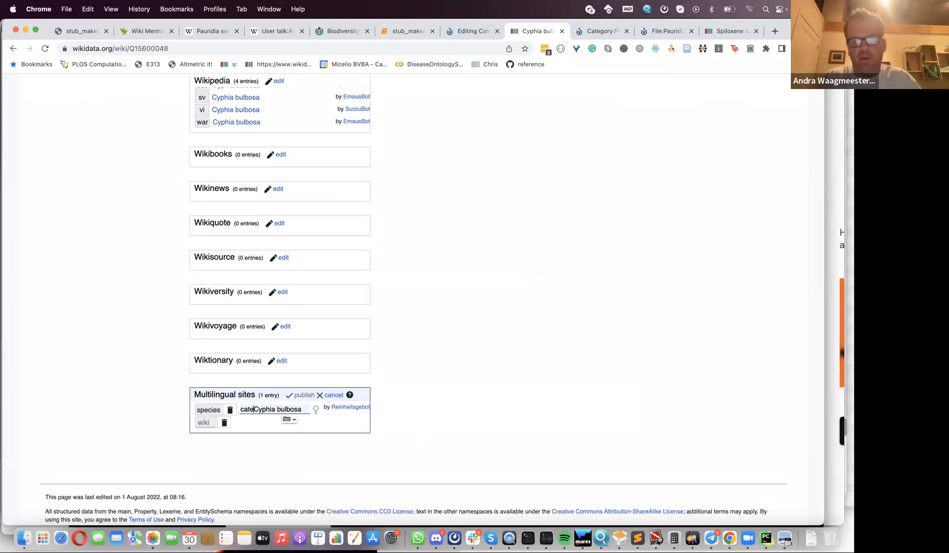
type(":")
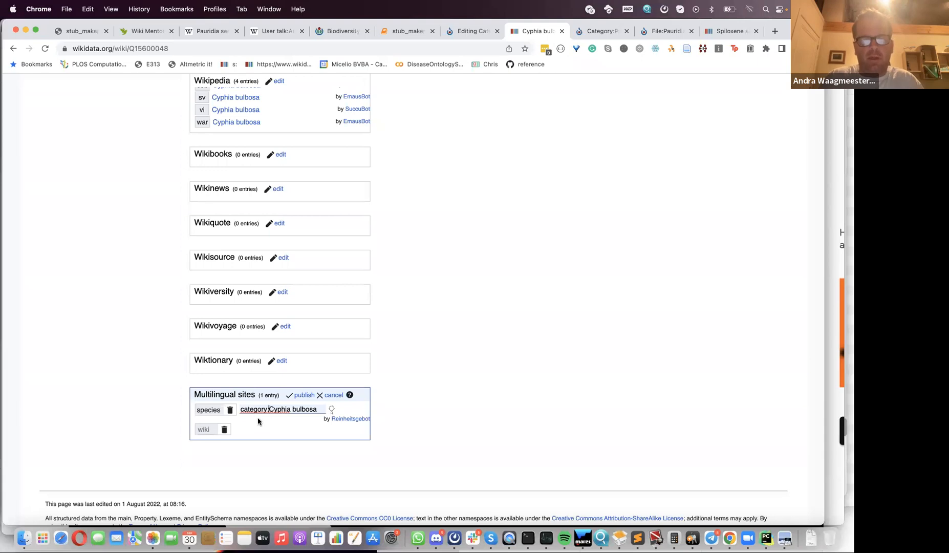
left_click(305, 398)
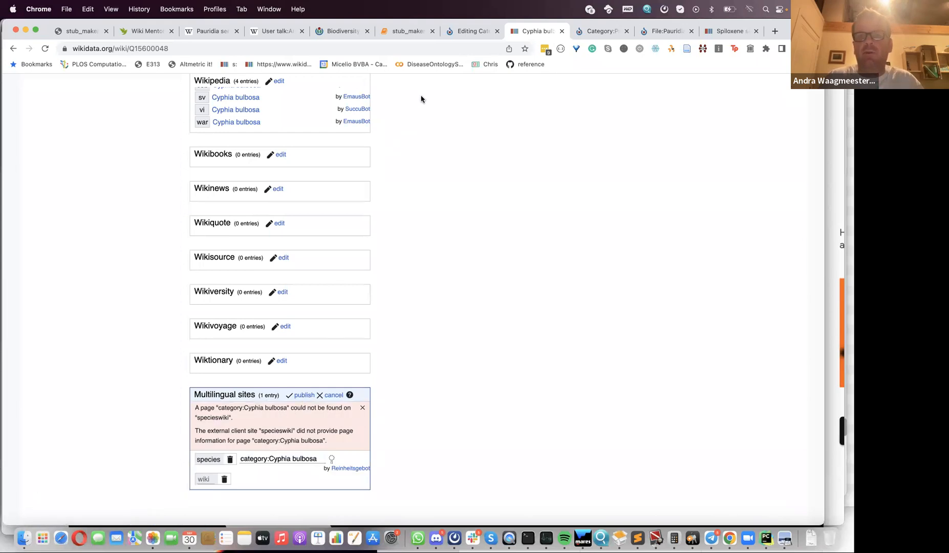
Step: Switch to the Cyphia bulbosa category edit page on Wikimedia Commons, preview its prefilled wikitext and publish it
left_click(462, 32)
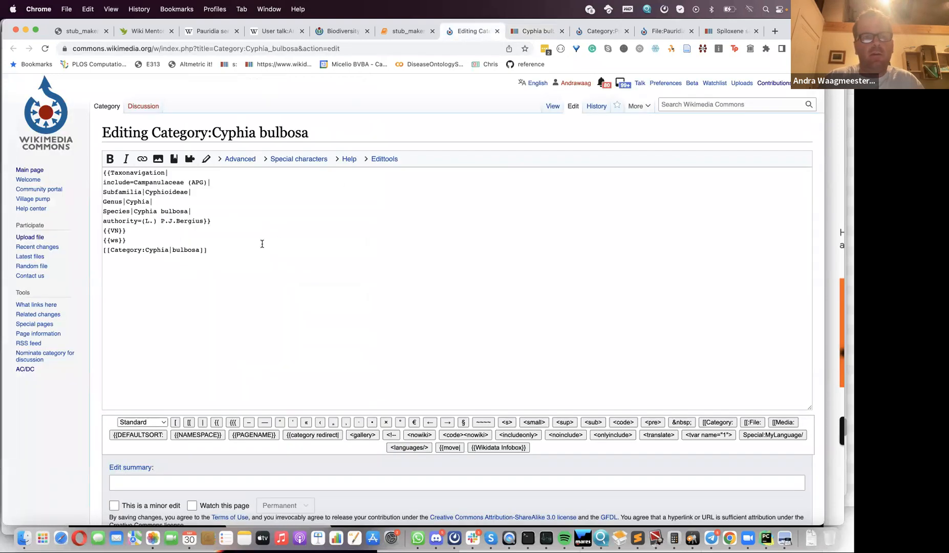
scroll(189, 244, "down", 2)
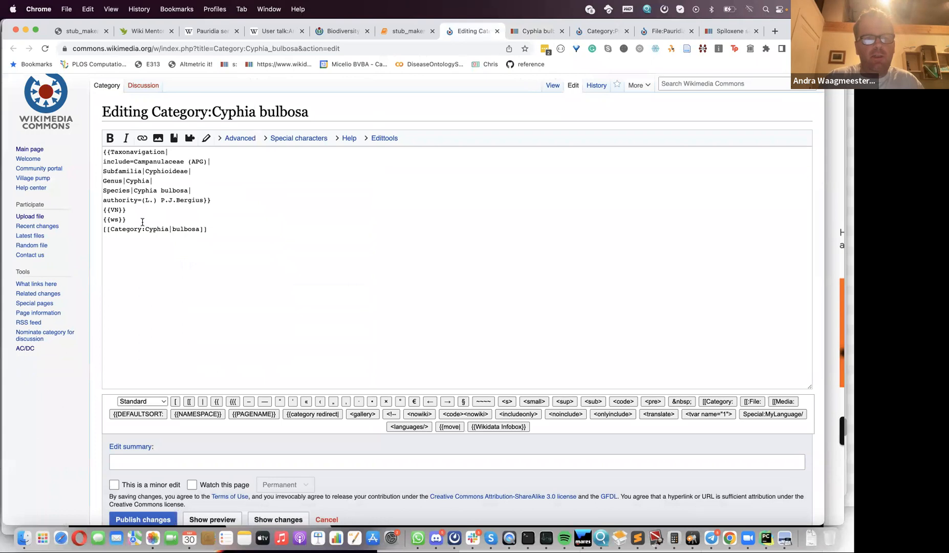
scroll(128, 381, "down", 3)
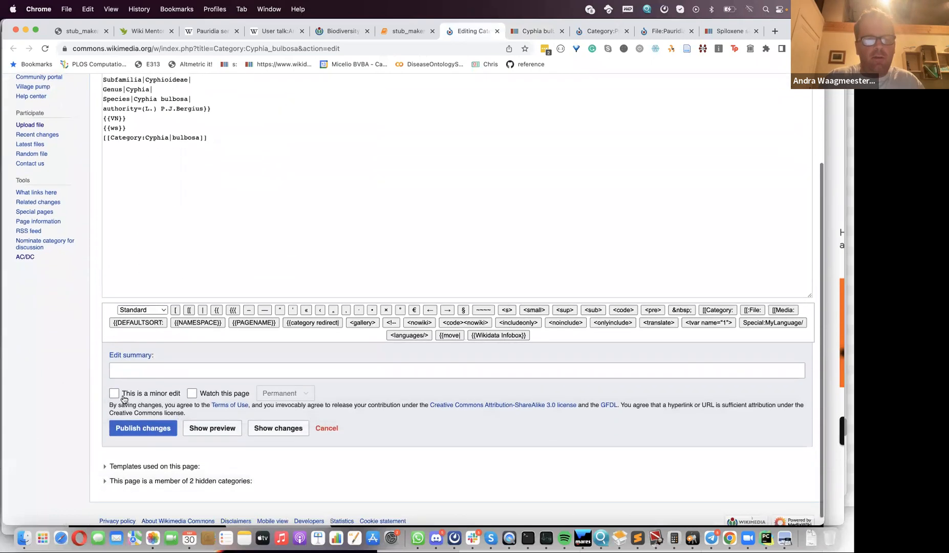
left_click(201, 430)
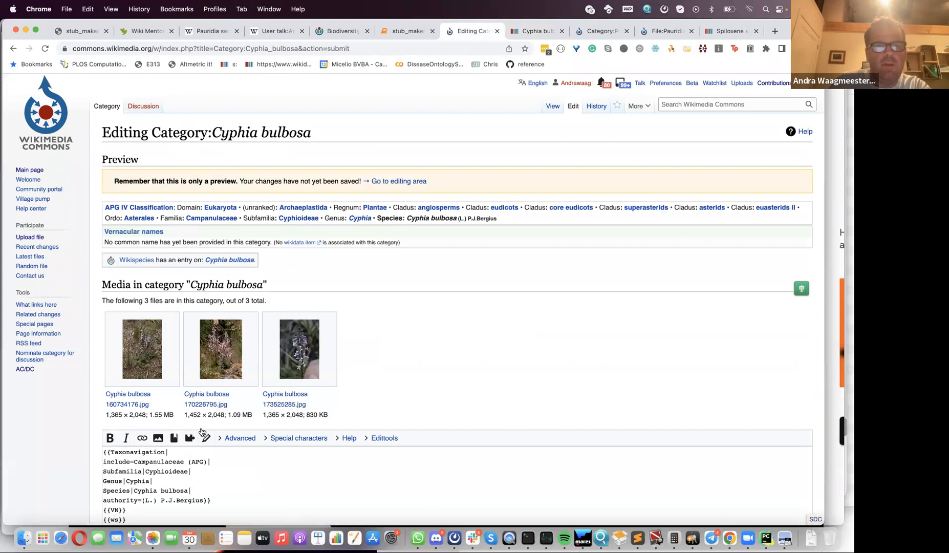
left_click(395, 36)
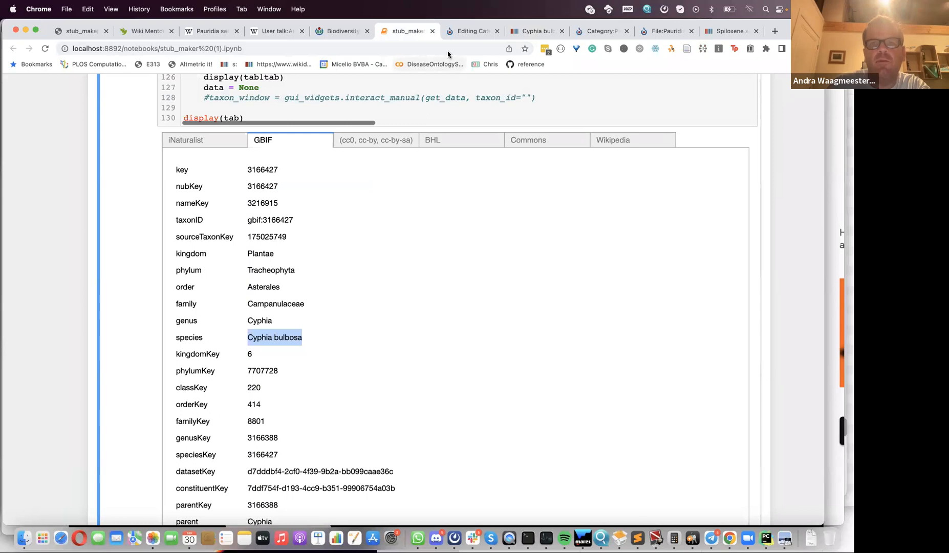
left_click(468, 33)
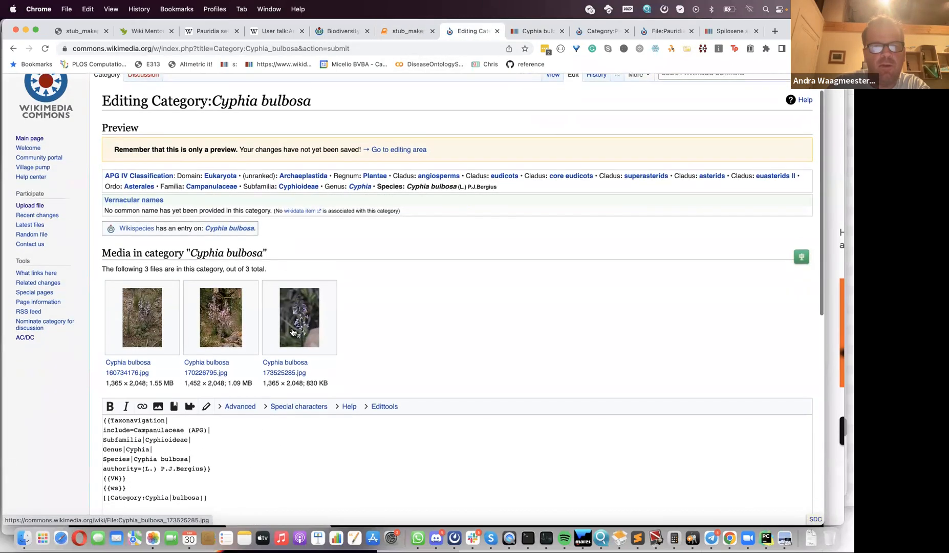
scroll(293, 332, "down", 6)
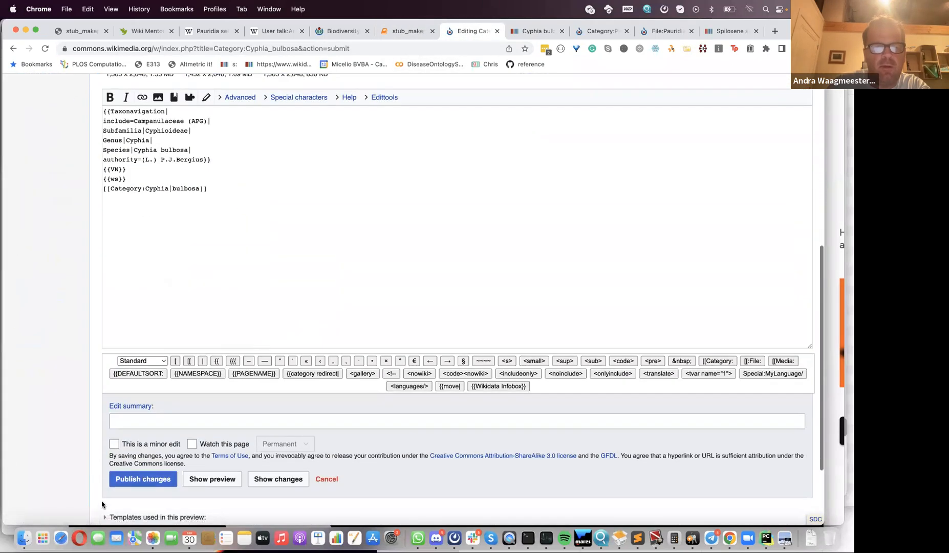
left_click(136, 481)
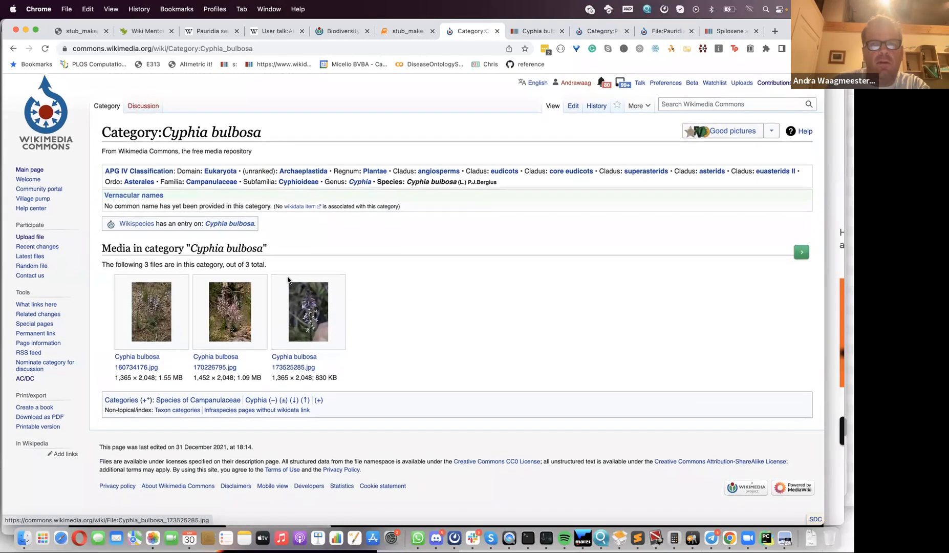
Step: Add {{wikidata infobox}} on a new line at the end of the Cyphia bulbosa category wikitext and publish the edit
left_click(570, 108)
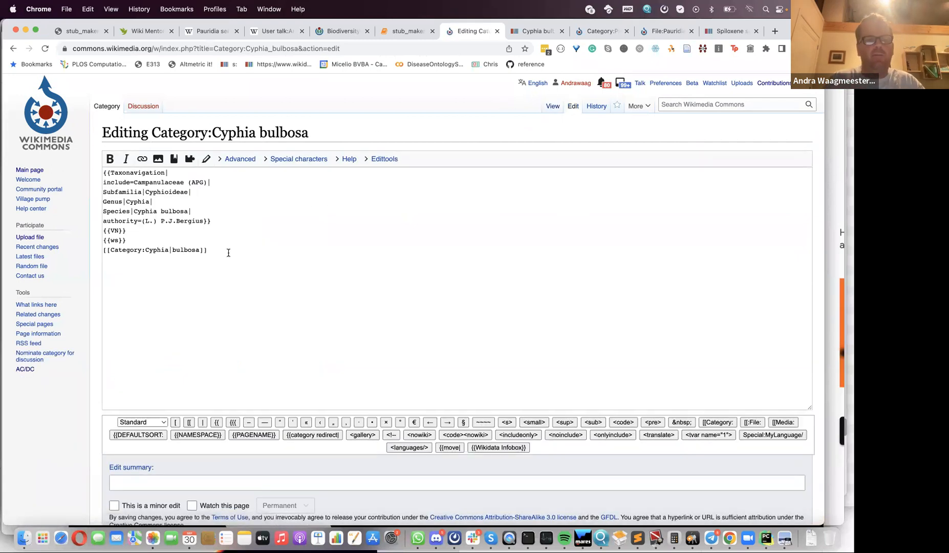
left_click(223, 253)
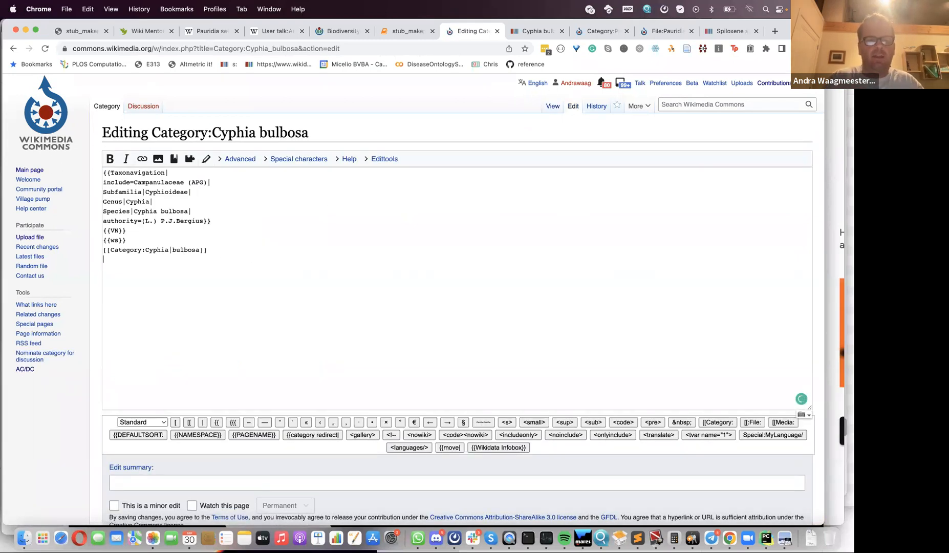
type("{{wikidat")
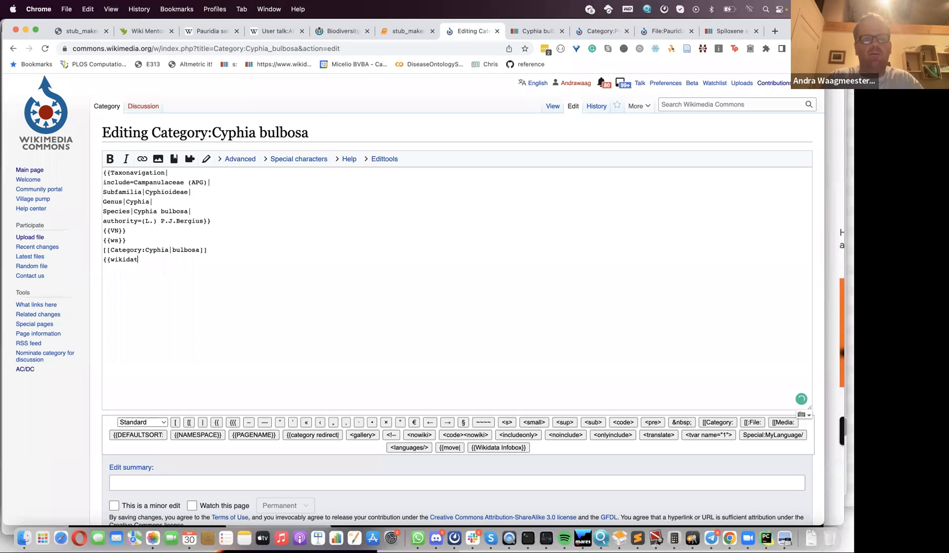
type("a inforbox}}")
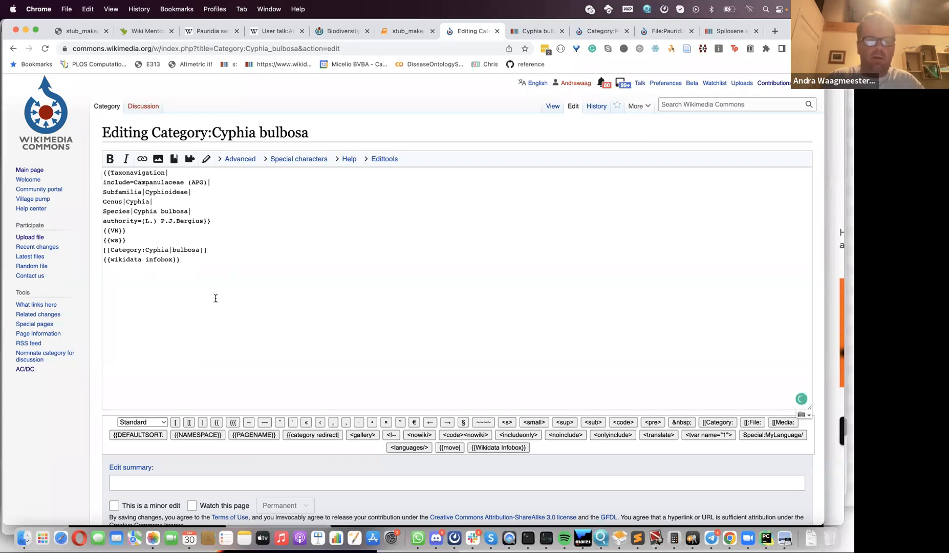
scroll(216, 299, "down", 5)
left_click(159, 419)
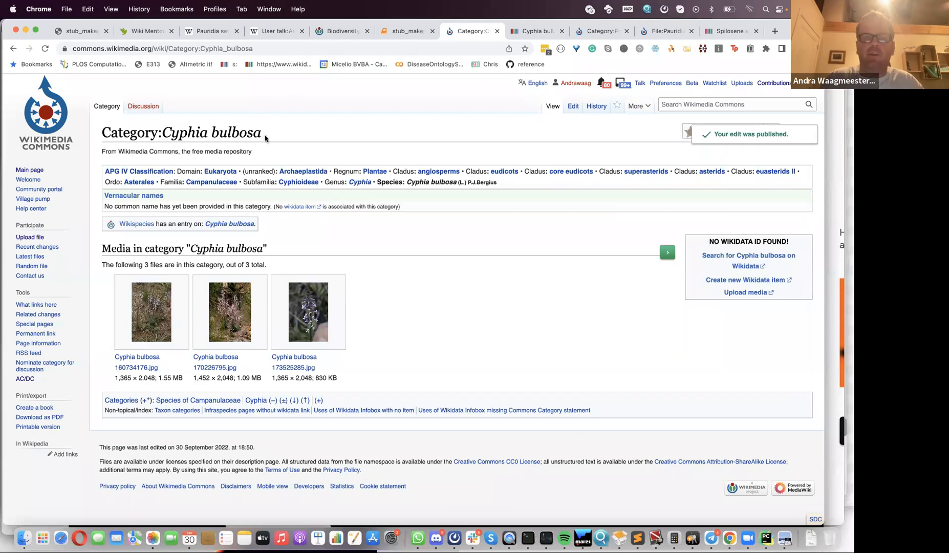
Step: Copy the full page title Category:Cyphia bulbosa from Commons and return to the Cyphia bulbosa item in Wikidata
left_click_drag(262, 136, 104, 132)
key("super+c")
left_click(535, 31)
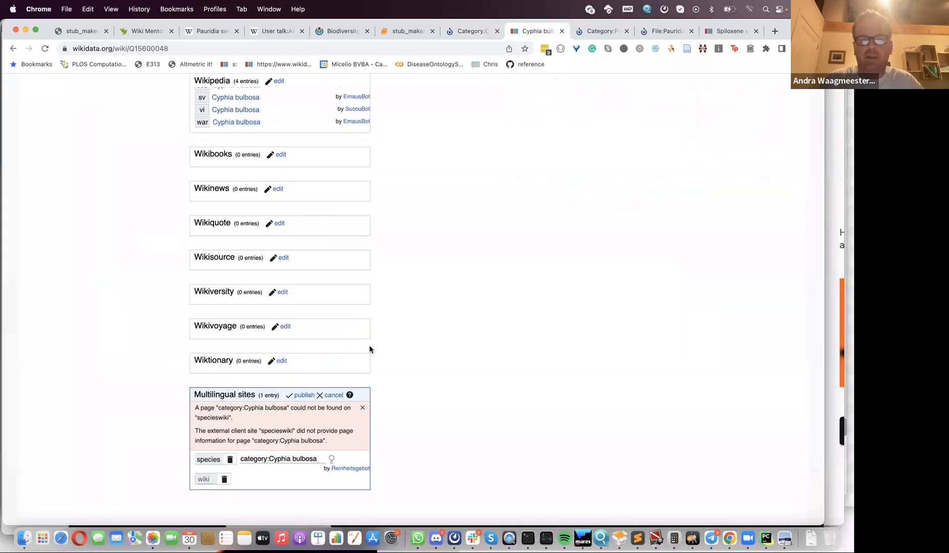
Step: Retry publishing the altered species link, and discard the pending changes to the item's Multilingual sites
scroll(369, 349, "down", 1)
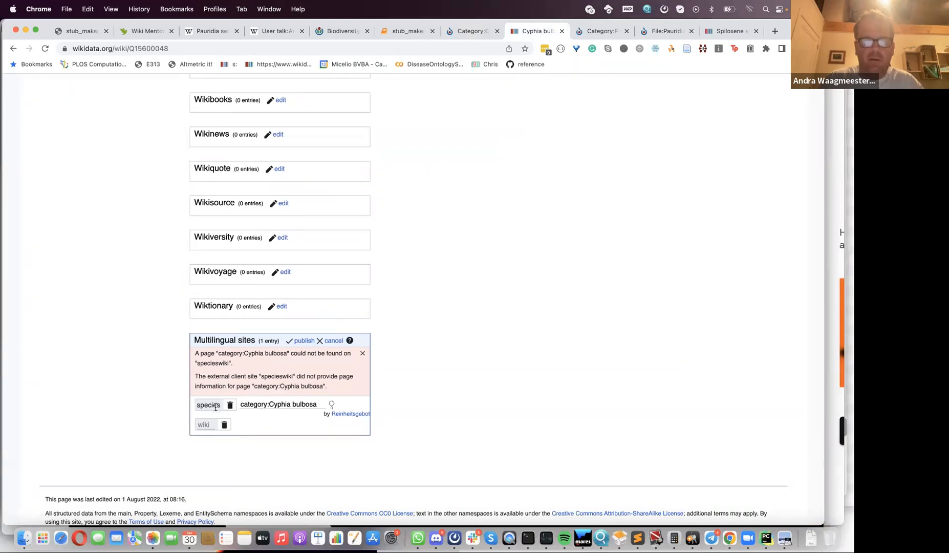
left_click(306, 341)
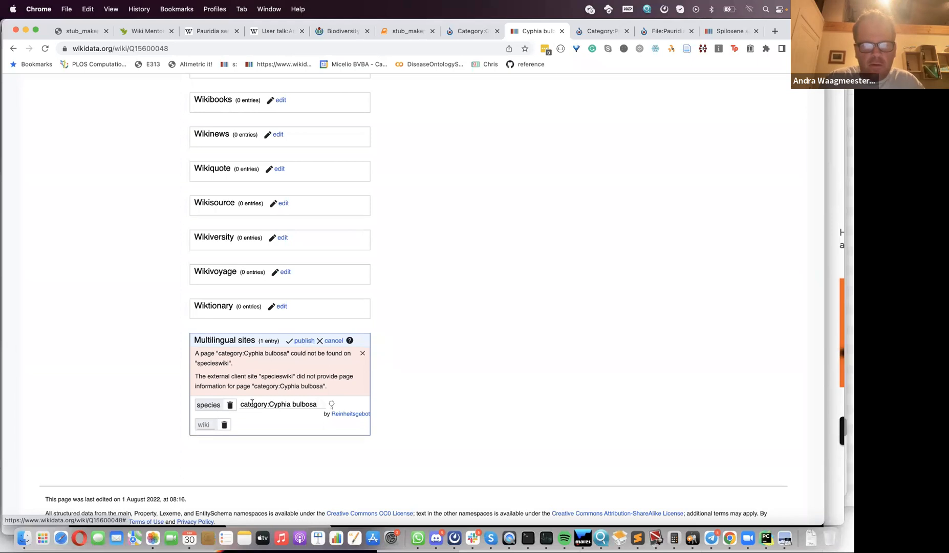
double_click(212, 403)
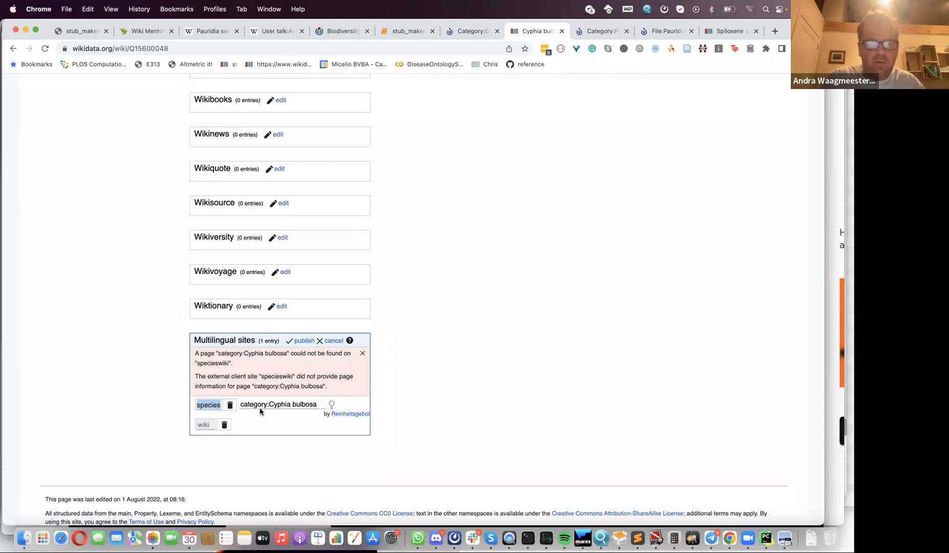
left_click(230, 405)
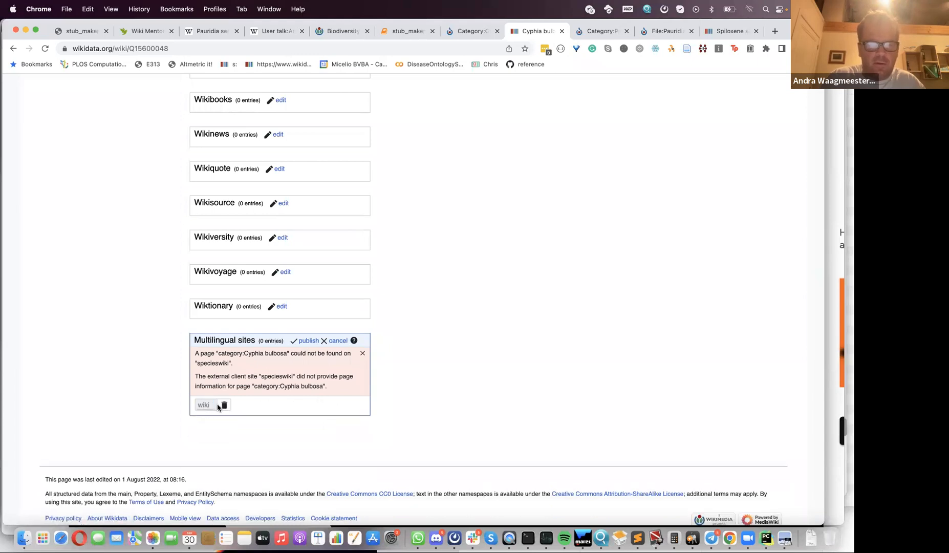
left_click(336, 340)
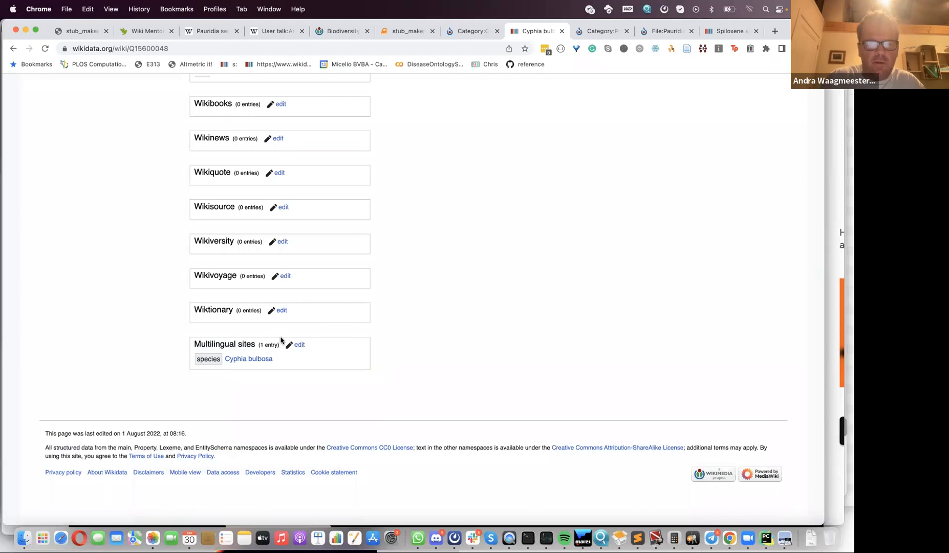
Step: Add a commons link to Category:Cyphia bulbosa under the item's Multilingual sites and publish it
left_click(298, 345)
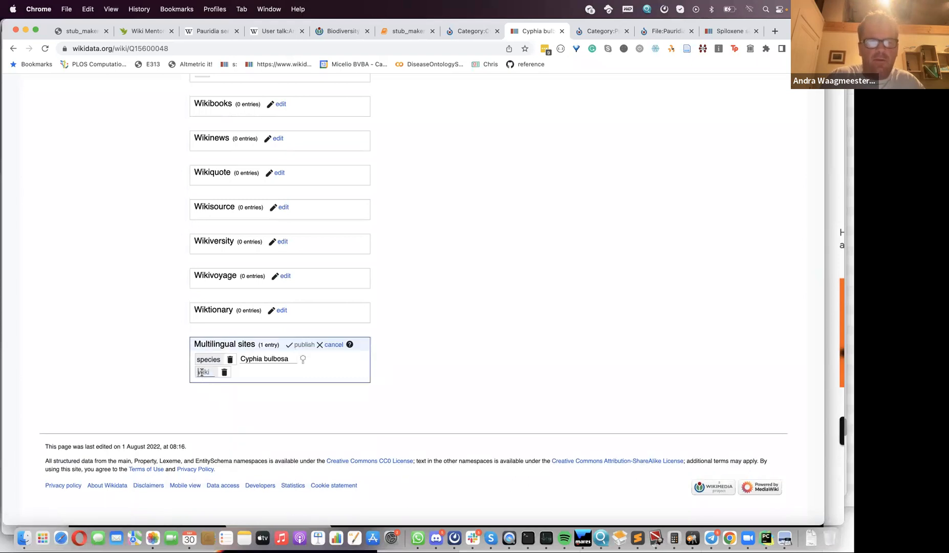
type("commons")
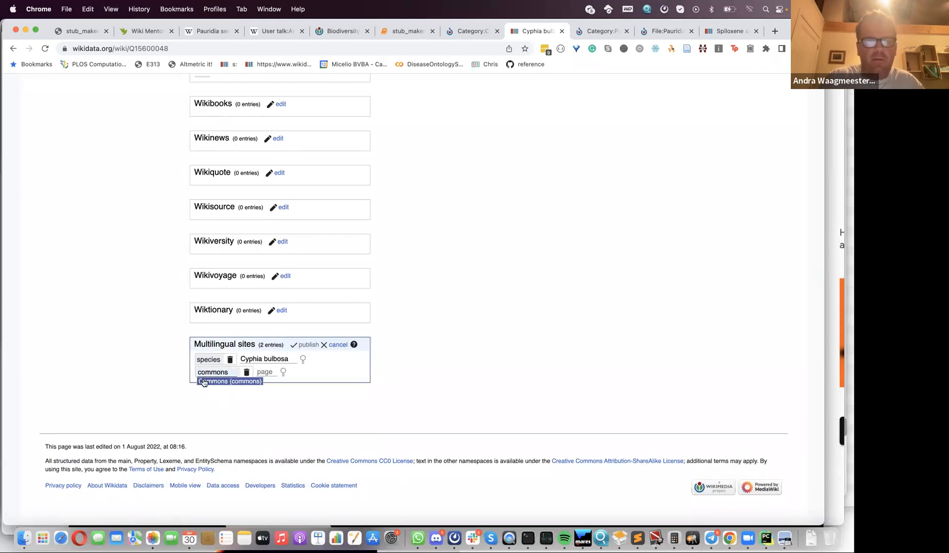
left_click(204, 381)
left_click(257, 372)
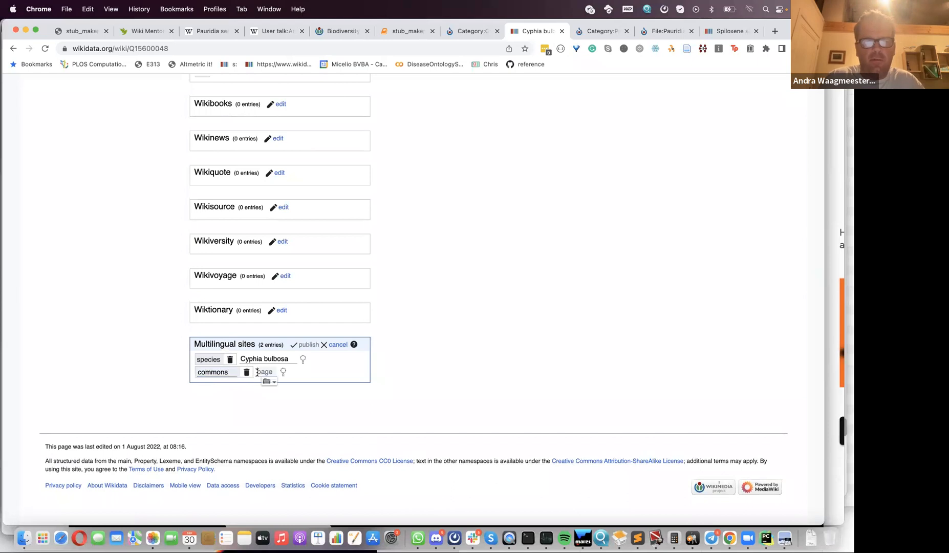
key("super+v")
left_click(300, 381)
left_click(307, 345)
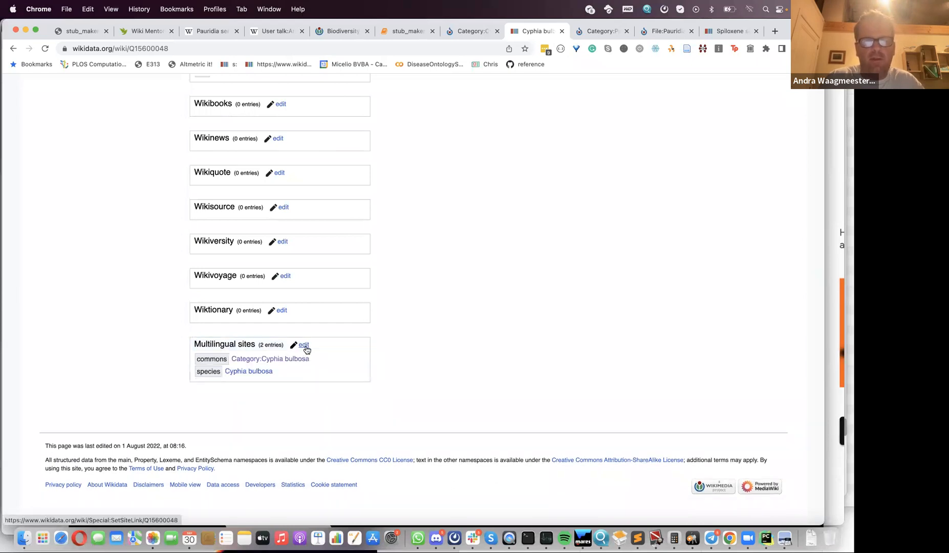
Step: Open the linked Commons category from the Wikidata item and review its infobox, taxonomy and authority control entries
left_click(293, 360)
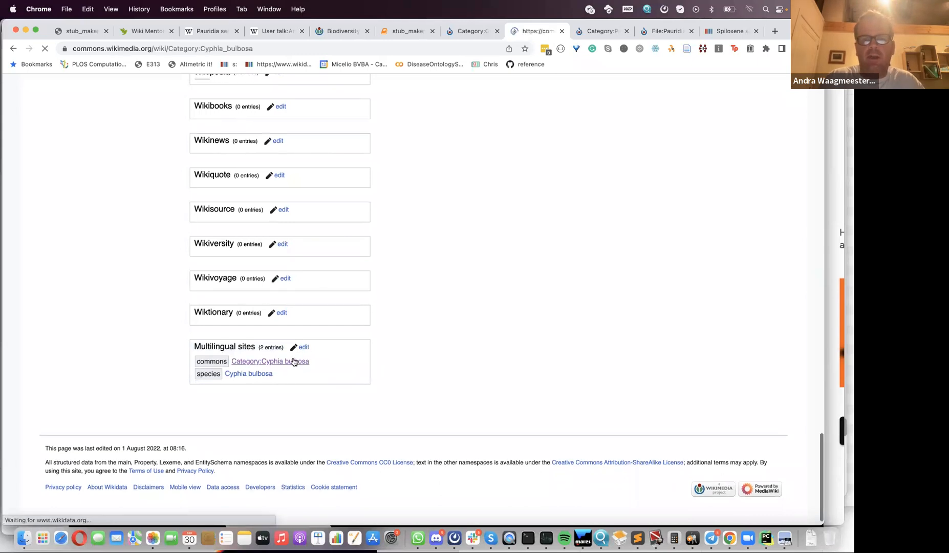
scroll(301, 374, "down", 2)
scroll(301, 375, "down", 3)
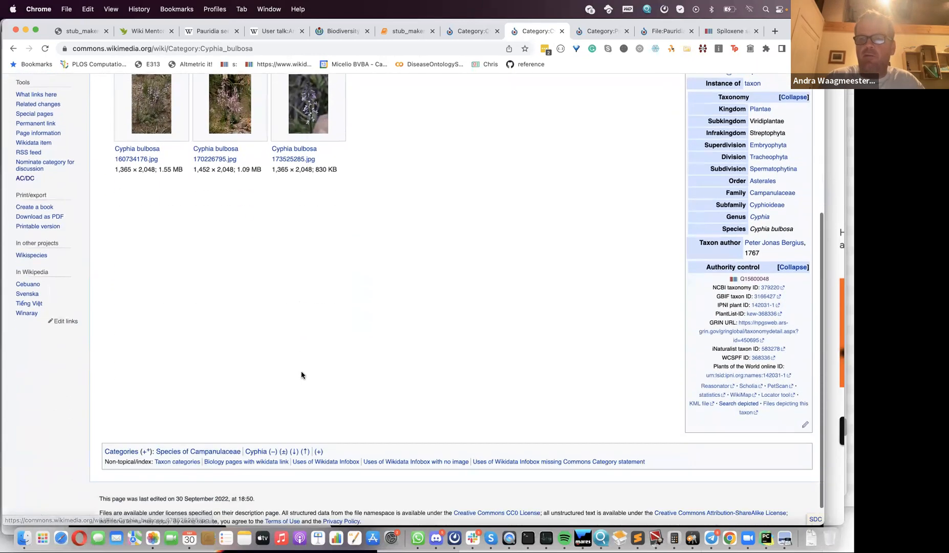
scroll(301, 375, "up", 5)
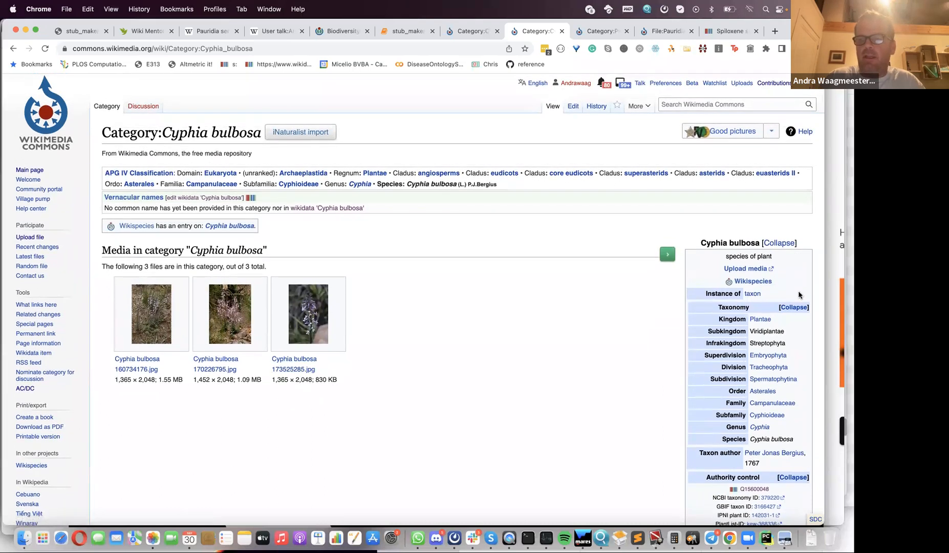
Step: Open the iNaturalist import gallery for Category:Cyphia bulbosa and browse the thumbnails for a suitable image
left_click(303, 134)
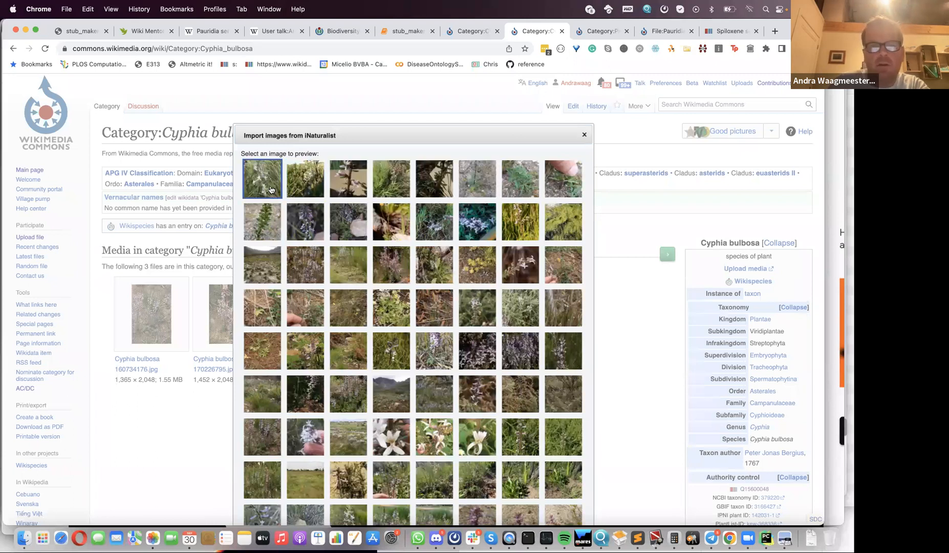
scroll(283, 191, "up", 5)
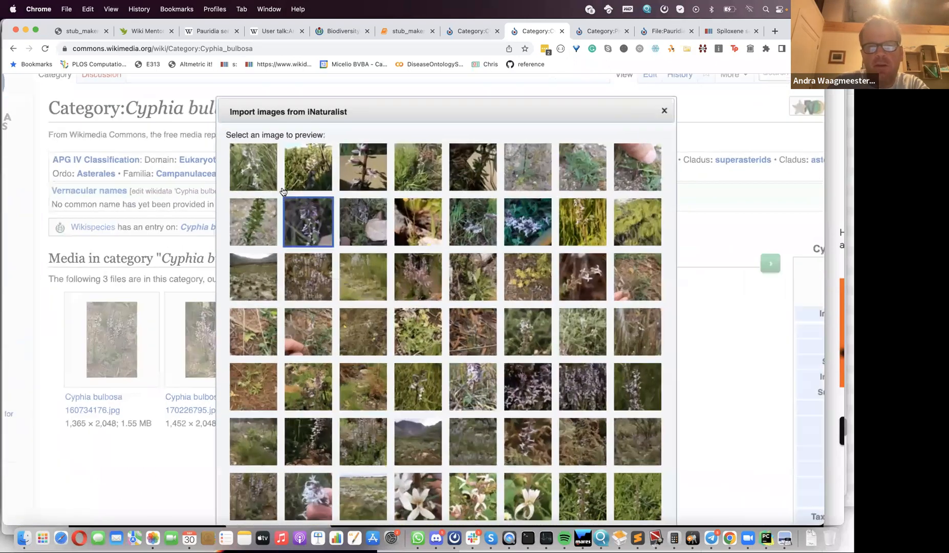
scroll(282, 192, "up", 2)
scroll(283, 191, "down", 4)
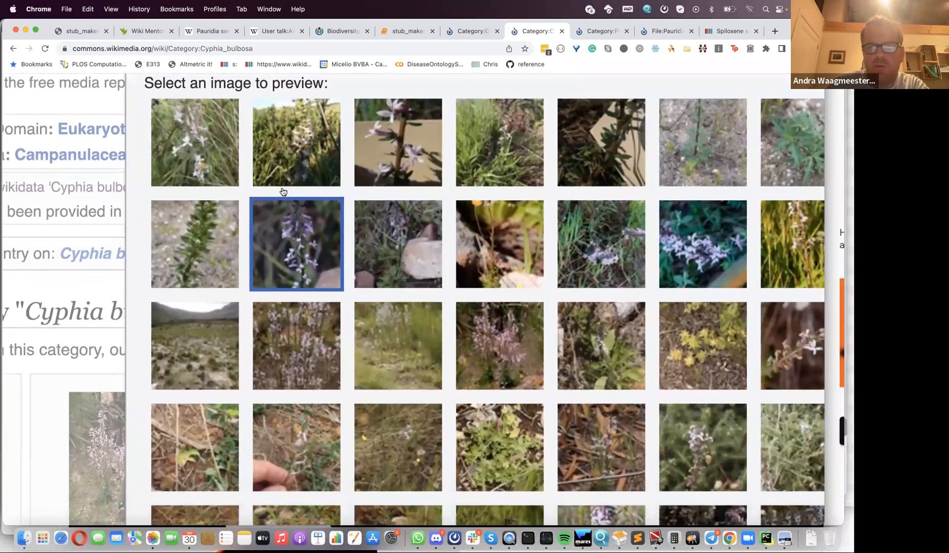
scroll(283, 191, "down", 5)
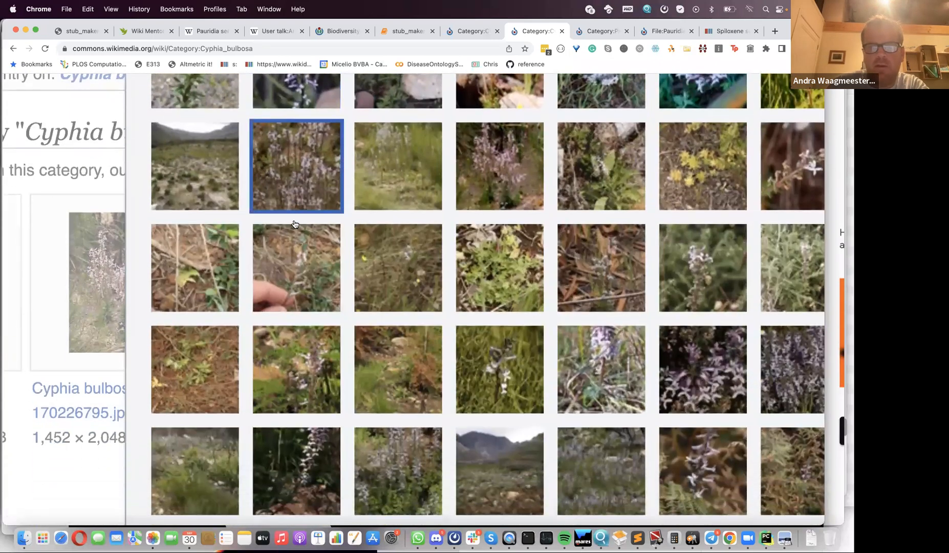
scroll(295, 224, "down", 5)
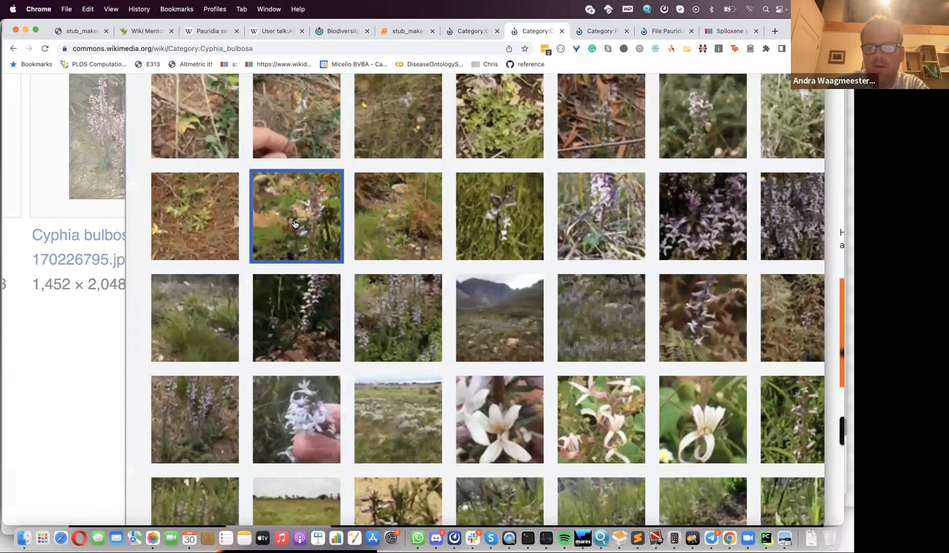
scroll(295, 223, "down", 4)
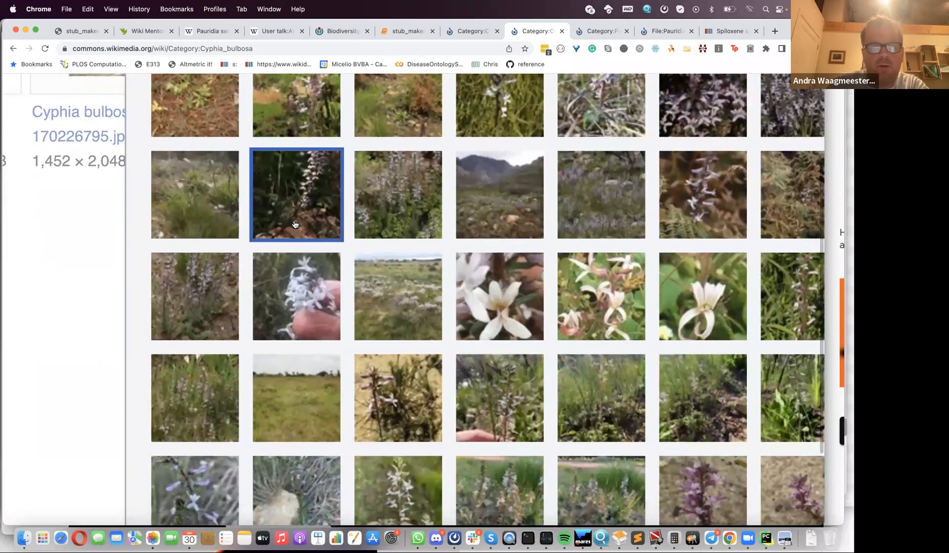
scroll(295, 224, "down", 3)
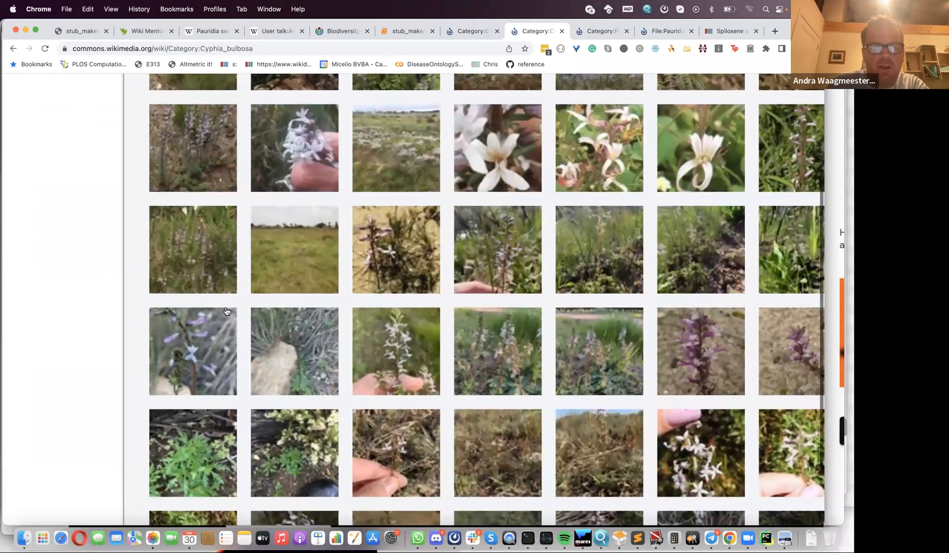
Step: Preview the Cyphia bulbosa photo with purple buds and a pale flower, and send it to the Commons upload form
left_click(227, 311)
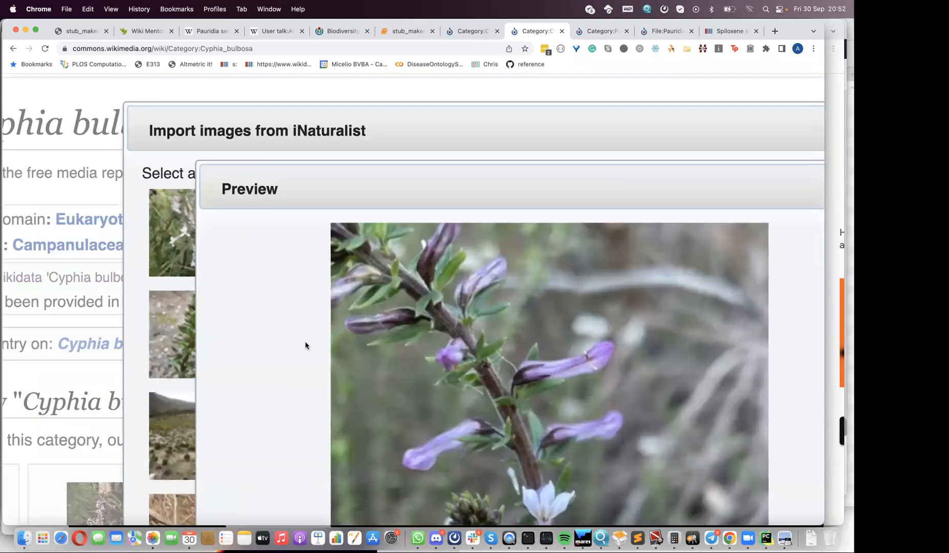
scroll(307, 346, "down", 2)
scroll(307, 346, "down", 3)
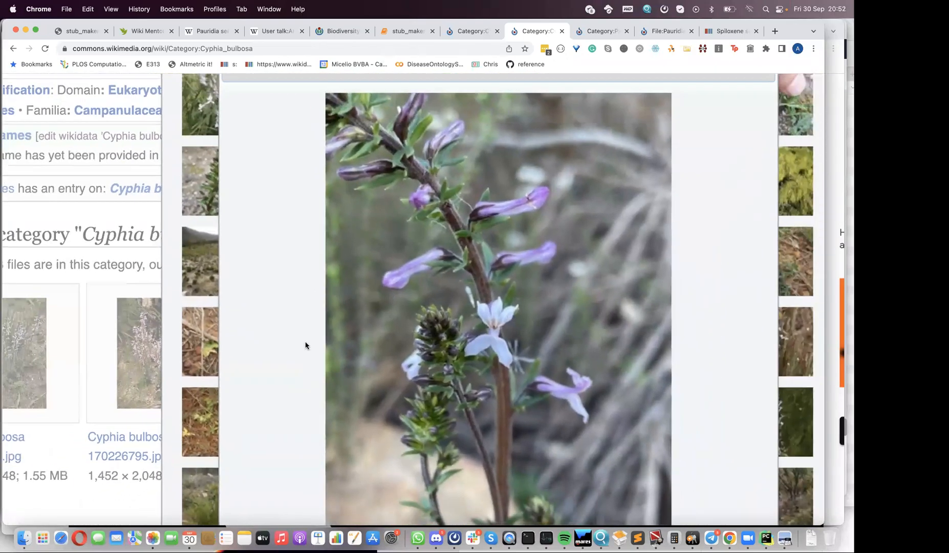
scroll(306, 346, "down", 3)
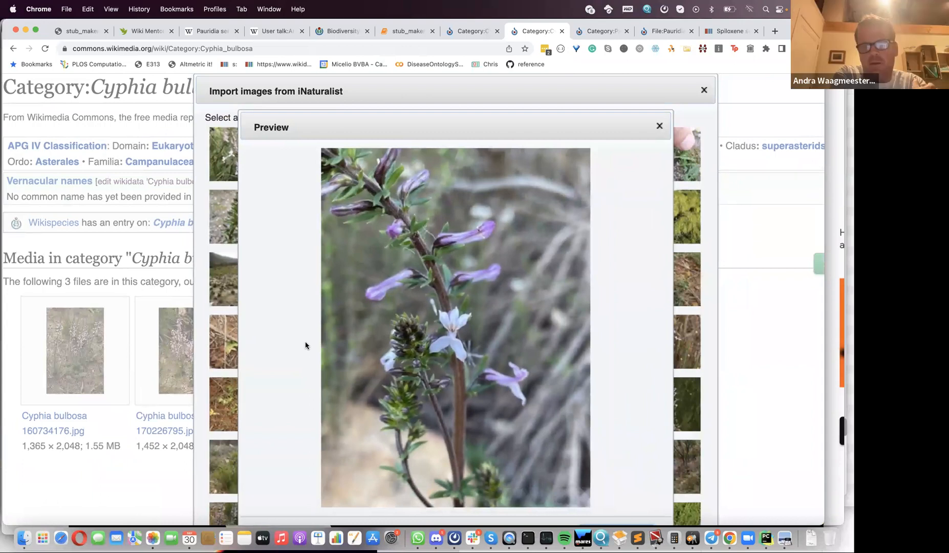
scroll(318, 353, "down", 1)
scroll(318, 353, "down", 5)
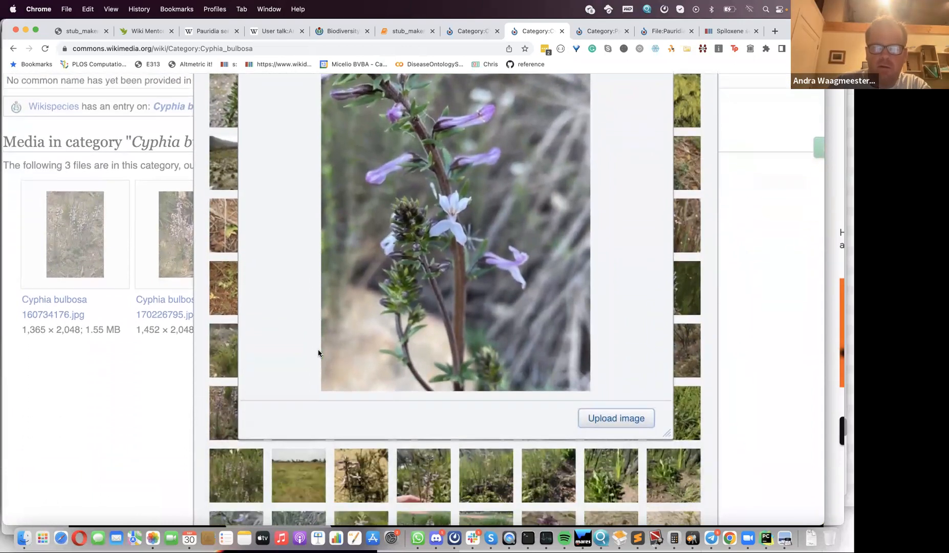
left_click(606, 407)
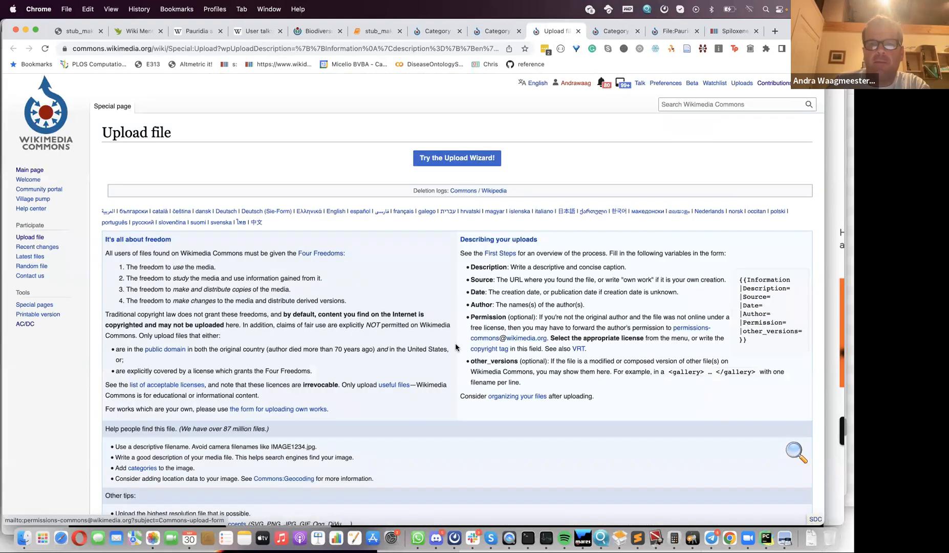
Step: Review the prefilled source, description and licence, and upload the image to Commons as Cyphia bulbosa 156118858.jpg
scroll(456, 346, "down", 10)
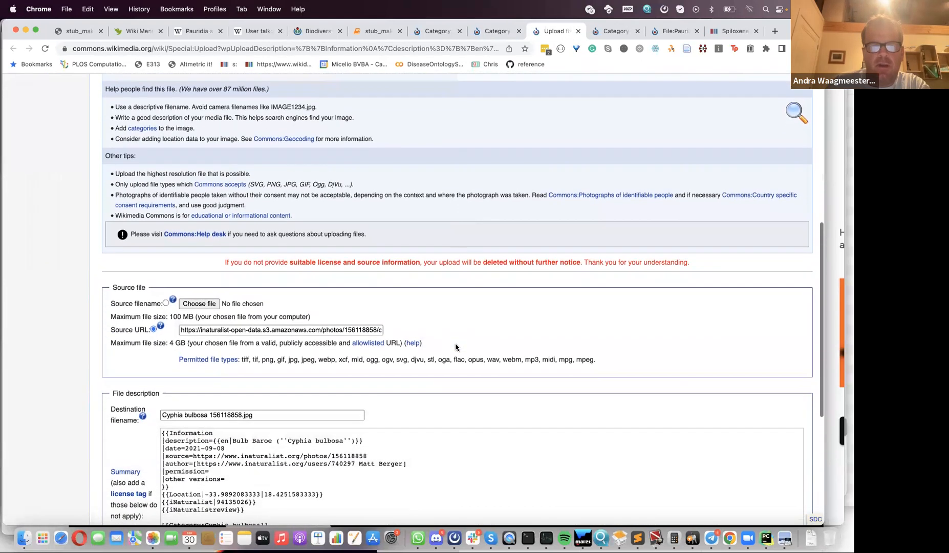
scroll(457, 286, "up", 4)
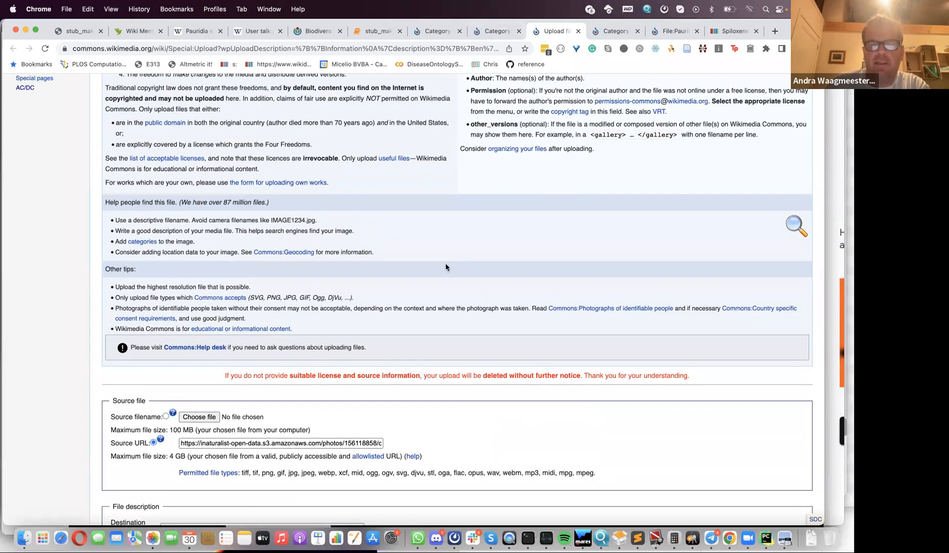
left_click(494, 31)
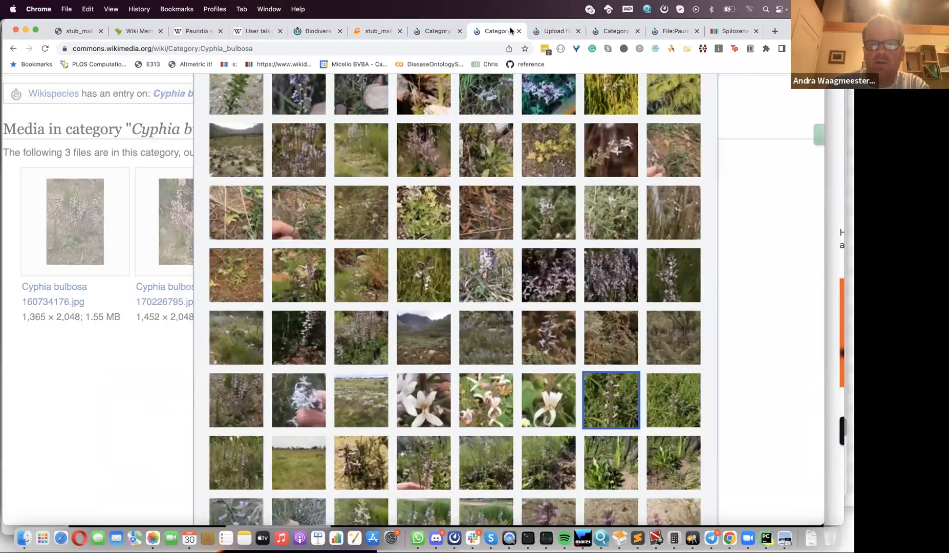
scroll(476, 110, "up", 5)
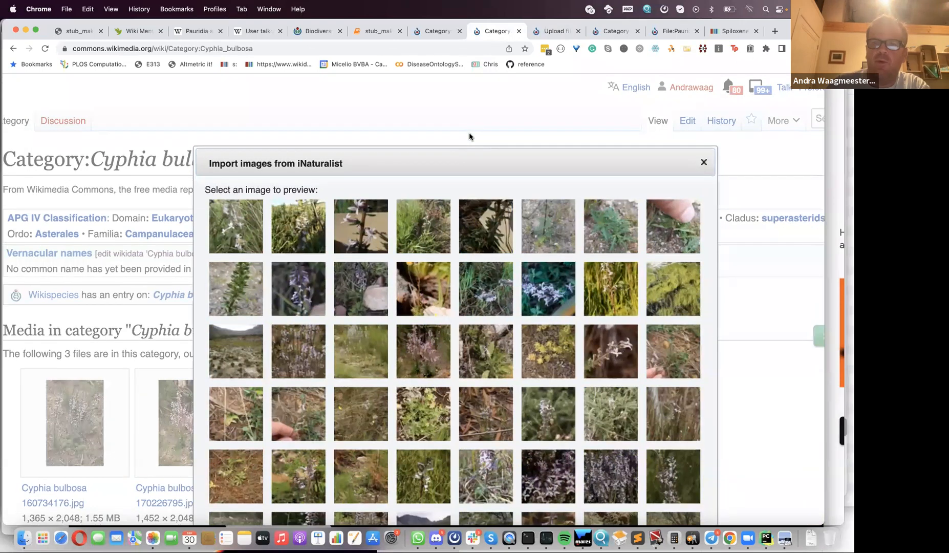
left_click(544, 32)
scroll(250, 177, "down", 8)
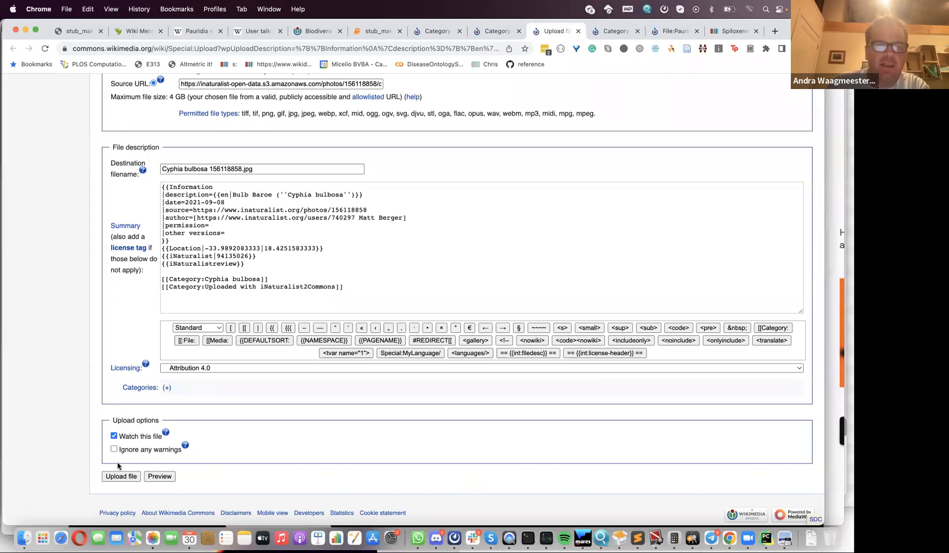
left_click_drag(344, 288, 161, 183)
left_click(124, 477)
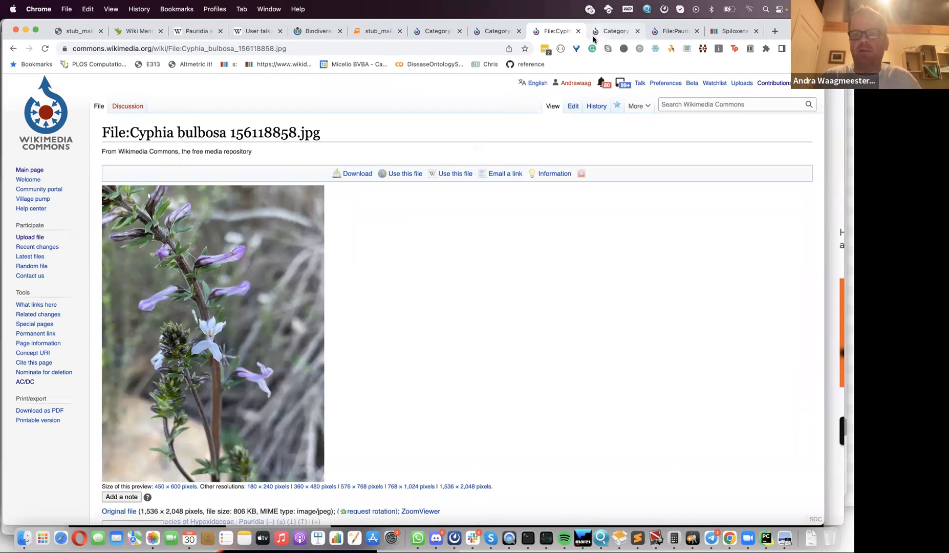
Step: Search the web for "wikiproject biodiversity" in place of the Pauridia serrata page, and open Wikidata:WikiProject Biodiversity
left_click(614, 30)
left_click(260, 46)
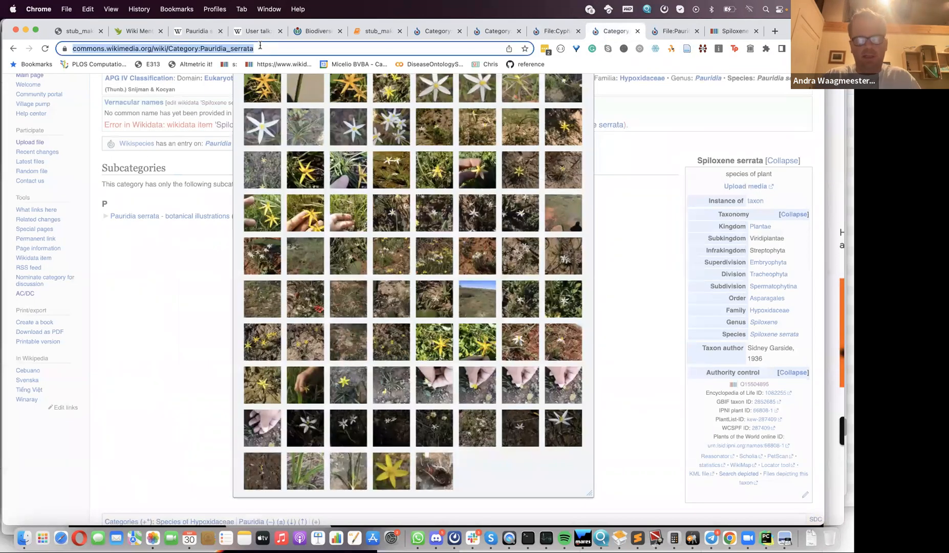
type("wikipr")
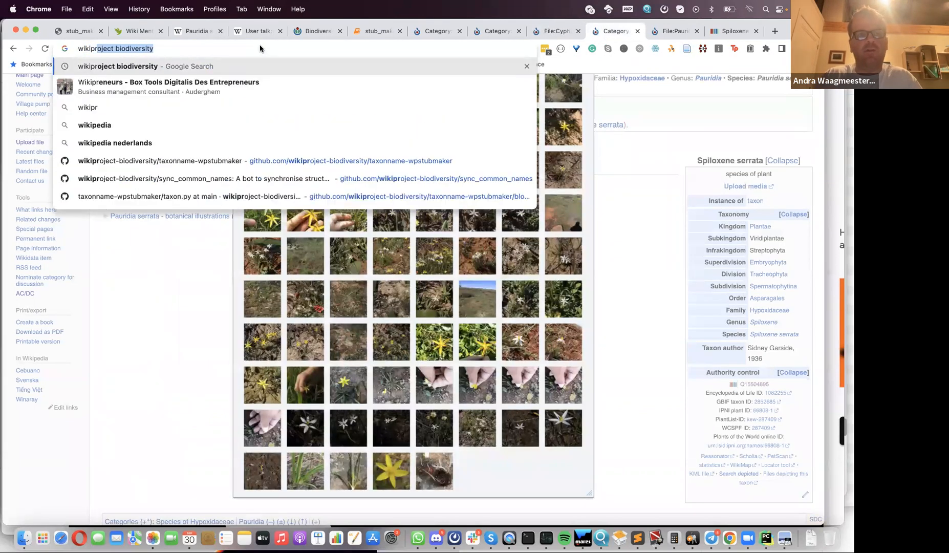
key("Return")
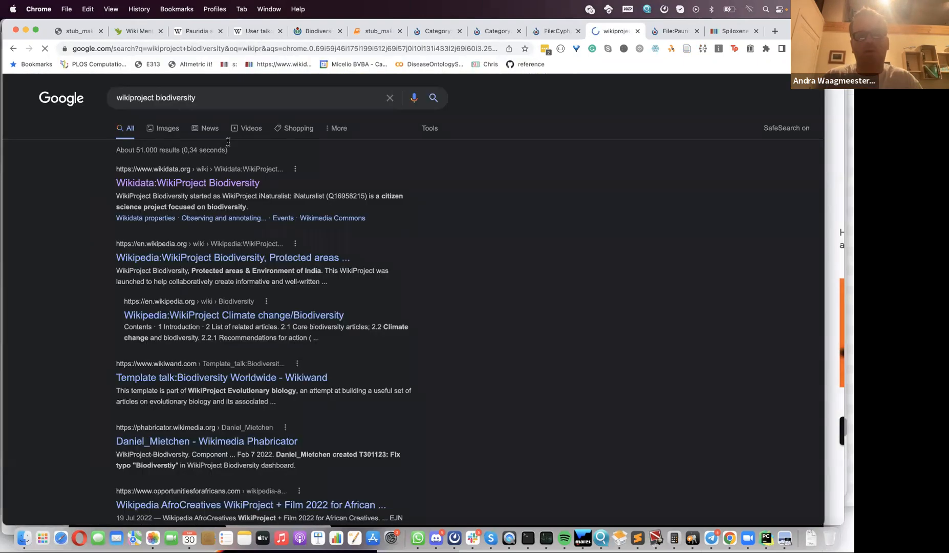
left_click(202, 188)
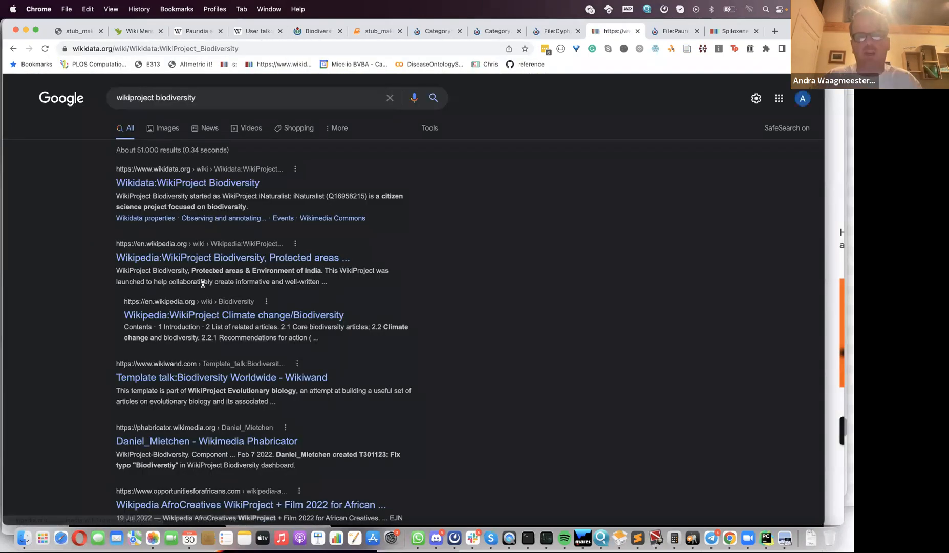
Step: Look through the WikiProject Biodiversity page, find "user s" in its text, and open the linked iNaturalist2Commons page
scroll(203, 284, "down", 20)
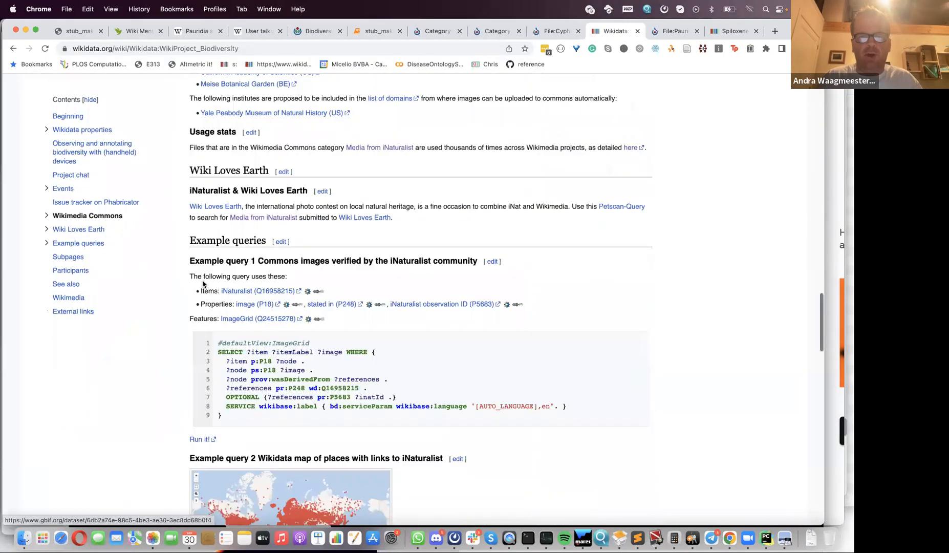
scroll(203, 284, "down", 10)
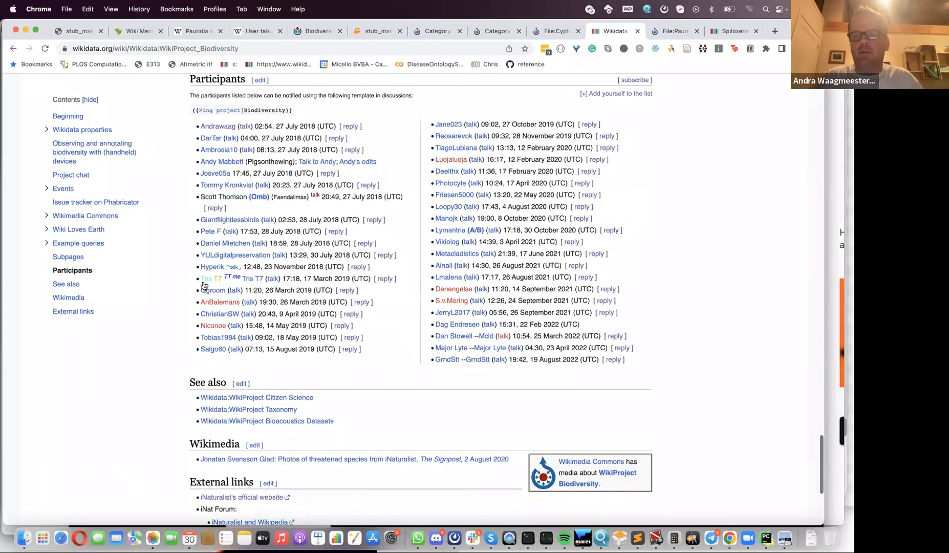
scroll(203, 285, "up", 1)
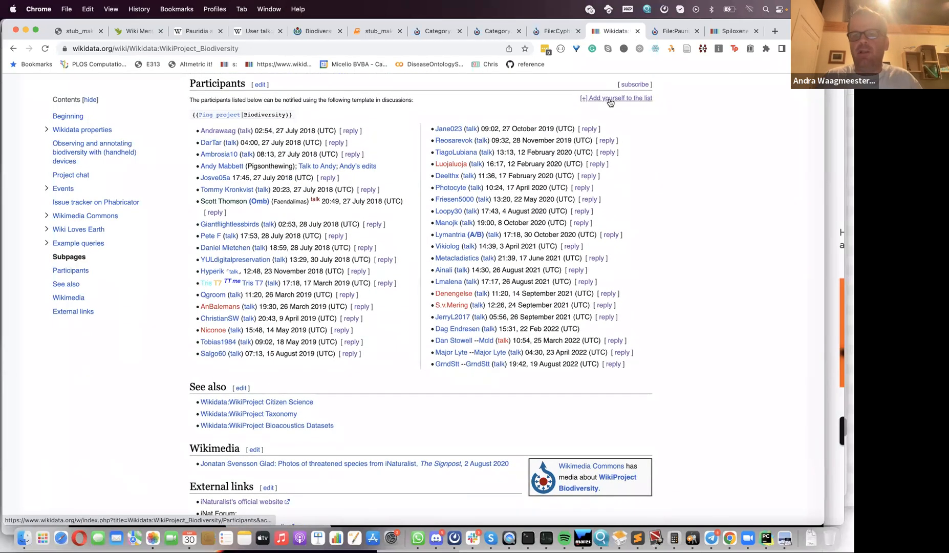
scroll(596, 111, "up", 6)
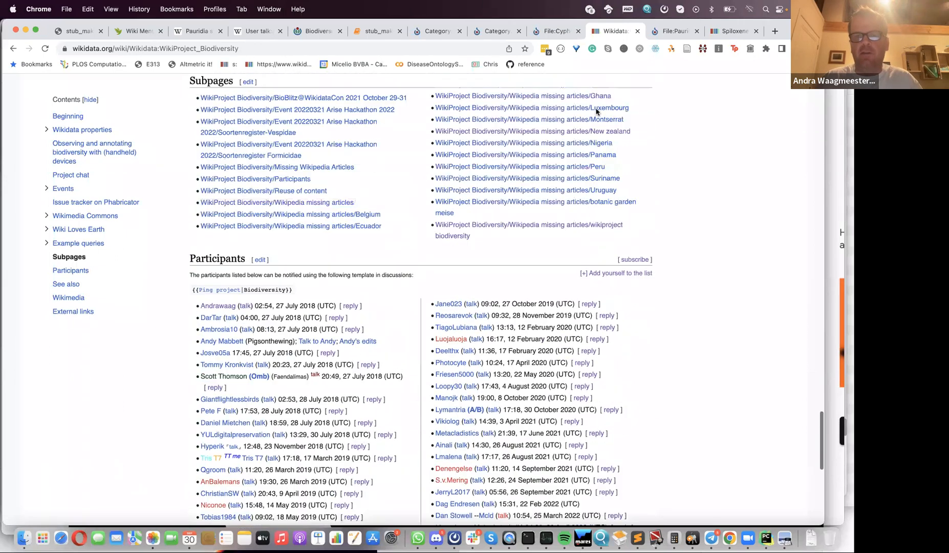
scroll(596, 112, "up", 15)
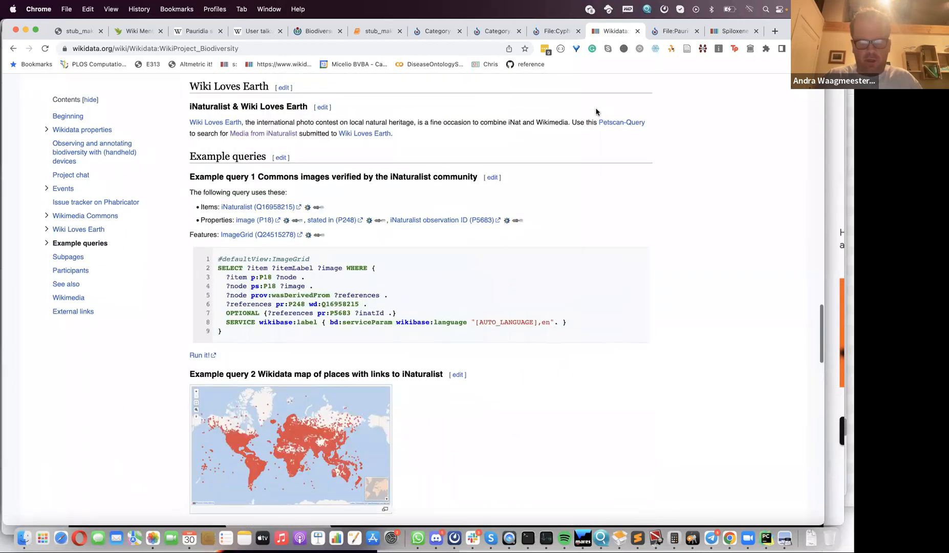
key("super+f")
type("user s")
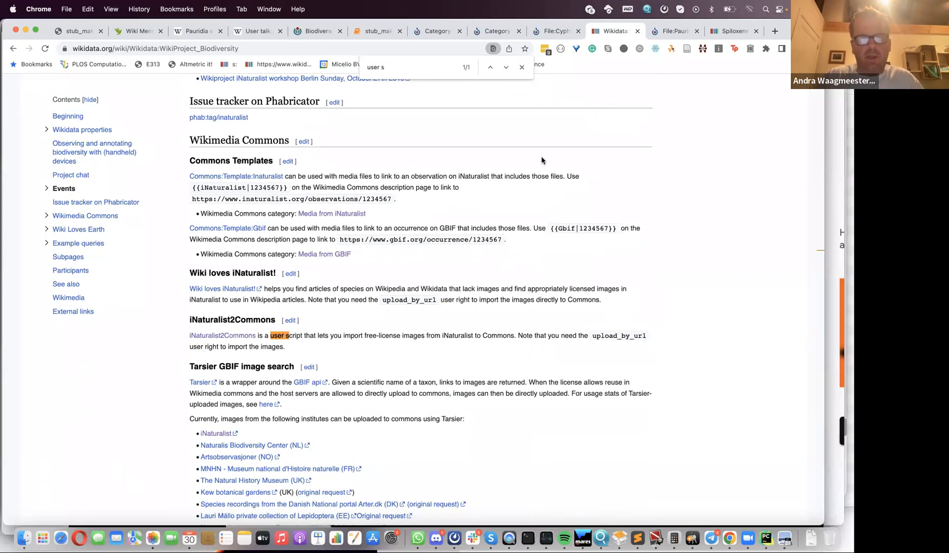
scroll(542, 161, "down", 2)
scroll(309, 224, "up", 5, "ctrl")
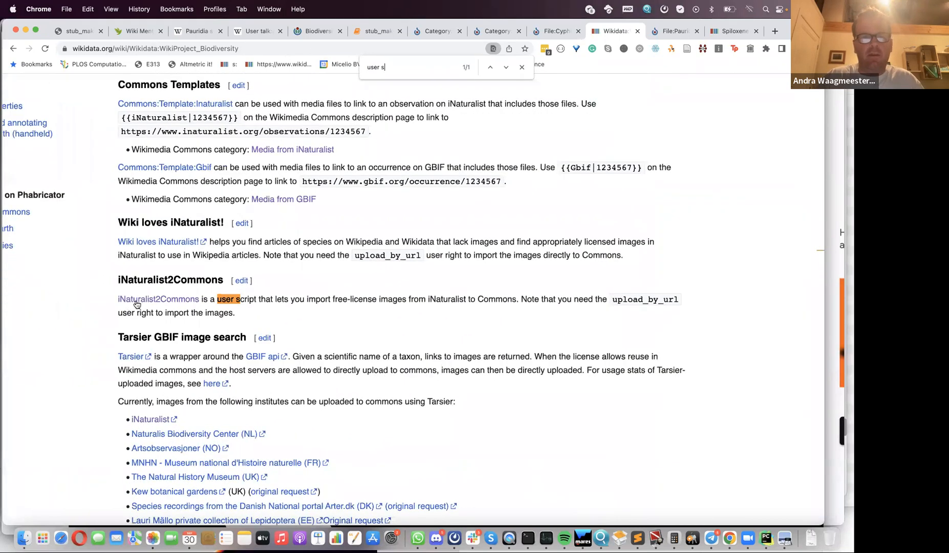
left_click(137, 304)
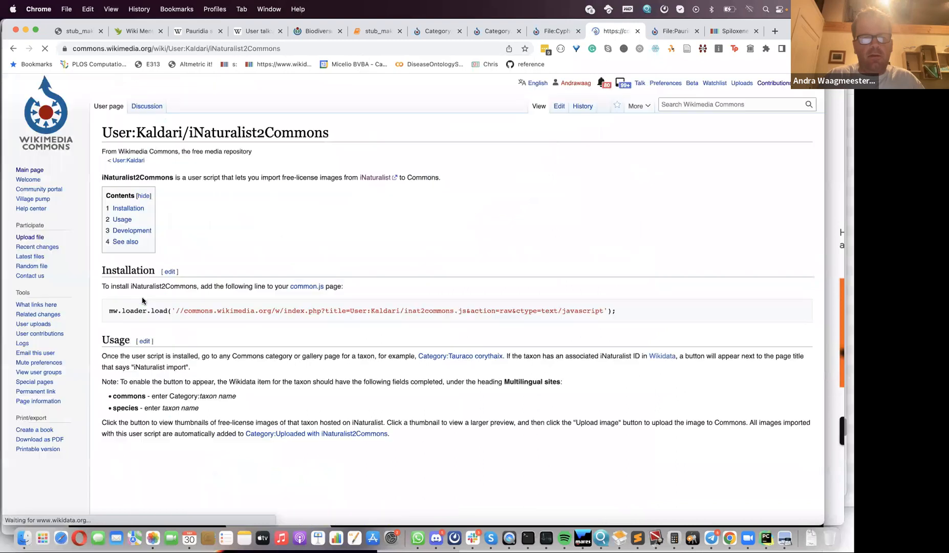
Step: Copy the iNaturalist2Commons page's address, switch to Zoom, and return to Chrome to review the script's usage instructions
left_click(148, 48)
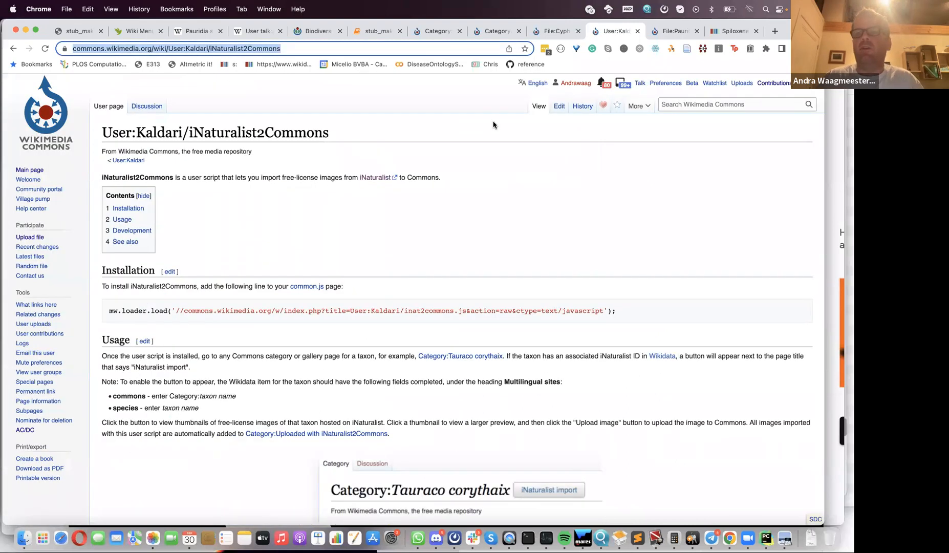
key("super+Tab")
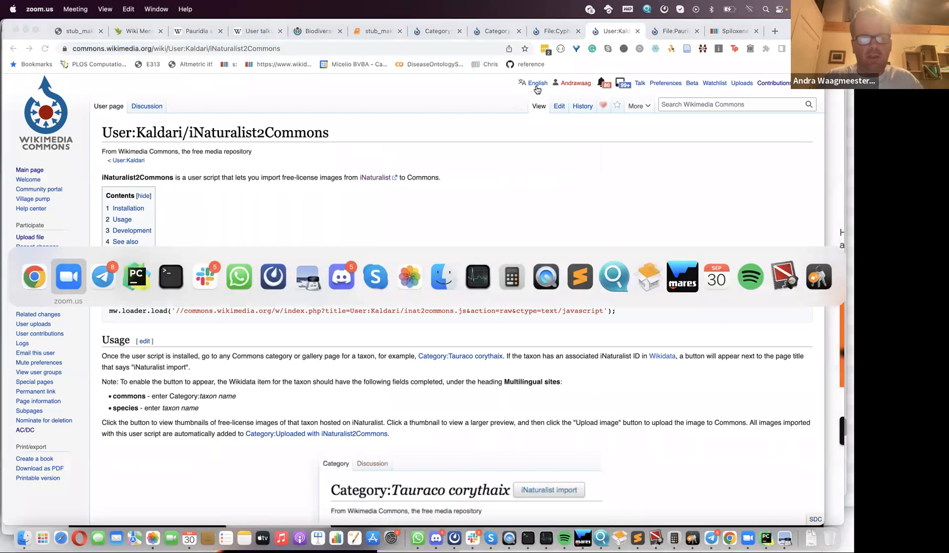
key("super+Tab")
key("super+Tab")
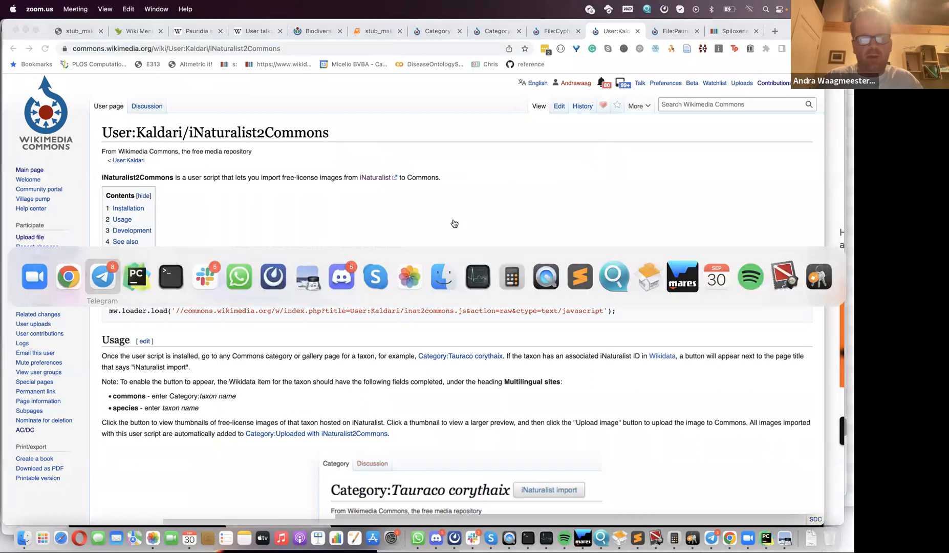
key("super+Tab")
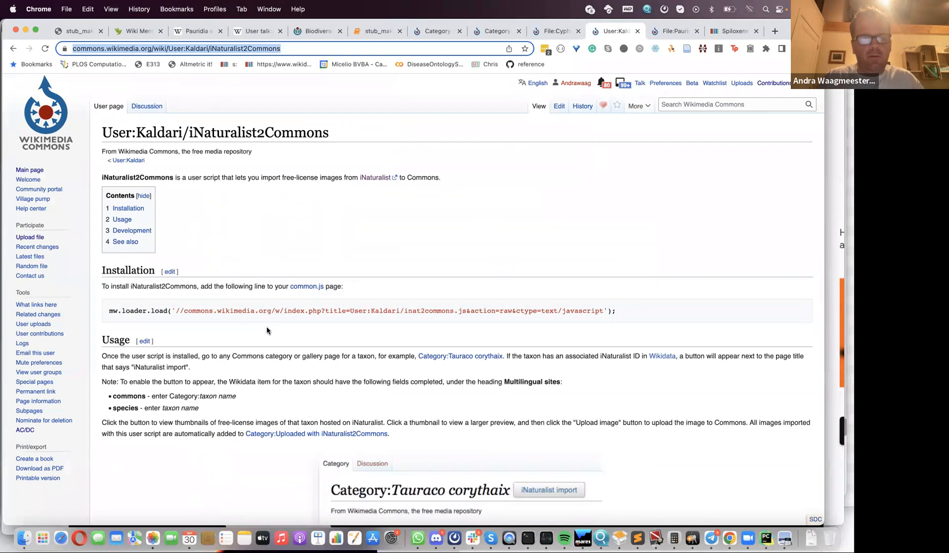
scroll(251, 404, "down", 5)
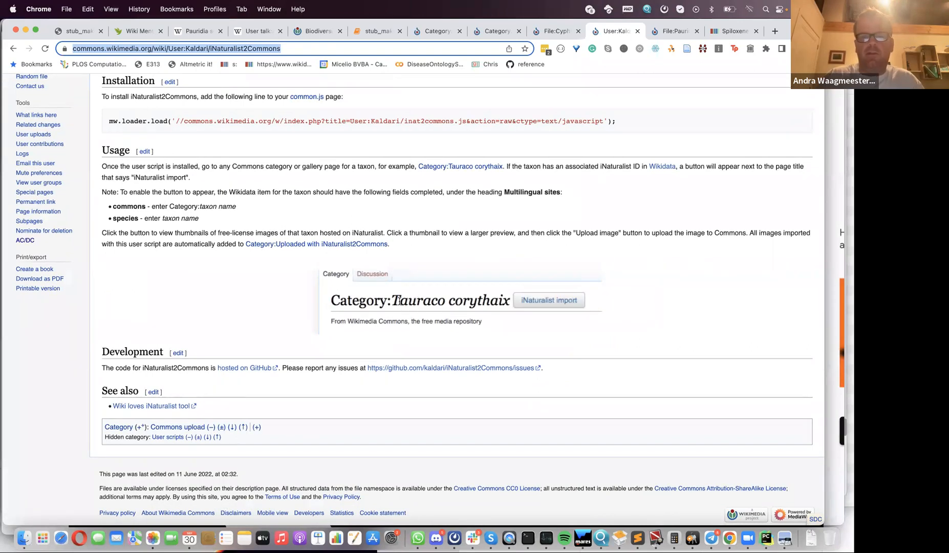
Step: Return to the stub_maker notebook, show its Commons section, and paste the copied iNaturalist2Commons page address as the Commons file name
left_click(203, 301)
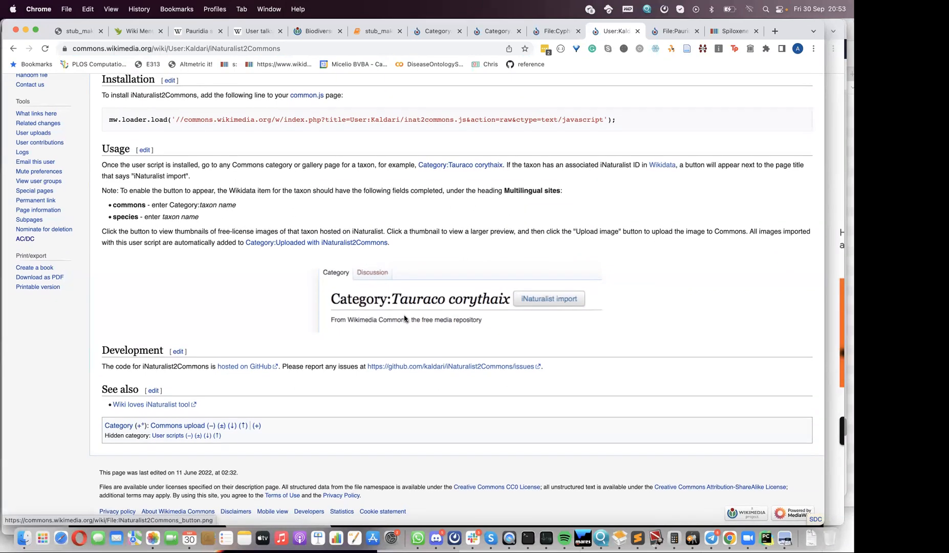
scroll(405, 318, "up", 1)
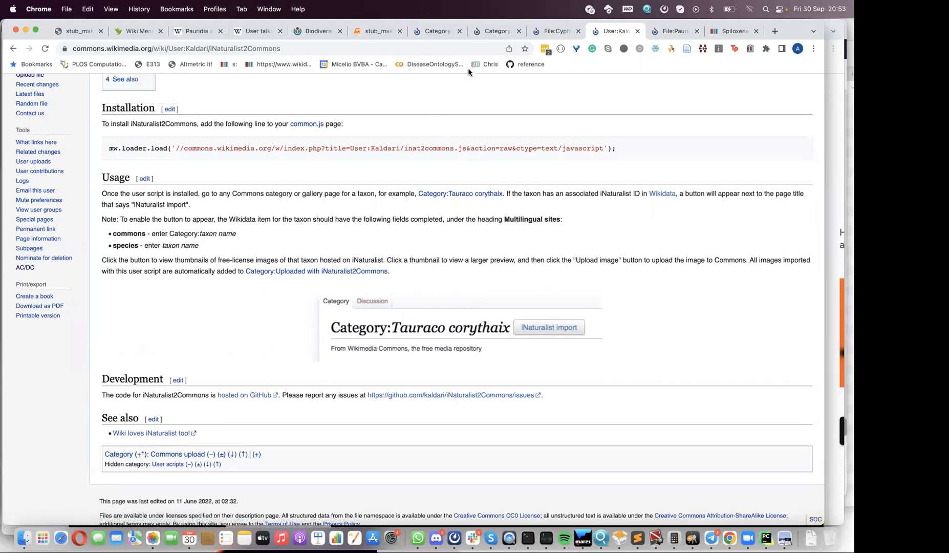
left_click(371, 31)
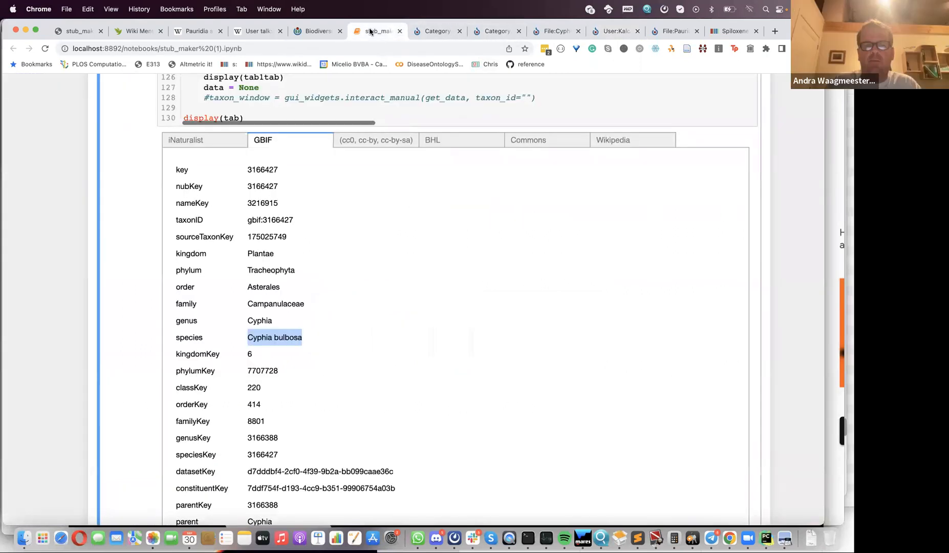
scroll(428, 151, "up", 2)
scroll(428, 150, "right", 2)
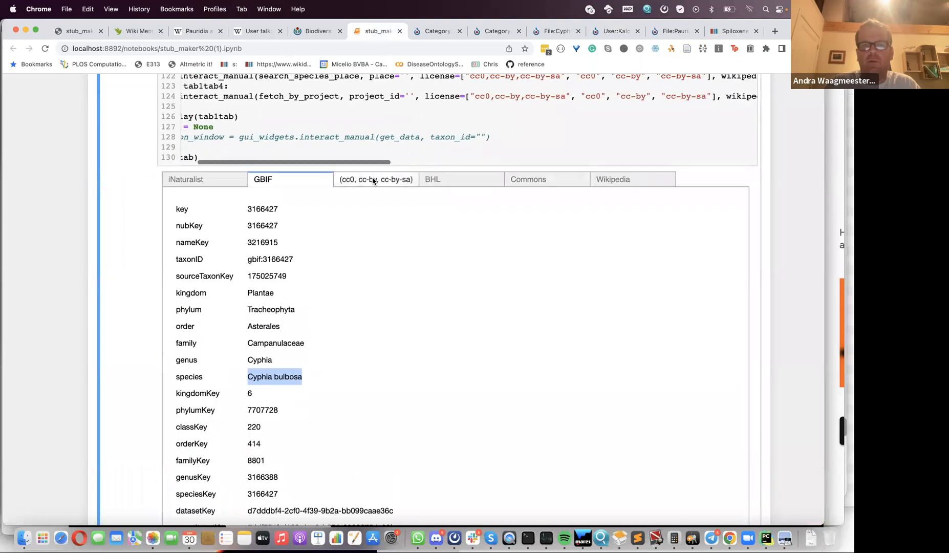
left_click(562, 179)
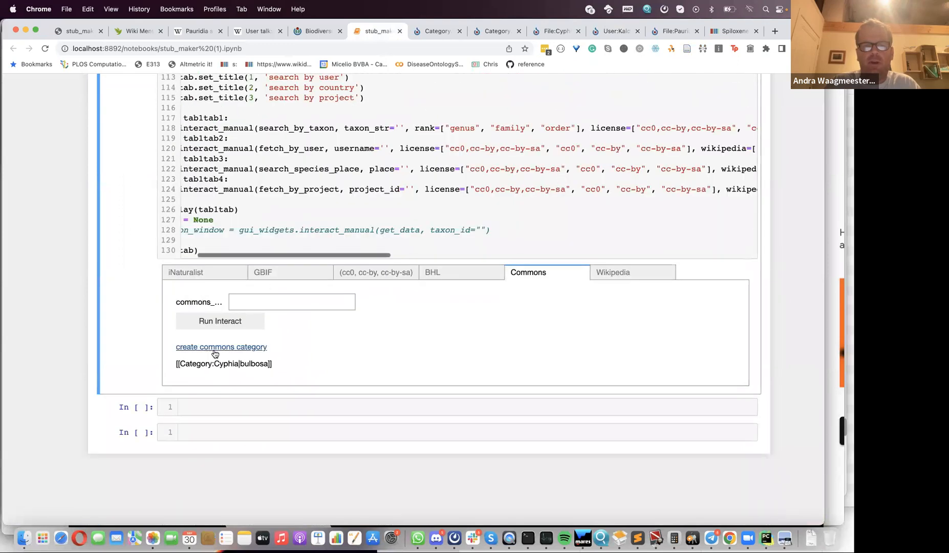
left_click(241, 303)
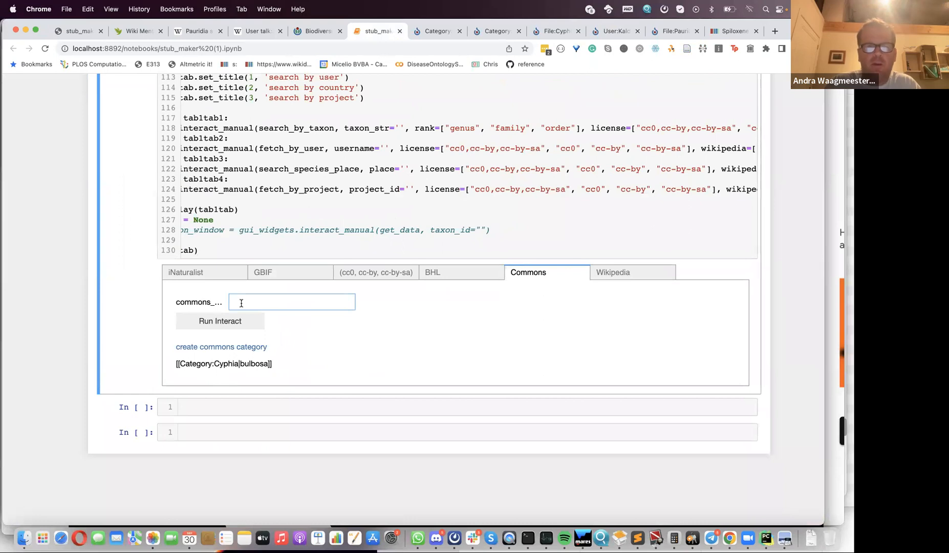
key("super+v")
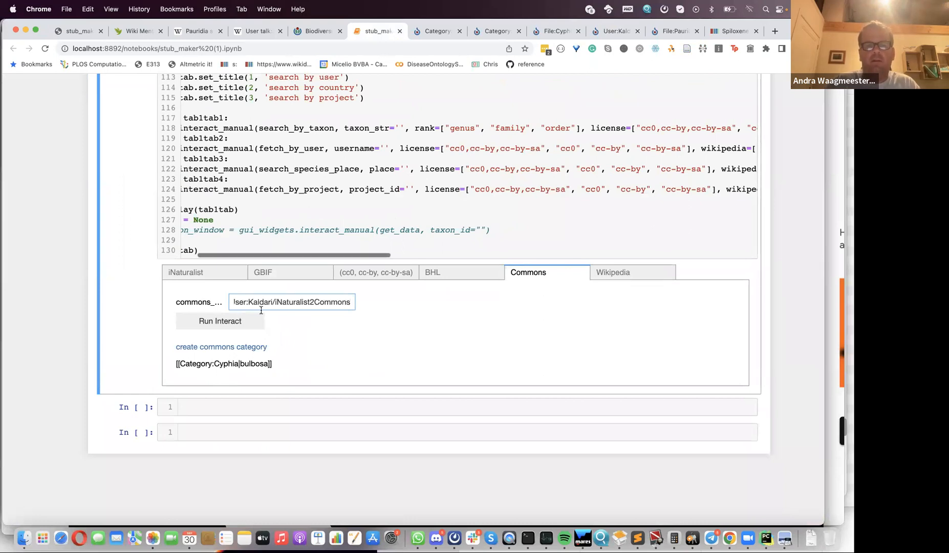
Step: Open the uploaded image's Commons file page and copy the file name Cyphia bulbosa 156118858.jpg from its title
left_click(499, 31)
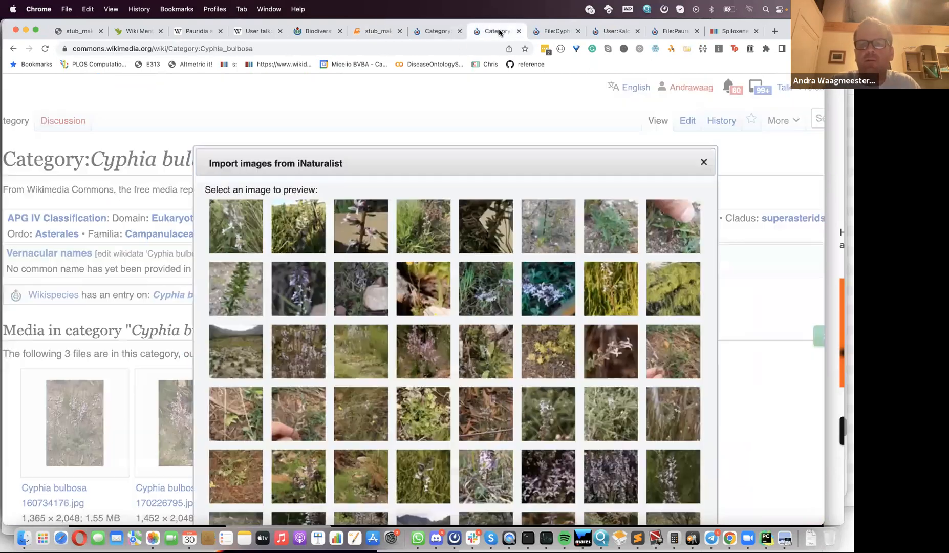
left_click(540, 31)
left_click_drag(325, 136, 132, 132)
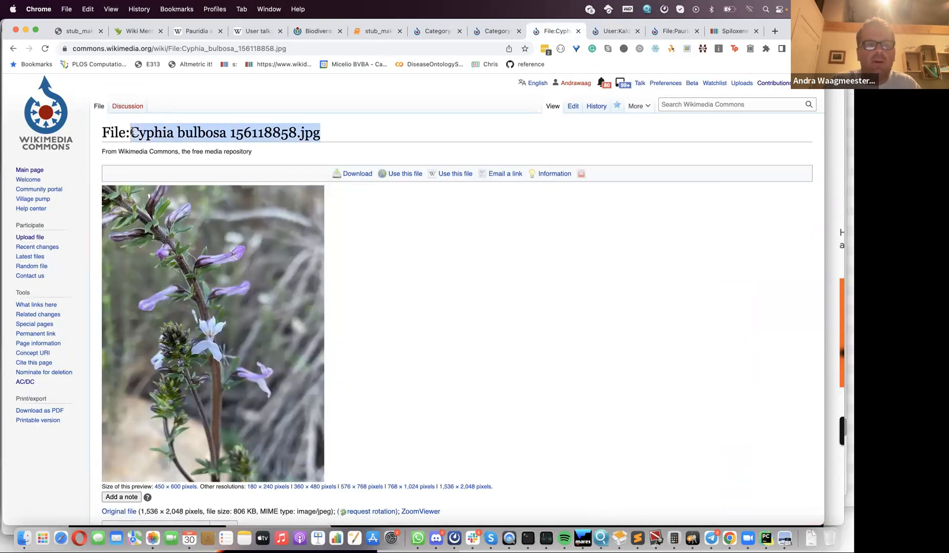
left_click(372, 35)
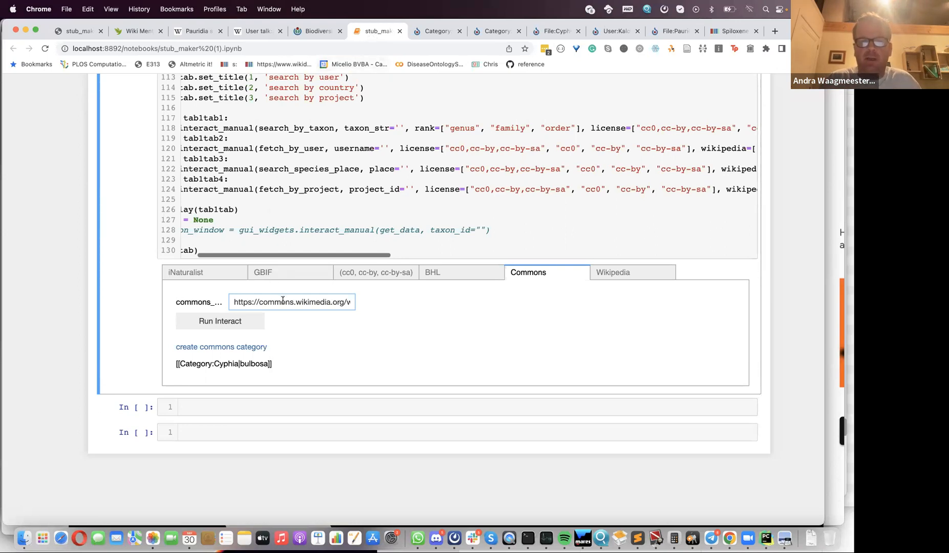
left_click(433, 32)
left_click(469, 32)
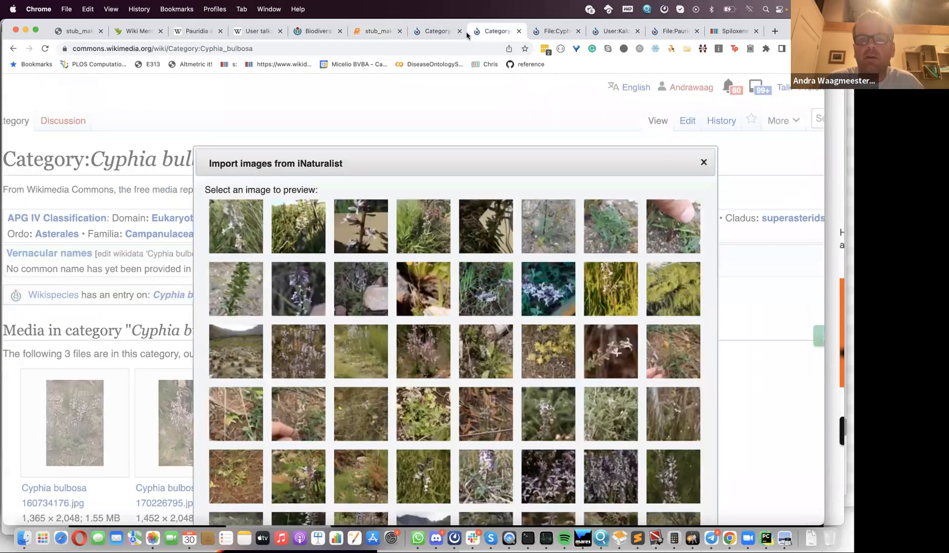
left_click(542, 33)
right_click(224, 136)
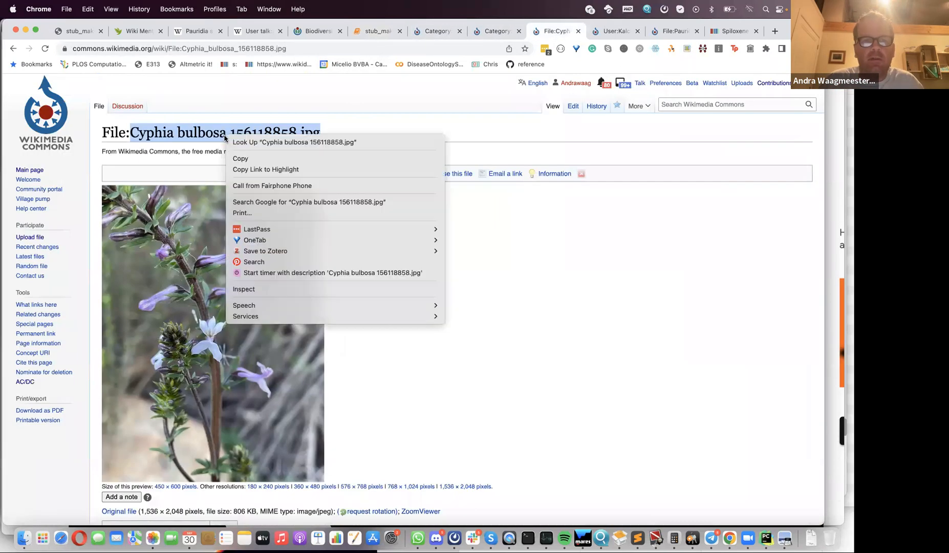
left_click(240, 159)
Step: Replace the Commons file name in the stub_maker notebook with Cyphia bulbosa 156118858.jpg and run the stub generation
left_click(429, 32)
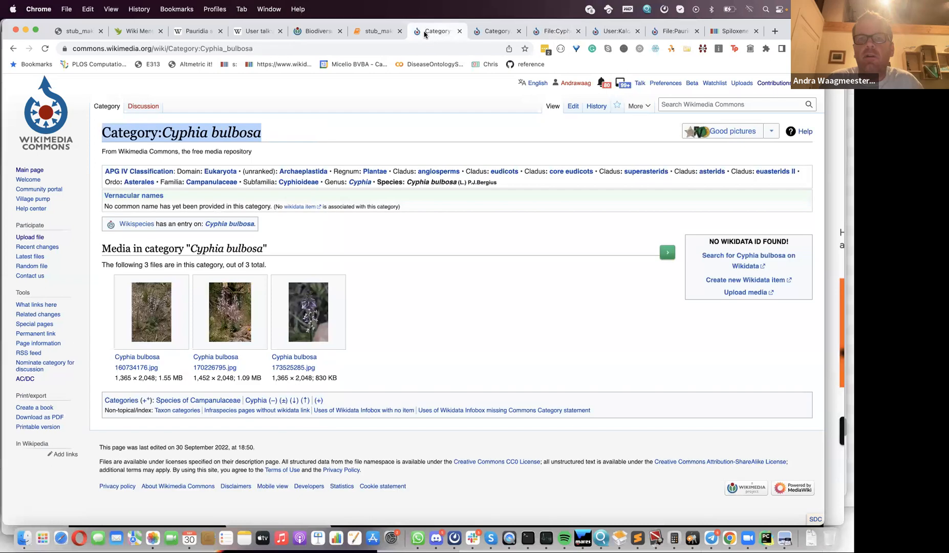
left_click(380, 32)
triple_click(287, 302)
key("BackSpace")
key("super+v")
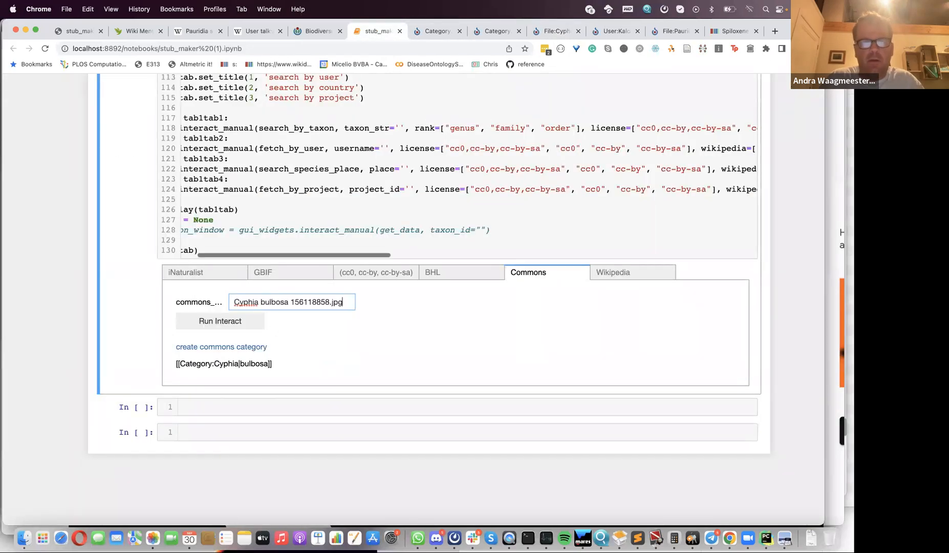
left_click(238, 324)
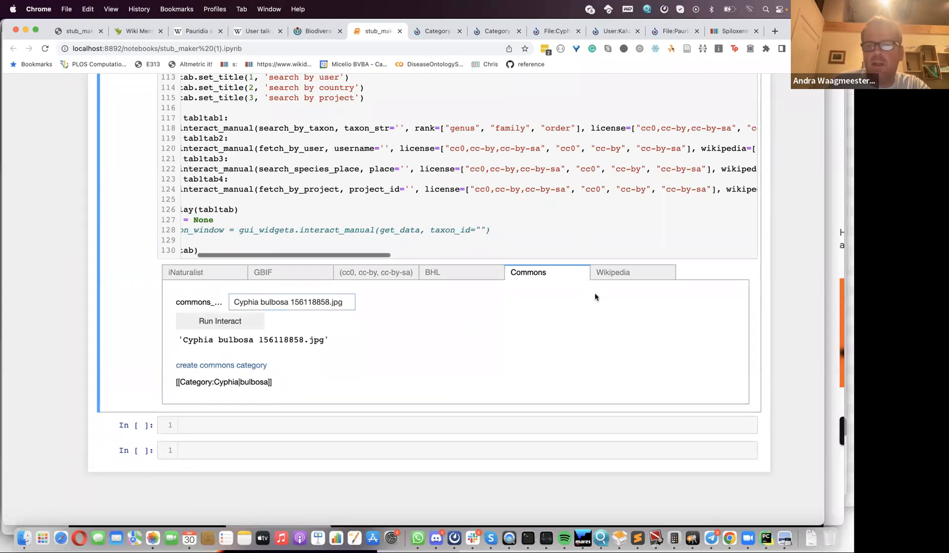
Step: Examine the generated Wikipedia stub text for Cyphia bulbosa, and bring up the Biodiversity Heritage Library (BHL) references
left_click(616, 271)
scroll(509, 337, "down", 5)
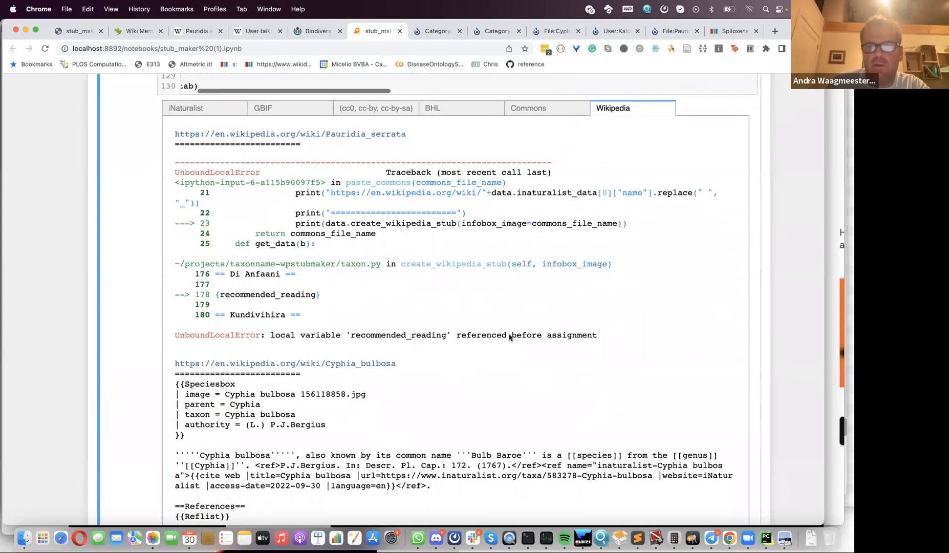
scroll(509, 337, "up", 3)
left_click(471, 189)
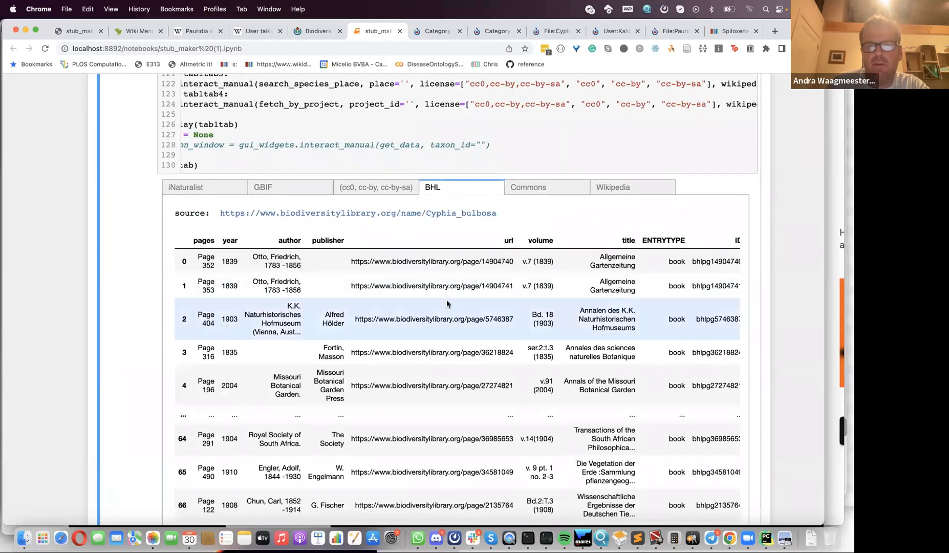
Step: Show the generated Wikipedia output for Cyphia bulbosa and copy its stub wikitext from {{Speciesbox through {{stub}}
left_click(615, 187)
scroll(513, 348, "down", 6)
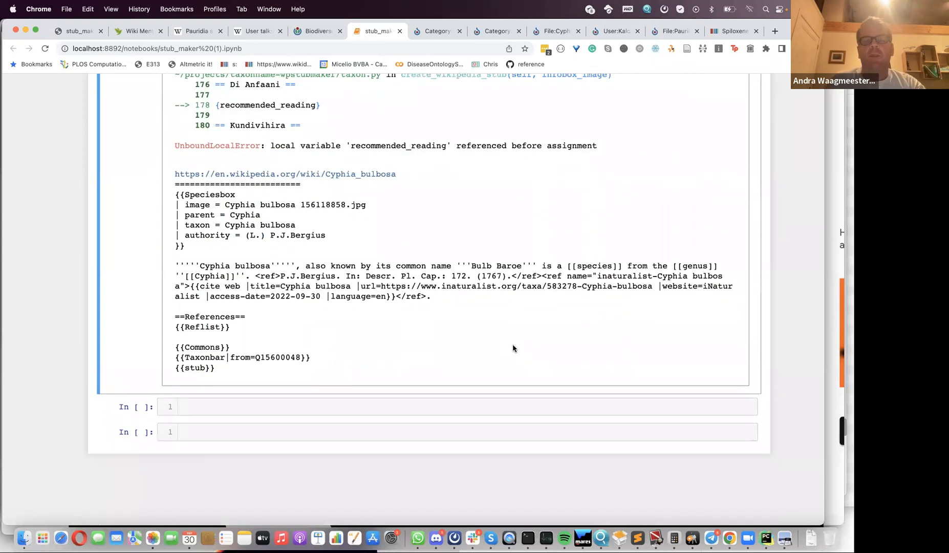
scroll(383, 353, "up", 5)
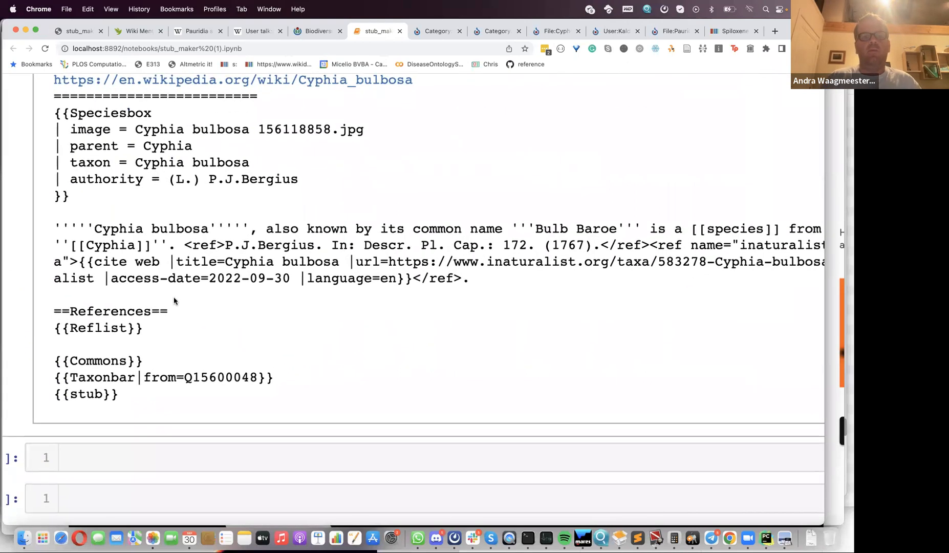
scroll(174, 298, "up", 1)
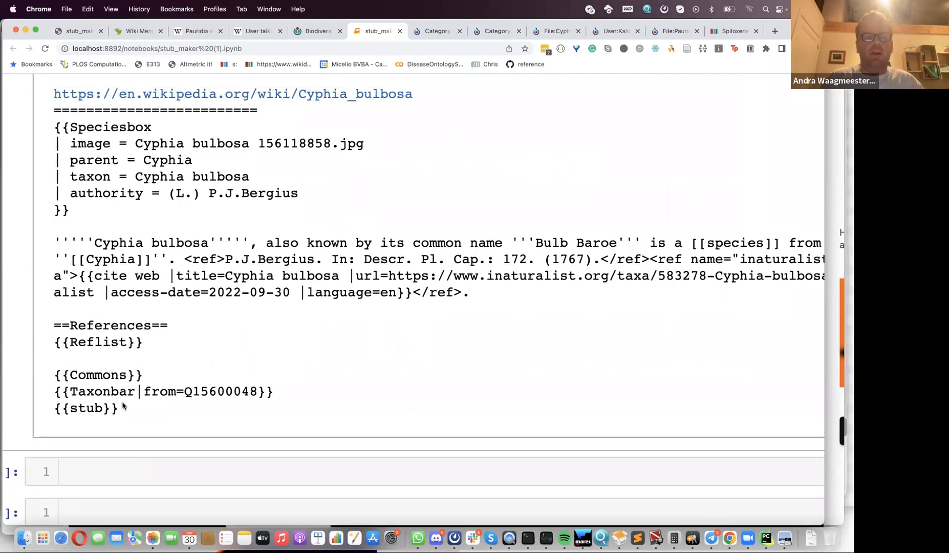
left_click_drag(120, 408, 45, 134)
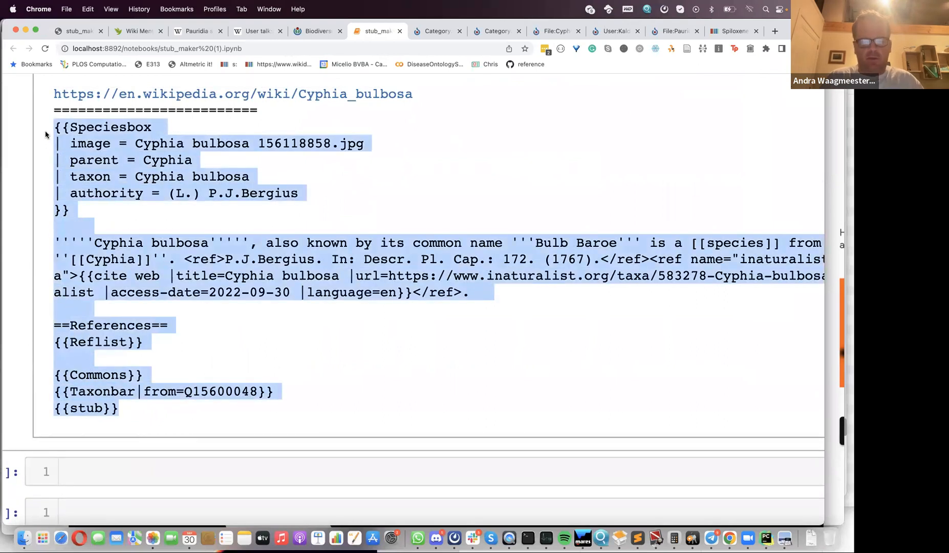
Step: Open the English Wikipedia page for Cyphia bulbosa in a new tab and start creating the article
left_click(136, 97, "super")
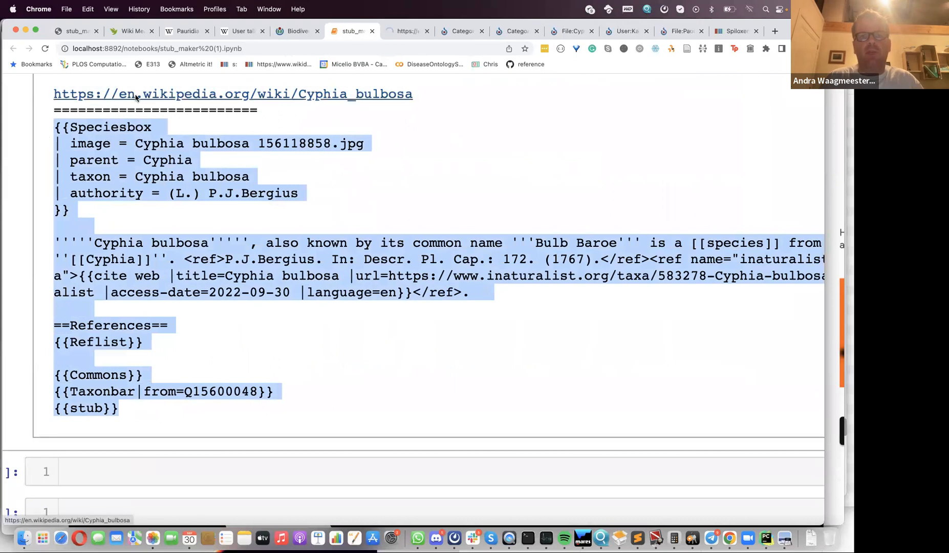
left_click(406, 31)
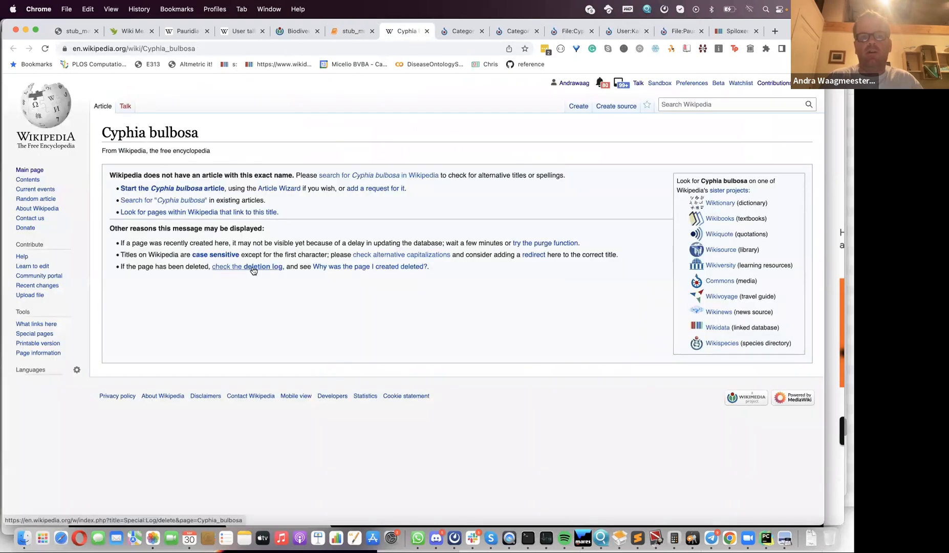
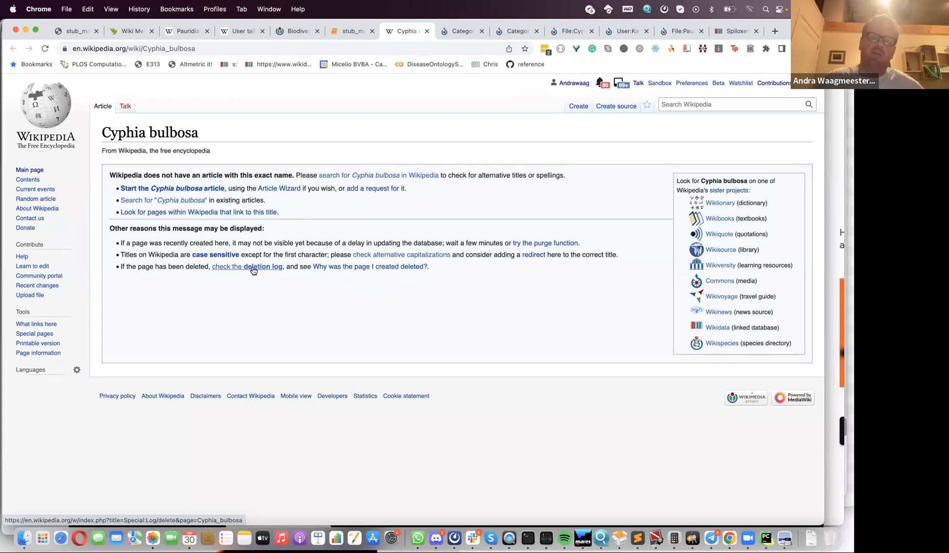
left_click(193, 194)
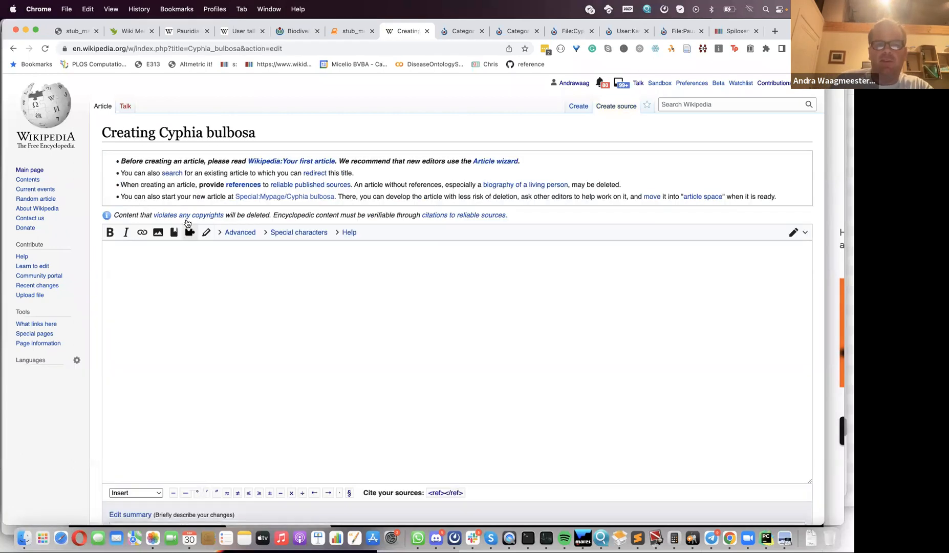
Step: Paste the copied Cyphia bulbosa stub wikitext into the new article's source and preview the page
scroll(172, 284, "down", 1)
left_click(164, 242)
type("{{Speciesbox | image = Cyphia bulbosa 156118858.jpg | parent = Cyphia | taxon = Cyphia bulbosa | authority = (L.) P.J.Bergius }}  '''''Cyphia bulbosa''''', also known by its common name '''Bulb Baroe''' is a [[species]] from the [[genus]] ''[[Cyphia]]''. <ref>P.J.Bergius. In: Descr. Pl. Cap.: 172. (1767).</ref><ref name=\"inaturalist-Cyphia bulbosa\">{{cite web |title=Cyphia bulbosa |url=https://www.inaturalist.org/taxa/583278-Cyphia-bulbosa |website=iNaturalist |access-date=2022-09-30 |language=en}}</ref>.  ==References== {{Reflist}}  {{Commons}} {{Taxonbar|from=Q15600048}} {{stub}}")
scroll(172, 287, "down", 1)
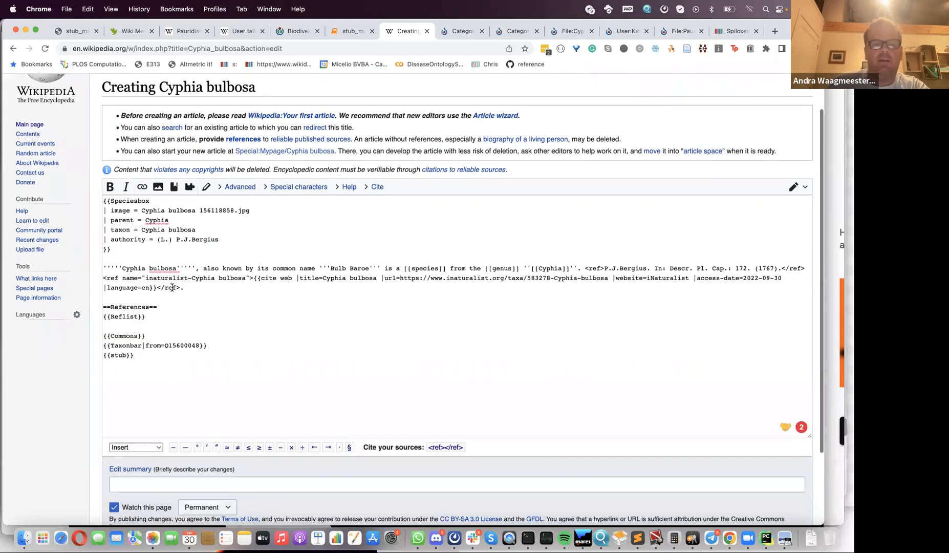
scroll(172, 287, "down", 3)
left_click(191, 448)
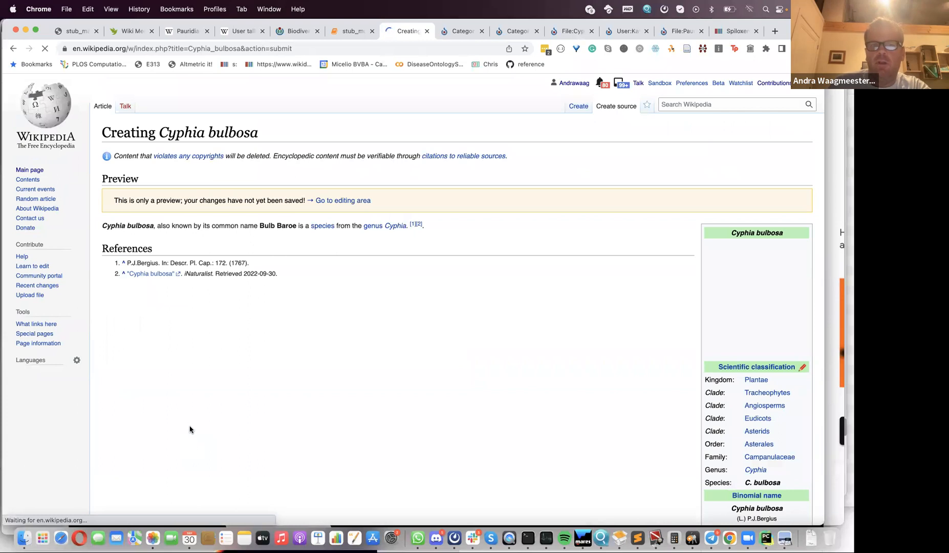
Step: Examine the previewed article's lead sentence, references, infobox image and classification, taxon identifiers and stub notice
scroll(190, 418, "down", 10)
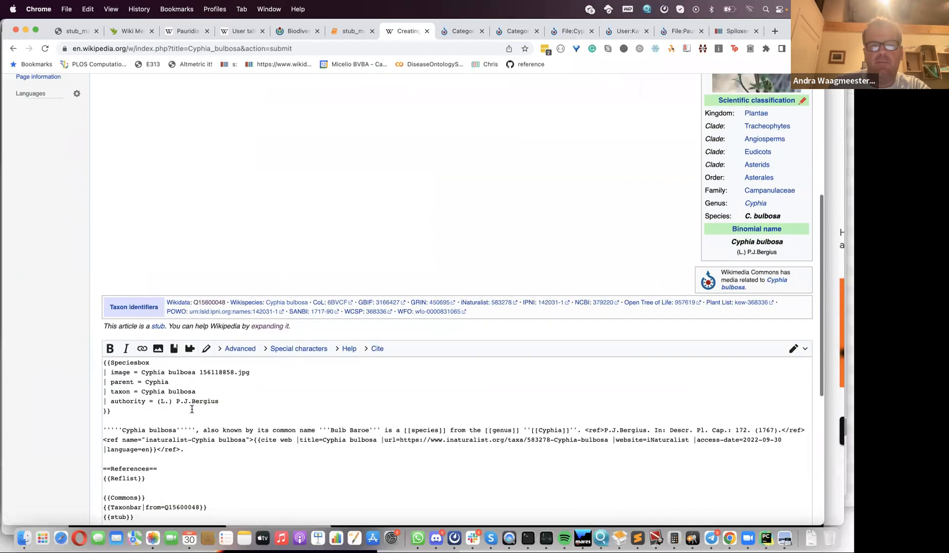
scroll(192, 409, "up", 8)
scroll(179, 346, "up", 2)
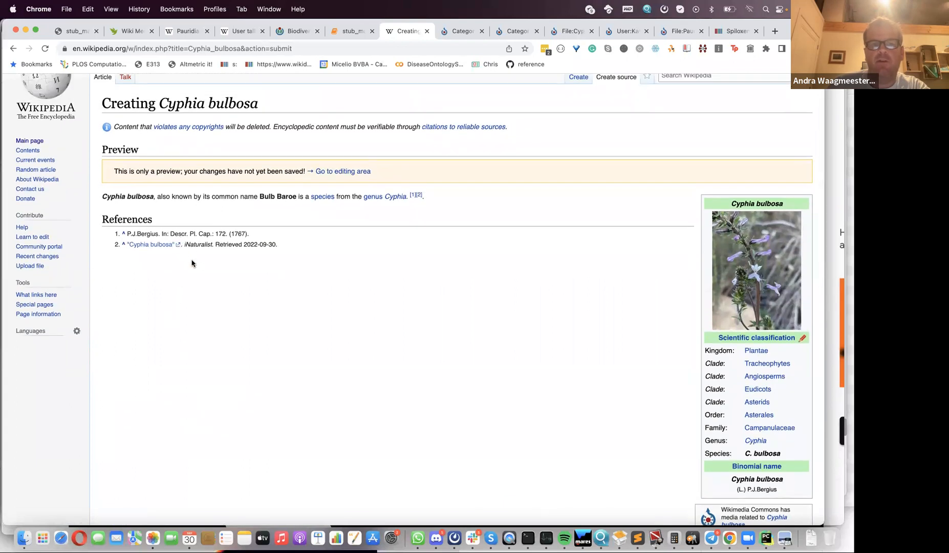
scroll(307, 251, "up", 1)
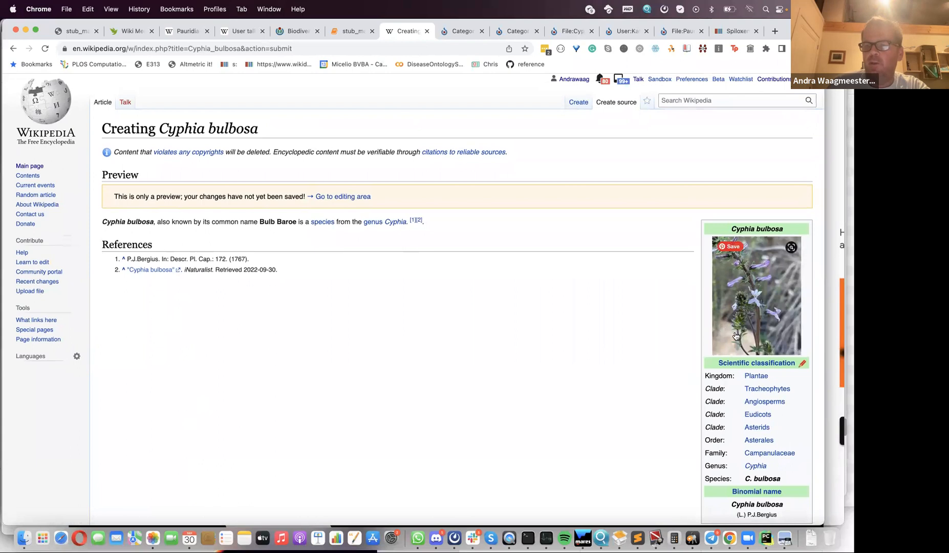
scroll(736, 335, "down", 5)
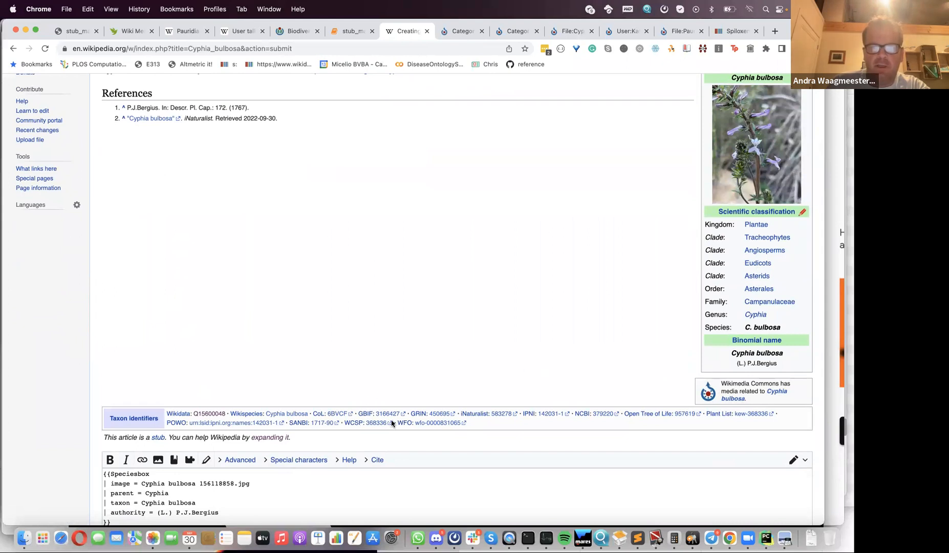
scroll(136, 423, "down", 2)
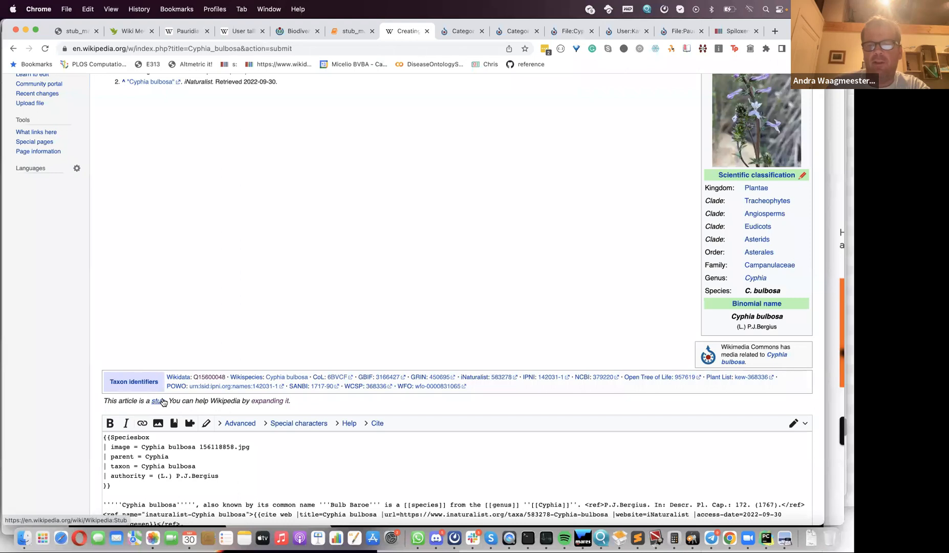
scroll(162, 403, "down", 1)
scroll(162, 402, "down", 3)
Step: Delete the iNaturalist reference that follows the P.J.Bergius reference in the article source
scroll(163, 399, "down", 3)
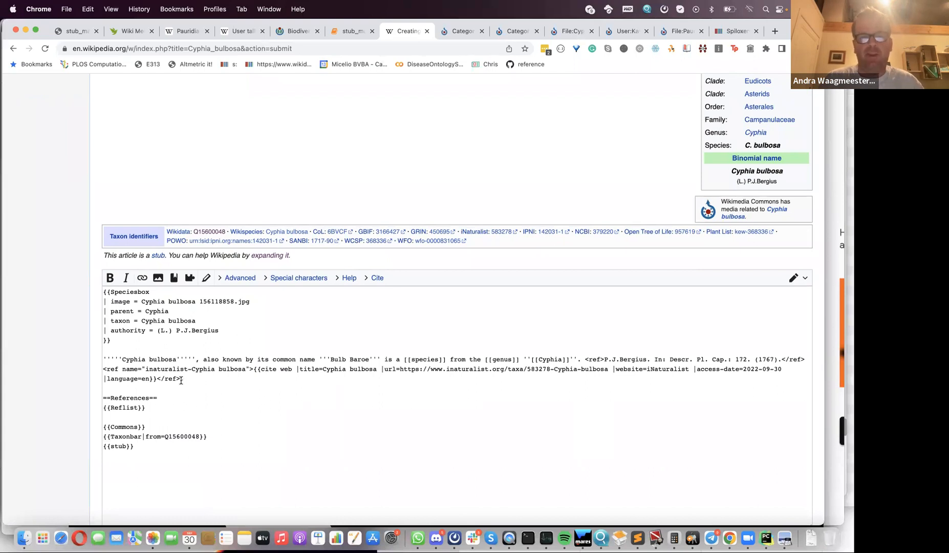
left_click_drag(182, 379, 98, 369)
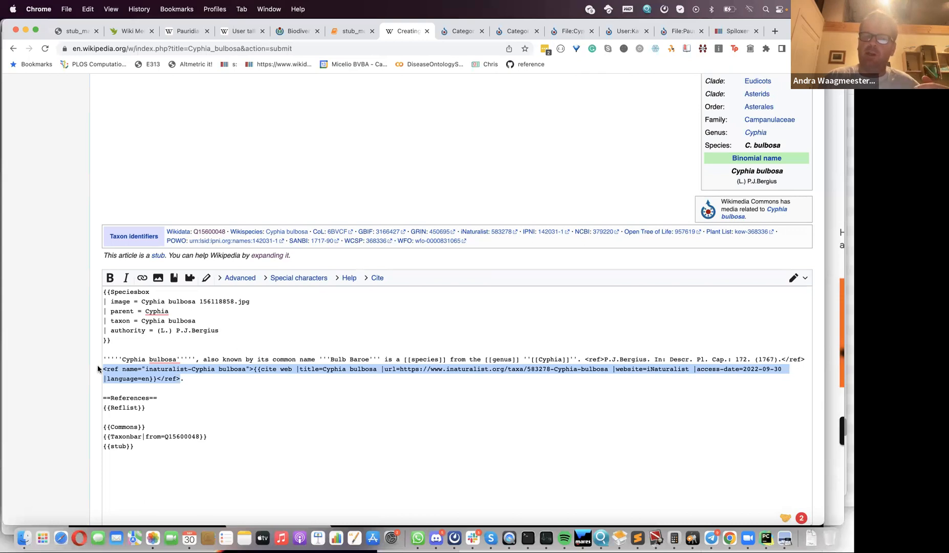
key("BackSpace")
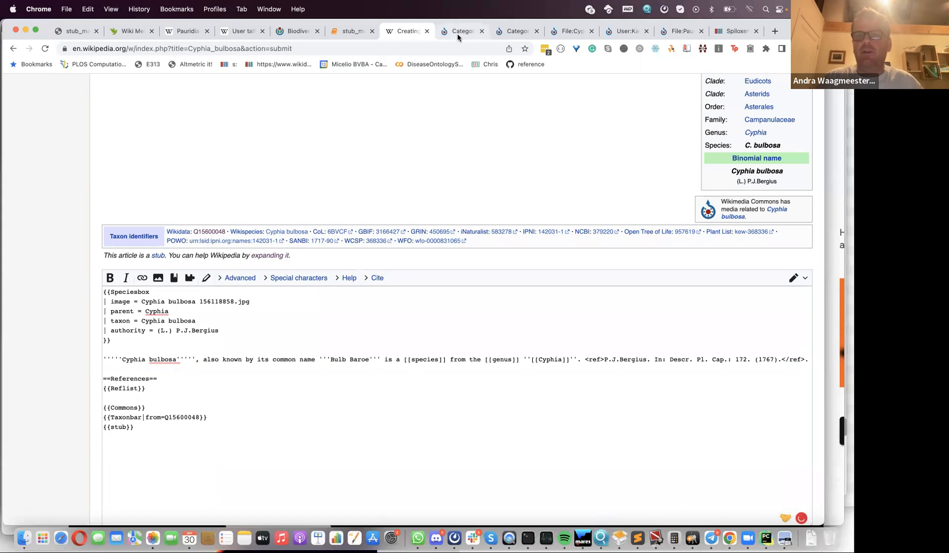
Step: Load Google Scholar in the browser tab showing the Commons category for Cyphia bulbosa
key("ctrl+Tab")
left_click(326, 48)
type("schola")
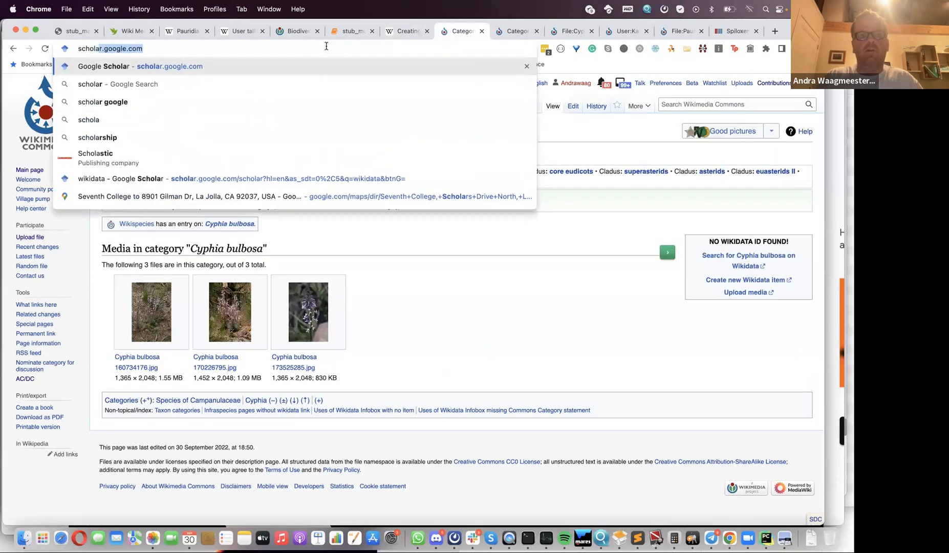
key("Return")
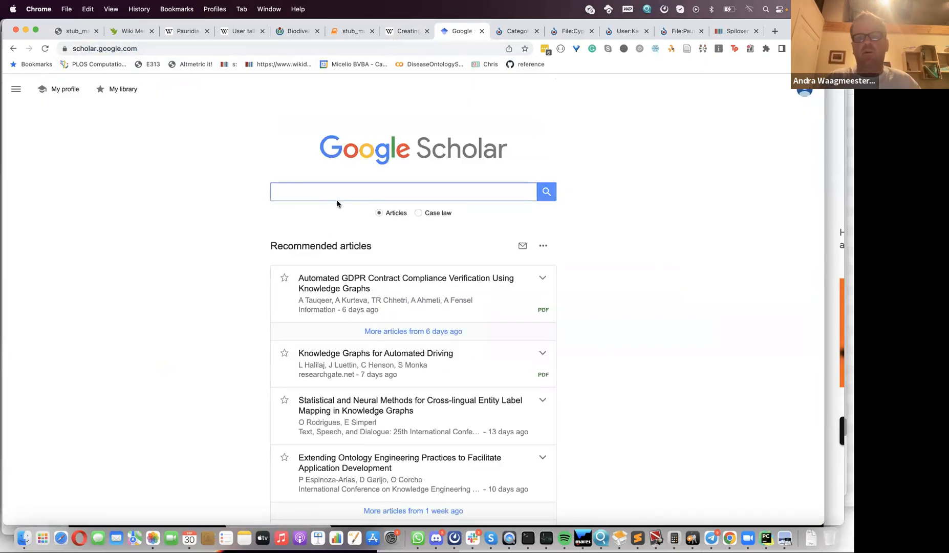
Step: Copy the species name Cyphia bulbosa from the article draft and search Google Scholar for it
left_click(402, 32)
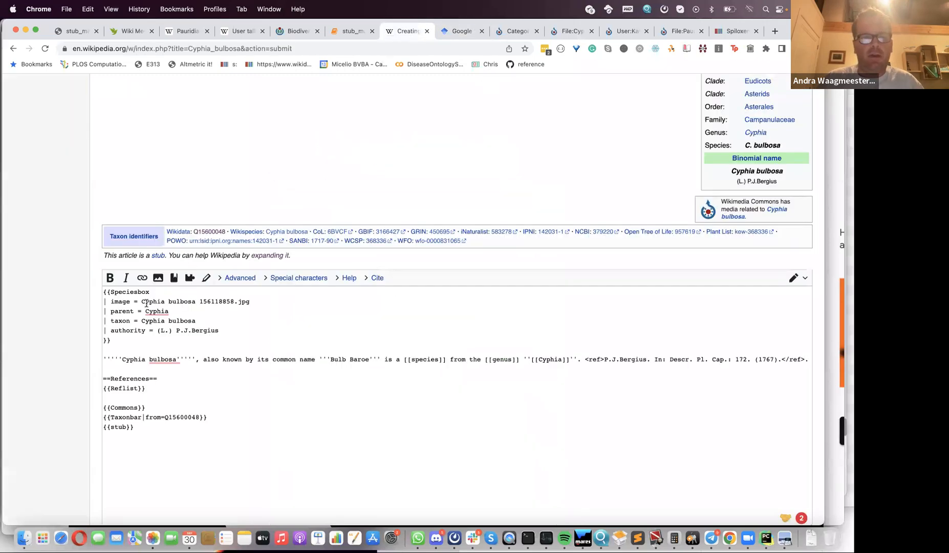
left_click_drag(142, 301, 191, 303)
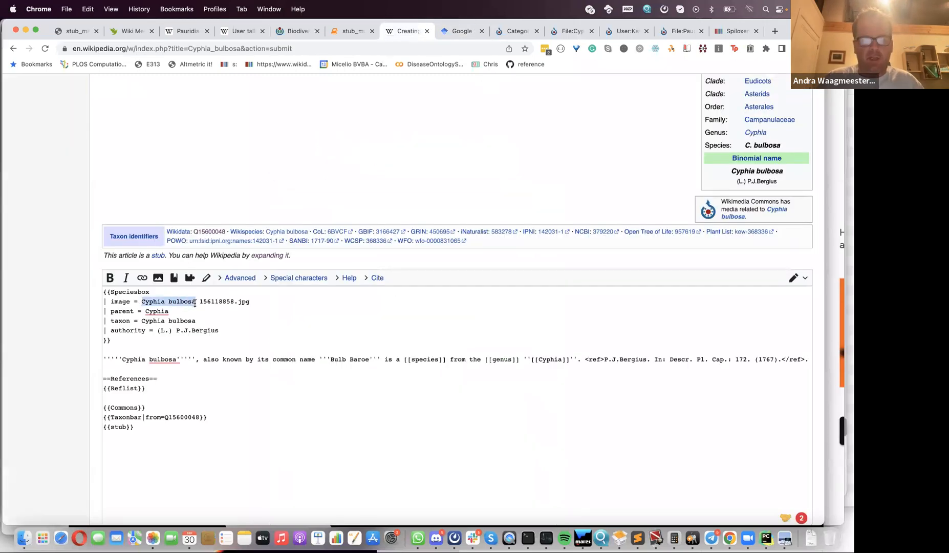
left_click(515, 31)
left_click(460, 31)
left_click(297, 195)
type("Cyphia bulbosa")
key("Return")
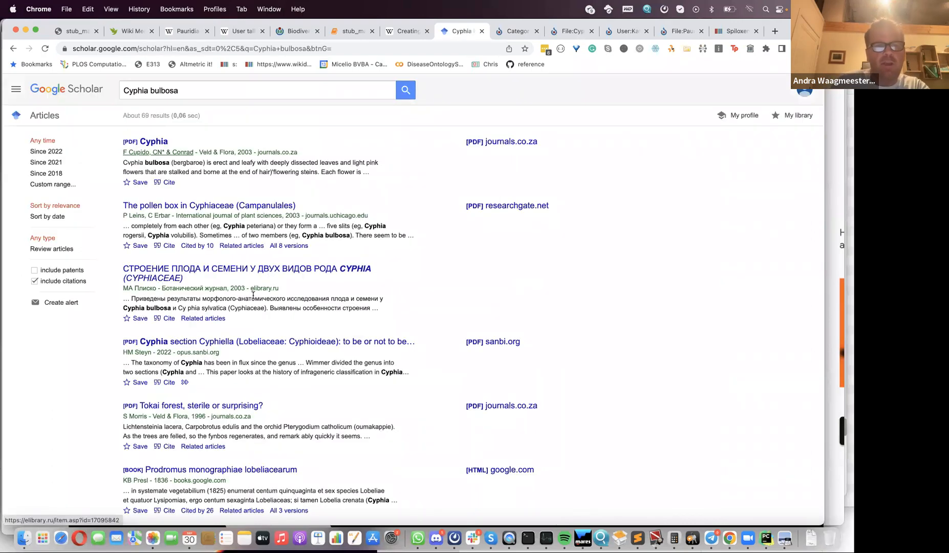
Step: Browse the Scholar results, open the article on pollen and reproductive morphology of Rhigiophyllum and Siphocodo, and accept the site's cookies
scroll(253, 296, "down", 2)
scroll(253, 295, "down", 5)
scroll(253, 295, "down", 4)
scroll(255, 300, "down", 5)
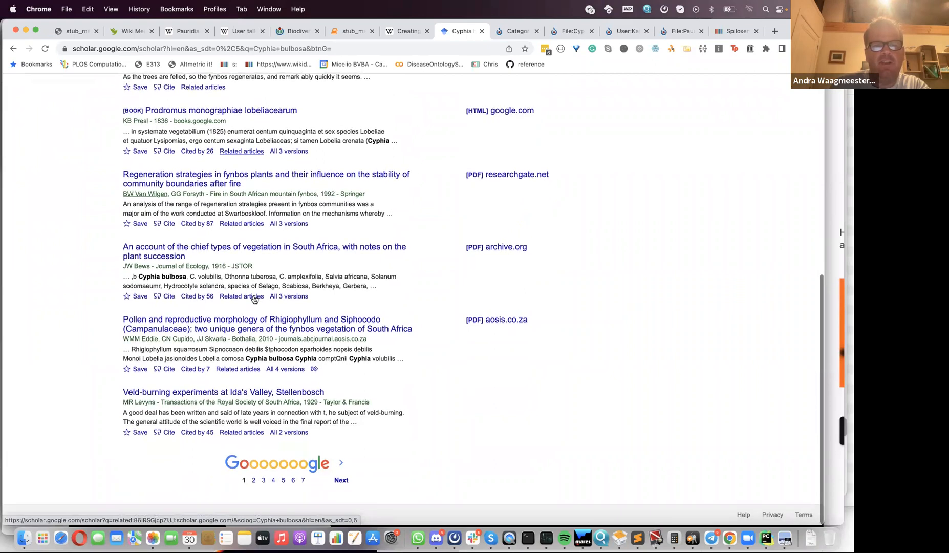
scroll(254, 300, "up", 5)
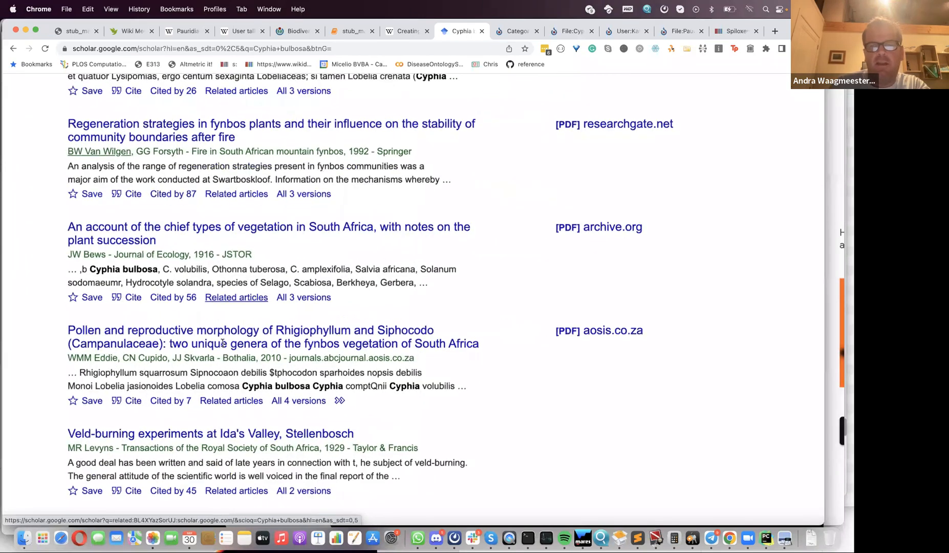
scroll(222, 342, "down", 2)
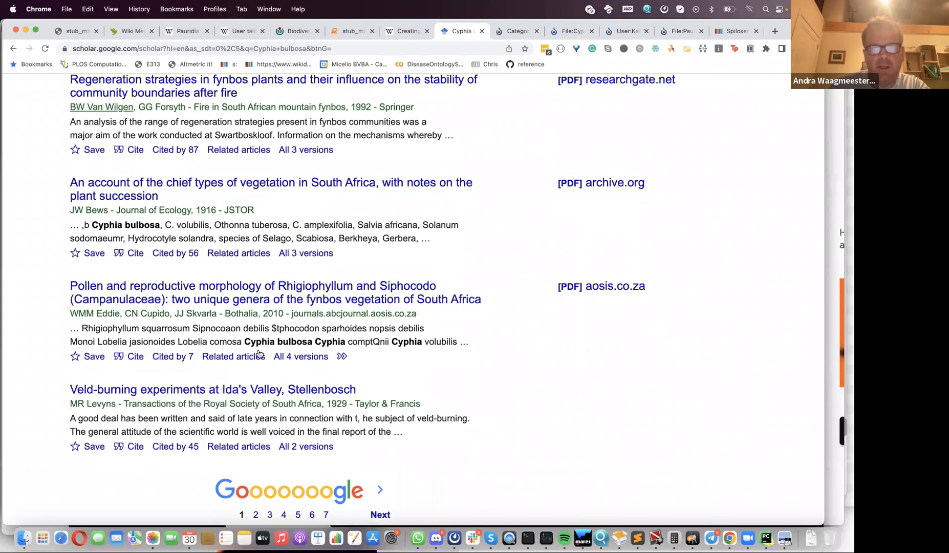
left_click(204, 300)
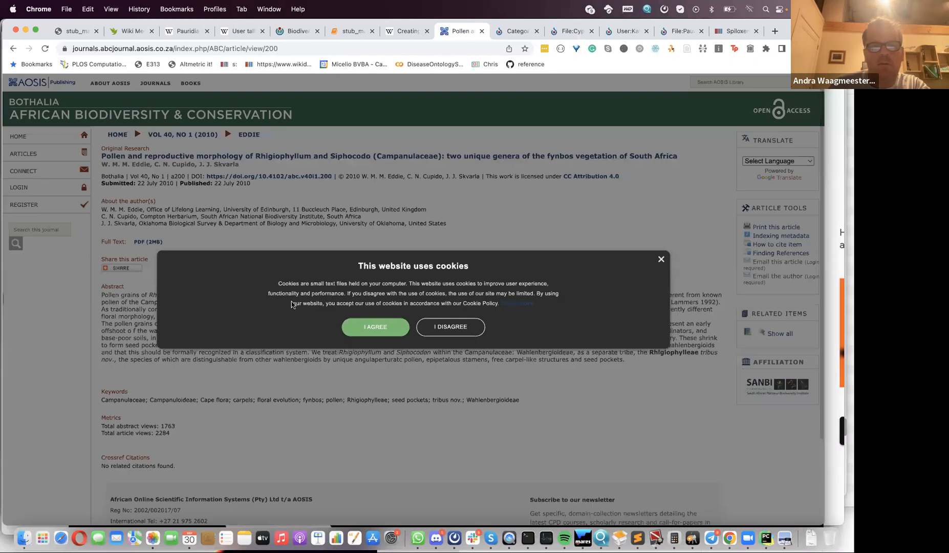
left_click(364, 328)
Step: Examine the article page's licence, abstract, keywords and metrics as a possible source for Cyphia bulbosa
scroll(264, 328, "down", 1)
scroll(264, 327, "down", 1)
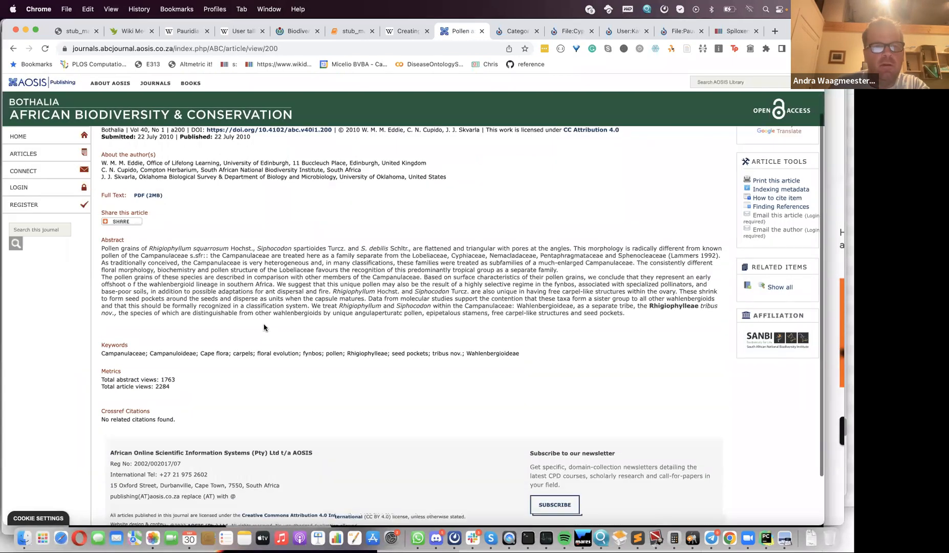
scroll(264, 328, "up", 3)
scroll(334, 272, "right", 1)
scroll(334, 273, "down", 5)
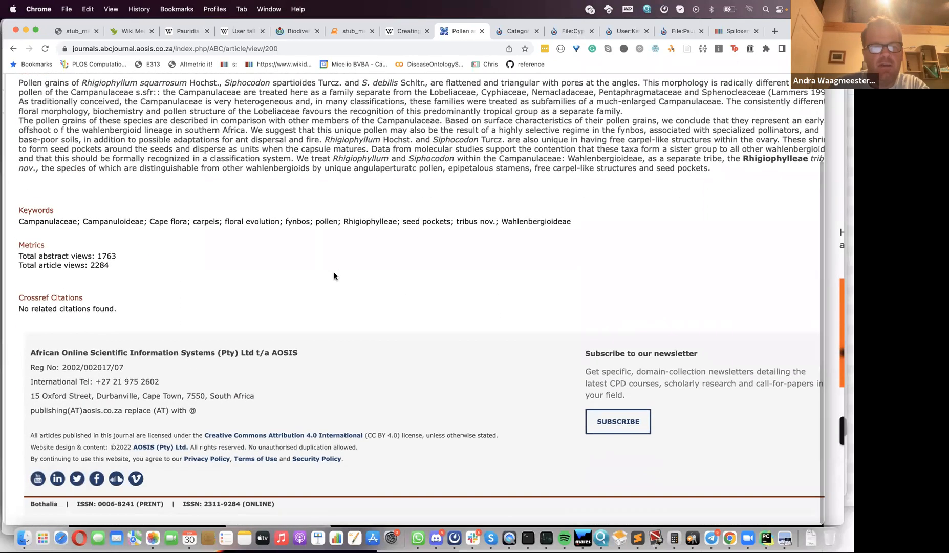
scroll(334, 276, "up", 1)
scroll(334, 276, "up", 6)
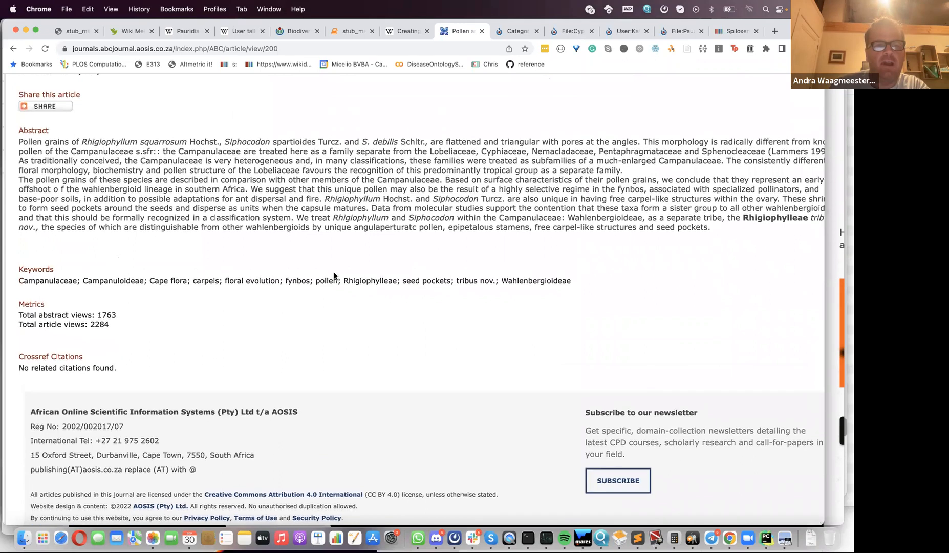
scroll(334, 273, "down", 5)
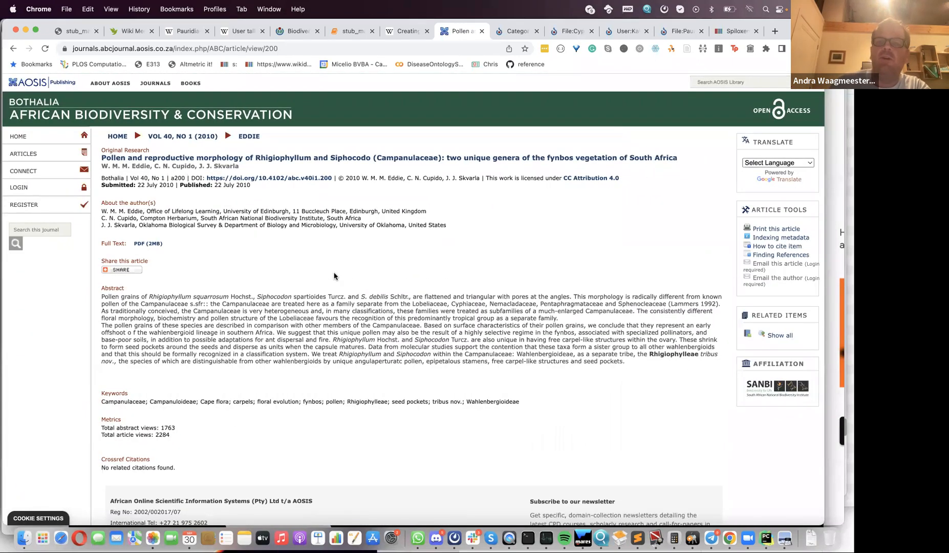
Step: Return from the stub maker notebook to the Cyphia bulbosa draft on Wikipedia, publish the page and look over the live article
left_click(353, 31)
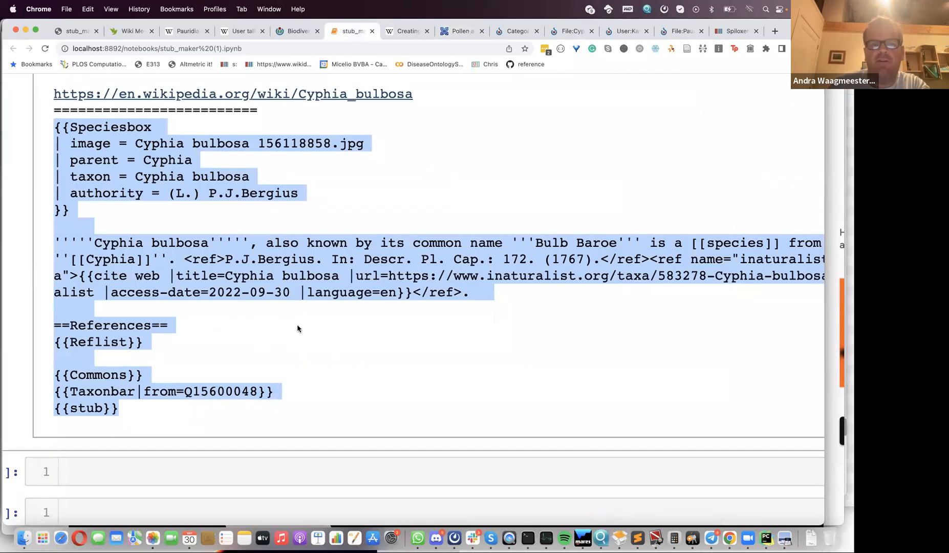
key("super+minus")
key("super+minus")
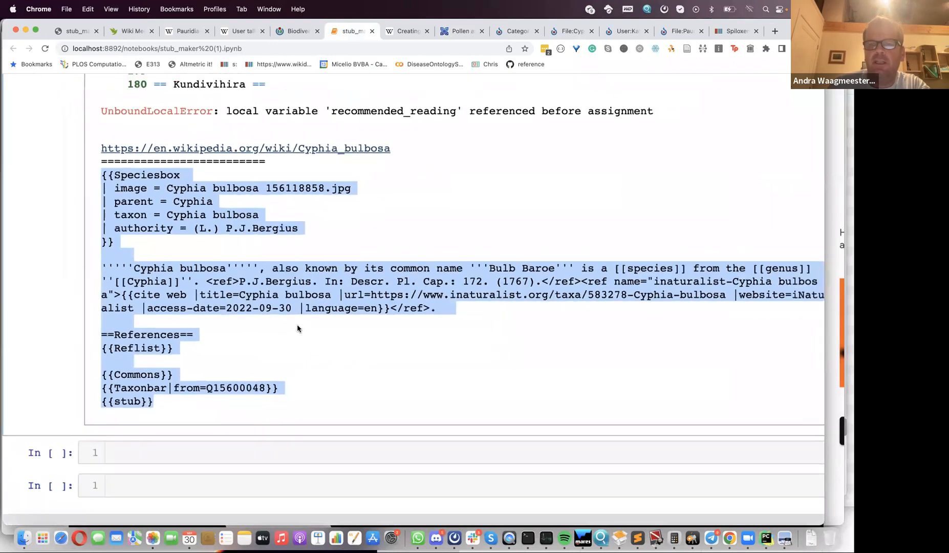
left_click(391, 31)
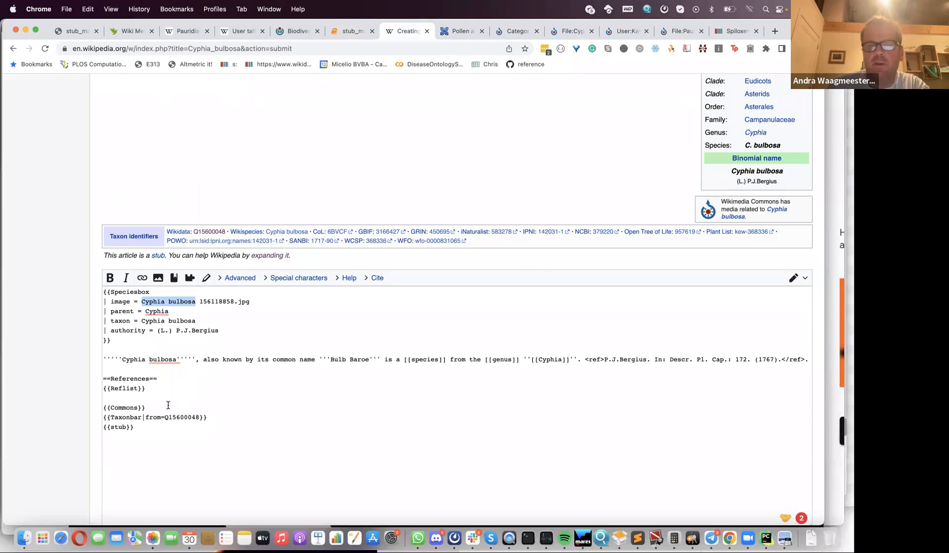
scroll(130, 403, "down", 5)
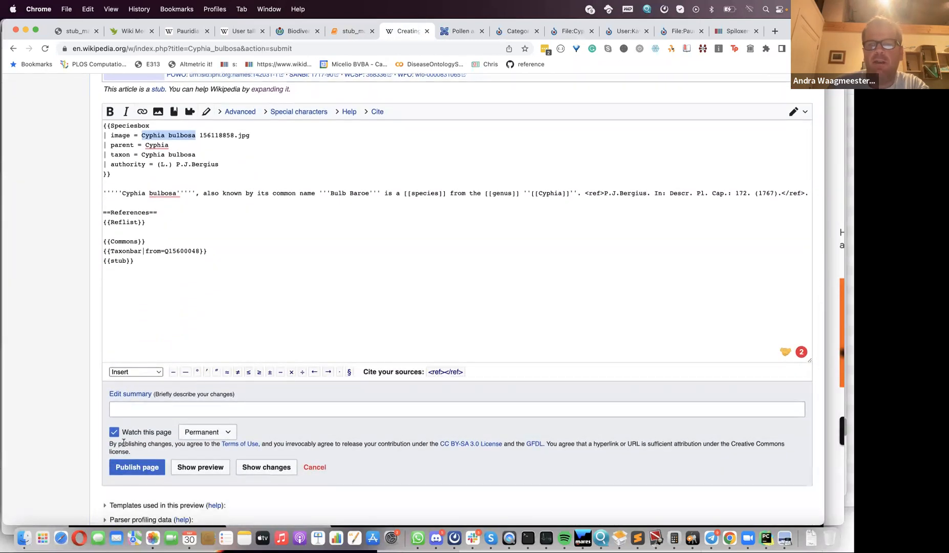
left_click(124, 472)
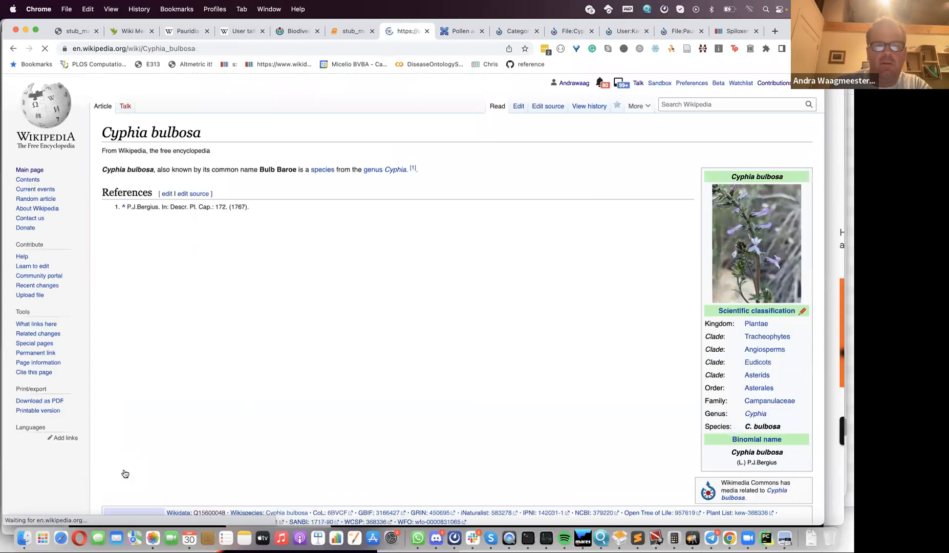
scroll(125, 474, "down", 5)
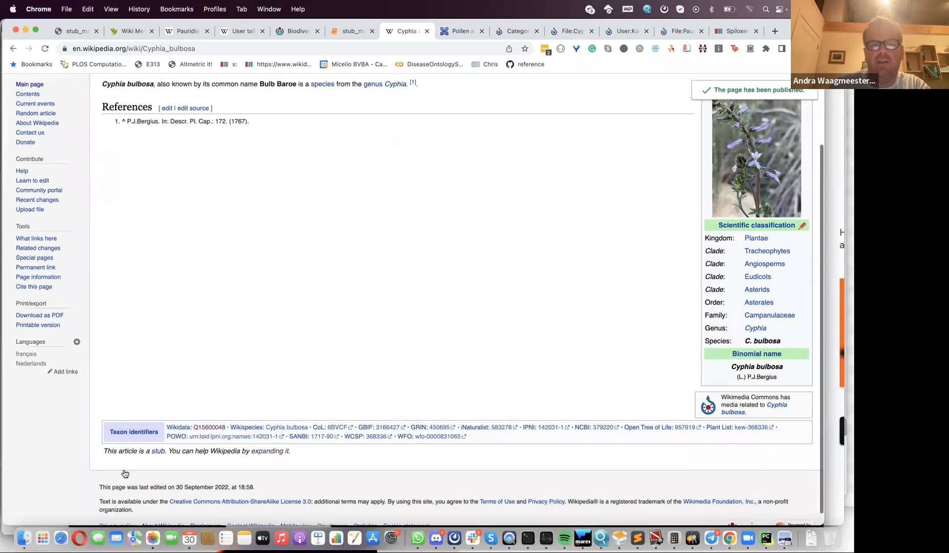
scroll(143, 437, "up", 5)
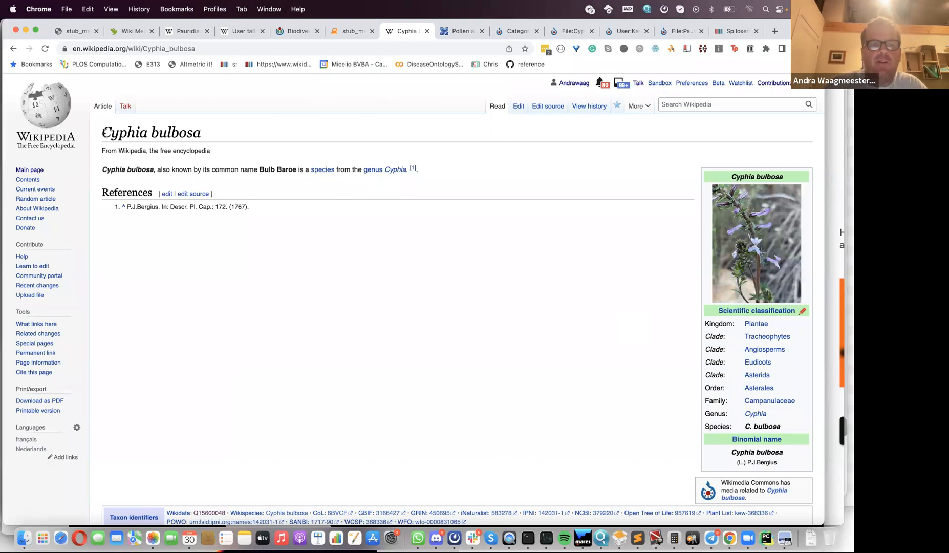
Step: Copy the title Cyphia bulbosa from the published article and search Google for it in place of the Bothalia journal page
left_click_drag(104, 134, 199, 134)
key("super+c")
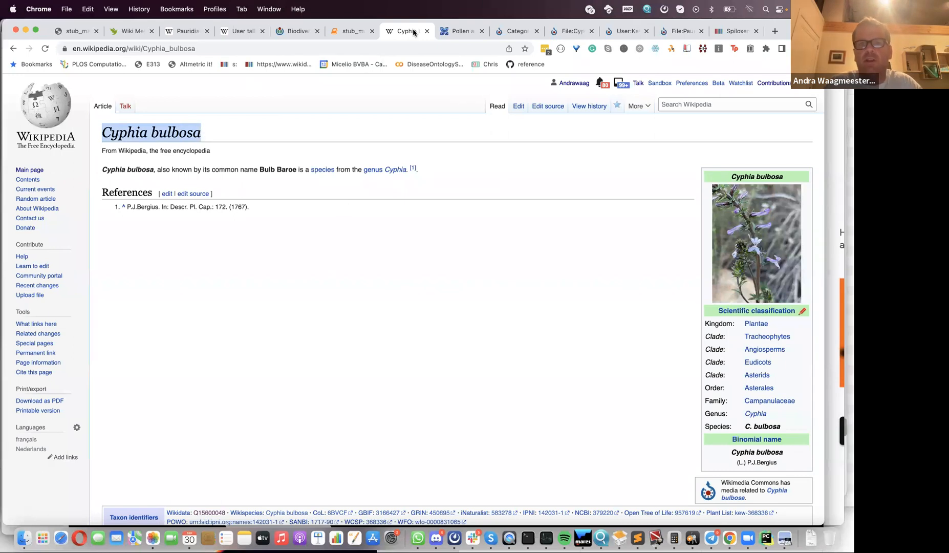
left_click(454, 32)
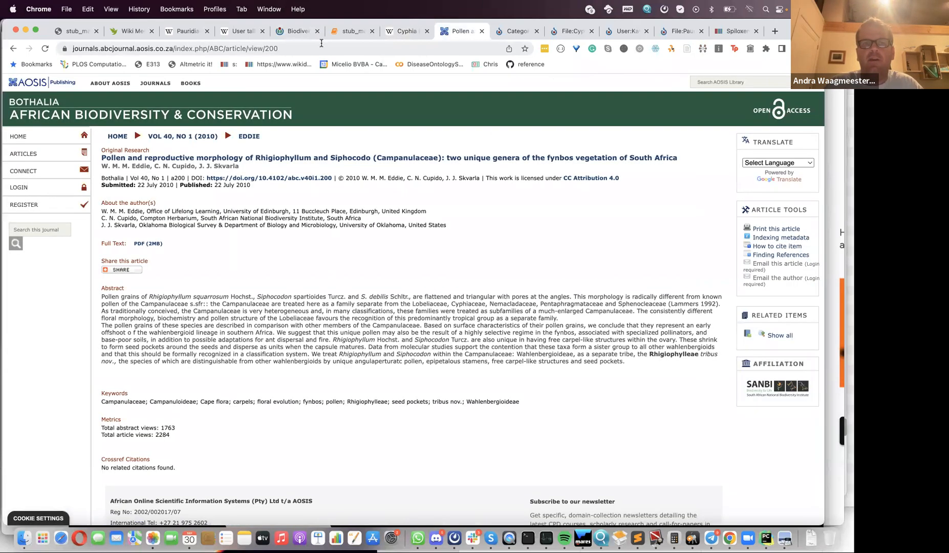
left_click(322, 43)
type("google.com")
key("Return")
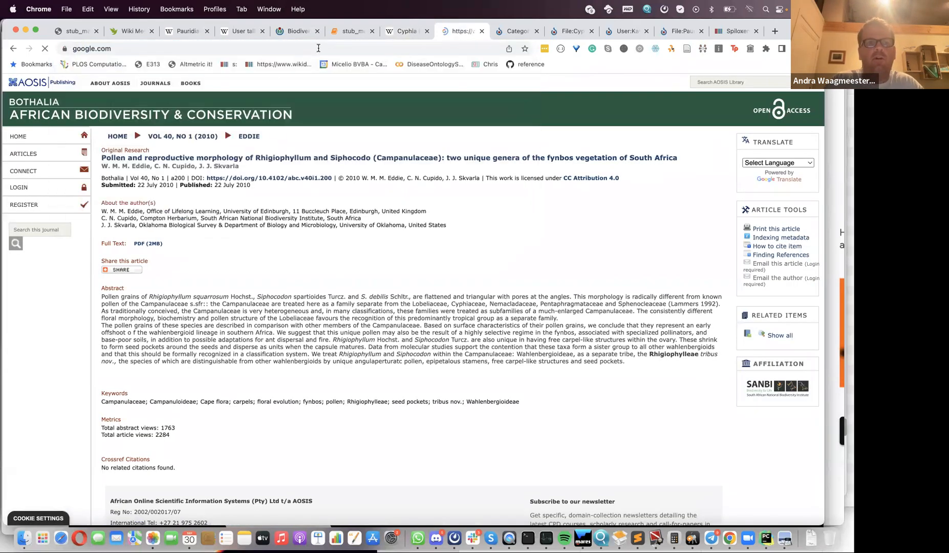
left_click(305, 271)
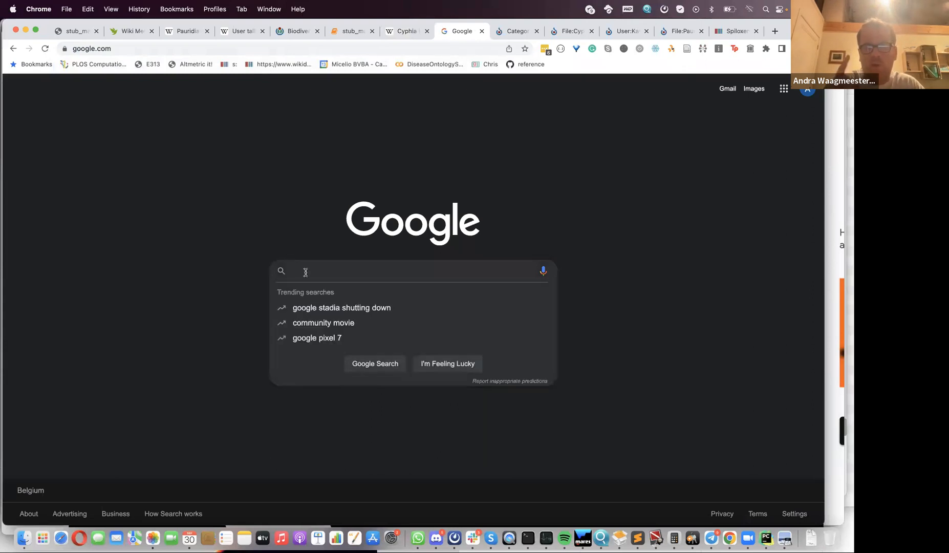
key("super+v")
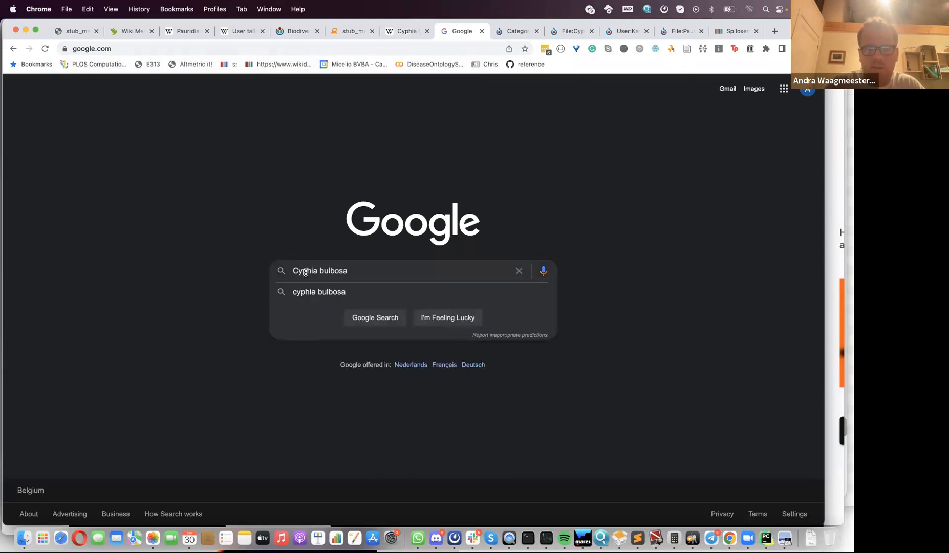
key("Return")
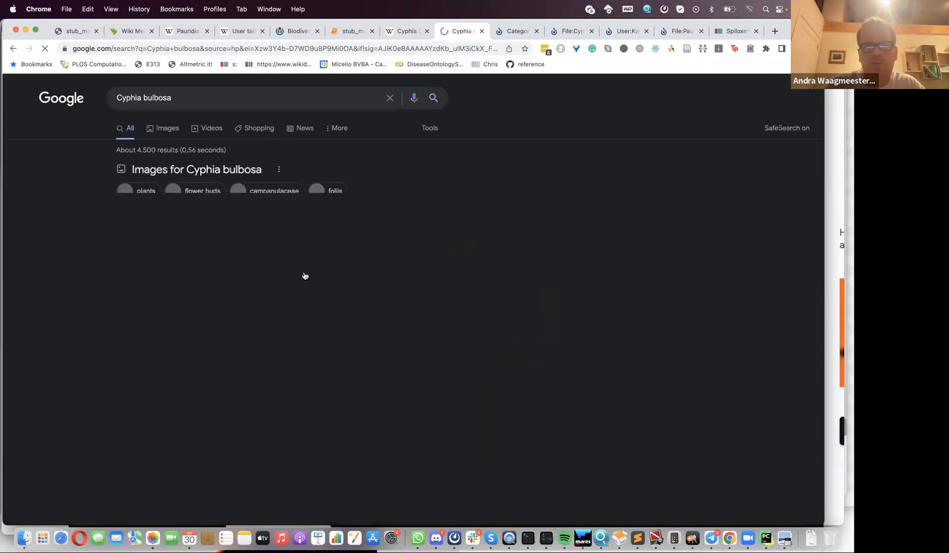
Step: Examine the Google results for further sources on Cyphia bulbosa and return to the published Wikipedia article
scroll(185, 323, "down", 5)
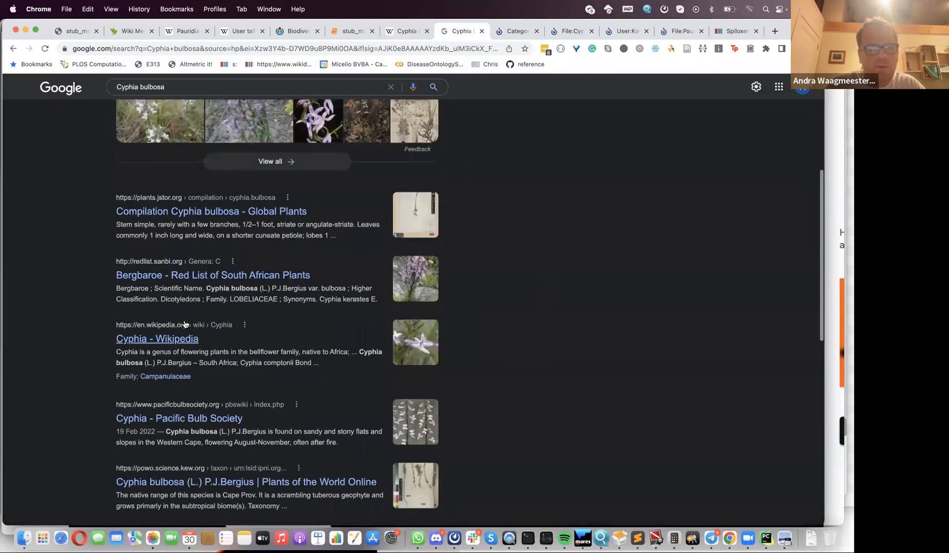
scroll(186, 325, "up", 3)
scroll(154, 362, "down", 1)
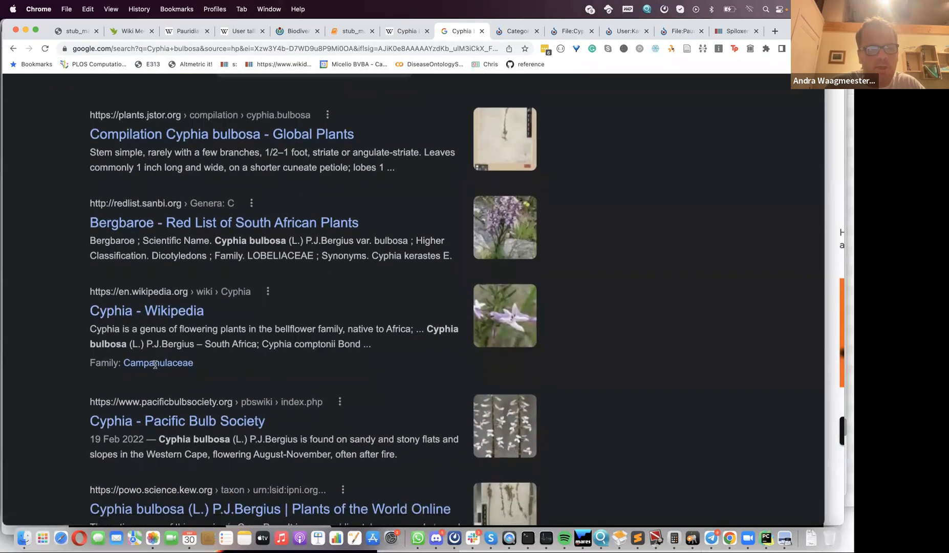
scroll(148, 353, "up", 1)
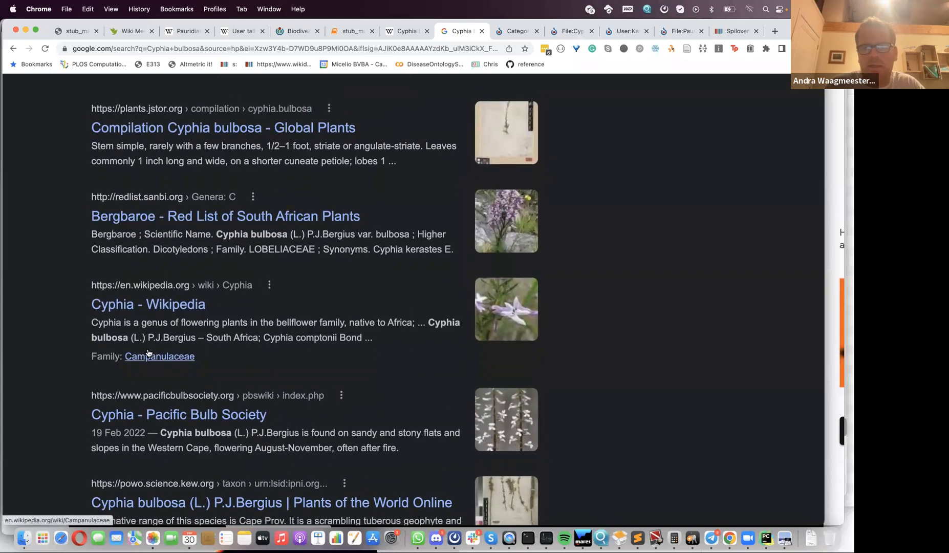
scroll(122, 343, "down", 1)
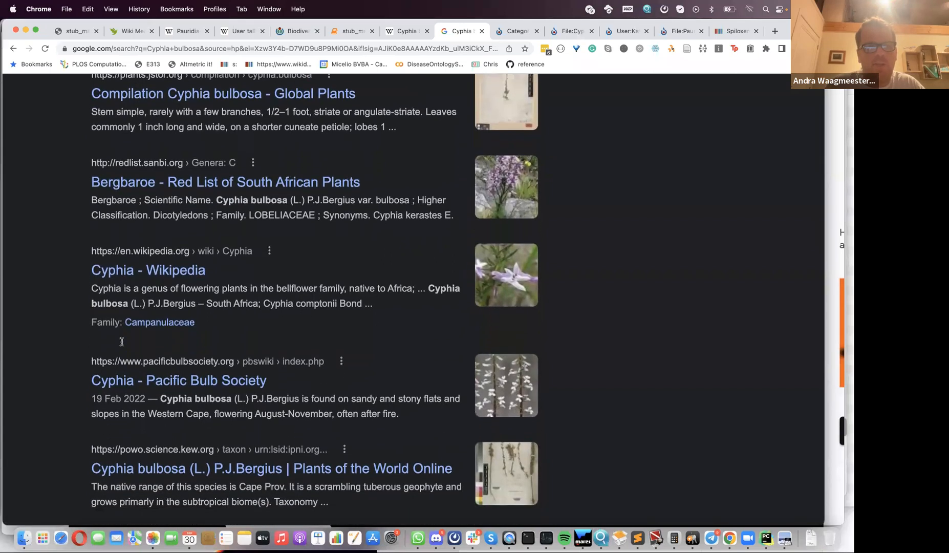
scroll(110, 355, "down", 3)
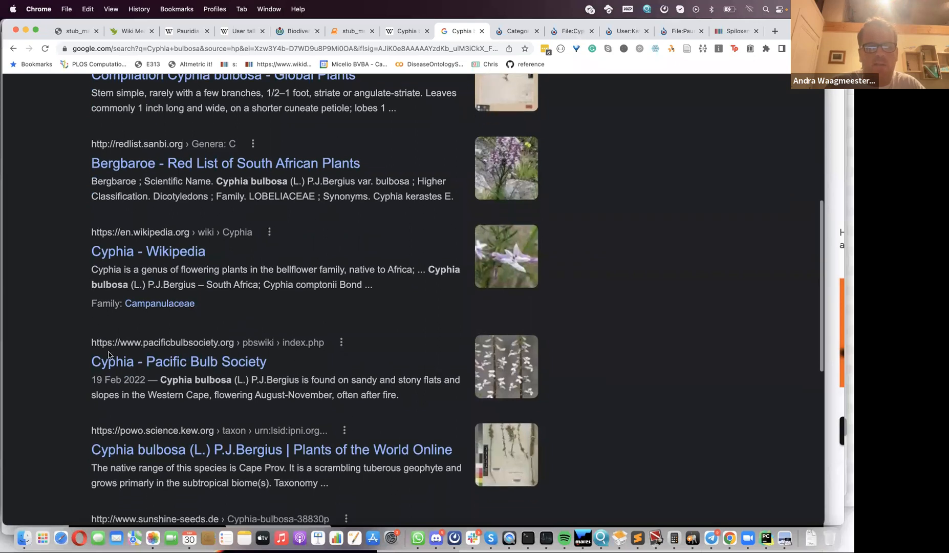
scroll(164, 217, "up", 5)
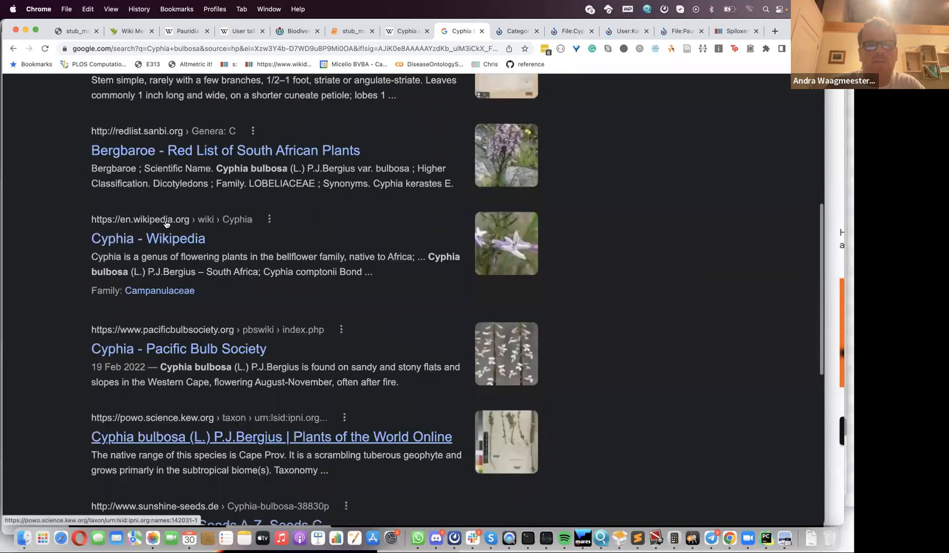
scroll(164, 216, "up", 10)
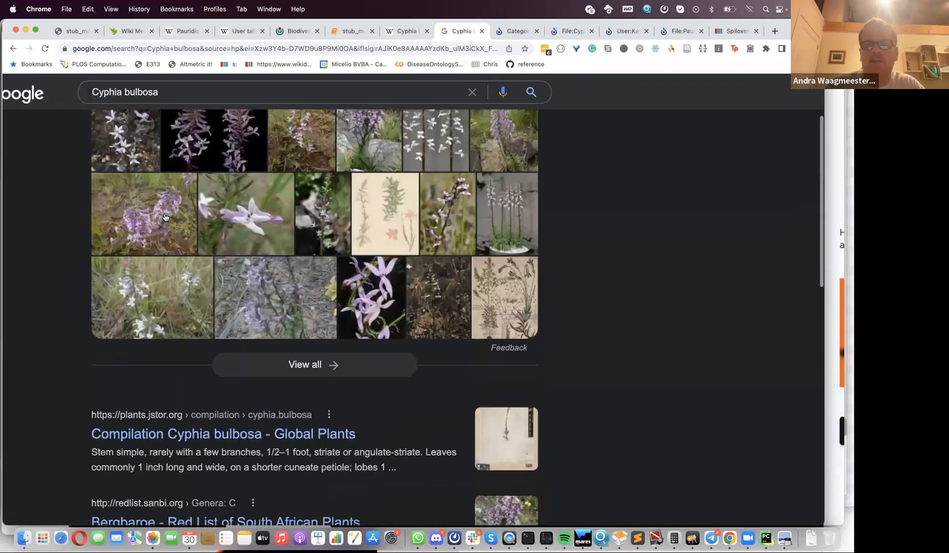
left_click(405, 31)
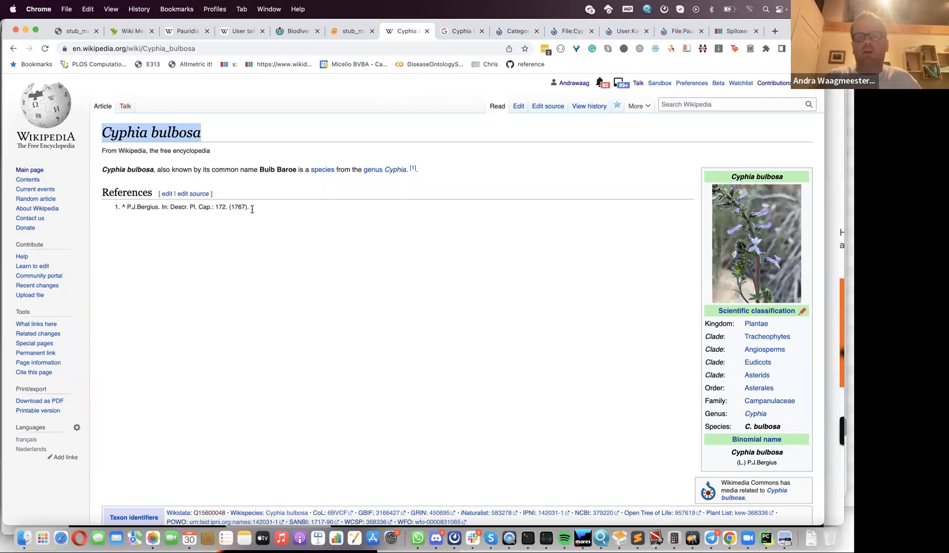
Step: Review the generated Cyphia bulbosa wikitext and the error traceback above it in the stub maker notebook
left_click(341, 34)
scroll(260, 302, "up", 2)
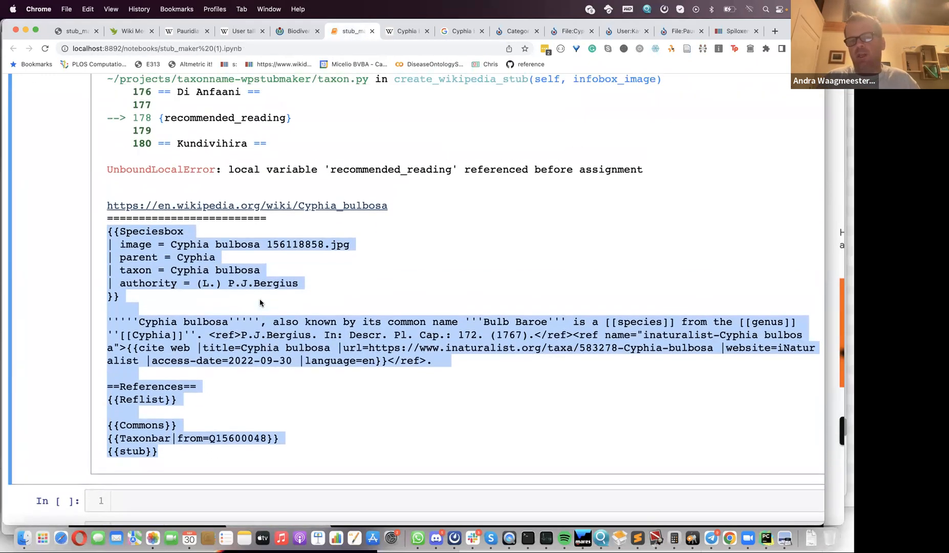
scroll(260, 302, "up", 10)
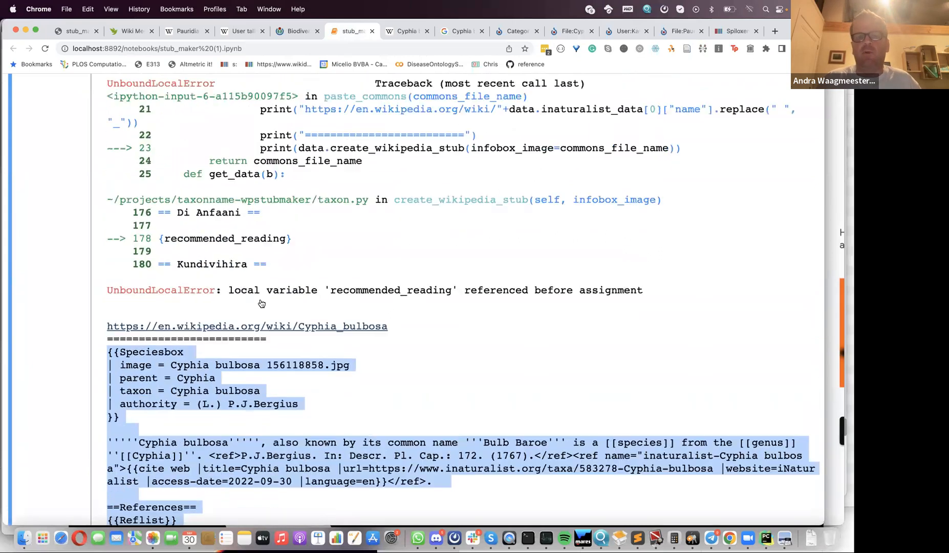
scroll(260, 302, "down", 5)
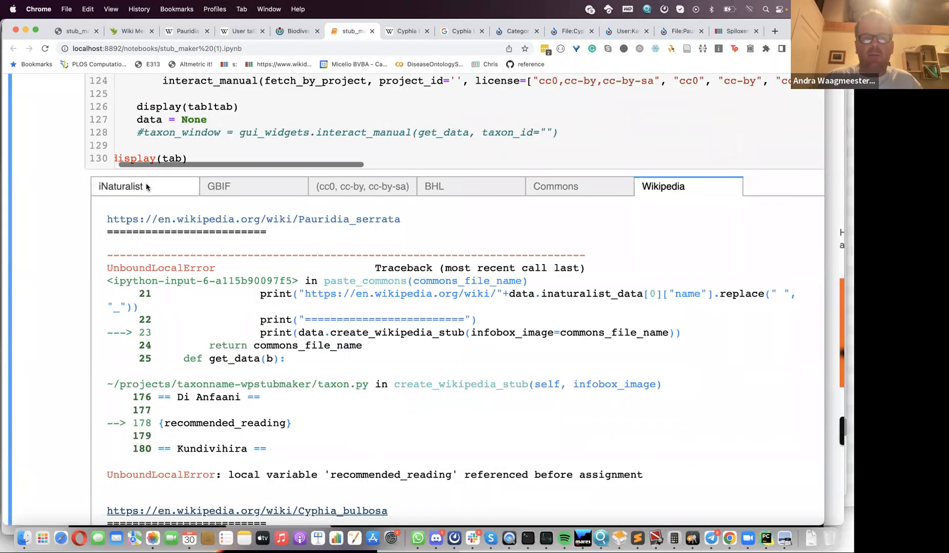
Step: Look through the notebook's iNaturalist searches by taxon, user, country and project, and browse the species found for the project
left_click(121, 188)
scroll(73, 316, "down", 1)
scroll(73, 316, "down", 1)
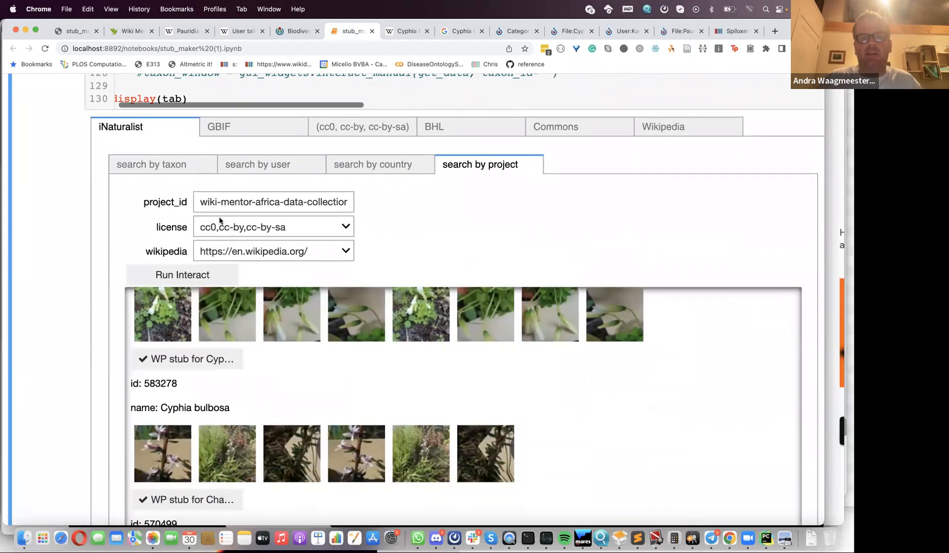
left_click(164, 173)
left_click(259, 170)
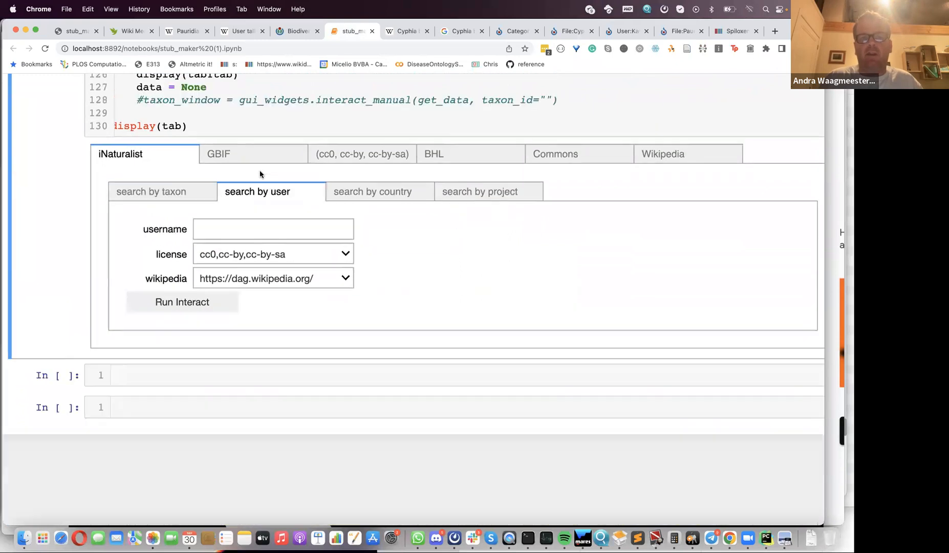
left_click(354, 191)
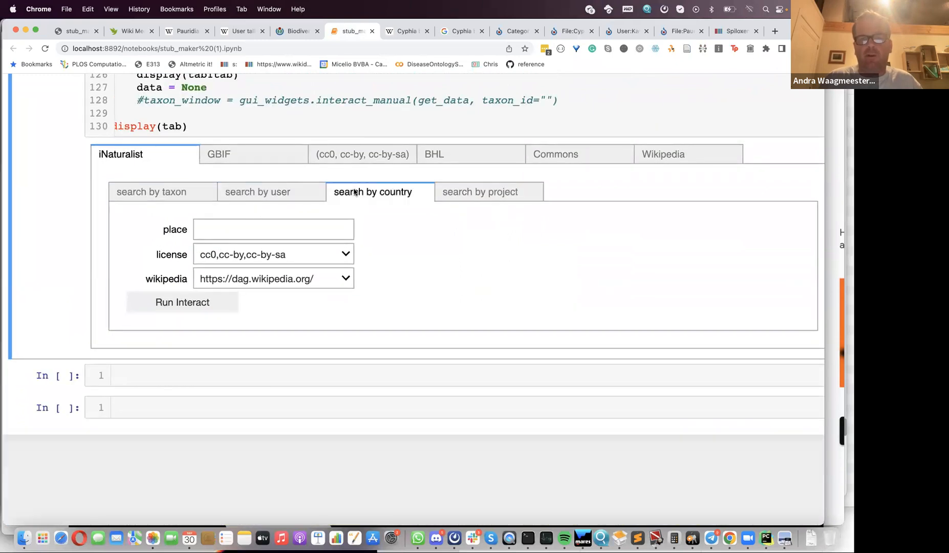
left_click(467, 197)
scroll(392, 235, "down", 1)
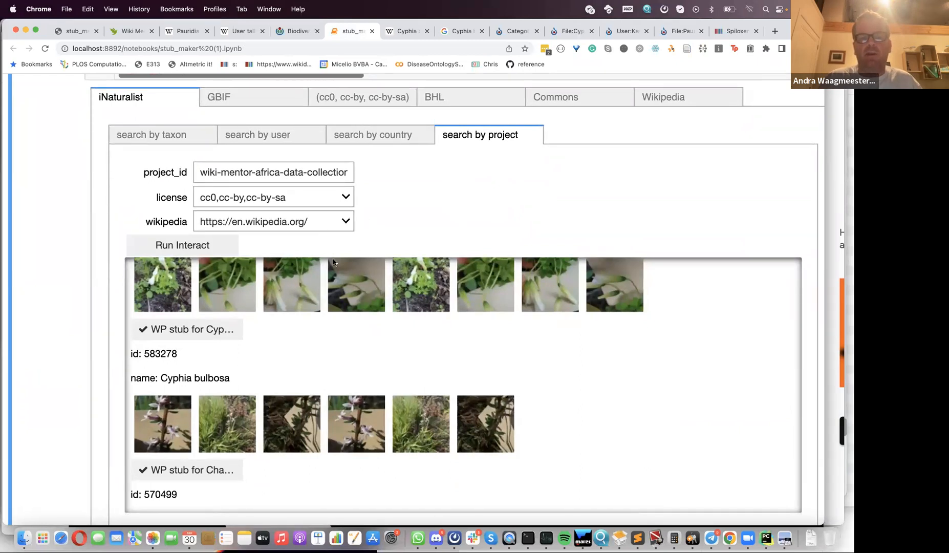
scroll(333, 262, "down", 3)
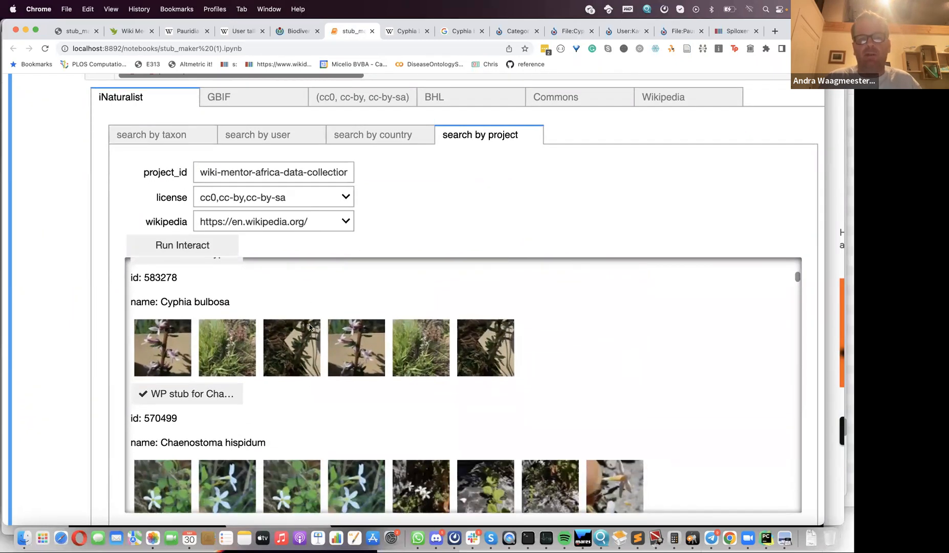
scroll(309, 327, "down", 2)
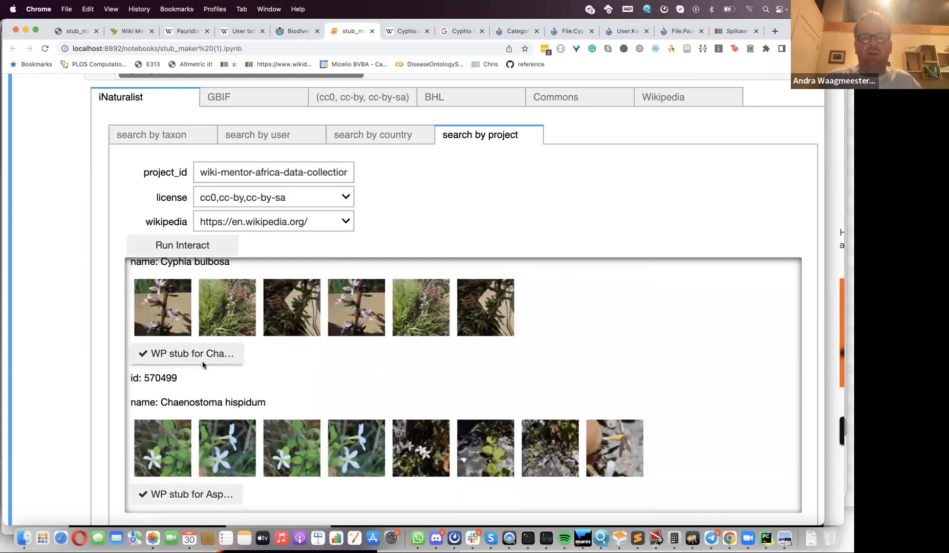
Step: Review the notebook's GBIF, BHL and Commons data for Cyphia bulbosa and its generated Wikipedia stub
left_click(255, 103)
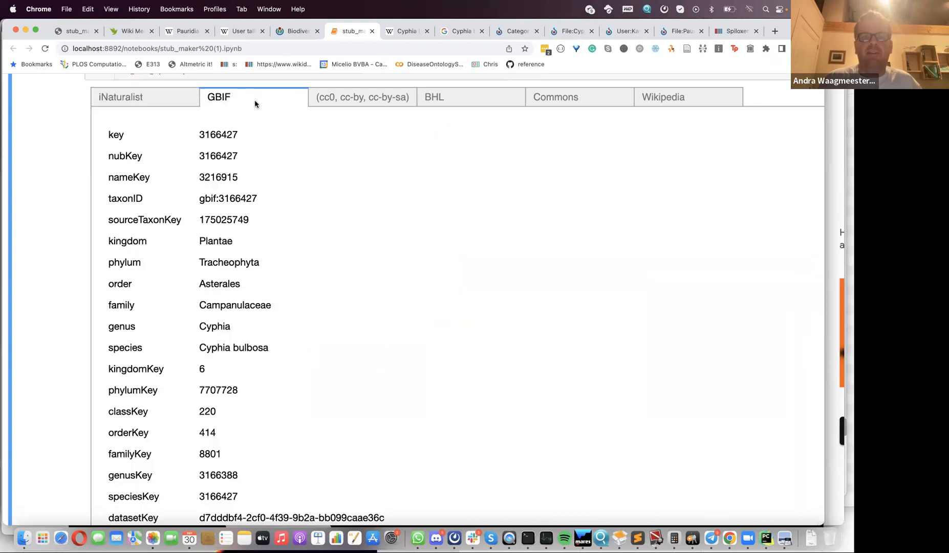
left_click(355, 101)
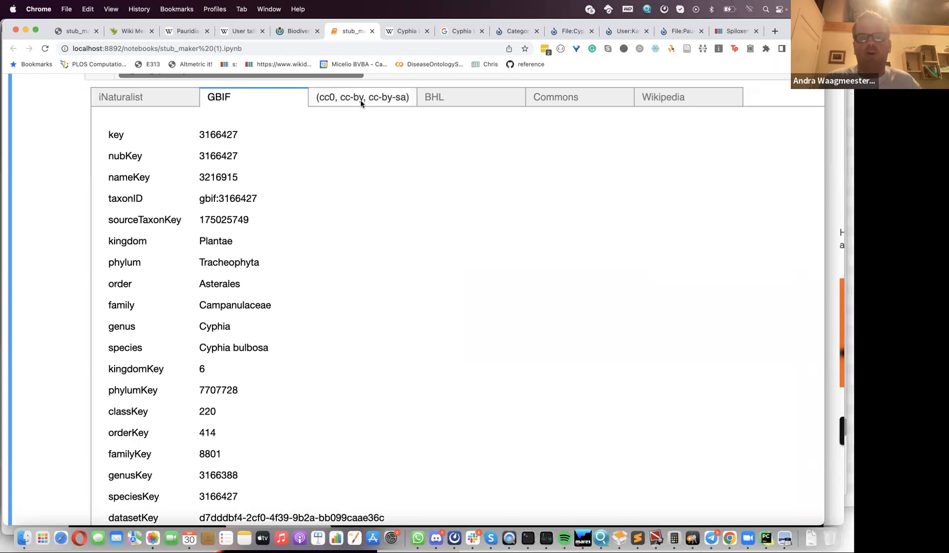
left_click(451, 100)
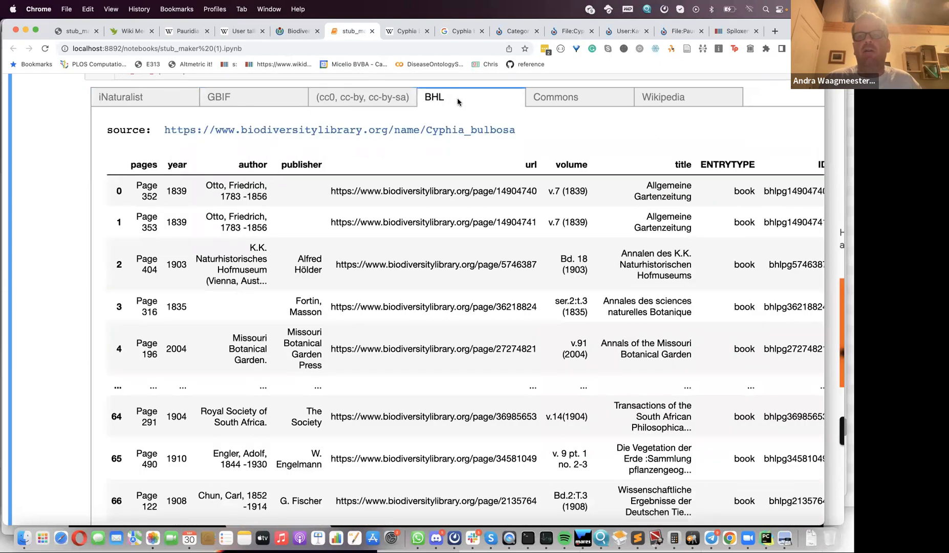
left_click(557, 97)
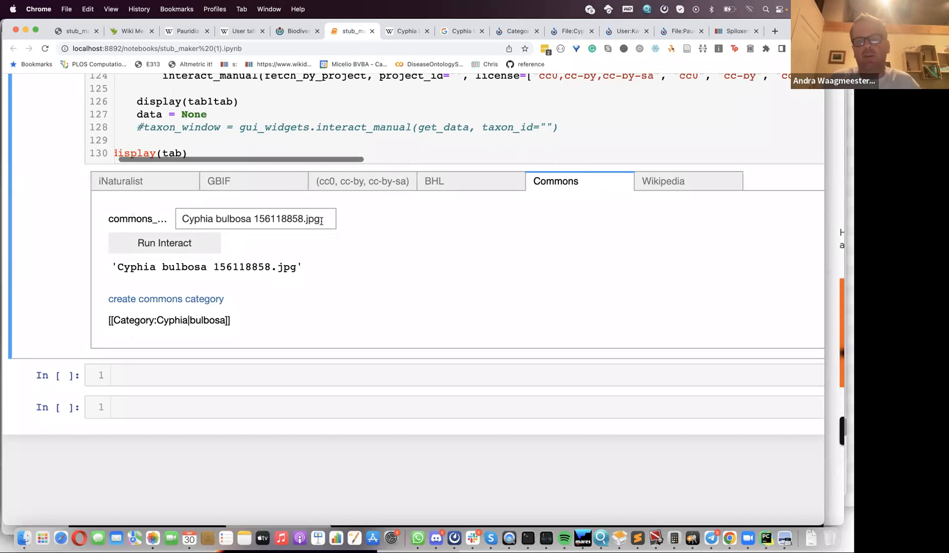
left_click(655, 179)
scroll(470, 387, "down", 10)
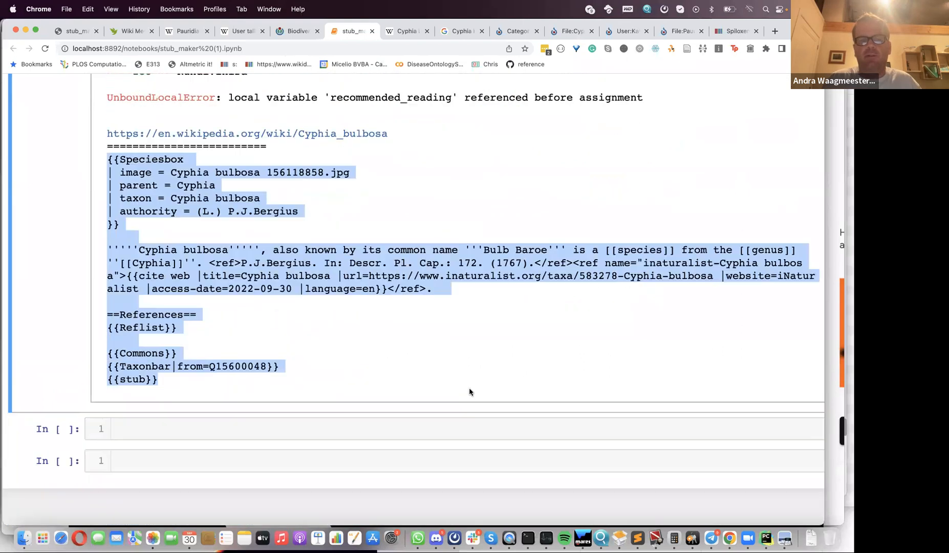
Step: Look over the Cyphia bulbosa stub output, the Pauridia serrata traceback and the notebook code above them
scroll(470, 391, "up", 1)
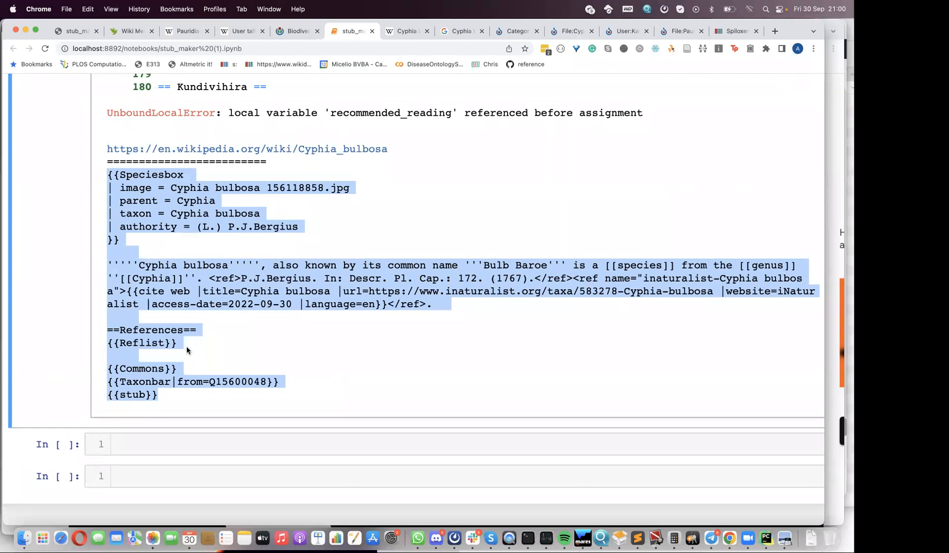
scroll(186, 346, "down", 1)
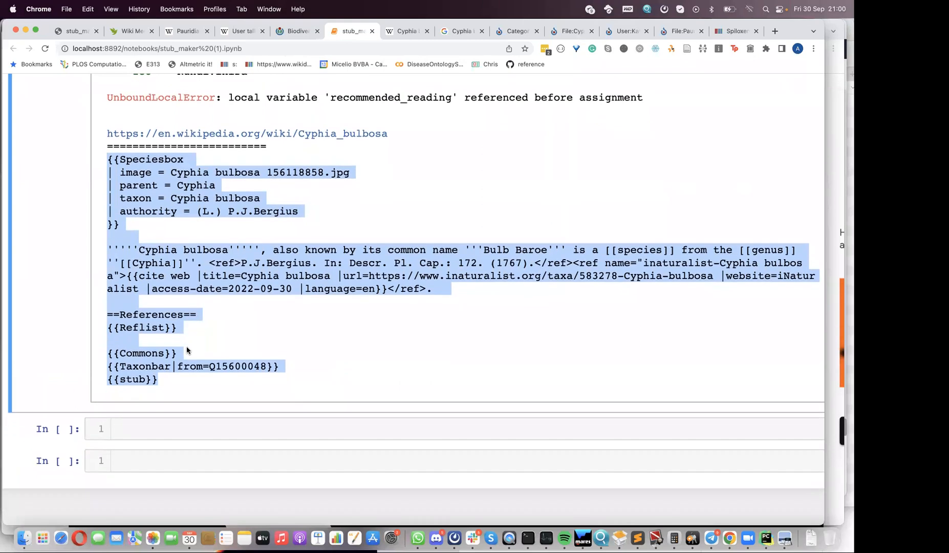
scroll(186, 346, "up", 15)
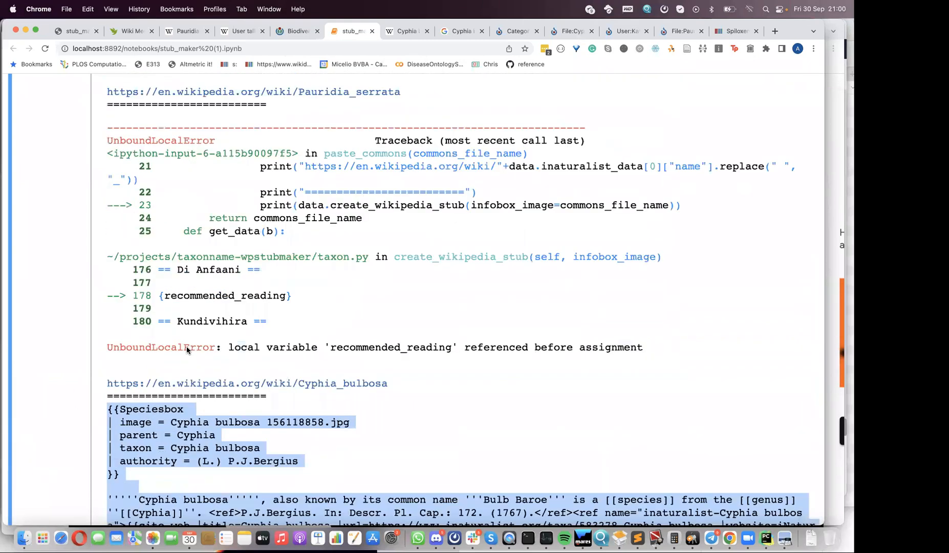
scroll(58, 169, "up", 10)
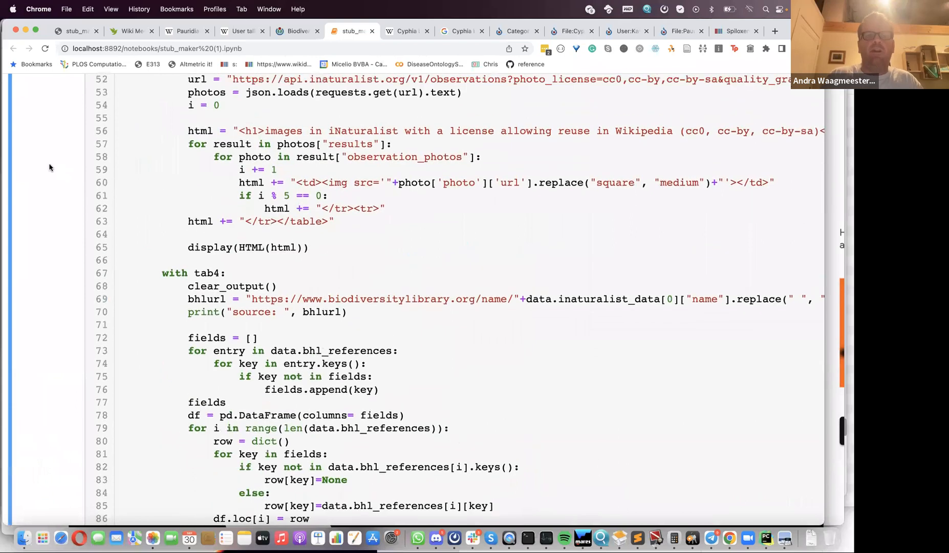
Step: Go back to the taxonname-wpstubmaker GitHub repository and review its file list and README
left_click(66, 30)
left_click(11, 50)
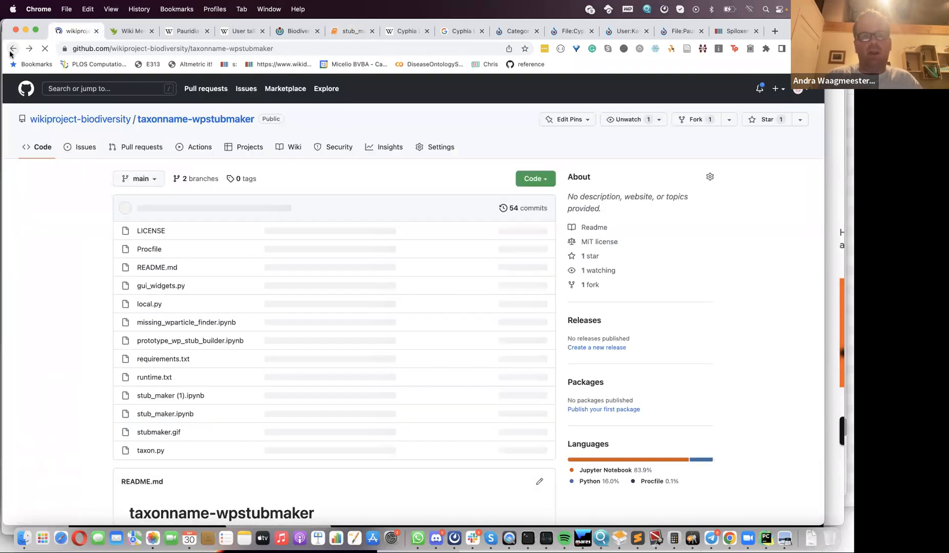
scroll(75, 190, "up", 5)
scroll(76, 190, "up", 3)
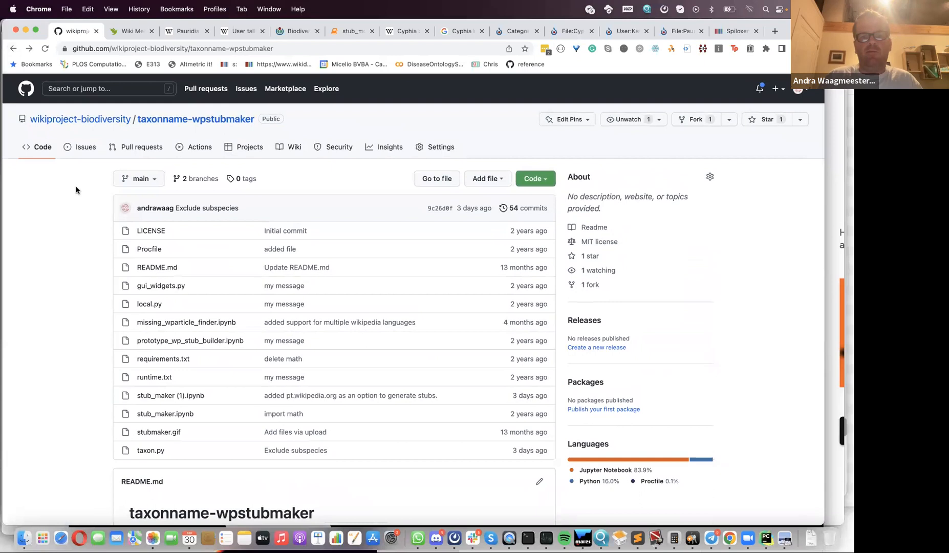
scroll(76, 190, "down", 1)
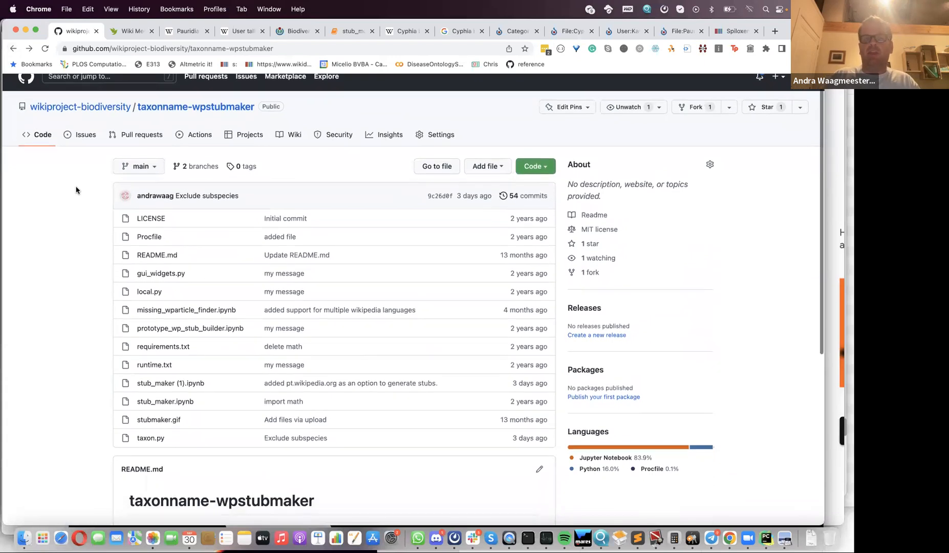
scroll(76, 190, "up", 1)
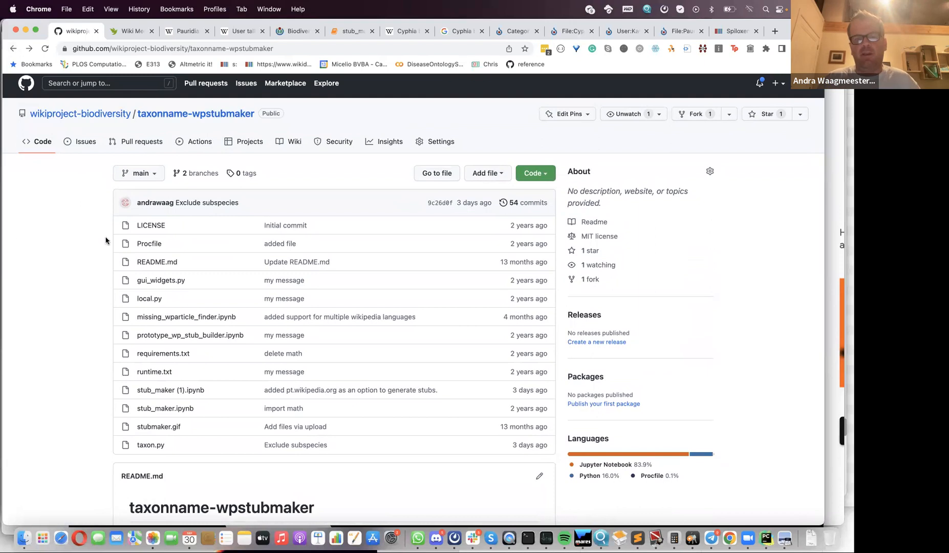
scroll(106, 241, "down", 5)
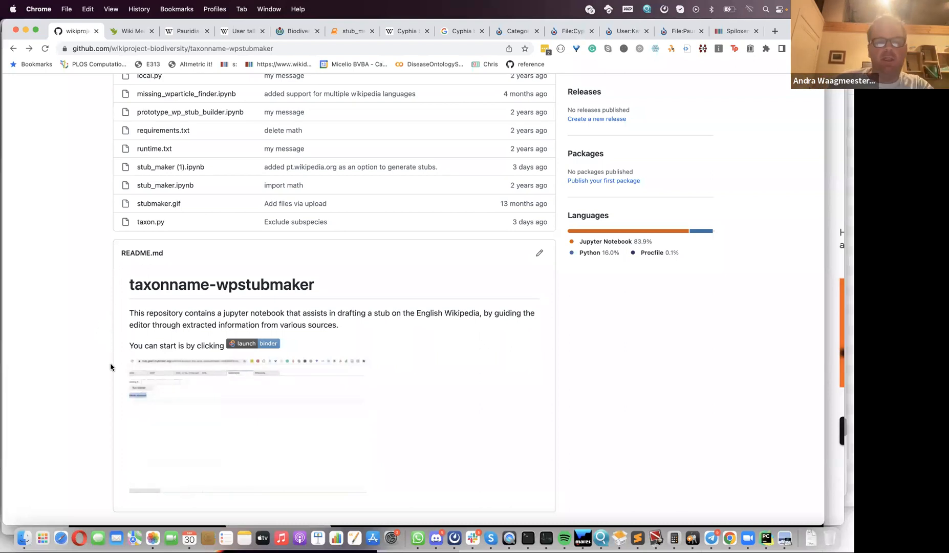
scroll(112, 364, "up", 1)
scroll(112, 365, "down", 3)
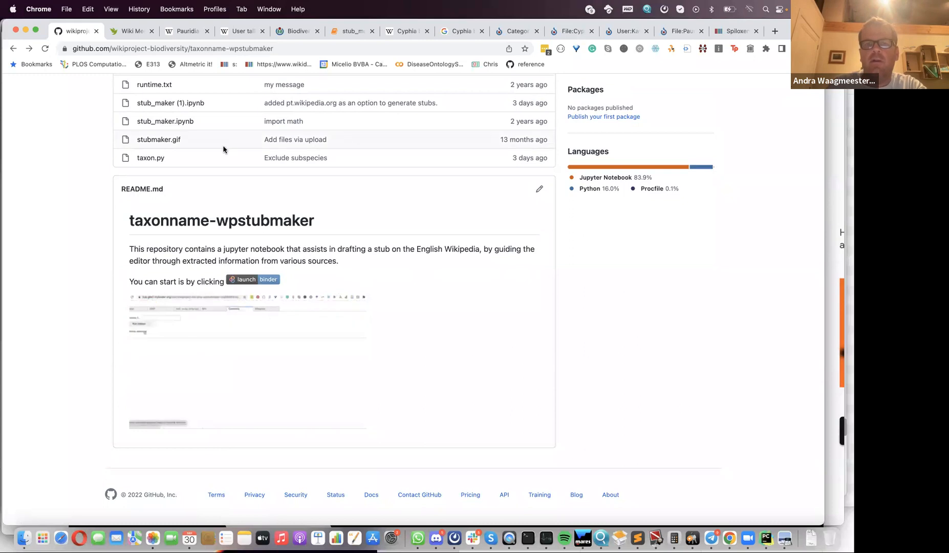
scroll(188, 192, "up", 5)
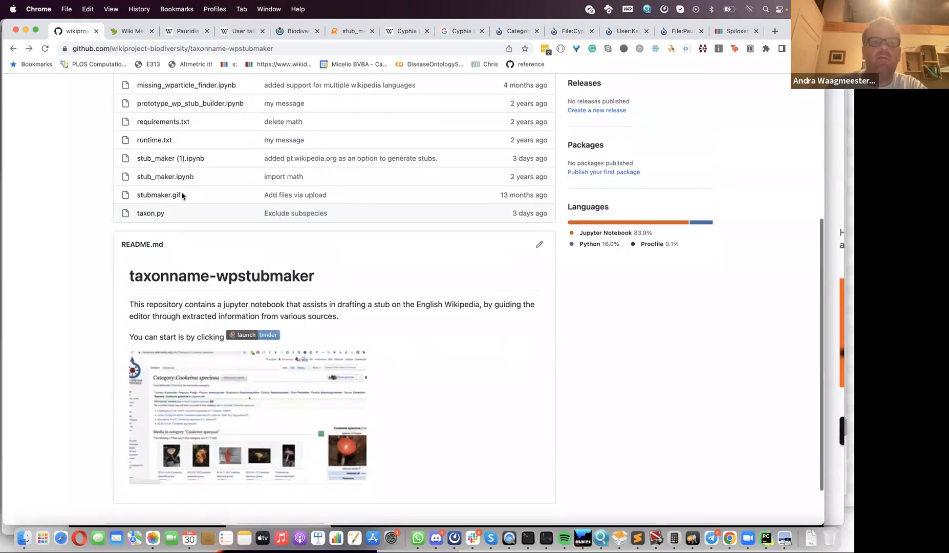
Step: Select the repository's web address, look at the stub_maker (1).ipynb project in PyCharm, and return to Chrome
left_click(168, 50)
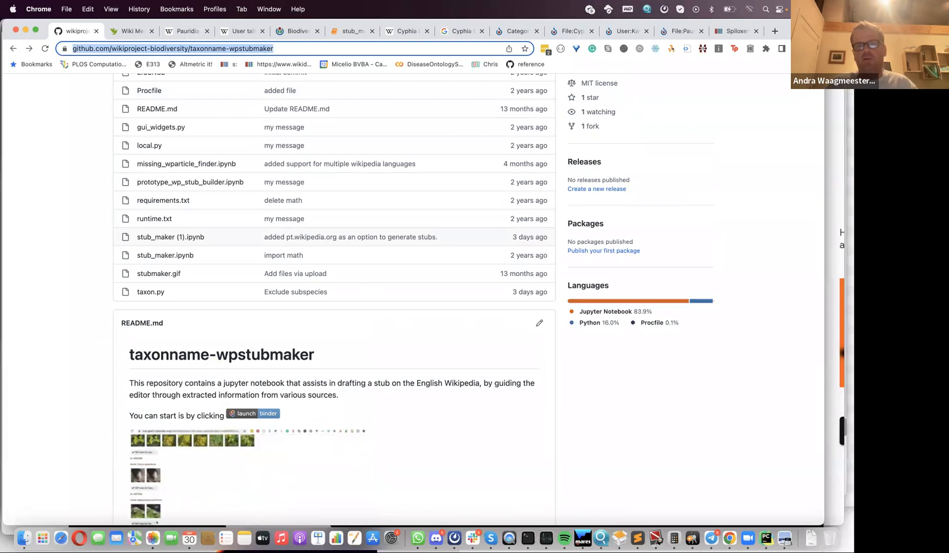
key("super+Tab")
key("super+Tab")
key("super+Tab")
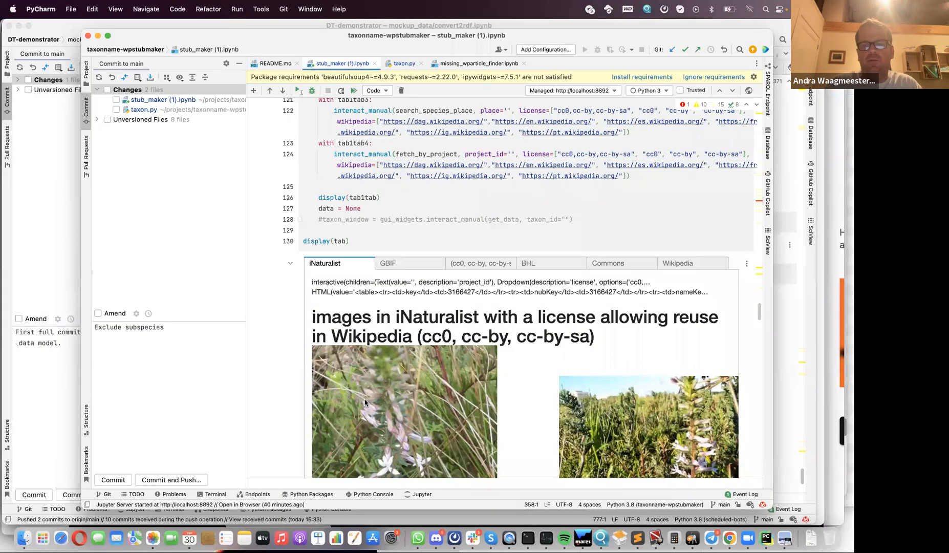
scroll(321, 348, "down", 3)
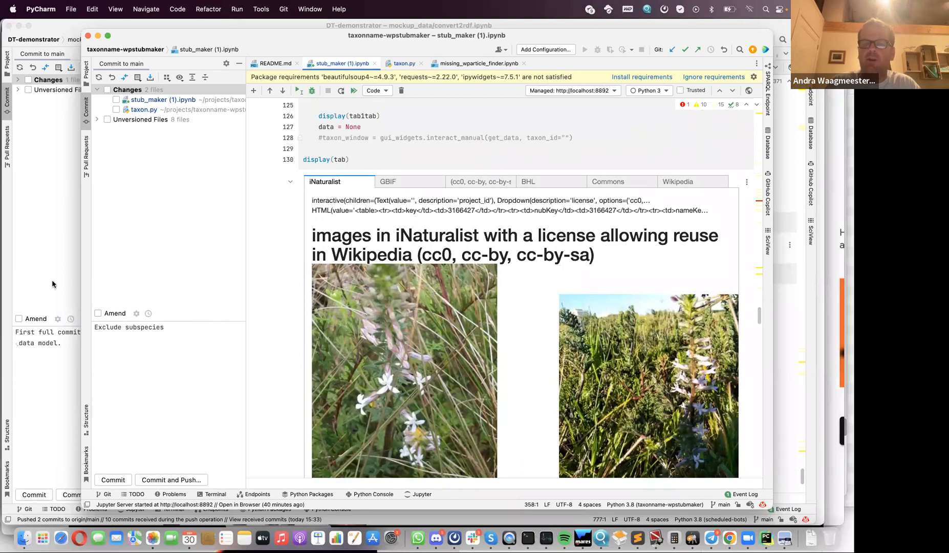
key("super+Tab")
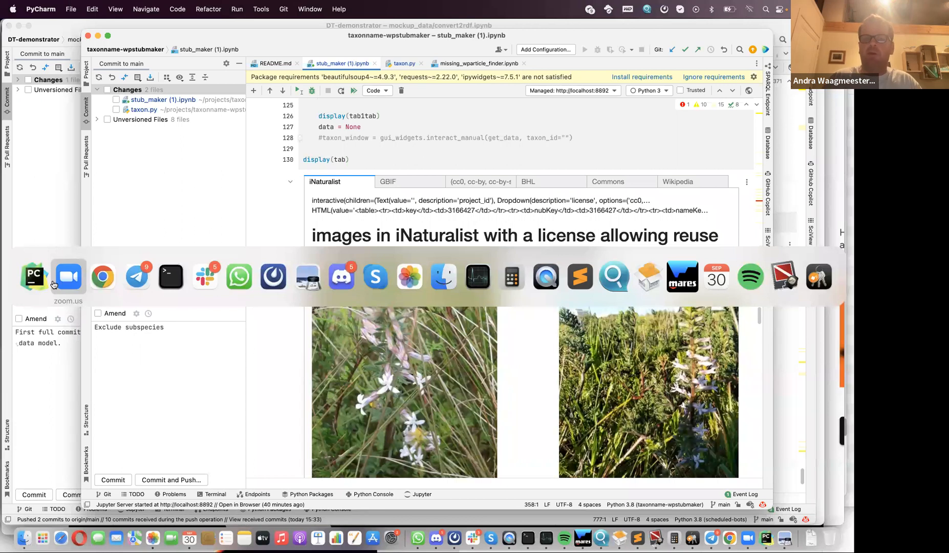
key("super+Tab")
key("super+Tab")
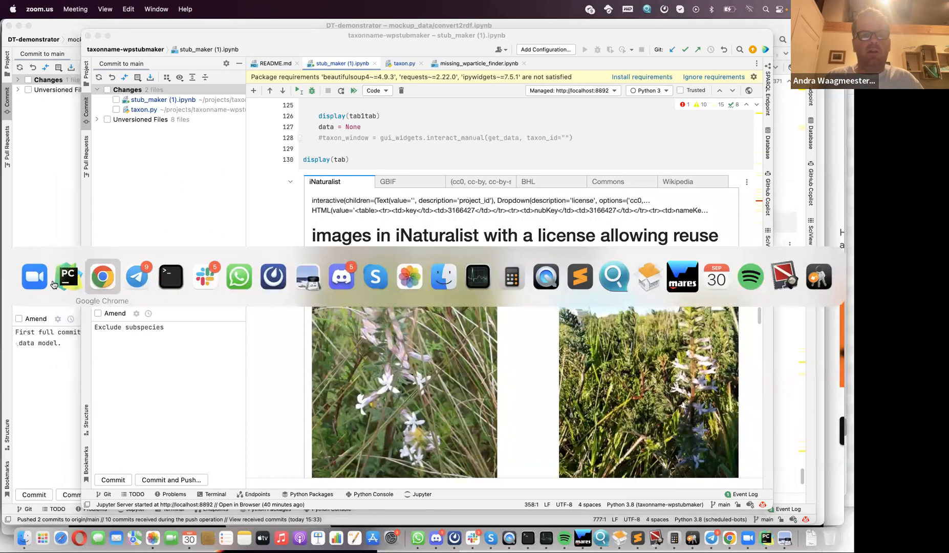
Step: Launch the stub maker notebook on Binder from the repository's README
scroll(97, 298, "up", 1)
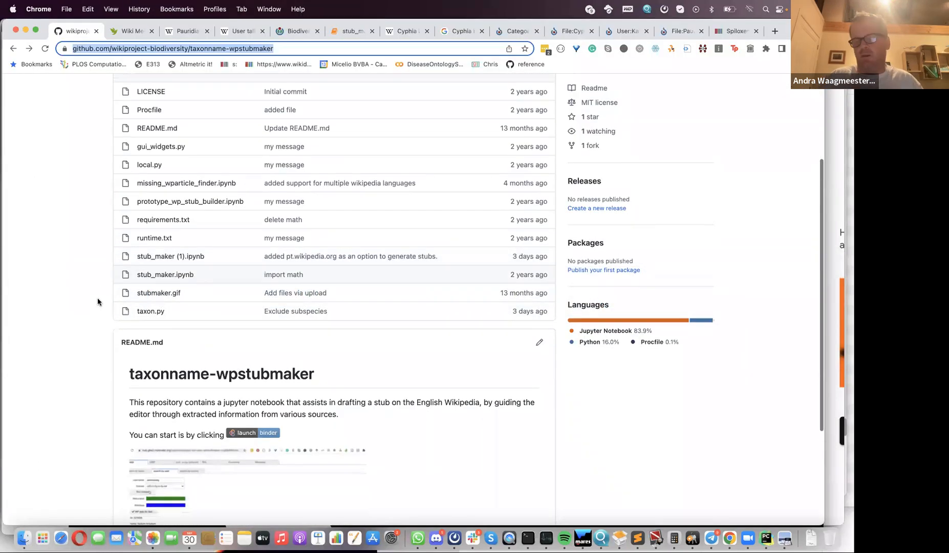
scroll(77, 327, "down", 1)
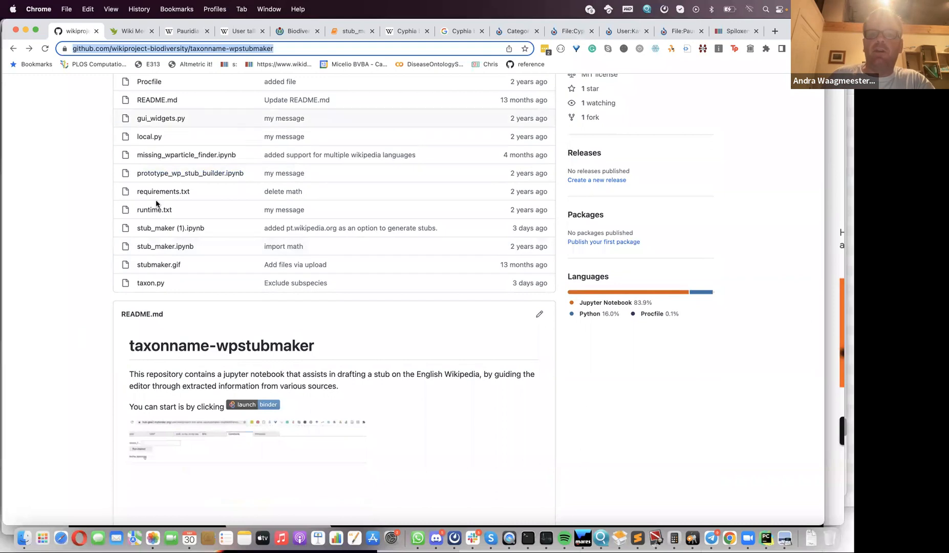
scroll(272, 289, "down", 3)
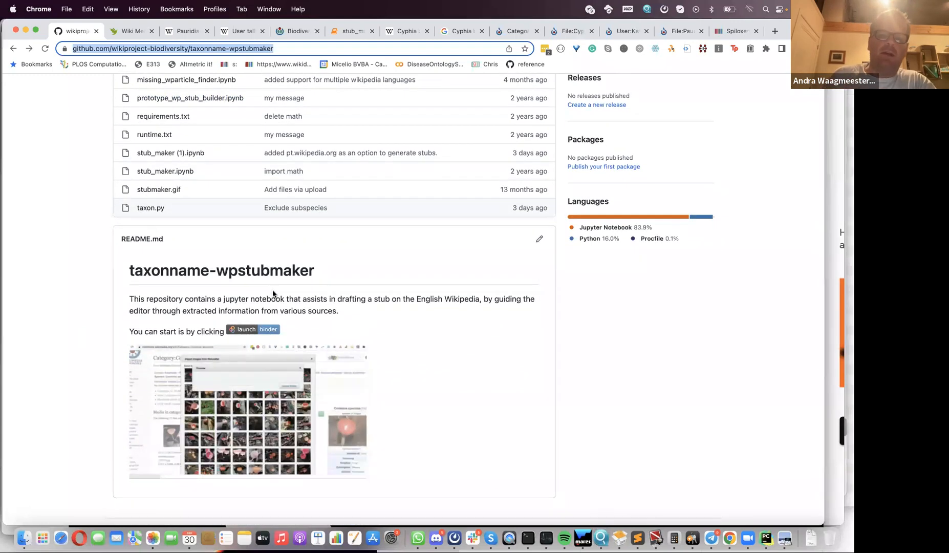
scroll(271, 294, "down", 2)
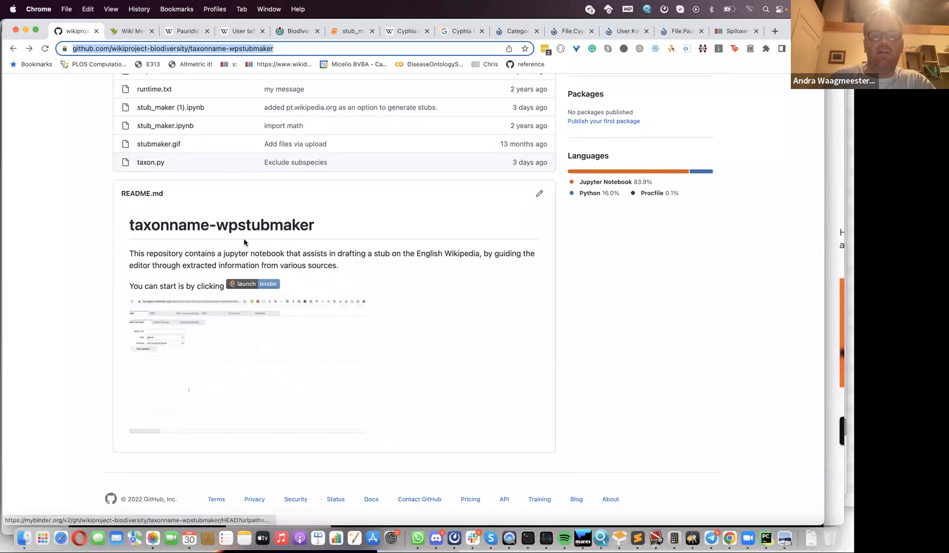
left_click(251, 285)
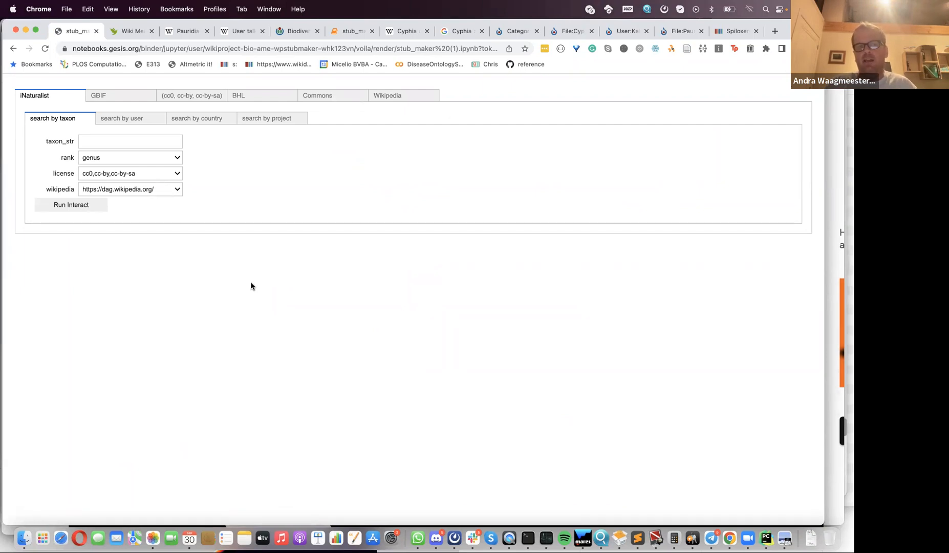
Step: Look through the local stub maker notebook's code for the data tabs, iNaturalist searches and image gallery
left_click(348, 31)
scroll(296, 207, "up", 15)
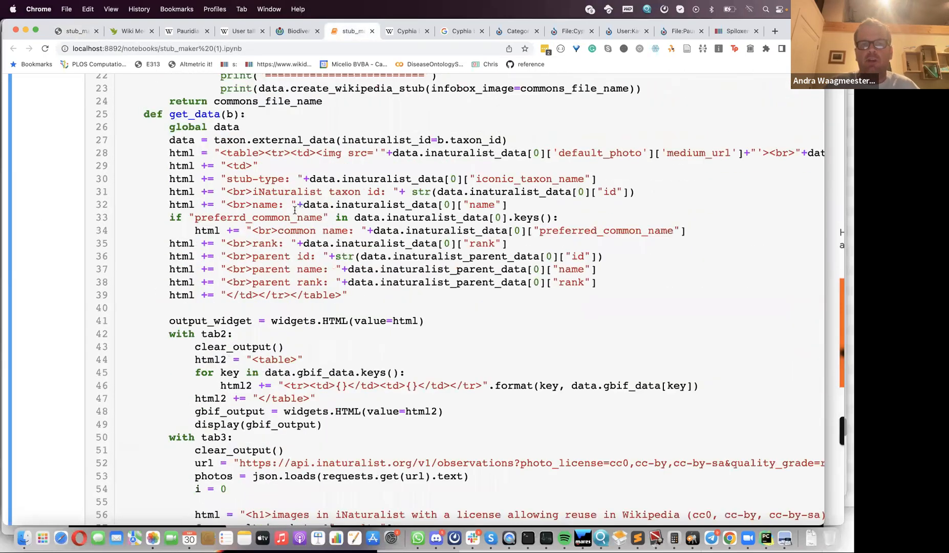
scroll(295, 212, "up", 20)
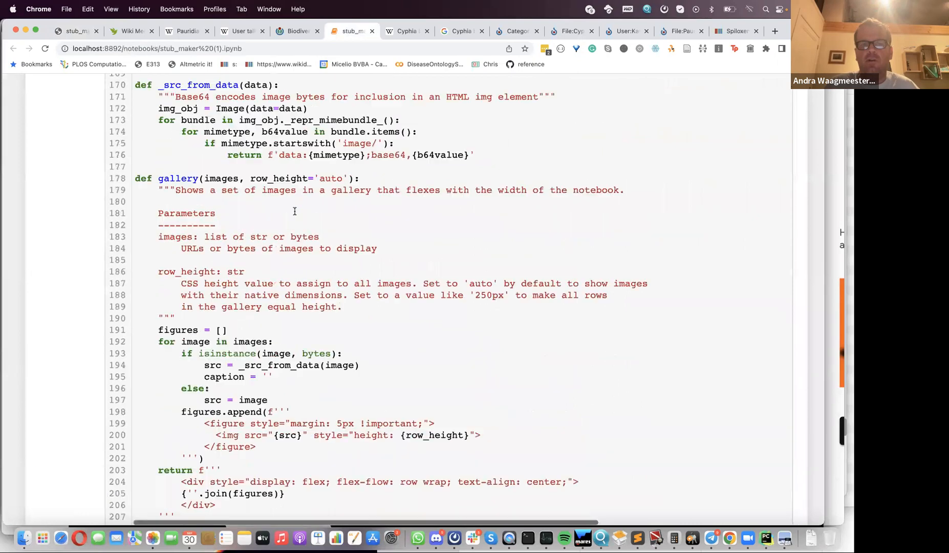
scroll(295, 212, "up", 3)
scroll(295, 212, "down", 20)
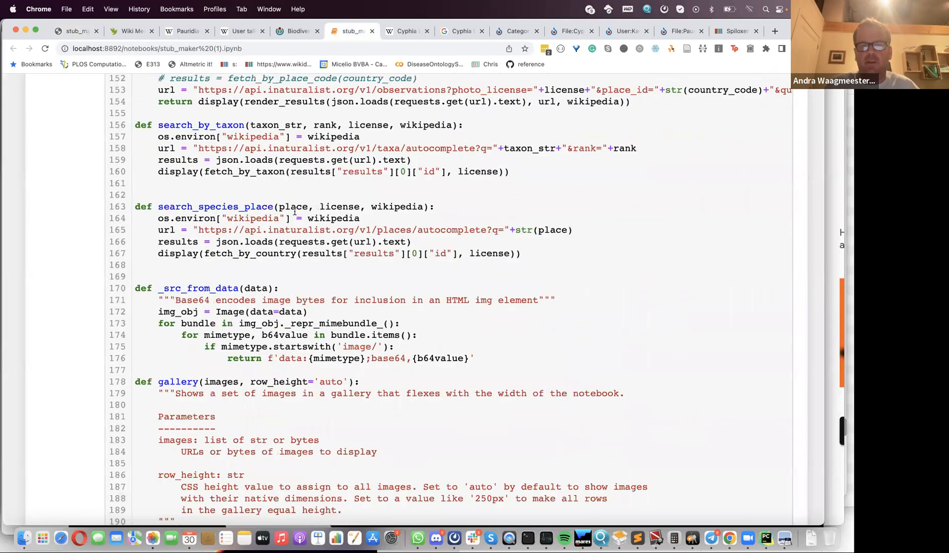
scroll(295, 214, "down", 15)
left_click(63, 29)
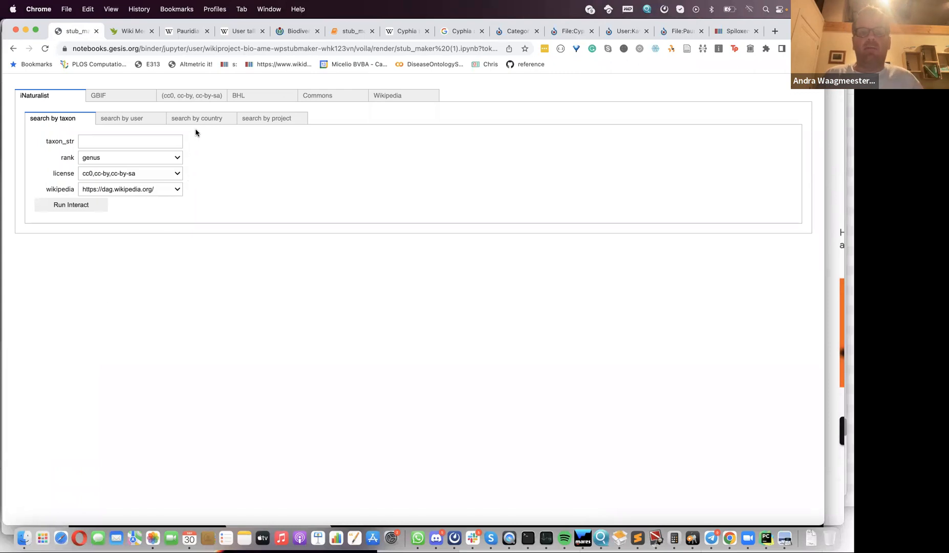
left_click(272, 119)
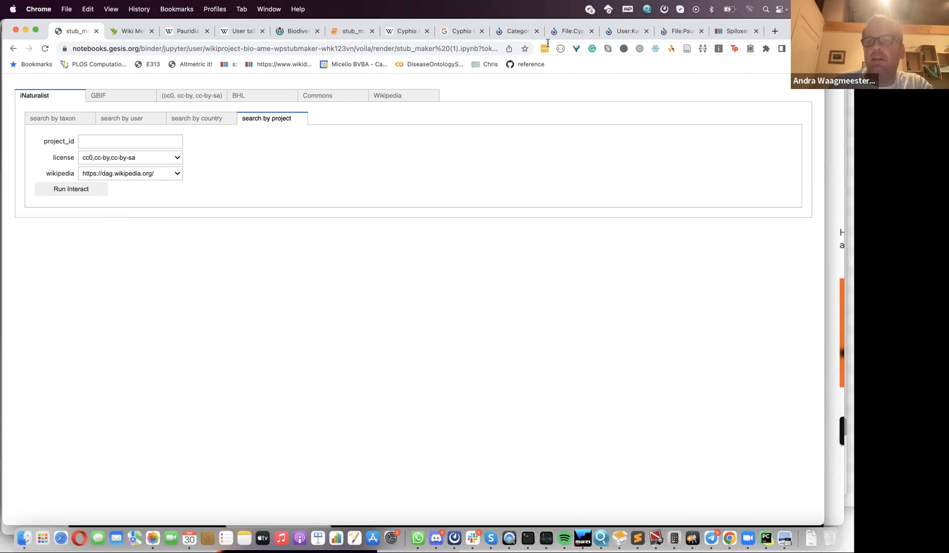
left_click(141, 29)
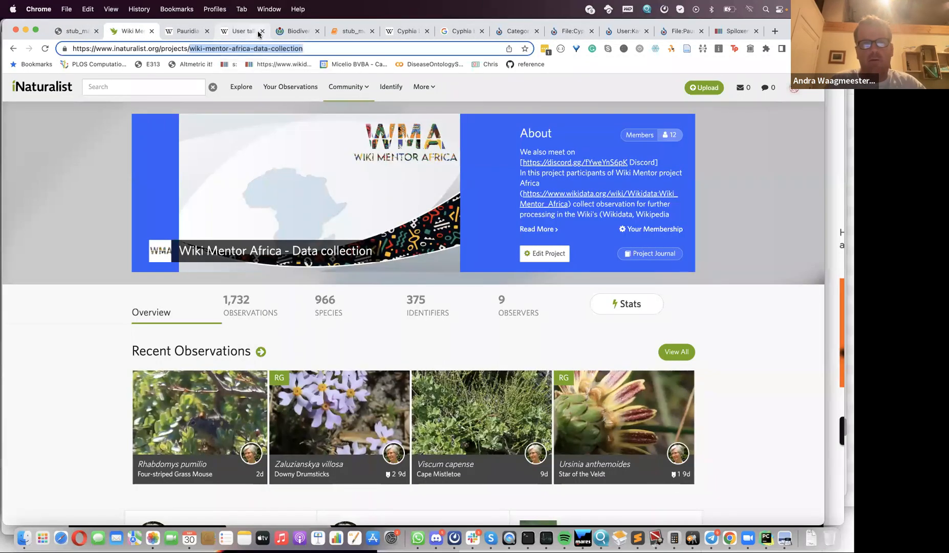
left_click(69, 35)
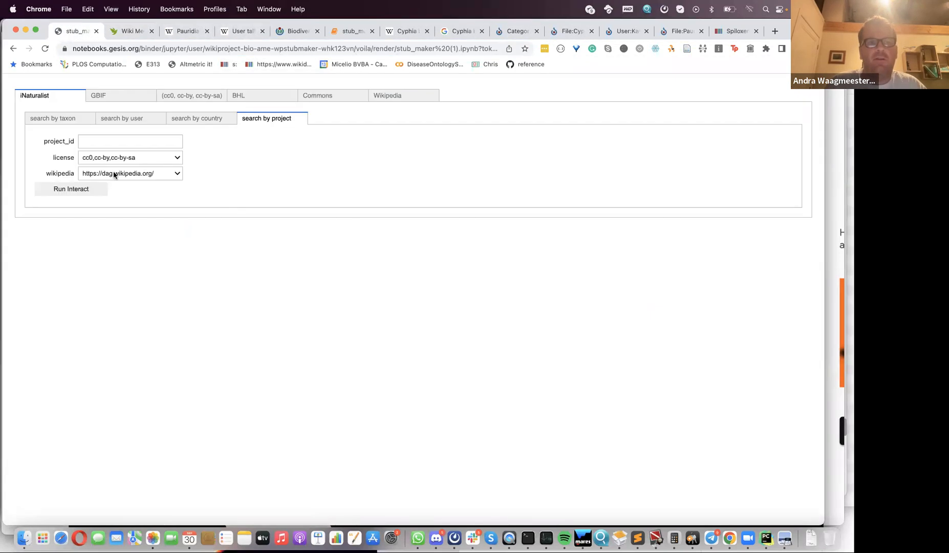
type("wiki-mentor-africa-data-collection")
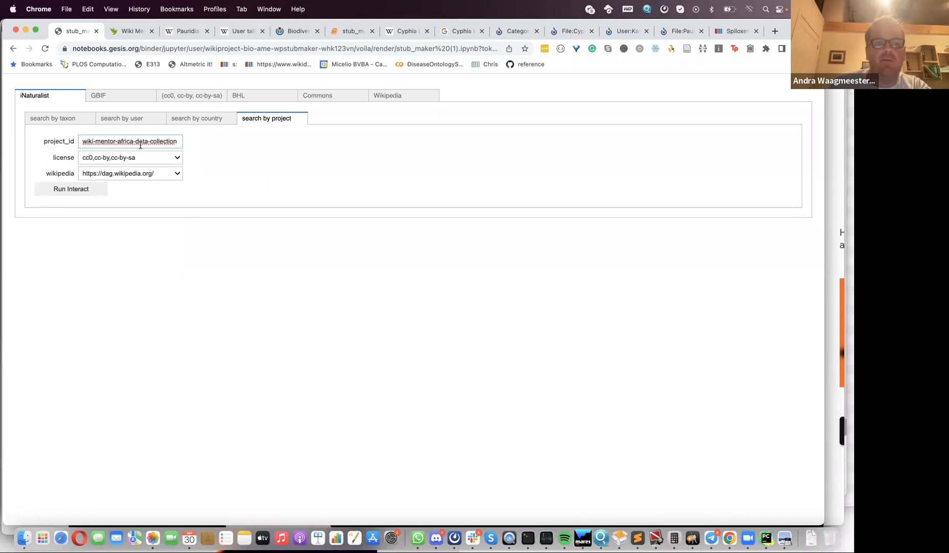
left_click(67, 190)
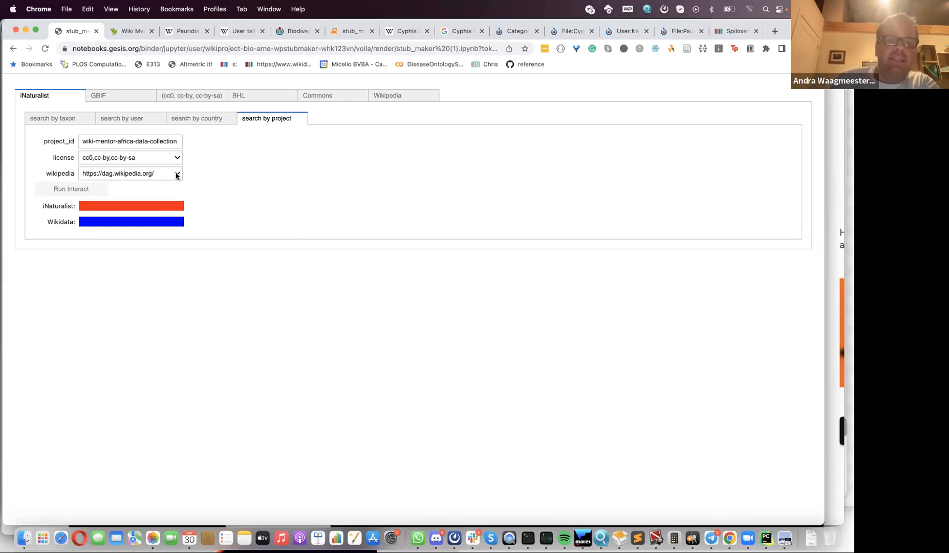
Step: Check the available Wikipedia language editions and browse the species found for the Wiki Mentor Africa project
left_click(176, 174)
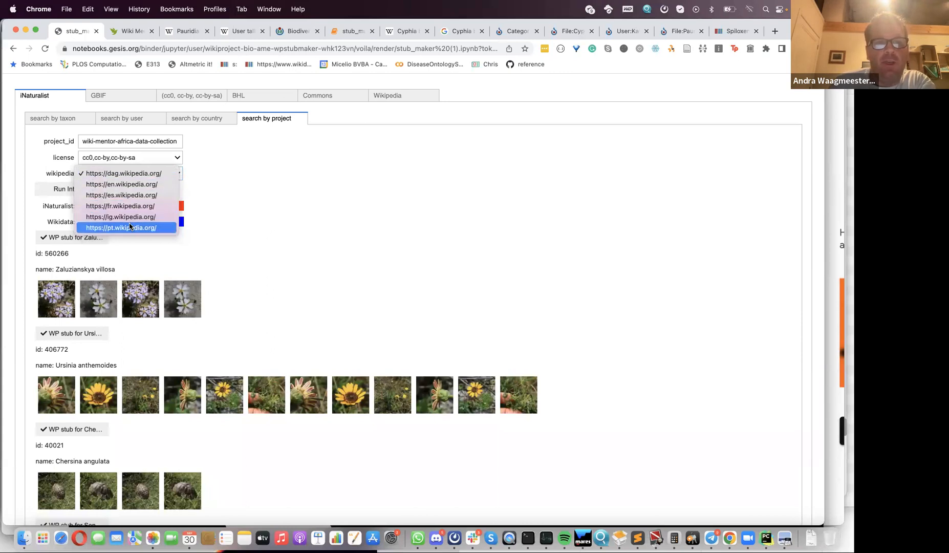
left_click(216, 211)
scroll(237, 291, "down", 1)
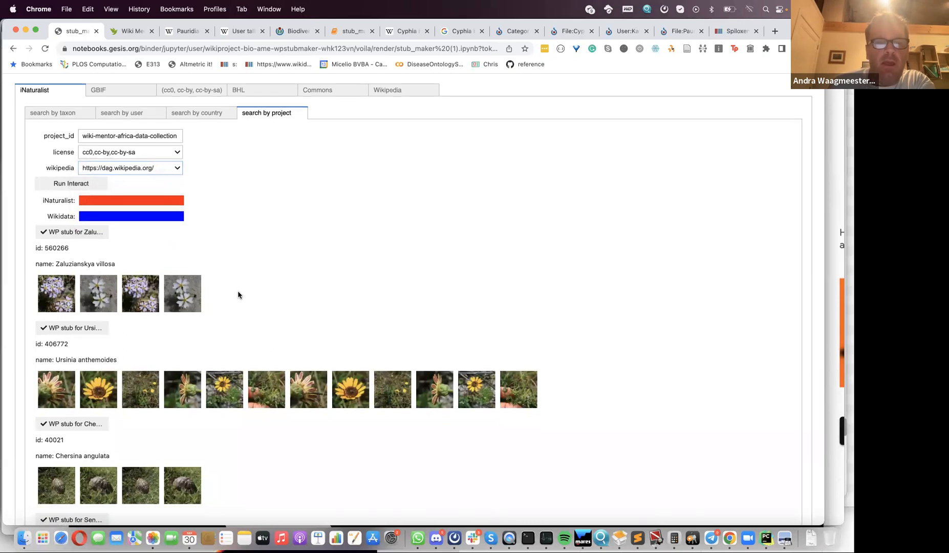
scroll(237, 294, "down", 10)
scroll(238, 295, "down", 15)
scroll(238, 294, "down", 20)
scroll(238, 294, "down", 20)
scroll(237, 295, "down", 13)
scroll(237, 294, "up", 19)
scroll(237, 295, "up", 20)
scroll(238, 295, "up", 8)
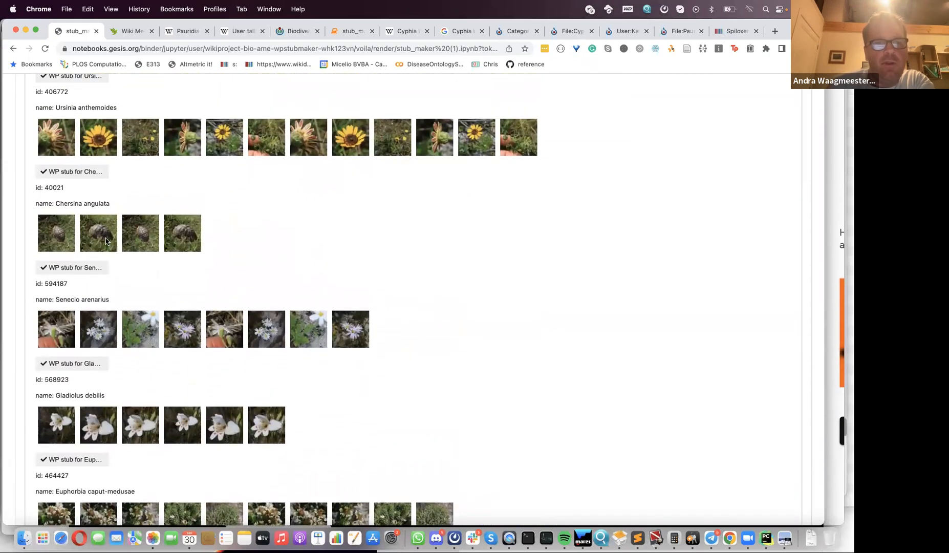
scroll(106, 241, "up", 8)
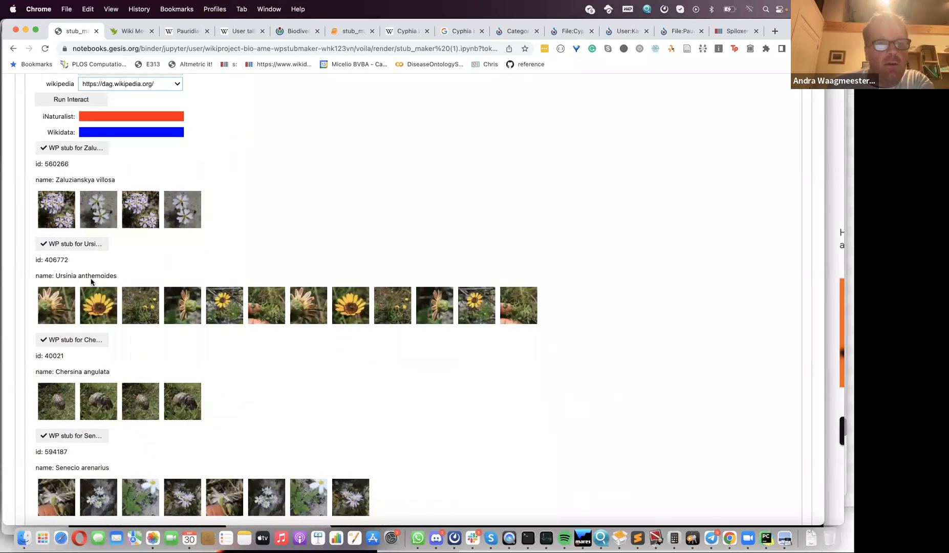
Step: Try to create the Wikipedia stub for Ursinia anthemoides and check the GBIF section for its data
left_click(79, 249)
scroll(216, 186, "up", 3)
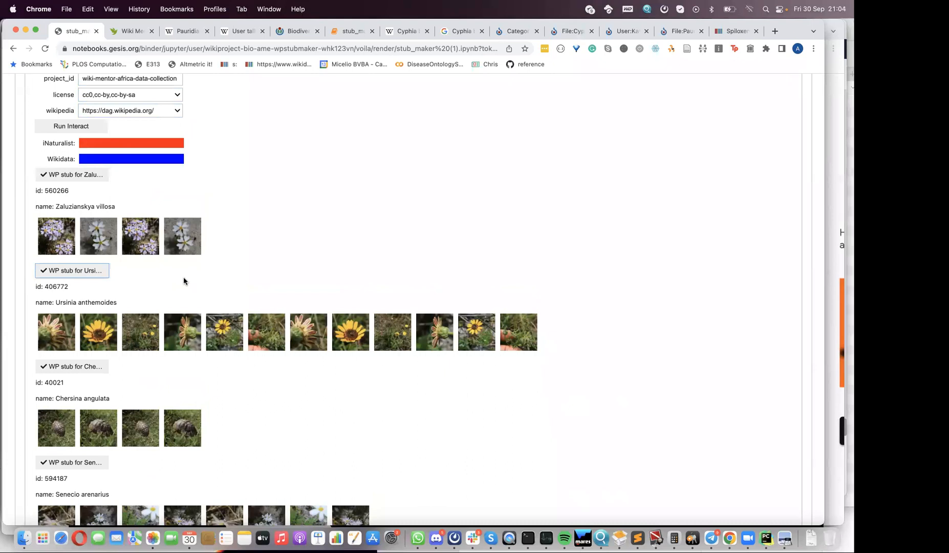
scroll(183, 281, "up", 5)
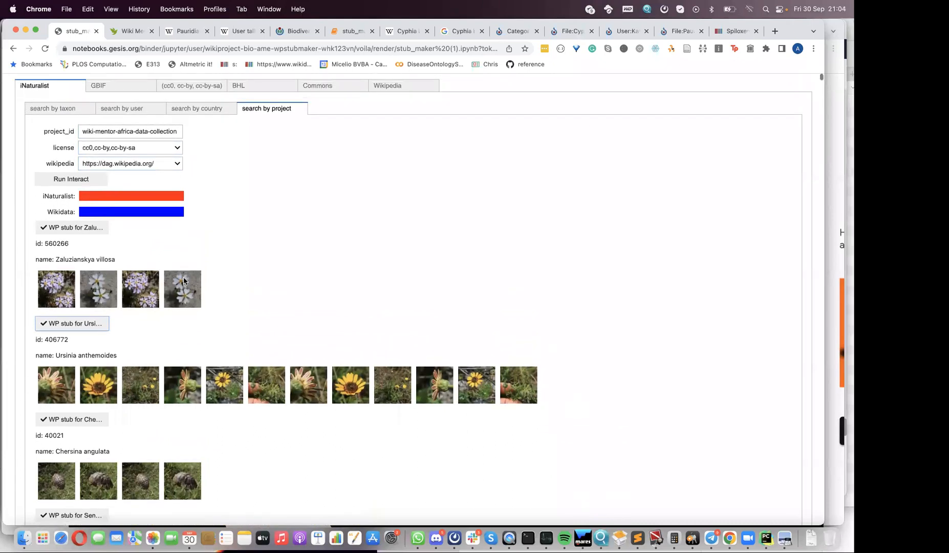
scroll(183, 281, "up", 1)
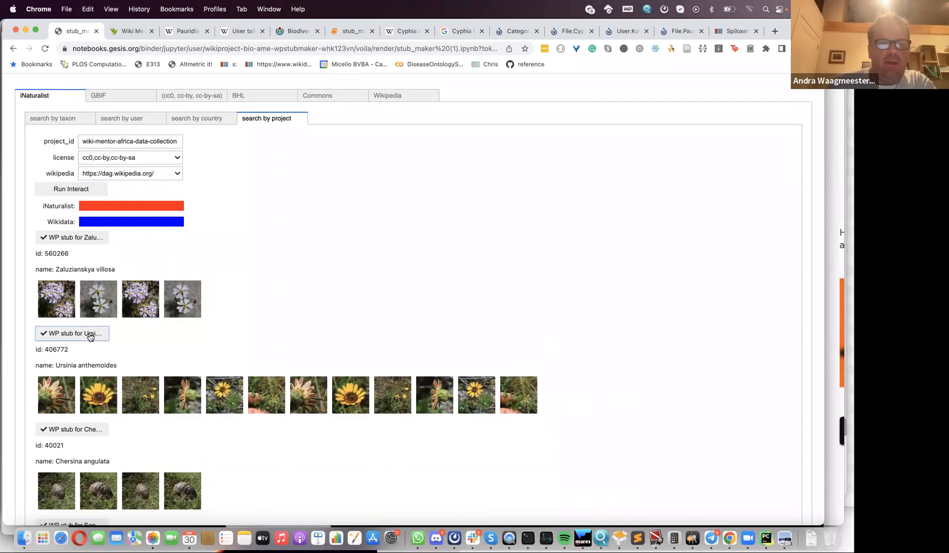
left_click(109, 100)
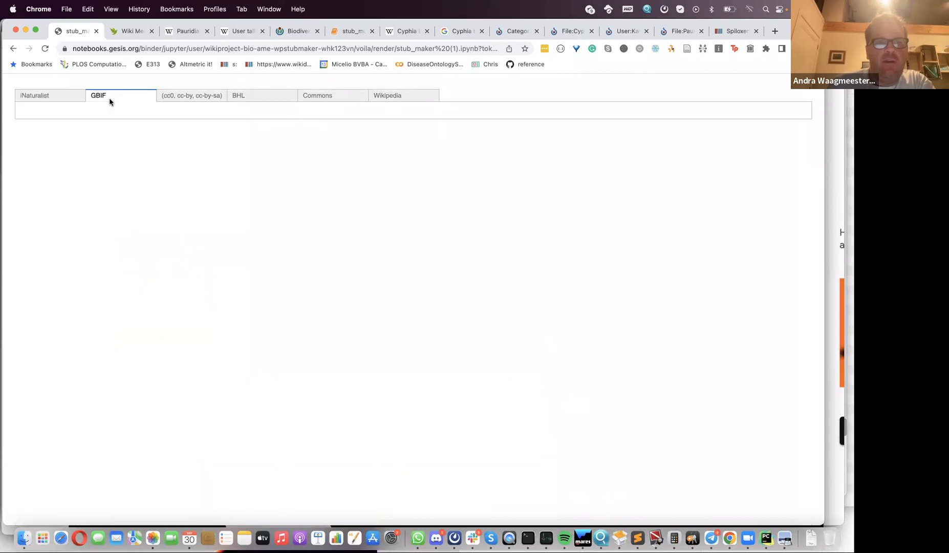
left_click(65, 98)
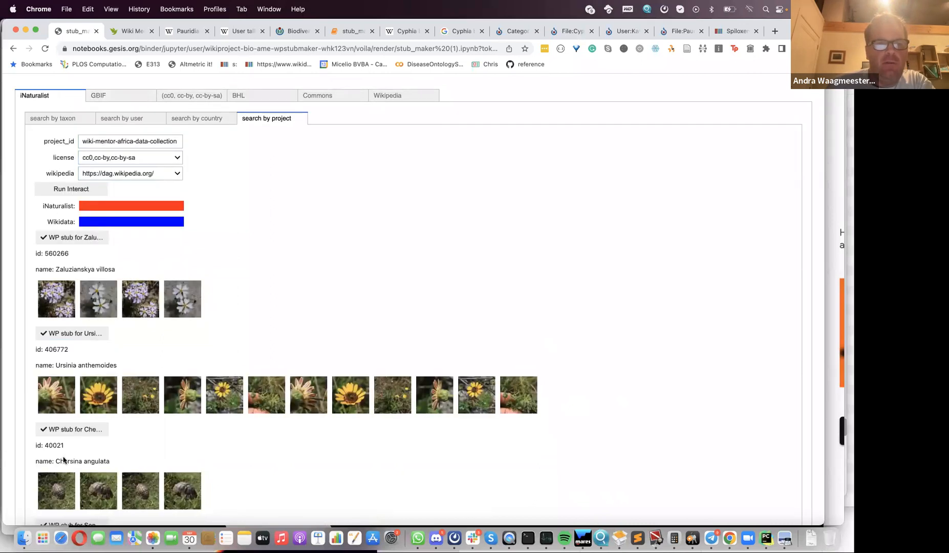
Step: Browse the species found for the Wiki Mentor Africa project and recheck the GBIF section
scroll(82, 359, "down", 20)
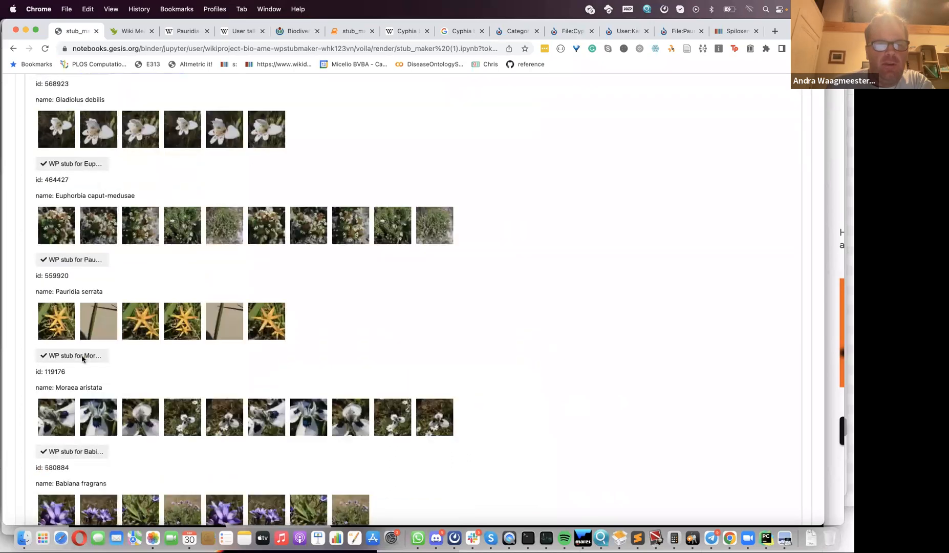
scroll(82, 358, "down", 20)
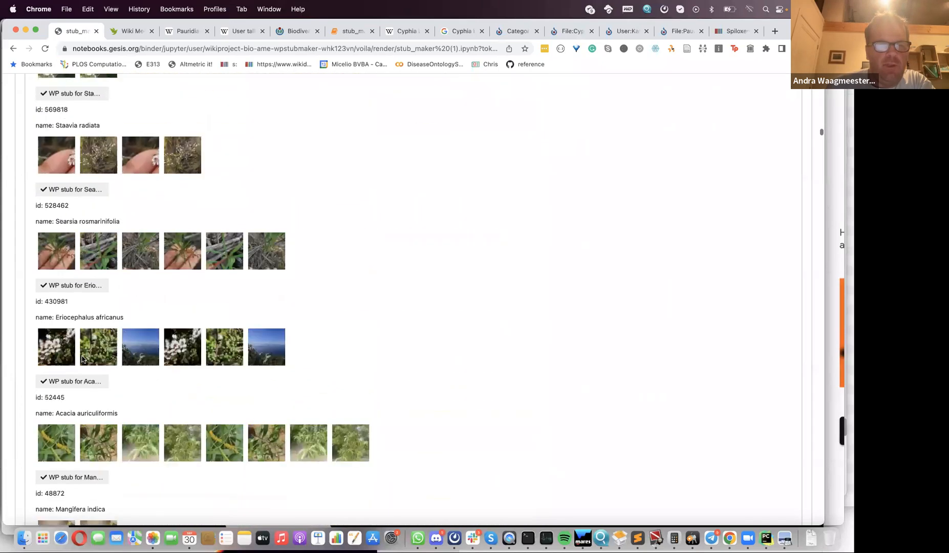
scroll(81, 359, "down", 15)
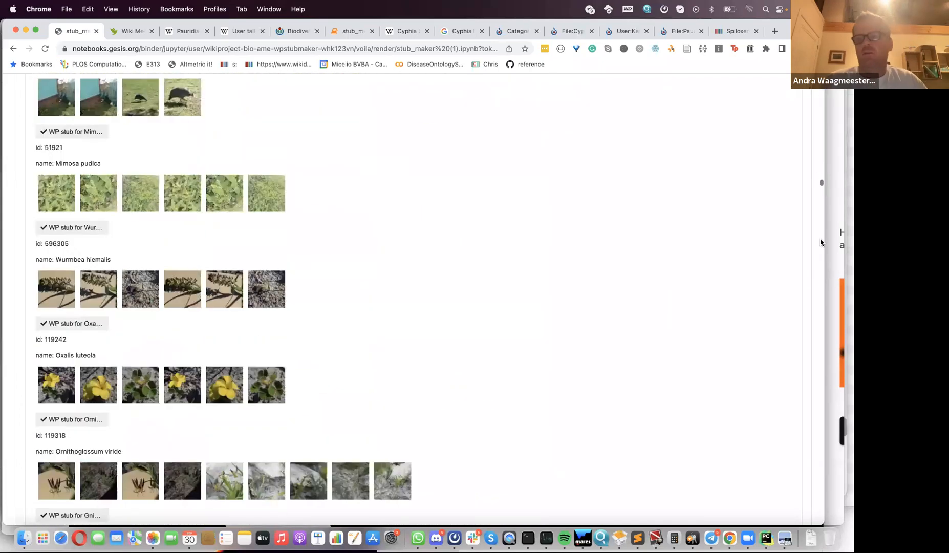
left_click_drag(820, 181, 820, 71)
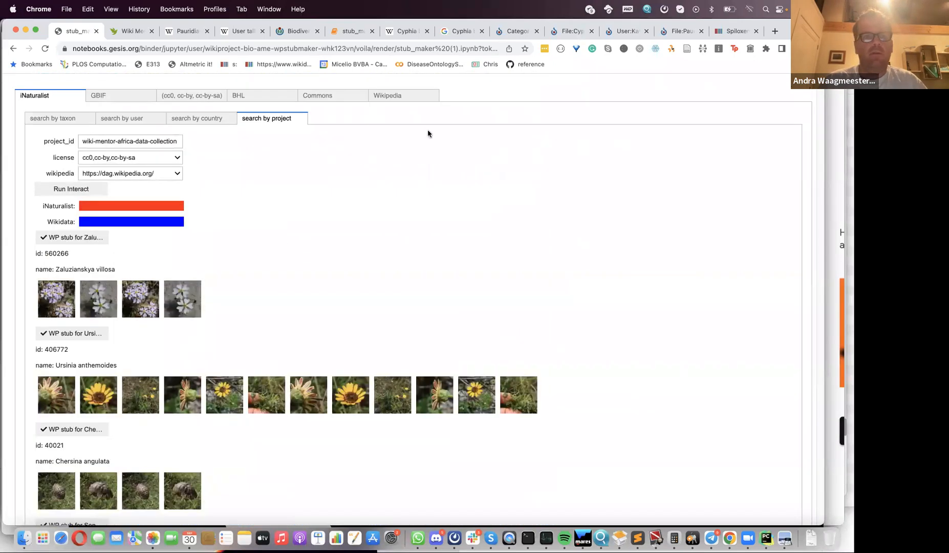
left_click(135, 101)
left_click(73, 97)
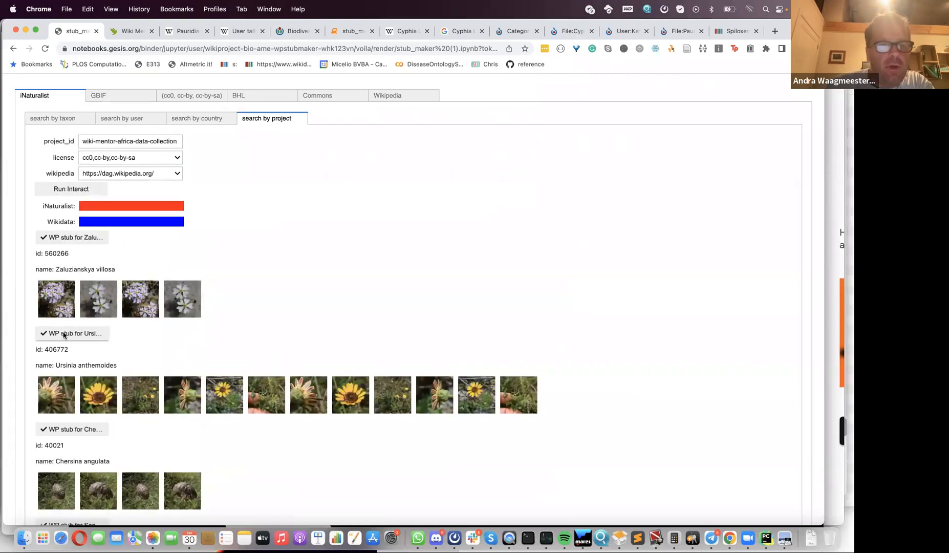
Step: Try to create the Wikipedia stub for the tortoise species Chersina angulata from the project results
scroll(53, 413, "down", 3)
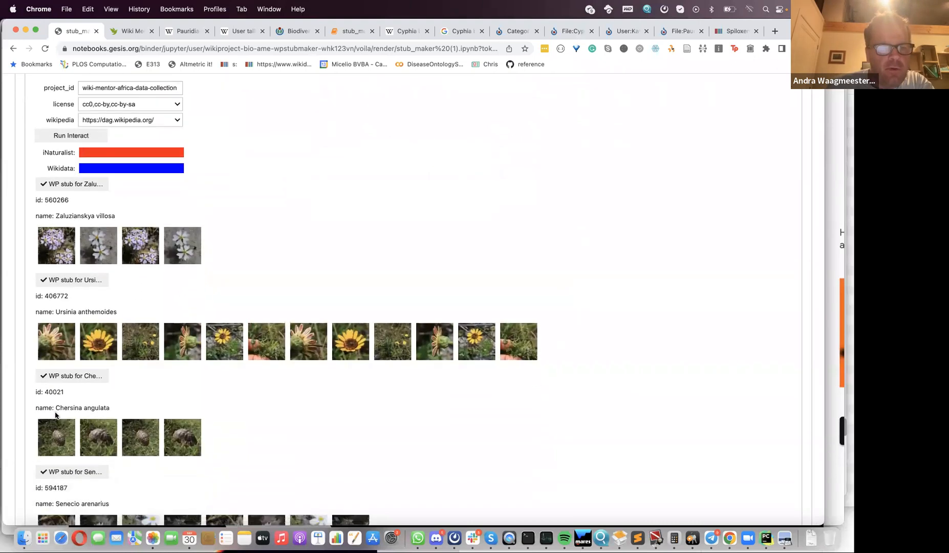
scroll(73, 397, "up", 5)
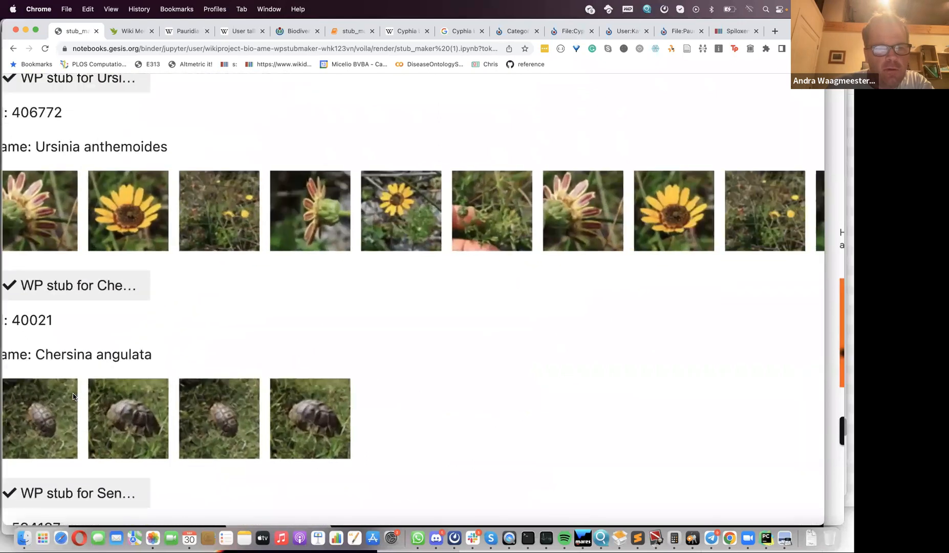
scroll(73, 396, "down", 5)
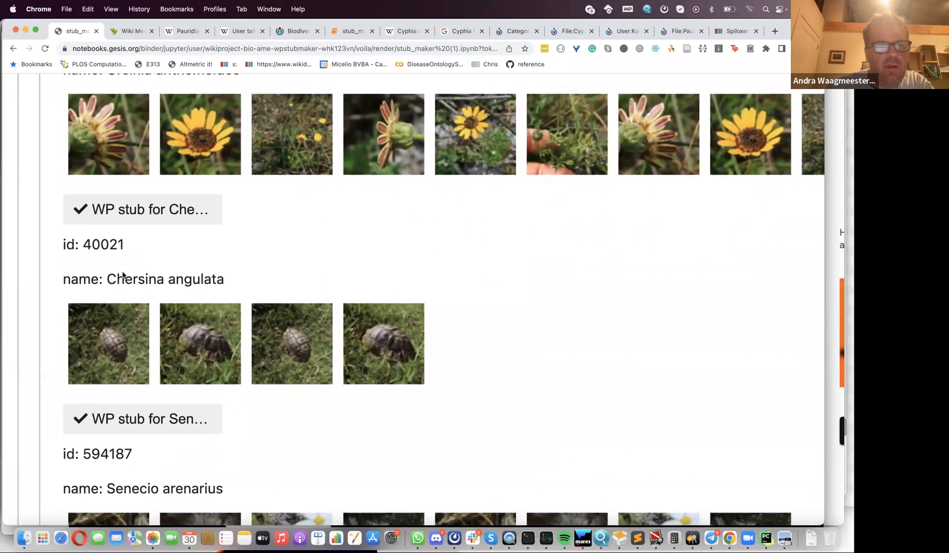
left_click(133, 216)
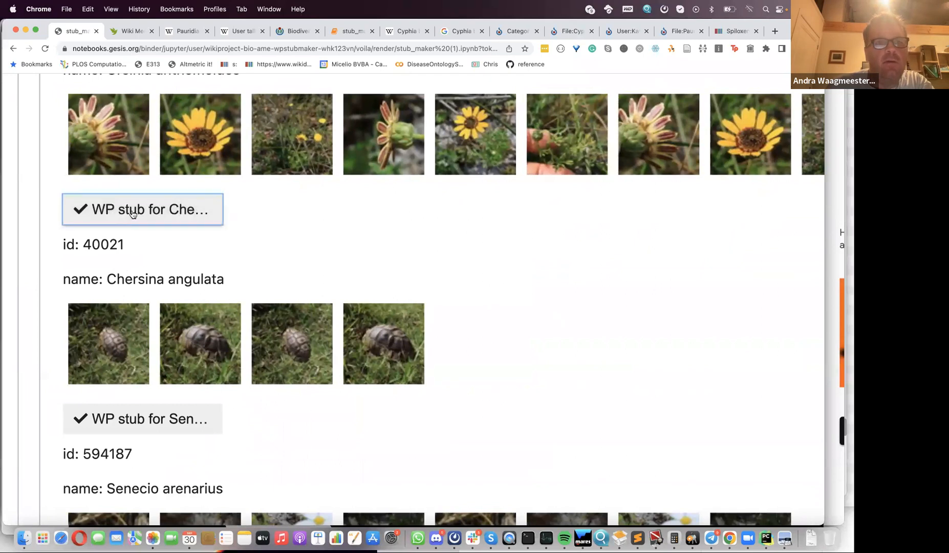
scroll(123, 210, "down", 4)
scroll(123, 209, "up", 4)
scroll(123, 210, "down", 2)
scroll(122, 209, "down", 3)
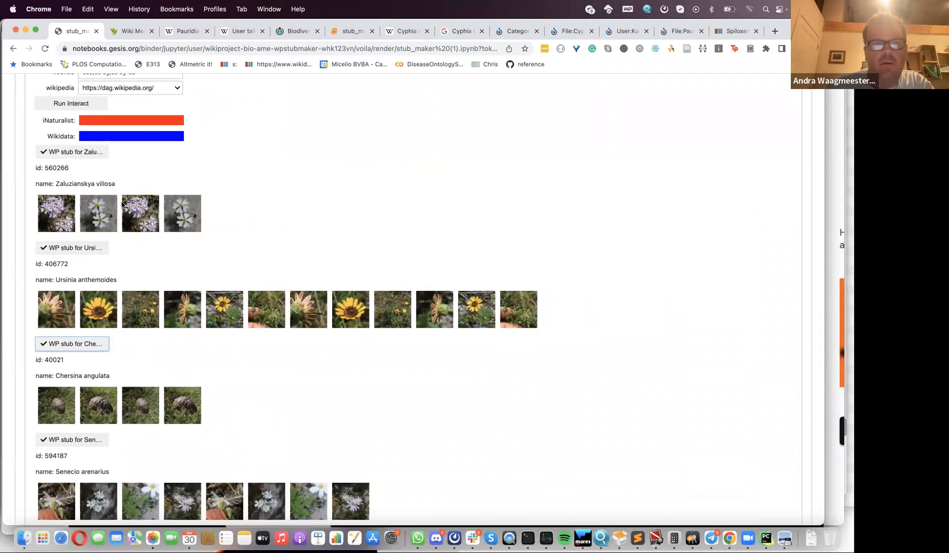
scroll(122, 205, "up", 4)
Step: Check the GBIF, license and BHL sections for Chersina angulata data, and return to the iNaturalist results
left_click(125, 97)
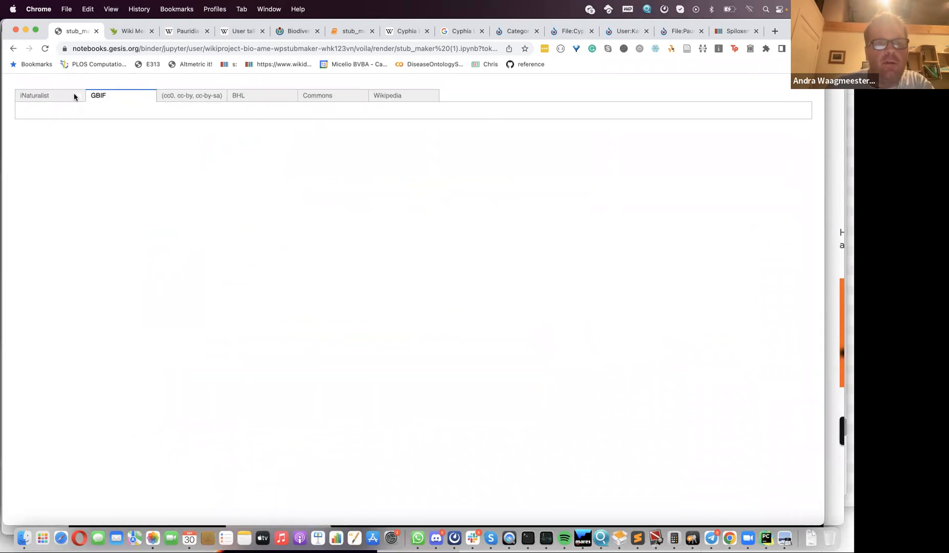
left_click(61, 100)
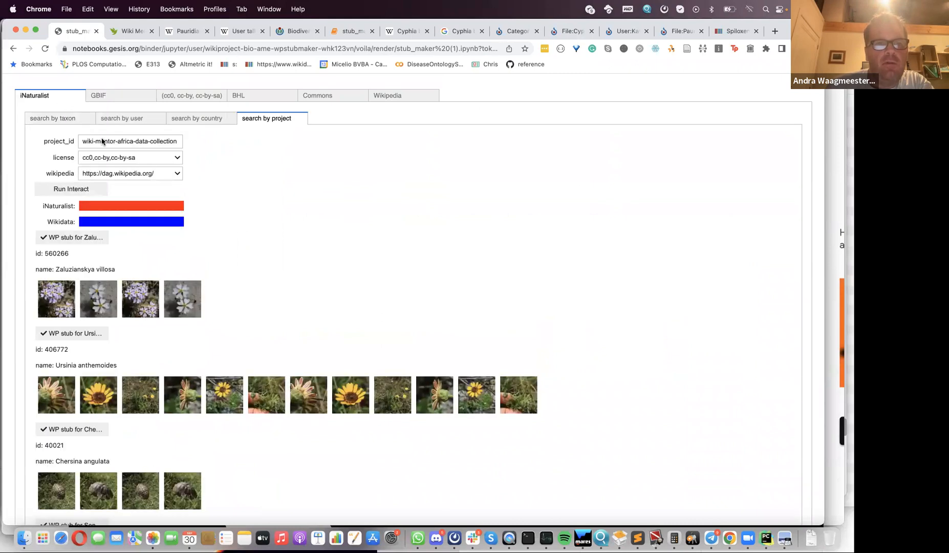
left_click(129, 96)
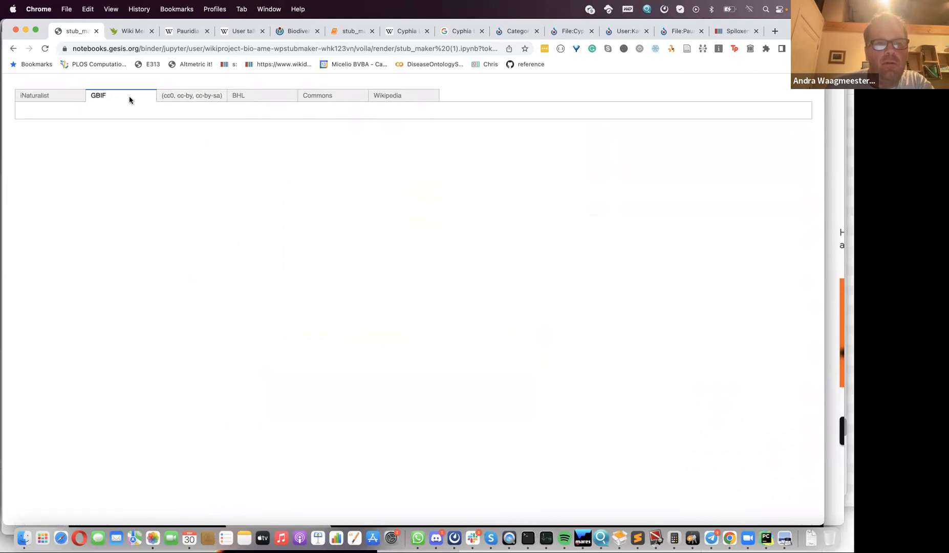
left_click(189, 99)
left_click(259, 97)
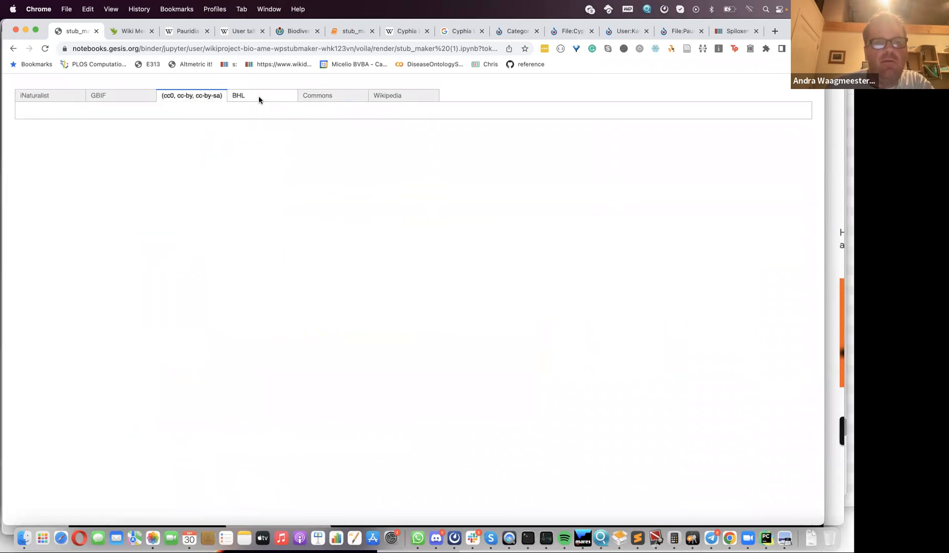
left_click(101, 100)
left_click(58, 99)
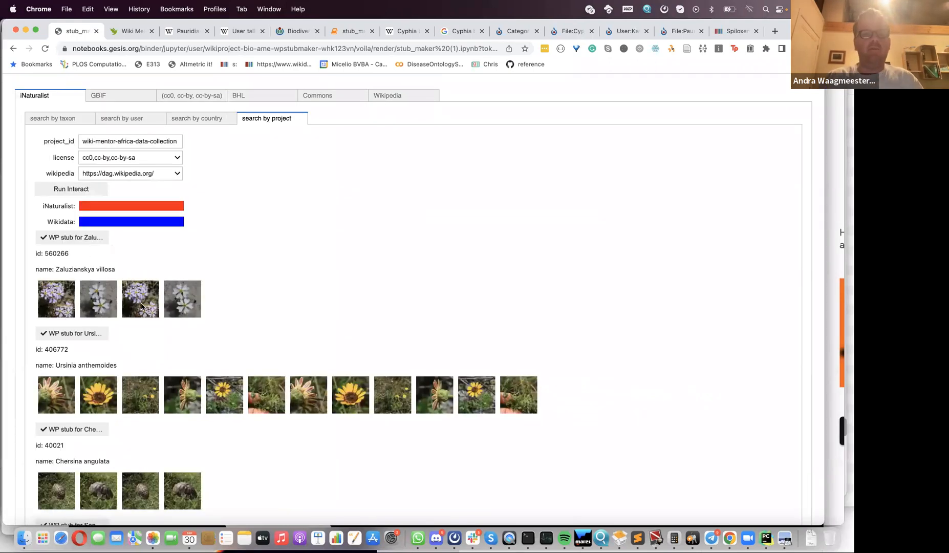
Step: Copy the project ID wiki-mentor-africa-data-collection and go to the first cell of the local stub maker notebook
triple_click(112, 141)
key("super+c")
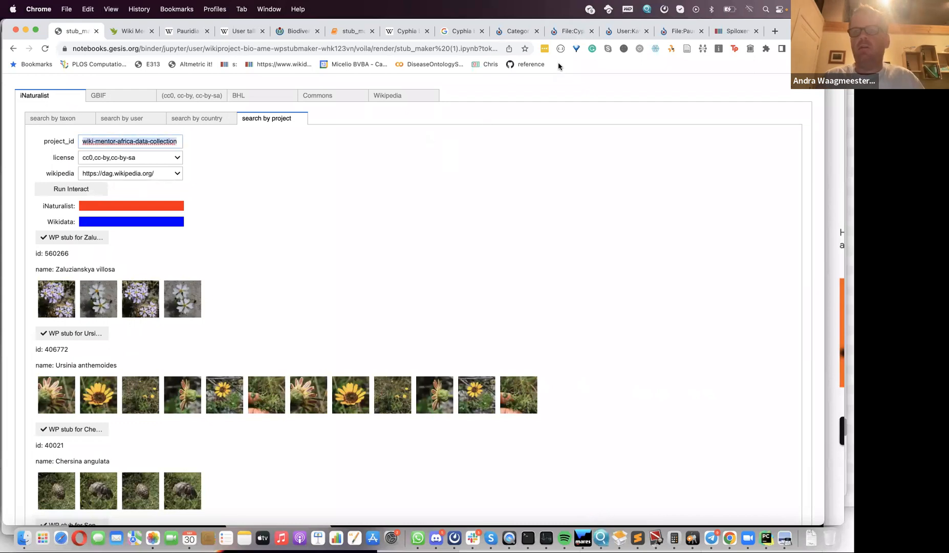
left_click(350, 31)
scroll(322, 167, "up", 15)
scroll(322, 166, "up", 20)
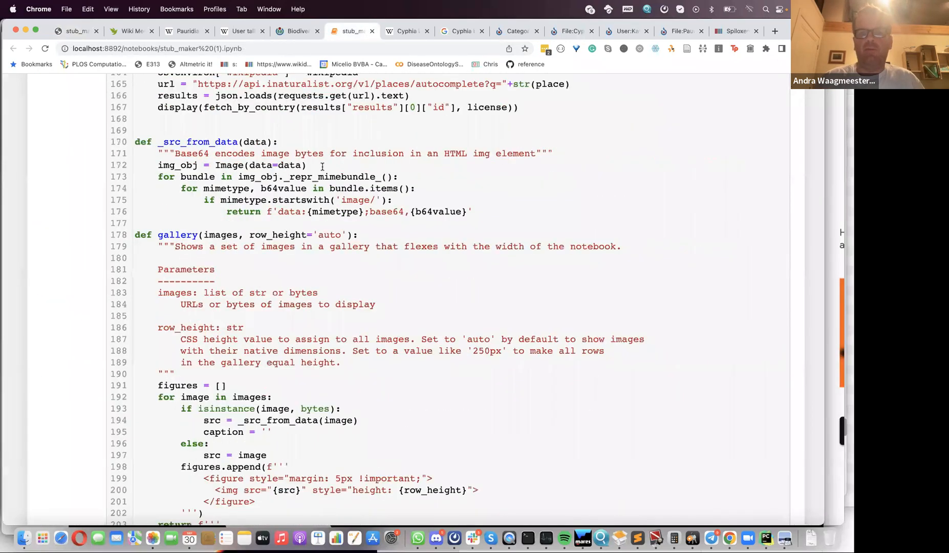
scroll(322, 166, "up", 3)
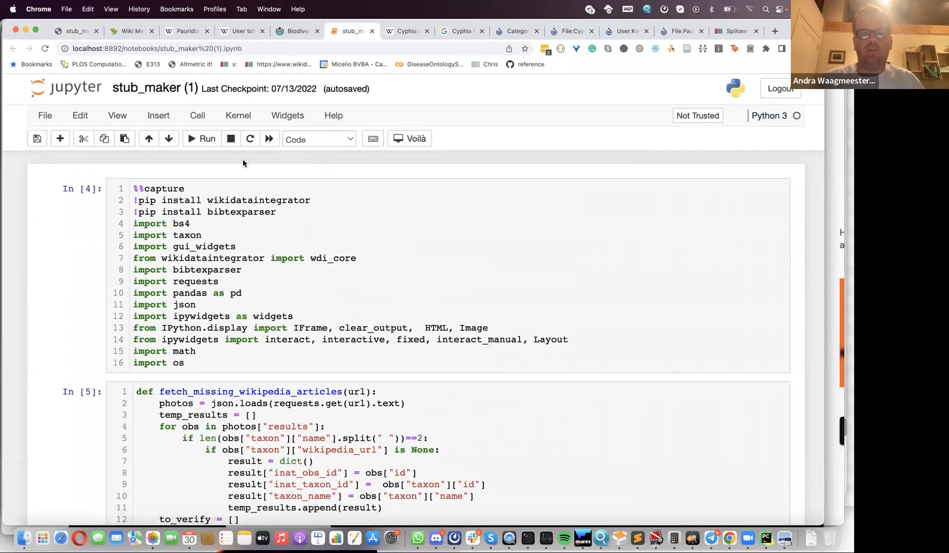
Step: Run the local notebook's cells in order, from the package installs and imports through the cell that displays the search interface
left_click(200, 216)
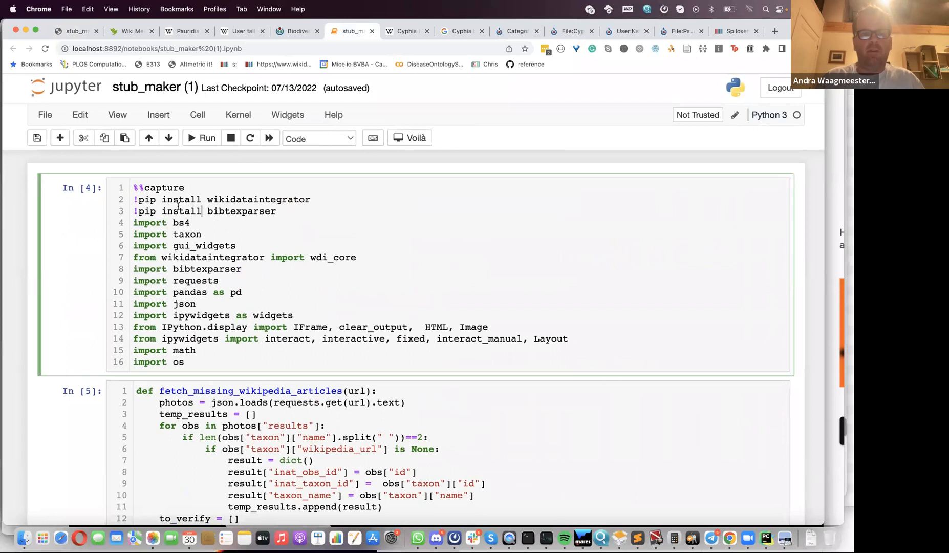
left_click(202, 137)
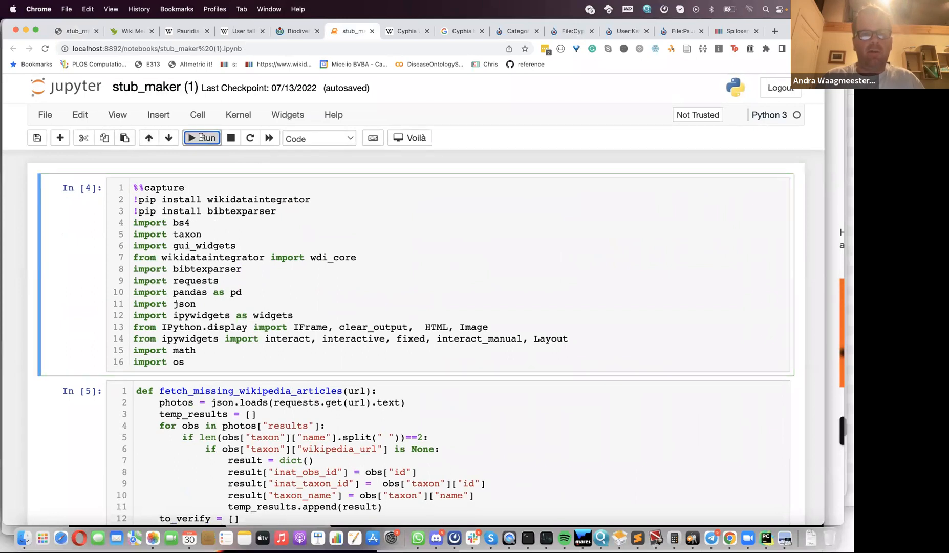
scroll(193, 125, "down", 5)
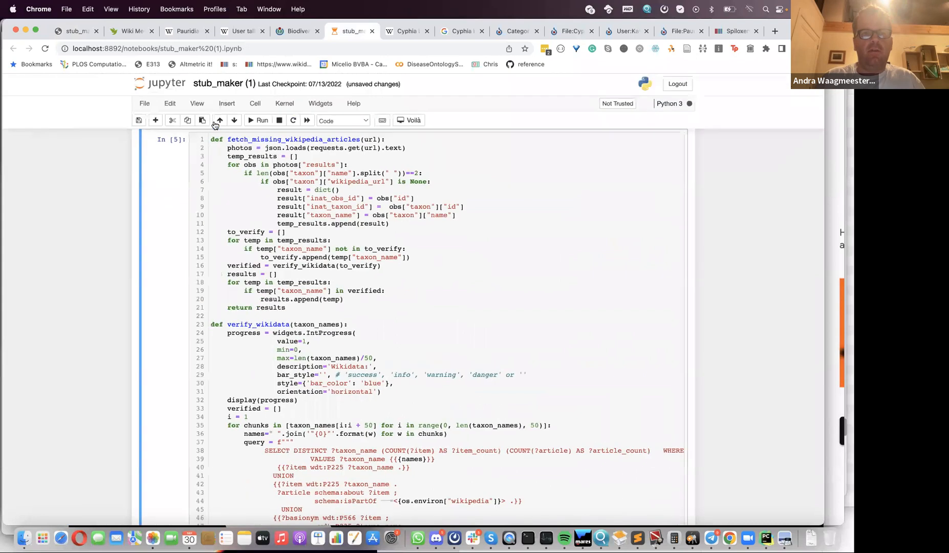
left_click(252, 122)
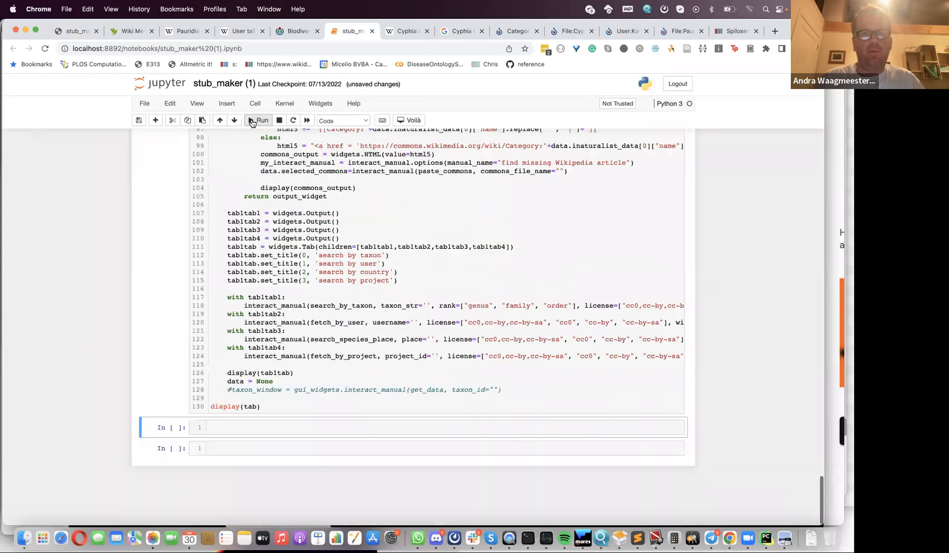
scroll(246, 330, "down", 2)
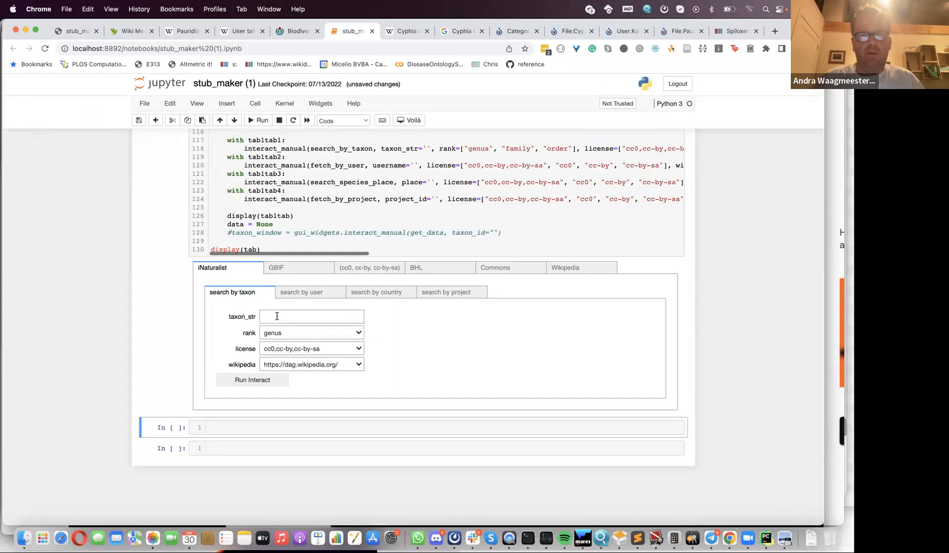
left_click(441, 292)
key("super+v")
left_click(251, 381)
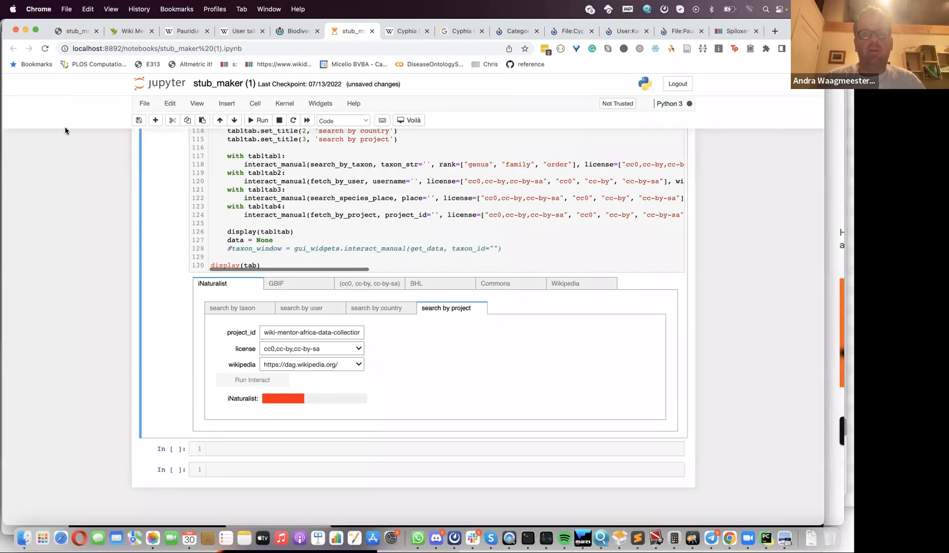
Step: Retry the Chersina angulata stub in the Binder version and check its GBIF section for data
left_click(70, 32)
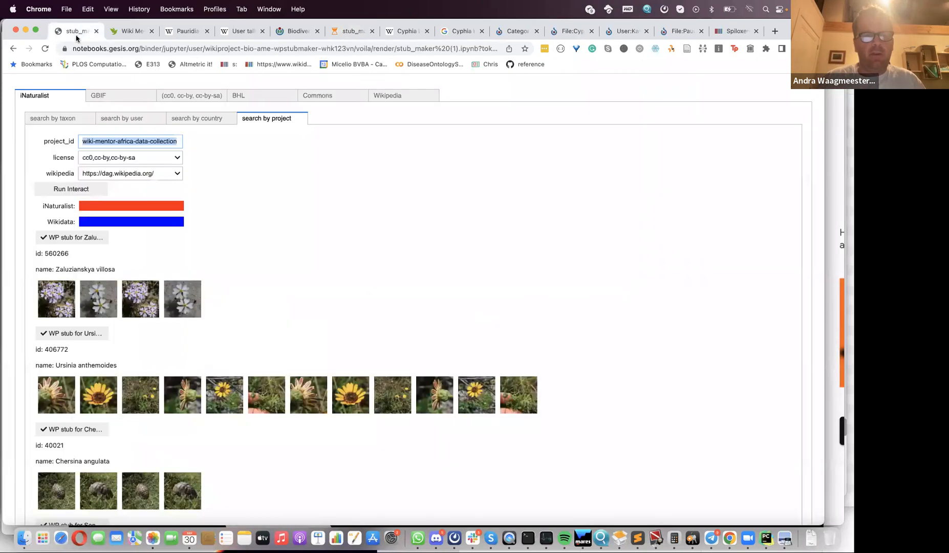
left_click(112, 97)
left_click(43, 97)
scroll(100, 310, "down", 2)
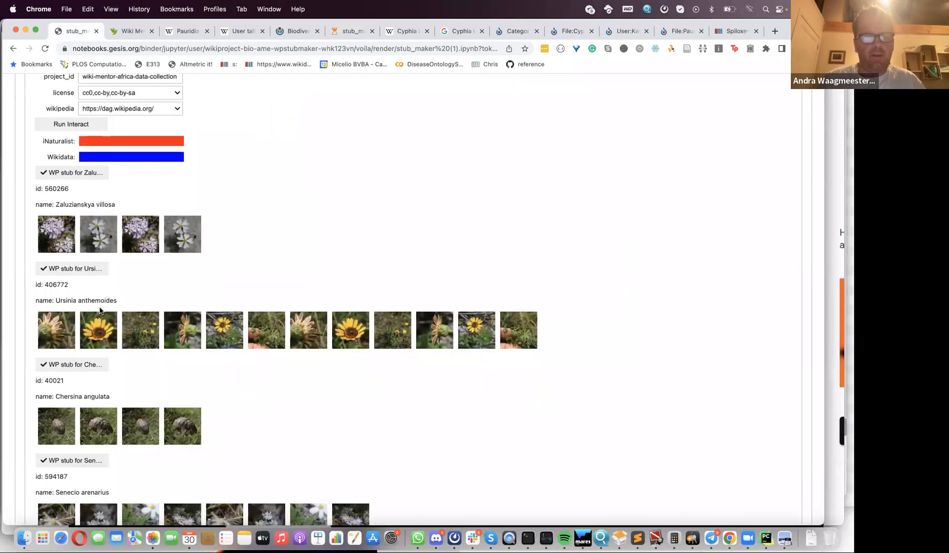
scroll(101, 310, "down", 2)
left_click(83, 321)
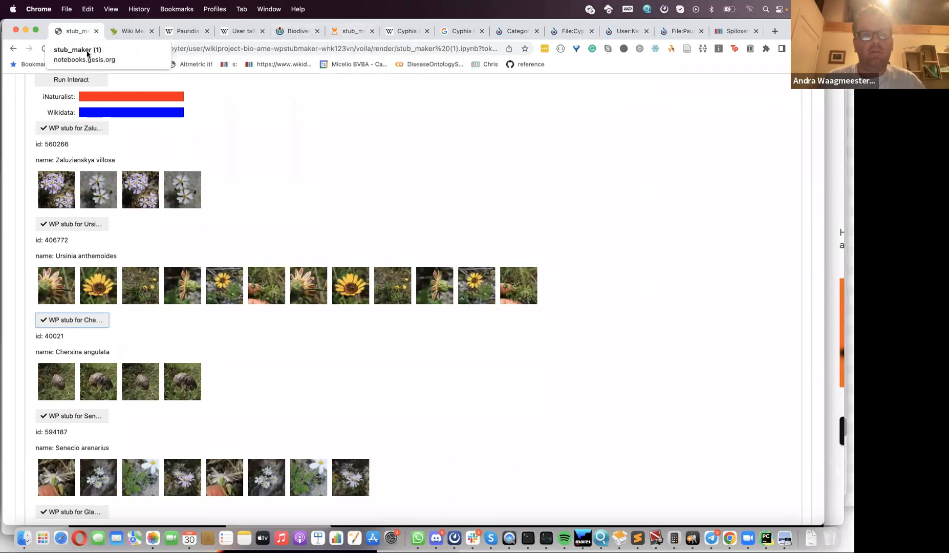
scroll(103, 153, "up", 5)
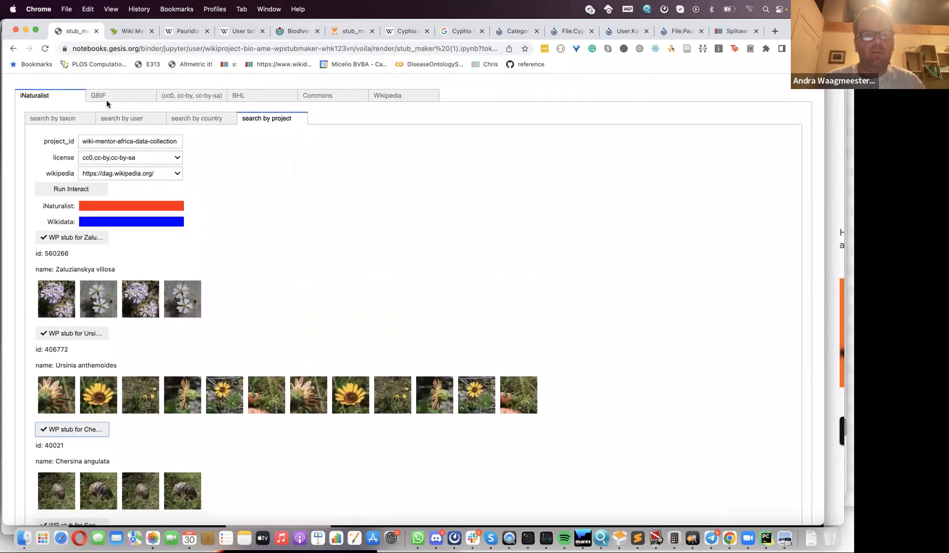
left_click(107, 102)
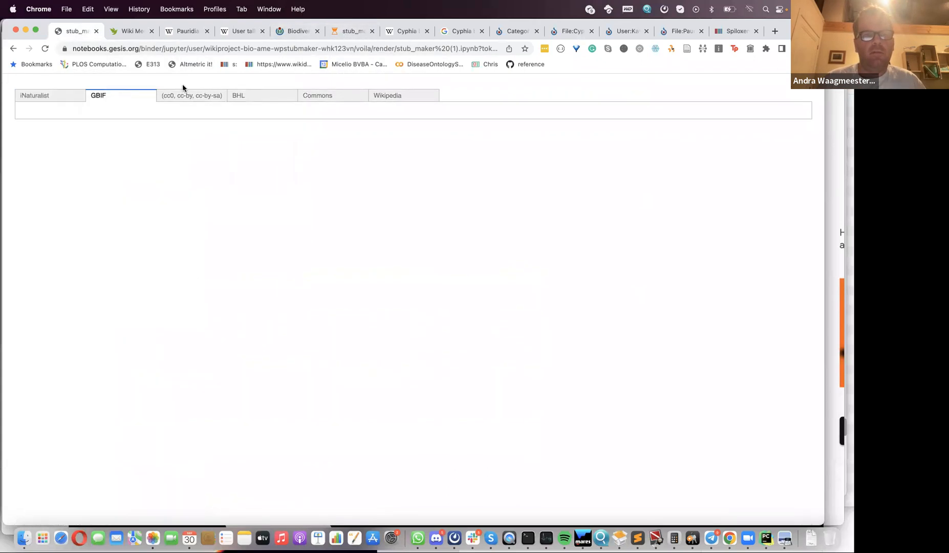
Step: Overwrite the local notebook's version on disk and request the Wikipedia stub for Chersina angulata from its project results
left_click(352, 32)
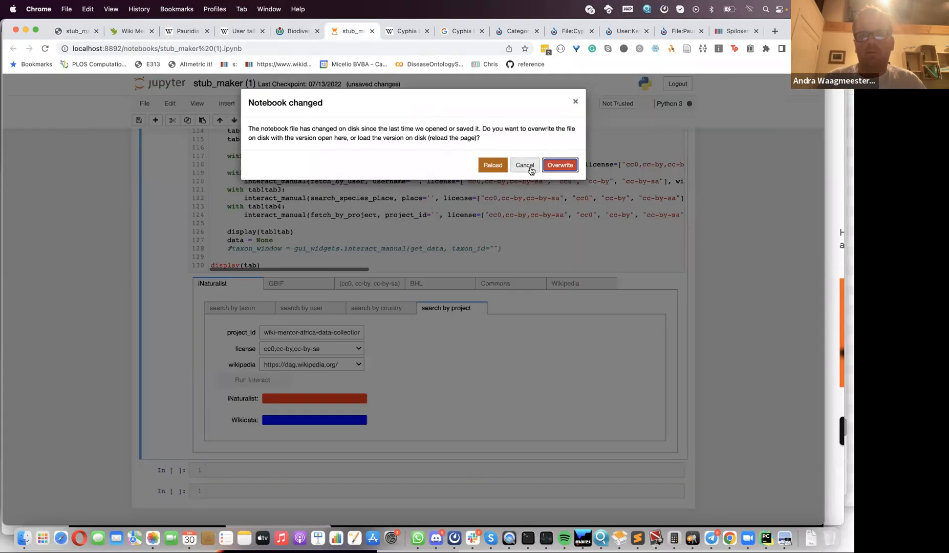
left_click(555, 166)
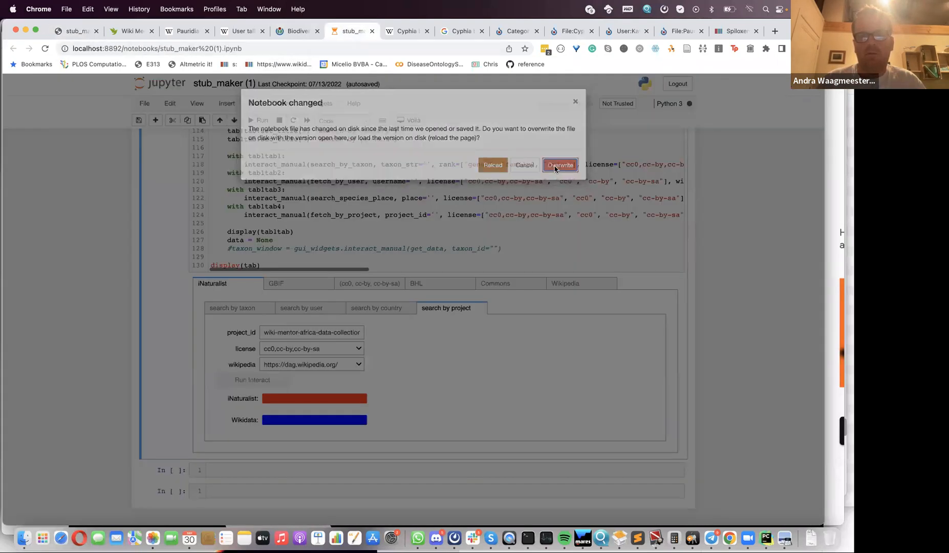
scroll(366, 383, "down", 2)
scroll(366, 383, "down", 3)
scroll(163, 436, "down", 2)
scroll(162, 436, "down", 4)
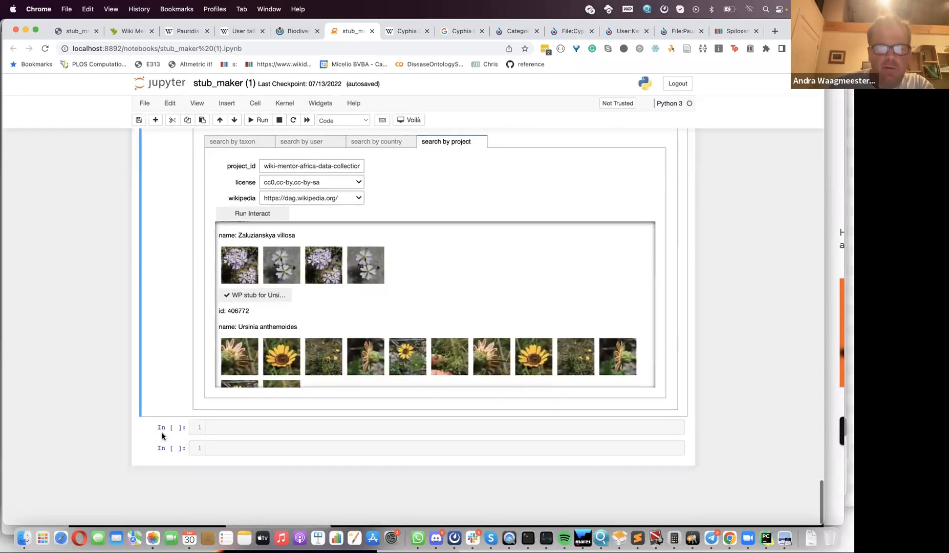
scroll(269, 378, "down", 5)
scroll(269, 378, "down", 1)
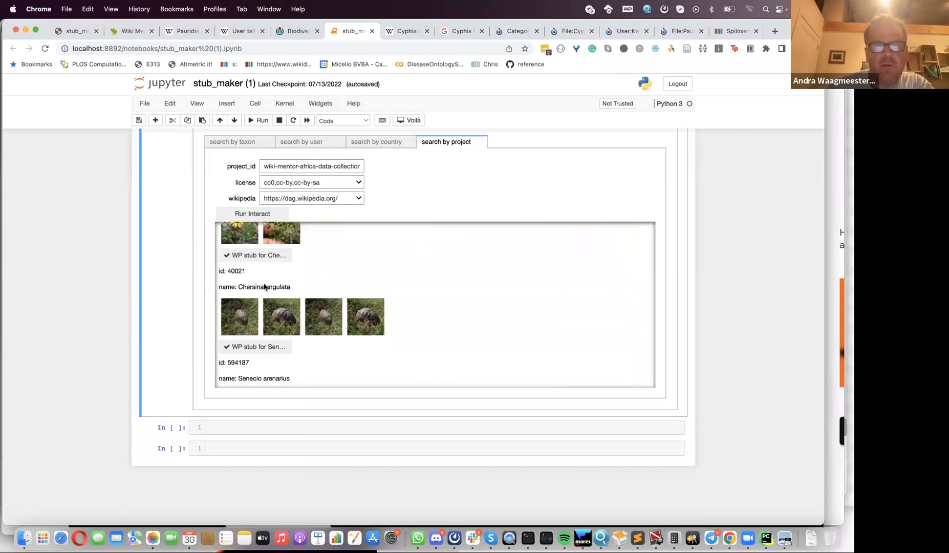
left_click(261, 256)
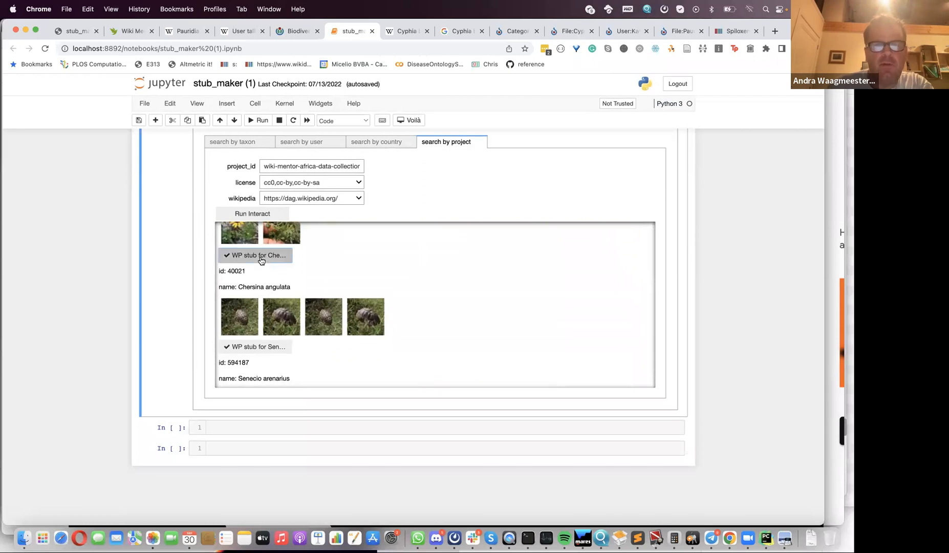
Step: Check the local stub maker's GBIF section for Chersina angulata data
scroll(181, 260, "up", 3)
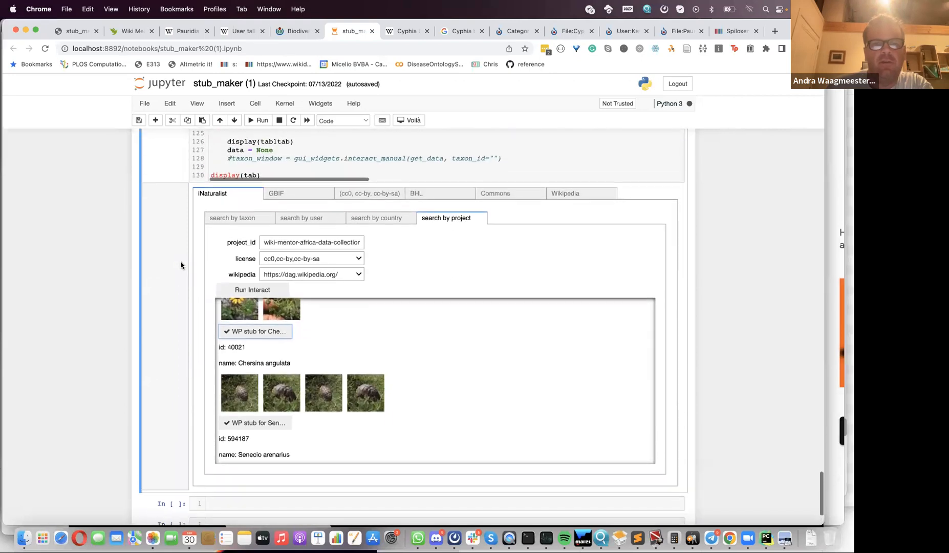
left_click(287, 196)
left_click(236, 392)
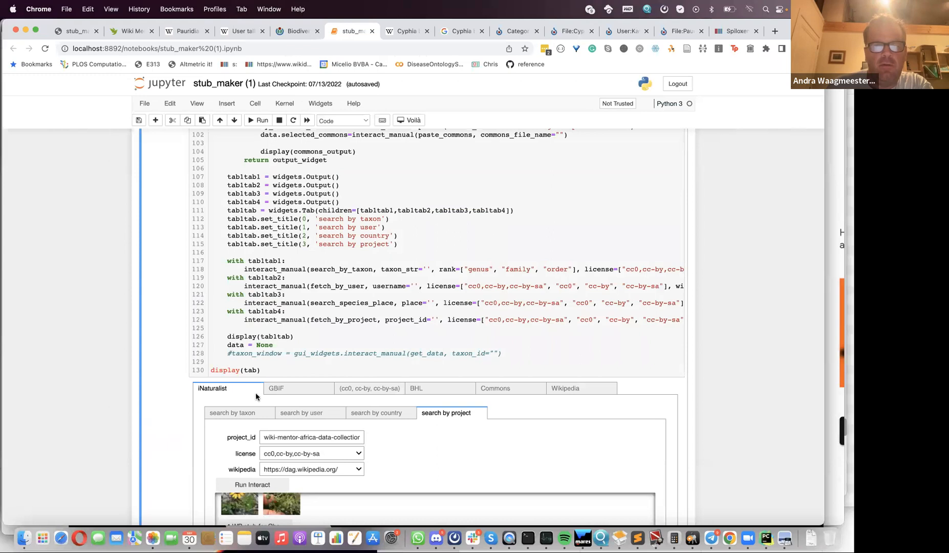
left_click(274, 390)
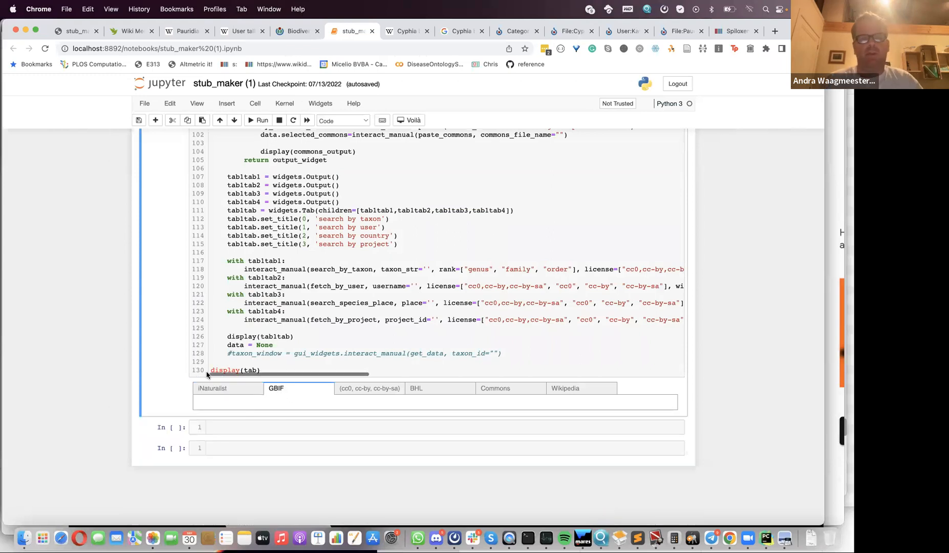
Step: Return to the iNaturalist project results and copy the species name Chersina angulata
left_click(212, 388)
scroll(212, 412, "down", 5)
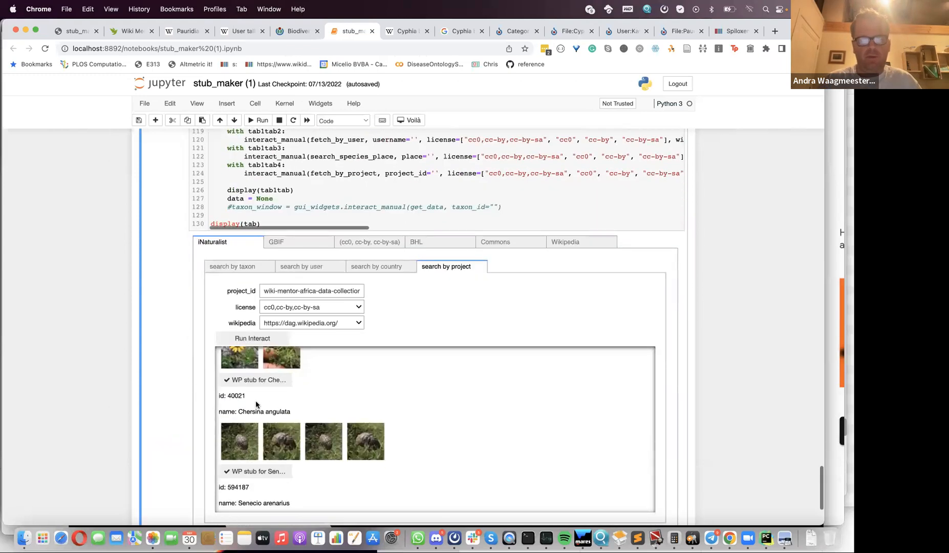
left_click_drag(291, 412, 237, 414)
key("super+c")
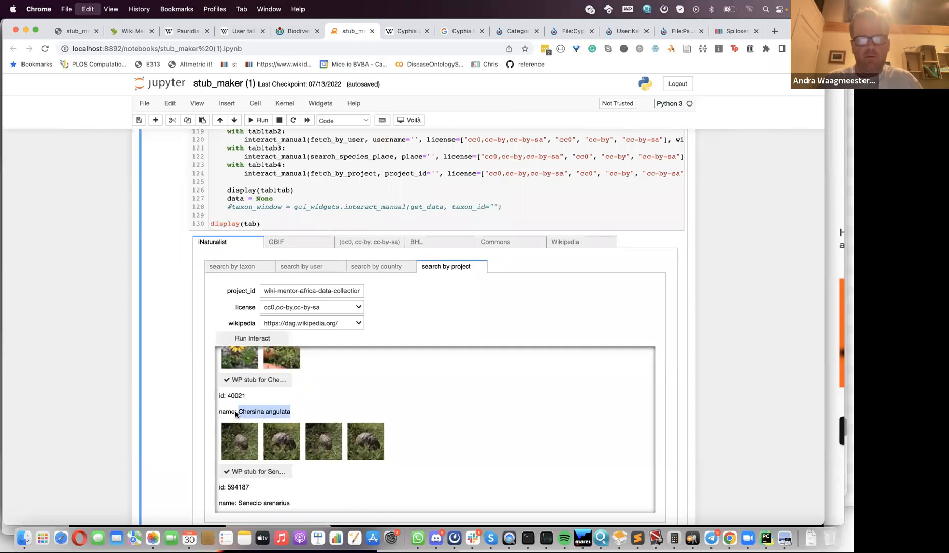
Step: Load the Wikidata main page in place of the Cyphia bulbosa article
left_click(399, 35)
left_click(300, 48)
type("www.")
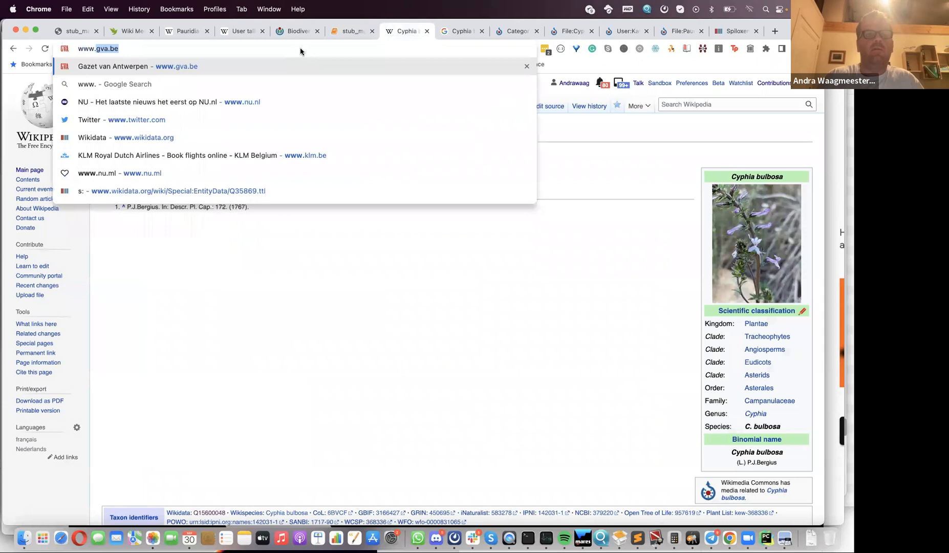
type("w")
key("BackSpace")
key("BackSpace")
key("BackSpace")
key("BackSpace")
key("BackSpace")
key("BackSpace")
type("www.w")
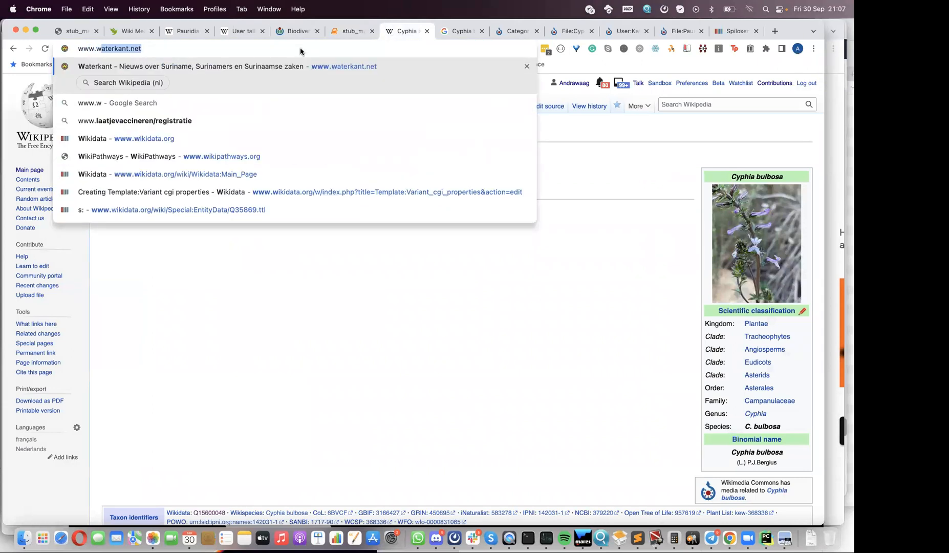
type("iki")
key("Return")
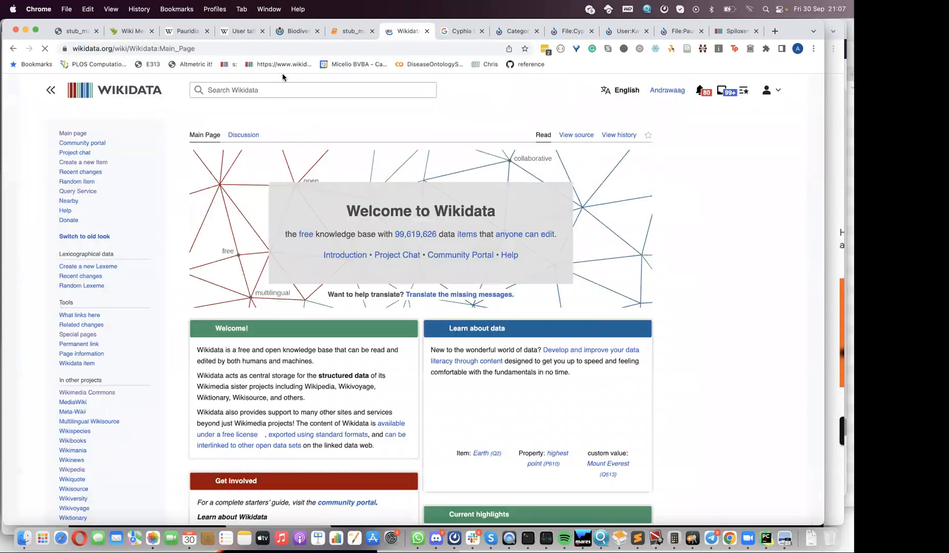
Step: Search Wikidata for Chersina angulata and open the Angulate tortoise species item
left_click(214, 92)
key("super+v")
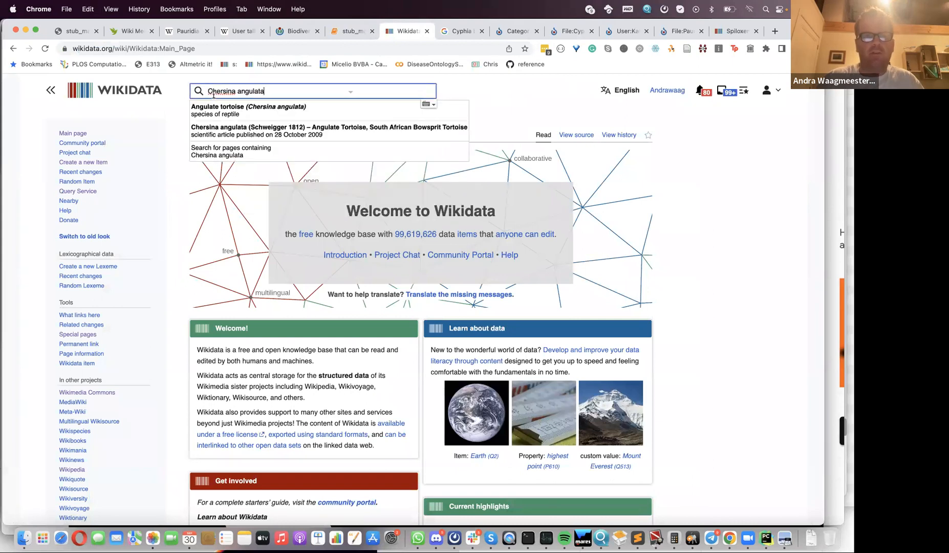
key("Down")
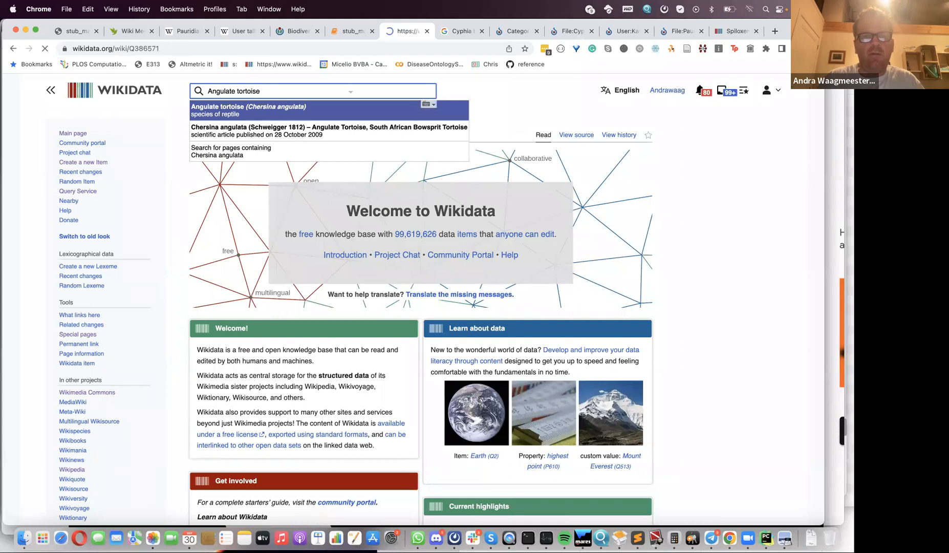
Step: Search the Angulate tortoise item for gbif and check its GBIF and iNaturalist taxon ID statements
scroll(208, 216, "down", 10)
key("super+f")
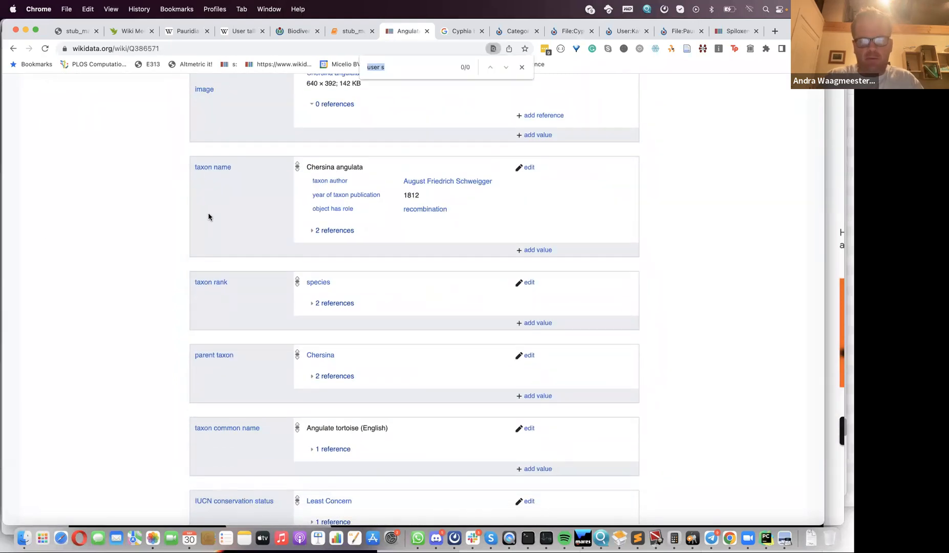
type("gbif")
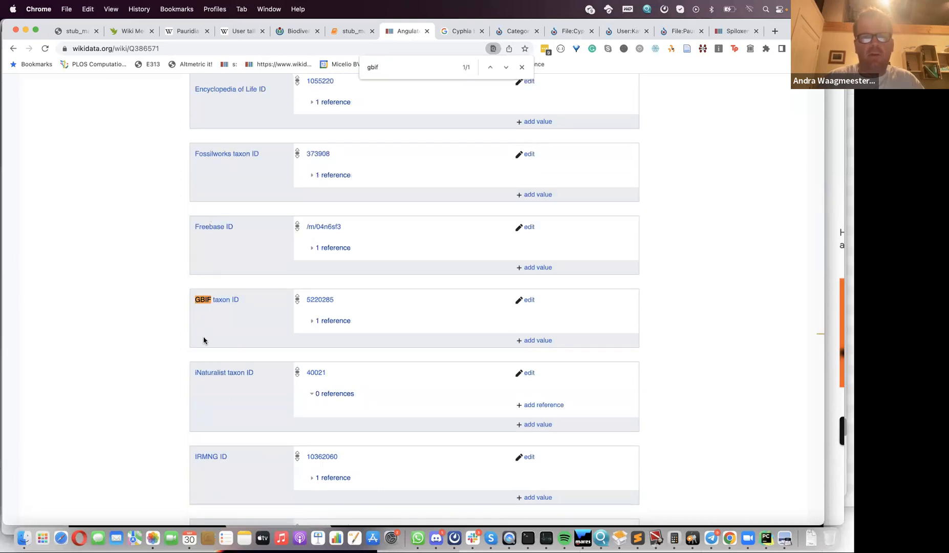
scroll(218, 339, "down", 1)
key("super+f")
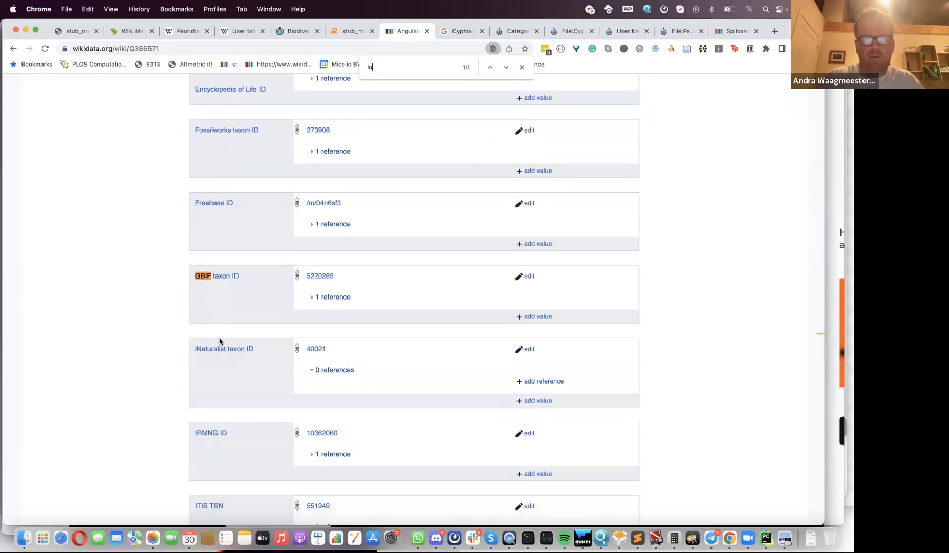
Step: Recheck the GBIF section in the local notebook and return to the iNaturalist results
left_click(350, 31)
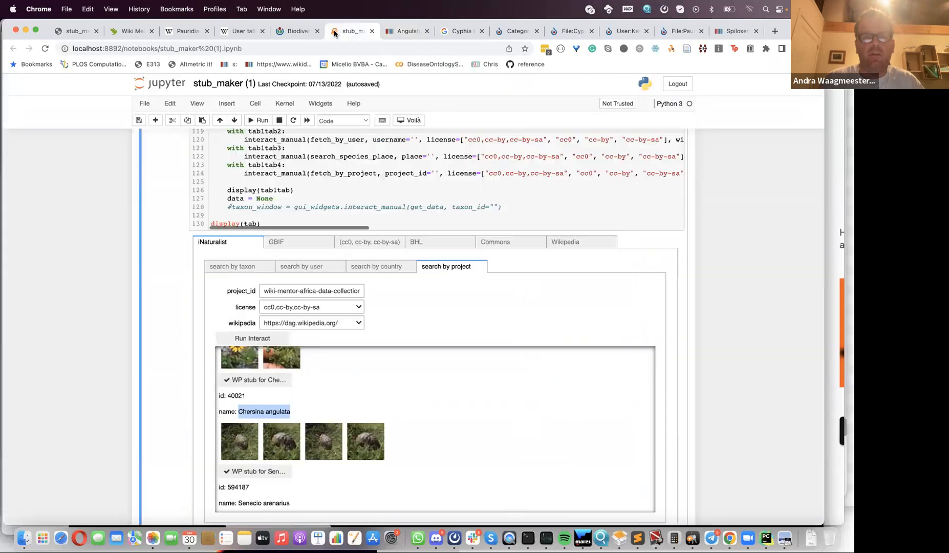
left_click(276, 241)
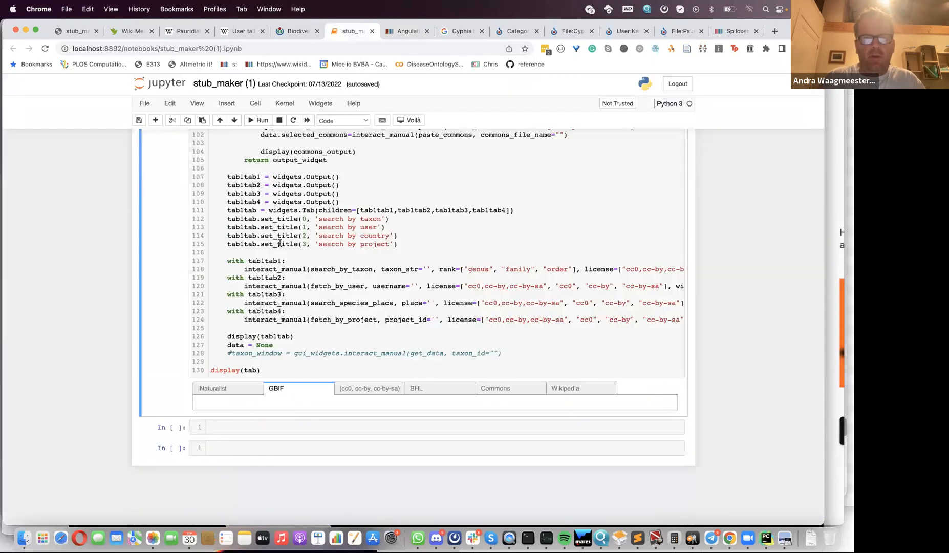
left_click(228, 390)
Step: Find Babiana fragrans in the local project results and request its Wikipedia stub, closing the stray Dictionary window
scroll(261, 450, "down", 5)
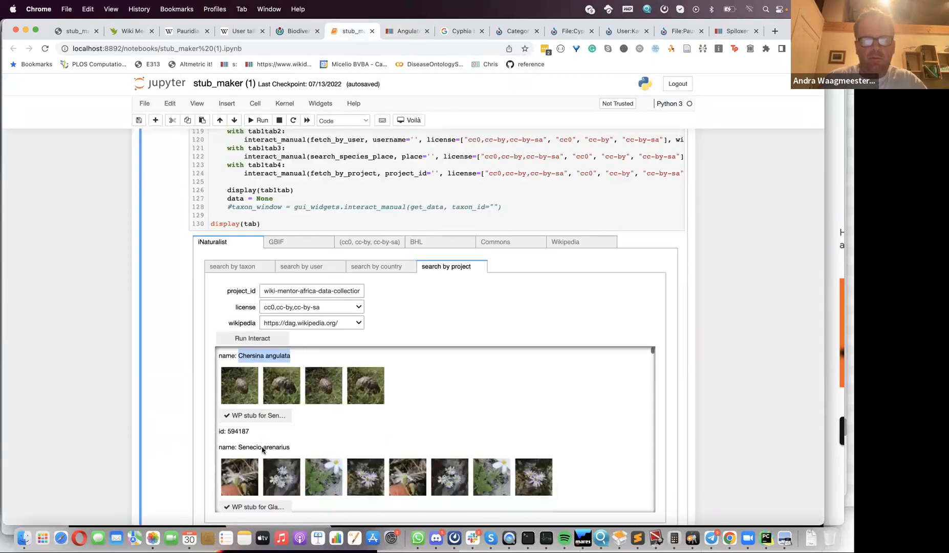
scroll(262, 449, "down", 4)
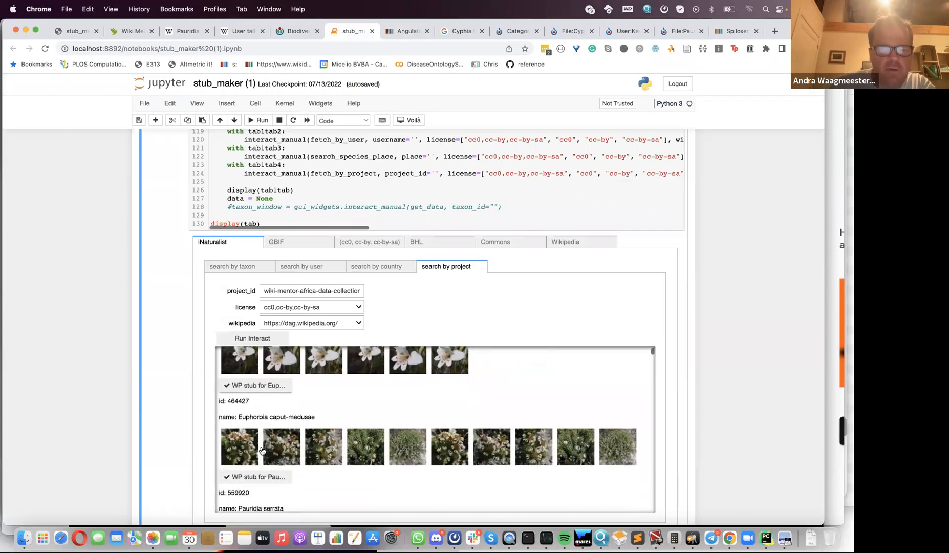
scroll(262, 449, "down", 10)
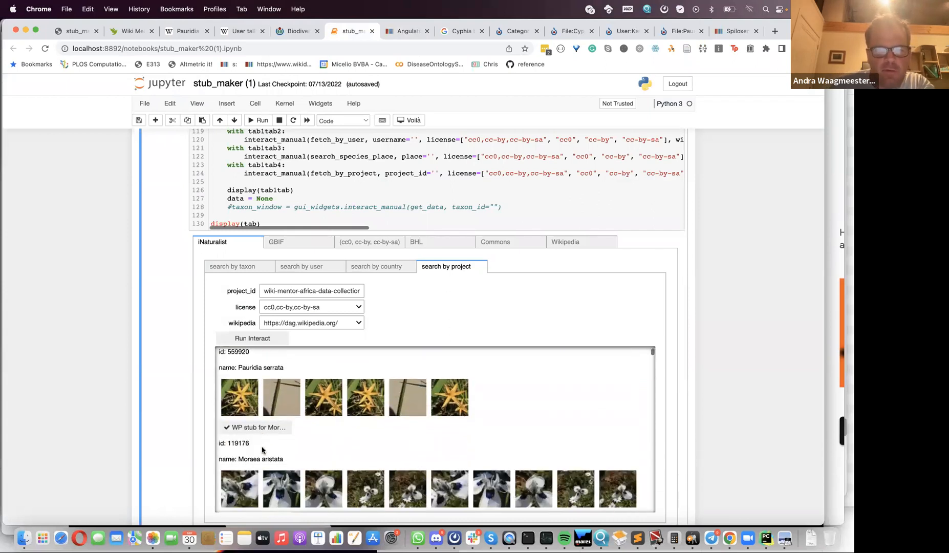
scroll(262, 450, "down", 4)
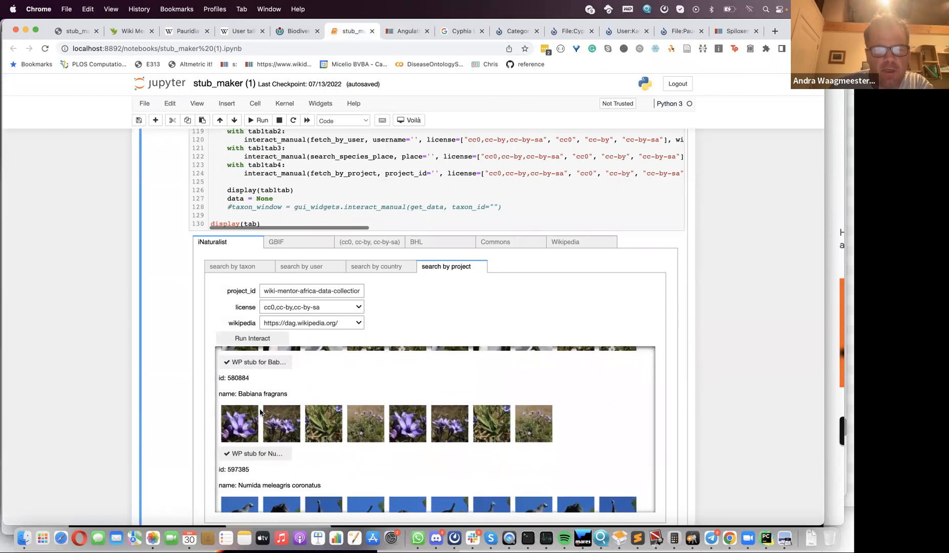
scroll(260, 412, "up", 1)
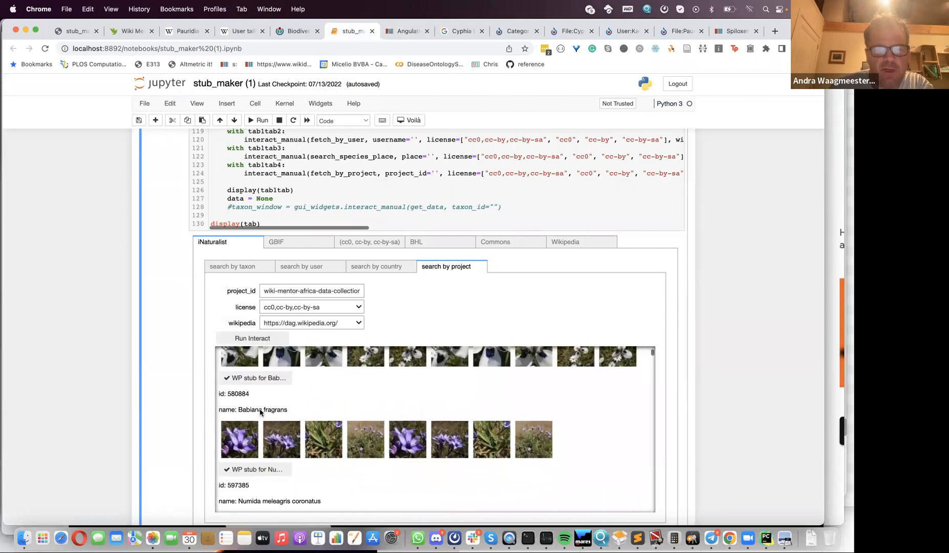
left_click(242, 382)
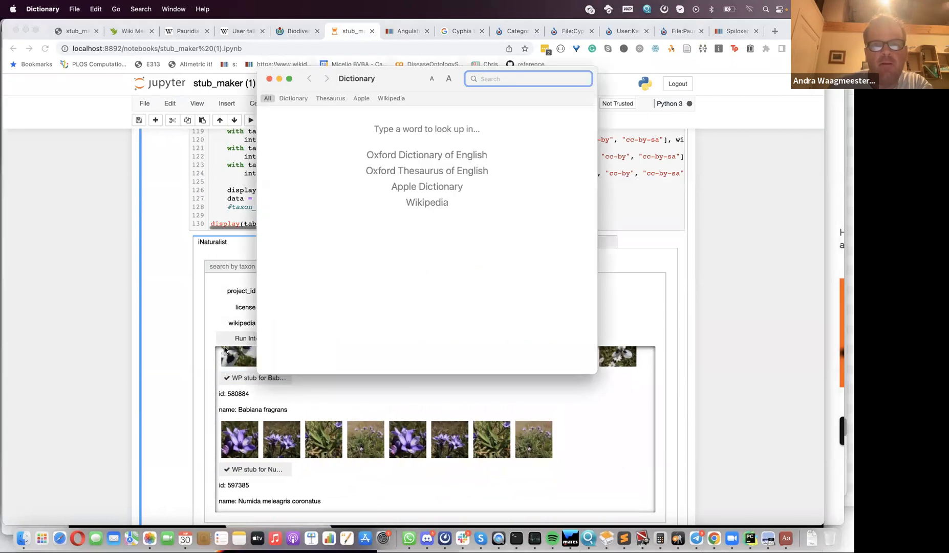
left_click(269, 79)
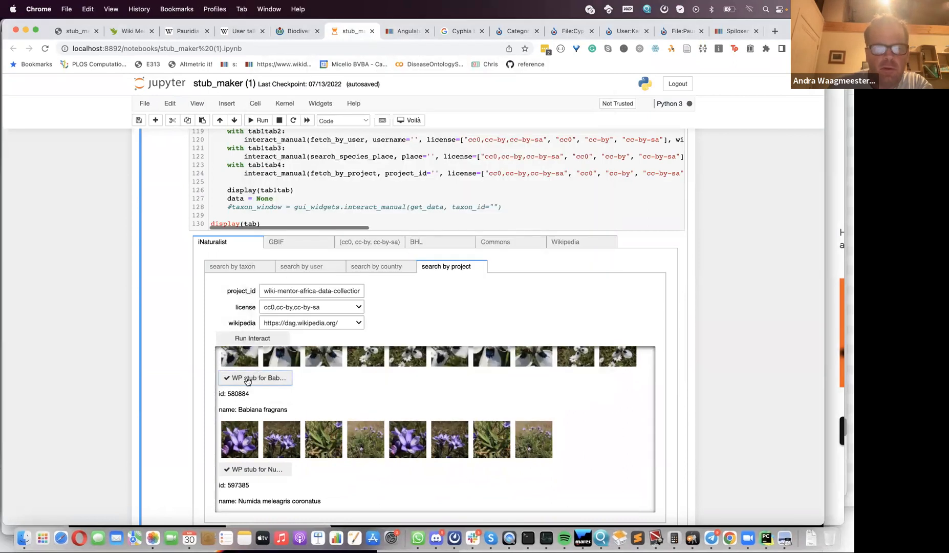
Step: Look through the Binder version's species results, recheck its GBIF section, and return to the local notebook
left_click(63, 32)
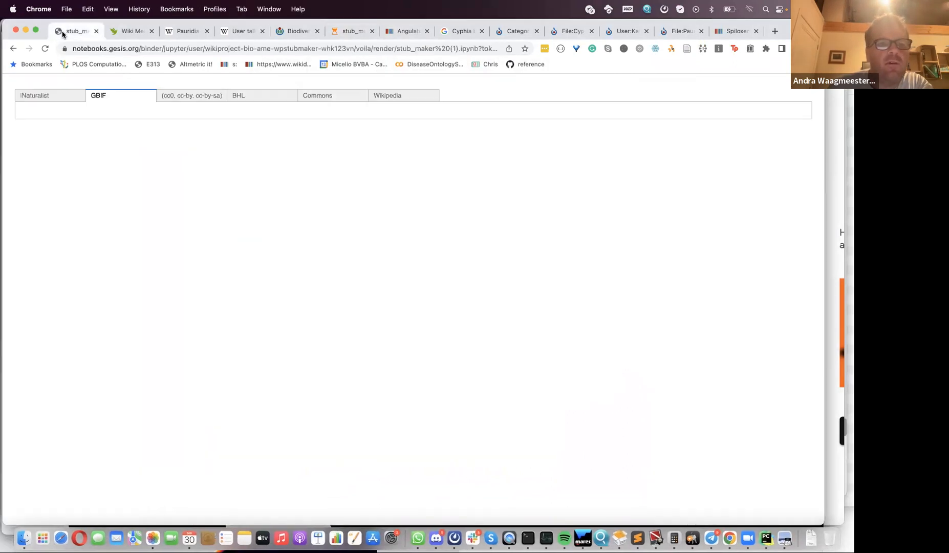
left_click(65, 100)
scroll(81, 307, "down", 15)
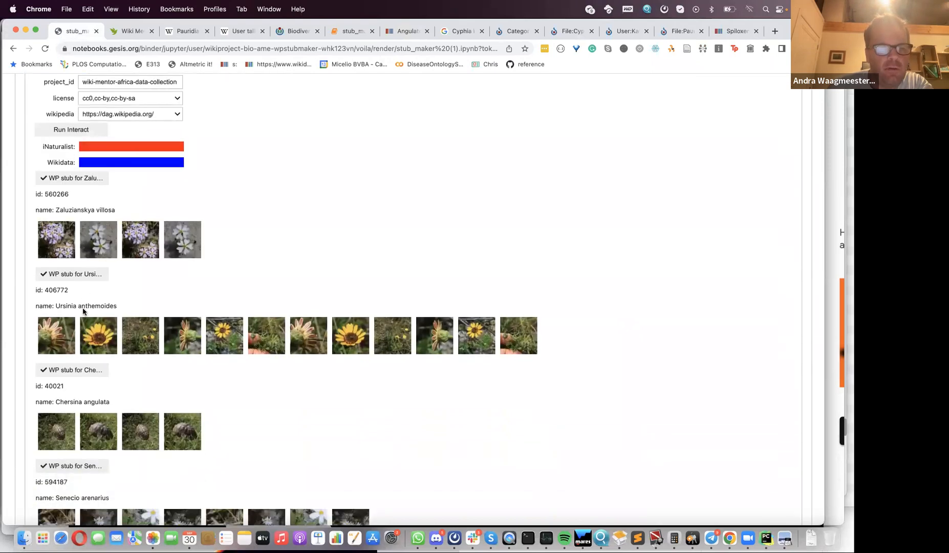
scroll(88, 343, "down", 10)
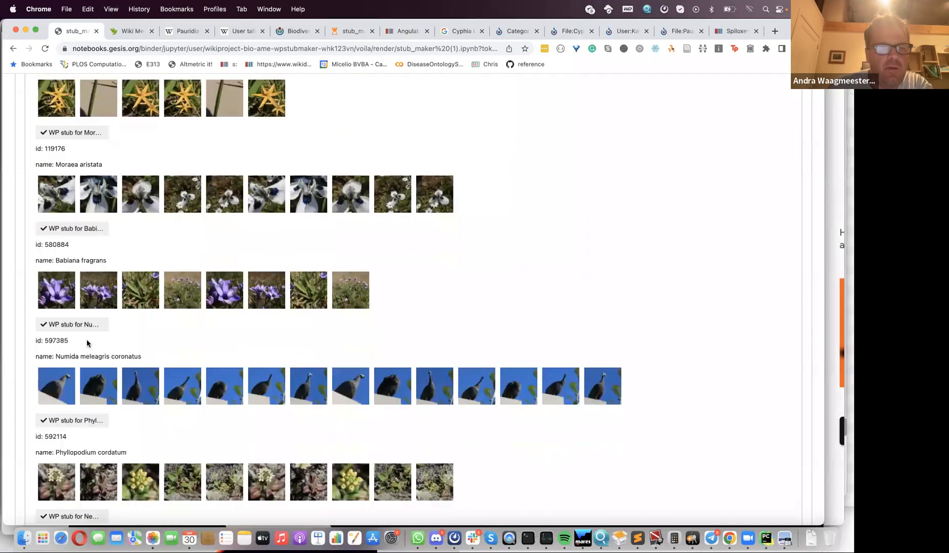
scroll(88, 343, "down", 2)
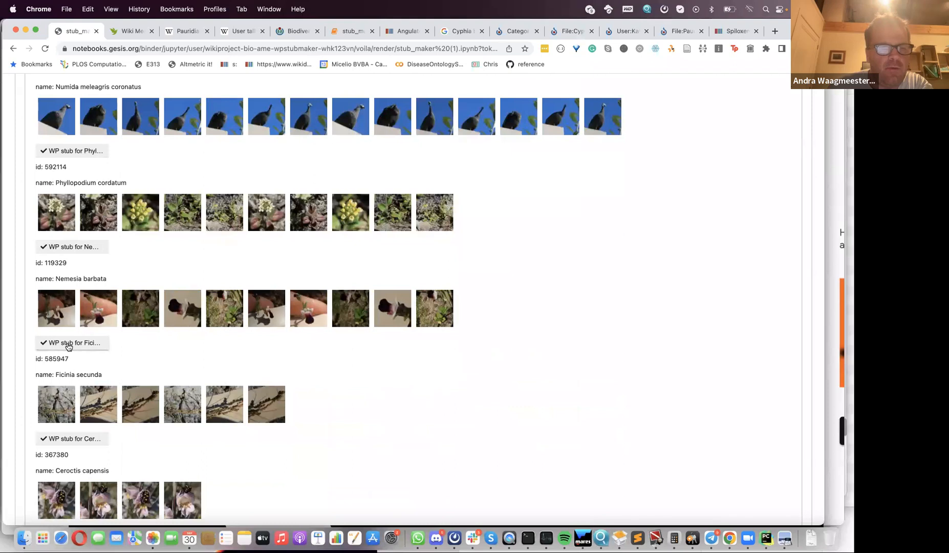
scroll(60, 256, "up", 12)
scroll(60, 255, "up", 20)
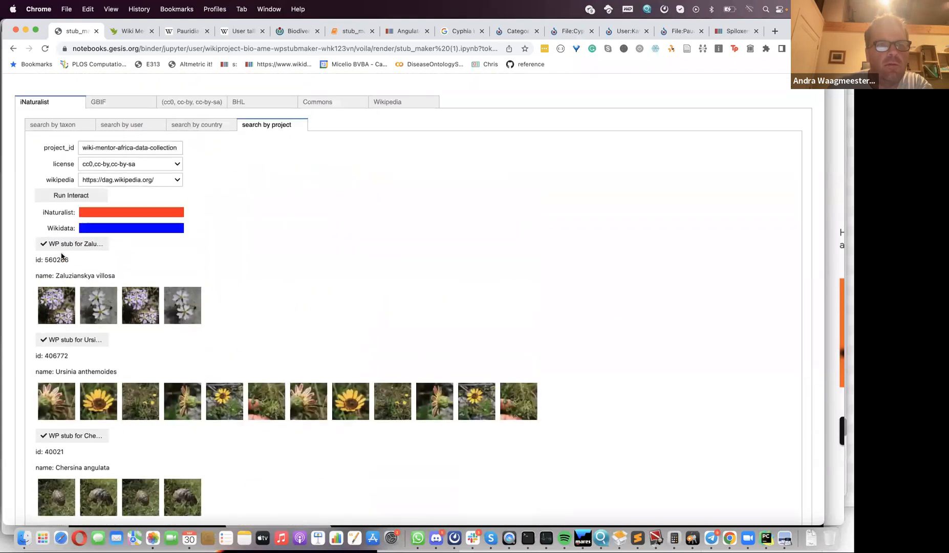
left_click(99, 96)
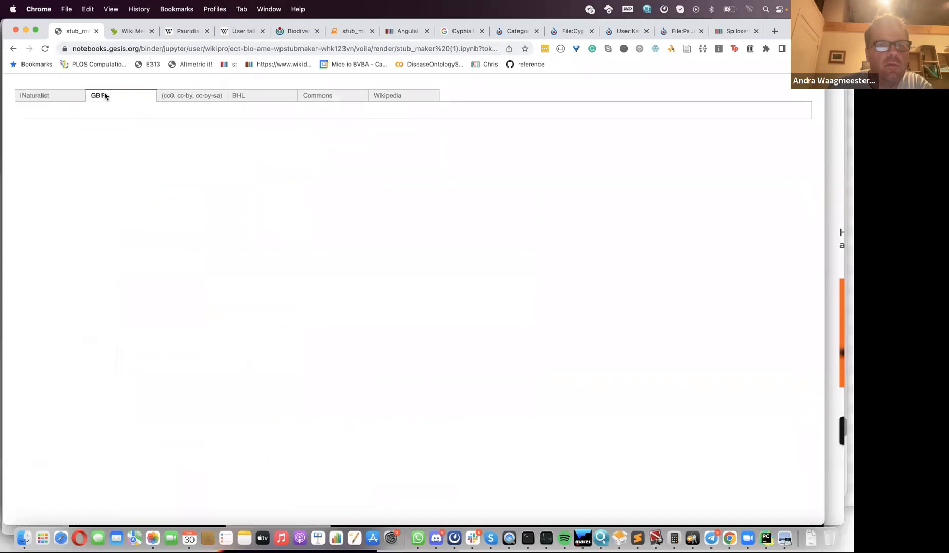
left_click(62, 94)
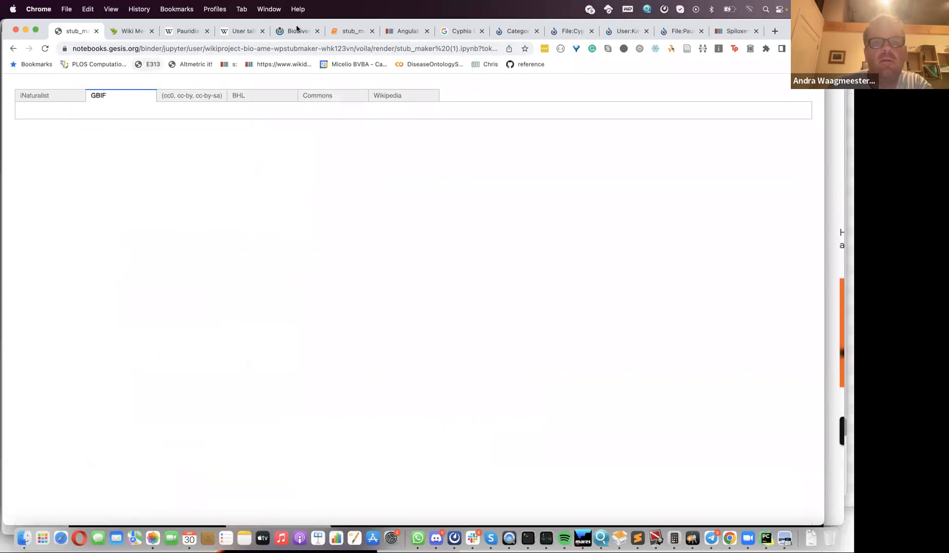
left_click(337, 32)
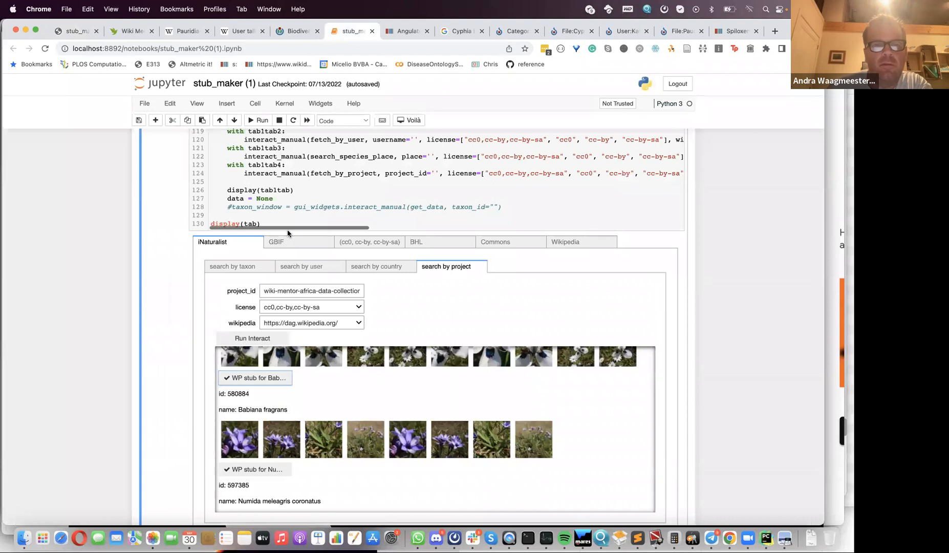
Step: Examine the GBIF record for Babiana fragrans in the notebook, highlighting its scientific name and publication reference
left_click(291, 245)
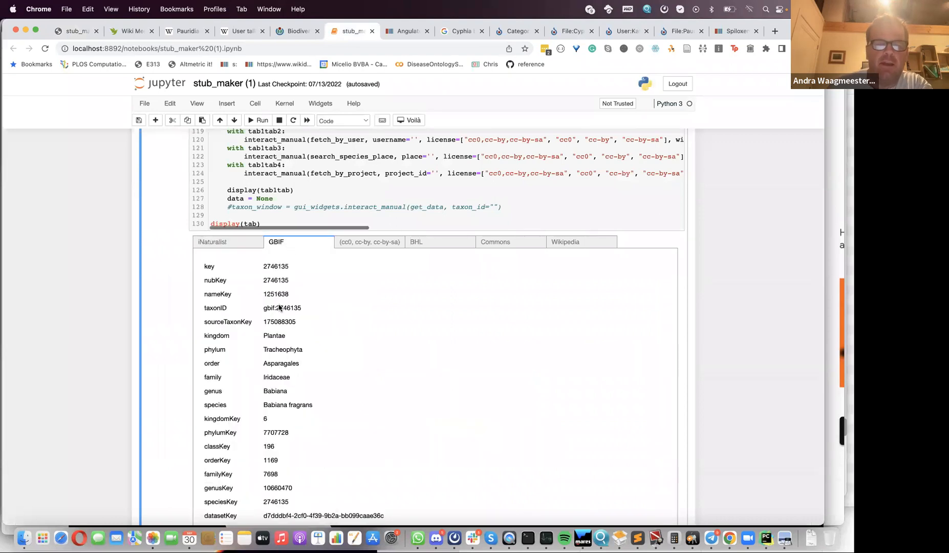
scroll(249, 325, "down", 5)
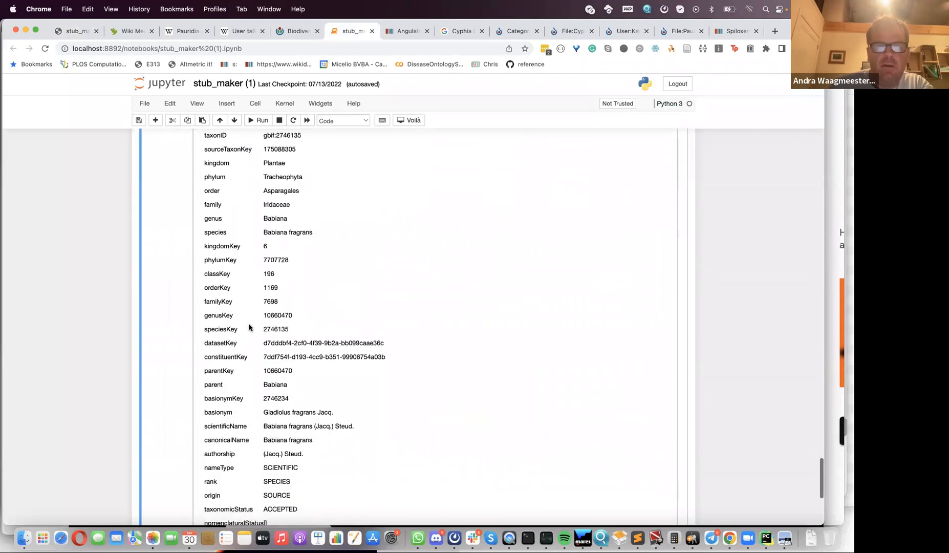
scroll(249, 327, "up", 6)
scroll(284, 385, "down", 10)
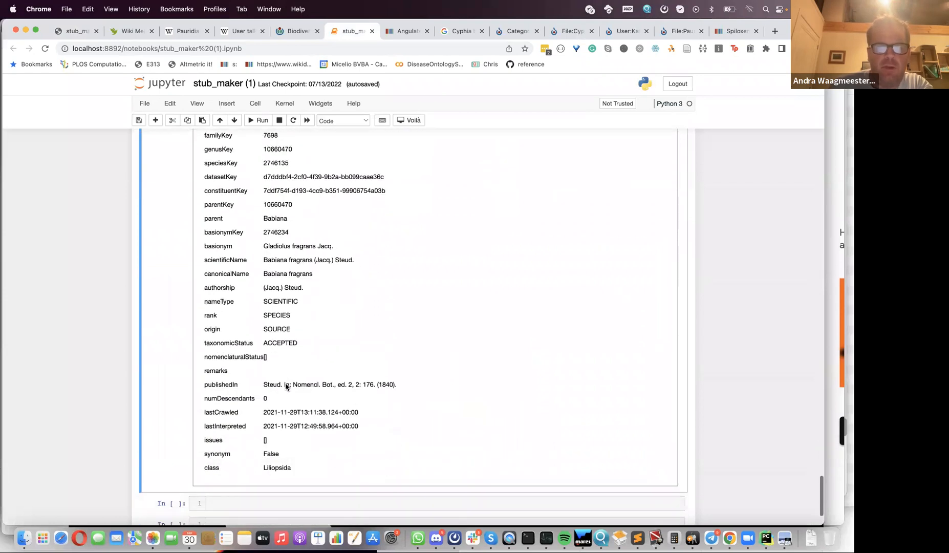
scroll(286, 386, "up", 1)
left_click_drag(263, 272, 360, 273)
scroll(304, 340, "down", 2)
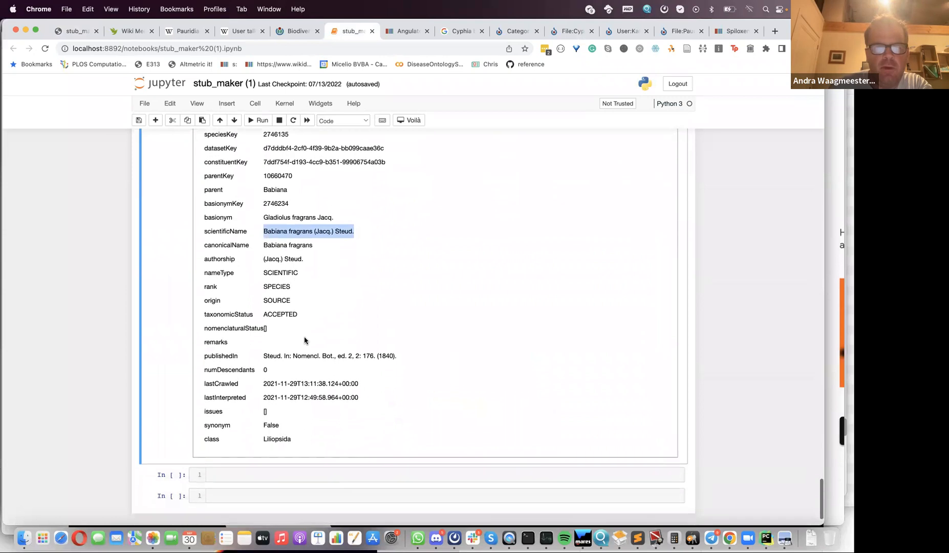
left_click(263, 360)
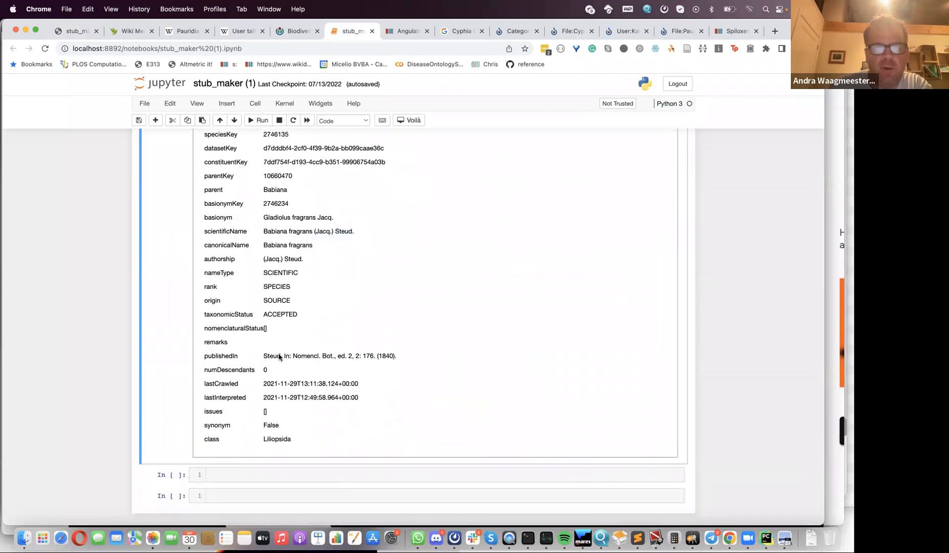
left_click_drag(264, 358, 403, 359)
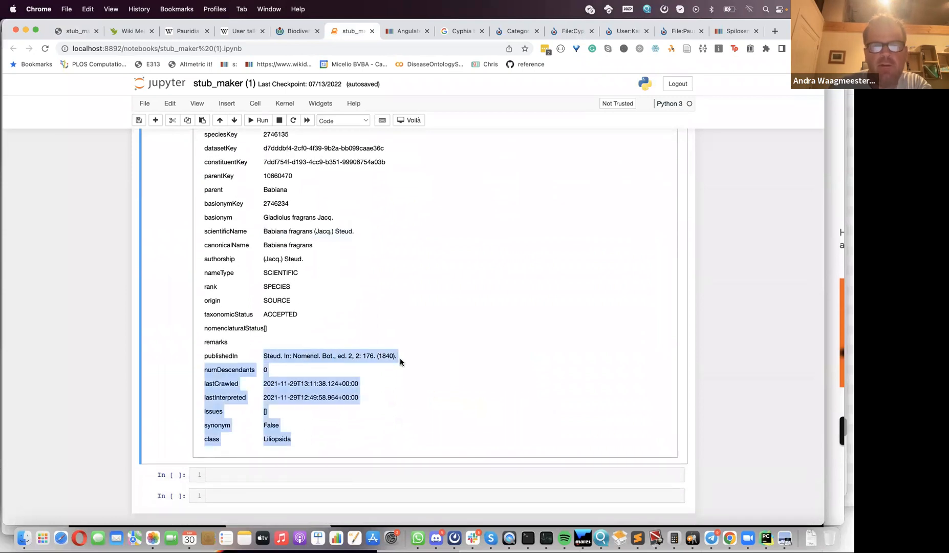
scroll(393, 321, "up", 15)
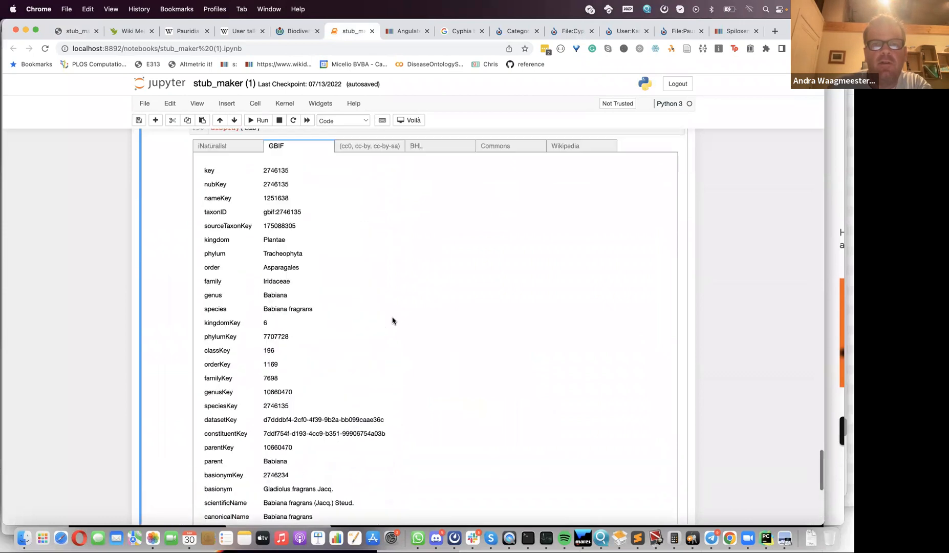
scroll(393, 317, "down", 5)
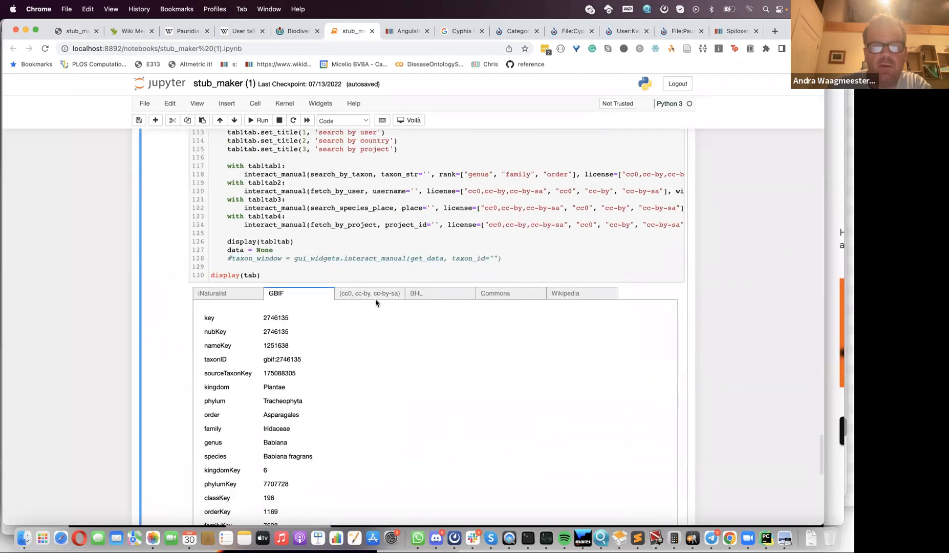
Step: Look through the reusable-license iNaturalist images and the BHL literature table for Babiana fragrans
left_click(374, 297)
scroll(333, 350, "down", 2)
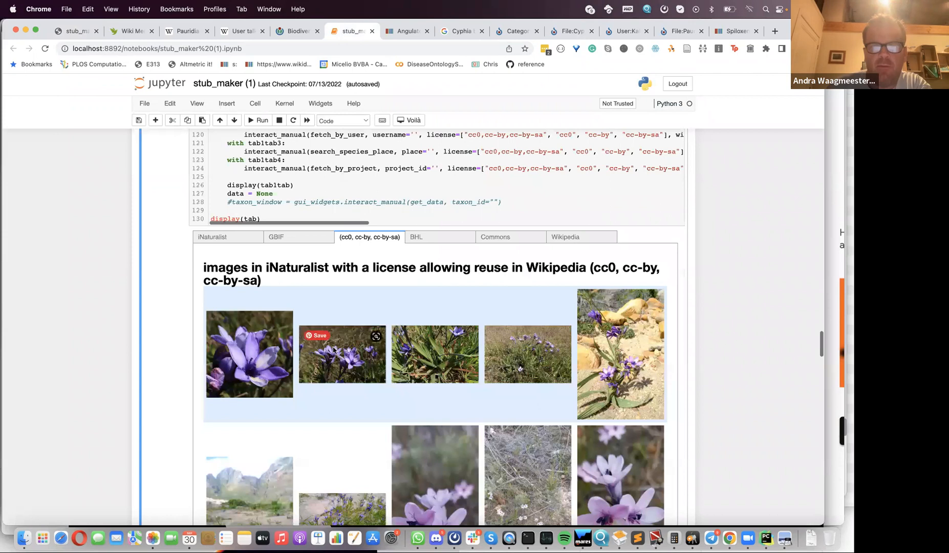
scroll(323, 352, "down", 1)
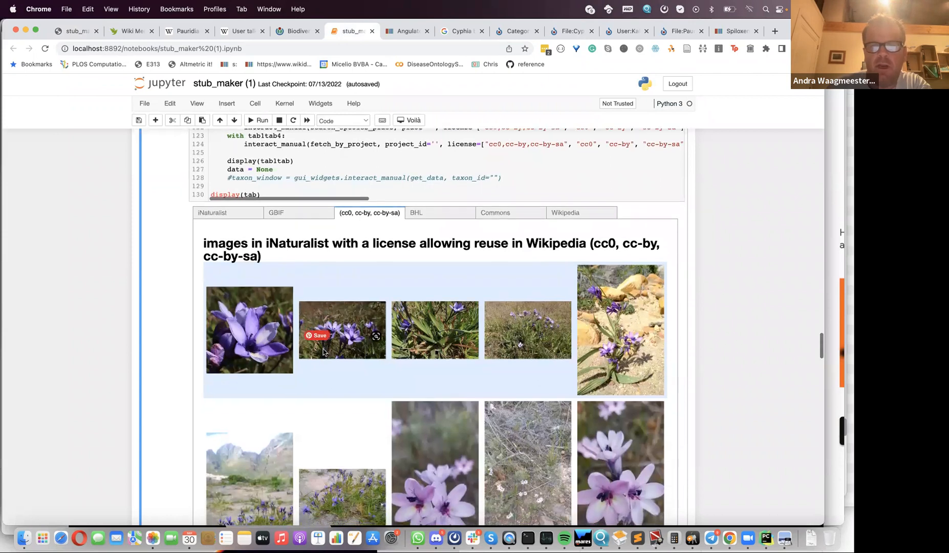
scroll(323, 352, "down", 3)
scroll(323, 352, "up", 2)
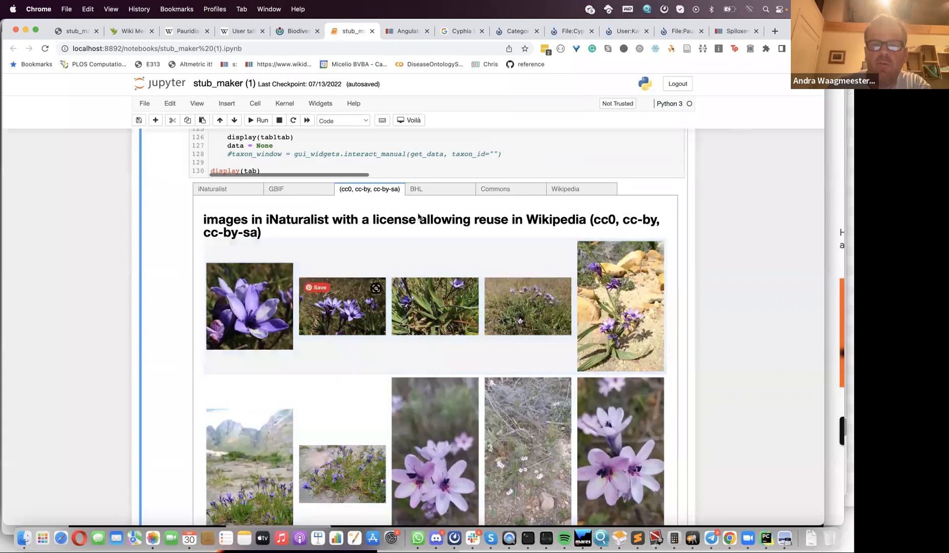
left_click(430, 192)
scroll(302, 369, "down", 8)
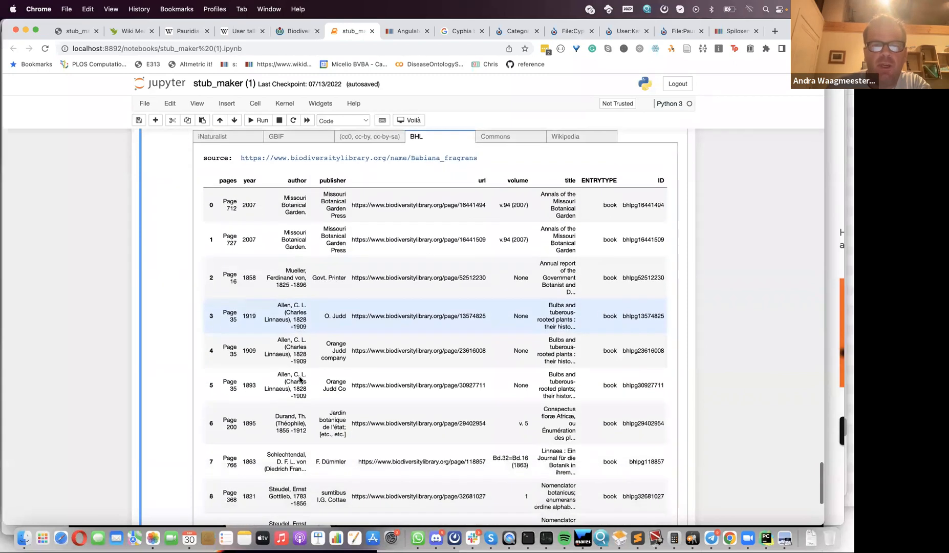
scroll(308, 341, "up", 6)
scroll(307, 341, "up", 5)
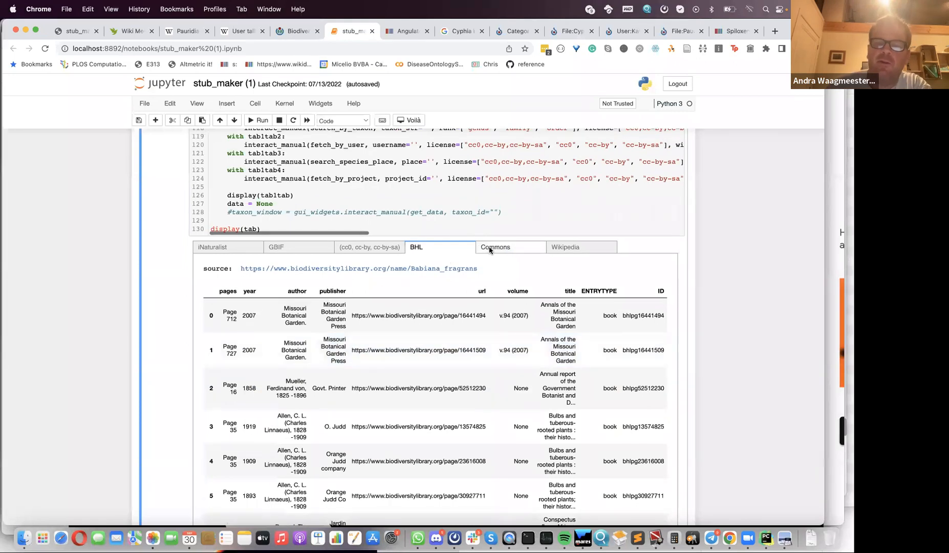
Step: Open the Babiana fragrans category on Wikimedia Commons from the notebook's Commons section and look over its media
left_click(488, 246)
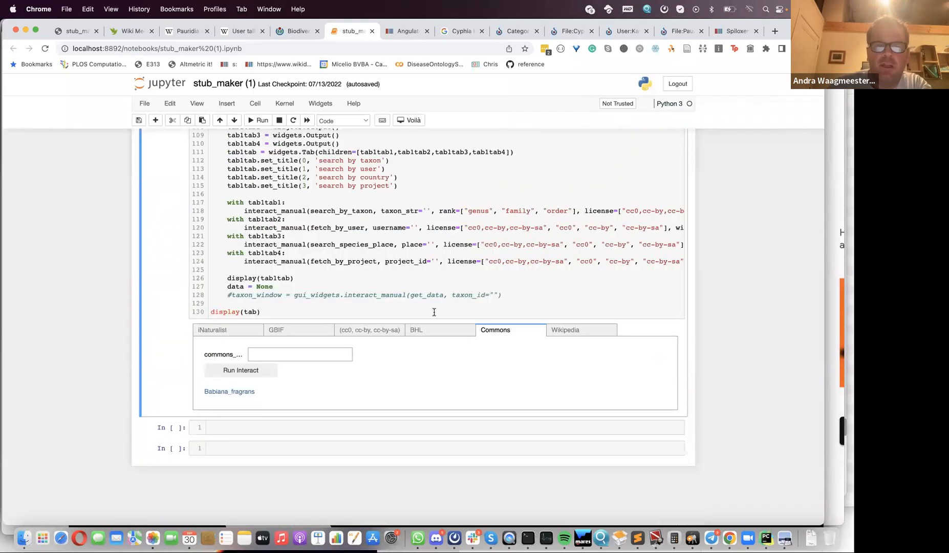
left_click(229, 392)
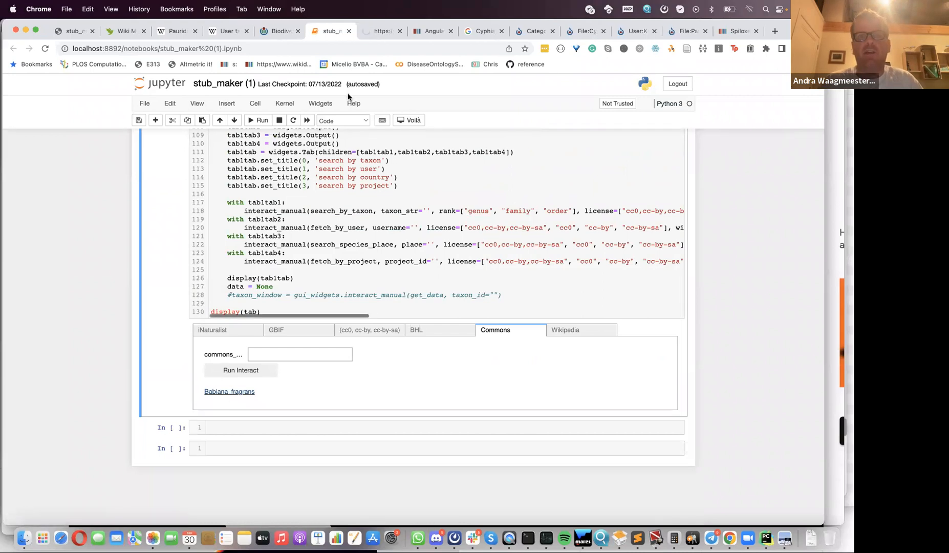
left_click(374, 34)
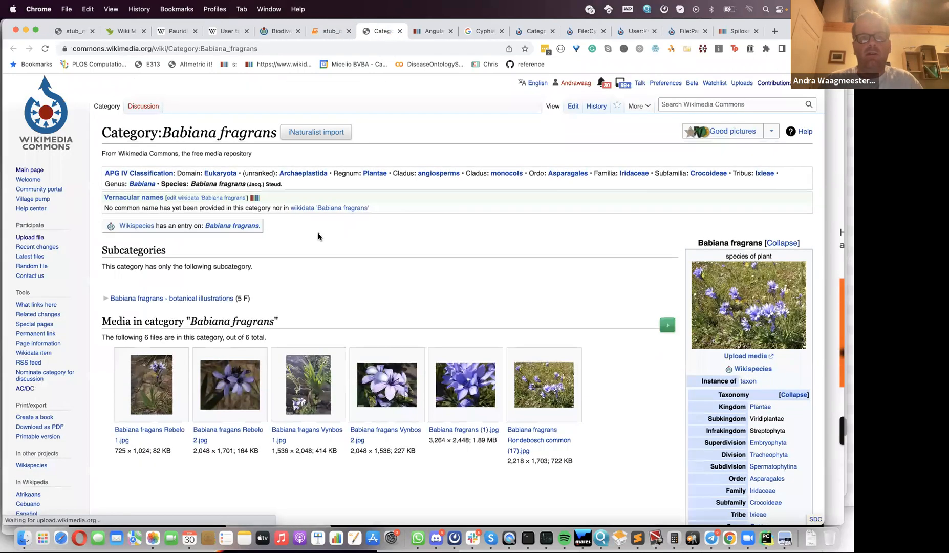
scroll(256, 348, "down", 10)
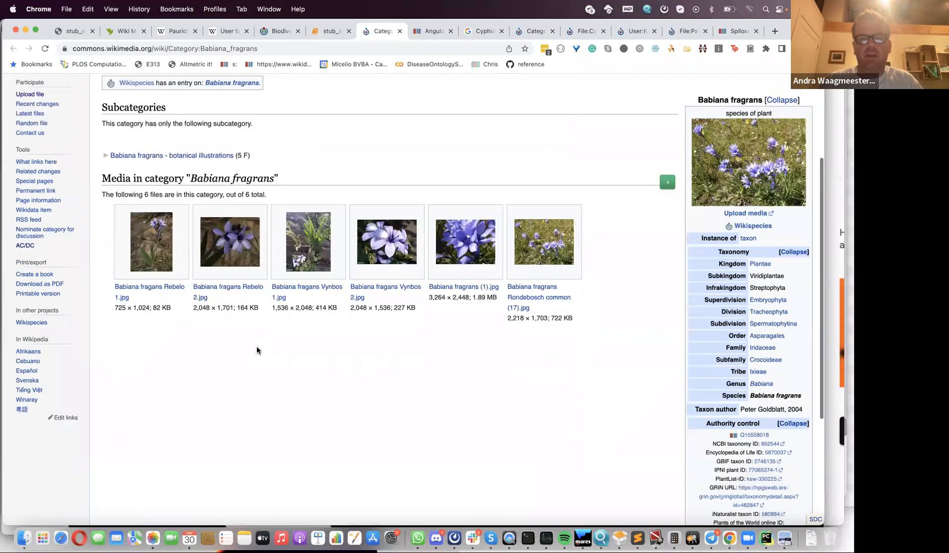
scroll(256, 346, "up", 10)
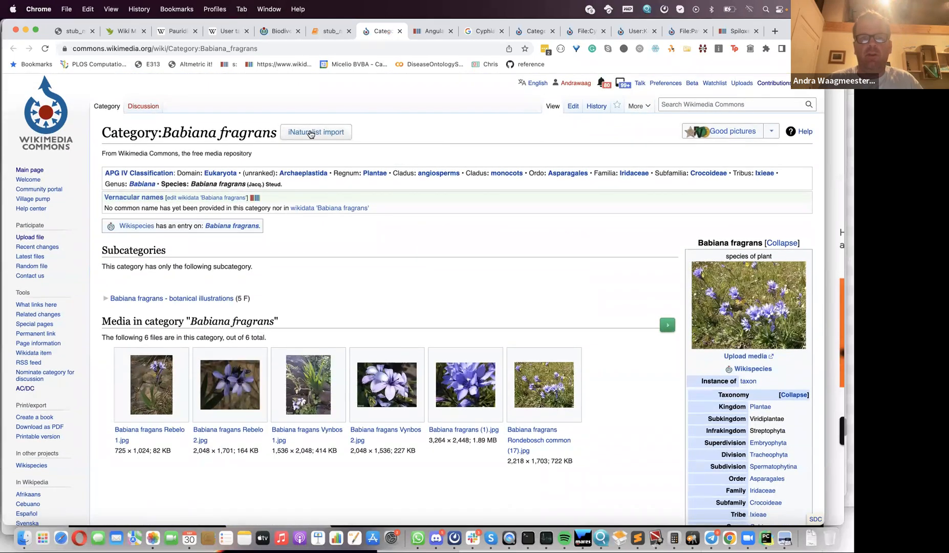
Step: Import the pink-flower iNaturalist photo into the Commons category and upload it as Babiana fragrans 162206786.jpg
left_click(309, 133)
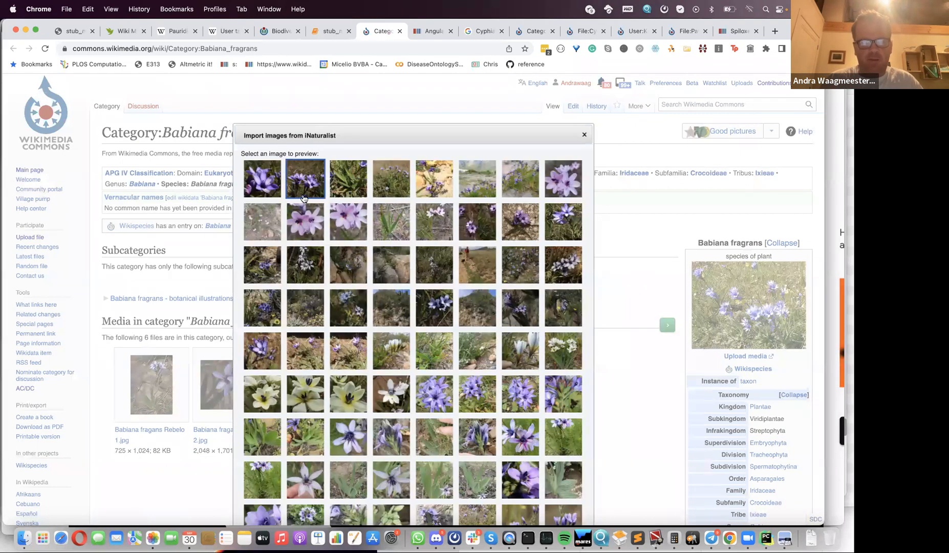
left_click(305, 233)
scroll(307, 277, "down", 2)
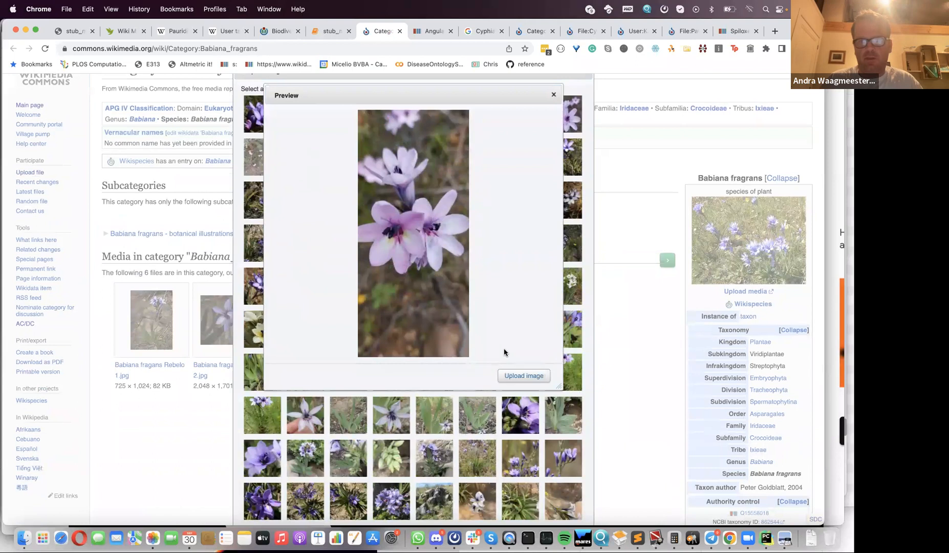
left_click(526, 376)
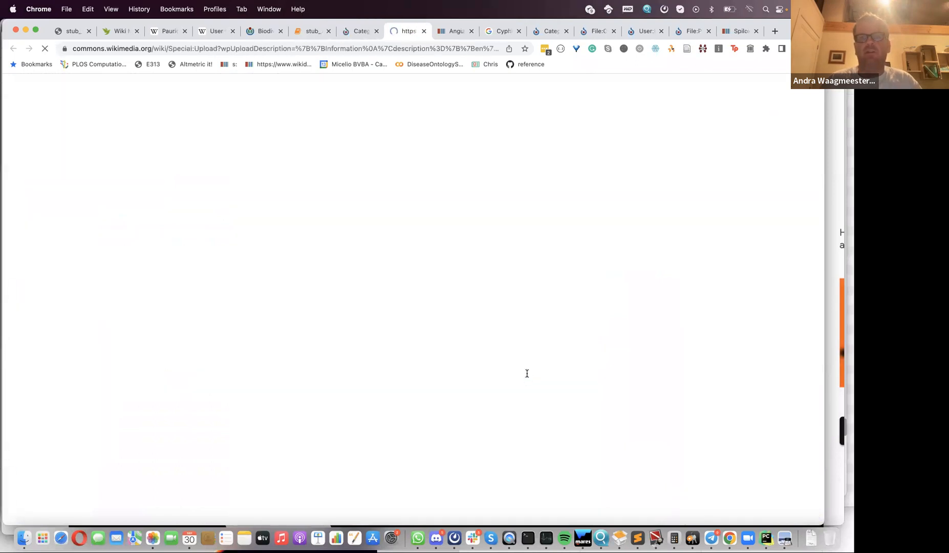
scroll(452, 370, "down", 10)
scroll(451, 370, "down", 3)
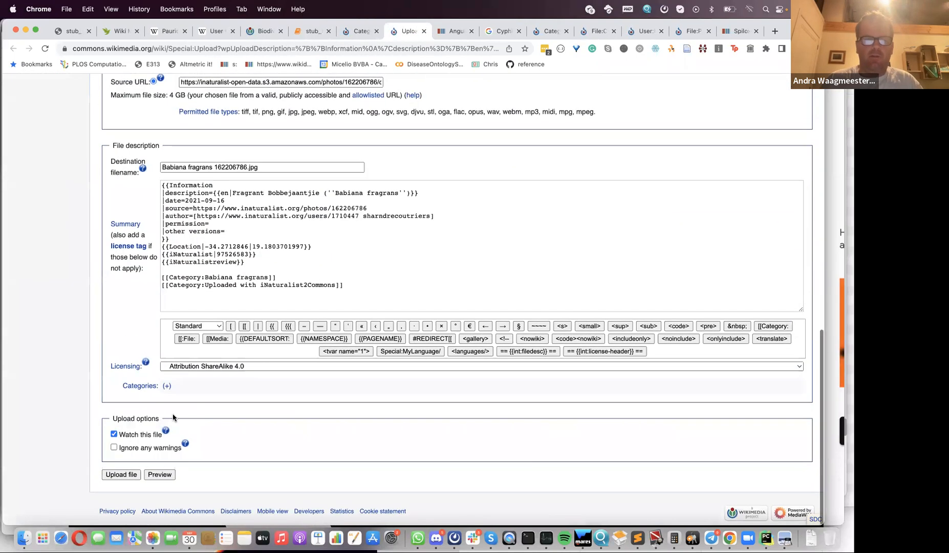
left_click(121, 476)
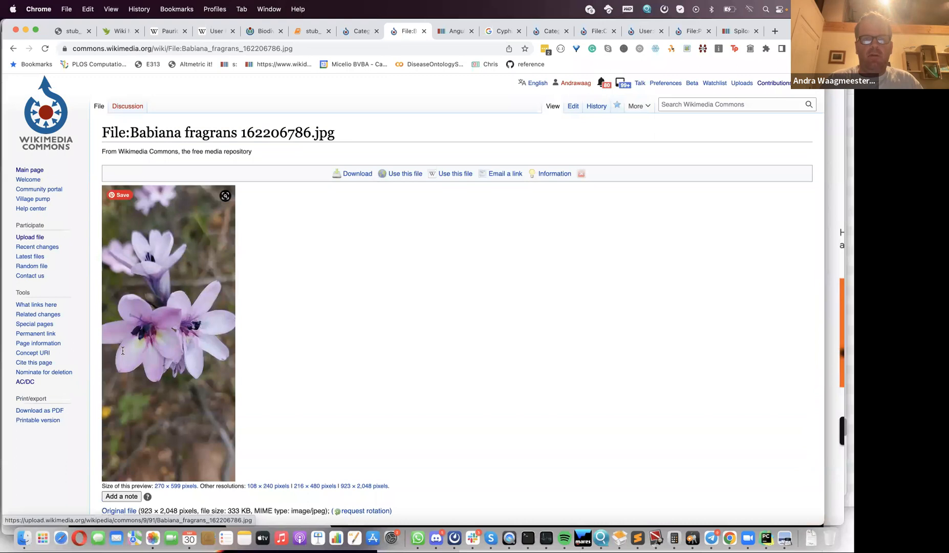
Step: Copy the uploaded file's name into the notebook's Commons image field and run it with Babiana fragrans 162206786.jpg
left_click_drag(130, 132, 341, 134)
key("super+c")
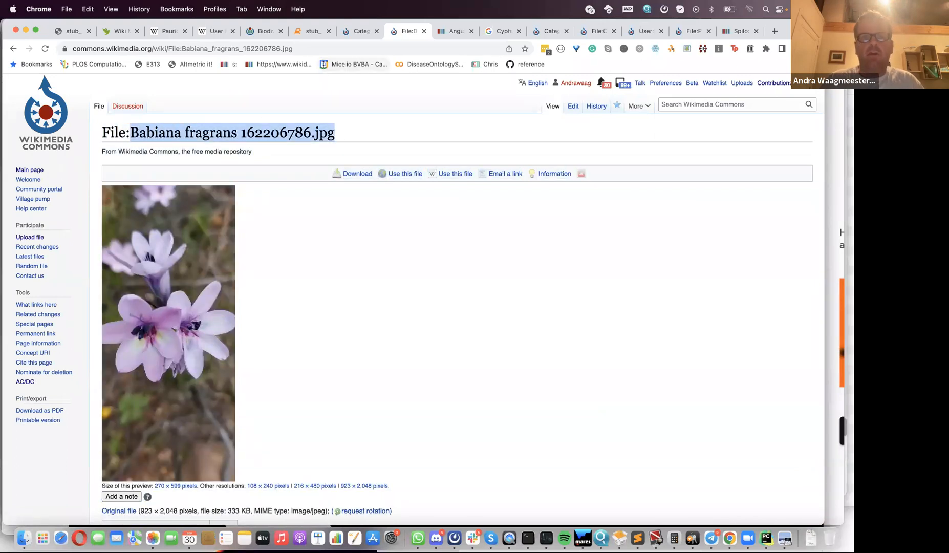
left_click(312, 30)
left_click(267, 354)
key("super+v")
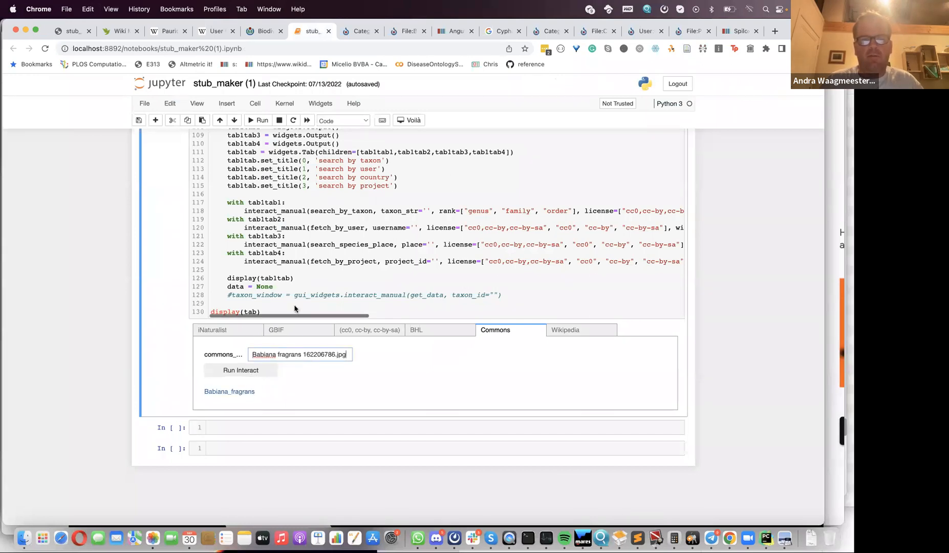
left_click(241, 375)
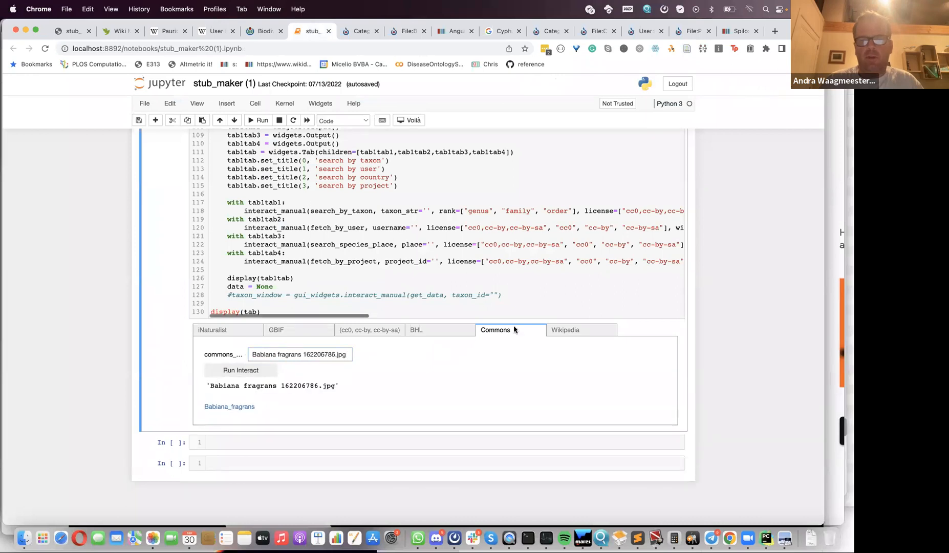
Step: Show the generated Wikipedia stub for Babiana fragrans and copy its wikitext from {{Databox}} through the last category
left_click(566, 330)
scroll(459, 404, "down", 4)
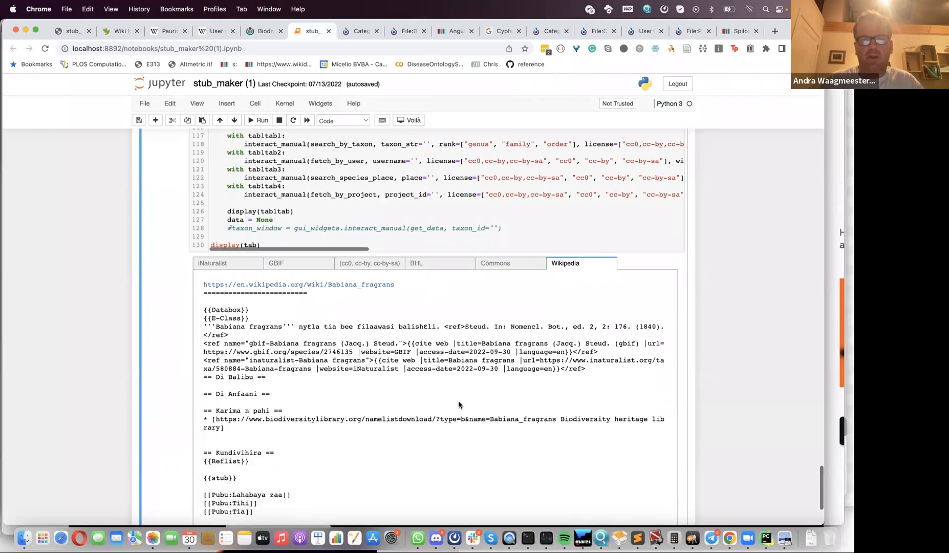
scroll(459, 404, "down", 2)
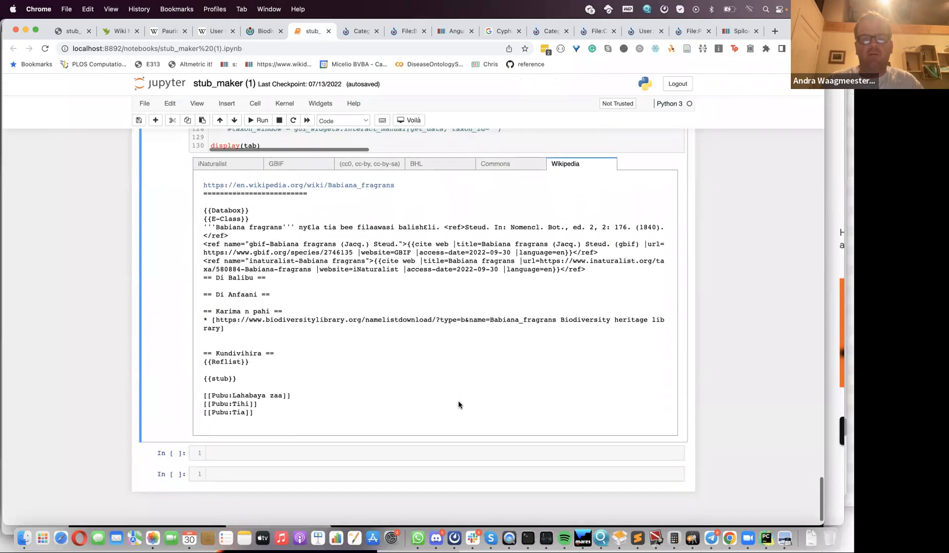
left_click_drag(259, 450, 200, 249)
key("super+c")
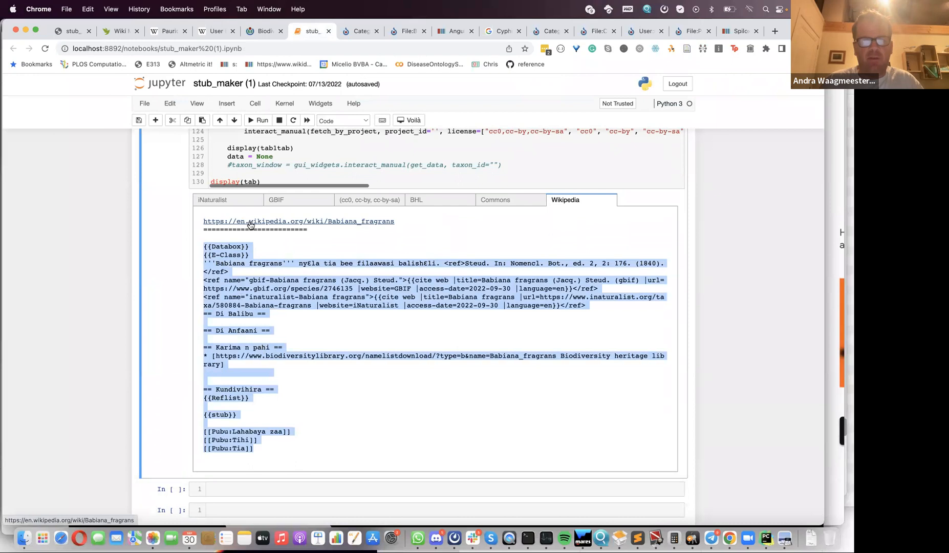
Step: Open the Babiana fragrans Wikipedia link and change its language edition from en to dag
left_click(251, 225)
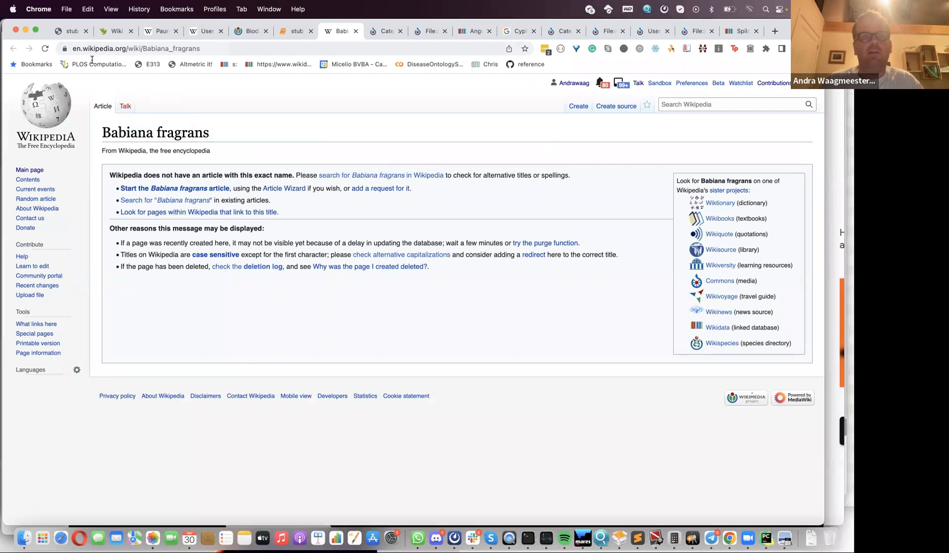
left_click_drag(81, 48, 63, 50)
type("dag")
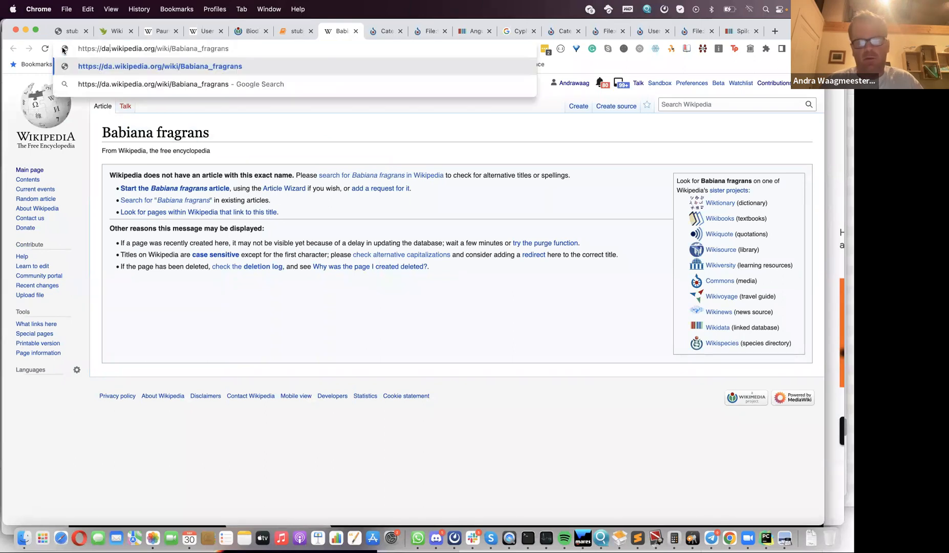
key("Return")
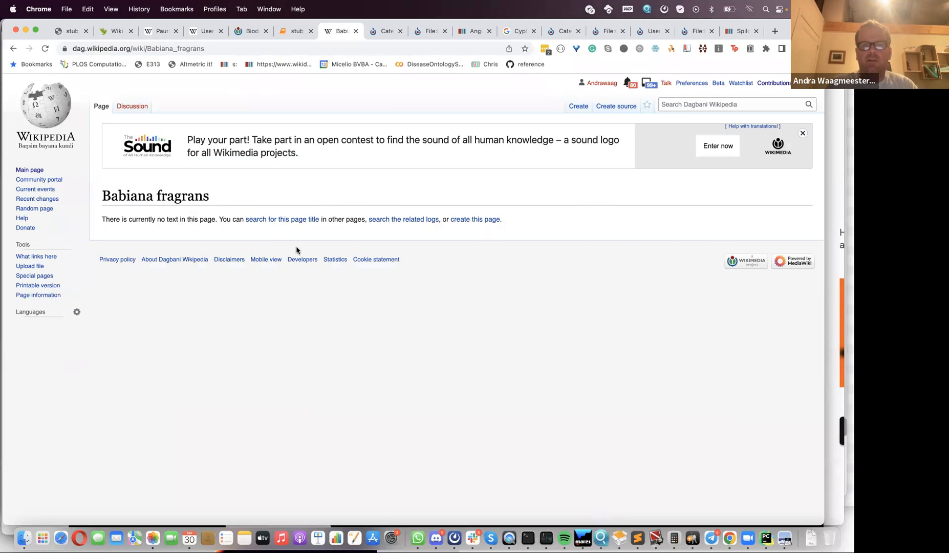
Step: Return to the local notebook and recheck the GBIF taxonomy data for Babiana fragrans
left_click(286, 31)
scroll(227, 251, "up", 2)
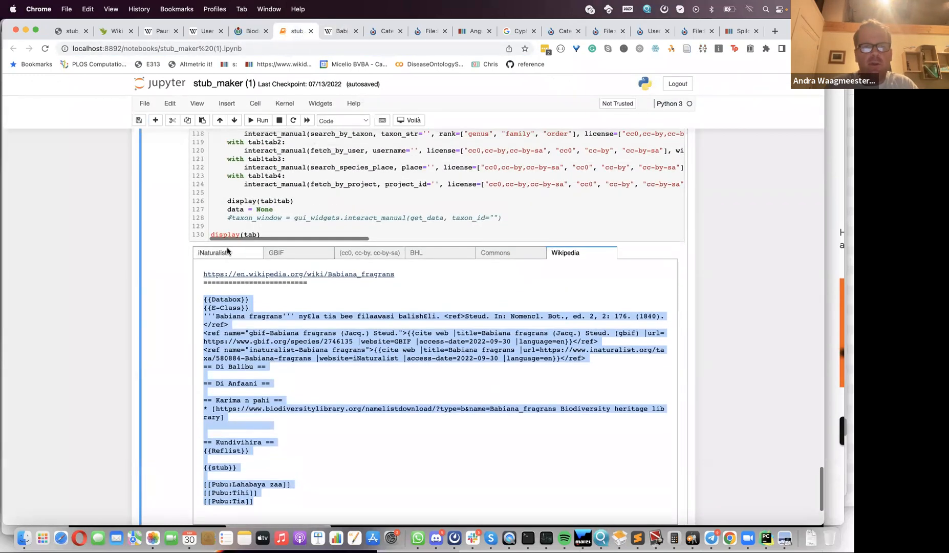
left_click(227, 251)
left_click(280, 252)
scroll(276, 387, "down", 1)
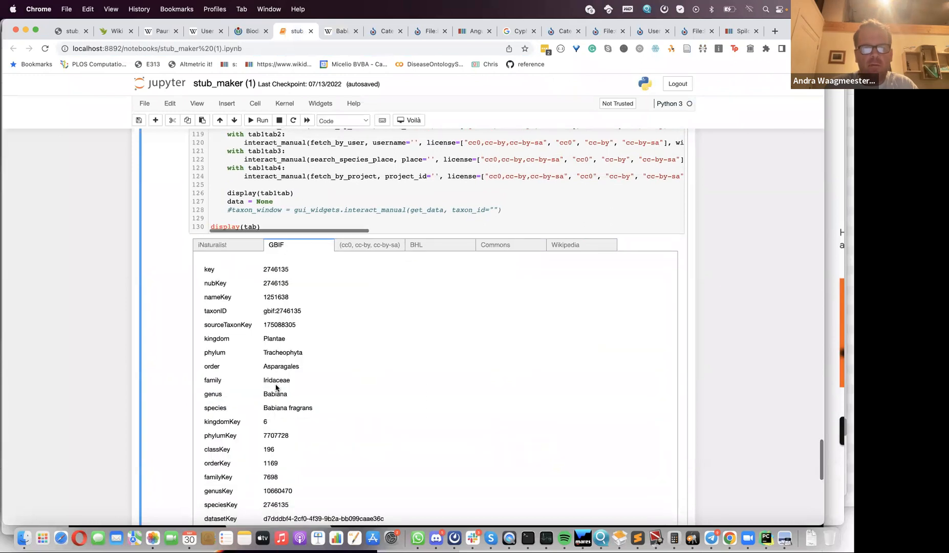
scroll(275, 387, "down", 2)
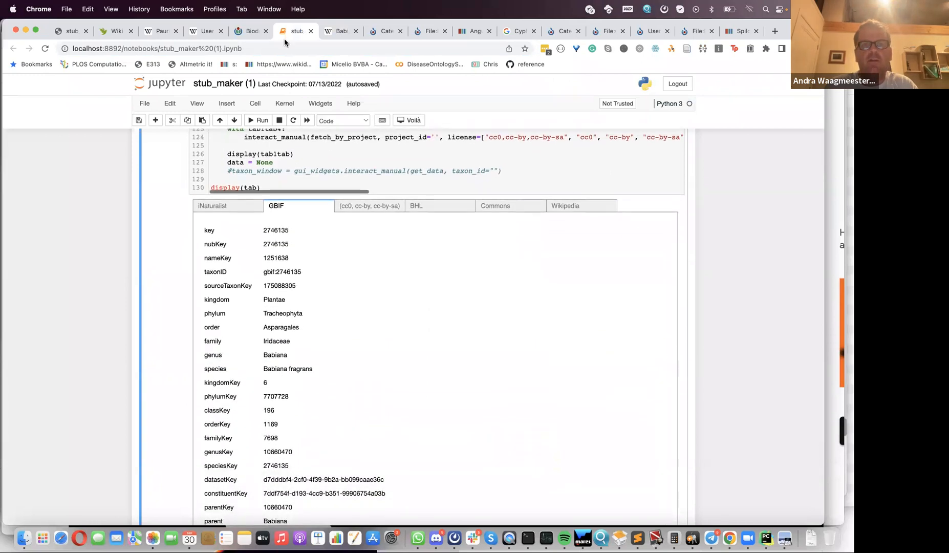
Step: Start creating the Babiana fragrans page on the Dagbani Wikipedia and paste the copied stub wikitext into its source
left_click(341, 34)
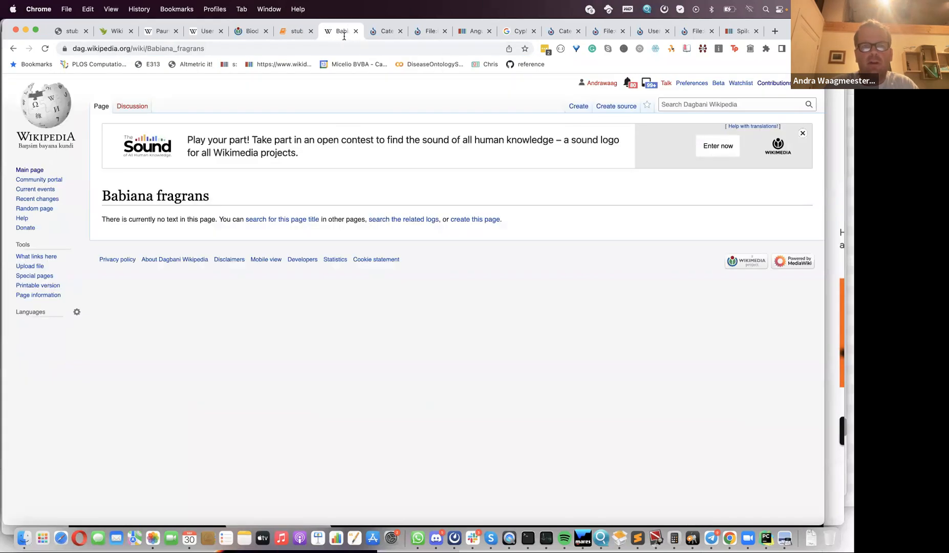
left_click(465, 219)
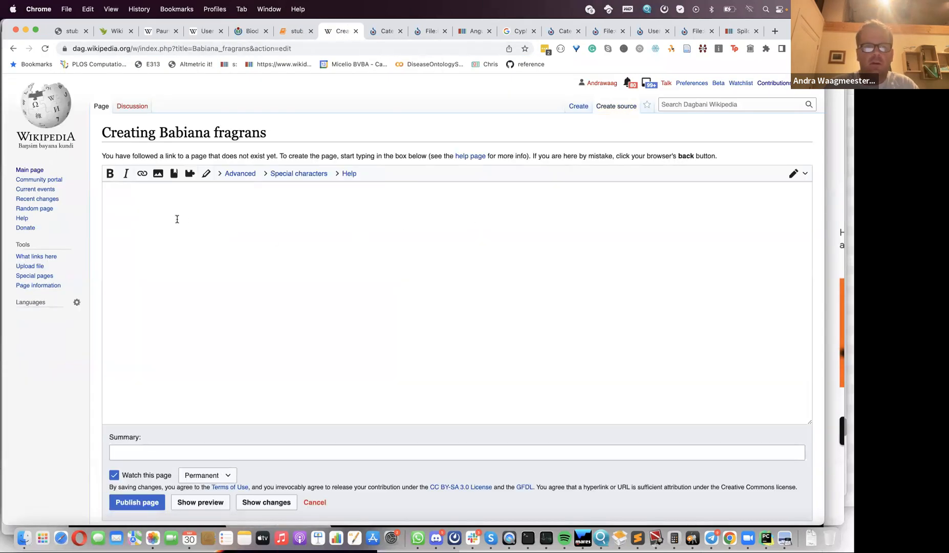
key("super+v")
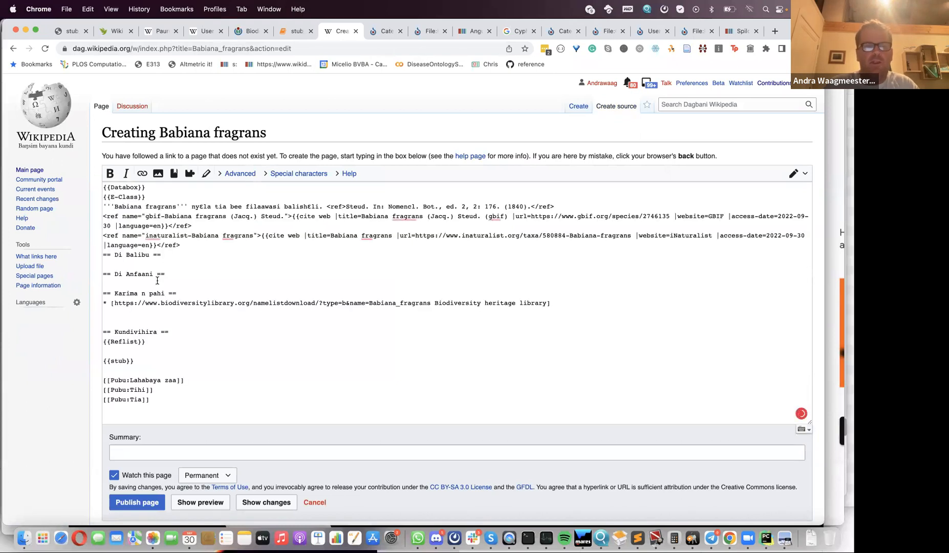
Step: Preview the new Babiana fragrans page and examine its rendered intro, sections, Biodiversity heritage library link and references
scroll(157, 280, "down", 2)
scroll(157, 280, "up", 1)
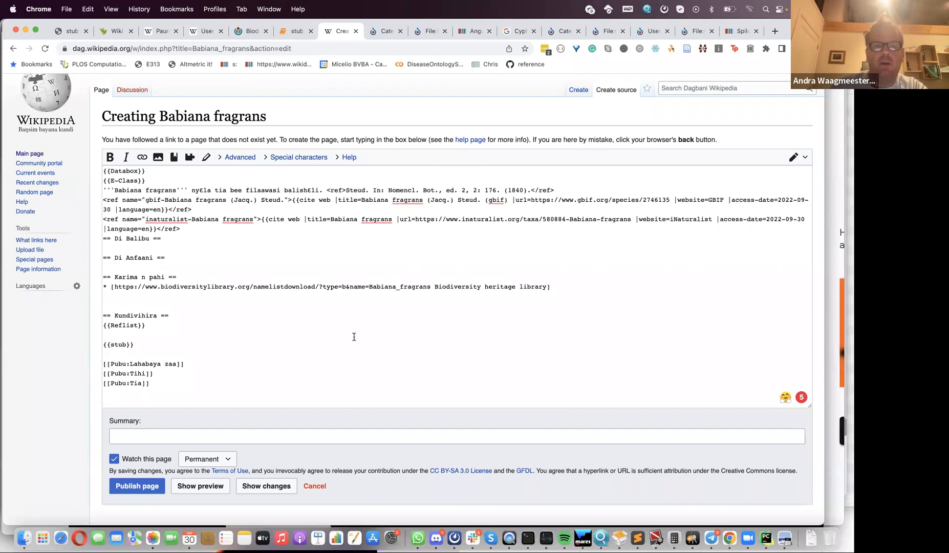
scroll(354, 336, "down", 2)
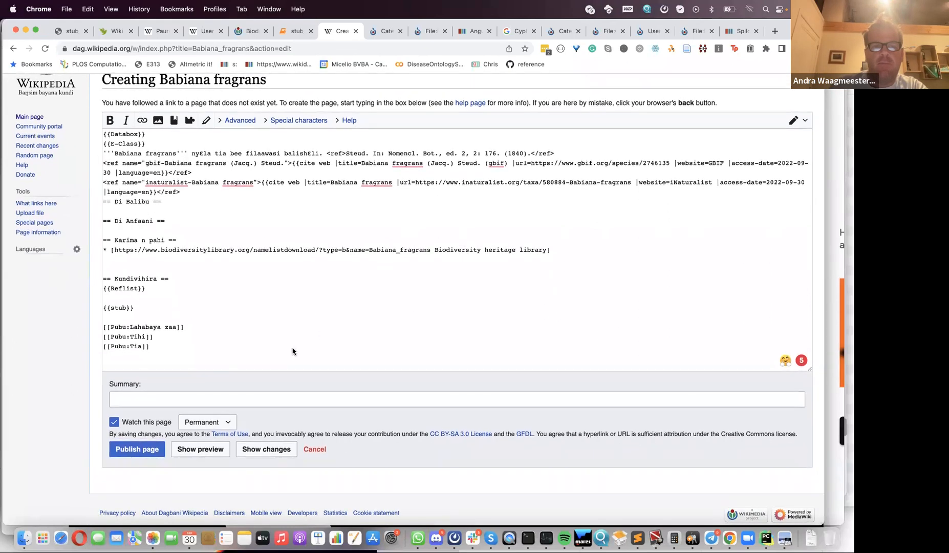
left_click(183, 450)
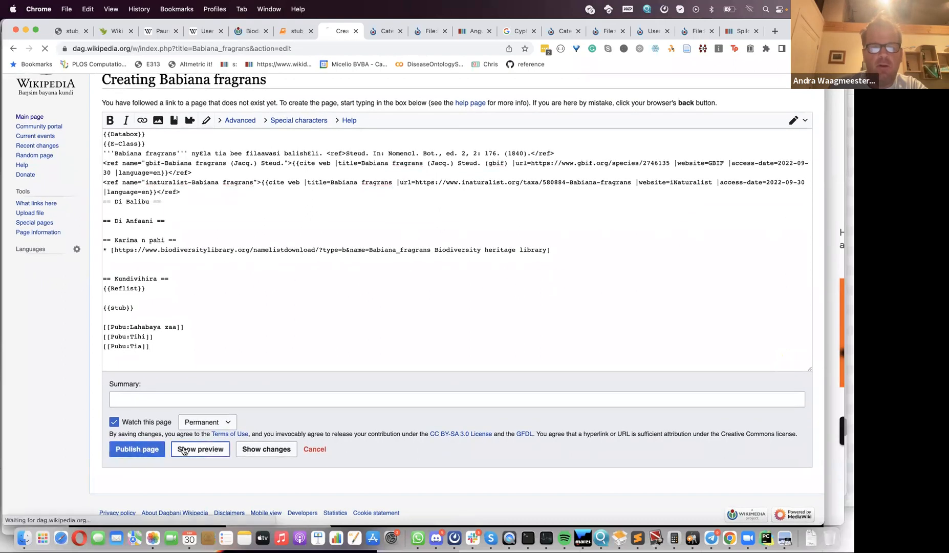
scroll(185, 451, "down", 2)
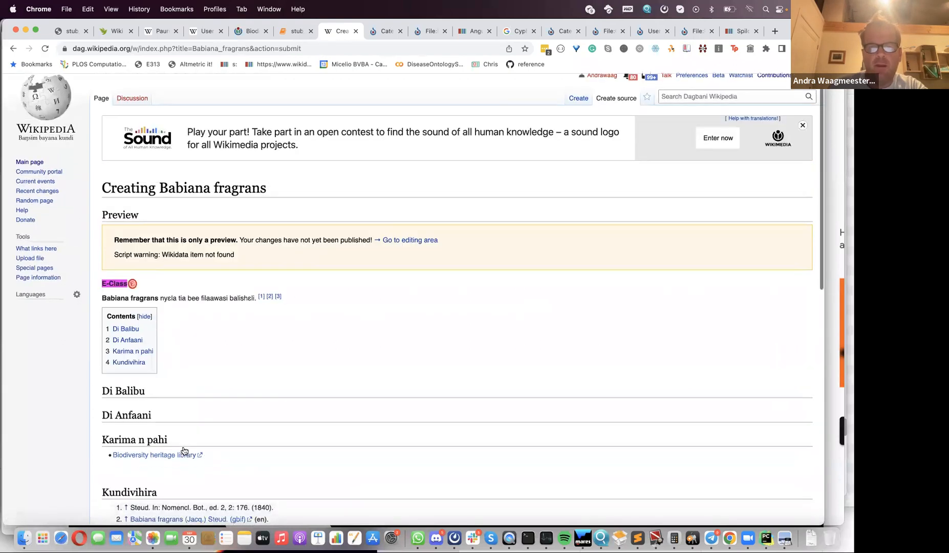
scroll(185, 451, "down", 1)
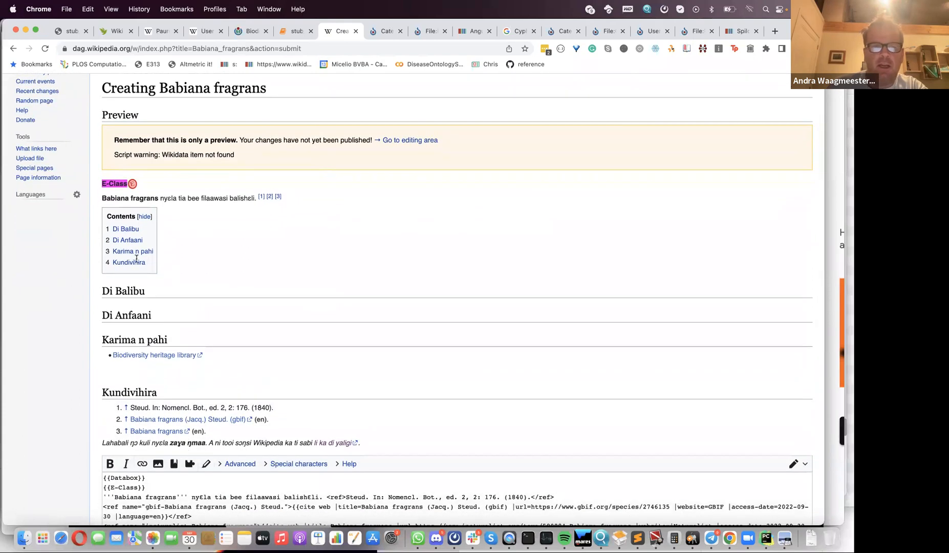
scroll(199, 393, "down", 1)
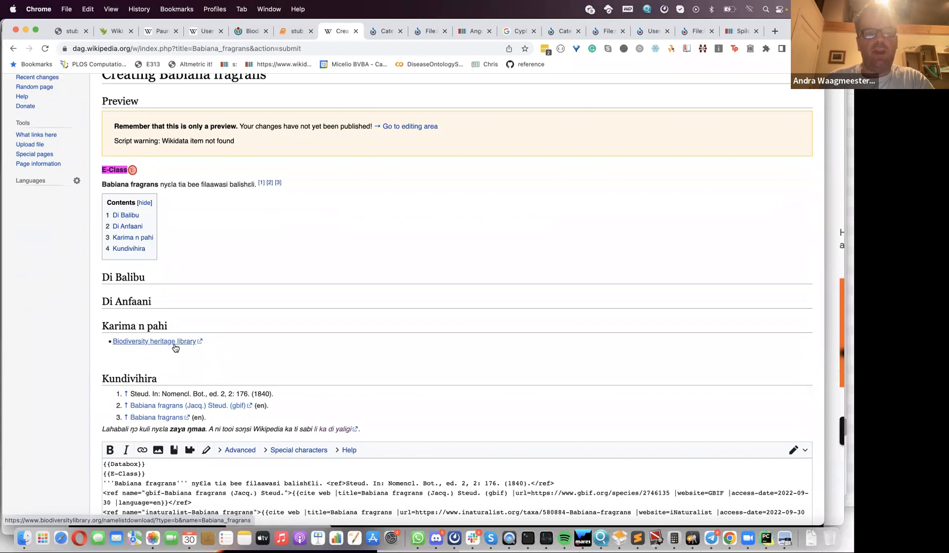
scroll(174, 347, "up", 1)
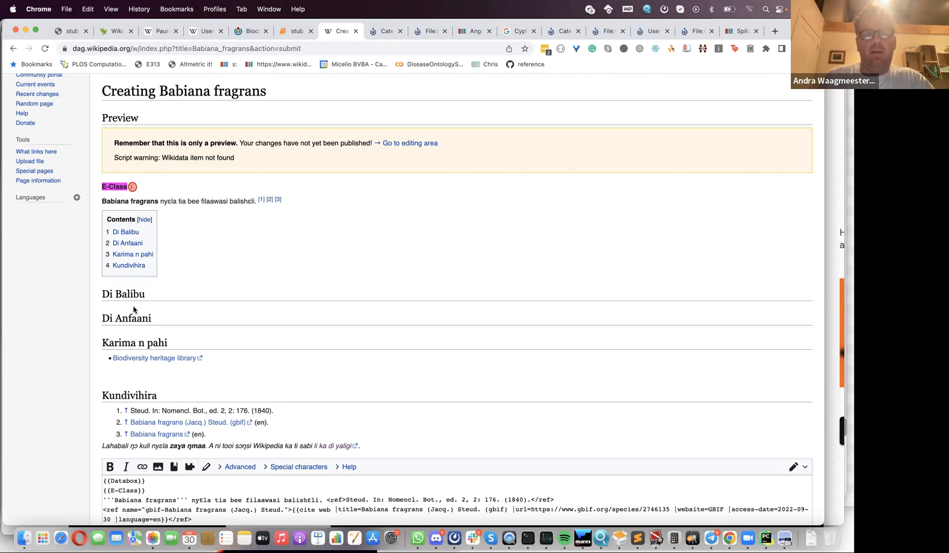
scroll(130, 353, "down", 4)
scroll(124, 419, "down", 1)
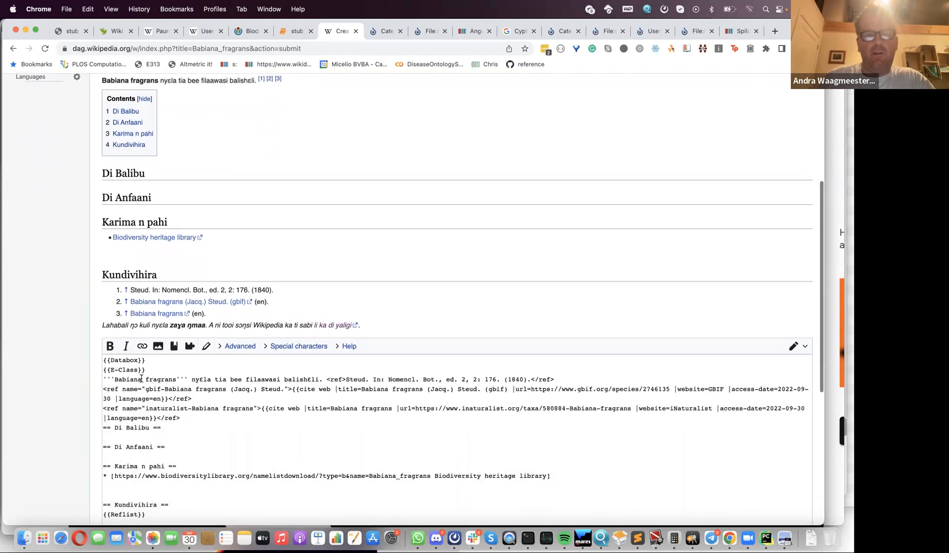
Step: Point out the {{Databox}} template in the source and publish the Babiana fragrans page
left_click_drag(148, 360, 102, 361)
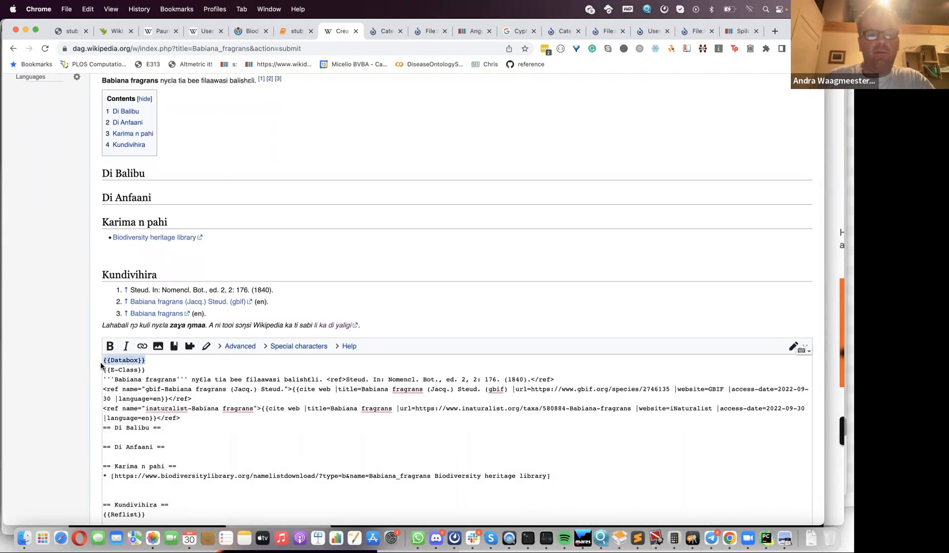
scroll(173, 400, "down", 3)
scroll(173, 401, "down", 7)
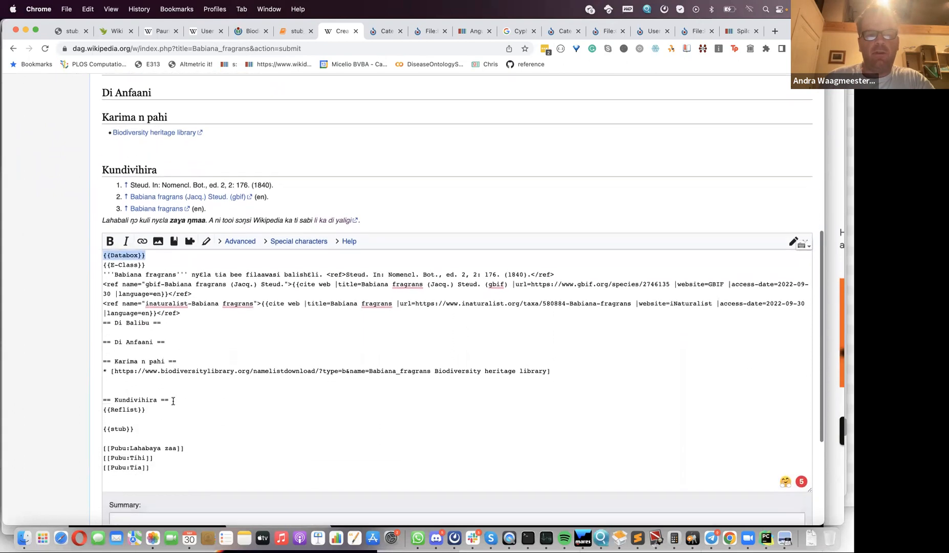
scroll(173, 404, "up", 1)
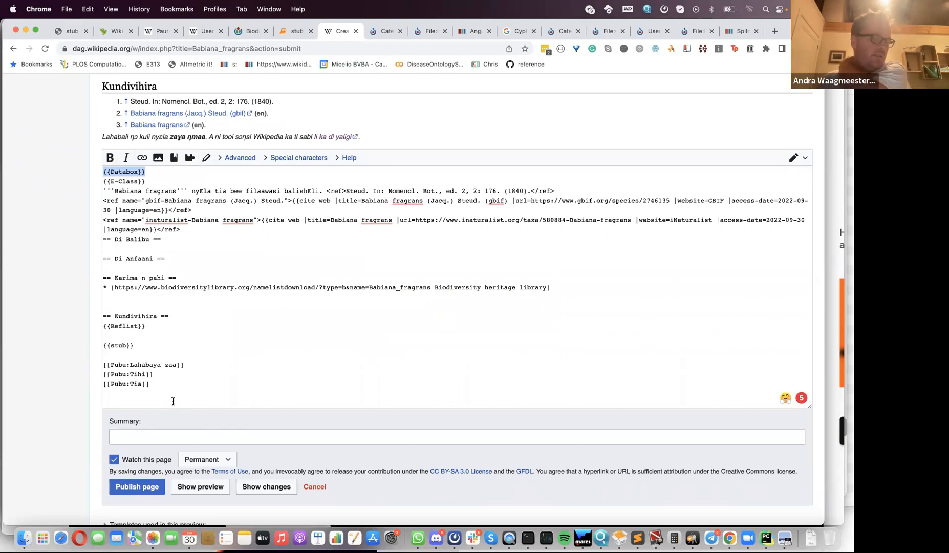
scroll(156, 401, "down", 3)
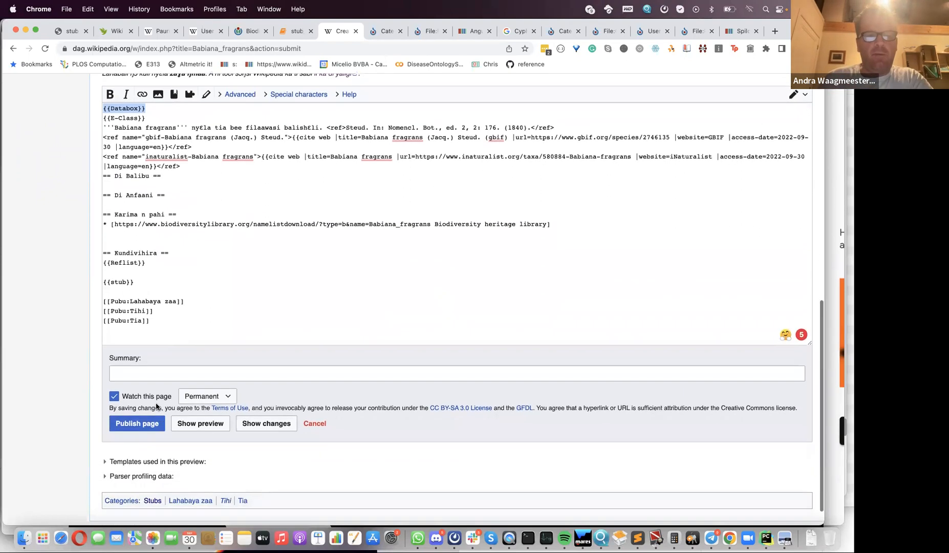
left_click(129, 428)
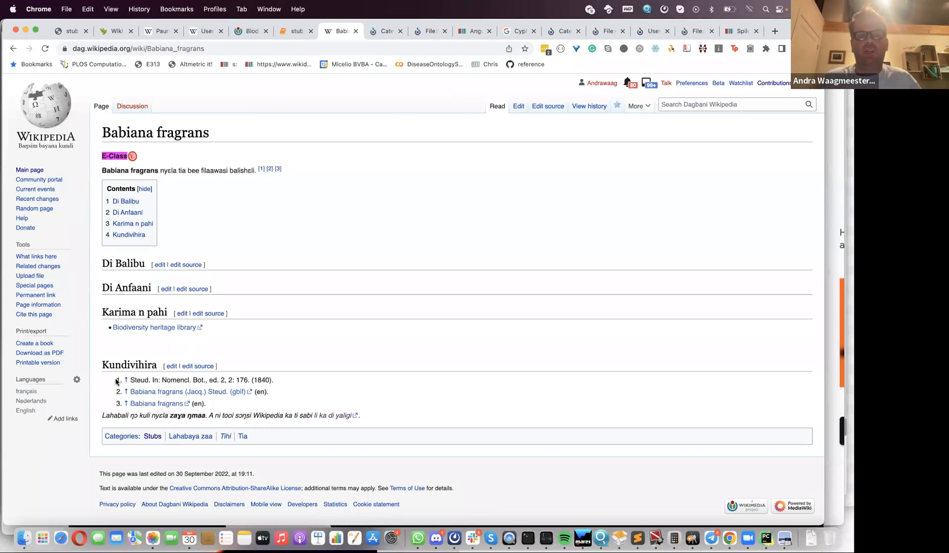
Step: Copy the article title Babiana fragrans and use it to find and open the matching plant species item on Wikidata
left_click_drag(104, 132, 207, 131)
key("super+c")
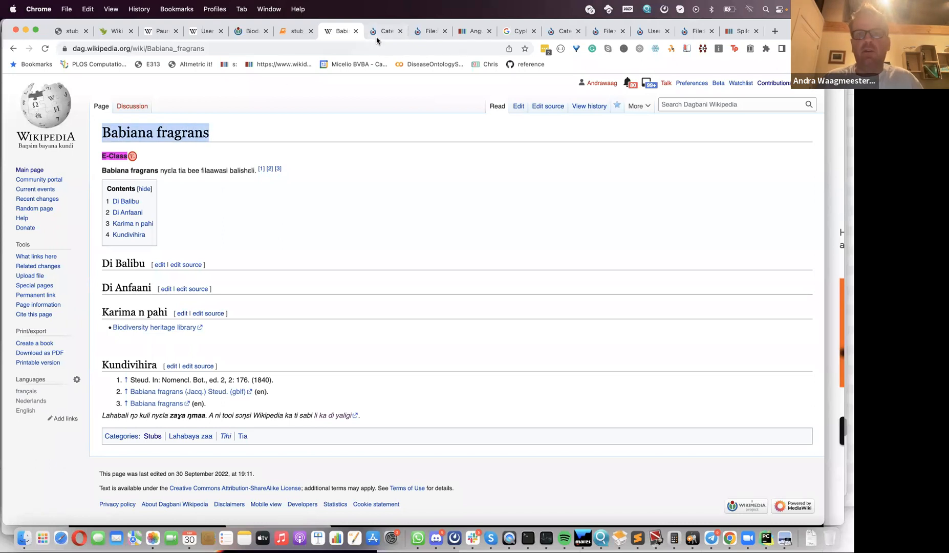
left_click(258, 50)
type("www.wi")
key("Return")
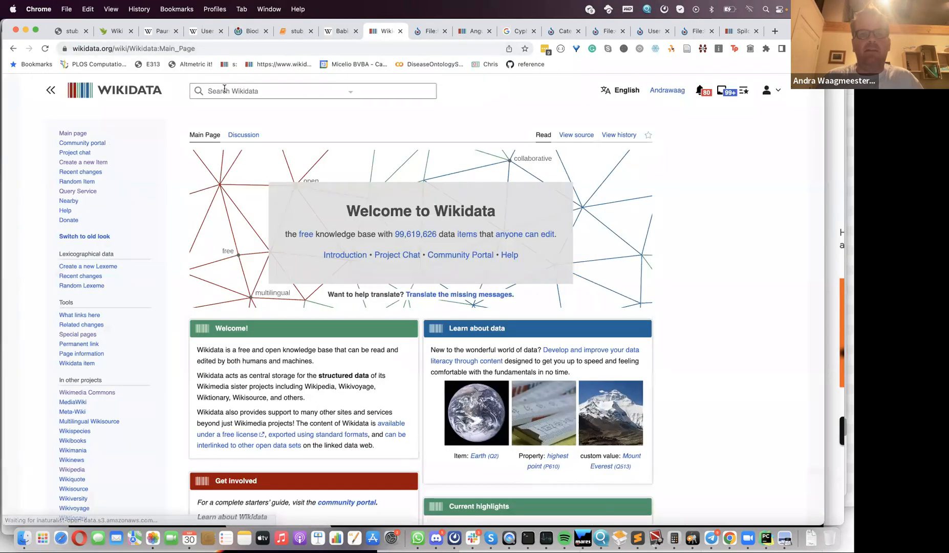
left_click(224, 88)
key("cmd+v")
left_click(224, 110)
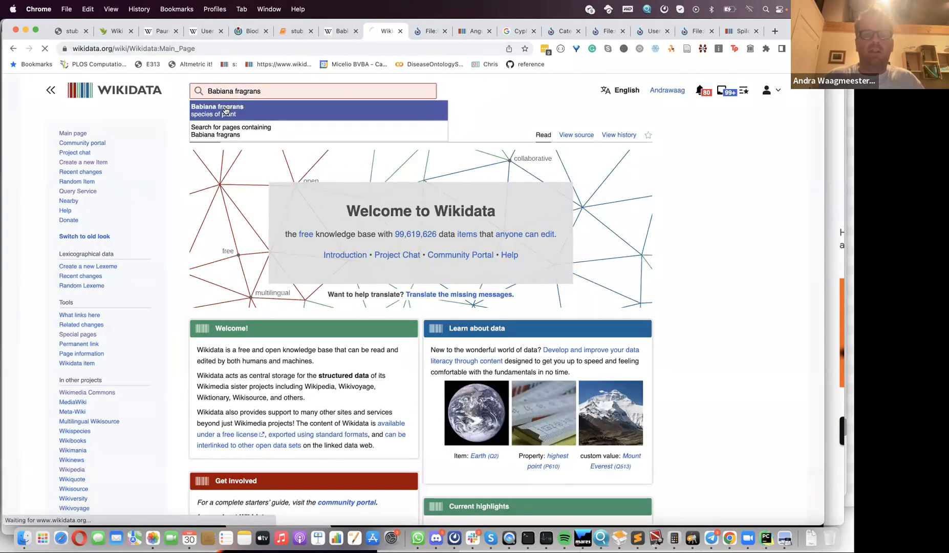
Step: Add and publish a dag Wikipedia sitelink to Babiana fragrans on the Wikidata item, and open the linked article
scroll(228, 318, "down", 20)
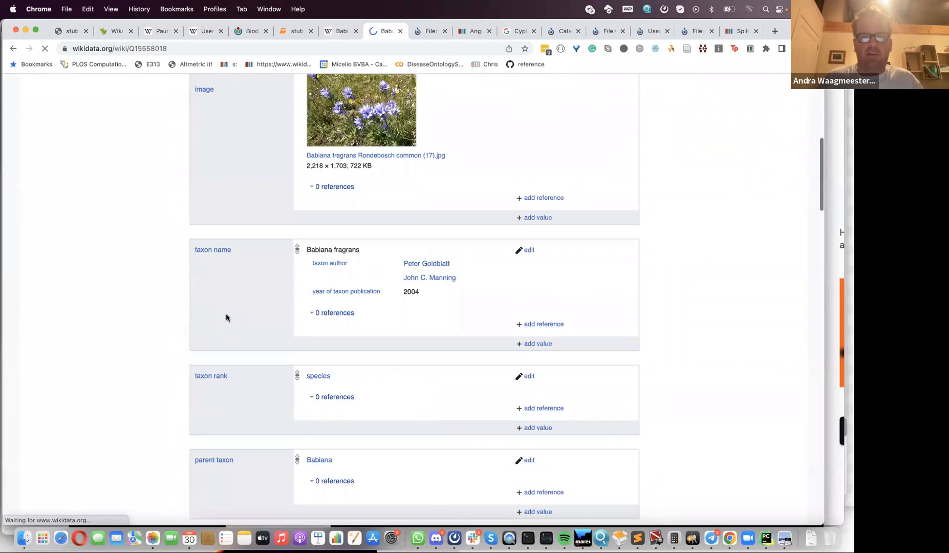
scroll(226, 318, "down", 10)
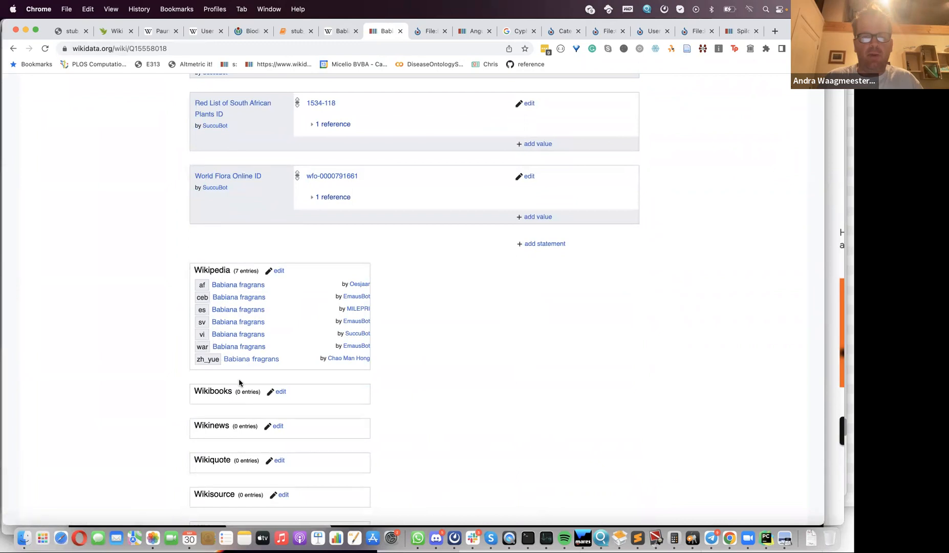
left_click(278, 271)
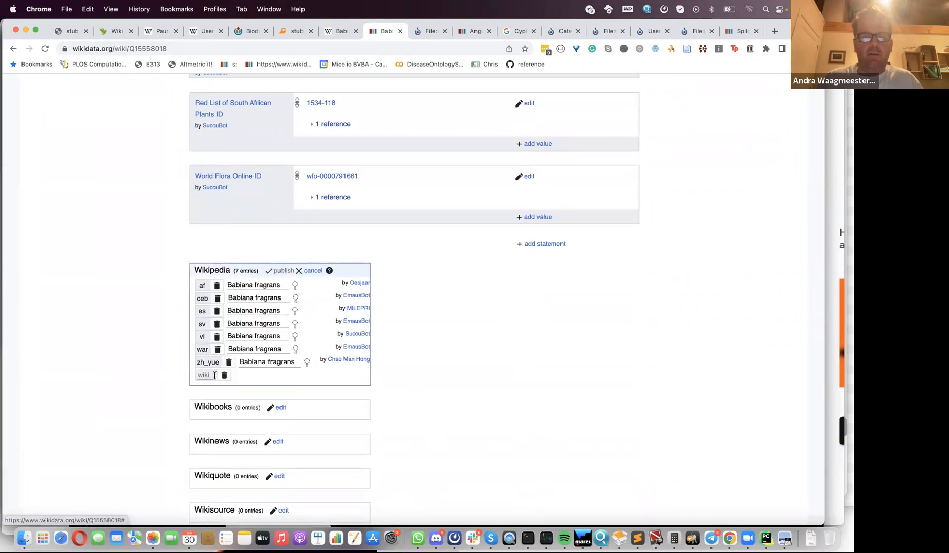
type("dag")
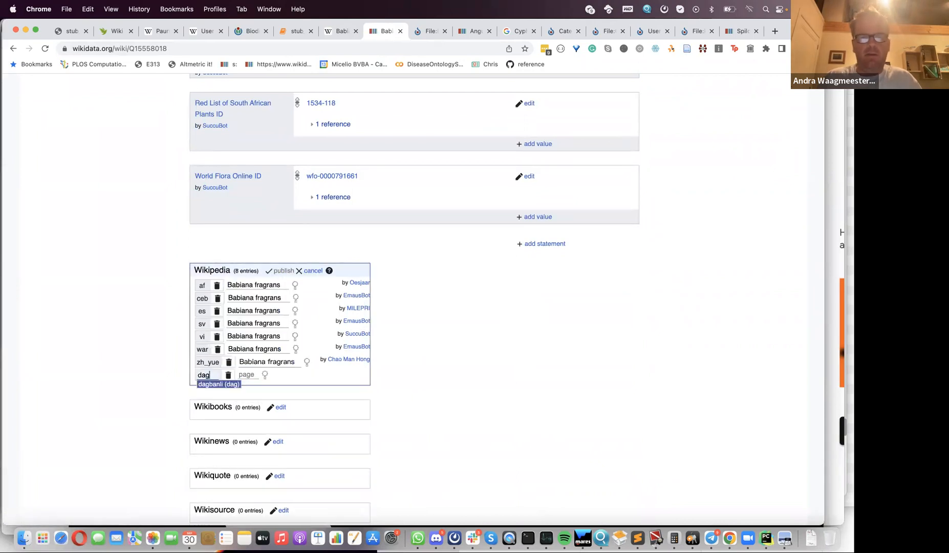
left_click(207, 384)
left_click(246, 373)
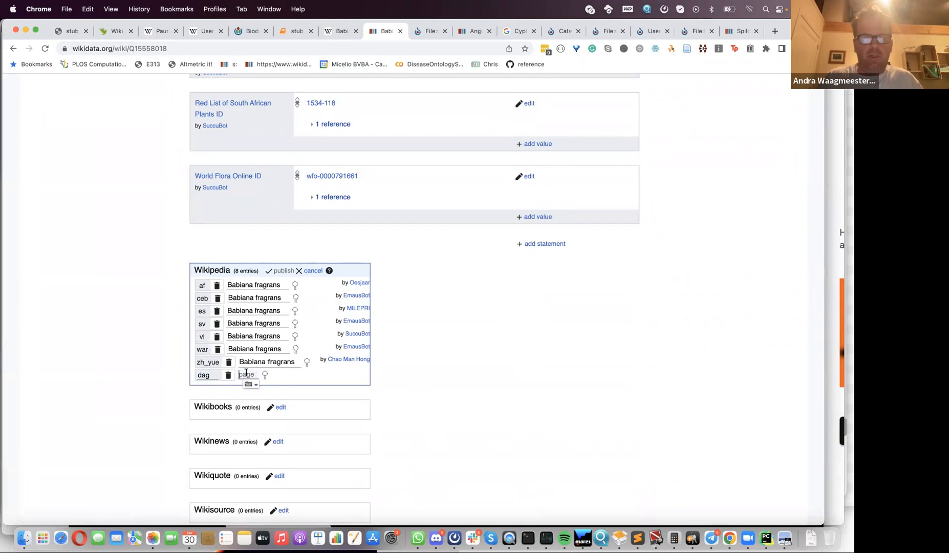
key("super+v")
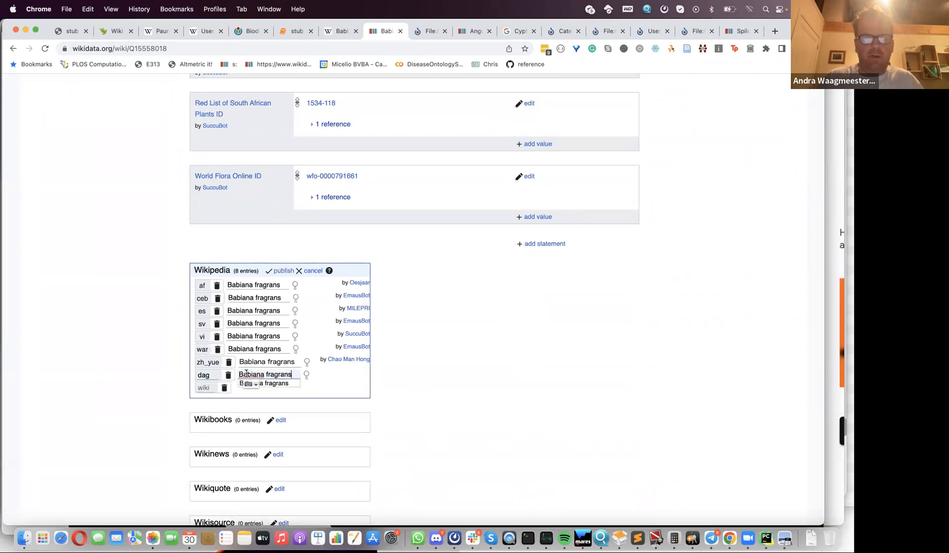
left_click(261, 383)
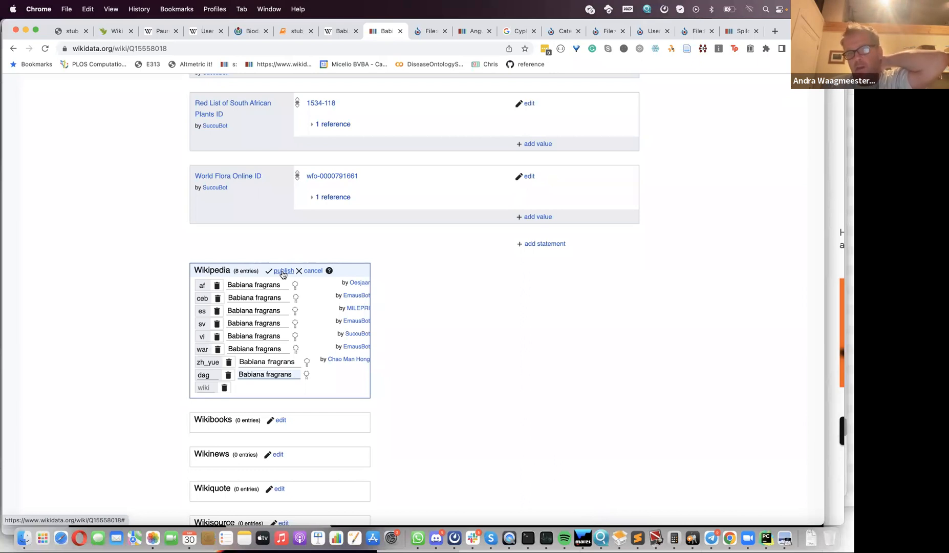
left_click(283, 272)
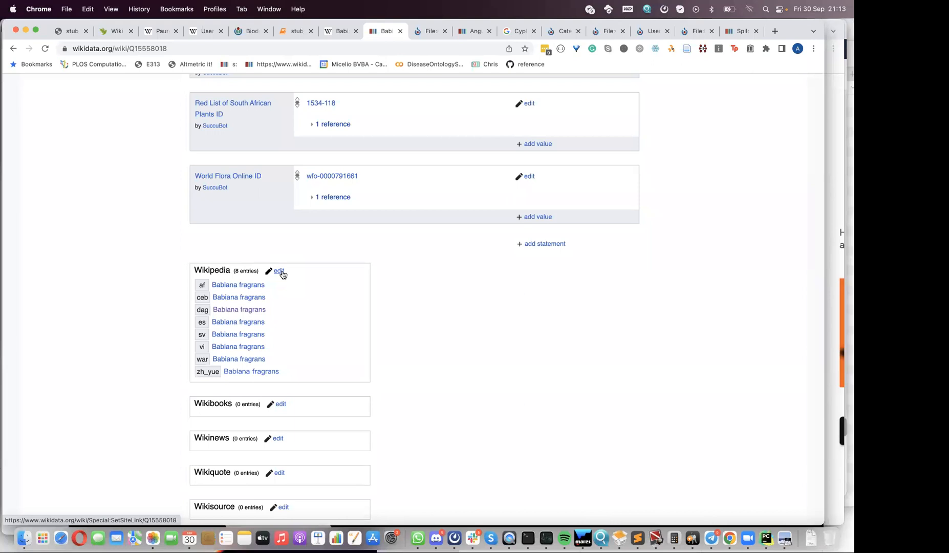
left_click(253, 310)
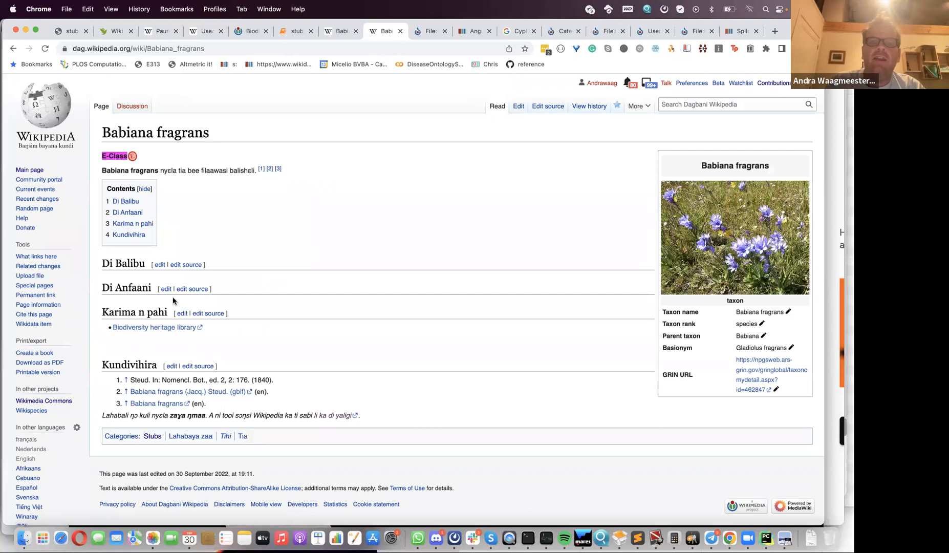
Step: Return to the stub maker notebook and review the iNaturalist project search results and the Commons image entry
left_click(289, 32)
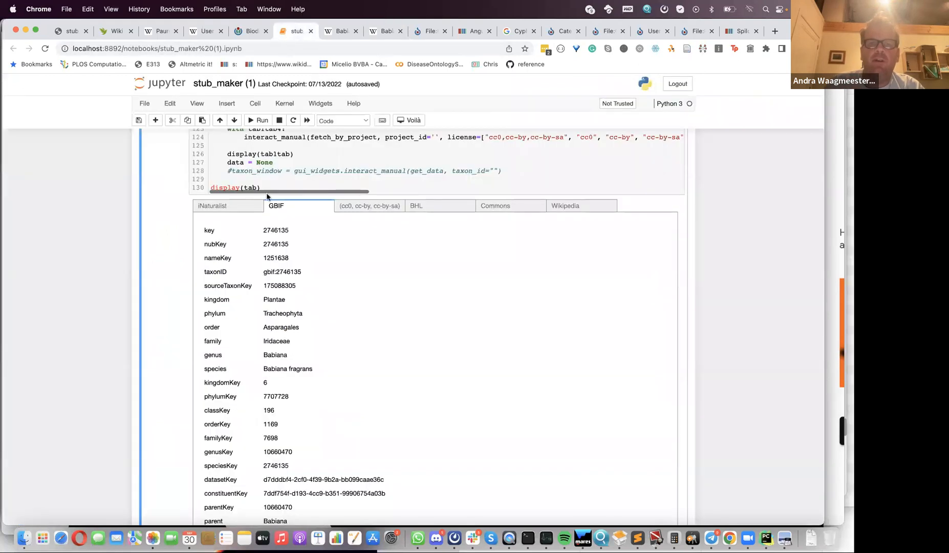
scroll(267, 196, "up", 1)
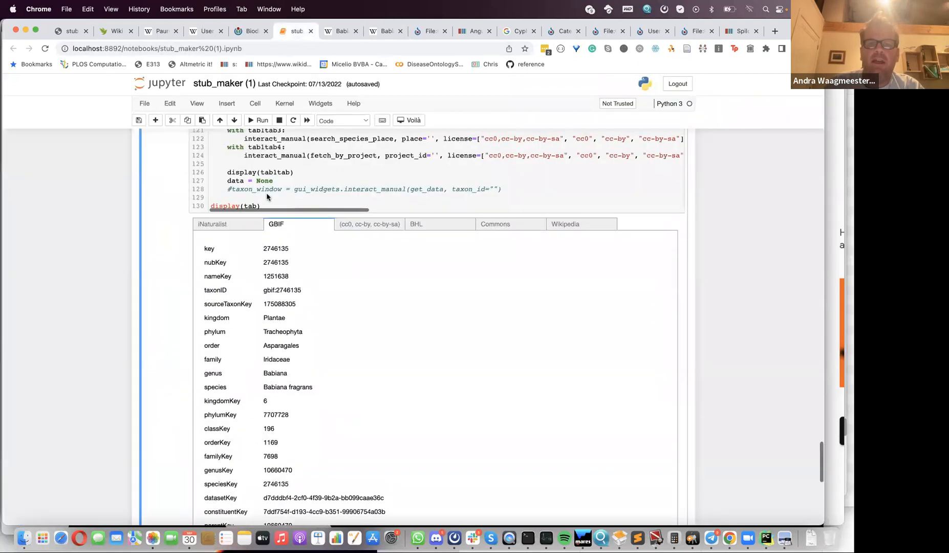
left_click(227, 223)
scroll(192, 359, "down", 1)
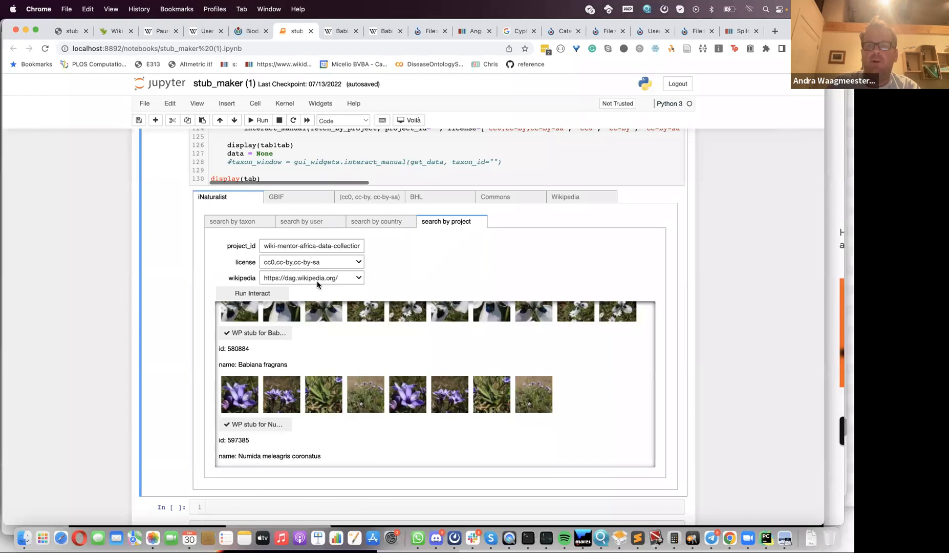
left_click(493, 197)
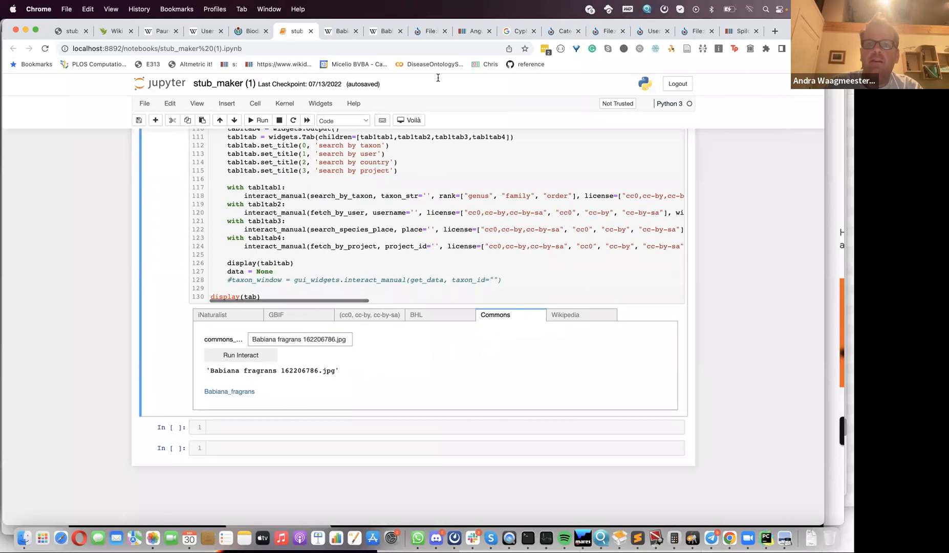
Step: Reload the published Babiana fragrans article to check its infobox, and return to the stub maker notebook
left_click(328, 36)
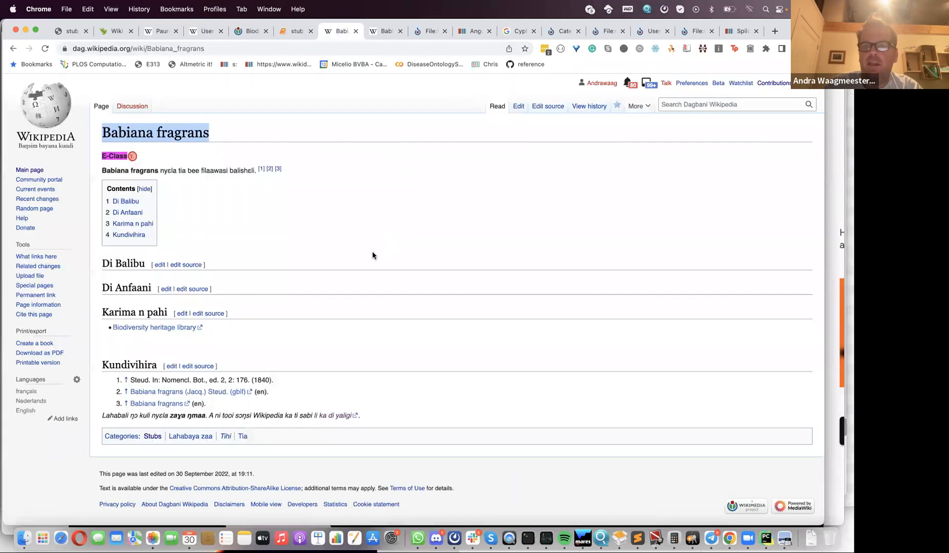
left_click(44, 48)
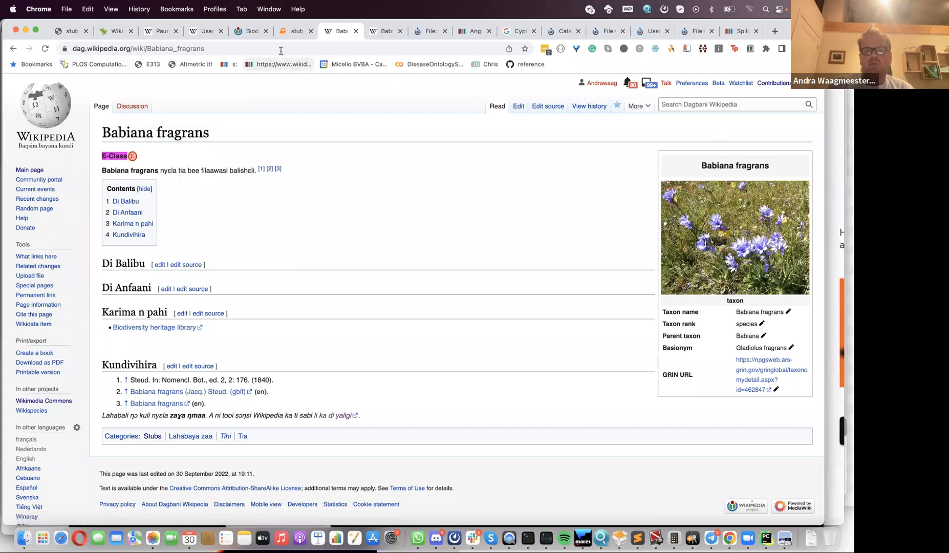
left_click(290, 33)
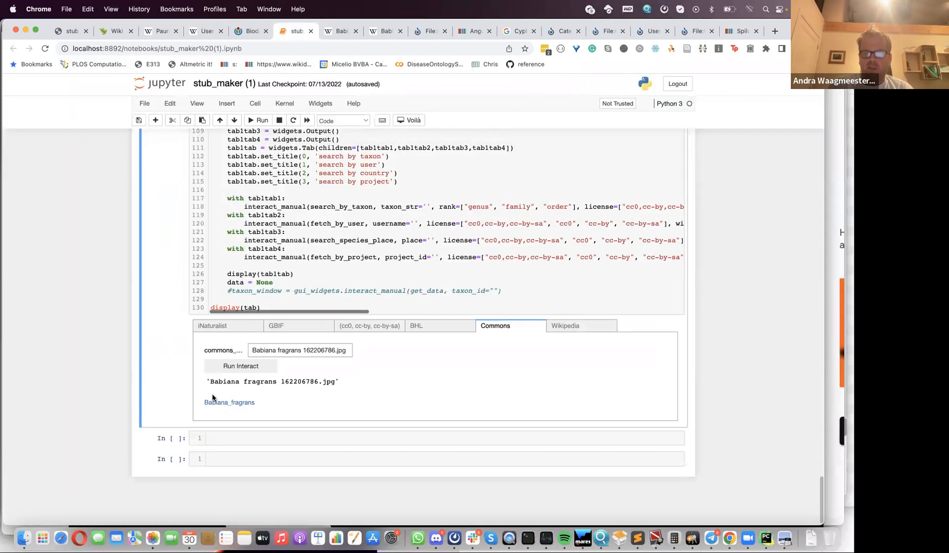
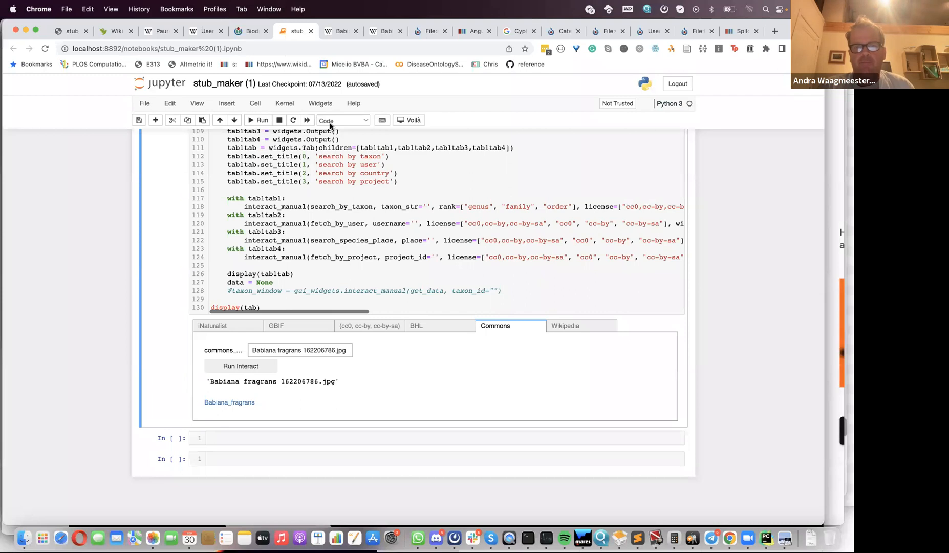
Step: Review the published Babiana fragrans article on the Dagbani Wikipedia, including its sections, references and infobox
left_click(323, 32)
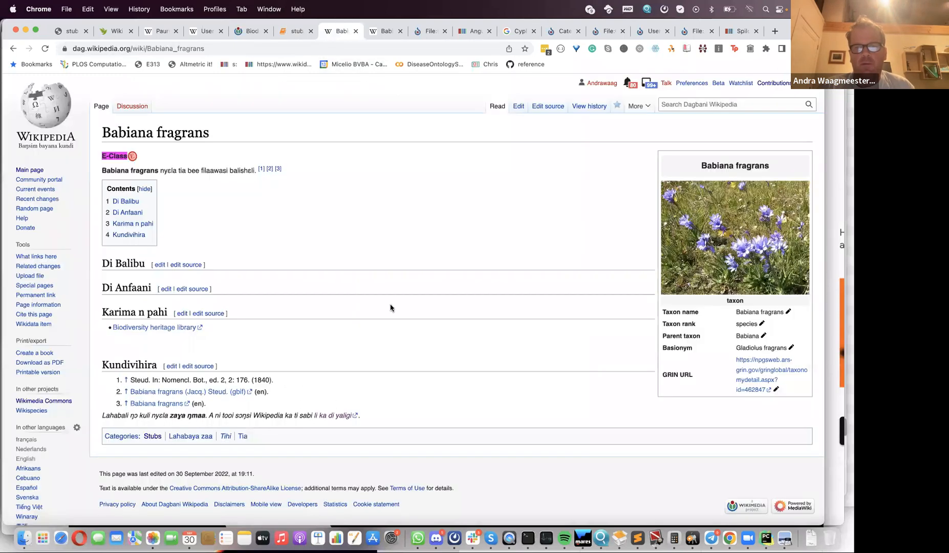
scroll(392, 316, "down", 1)
scroll(392, 316, "up", 1)
scroll(392, 316, "down", 1)
scroll(392, 316, "up", 1)
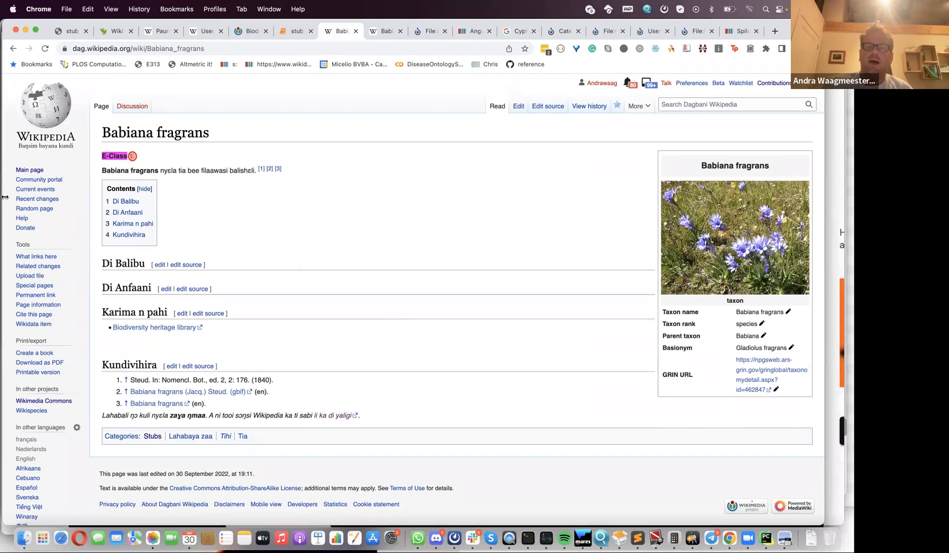
Step: Switch to the iNaturalist page of the Wiki Mentor Africa project and examine its recent observations, contributor rankings and observation map
left_click(103, 35)
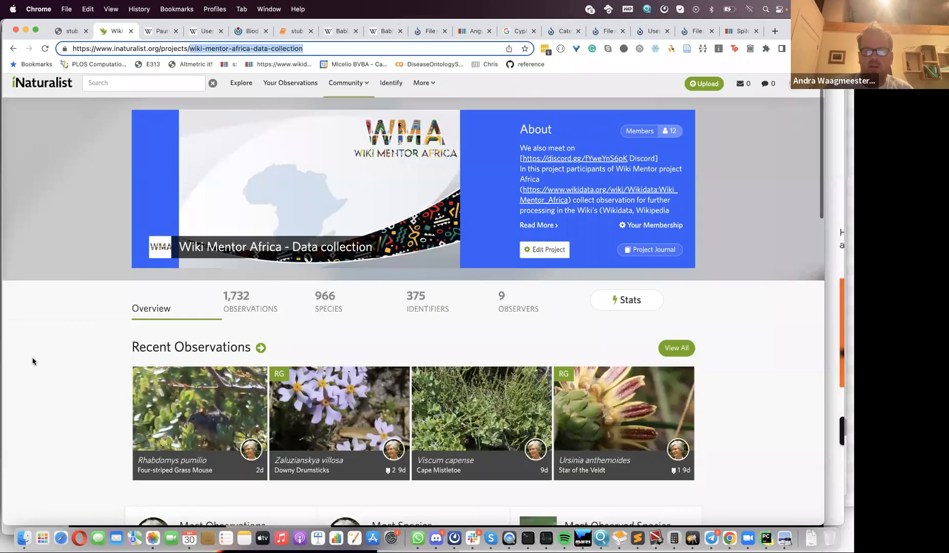
scroll(33, 361, "down", 7)
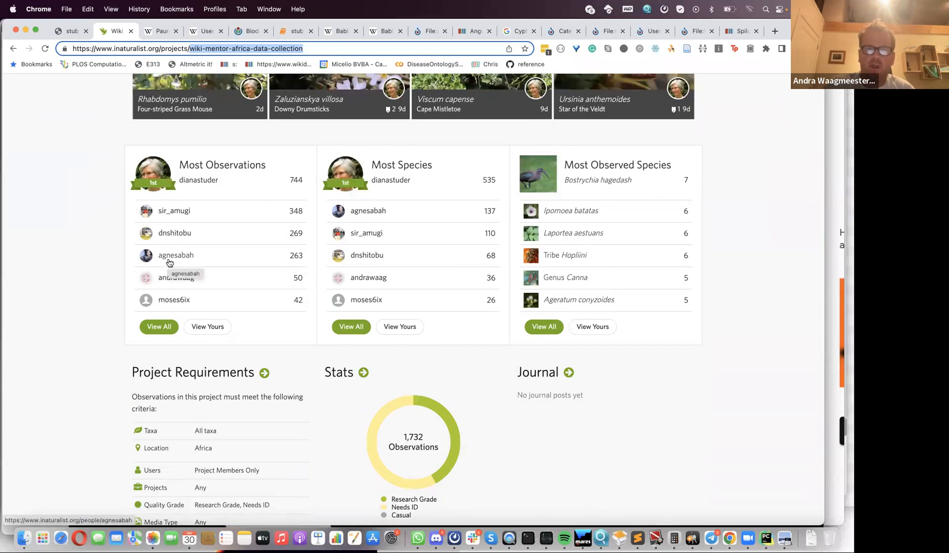
scroll(169, 263, "up", 1)
scroll(170, 263, "up", 5)
scroll(169, 261, "down", 15)
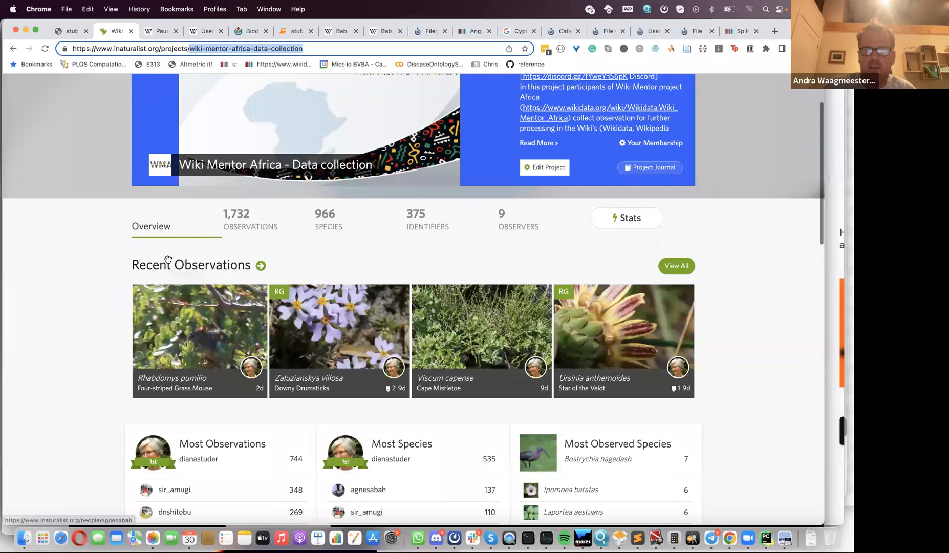
scroll(168, 258, "down", 2)
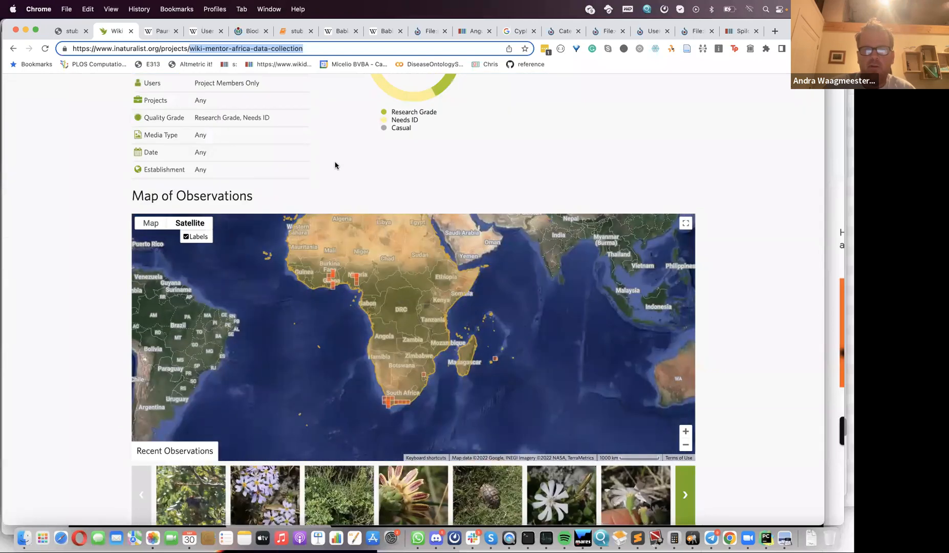
scroll(335, 165, "up", 3)
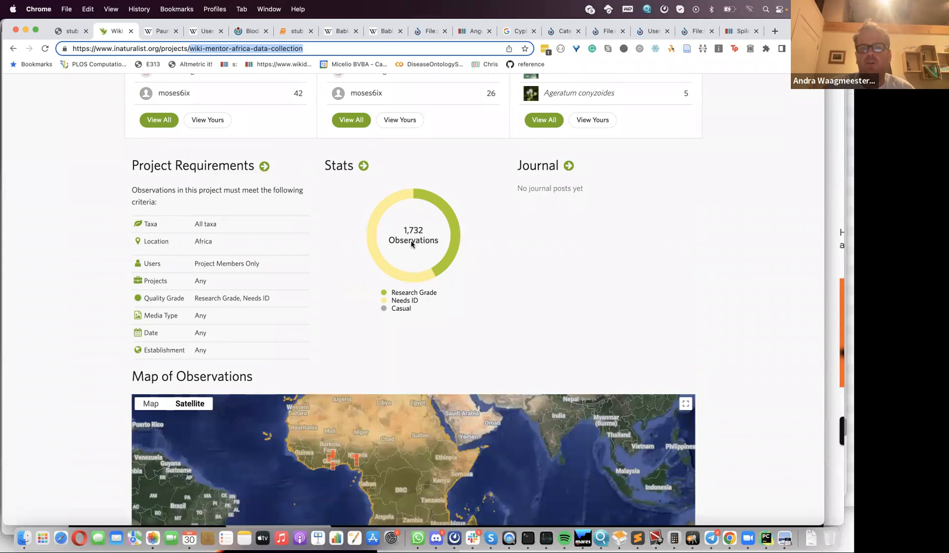
Step: Examine the Research Grade share in the project's stats chart and the spread of observations on the map
mouse_move(438, 271)
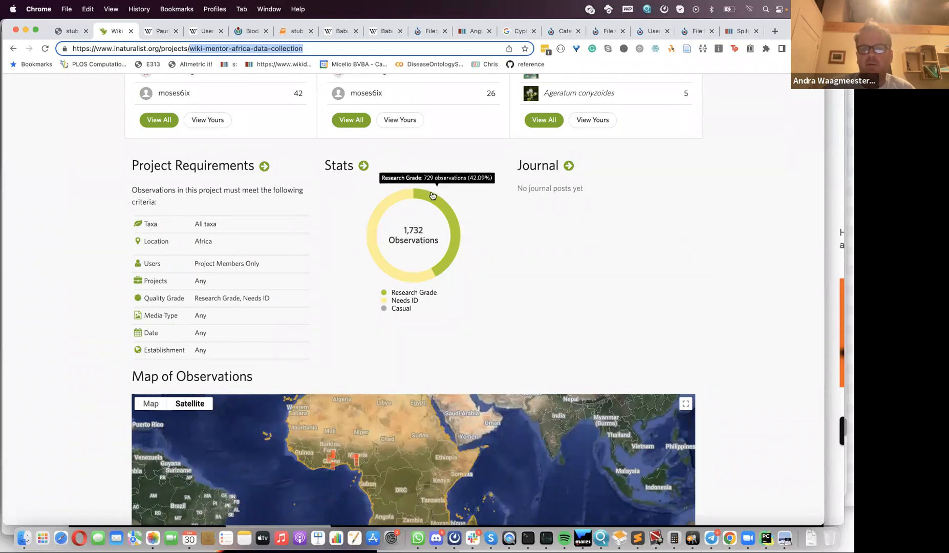
mouse_move(394, 273)
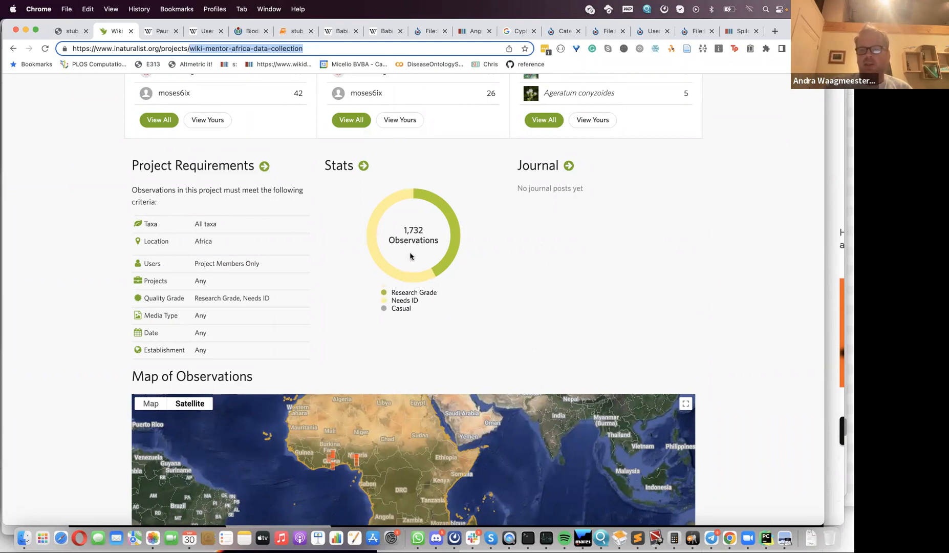
mouse_move(448, 219)
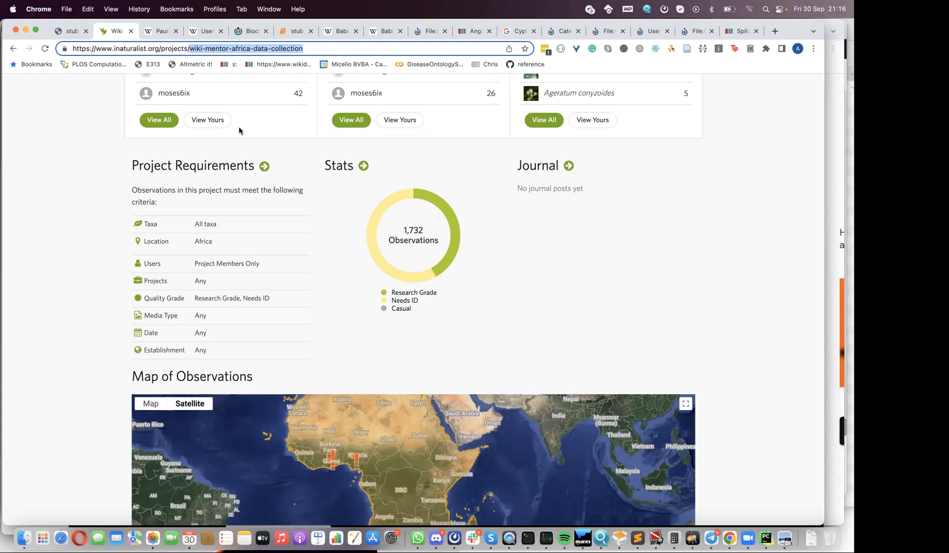
scroll(105, 393, "down", 5)
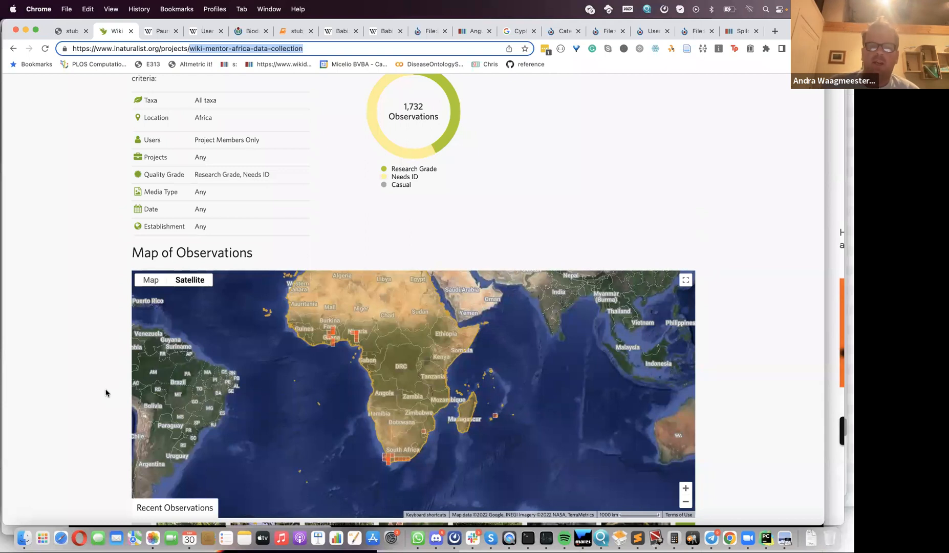
scroll(106, 393, "up", 7)
scroll(106, 392, "down", 7)
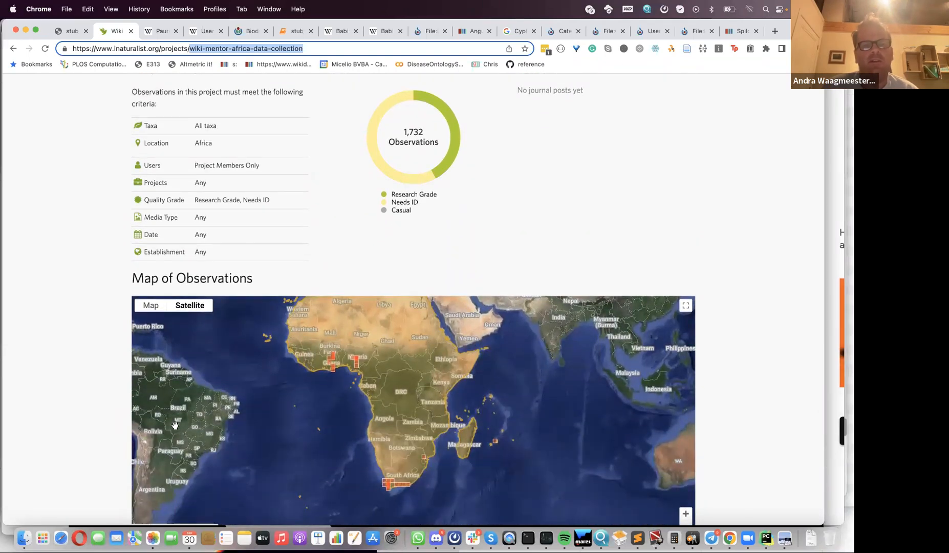
scroll(229, 325, "up", 2)
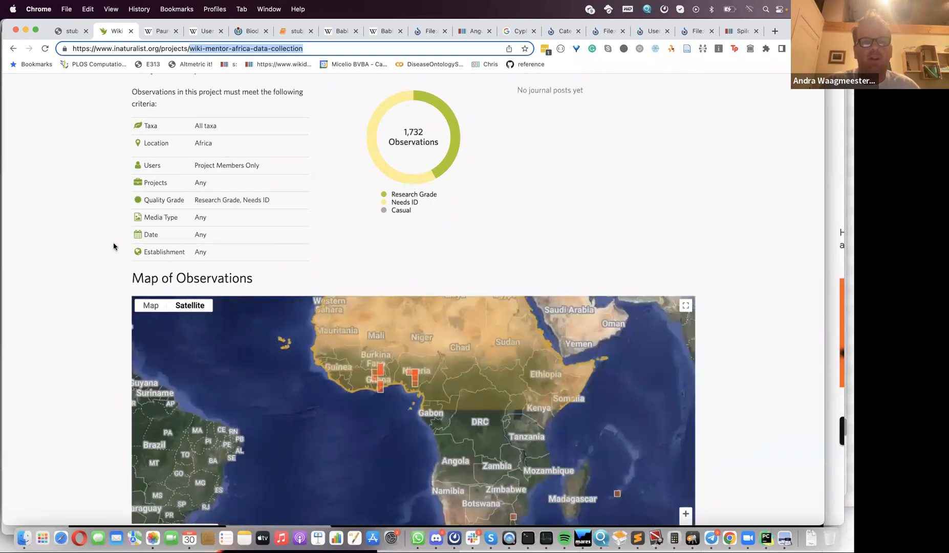
scroll(106, 244, "up", 10)
scroll(106, 244, "up", 3)
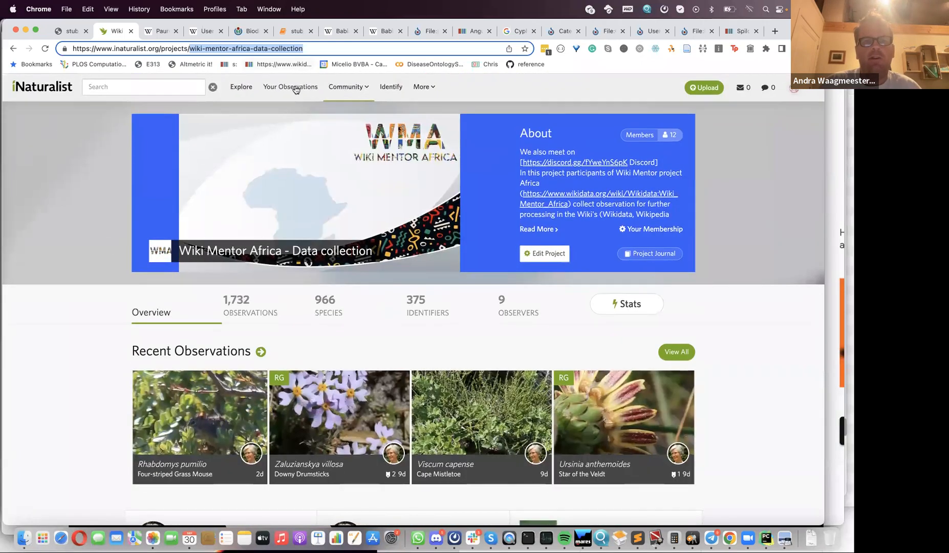
Step: Open the iNaturalist observations explorer and remove the Ekeren place filter
left_click(241, 87)
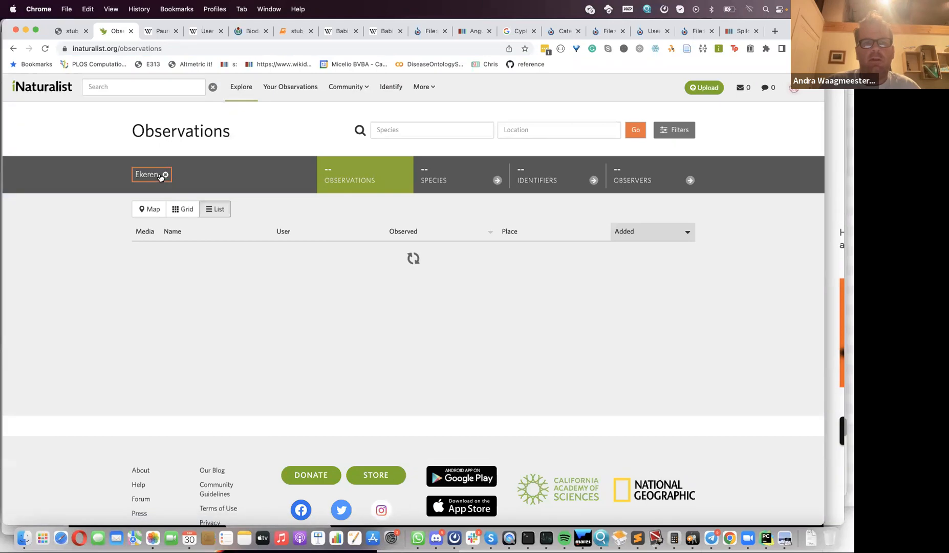
left_click(165, 175)
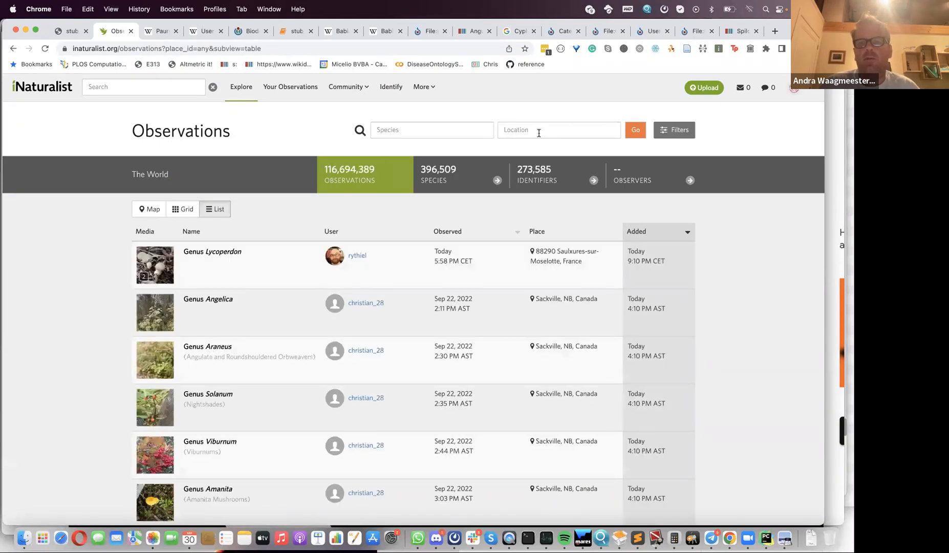
left_click(538, 132)
type("Africa")
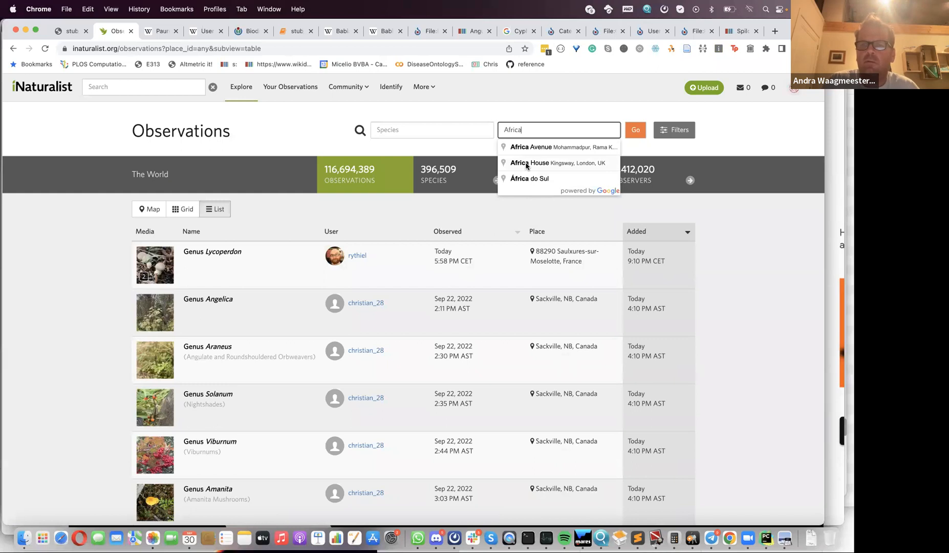
key("BackSpace")
key("BackSpace")
key("BackSpace")
key("BackSpace")
key("BackSpace")
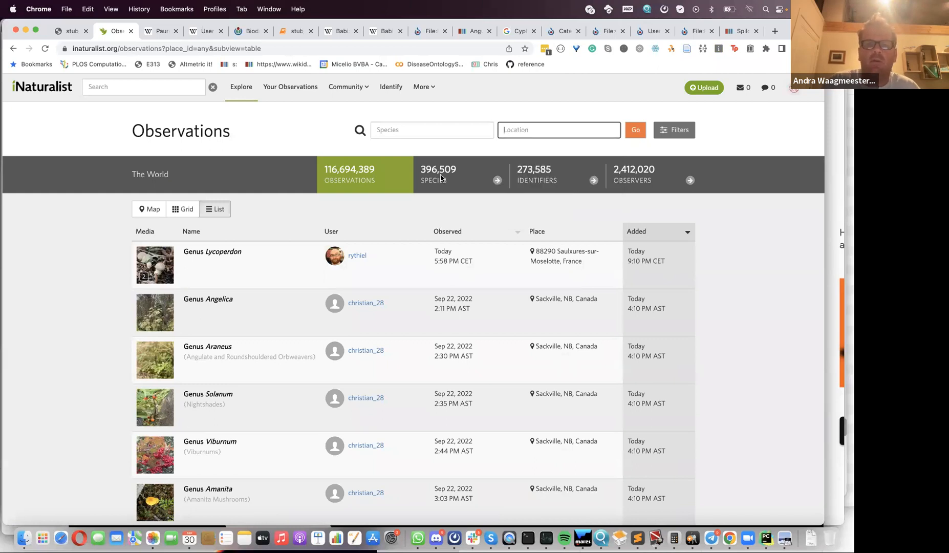
Step: Display the worldwide observations on the map, dismiss the error message and frame the northern half of Africa
left_click(149, 209)
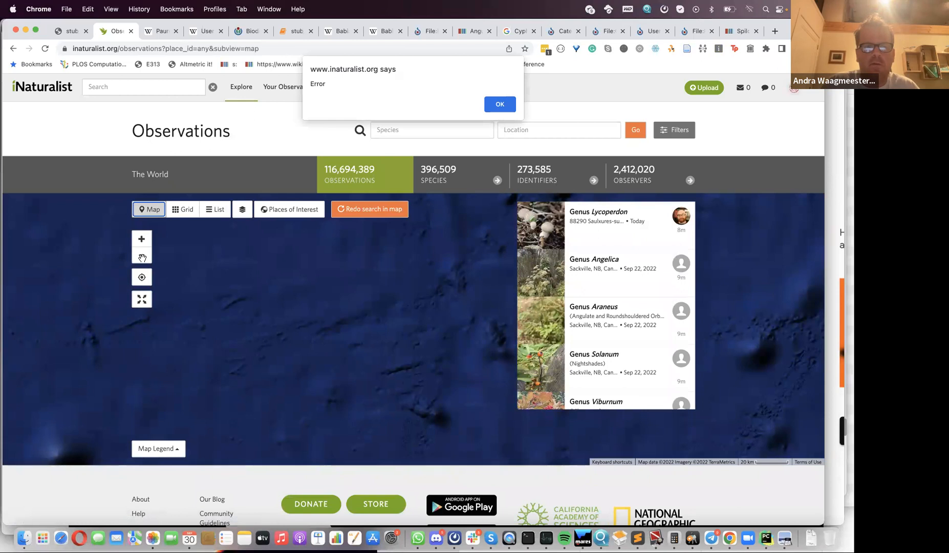
left_click(501, 105)
left_click(141, 255)
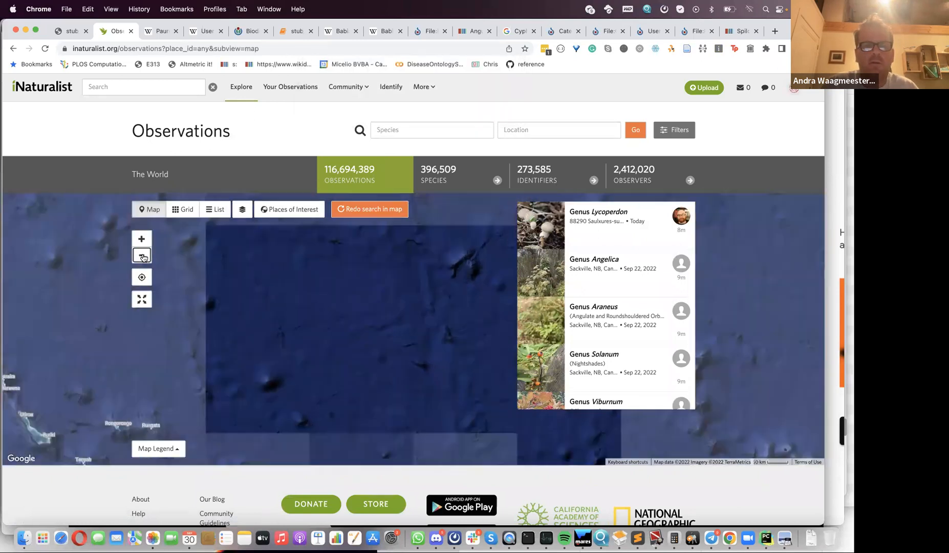
left_click(143, 257)
left_click(143, 257)
left_click(143, 256)
left_click(143, 257)
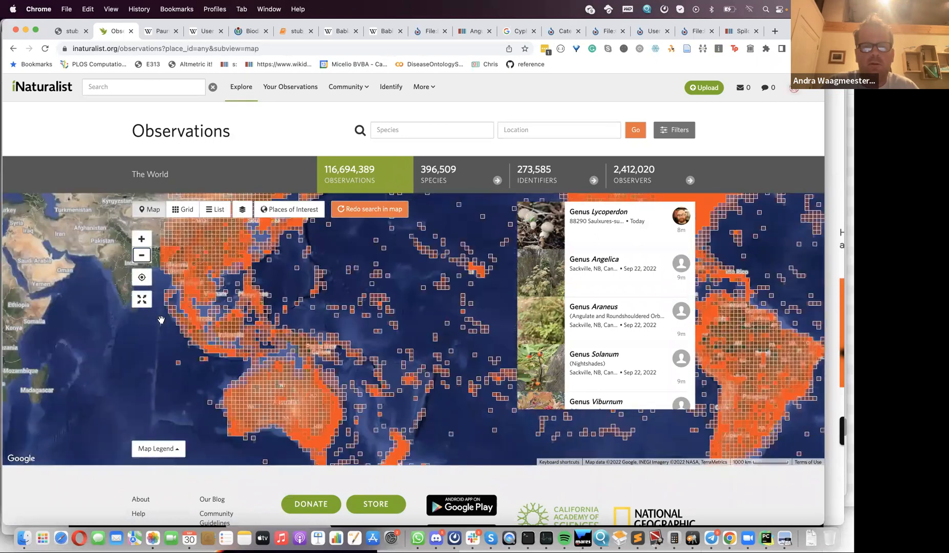
scroll(161, 320, "right", 10)
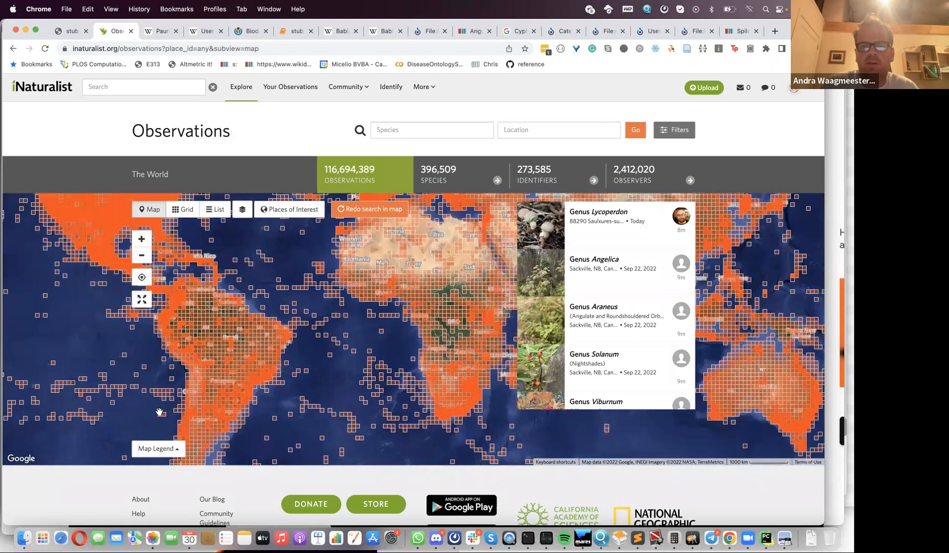
left_click_drag(159, 411, 65, 483)
left_click(142, 239)
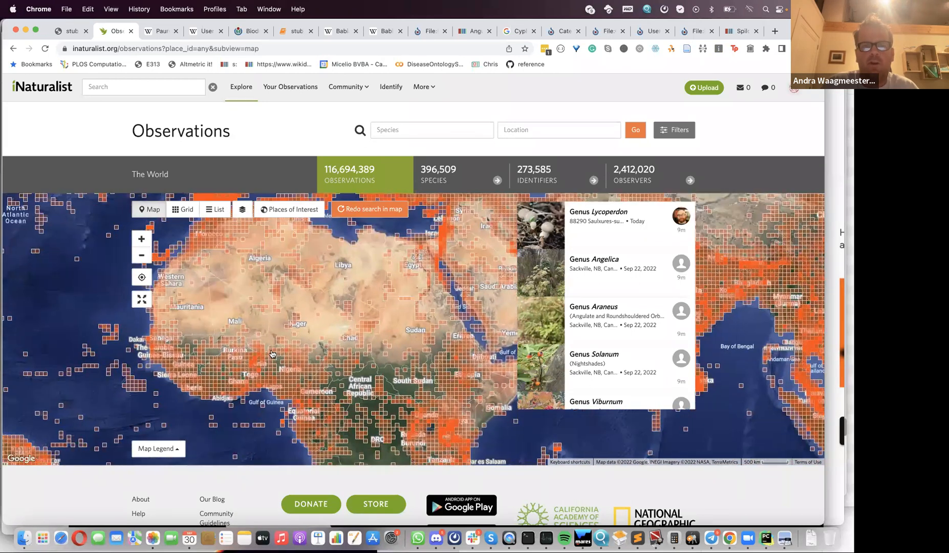
Step: Filter the observations to Research Grade with CC0 photo licensing and update the search
left_click(680, 131)
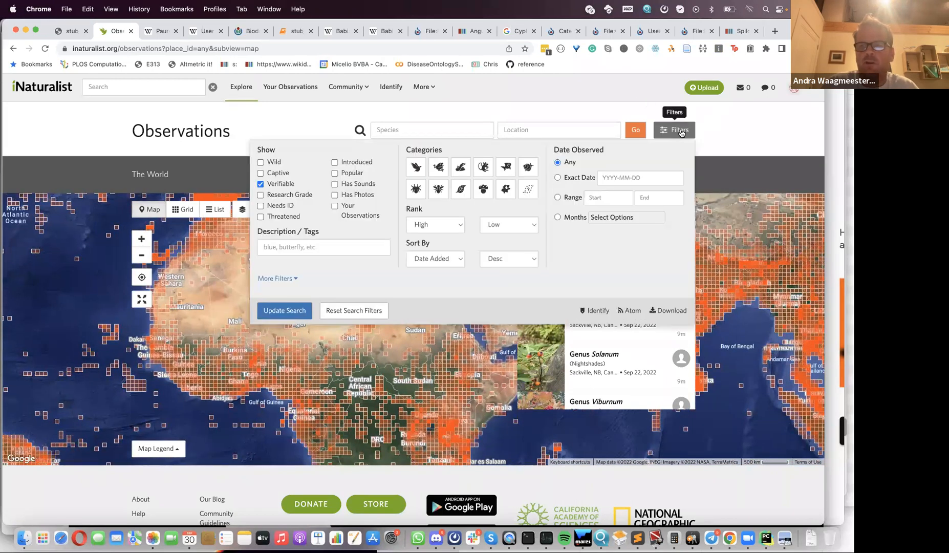
left_click(260, 195)
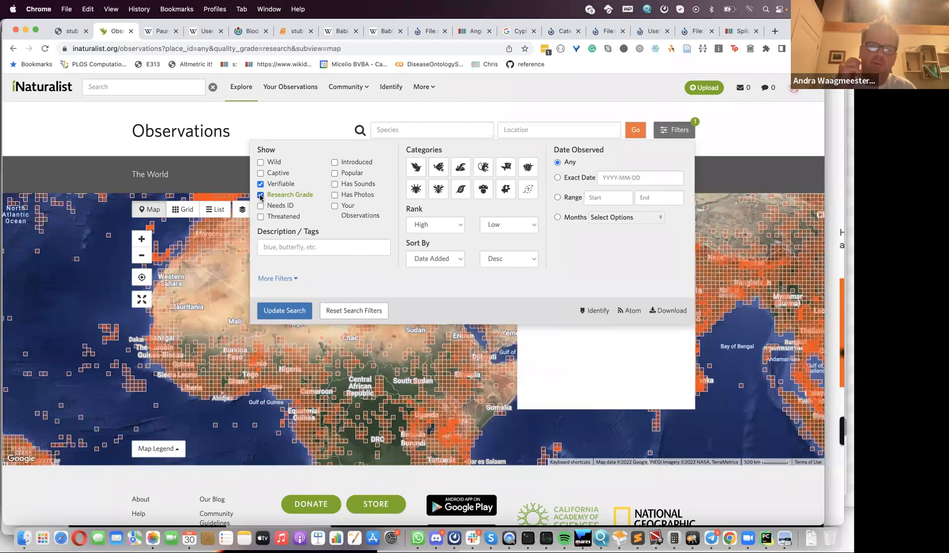
left_click(275, 278)
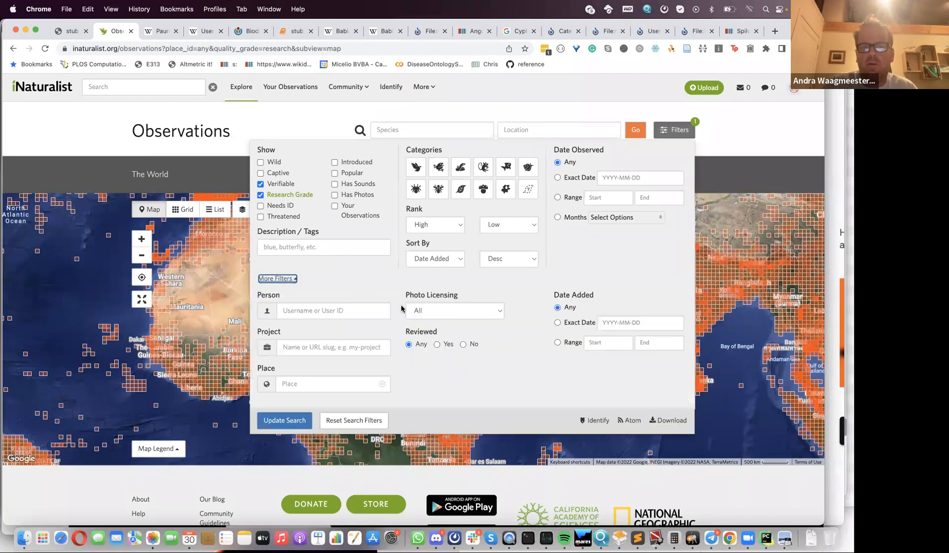
left_click(430, 311)
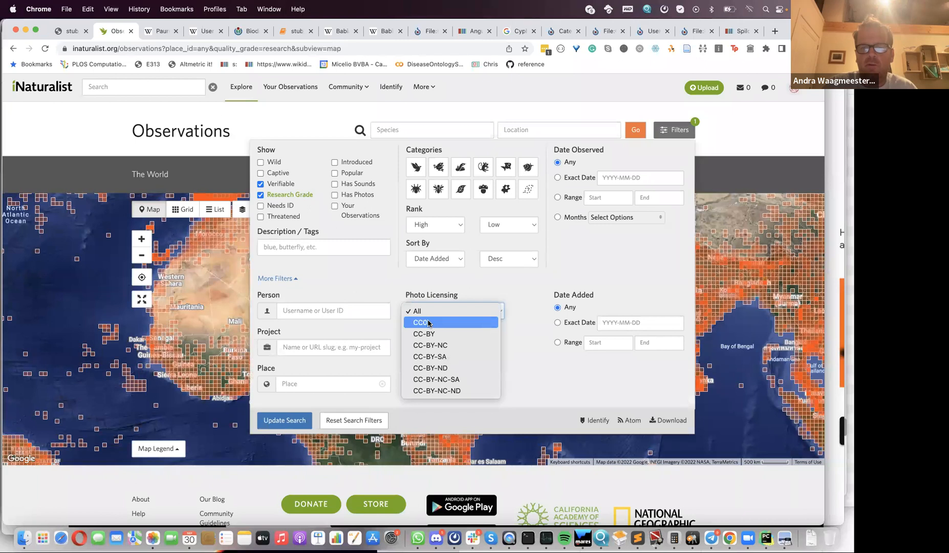
left_click(429, 323)
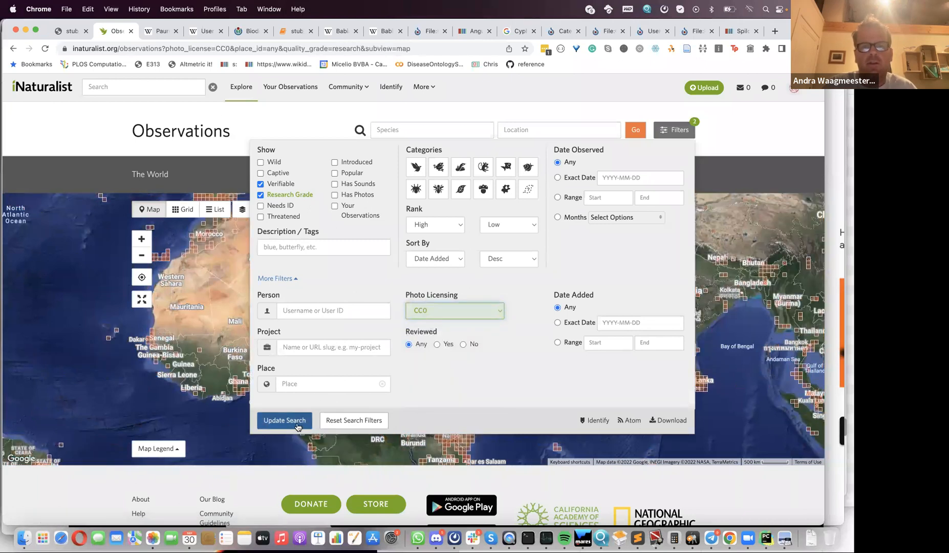
left_click(441, 310)
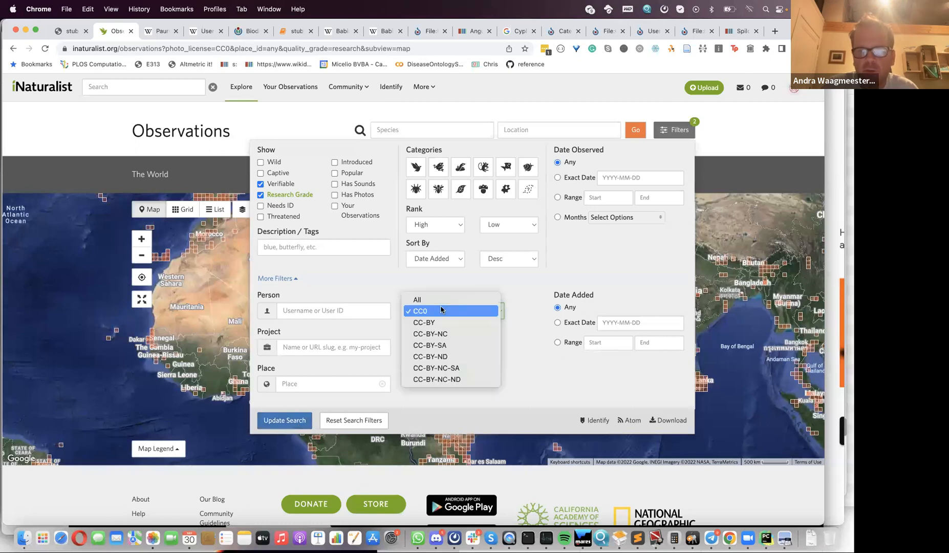
left_click(441, 311)
left_click(284, 419)
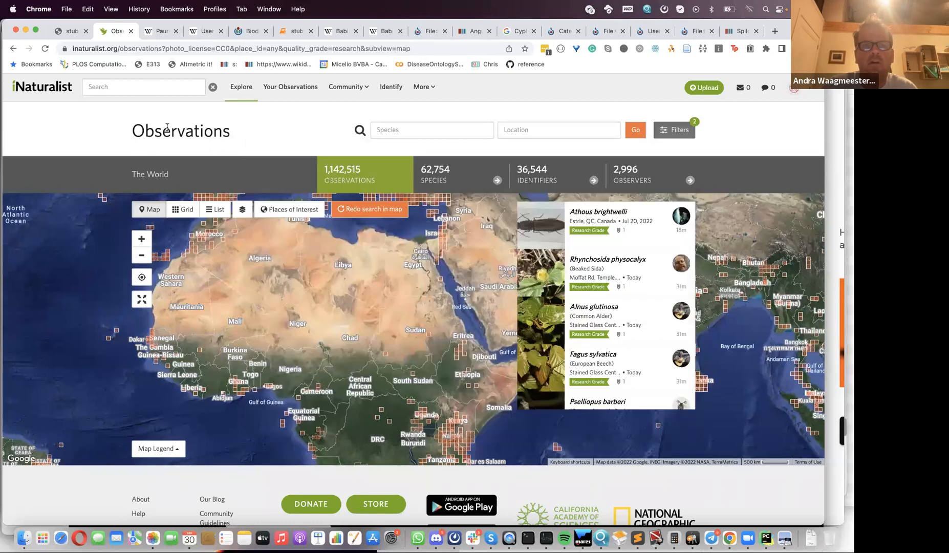
Step: Extend the photo licence filter in the search address to CC0,CC-BY,CC-BY-SA and reload the observations
left_click(229, 51)
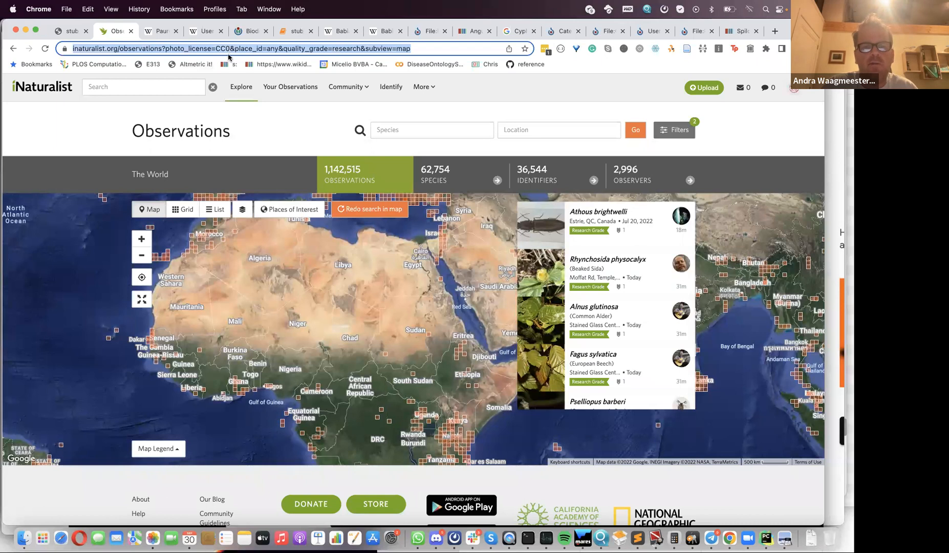
left_click(231, 49)
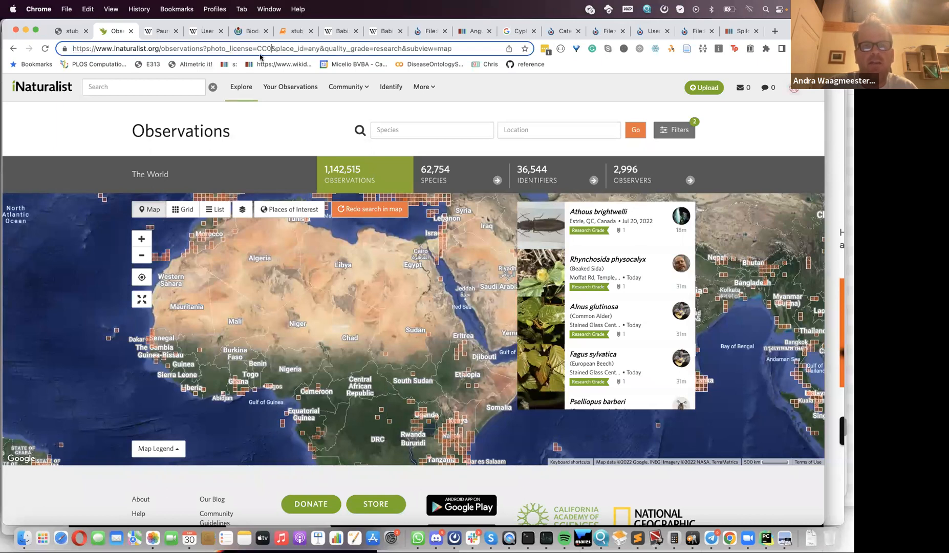
type(",c")
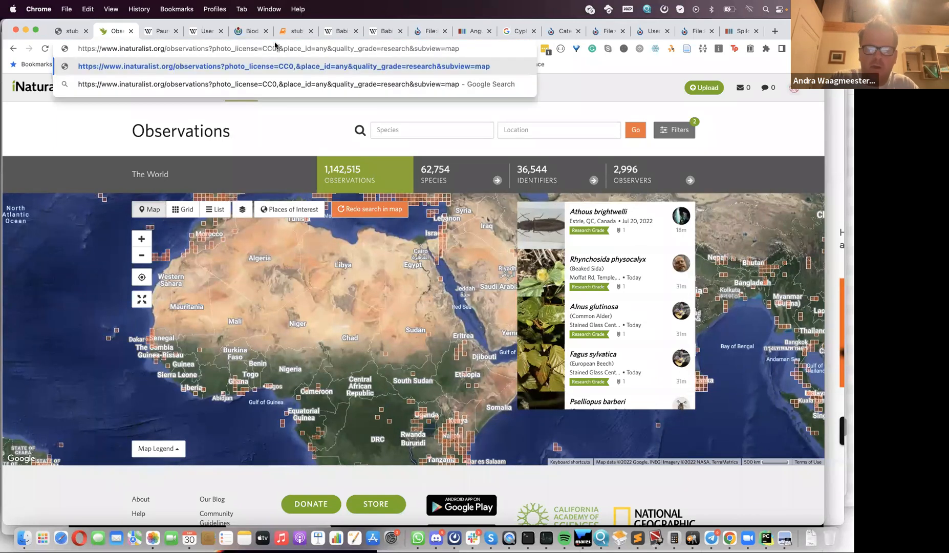
key("BackSpace")
type("CC")
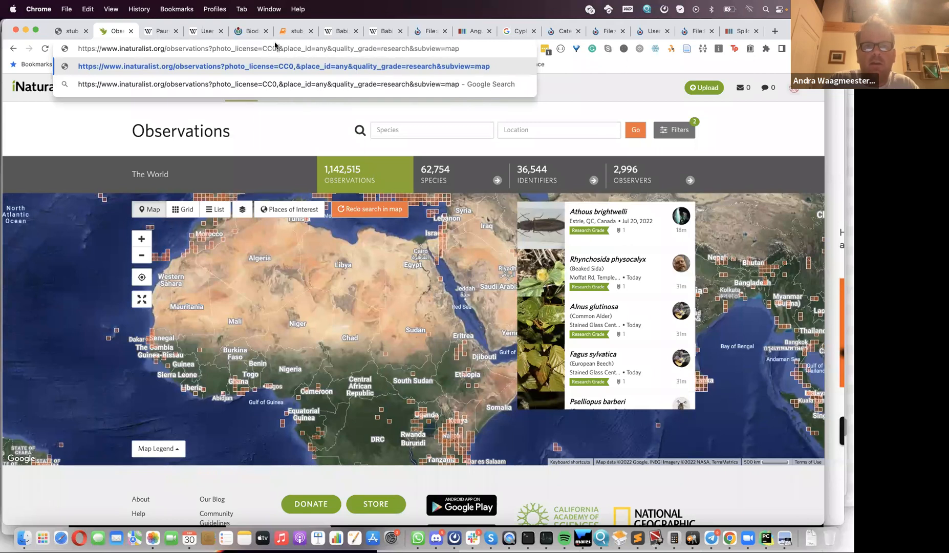
type("-BY")
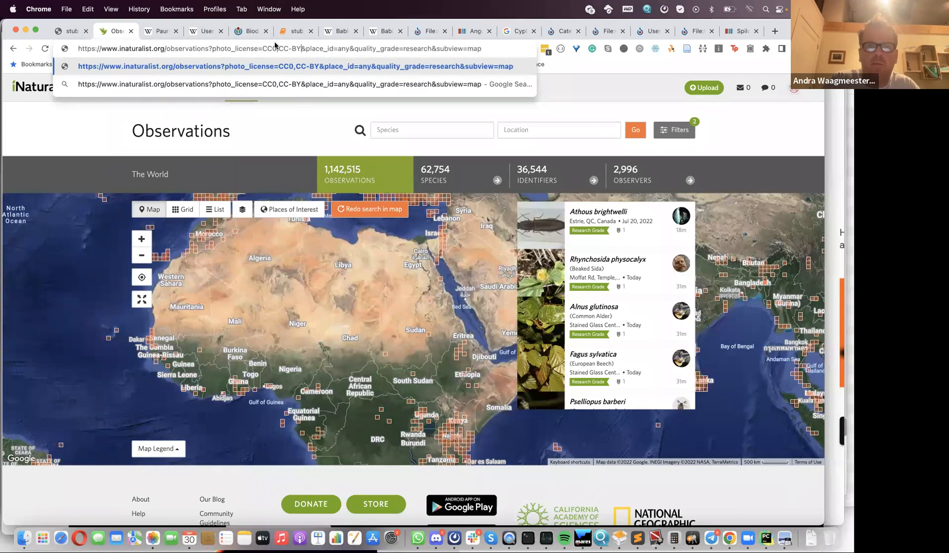
type(",CC-B")
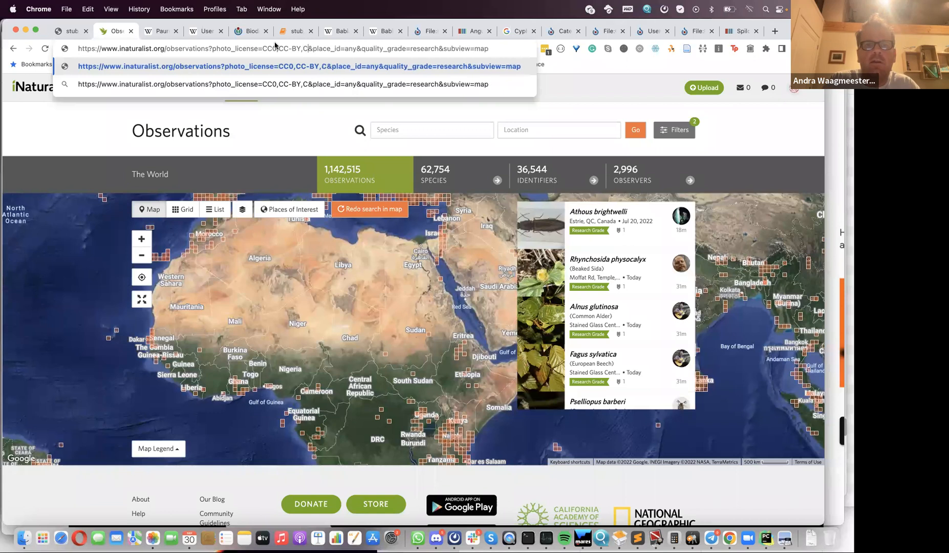
type("Y-SA")
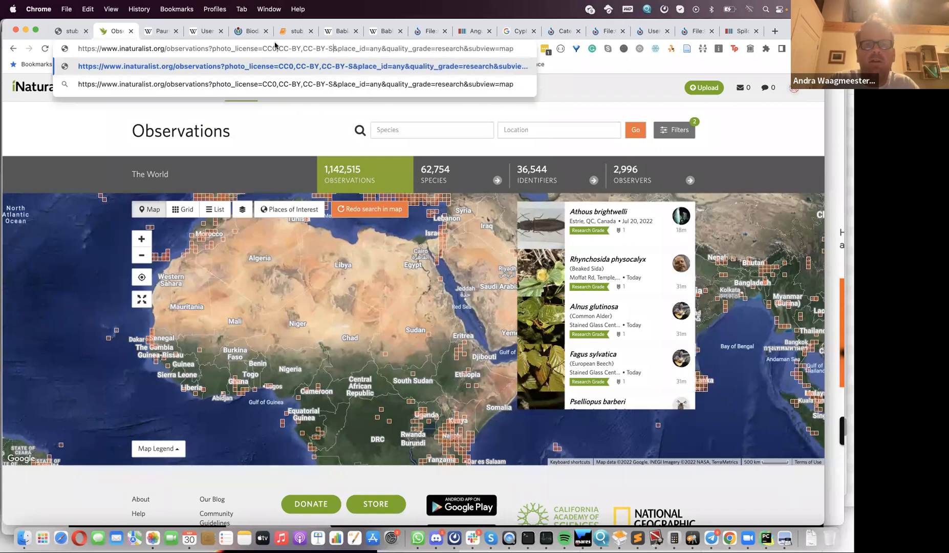
key("Return")
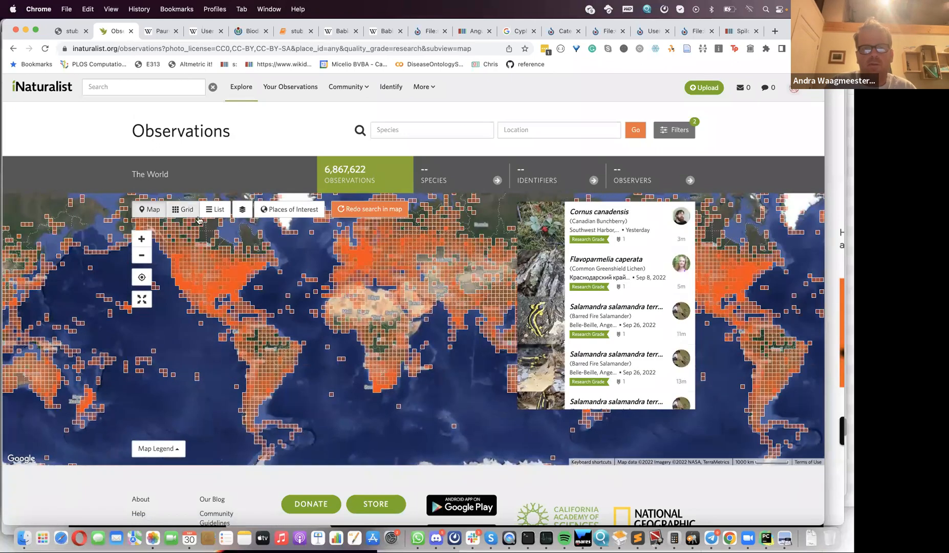
Step: Examine the spread of the openly licensed observations across West Africa and the rest of Africa on the map
scroll(286, 256, "up", 2)
left_click_drag(462, 368, 257, 212)
left_click_drag(345, 352, 299, 317)
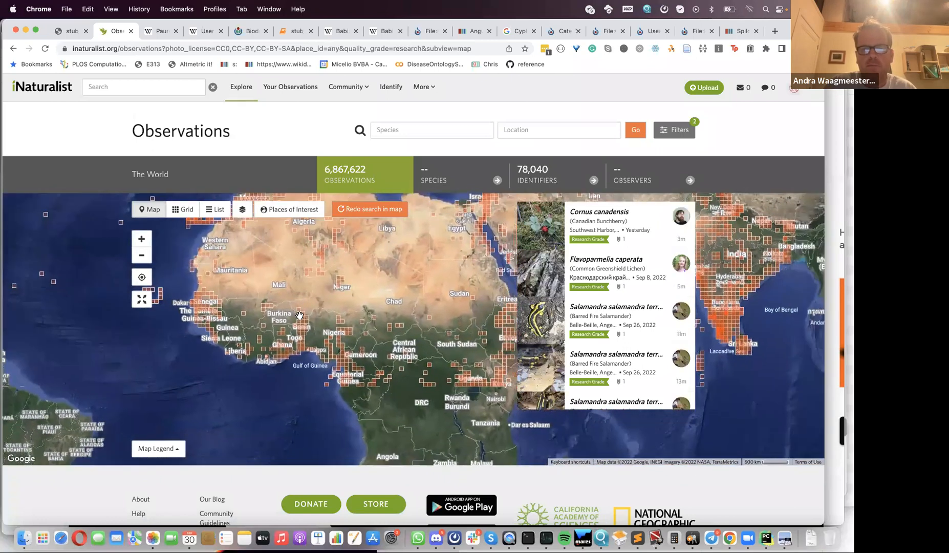
scroll(353, 385, "down", 2)
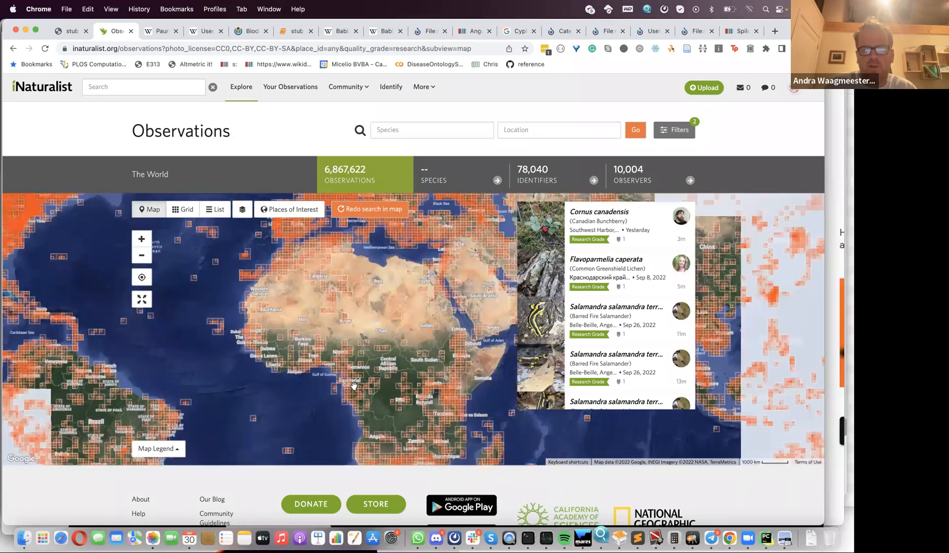
left_click_drag(351, 351, 301, 362)
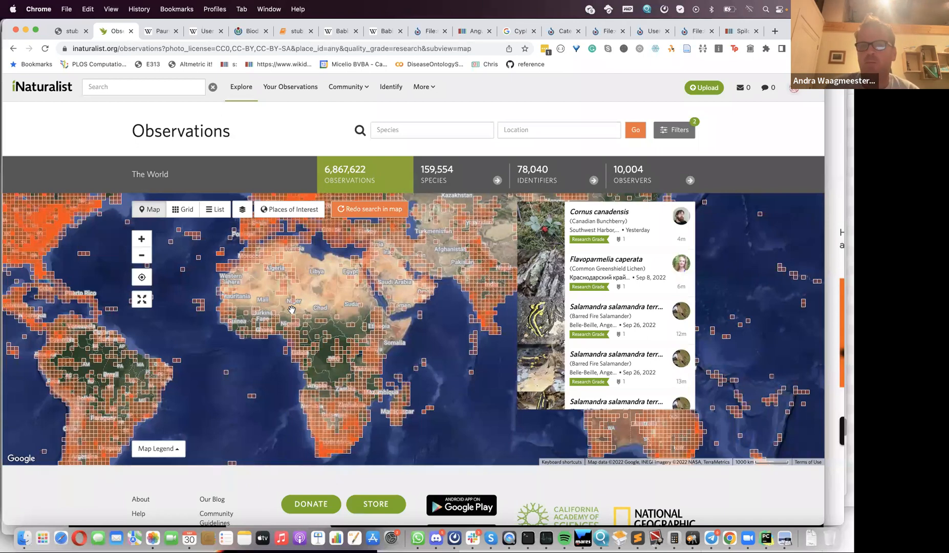
left_click(293, 30)
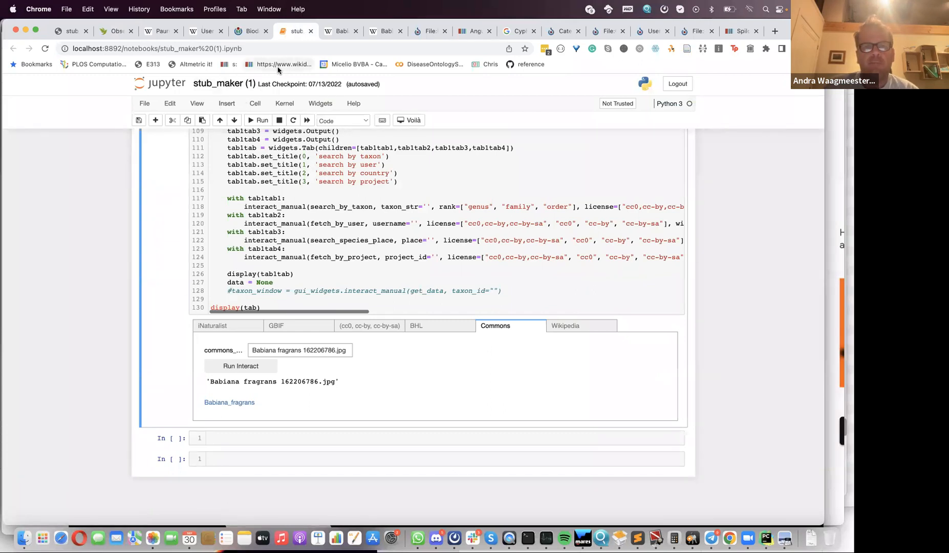
left_click(114, 32)
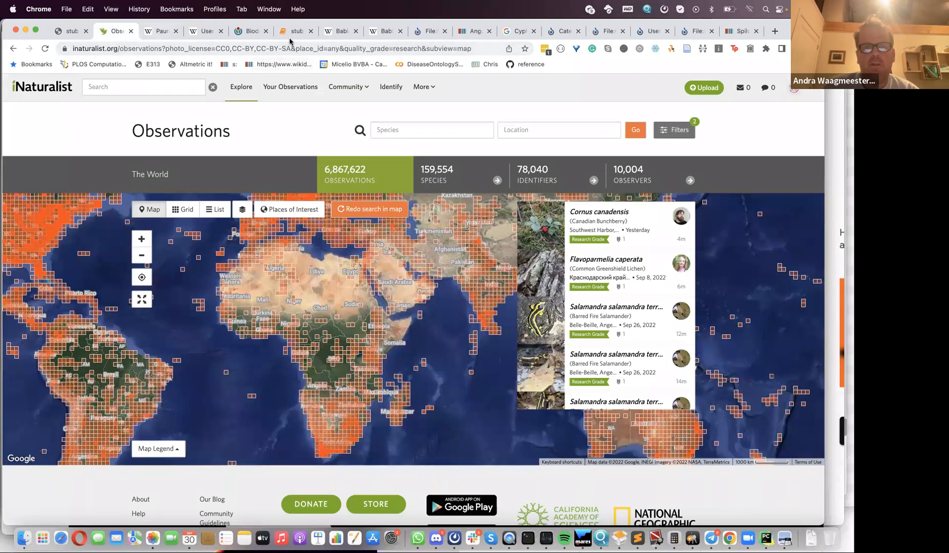
left_click(293, 32)
scroll(213, 308, "down", 1)
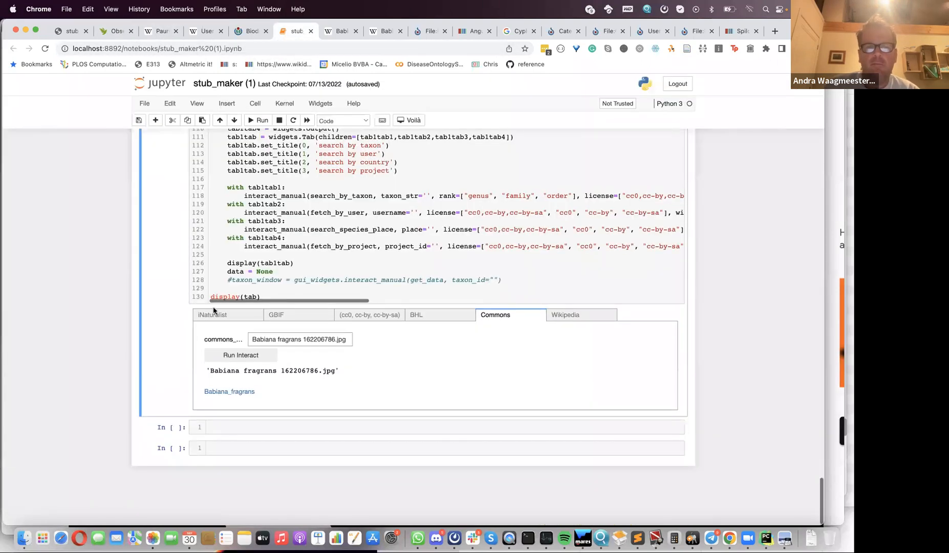
left_click(213, 313)
scroll(195, 371, "down", 5)
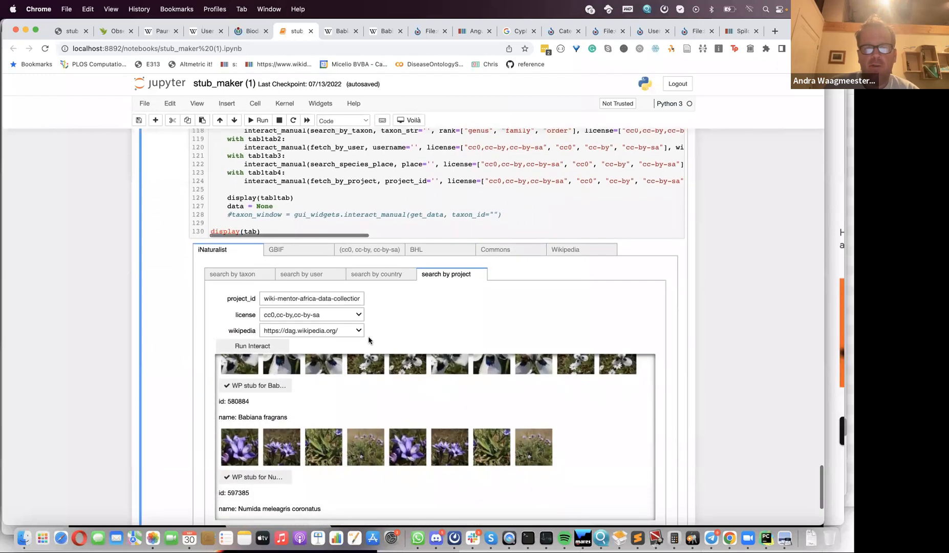
left_click(348, 333)
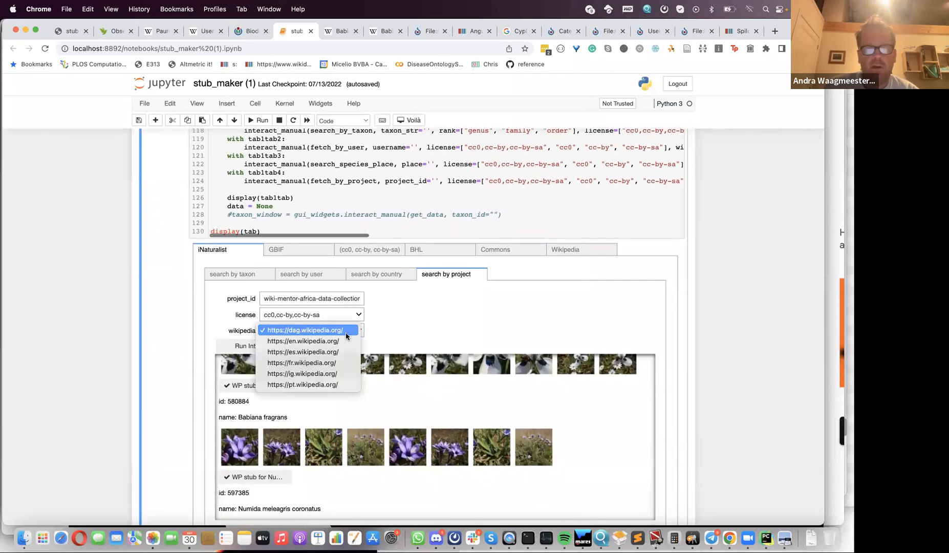
left_click(316, 374)
left_click(254, 348)
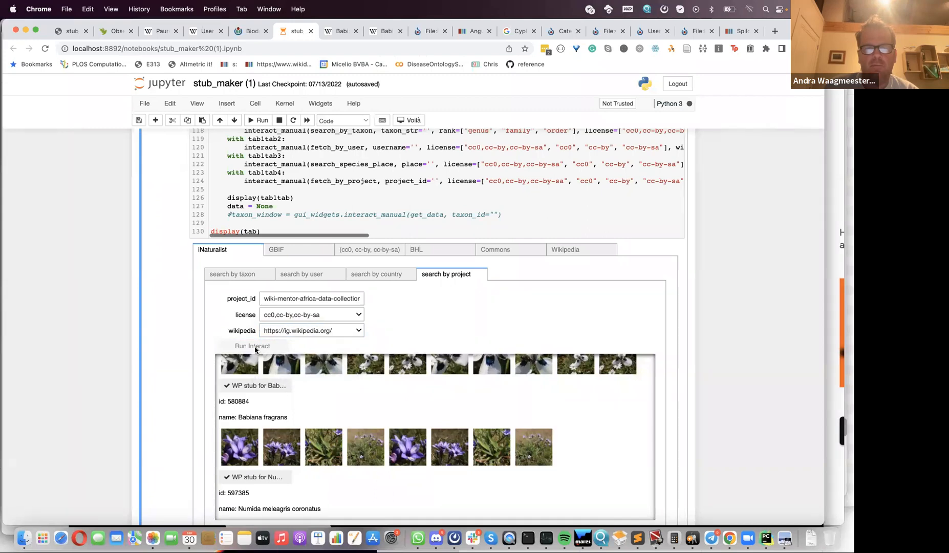
Step: Rerun the stub maker notebook's code cells, starting from the import cell
scroll(250, 310, "up", 15)
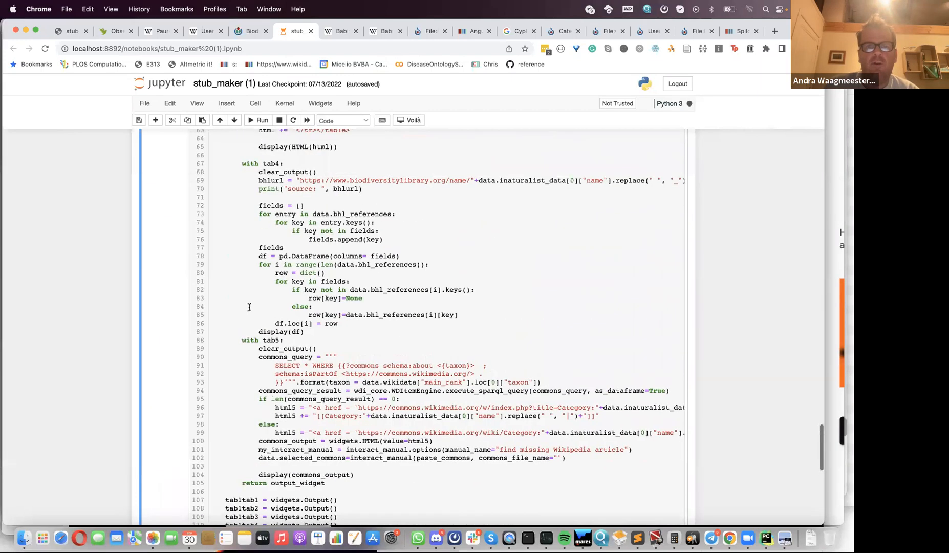
scroll(249, 307, "up", 20)
left_click(321, 242)
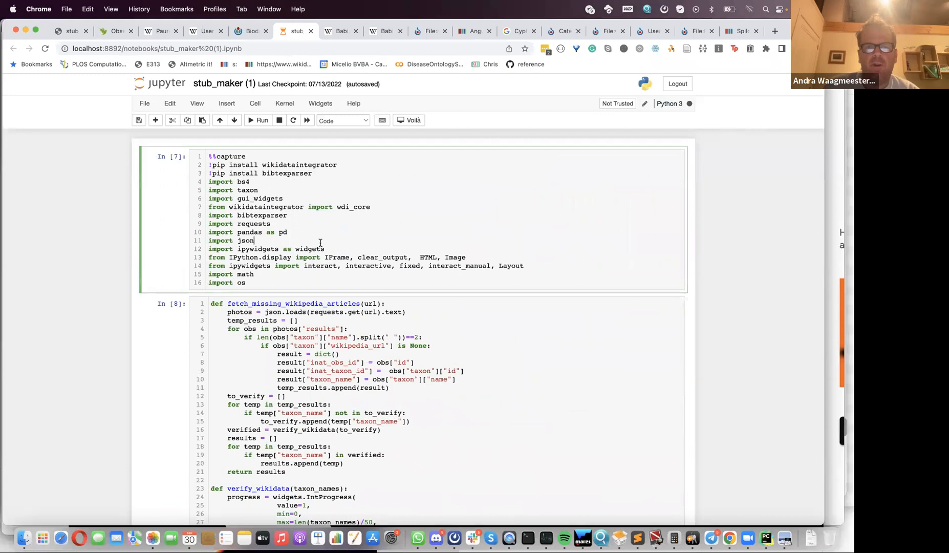
left_click(262, 122)
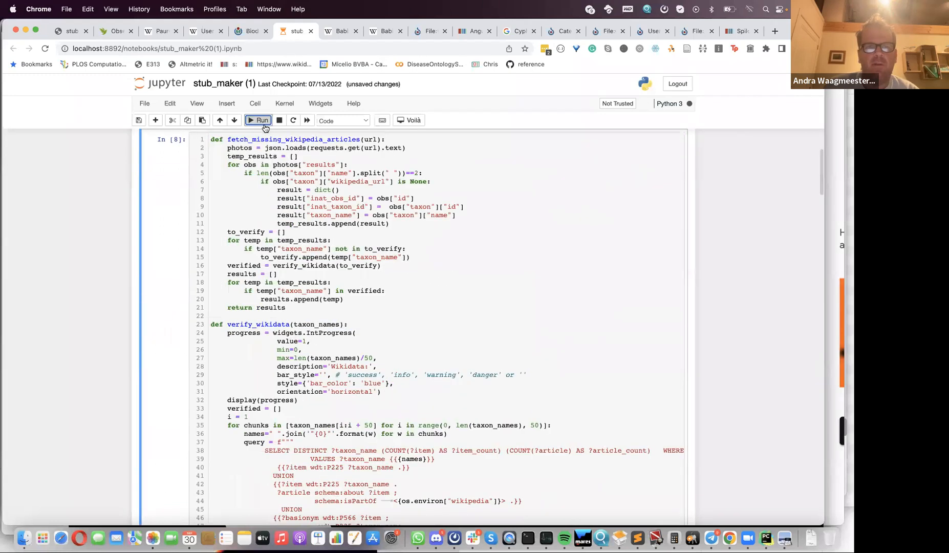
left_click(262, 120)
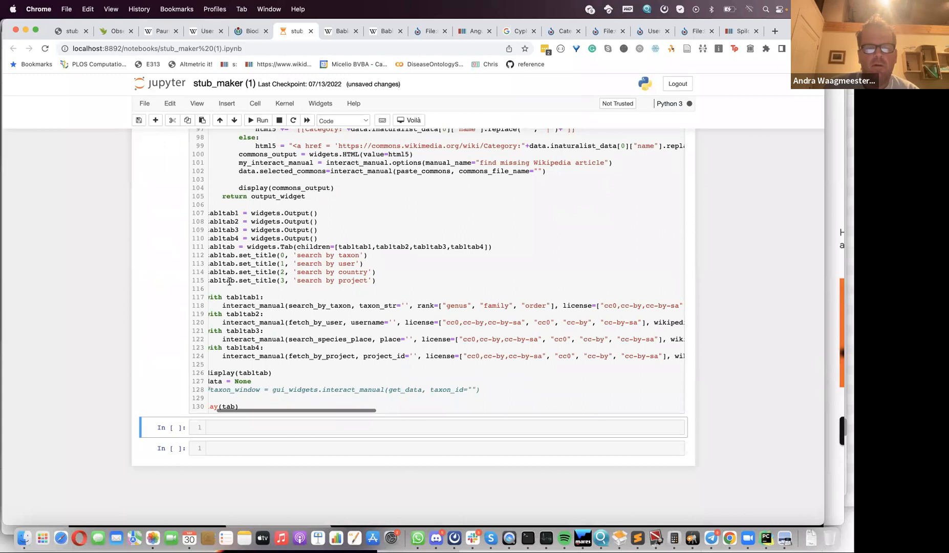
Step: Restart the stub_maker notebook's kernel and run all of its cells
scroll(169, 302, "up", 15)
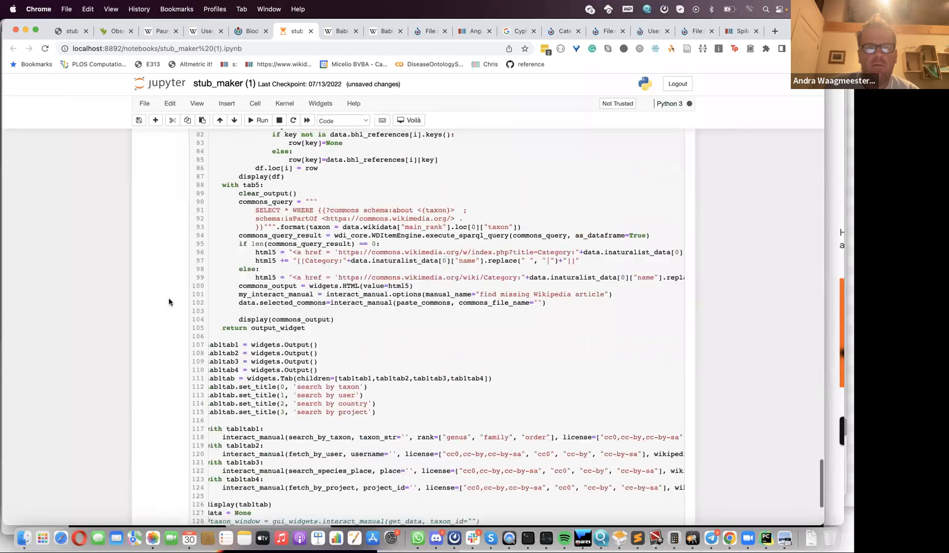
scroll(169, 302, "up", 20)
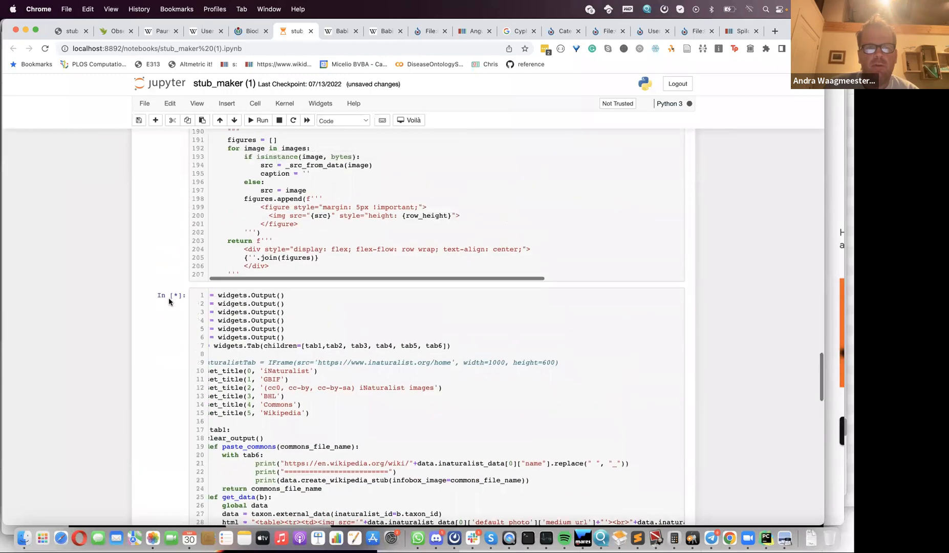
scroll(169, 302, "up", 15)
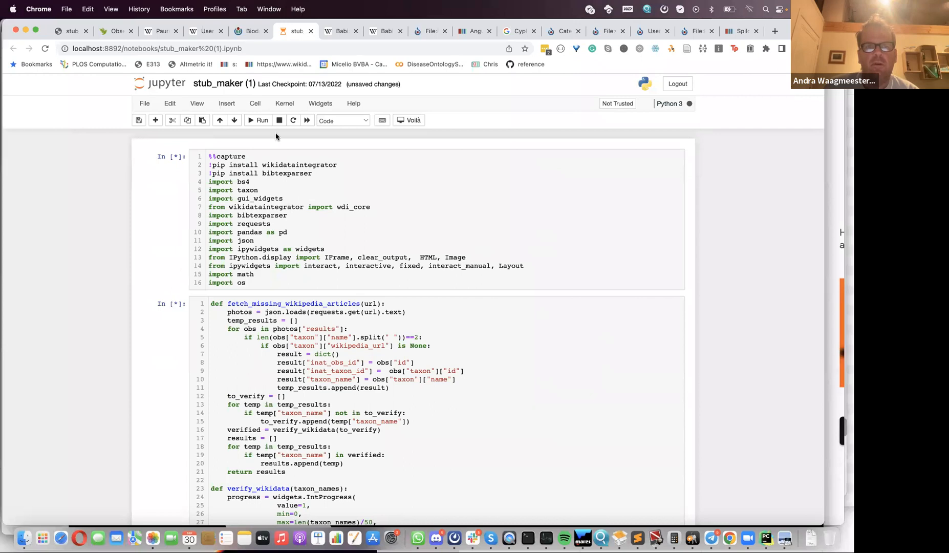
left_click(285, 103)
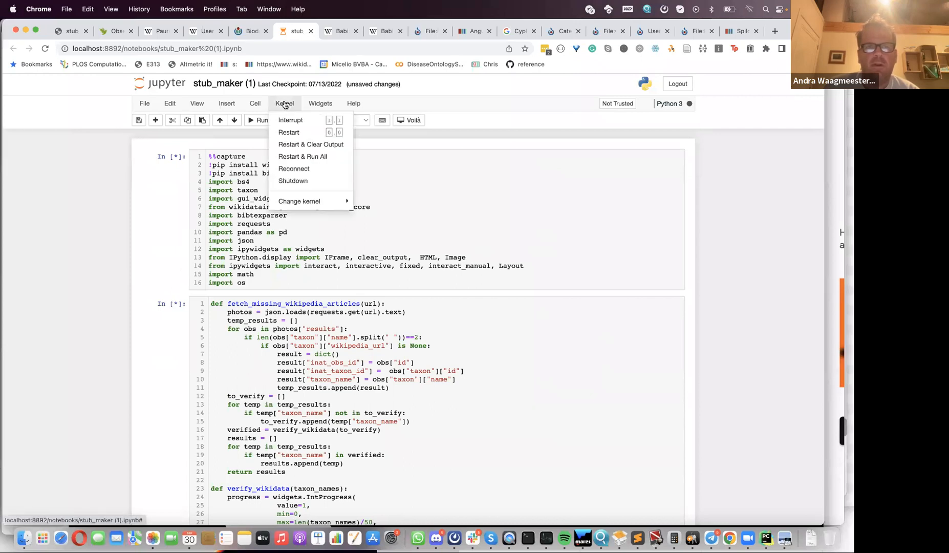
left_click(300, 157)
left_click(533, 163)
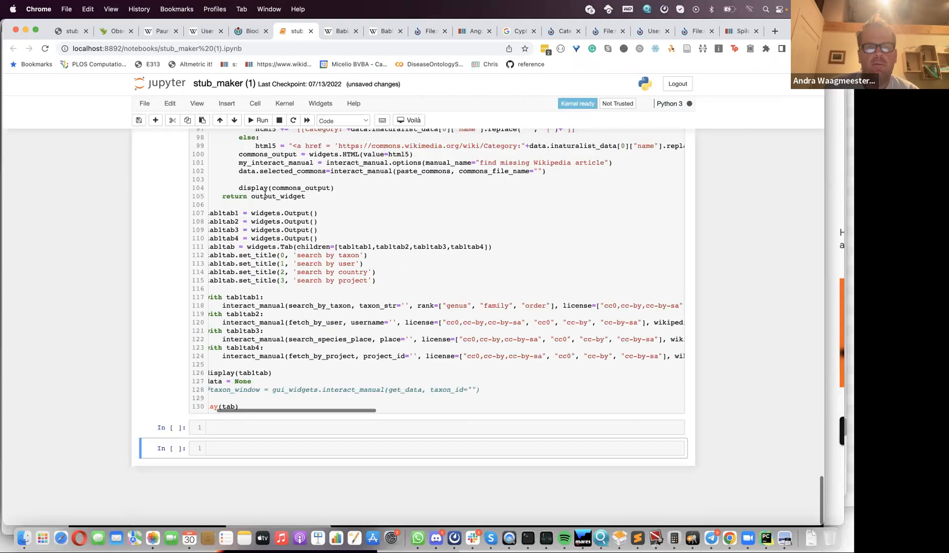
Step: Check that the notebook's cells have run and bring up the search by project form in the iNaturalist output
scroll(248, 320, "up", 15)
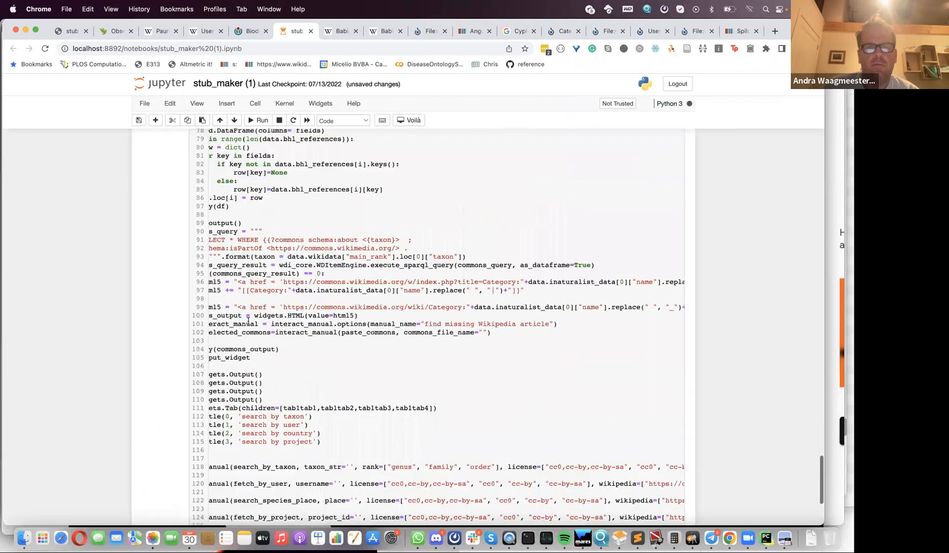
scroll(248, 321, "up", 20)
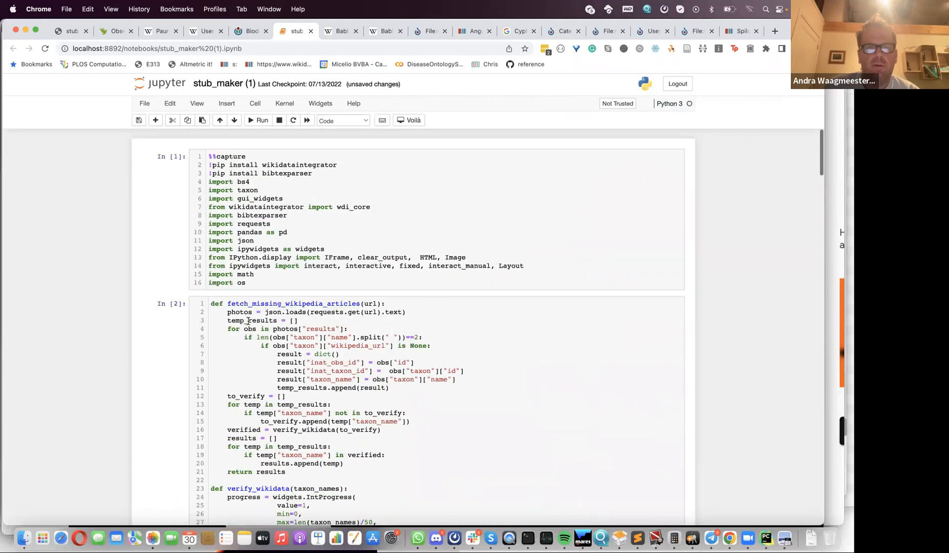
scroll(249, 433, "down", 2)
scroll(248, 432, "down", 20)
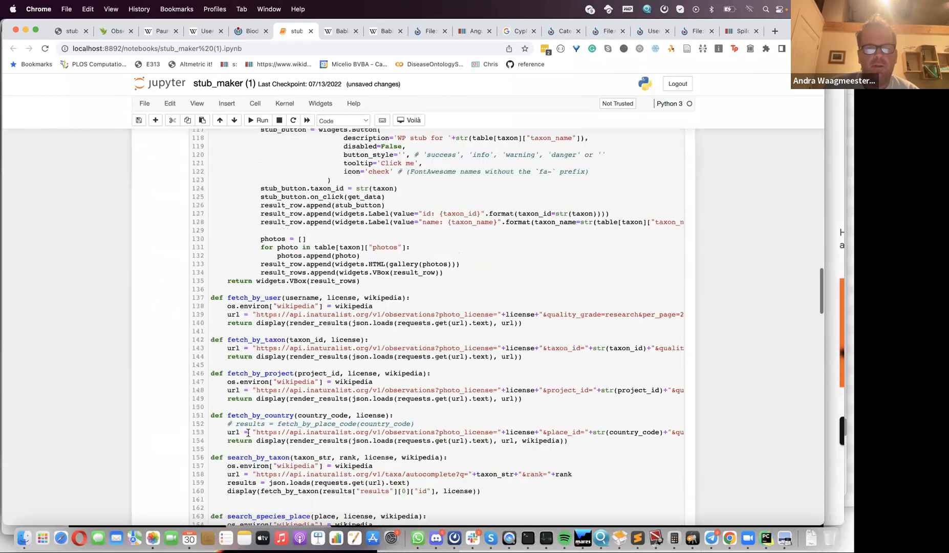
scroll(248, 433, "down", 20)
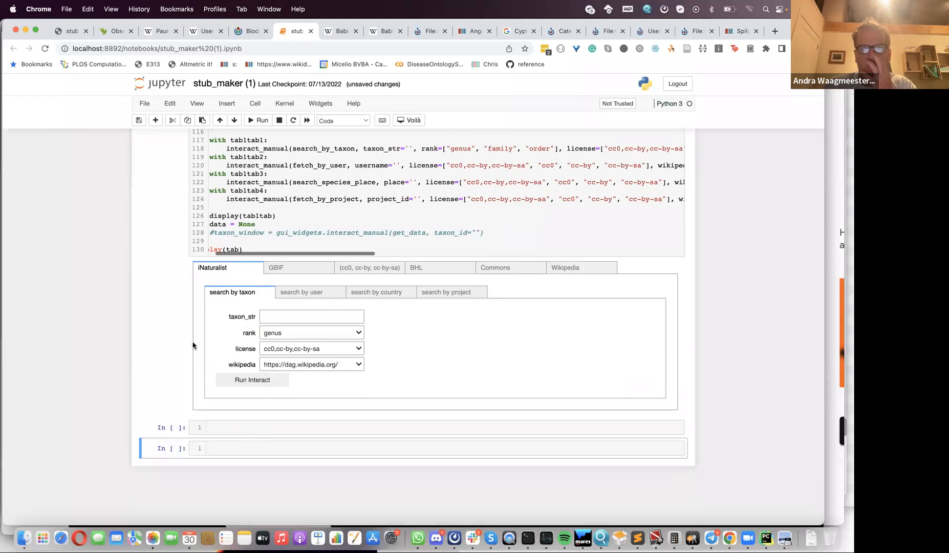
left_click(432, 295)
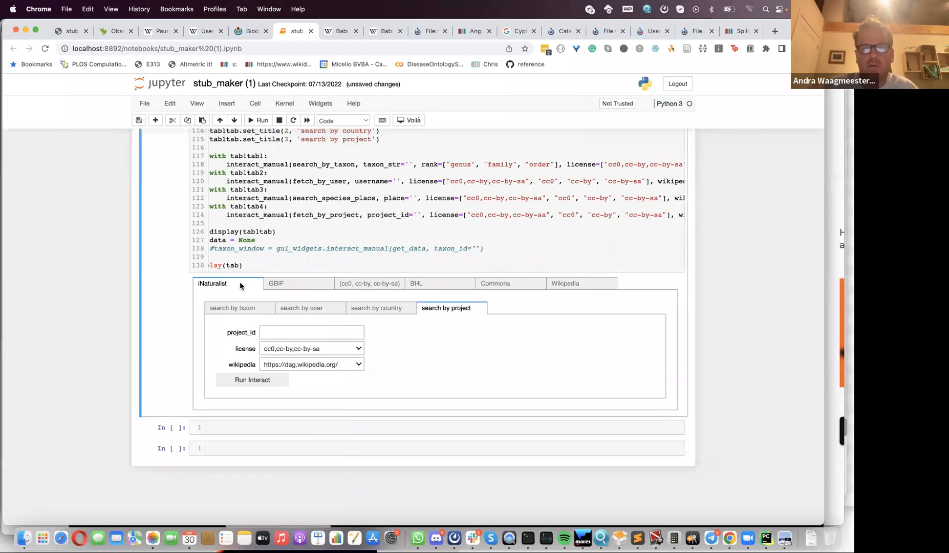
Step: Open the Wiki Mentor Africa - Data collection project from your iNaturalist projects and copy its identifier from the web address
left_click(109, 31)
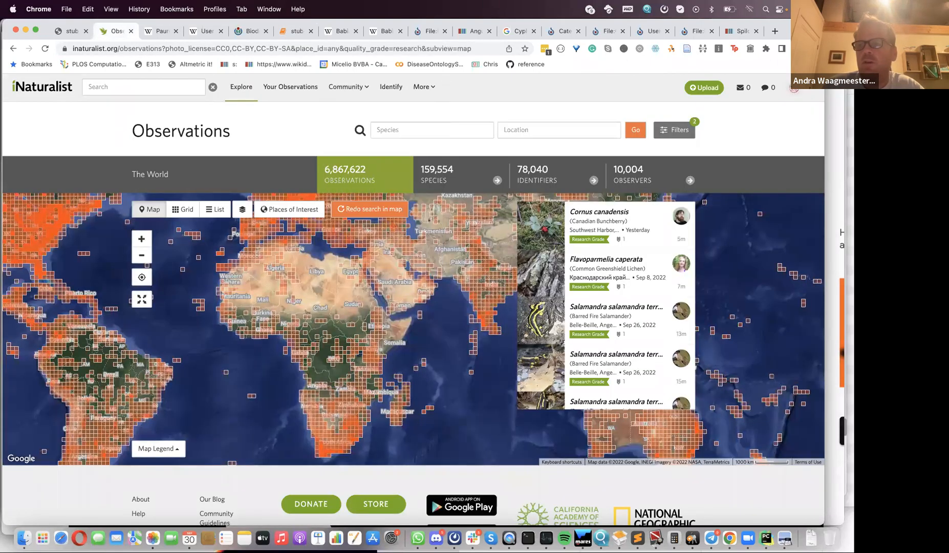
left_click(794, 88)
left_click(761, 198)
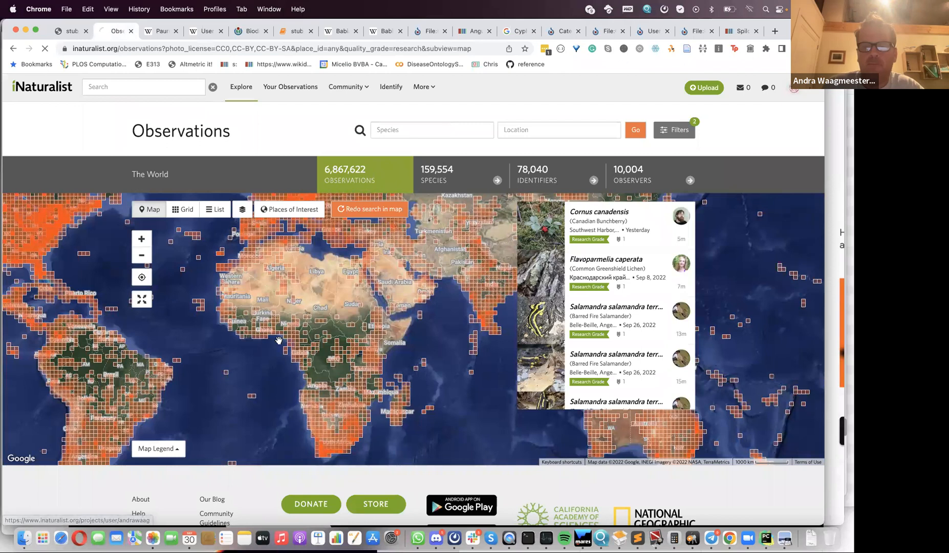
scroll(311, 410, "down", 10)
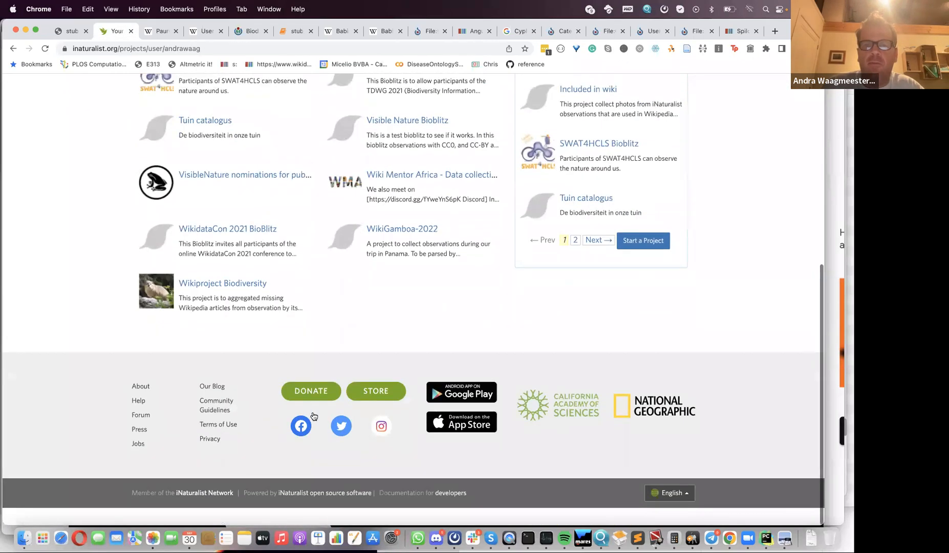
left_click(409, 197)
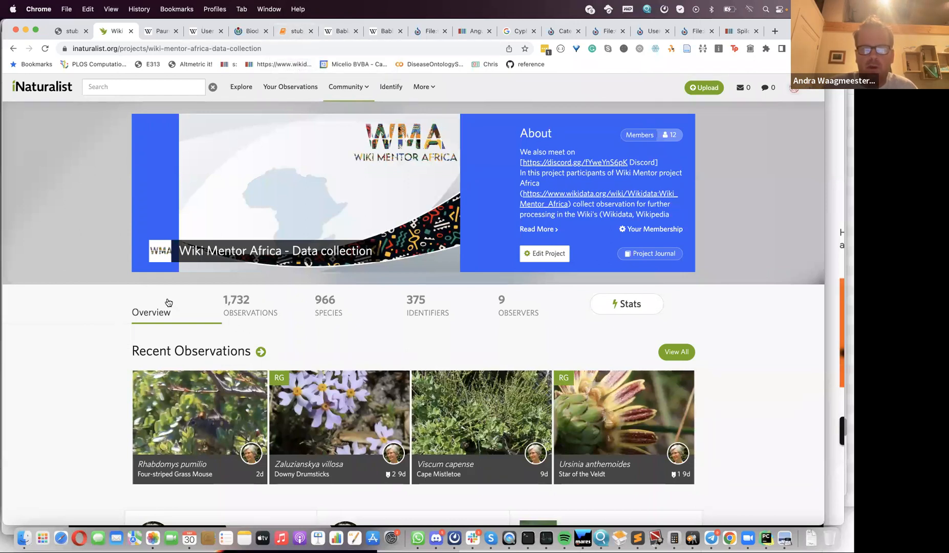
left_click_drag(148, 49, 262, 47)
key("super+c")
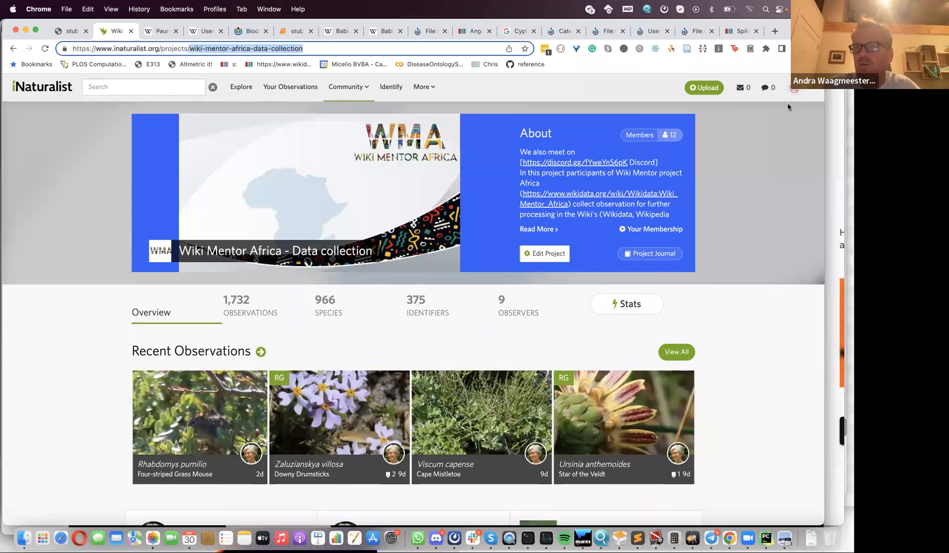
Step: Open the TDWG 2021 Annual Conference BioBlitz project and examine its observations, leaderboards, requirements and observation map
mouse_move(794, 88)
left_click(758, 195)
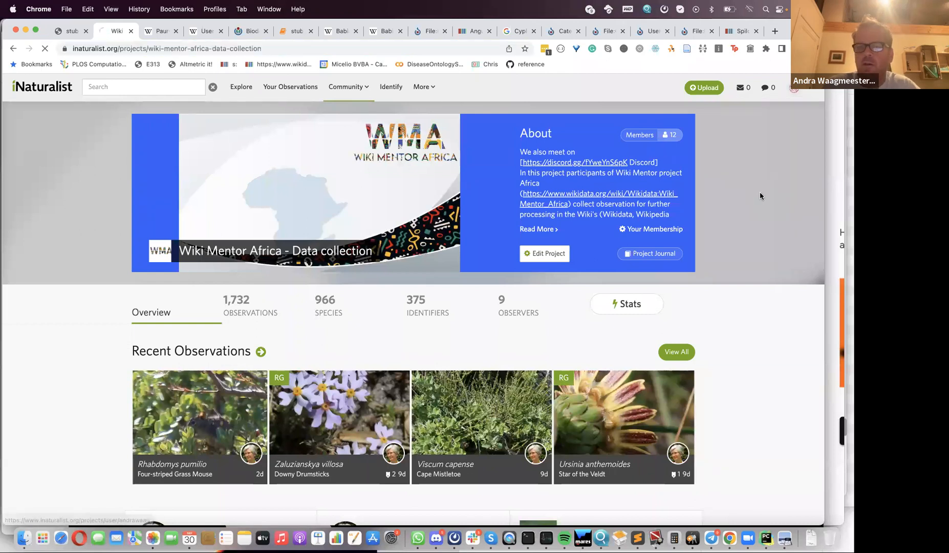
scroll(415, 360, "down", 5)
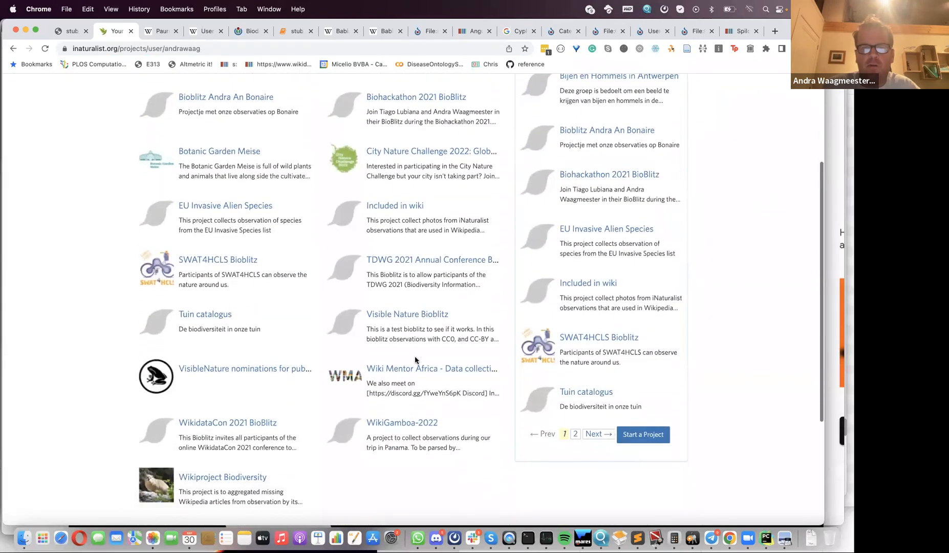
scroll(416, 360, "down", 2)
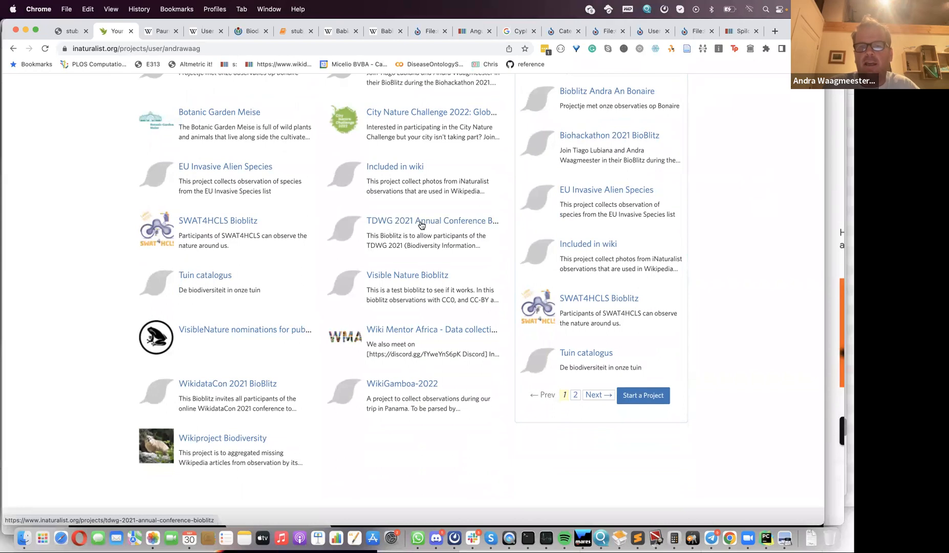
left_click(420, 224)
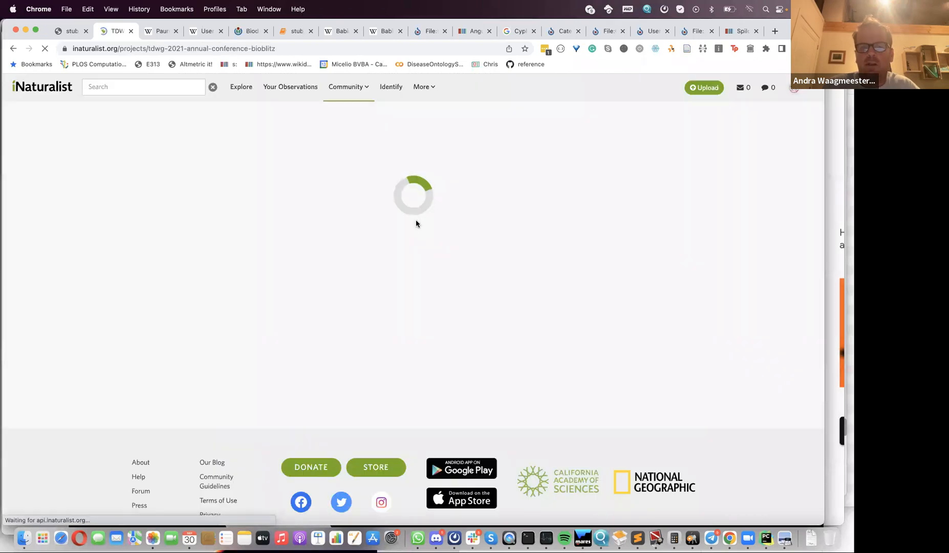
scroll(365, 339, "down", 3)
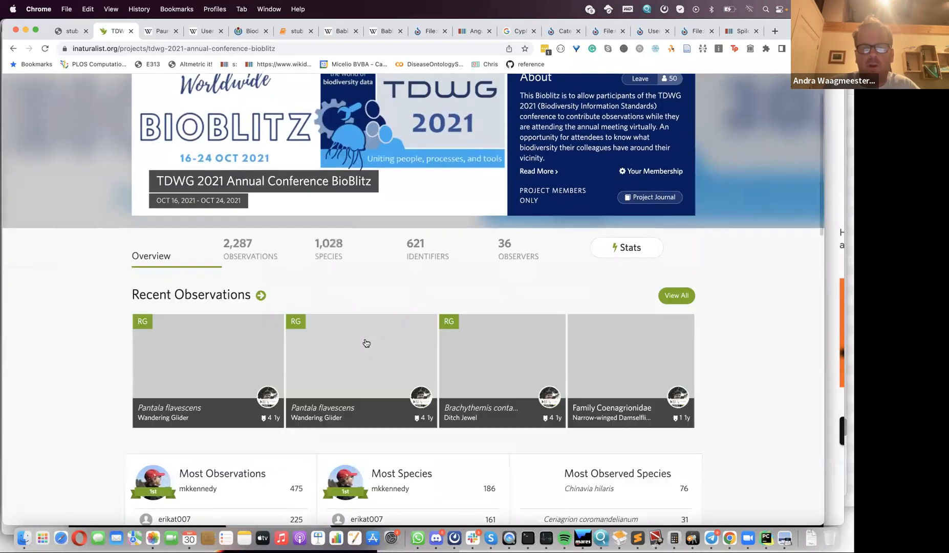
scroll(367, 343, "down", 5)
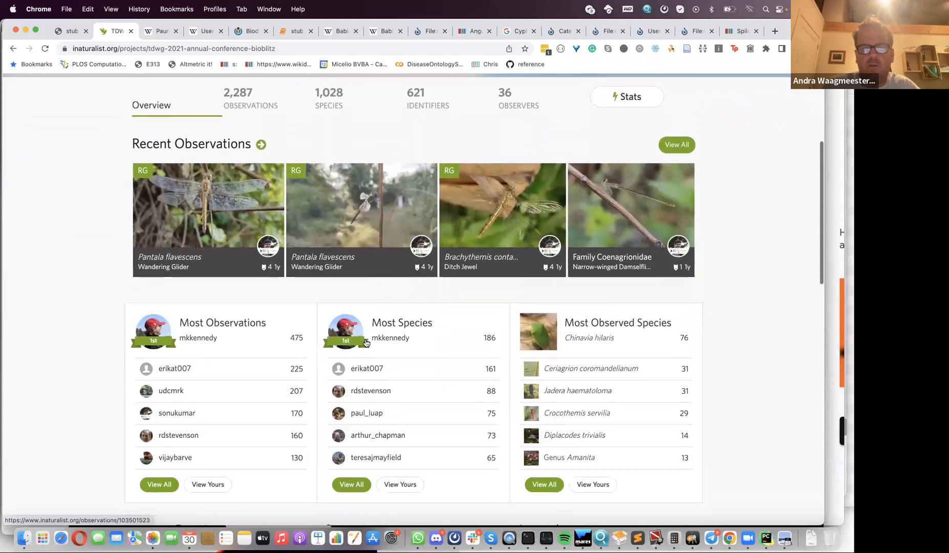
scroll(366, 342, "down", 8)
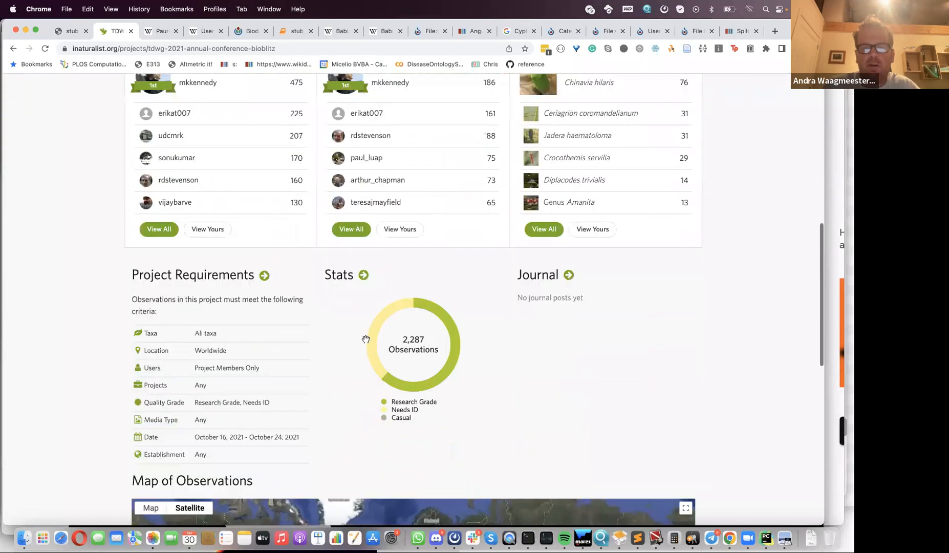
scroll(365, 338, "down", 8)
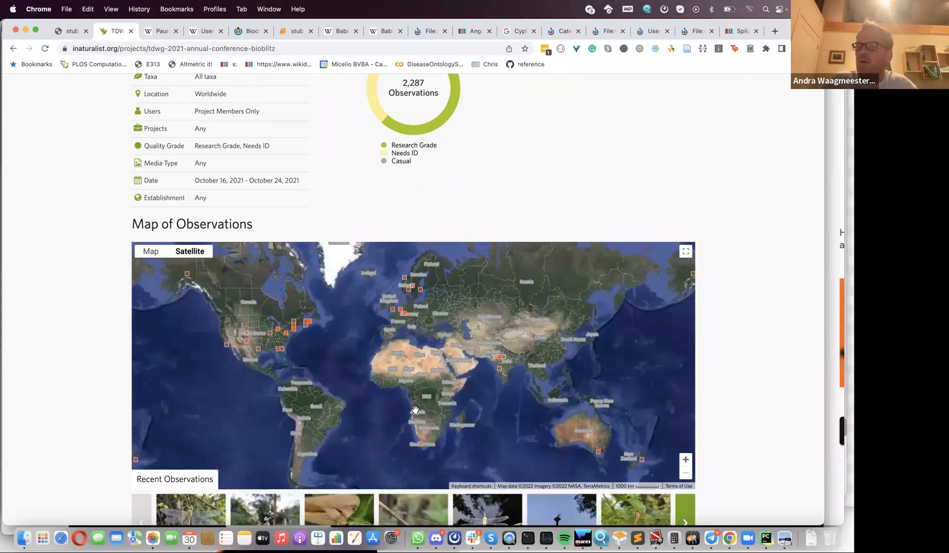
scroll(415, 409, "up", 2)
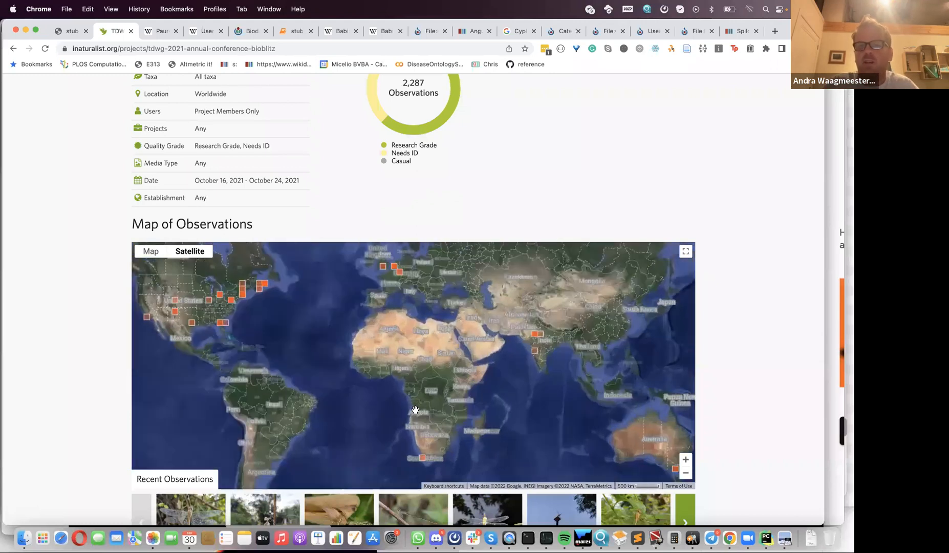
scroll(428, 188, "up", 10)
scroll(429, 190, "up", 7)
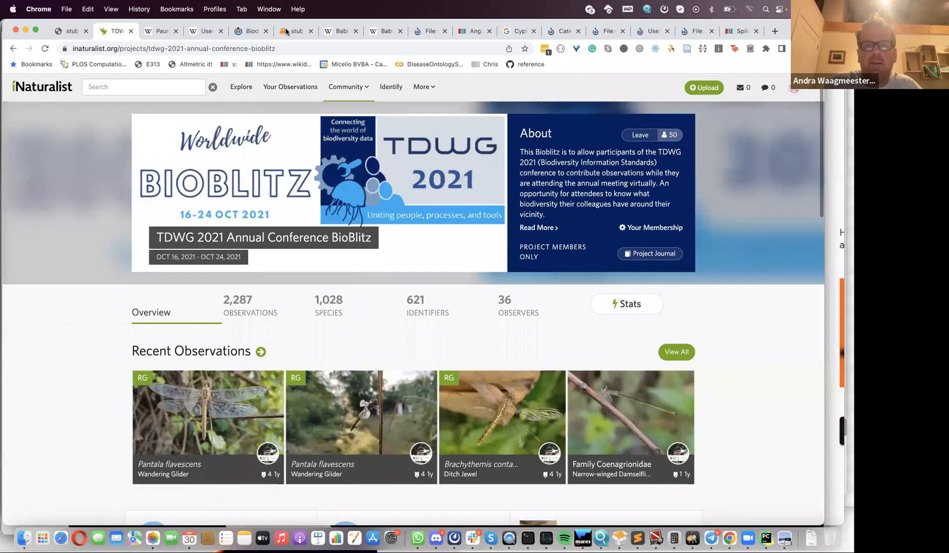
Step: Return to the notebook, enter wiki-mentor-africa-data-collection as the project_id and run the project search
left_click(285, 29)
left_click(282, 335)
key("super+v")
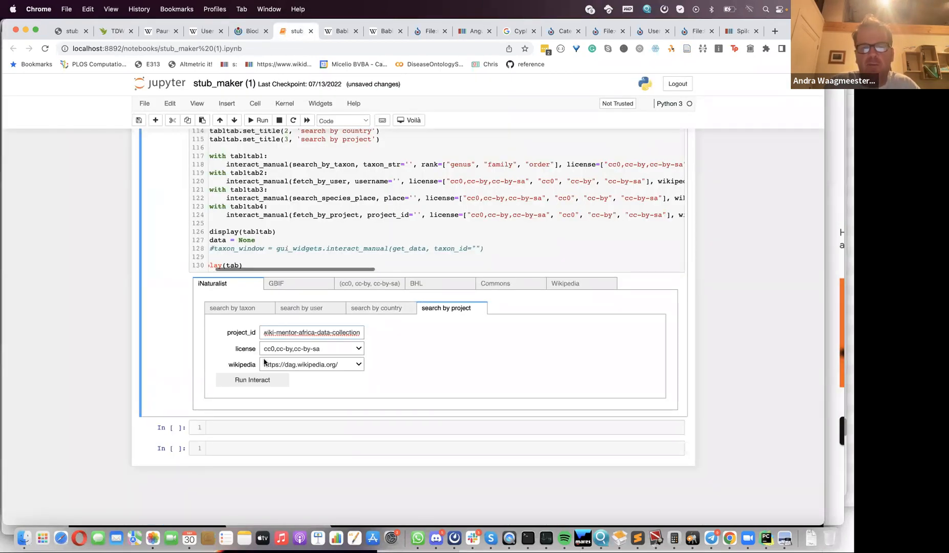
left_click(251, 380)
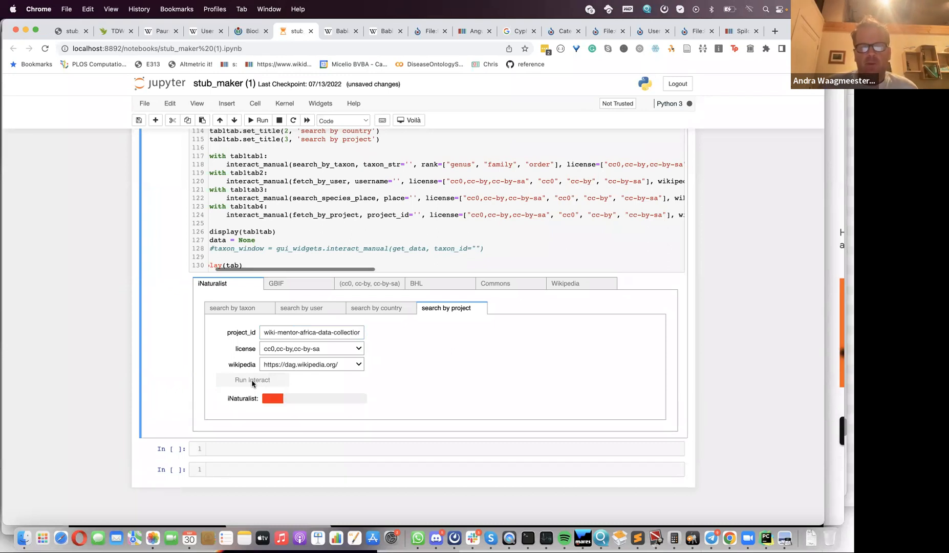
left_click(357, 364)
left_click(316, 412)
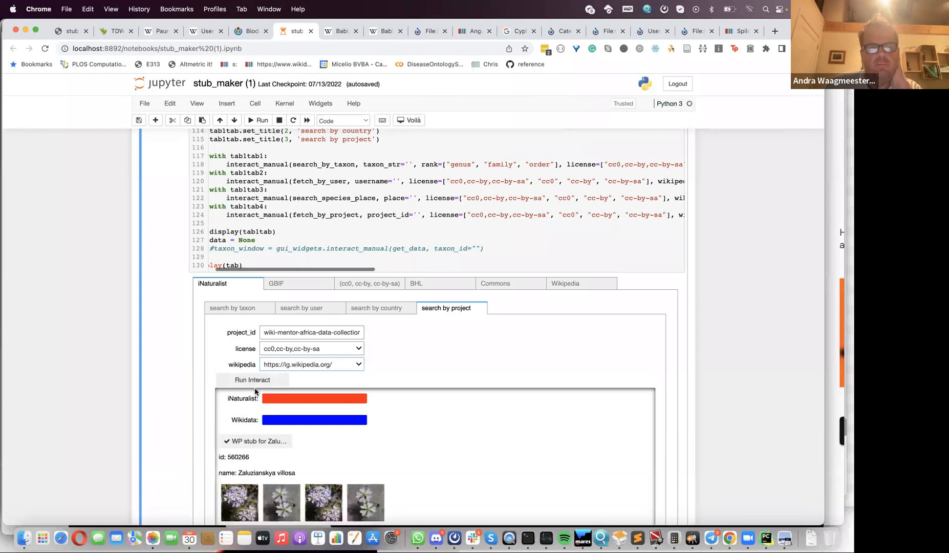
left_click(257, 379)
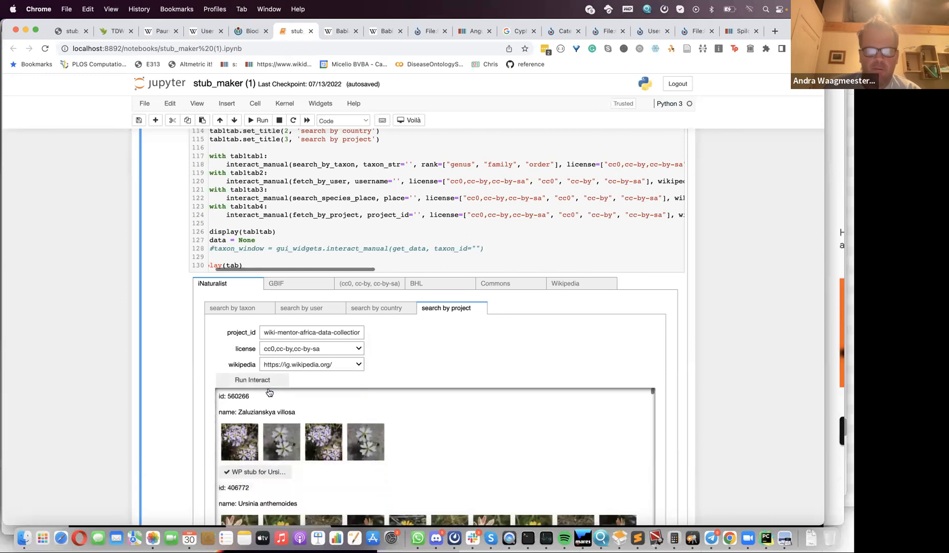
Step: Browse the species found for the project and generate the Wikipedia stub for Pauridia serrata
scroll(269, 391, "up", 2)
scroll(195, 439, "down", 5)
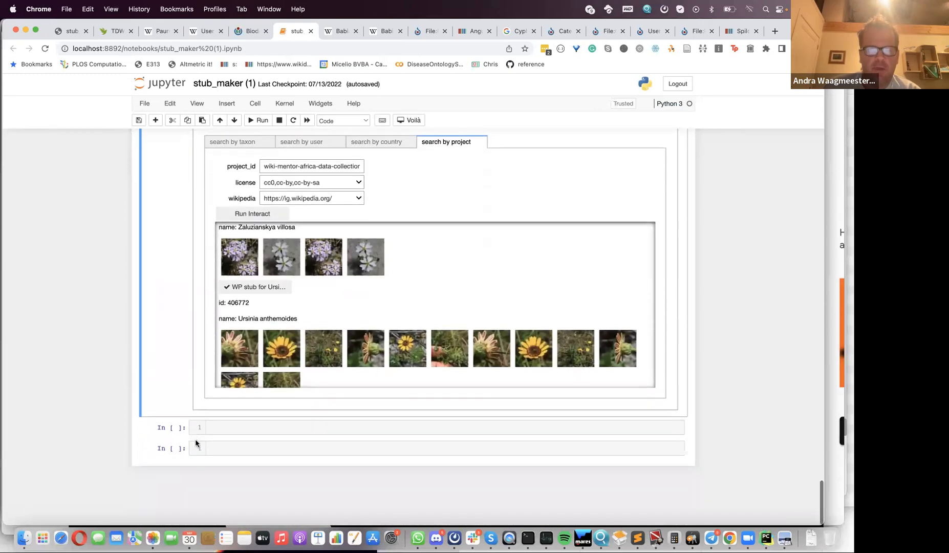
scroll(321, 332, "down", 5)
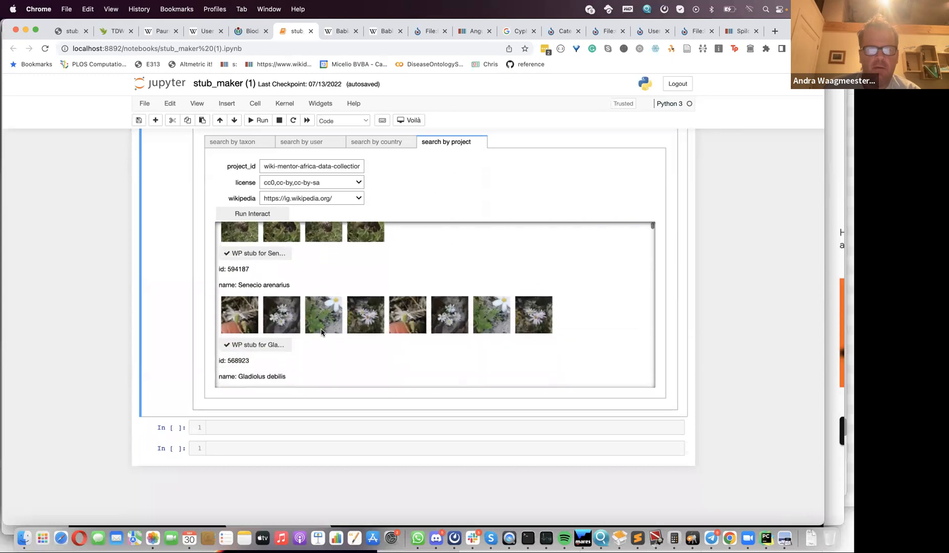
scroll(321, 332, "down", 4)
scroll(321, 333, "up", 2)
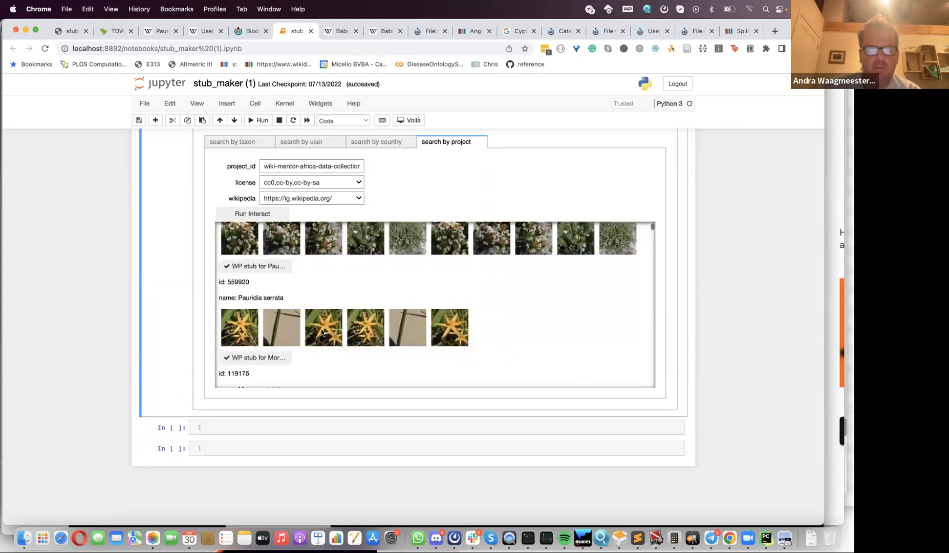
left_click(262, 273)
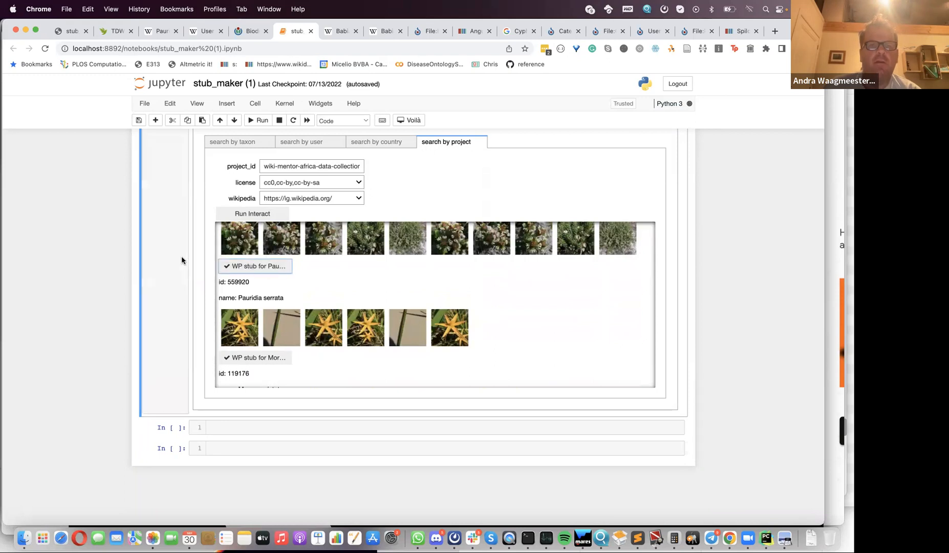
Step: Review the GBIF data, openly licensed iNaturalist images and BHL references collected for Pauridia serrata
left_click(296, 169)
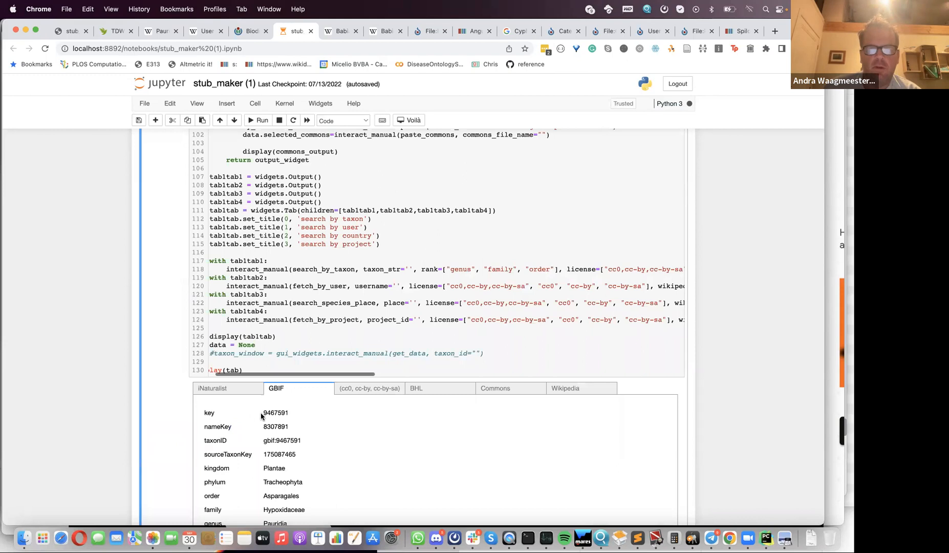
scroll(263, 416, "down", 2)
left_click(367, 328)
left_click(439, 331)
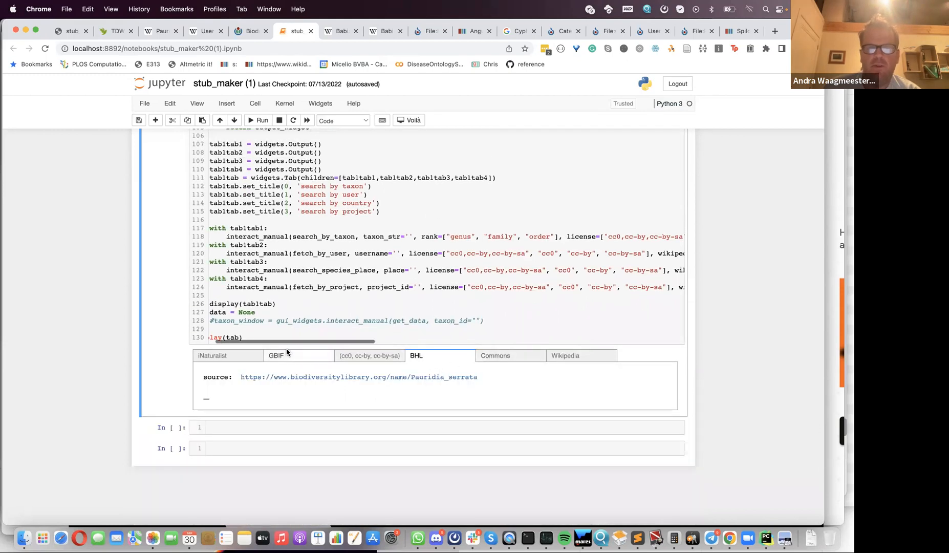
Step: Return to the iNaturalist project results and generate the Wikipedia stub for Babiana fragrans
left_click(220, 357)
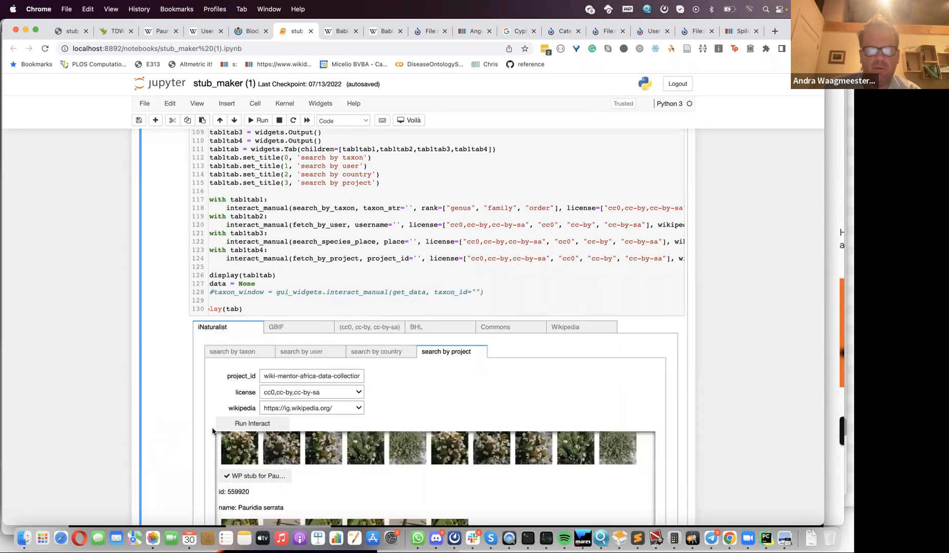
scroll(212, 427, "down", 3)
scroll(259, 398, "down", 5)
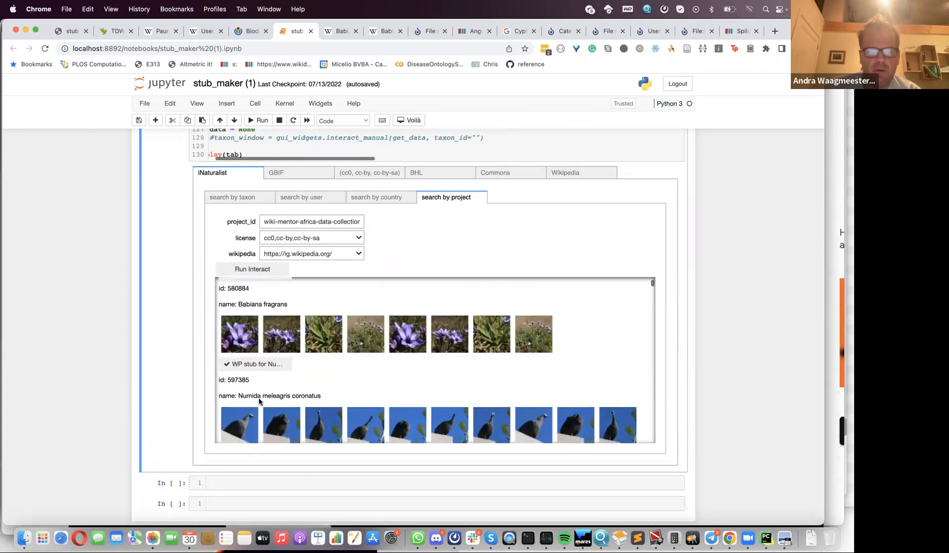
scroll(259, 401, "up", 1)
scroll(259, 402, "up", 1)
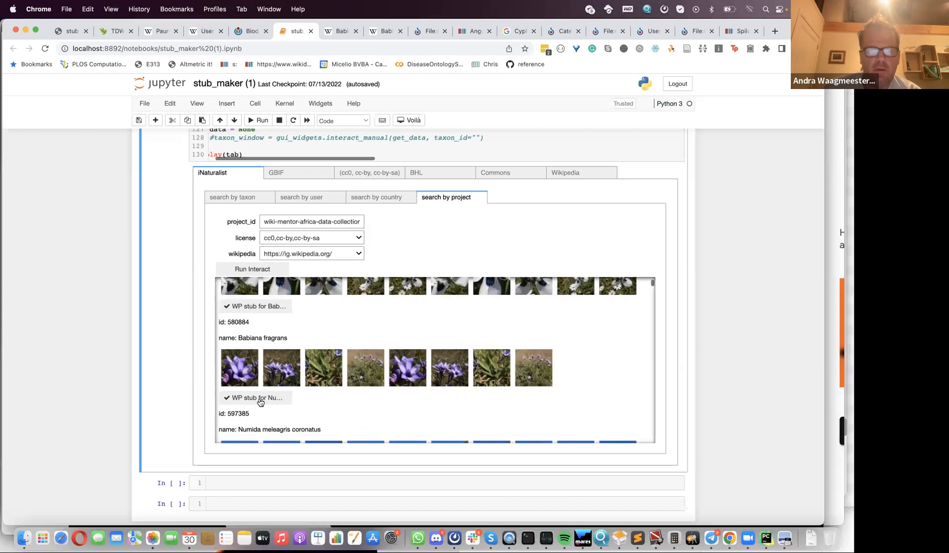
left_click(258, 314)
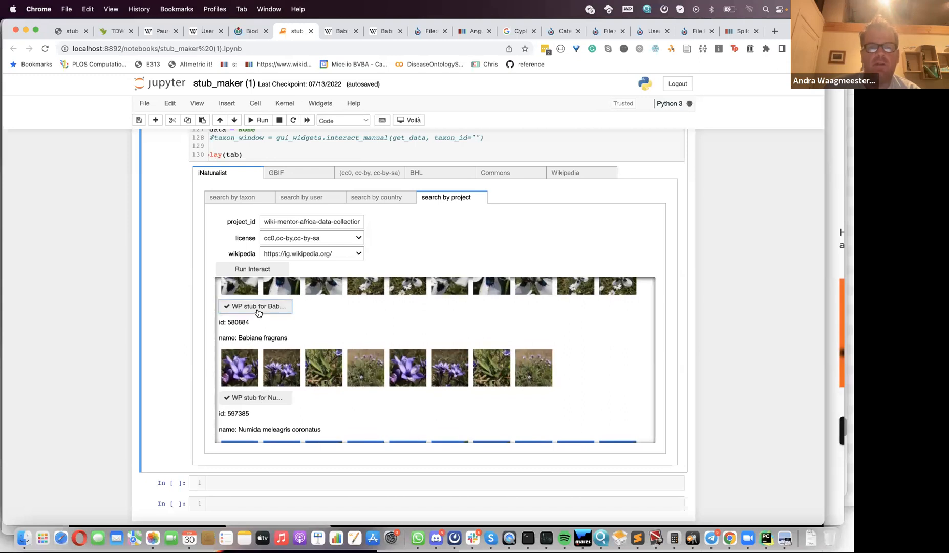
Step: Review the GBIF data, openly licensed iNaturalist images and BHL references collected for Babiana fragrans
left_click(276, 174)
scroll(259, 393, "down", 1)
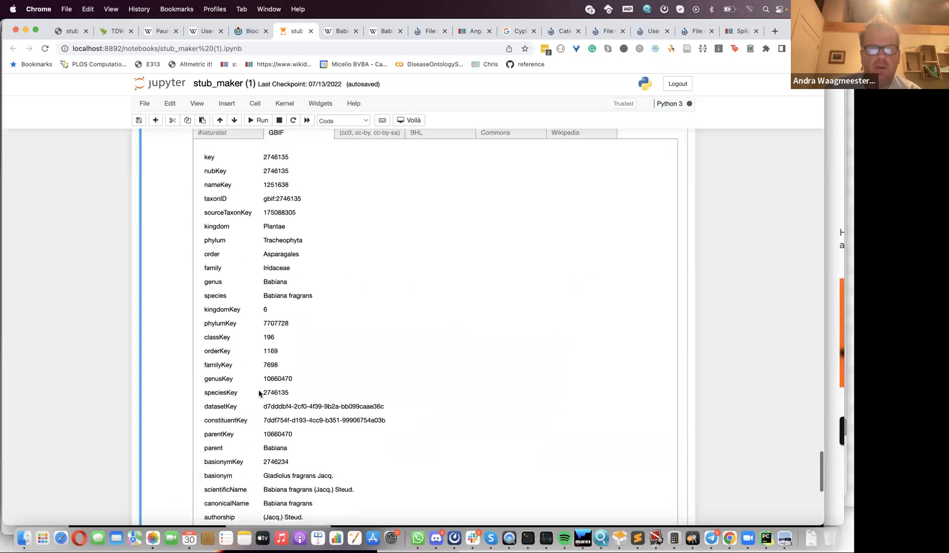
scroll(259, 392, "up", 2)
left_click(370, 215)
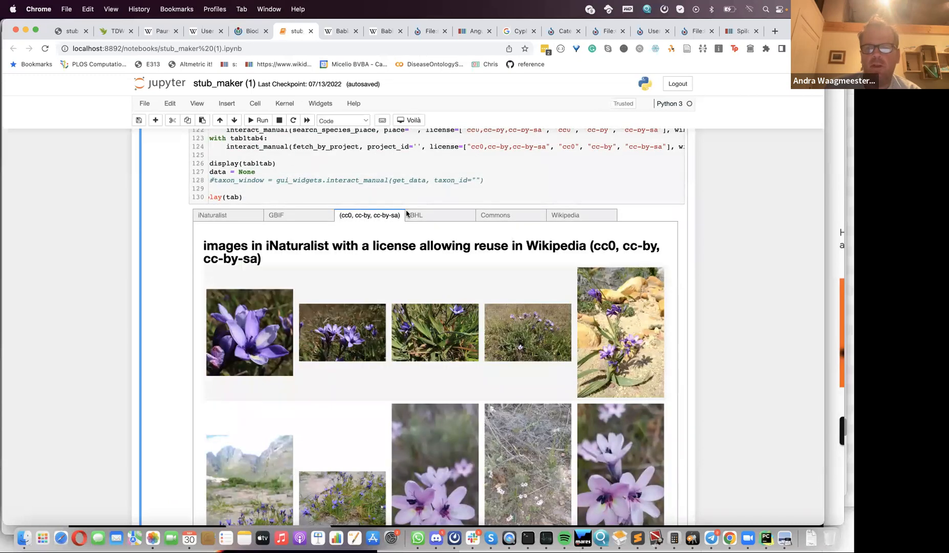
left_click(449, 215)
scroll(434, 303, "down", 2)
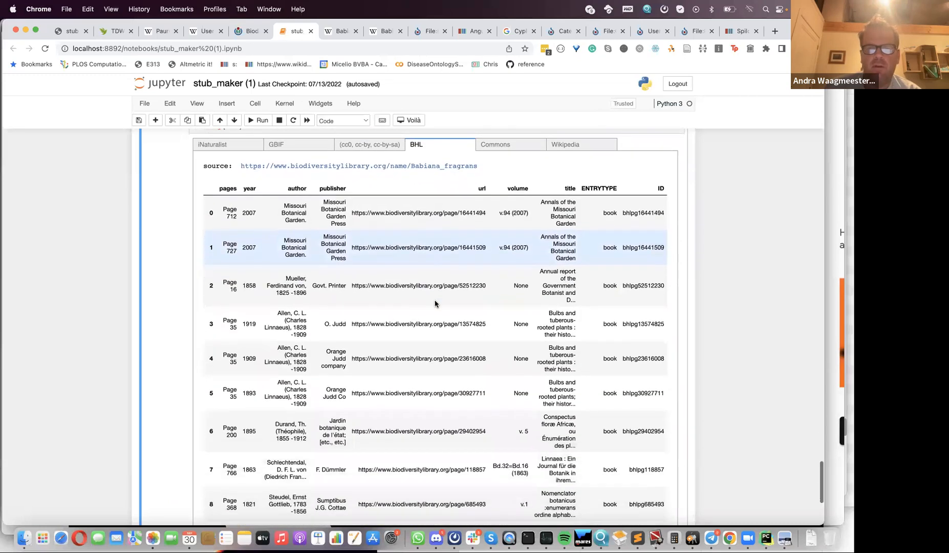
scroll(435, 303, "down", 4)
scroll(435, 303, "up", 6)
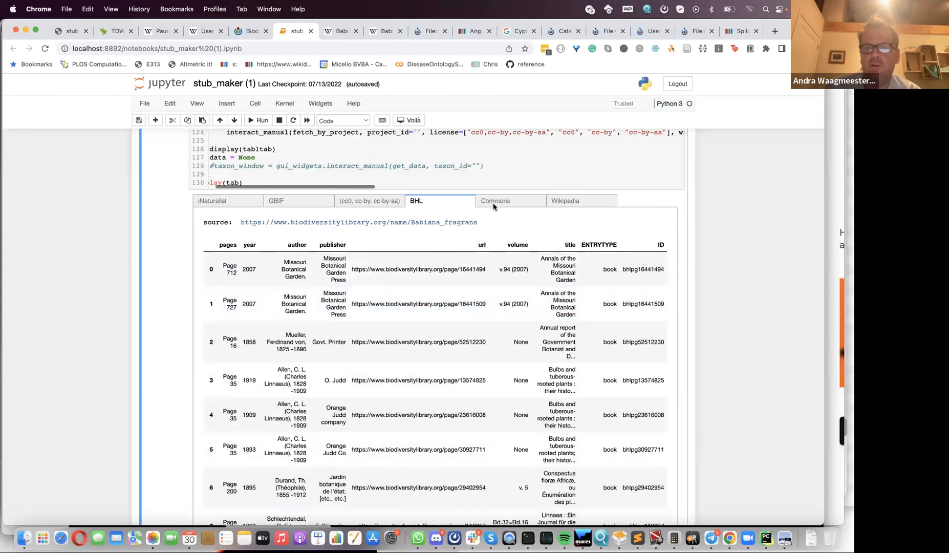
Step: Open the Wikimedia Commons category for Babiana fragrans from the notebook's Commons results
left_click(493, 205)
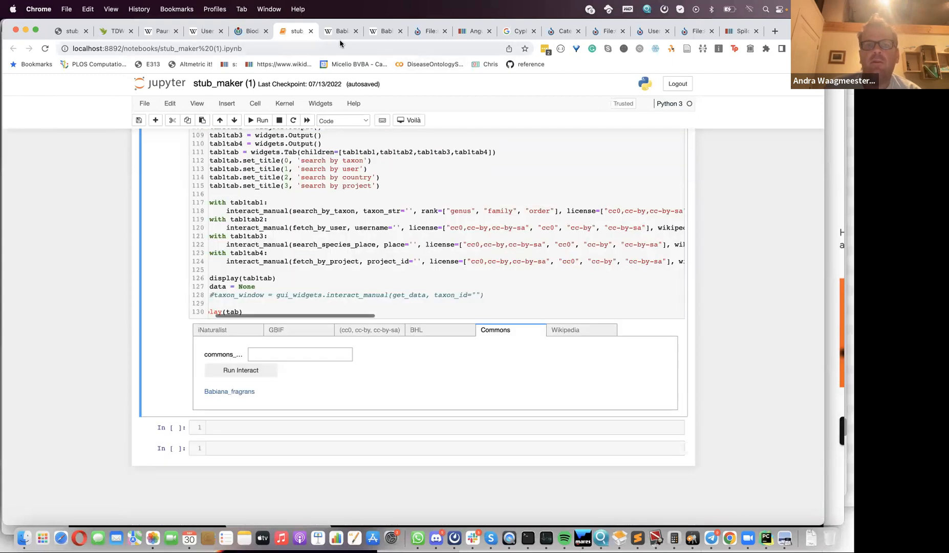
left_click(560, 32)
left_click(608, 32)
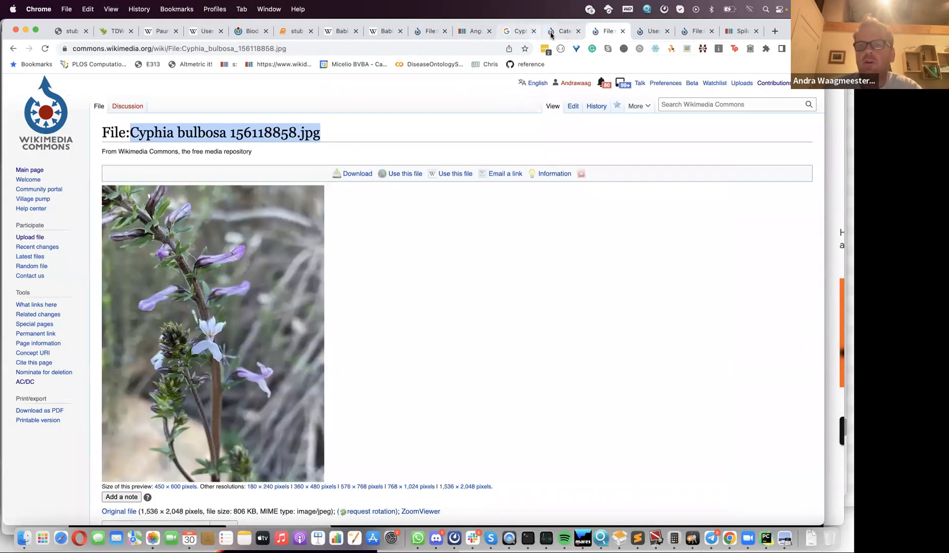
left_click(289, 32)
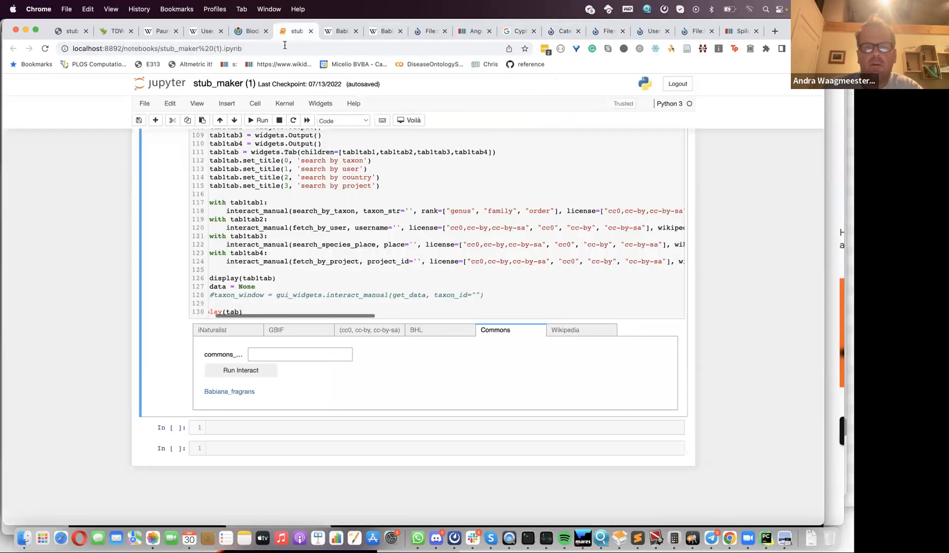
left_click(231, 392)
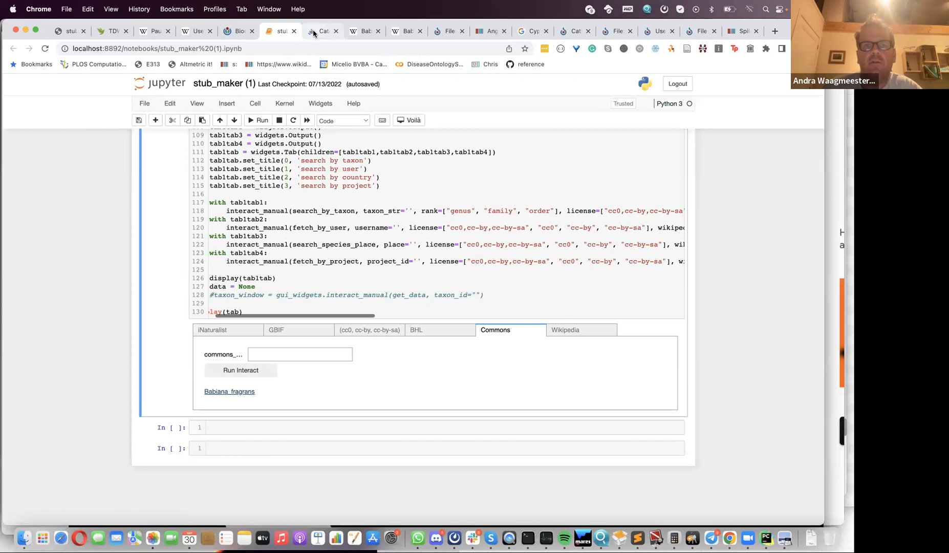
left_click(314, 32)
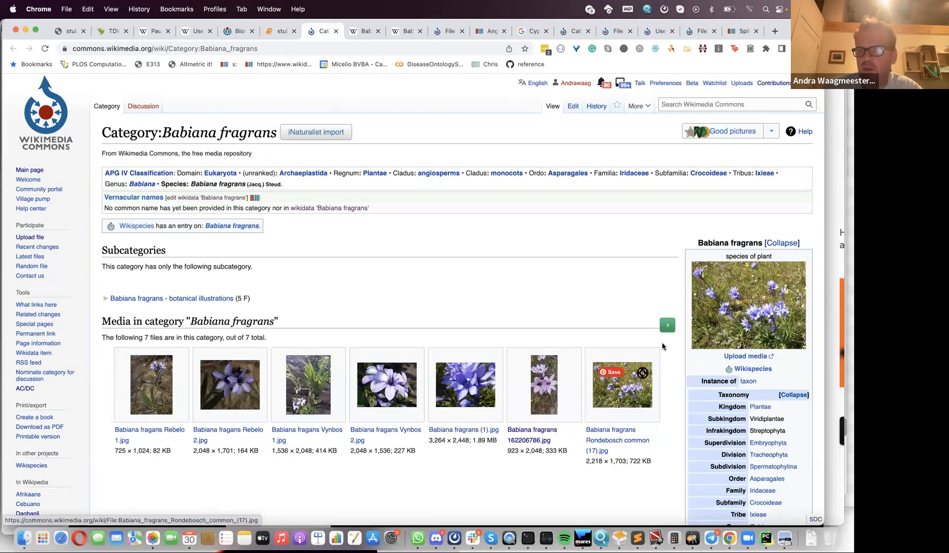
Step: Open the full file page of the first image in the category and copy its file name, Babiana fragans Rebelo 1.jpg
left_click(159, 388)
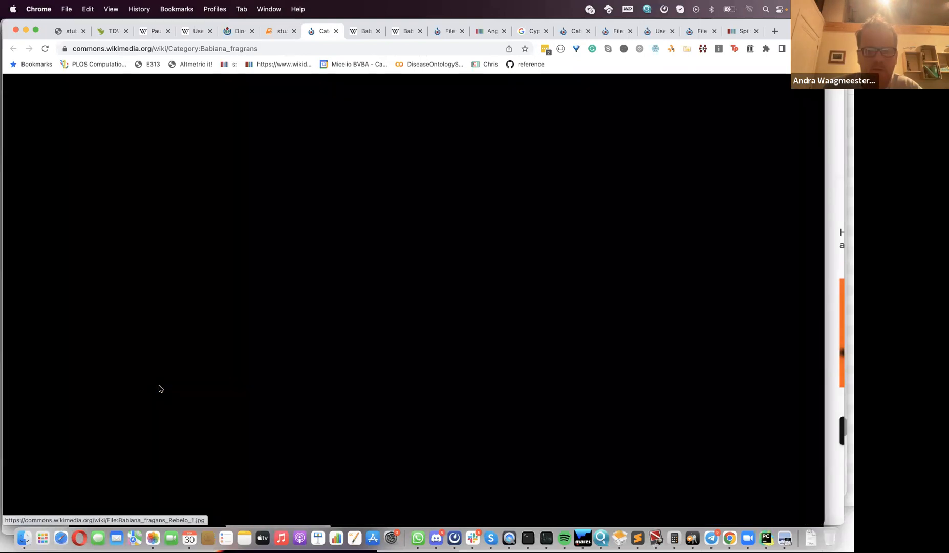
scroll(267, 371, "down", 3)
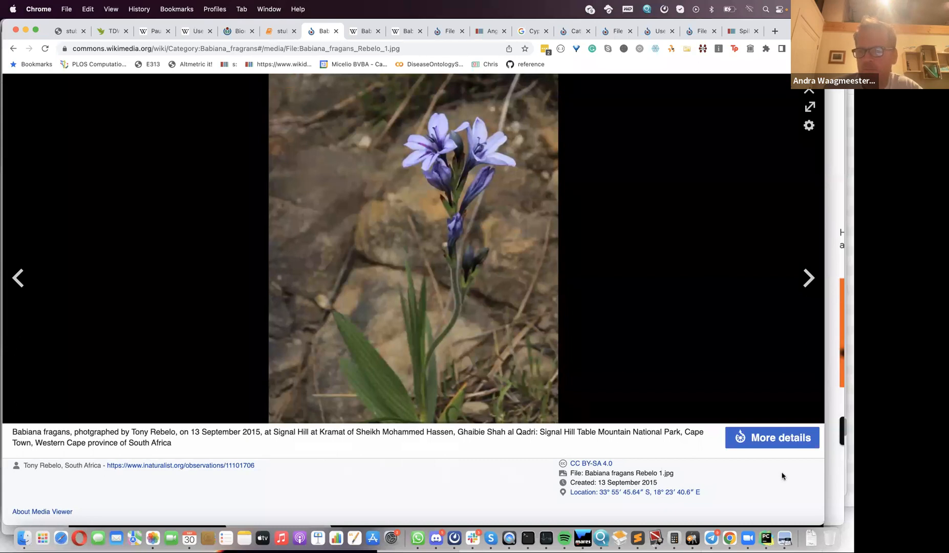
left_click(771, 441)
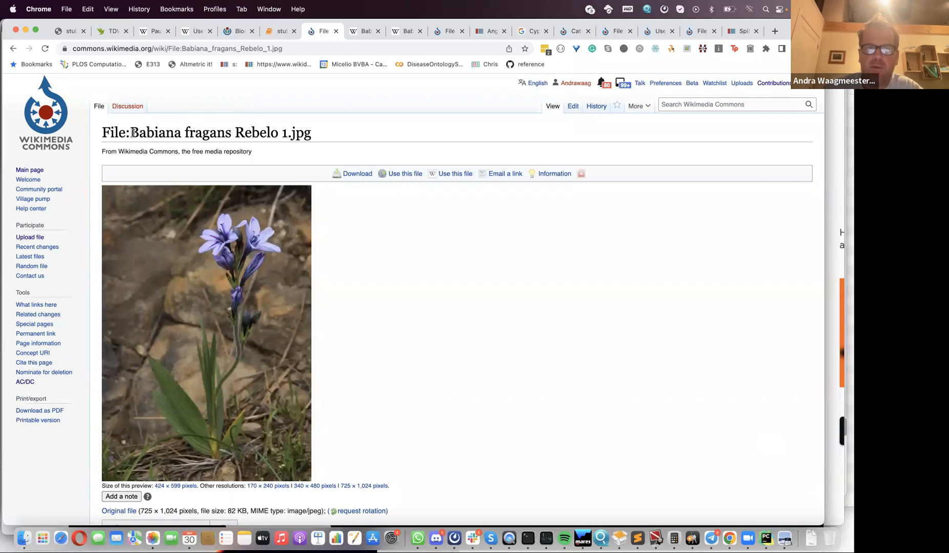
left_click_drag(131, 133, 321, 134)
key("super+c")
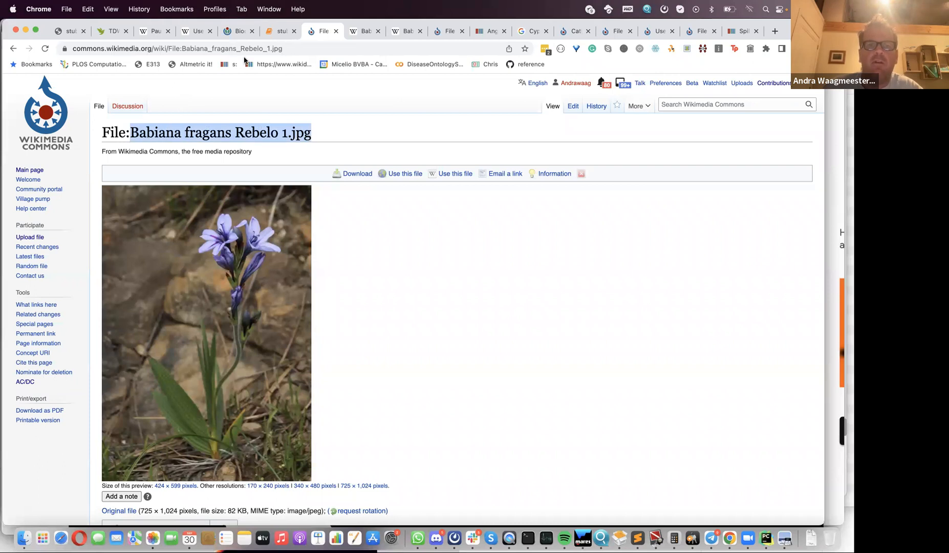
Step: Back in the notebook, enter Babiana fragans Rebelo 1.jpg as the Commons image and run the interaction
left_click(279, 32)
left_click(261, 355)
key("super+v")
left_click(246, 376)
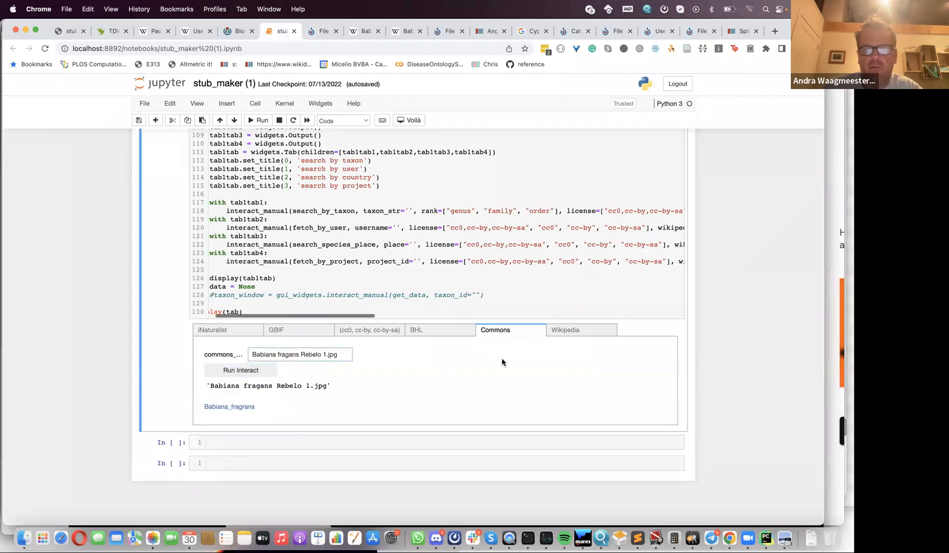
Step: Show the generated Wikipedia stub for Babiana fragrans and copy its wikitext from {Databox} to {stub}
left_click(565, 331)
scroll(461, 400, "down", 1)
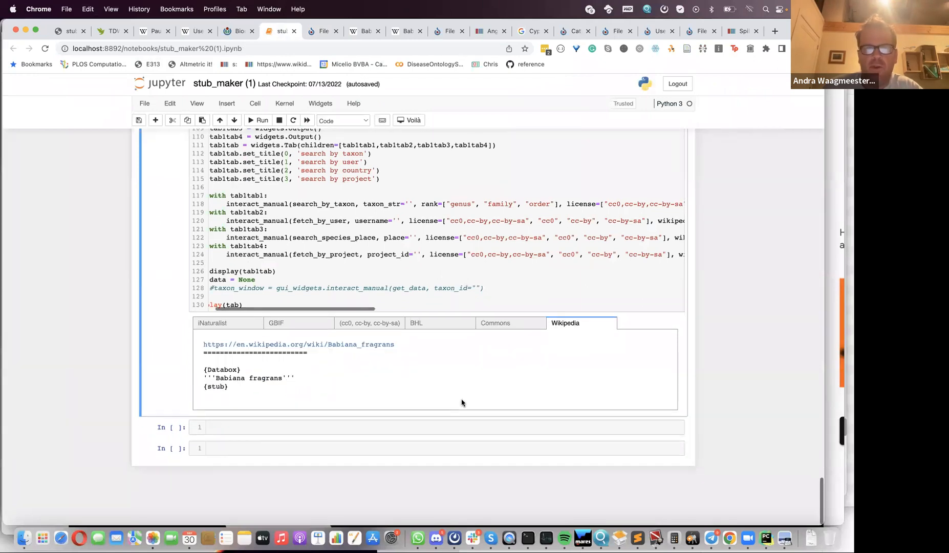
left_click_drag(231, 389, 203, 372)
key("super+c")
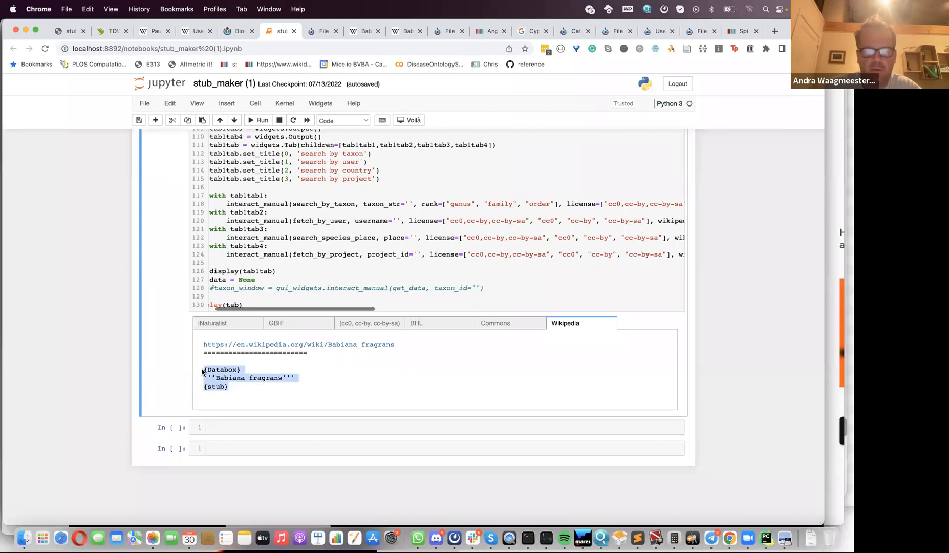
Step: Open the stub's Wikipedia article link and change the address's language code to ig to reach the Igbo page
left_click(239, 349, "super")
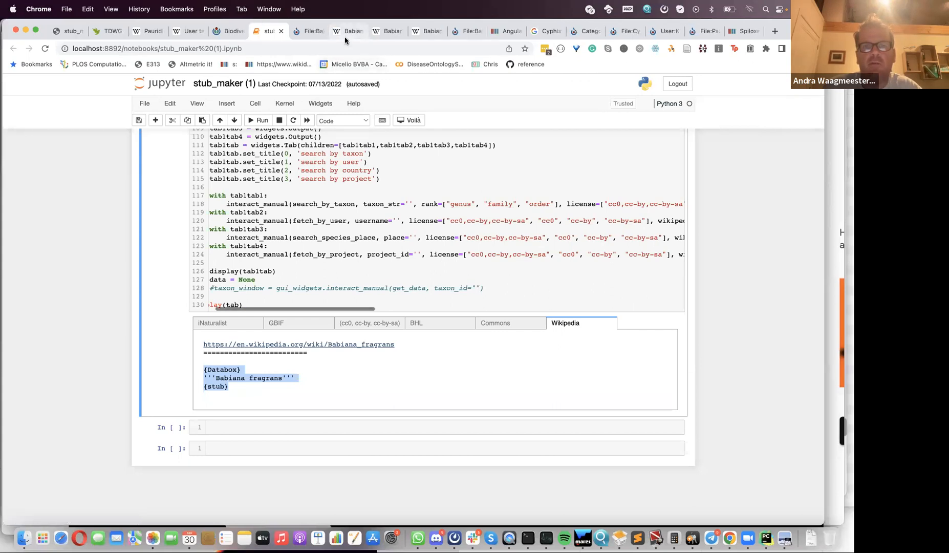
left_click(344, 31)
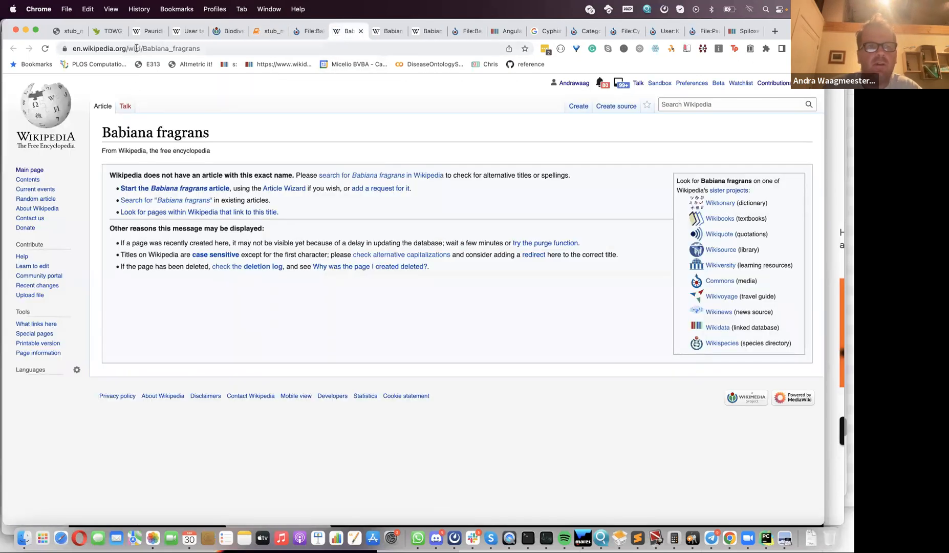
left_click_drag(81, 49, 68, 50)
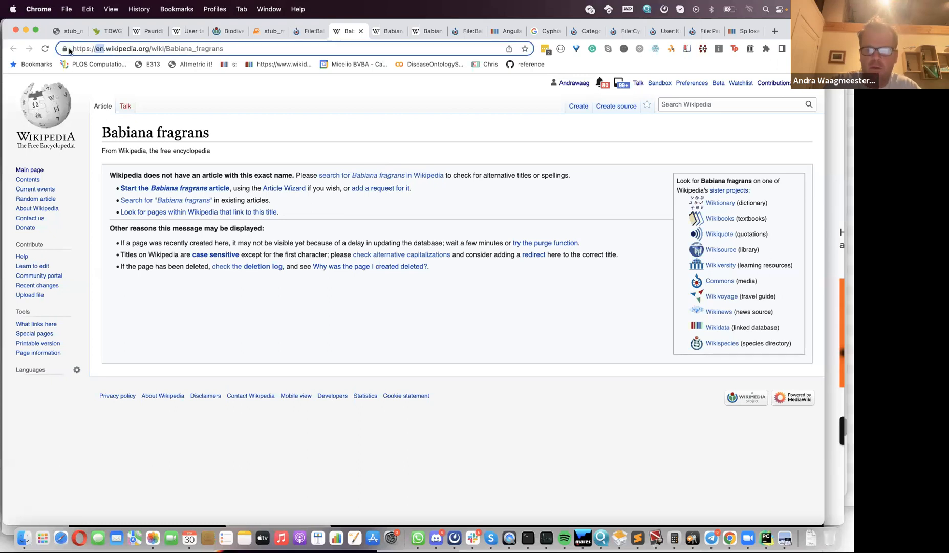
type("ig")
key("Return")
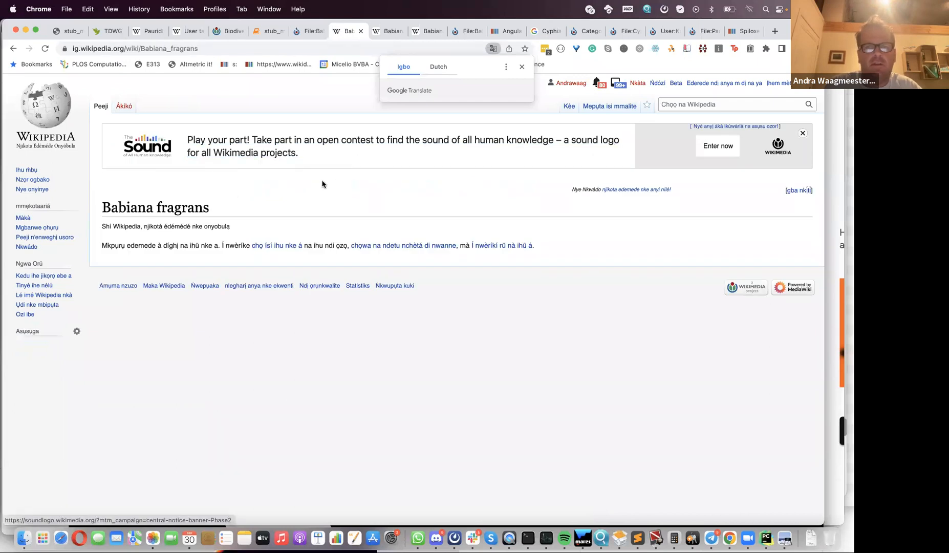
Step: Start the Babiana fragrans article on Igbo Wikipedia, paste the stub wikitext and publish the page
scroll(408, 235, "up", 3)
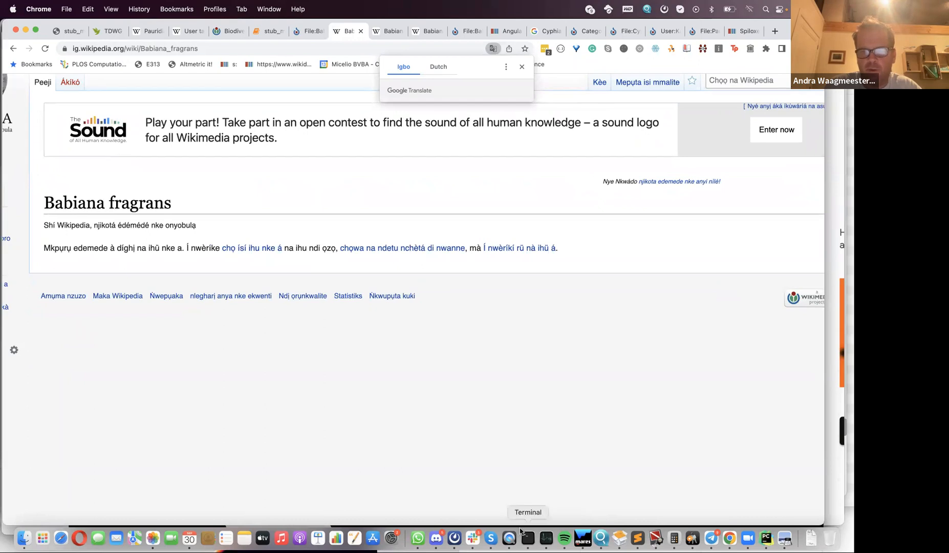
left_click(525, 251)
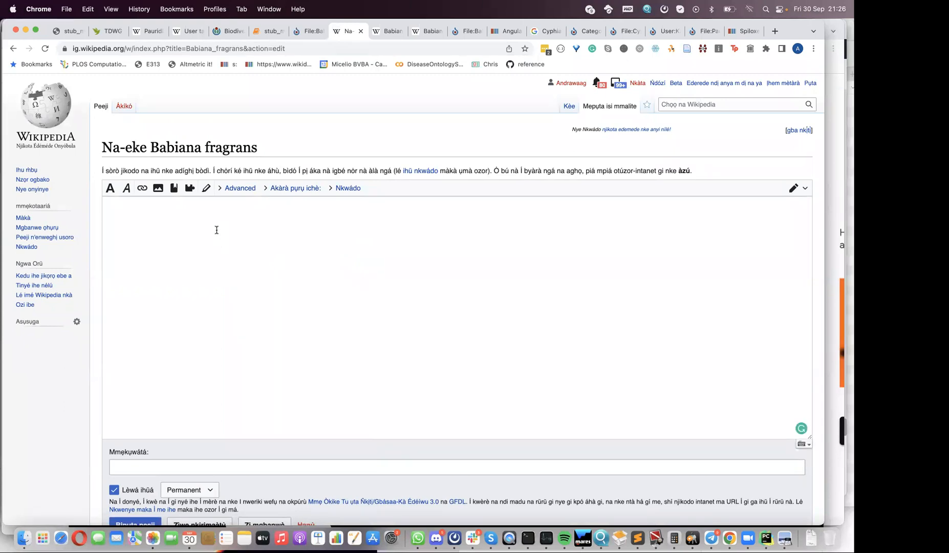
key("super+v")
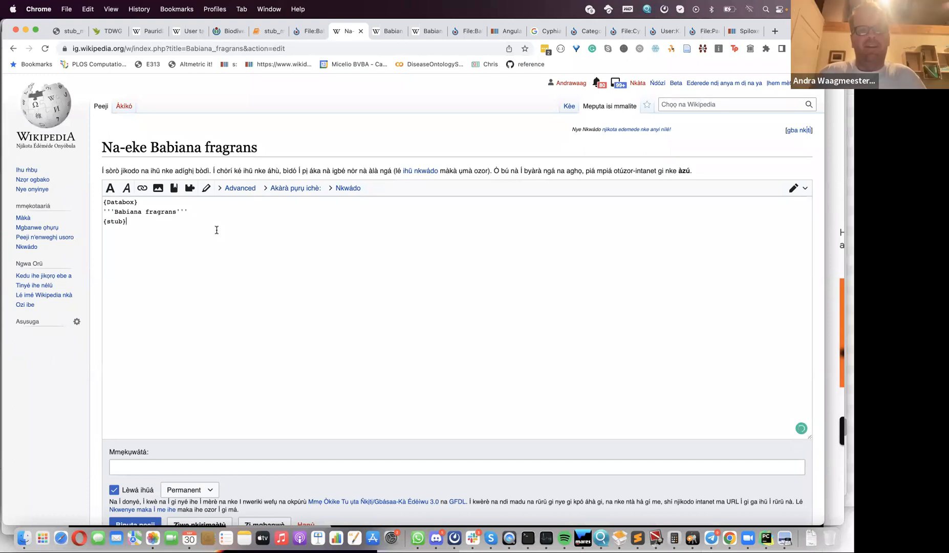
scroll(135, 377, "down", 4)
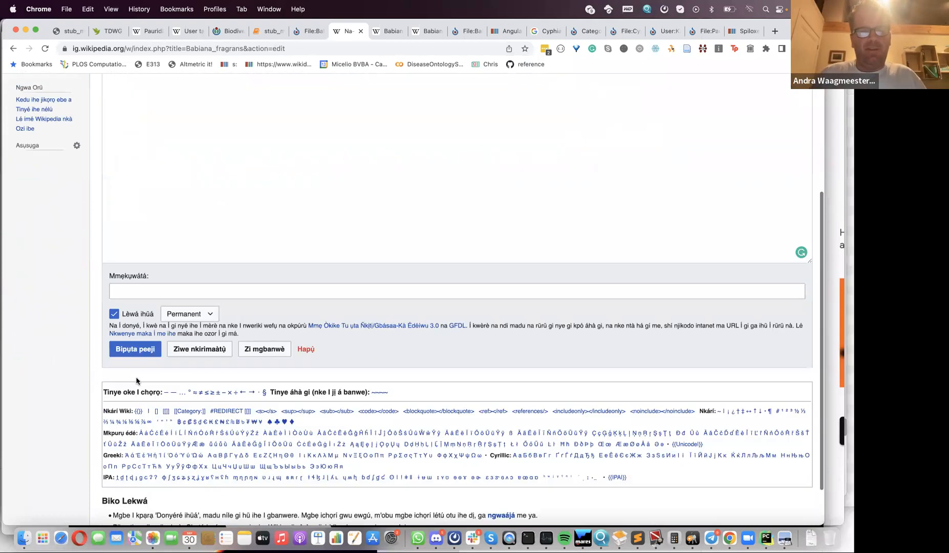
scroll(137, 381, "up", 2)
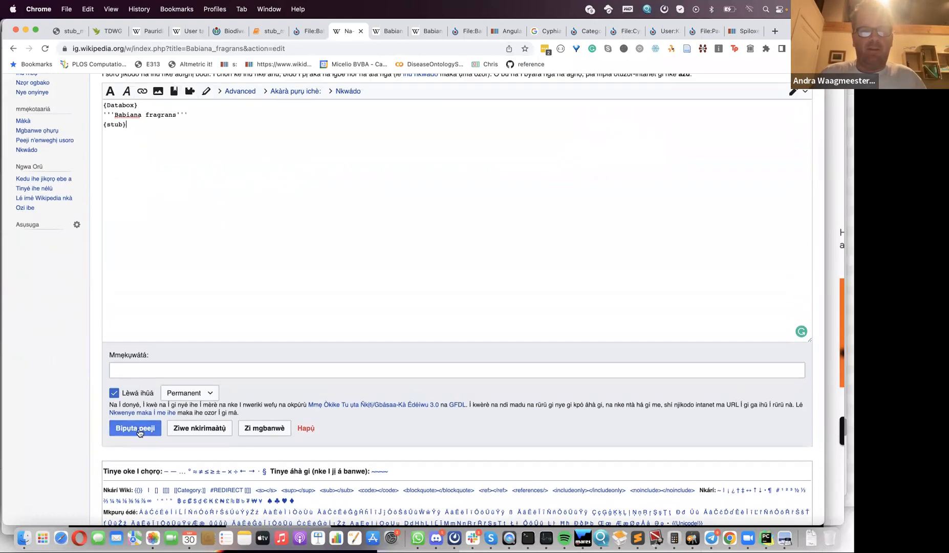
left_click(139, 433)
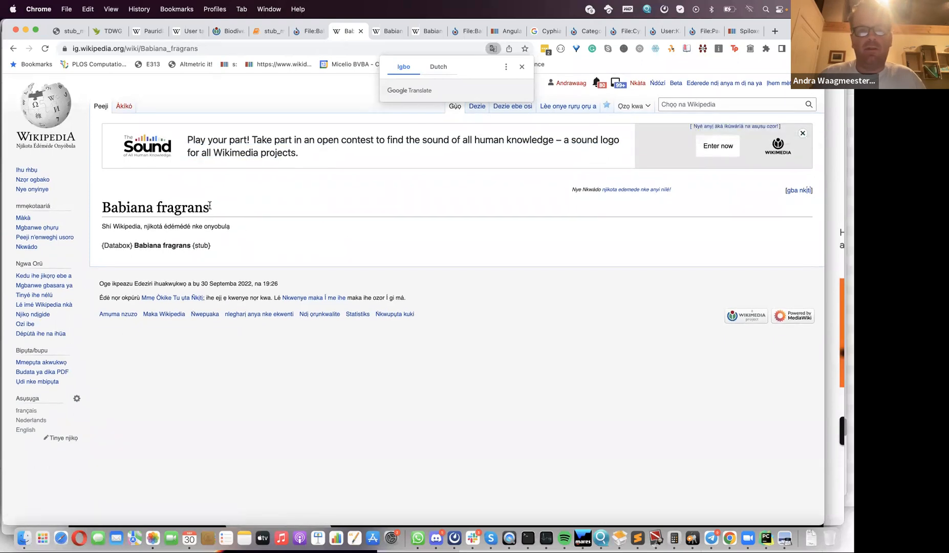
Step: Copy the article title, search Wikidata for Babiana fragrans, open the species item and go to its Wikipedia links section
left_click_drag(212, 206, 105, 207)
key("super+c")
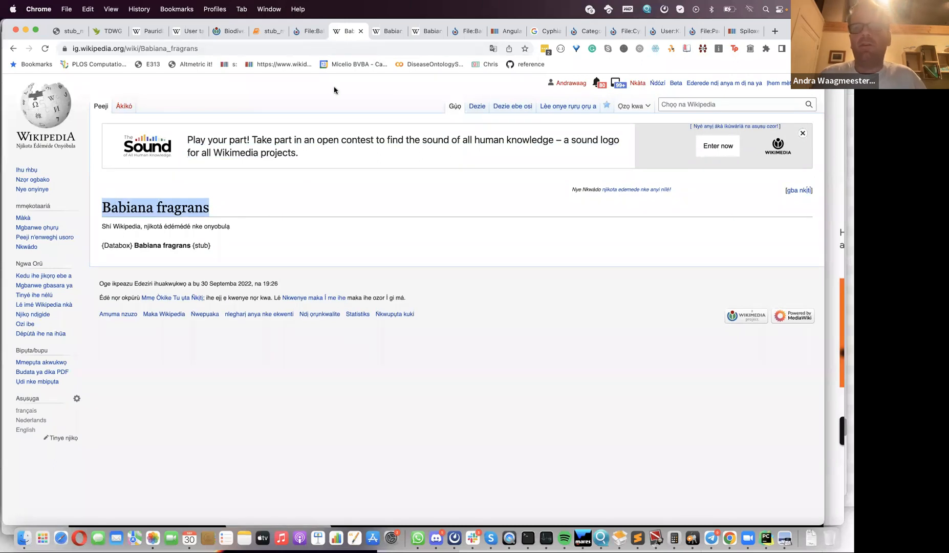
left_click(745, 30)
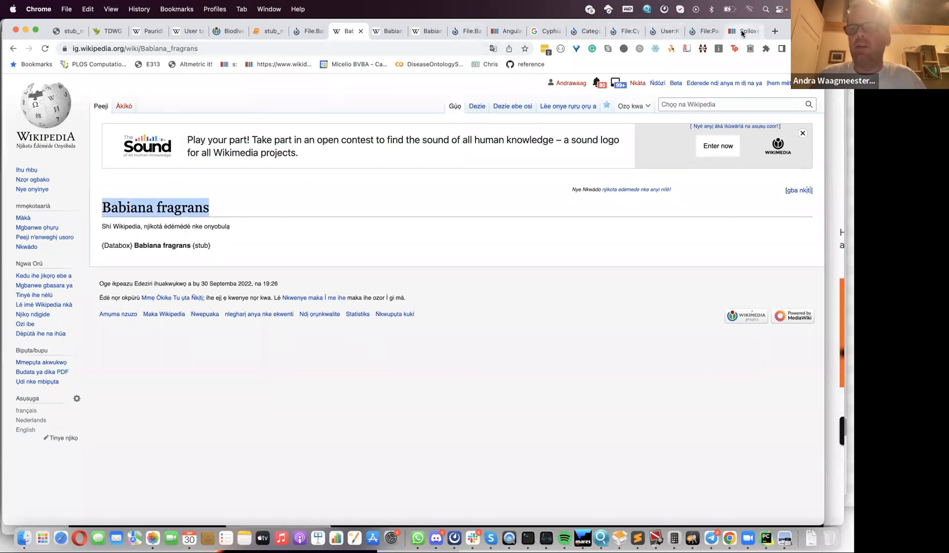
scroll(195, 144, "up", 15)
left_click(235, 91)
key("super+v")
left_click(232, 107)
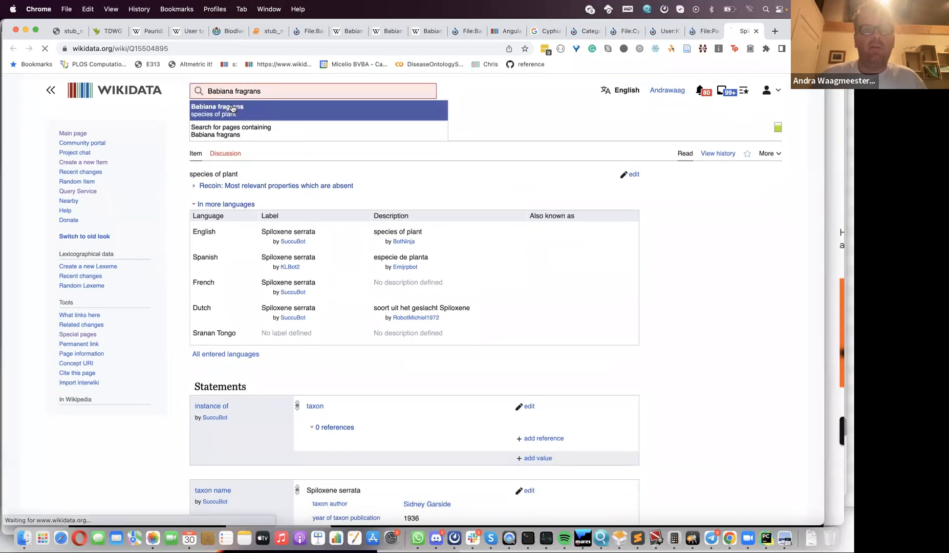
scroll(228, 296, "down", 15)
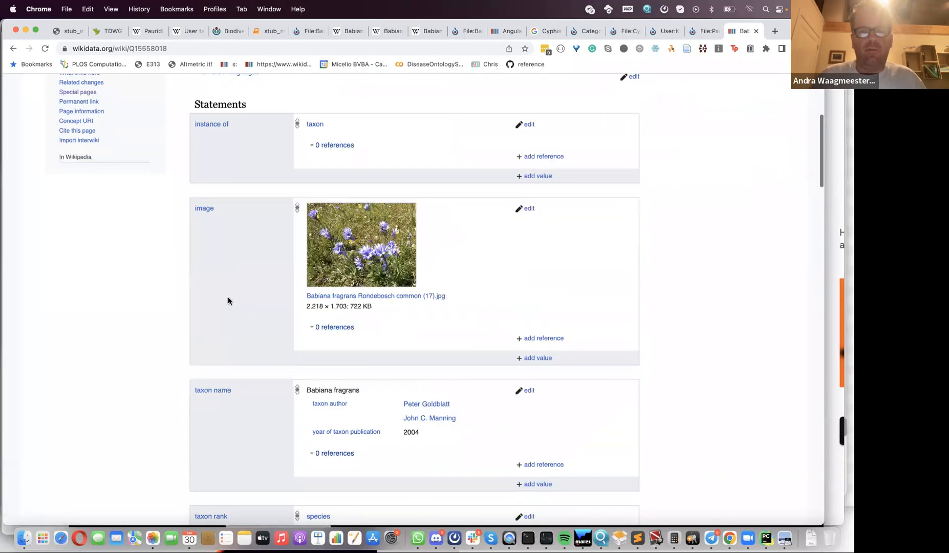
scroll(228, 301, "down", 20)
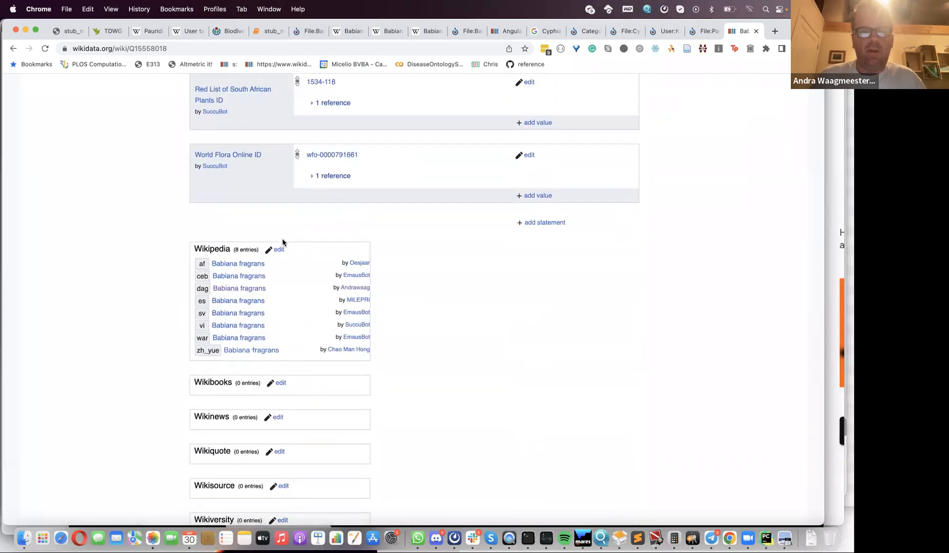
Step: Add an Igbo (ig) Wikipedia link to the page Babiana fragrans on the Wikidata item and publish it
left_click(280, 249)
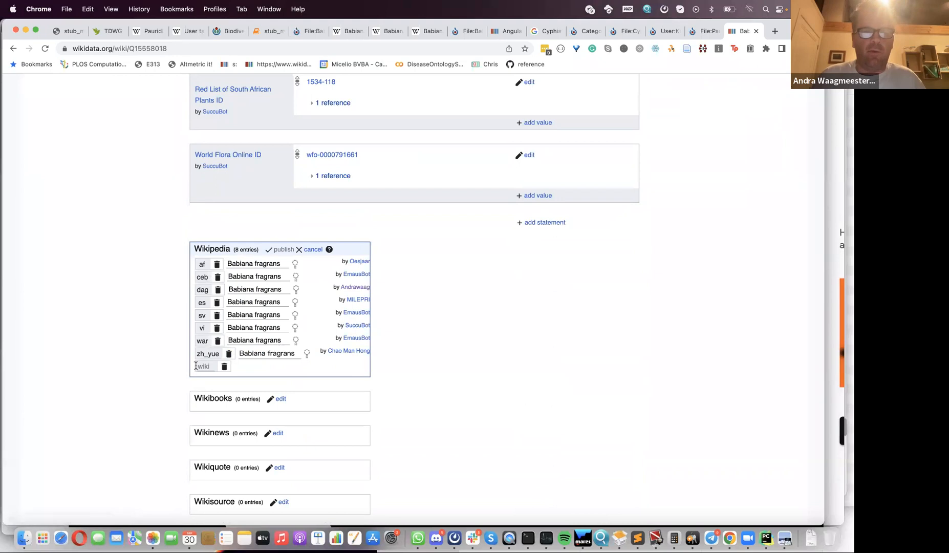
type("ig")
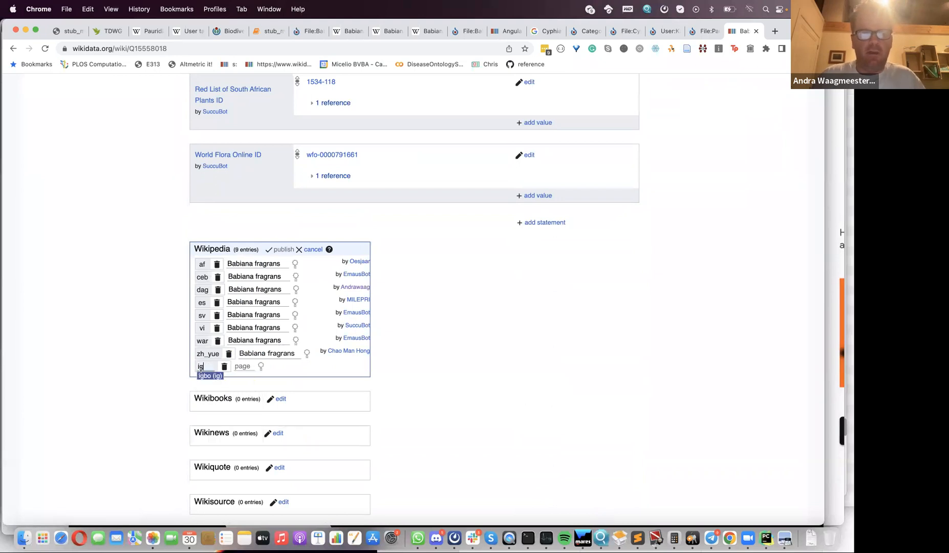
left_click(206, 378)
left_click(243, 366)
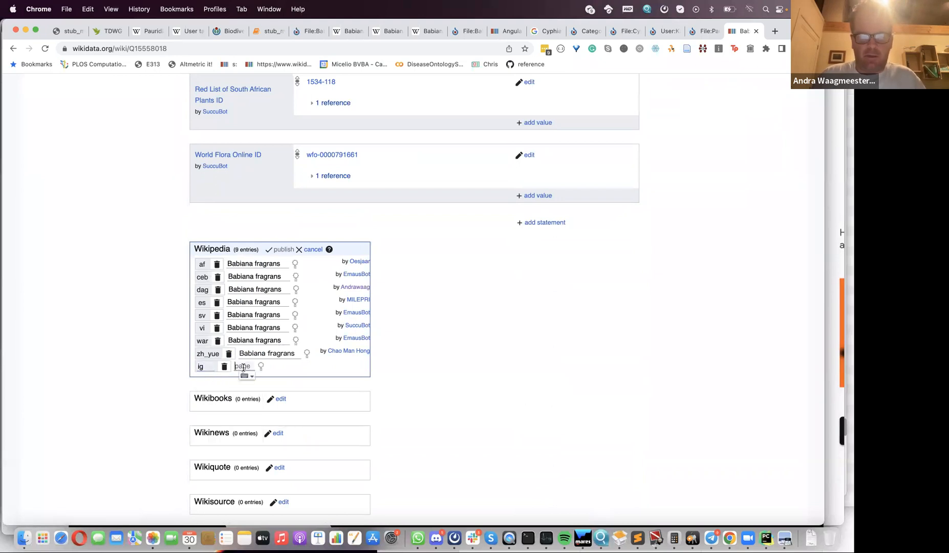
key("super+v")
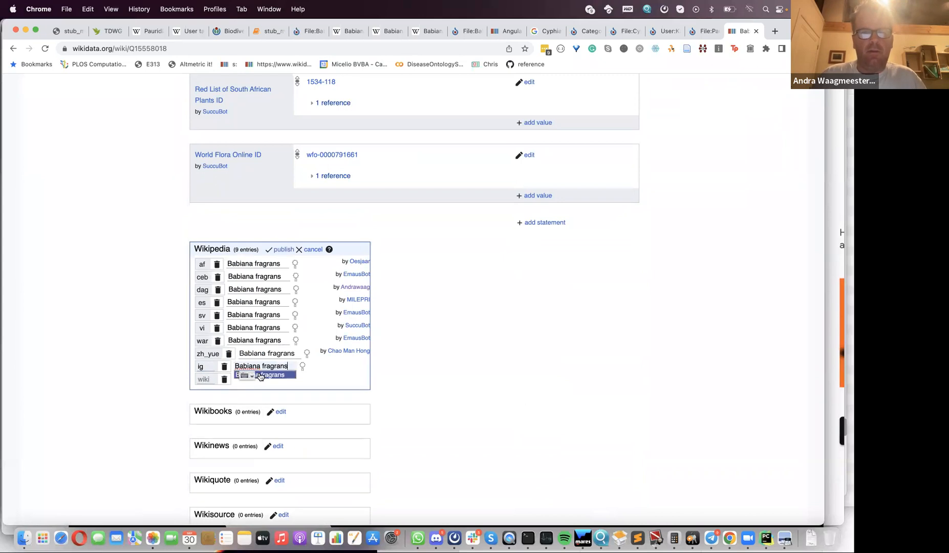
left_click(286, 250)
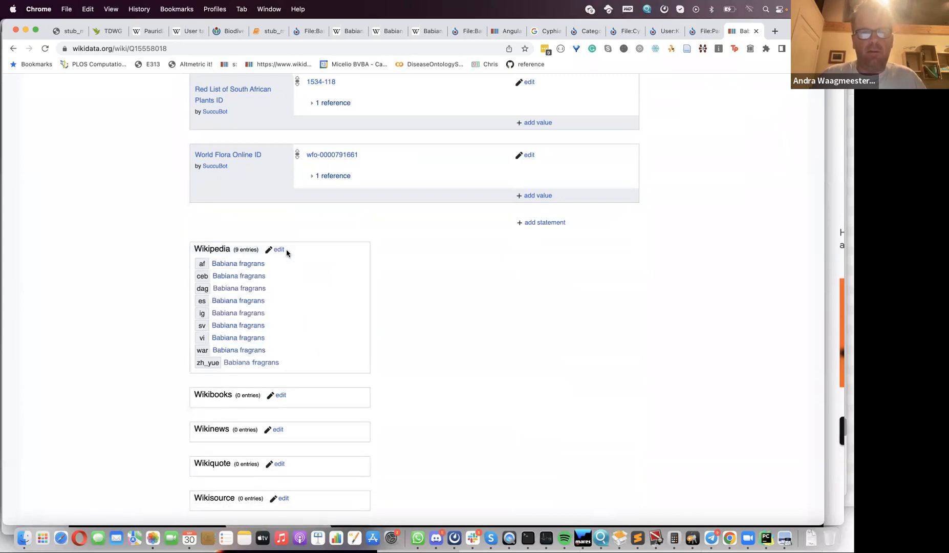
Step: Open the linked Igbo article, correct its source templates to {{Databox}} and {{stub}}, and publish the edit
left_click(229, 314)
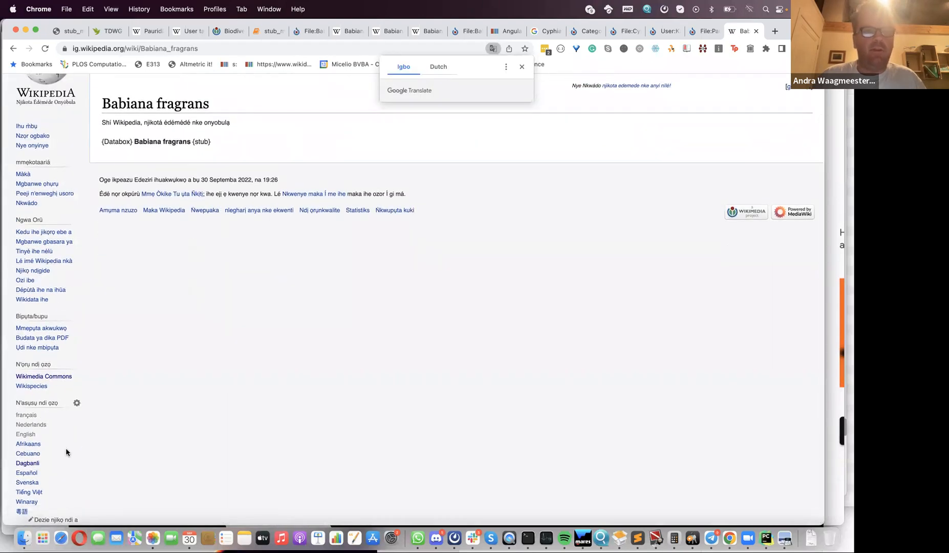
scroll(197, 295, "up", 2)
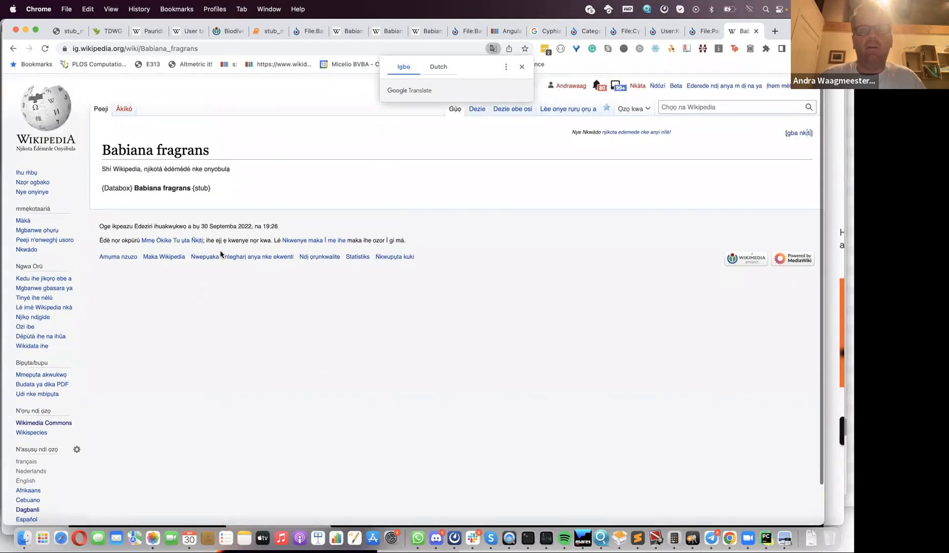
left_click(480, 111)
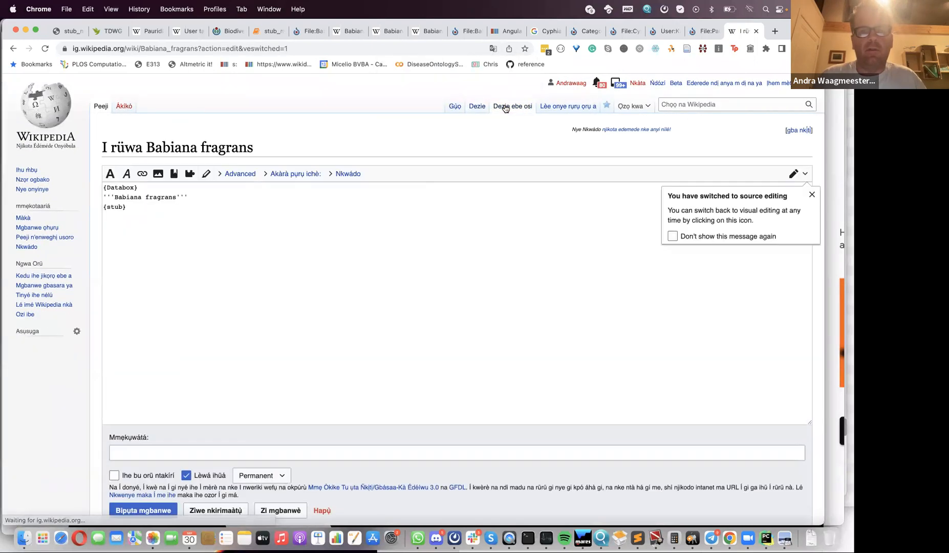
left_click(104, 188)
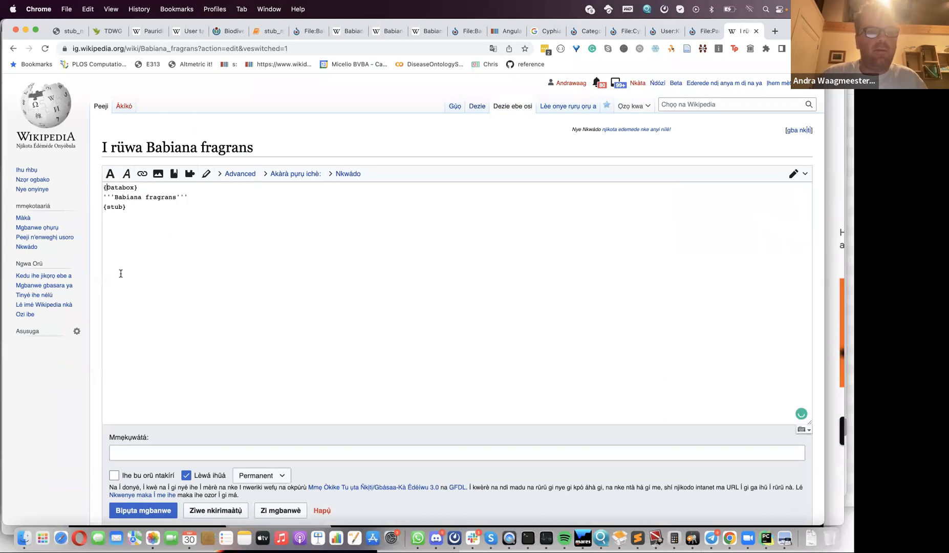
type("{")
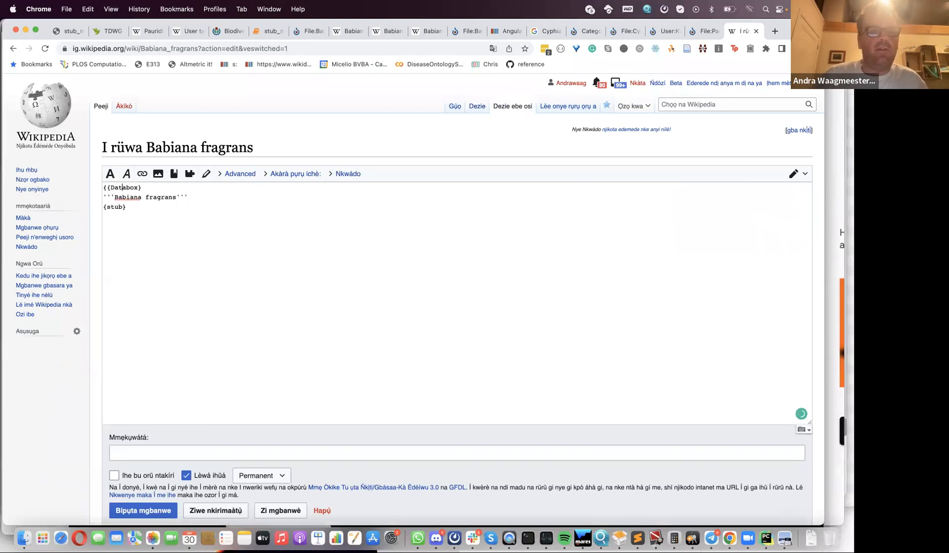
left_click(128, 205)
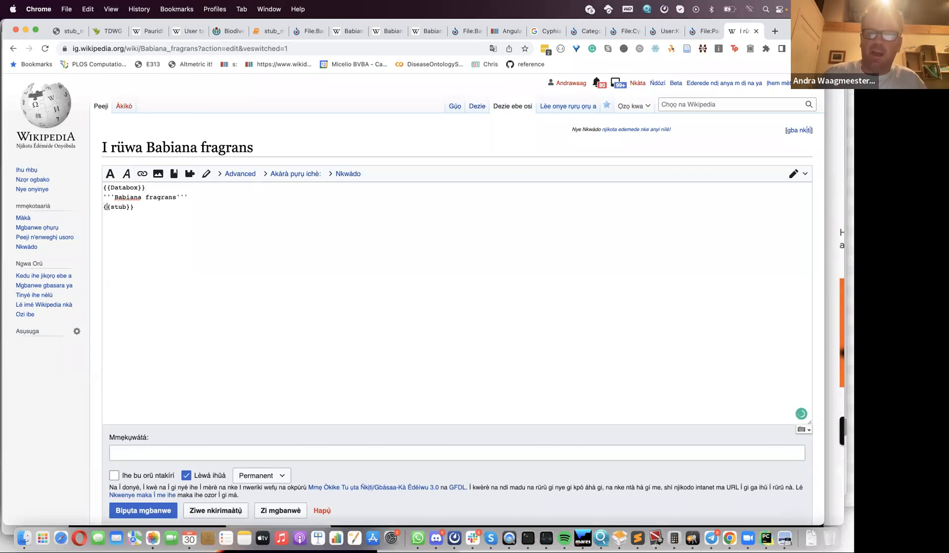
scroll(96, 294, "down", 3)
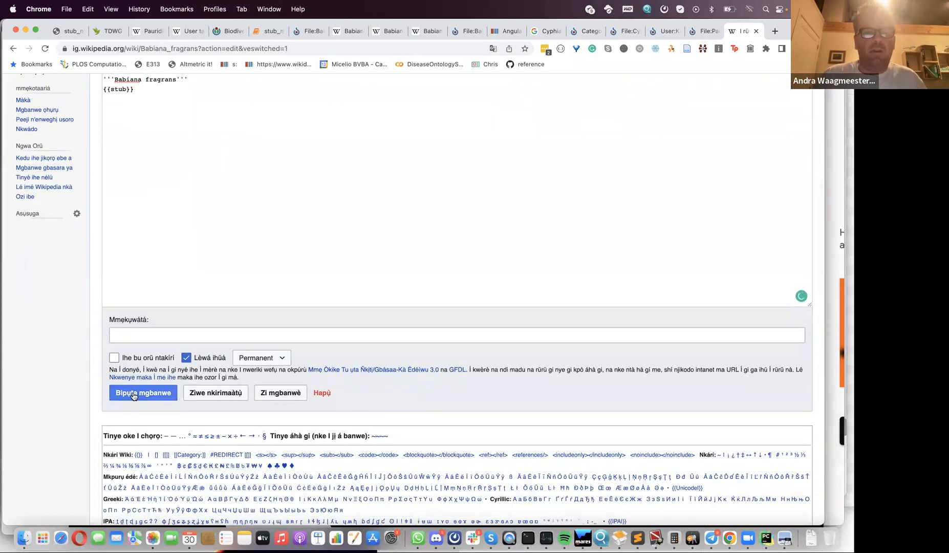
left_click(133, 396)
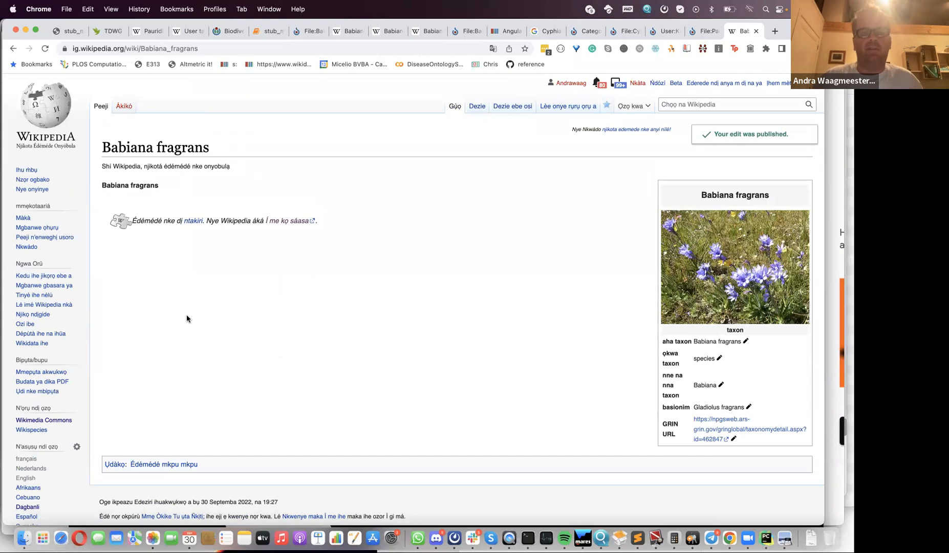
scroll(187, 314, "down", 2)
scroll(187, 314, "down", 1)
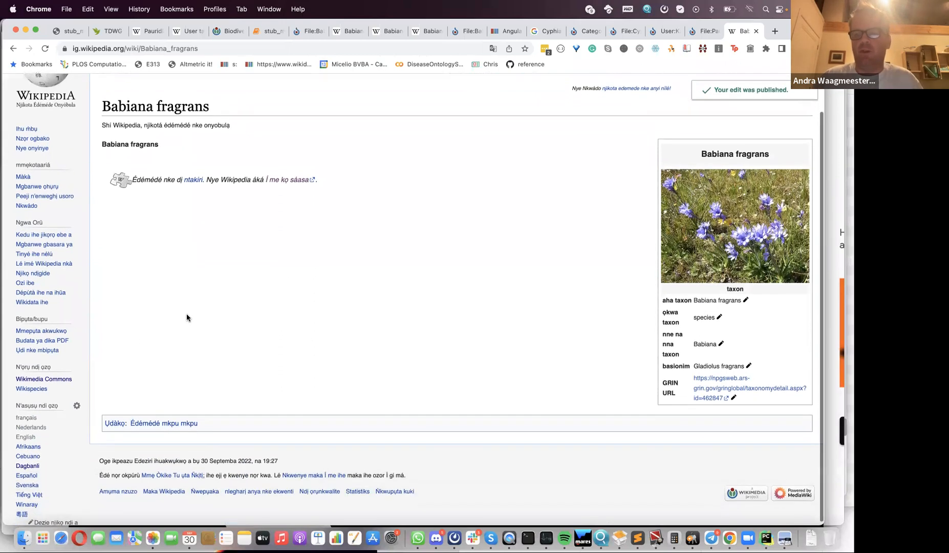
scroll(186, 314, "up", 2)
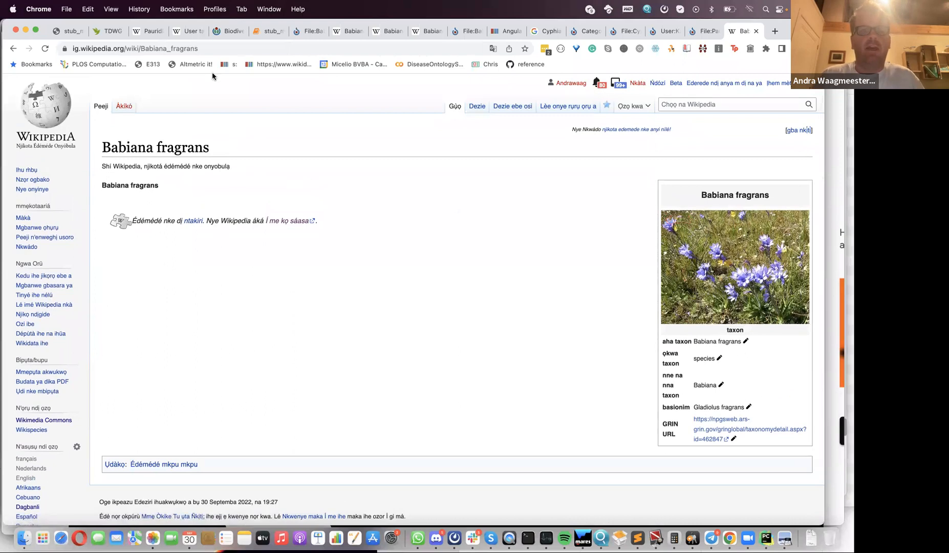
Step: Return to the stub_maker notebook, switch to the taxonname-wpstubmaker project in PyCharm and open taxon.py
left_click(262, 33)
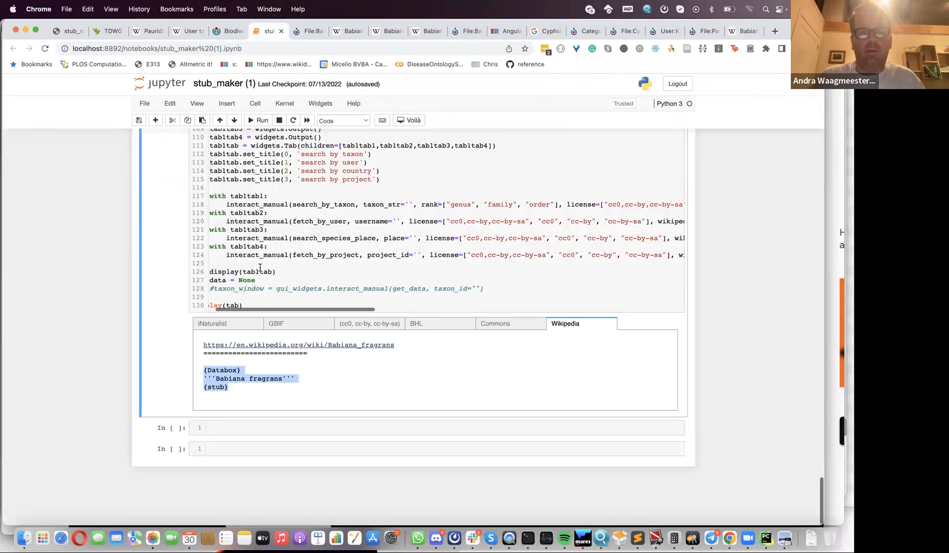
scroll(261, 271, "up", 6)
key("super+Tab")
key("super+Tab")
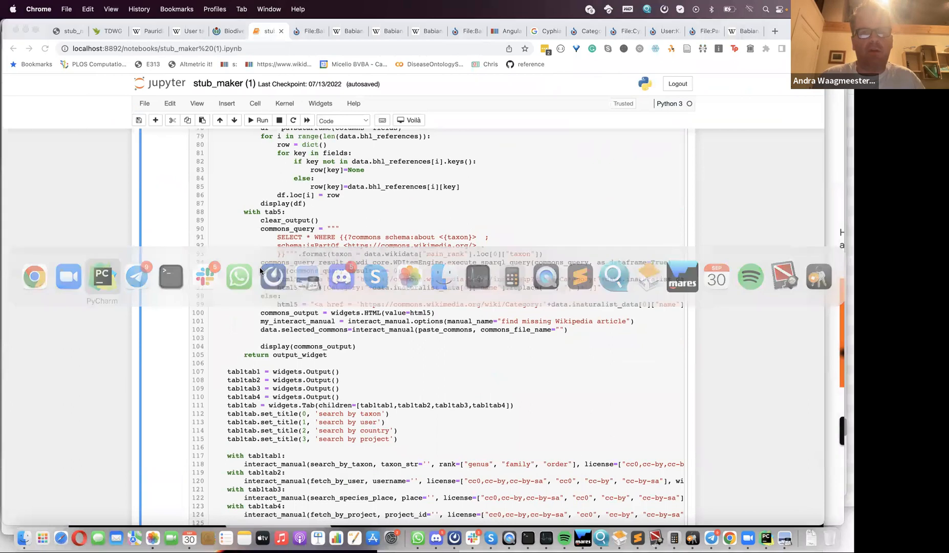
scroll(312, 134, "up", 10)
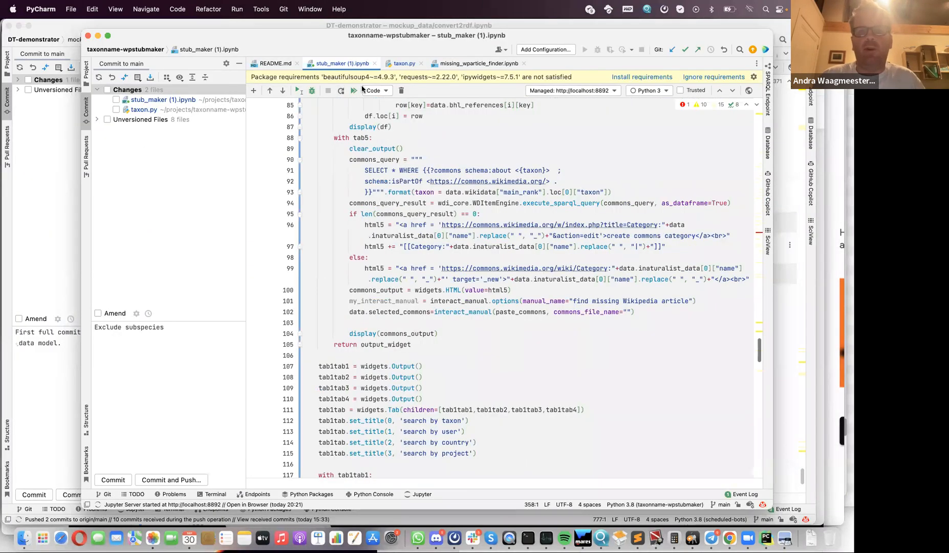
left_click(401, 64)
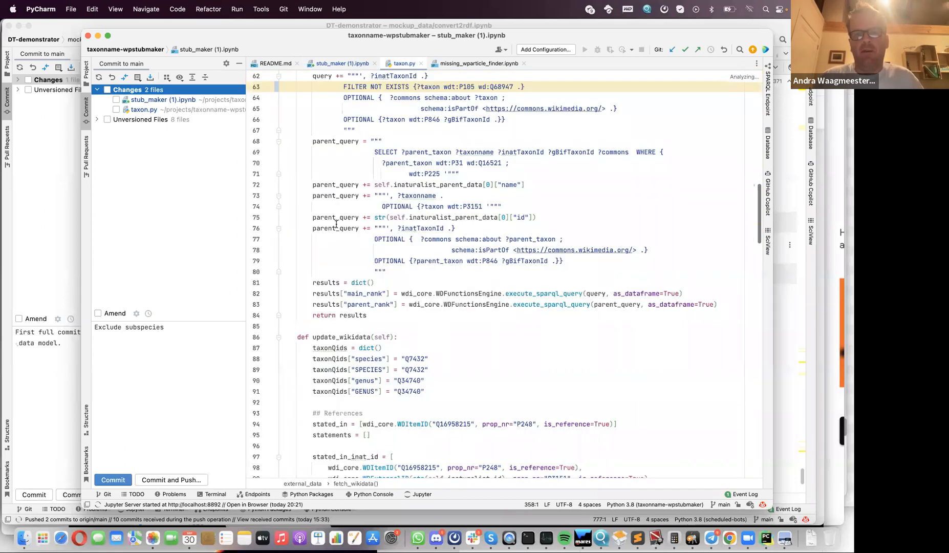
scroll(336, 224, "up", 1)
scroll(336, 223, "up", 2)
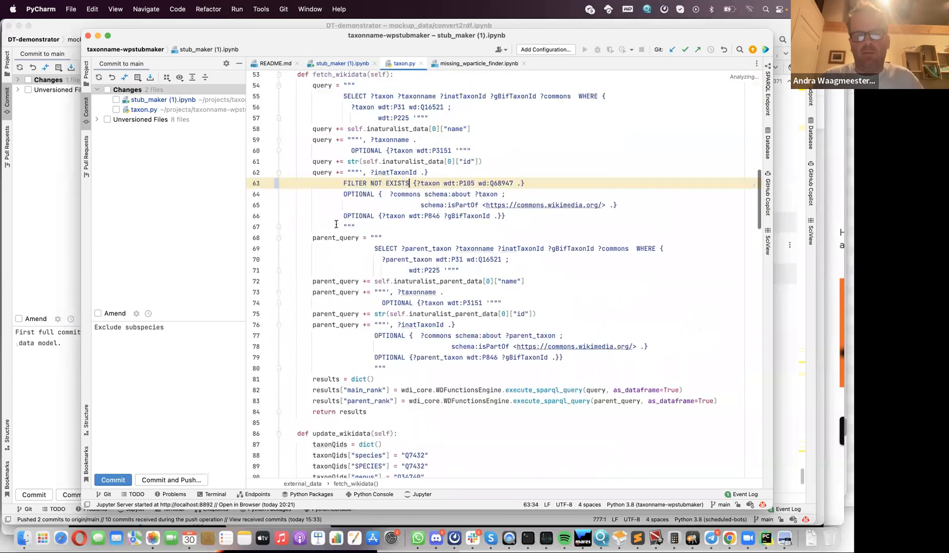
scroll(350, 293, "down", 4)
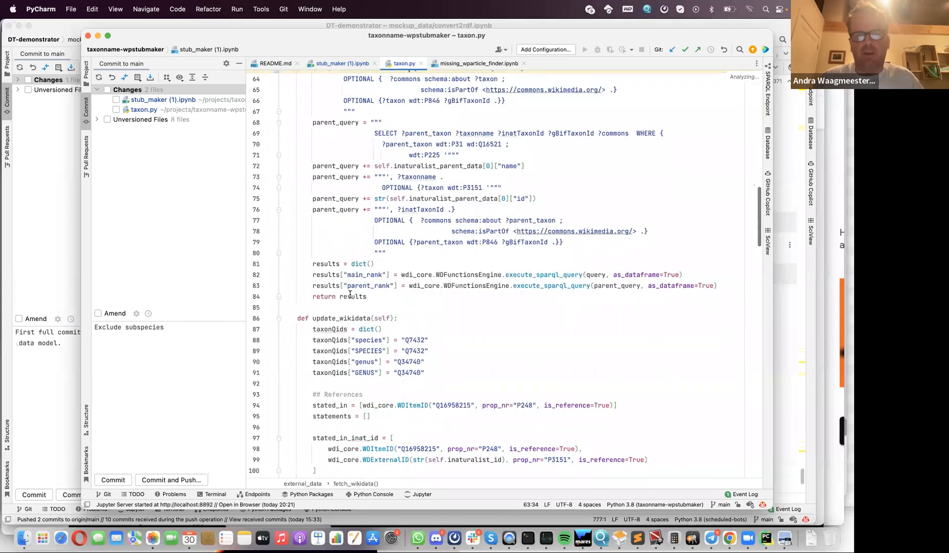
scroll(350, 294, "down", 2)
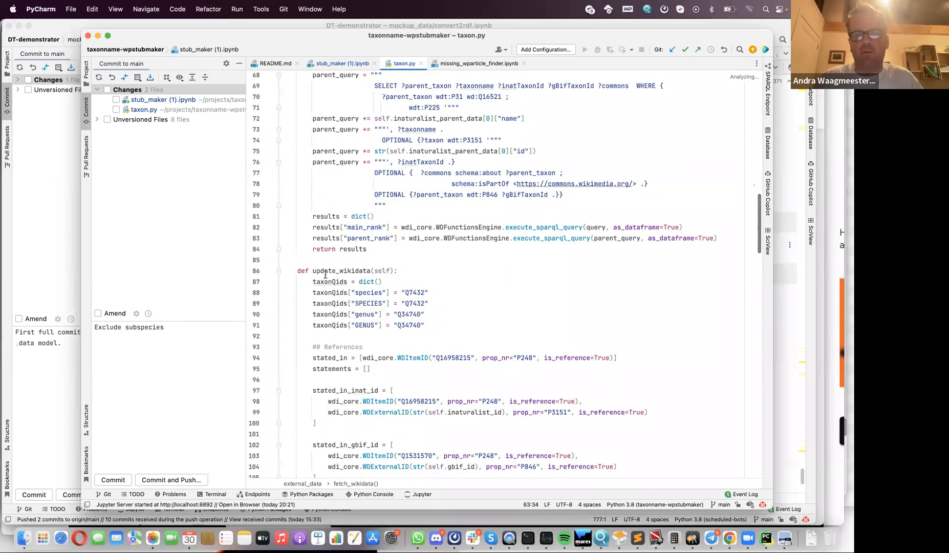
scroll(335, 319, "down", 9)
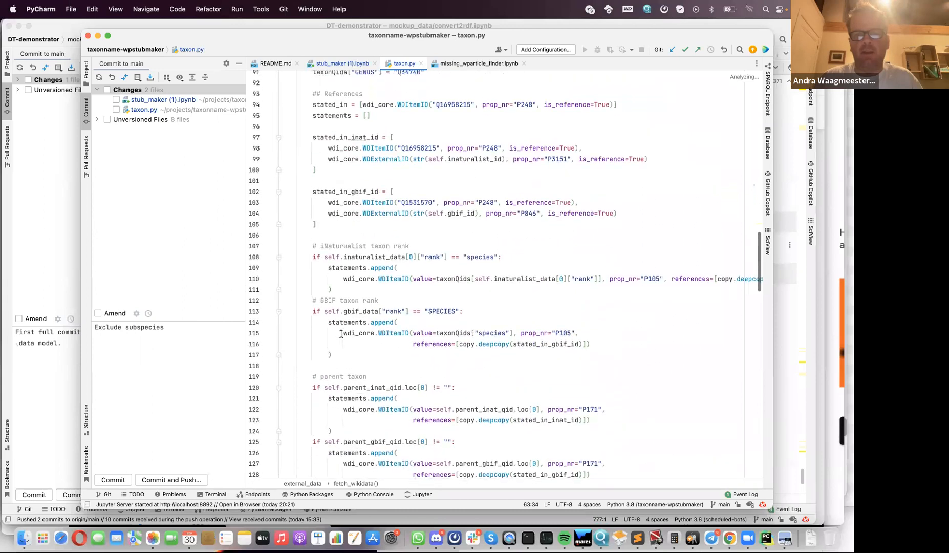
scroll(341, 333, "down", 11)
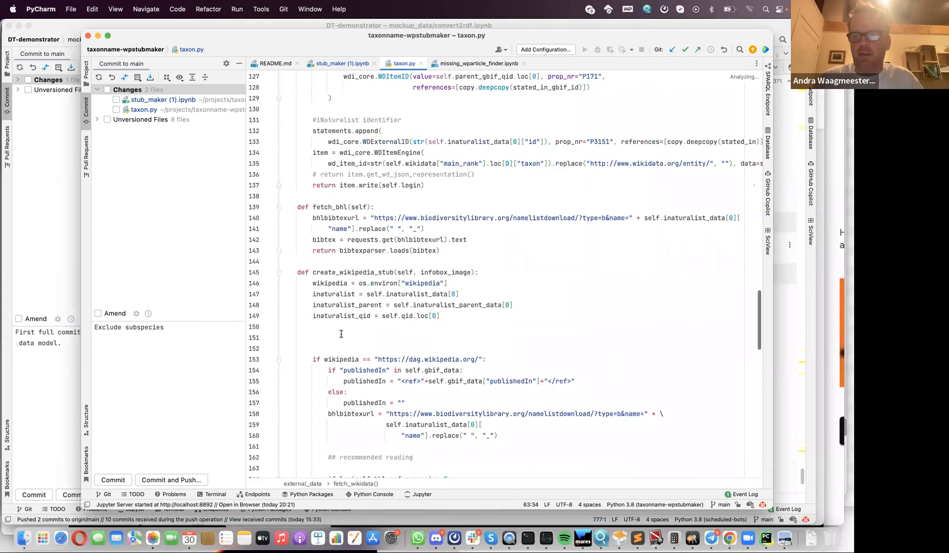
scroll(324, 370, "down", 16)
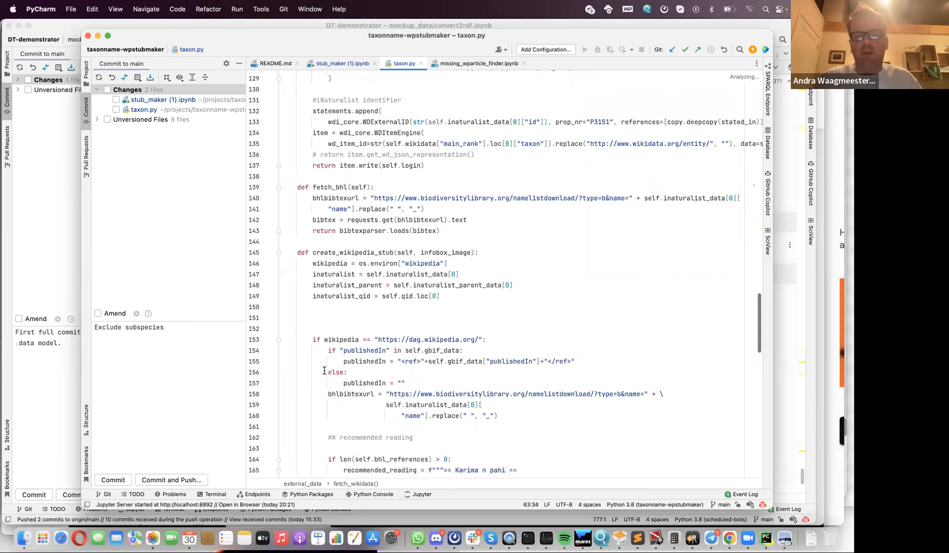
scroll(323, 363, "up", 9)
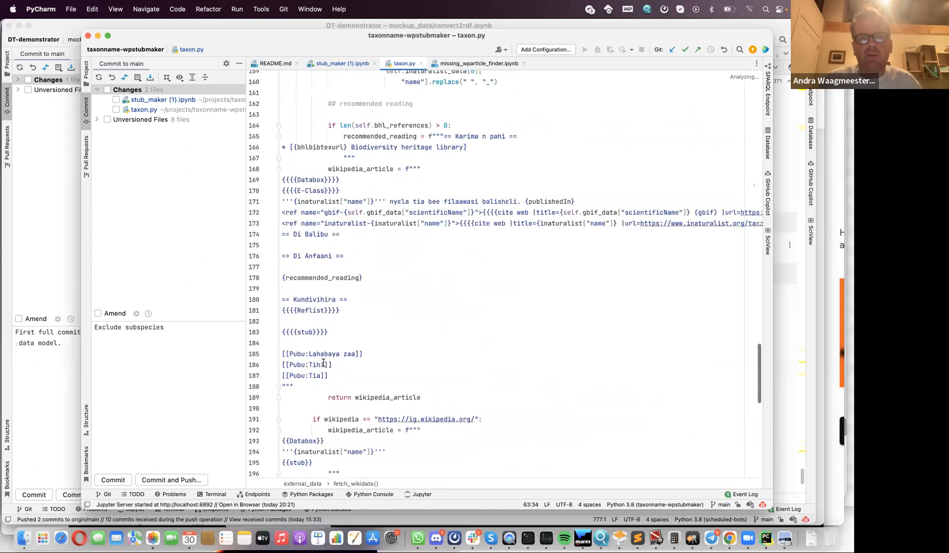
scroll(324, 363, "up", 3)
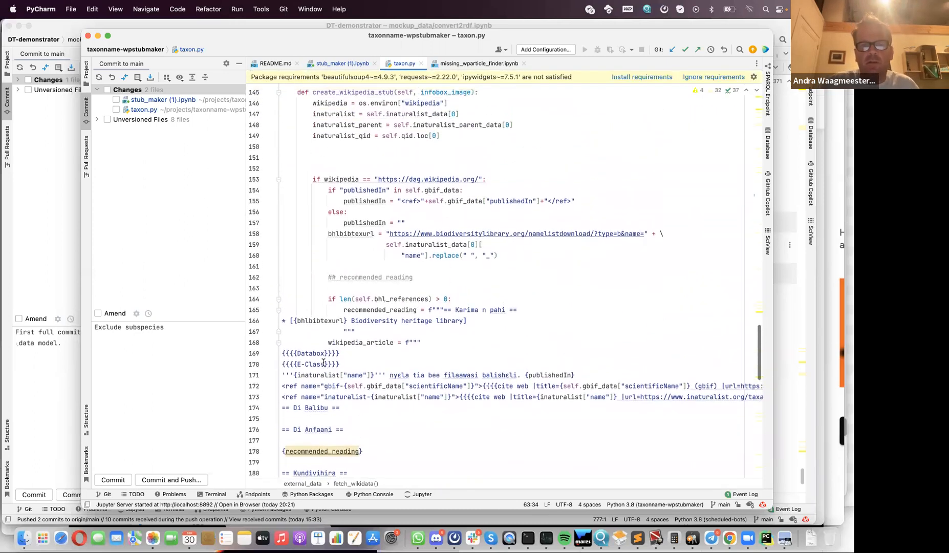
scroll(323, 363, "up", 3)
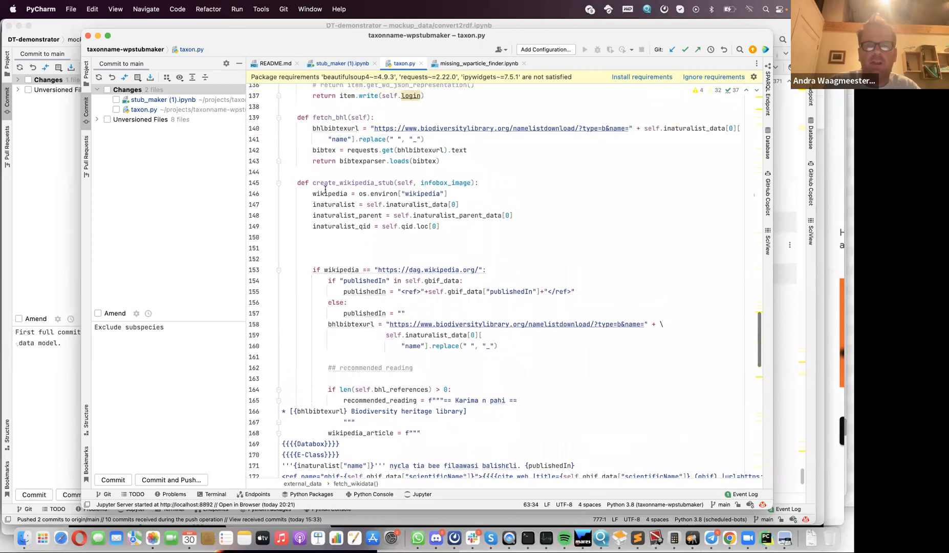
left_click_drag(312, 182, 479, 183)
left_click_drag(314, 270, 485, 268)
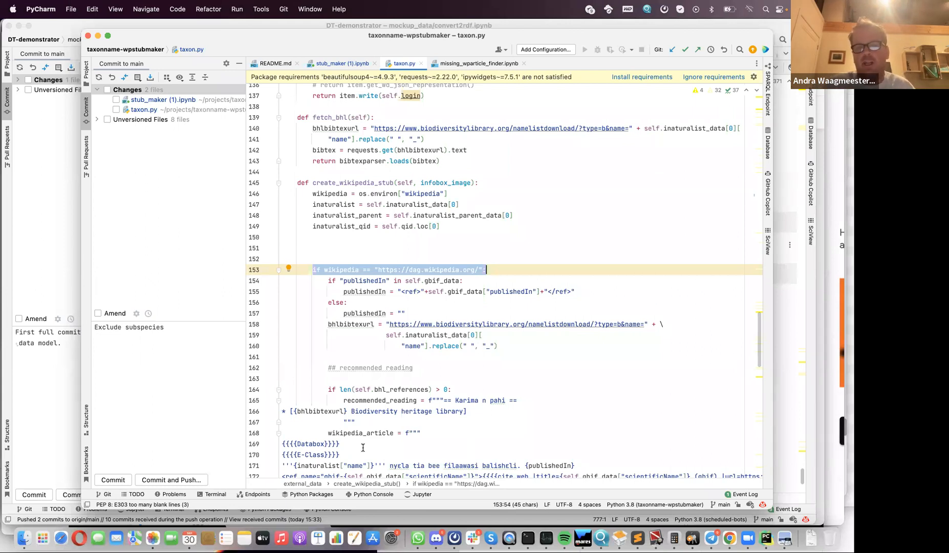
Step: Enlarge the code and examine the dag.wikipedia.org article template, from its Databox line to the Pubu category lines
scroll(368, 357, "up", 3)
scroll(369, 356, "up", 3)
scroll(382, 309, "down", 2)
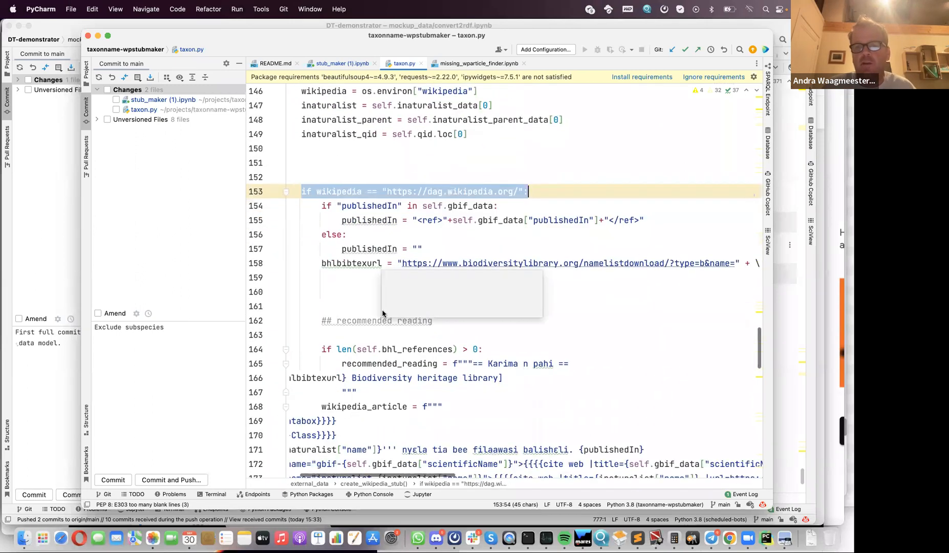
scroll(352, 378, "down", 5)
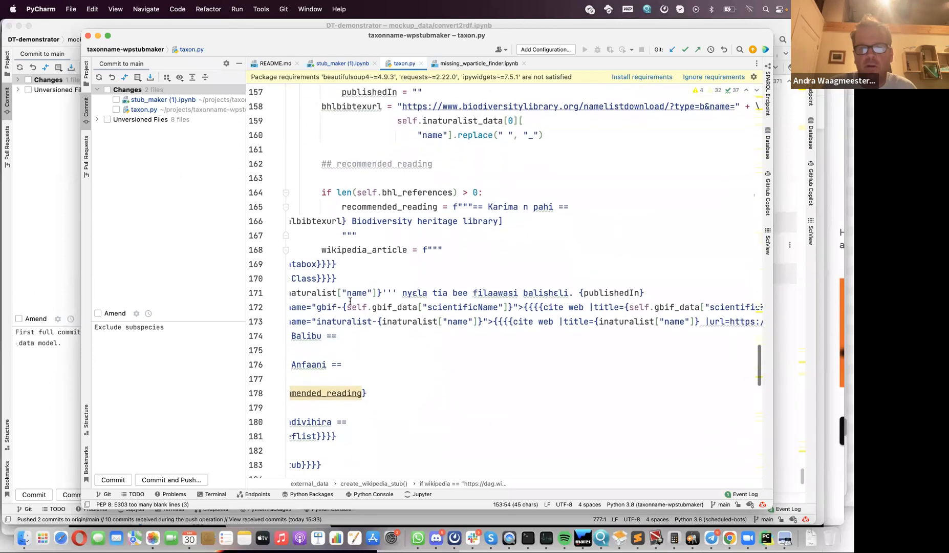
scroll(350, 301, "left", 2)
scroll(350, 301, "down", 1)
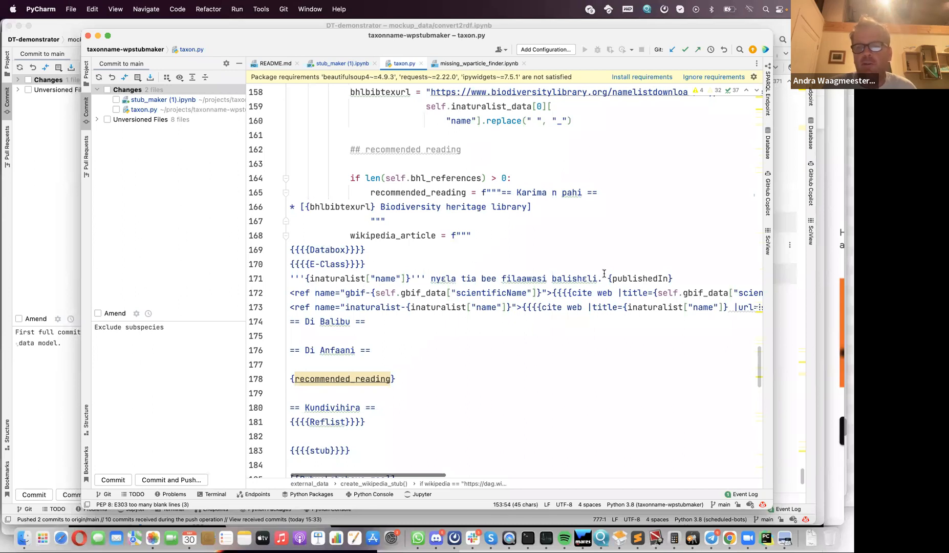
scroll(489, 338, "down", 2)
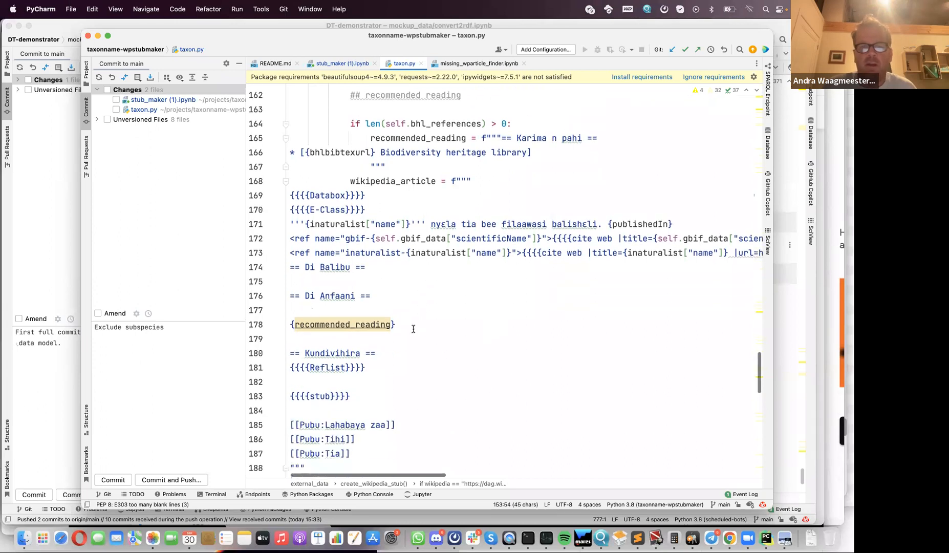
scroll(338, 344, "down", 1)
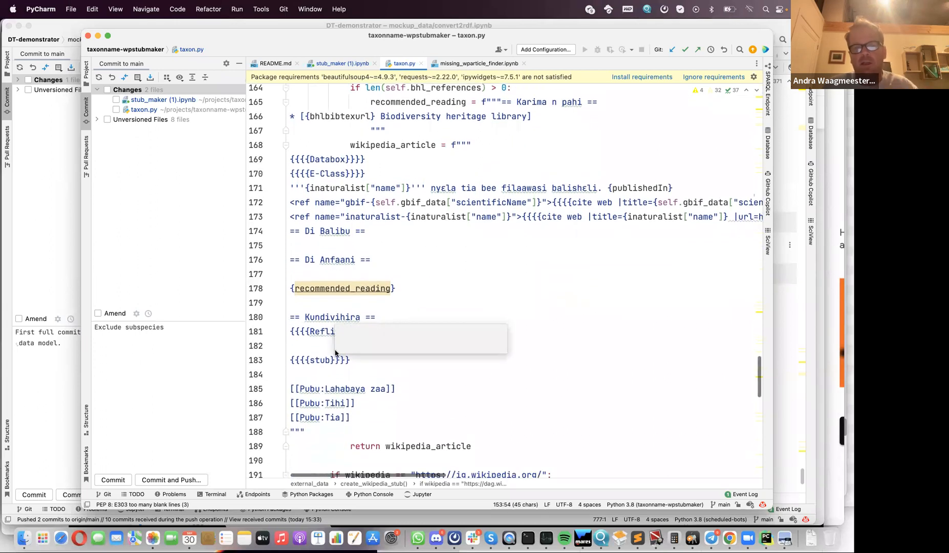
scroll(321, 369, "down", 4)
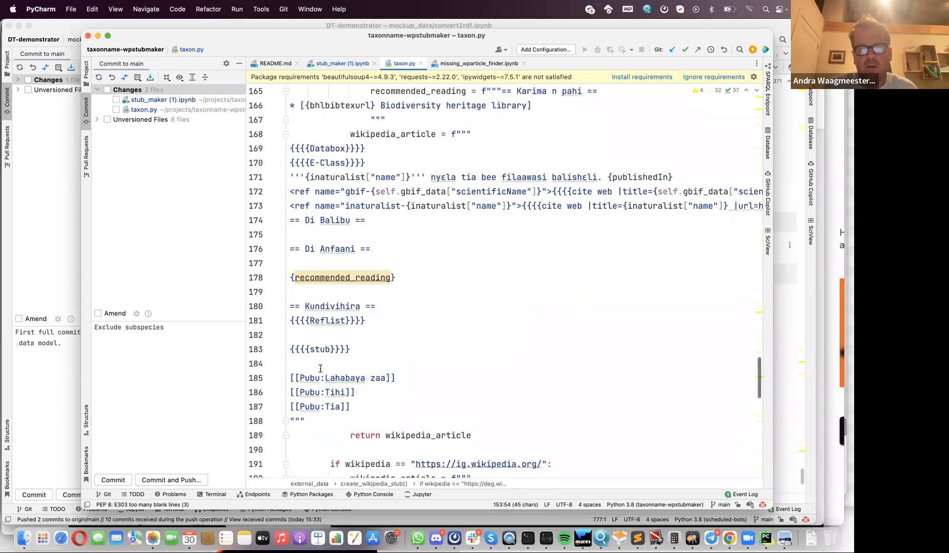
scroll(317, 373, "down", 2)
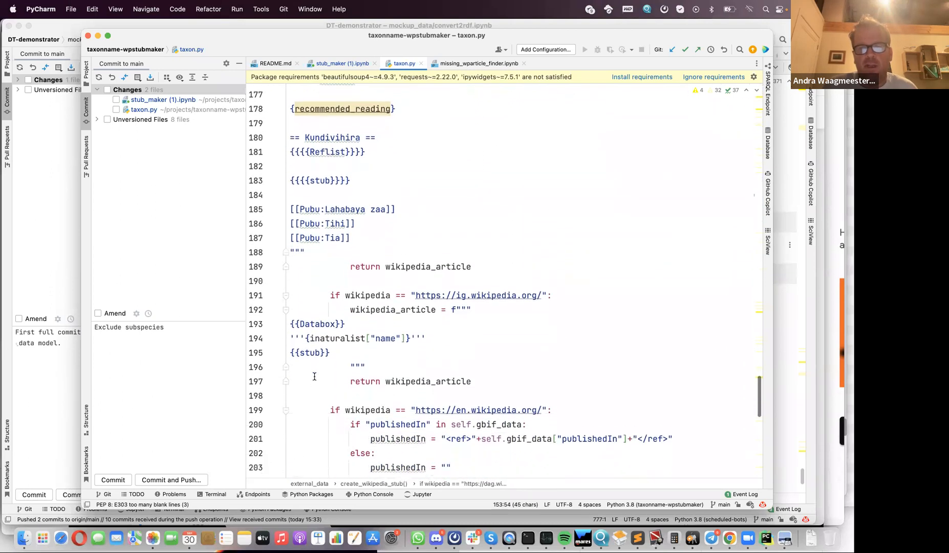
scroll(314, 376, "down", 1)
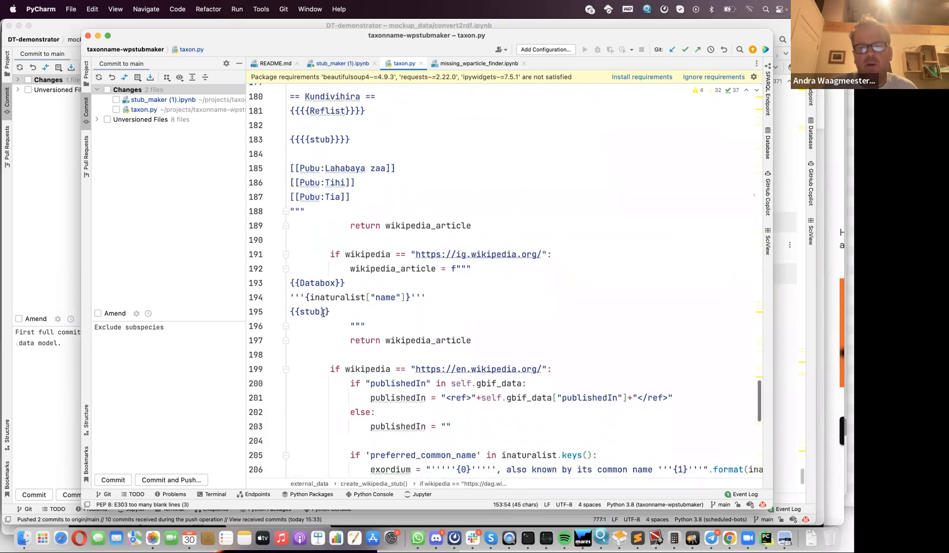
left_click(290, 282)
type("{{")
key("Right")
key("Right")
key("Right")
key("Right")
key("Right")
key("Right")
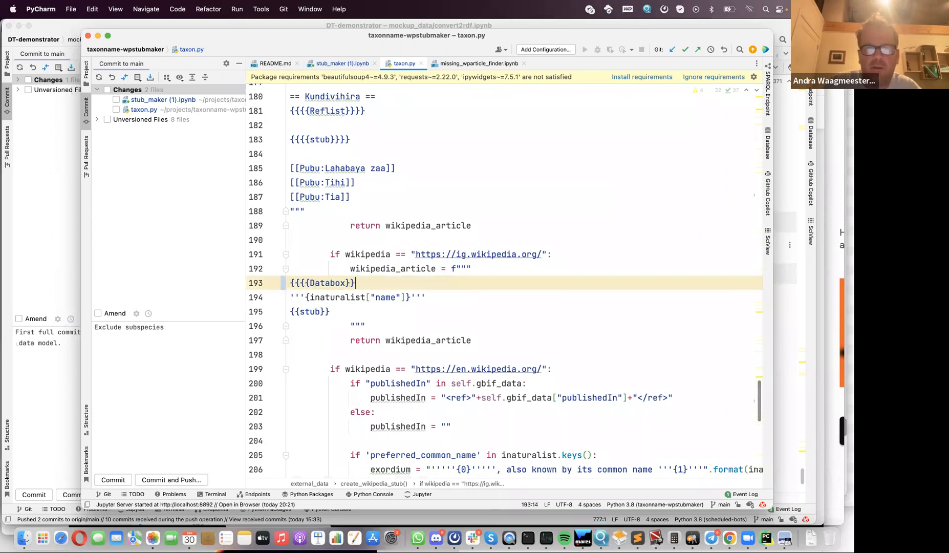
type("}}")
left_click(329, 311)
type("}}")
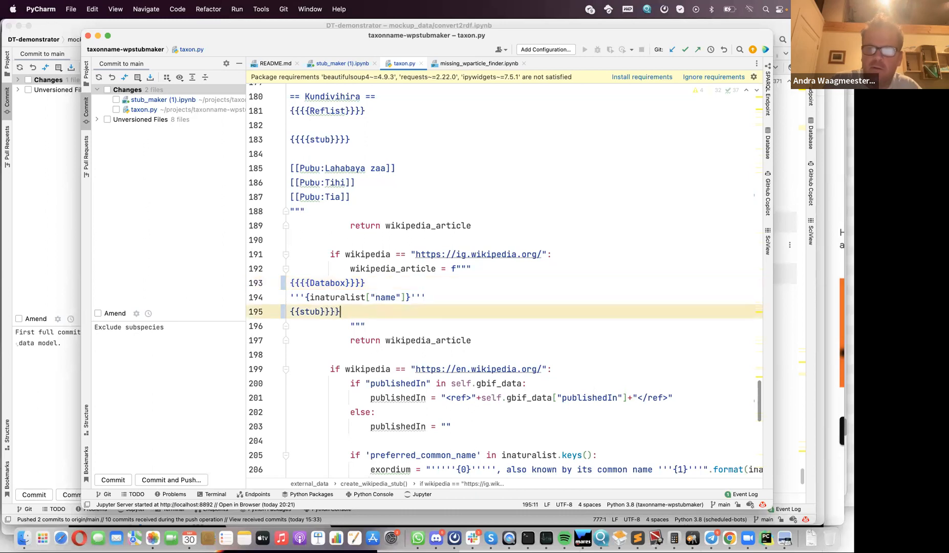
left_click(291, 311)
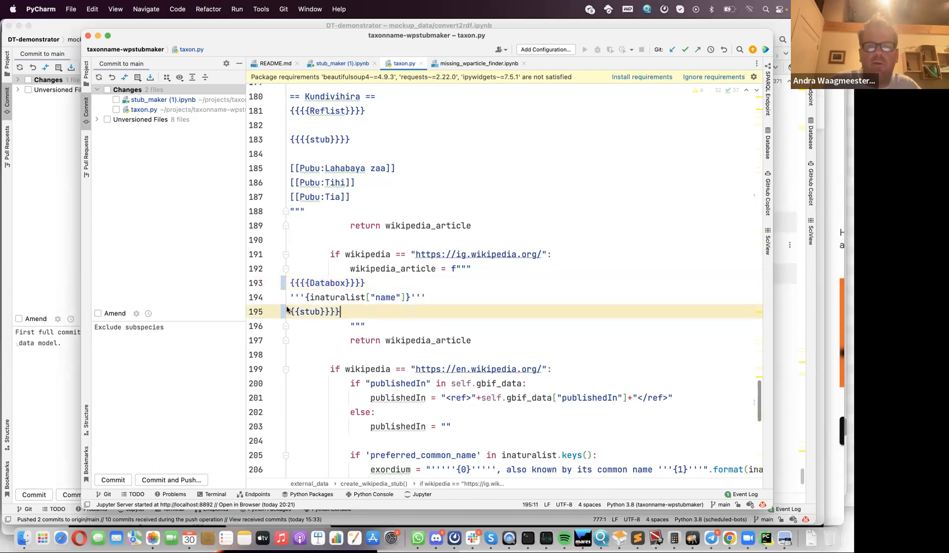
type("{{")
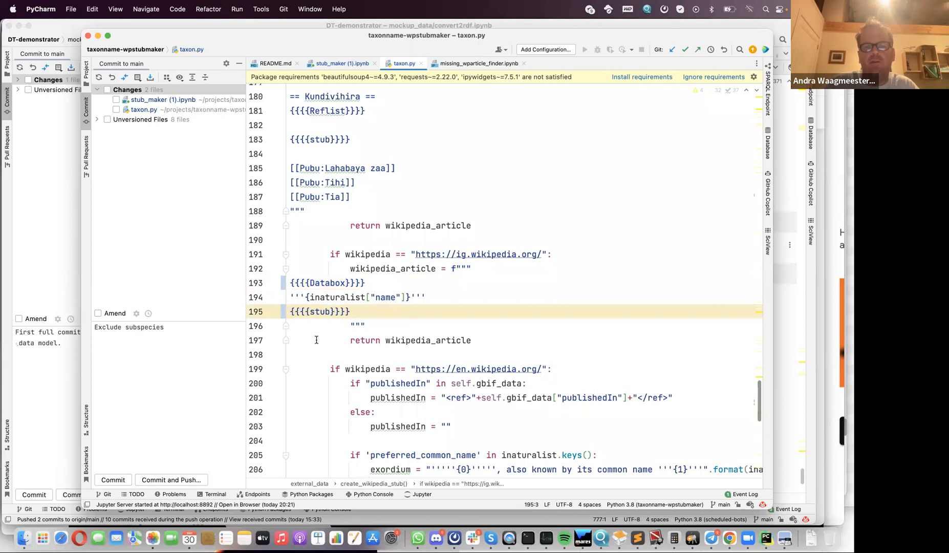
Step: Compare the short ig.wikipedia.org article template with the longer dag.wikipedia.org template above it
scroll(308, 339, "down", 1)
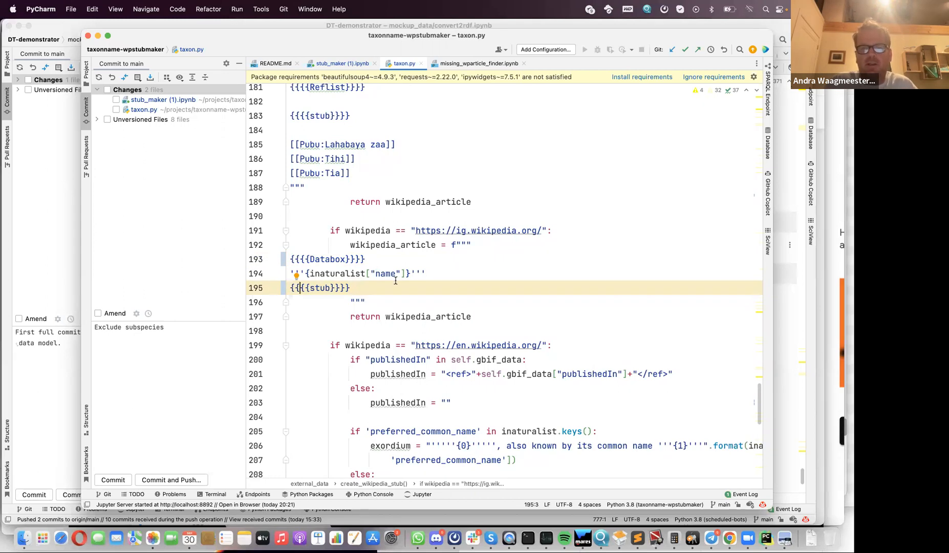
scroll(367, 211, "up", 5)
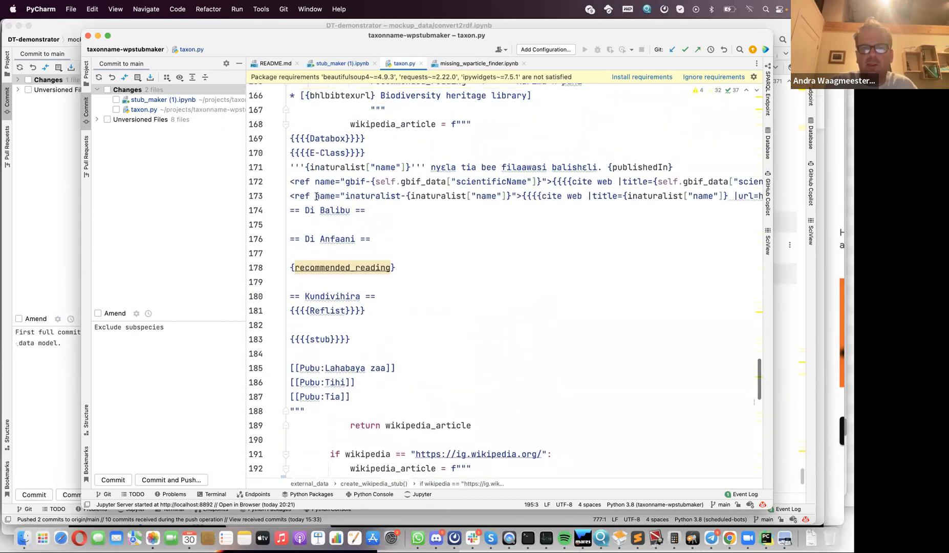
scroll(369, 223, "down", 1)
scroll(368, 225, "down", 2)
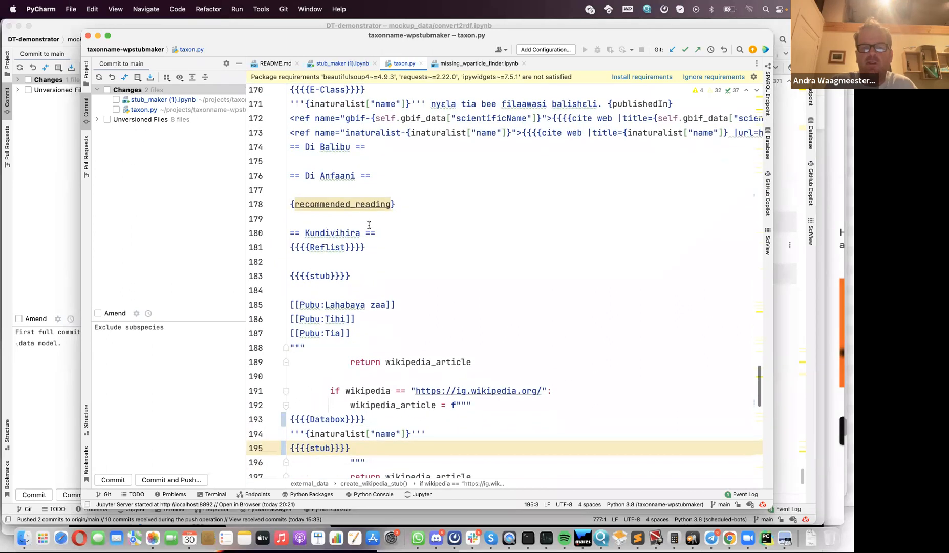
scroll(363, 278, "down", 2)
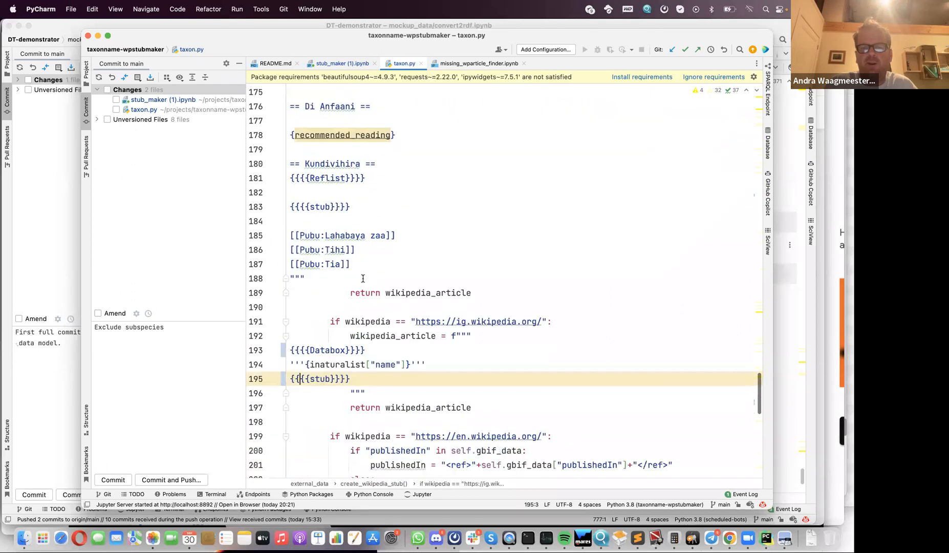
scroll(357, 335, "up", 1)
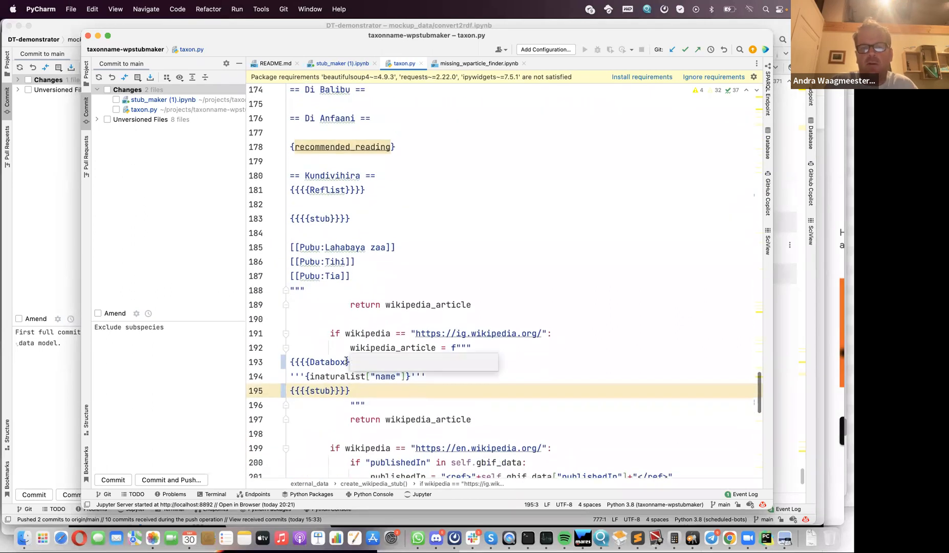
scroll(348, 340, "down", 2)
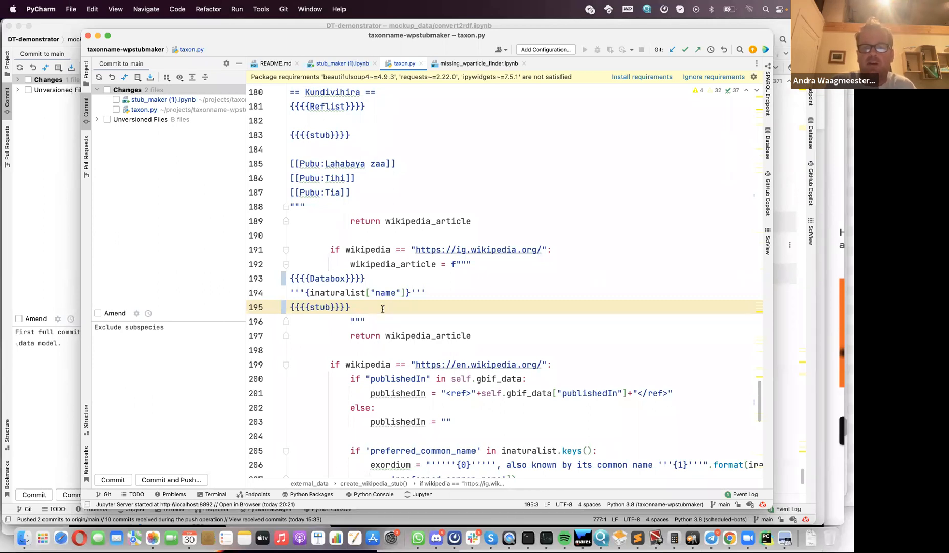
Step: Examine the en.wikipedia.org branch, from its publishedIn condition through the Speciesbox to the Taxonbar and stub lines
scroll(386, 344, "down", 5)
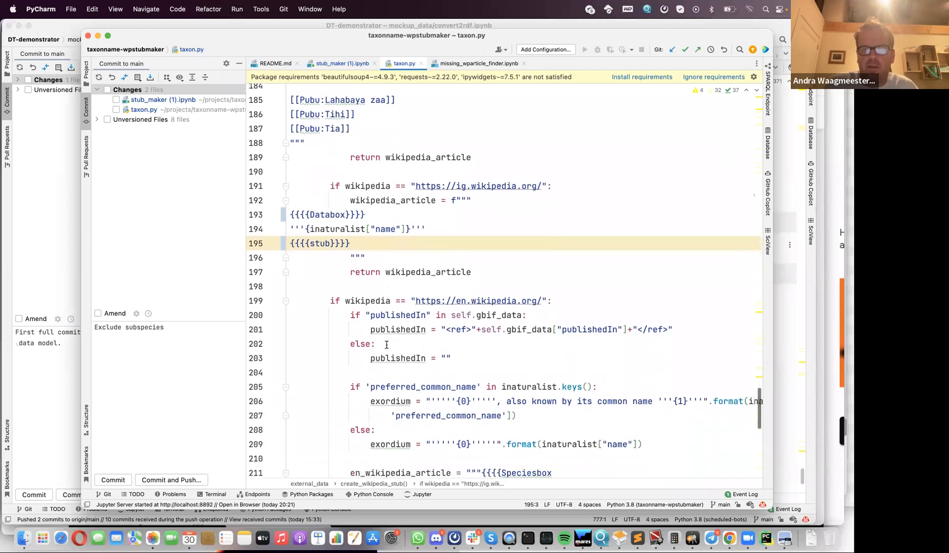
scroll(388, 340, "down", 3)
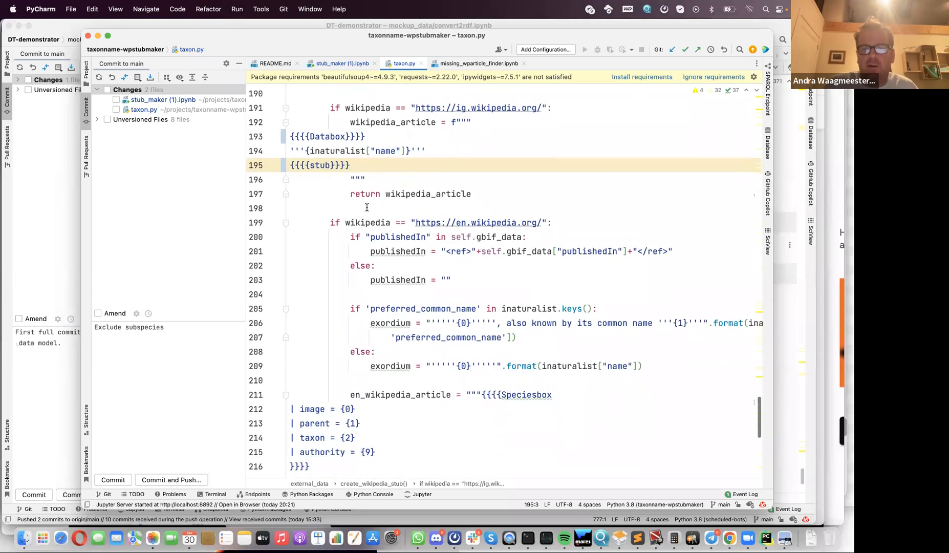
scroll(392, 387, "up", 1)
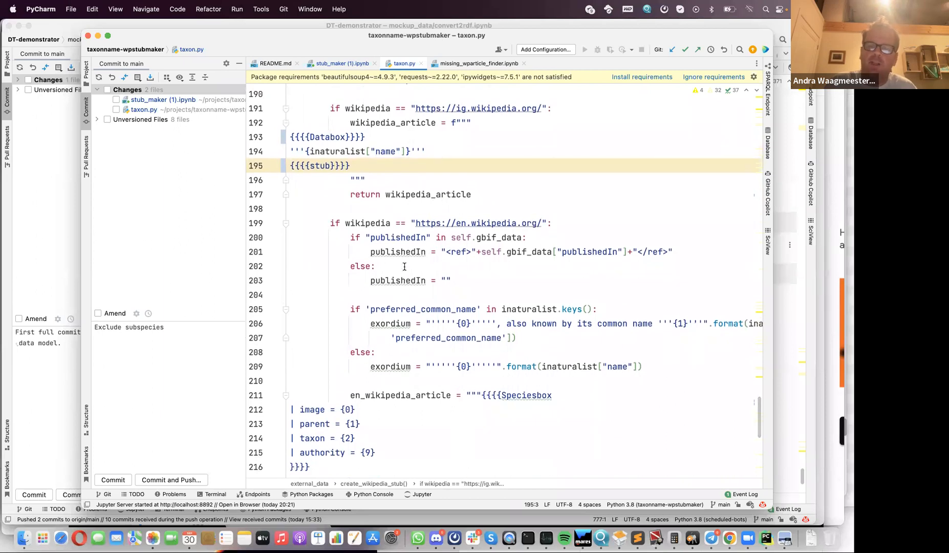
scroll(404, 266, "down", 4)
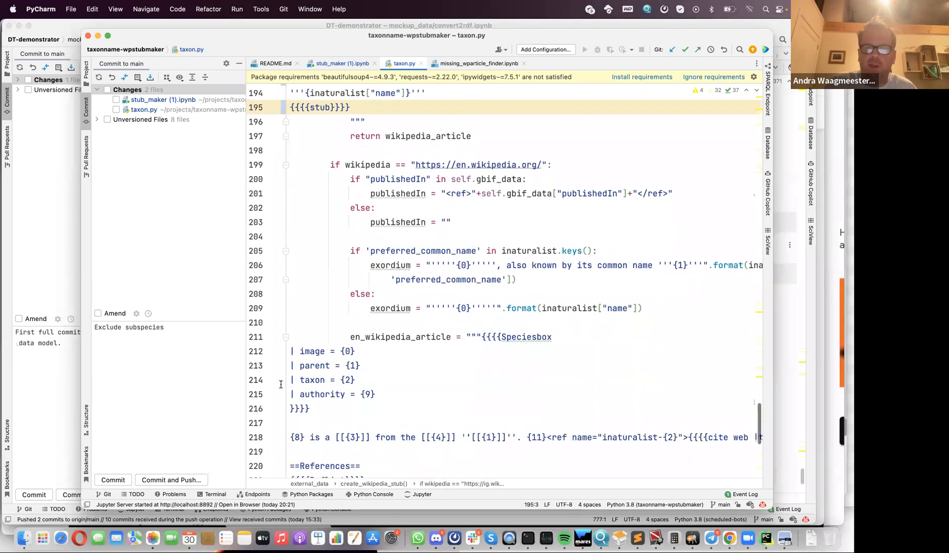
scroll(339, 426, "down", 2)
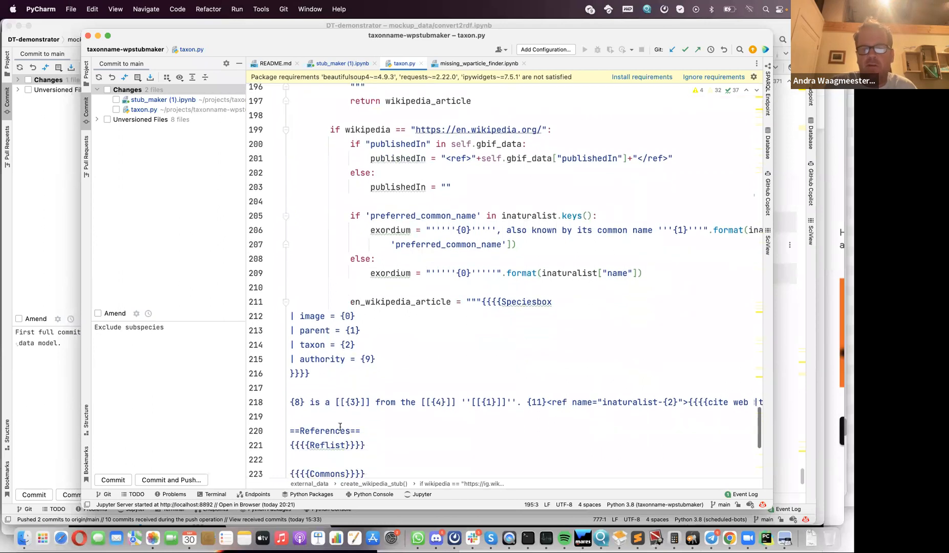
scroll(340, 426, "down", 2)
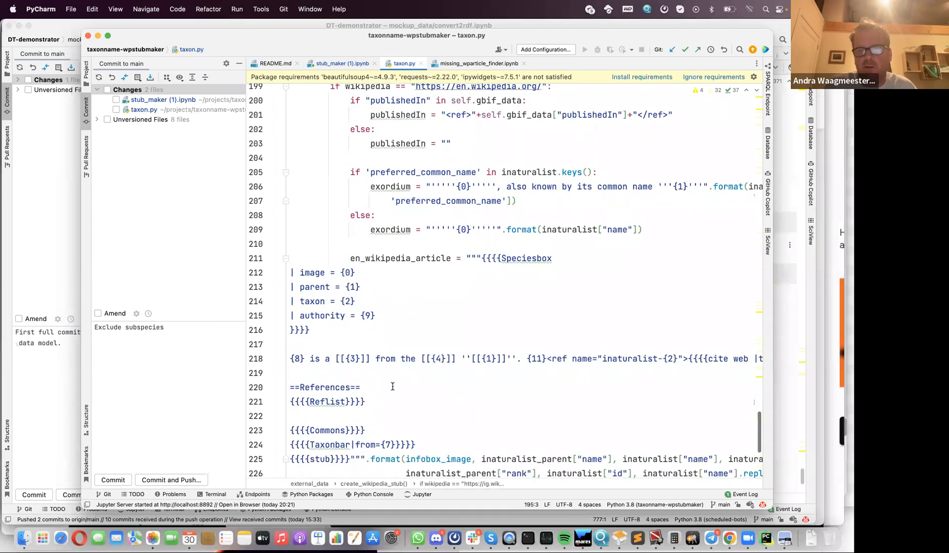
scroll(392, 386, "down", 2)
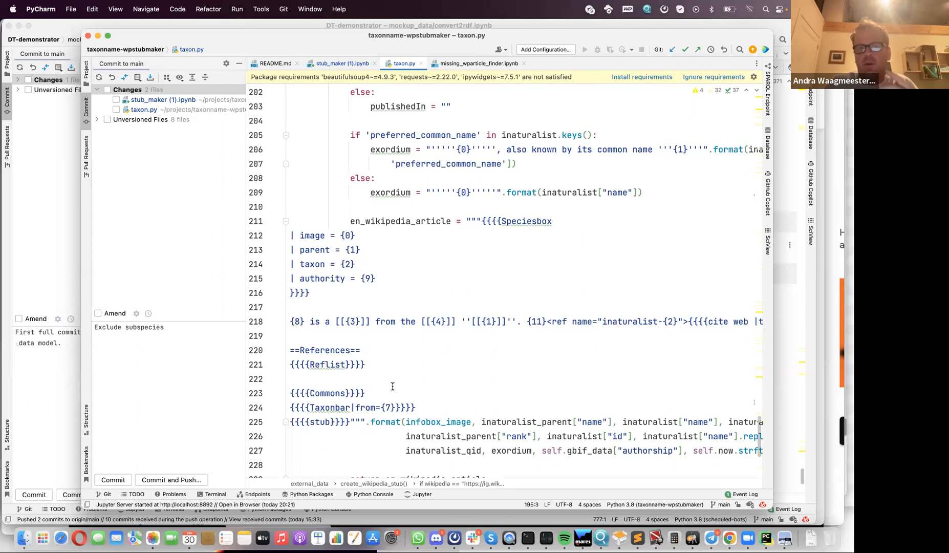
Step: Return to the dag.wikipedia.org template and highlight its introductory phrase "nyɛla tia bee filaawasi balishɛli"
scroll(393, 386, "up", 10)
scroll(393, 386, "up", 4)
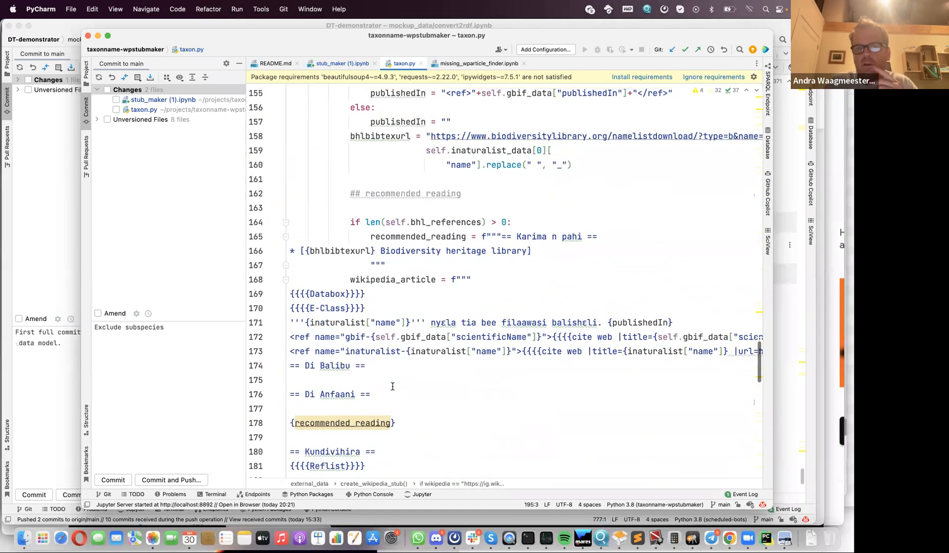
scroll(393, 386, "up", 1)
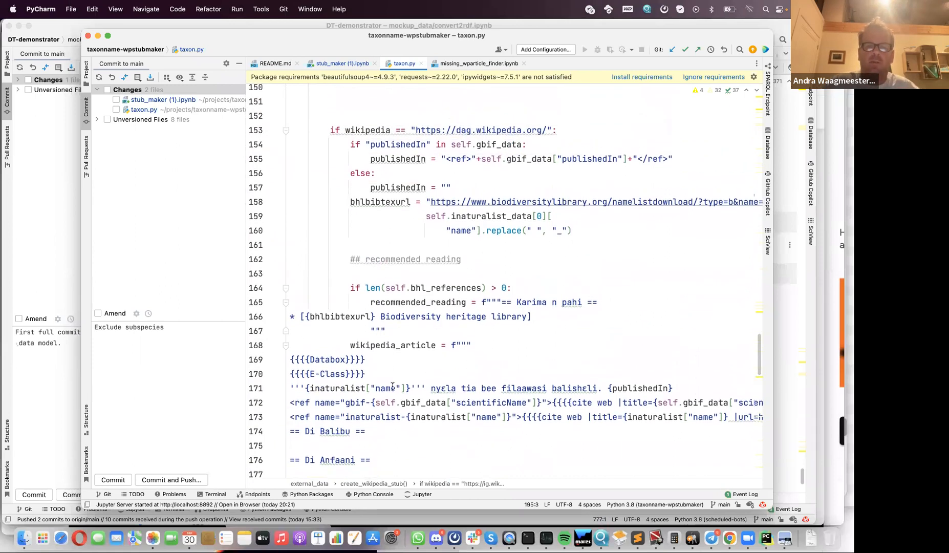
scroll(393, 386, "up", 10)
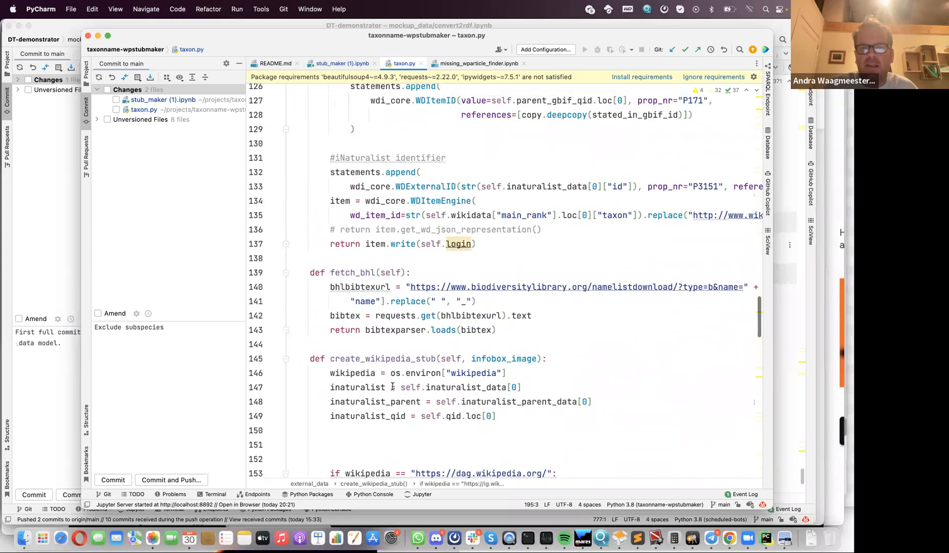
scroll(392, 386, "up", 1)
scroll(392, 386, "down", 7)
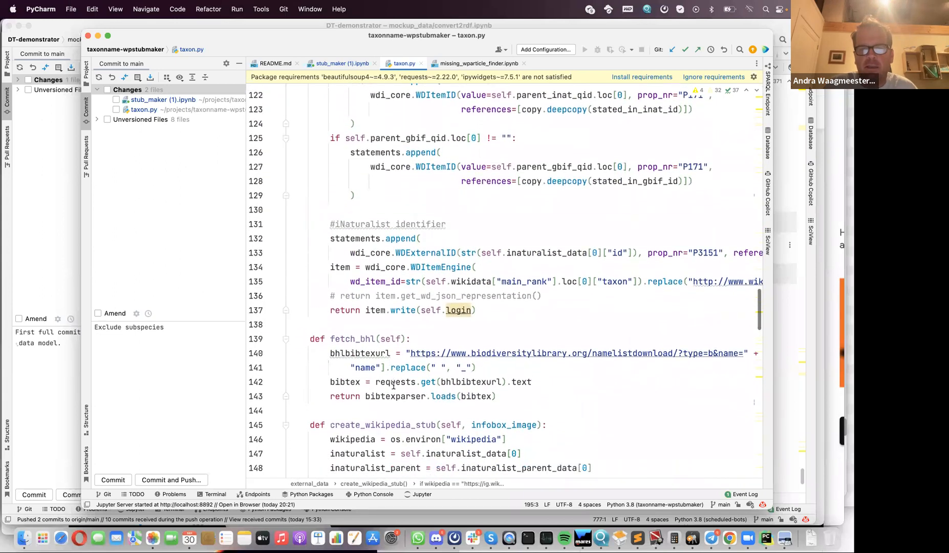
scroll(394, 385, "down", 5)
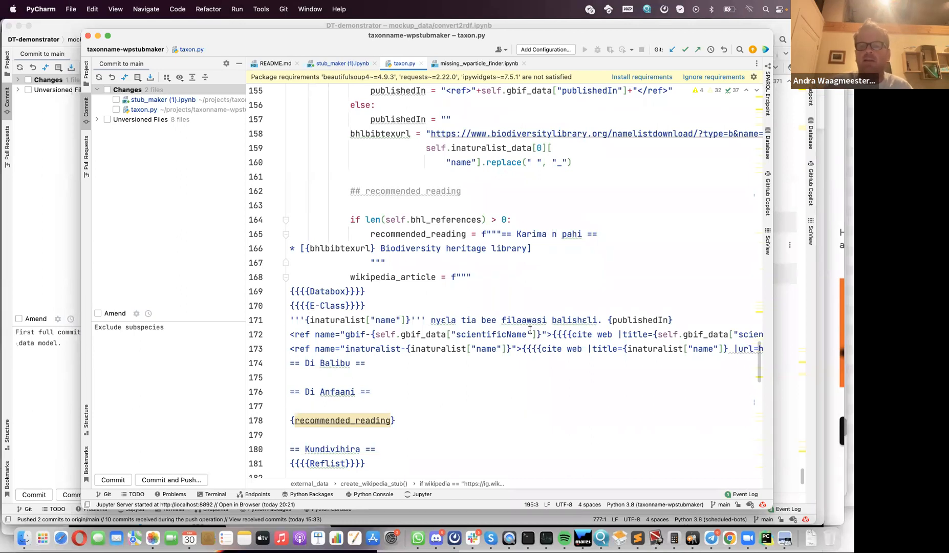
left_click(430, 321)
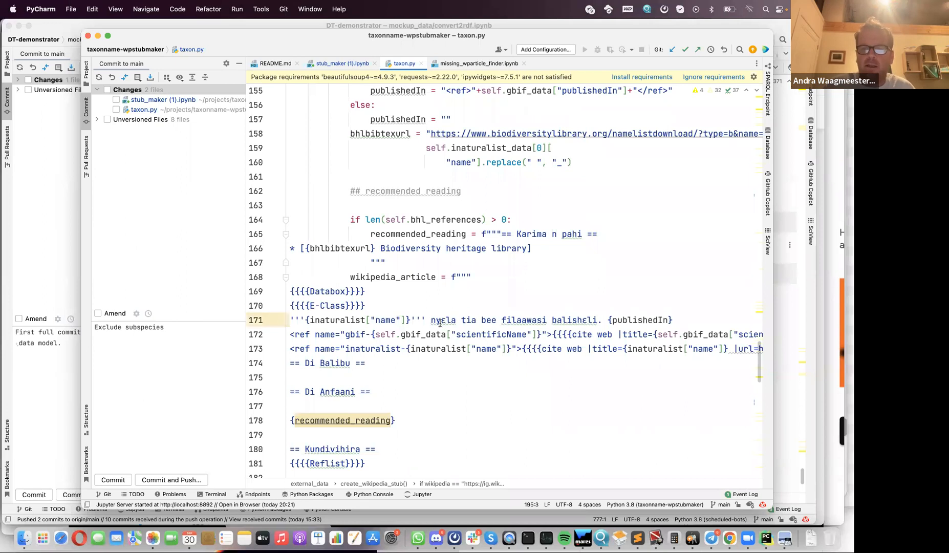
left_click(598, 321, "shift")
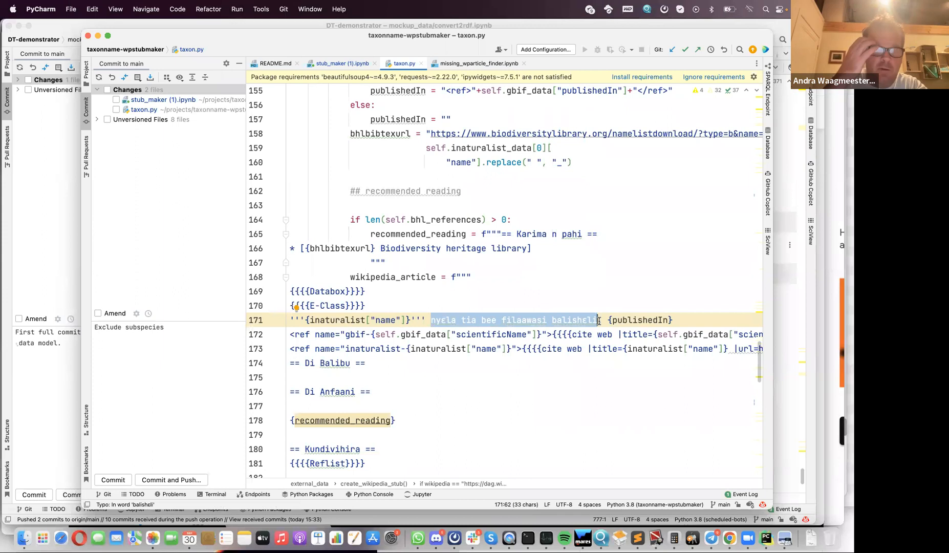
Step: Go back past the ig.wikipedia.org template, switch to Chrome and reload the Igbo Wikipedia article Babiana fragrans
scroll(599, 321, "down", 6)
scroll(599, 321, "down", 4)
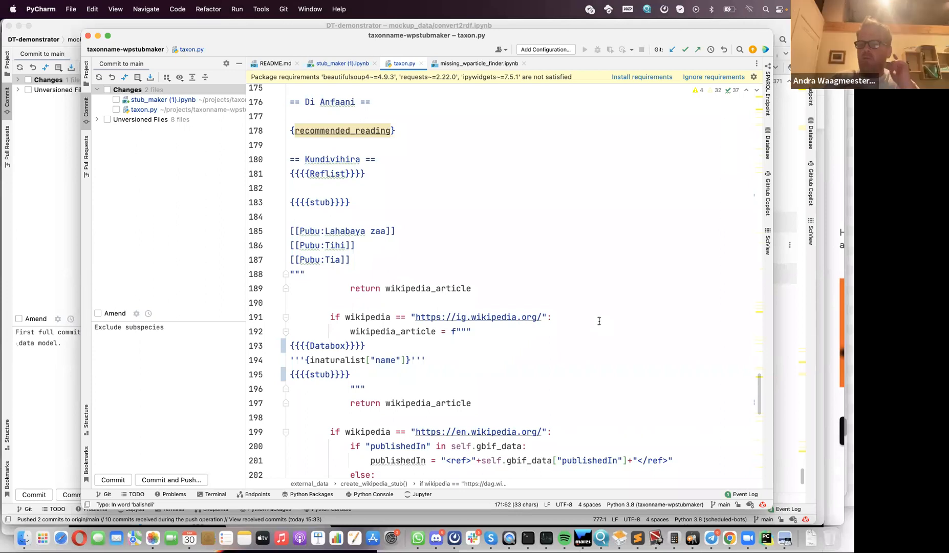
key("super+Tab")
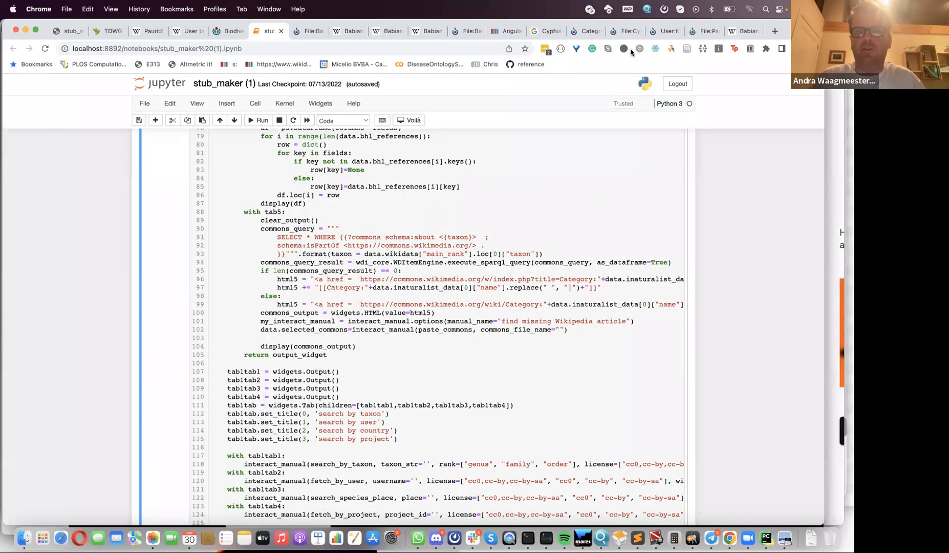
left_click(348, 31)
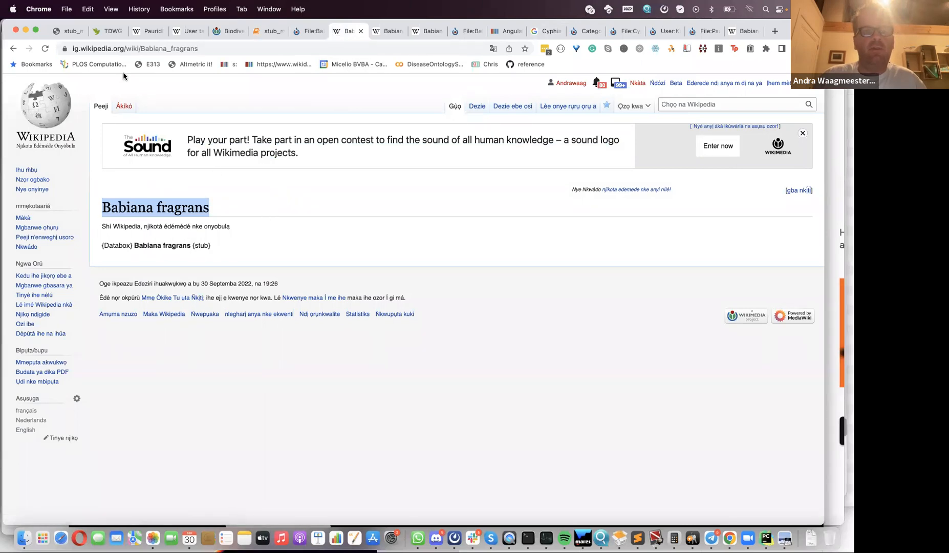
left_click(46, 50)
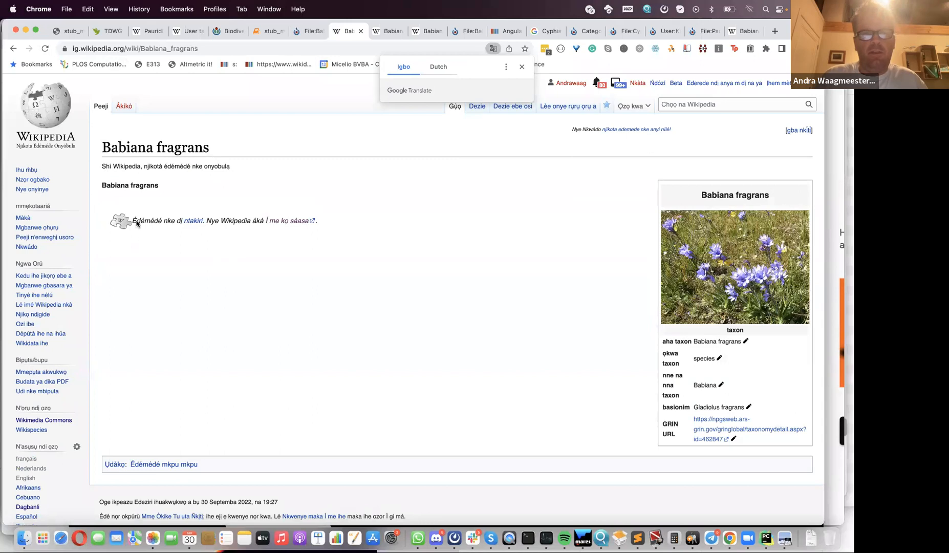
Step: Highlight the stub notice below the article's bold name, magnify it for reading and reduce the page zoom again
left_click_drag(322, 222, 106, 223)
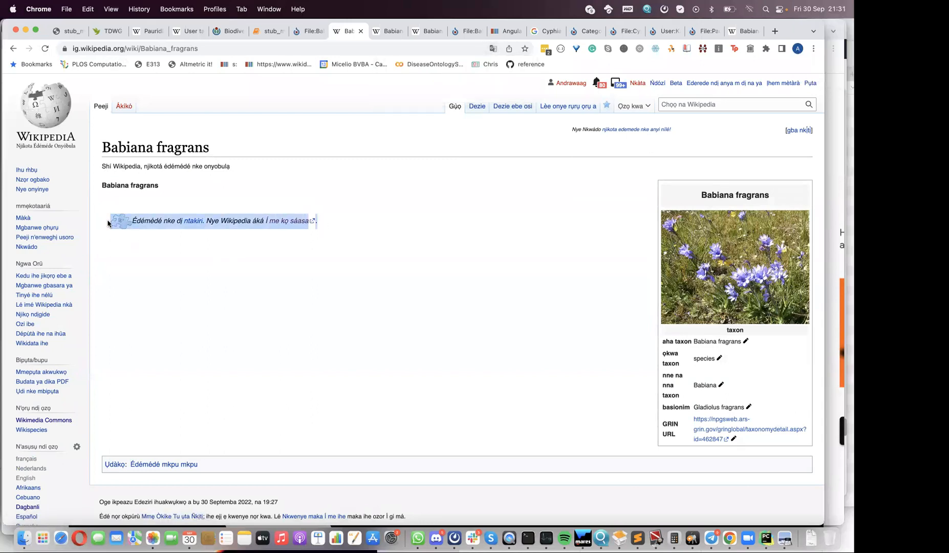
scroll(119, 230, "up", 5)
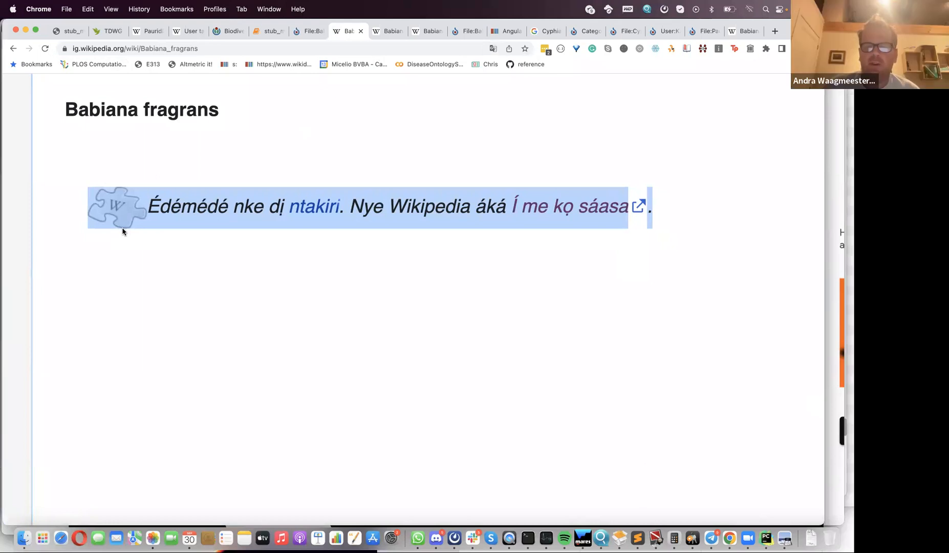
key("super+minus")
key("super+minus")
key("super+minus")
key("super+minus")
key("super+minus")
key("super+minus")
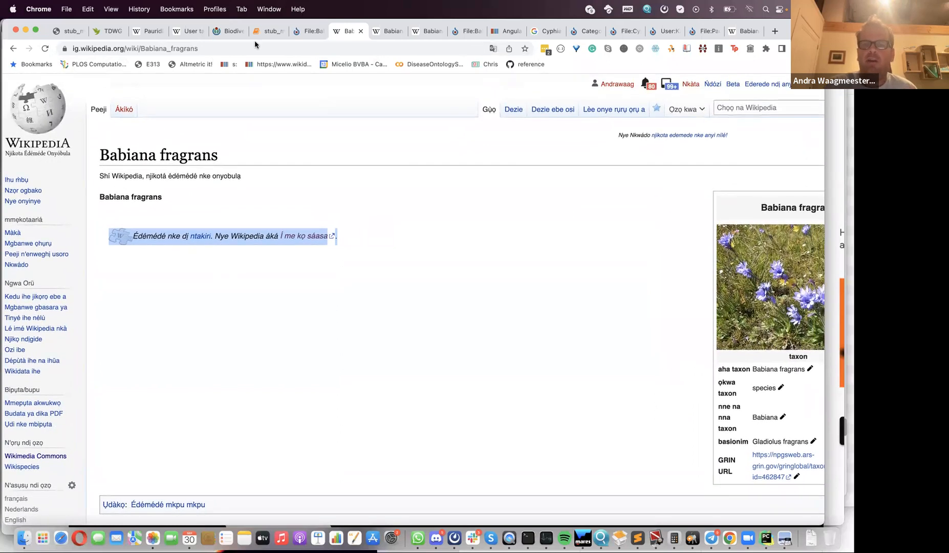
Step: Open the Babiana fragrans article's source for editing and highlight its {{stub}} template
left_click(551, 109)
left_click_drag(146, 198, 105, 210)
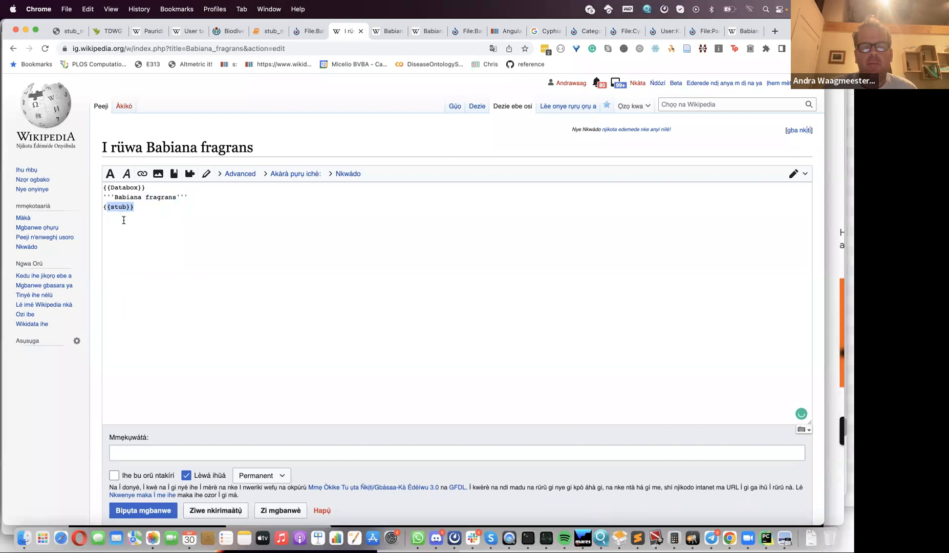
left_click(136, 207)
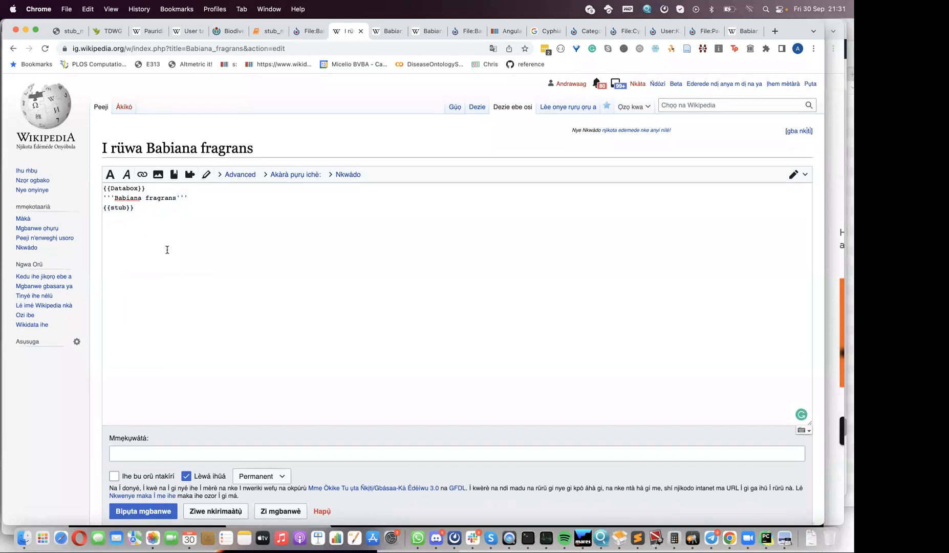
Step: Leave the Babiana fragrans source editor, switch to Telegram and read the newest message in the TDWG abstract chat
left_click(13, 48)
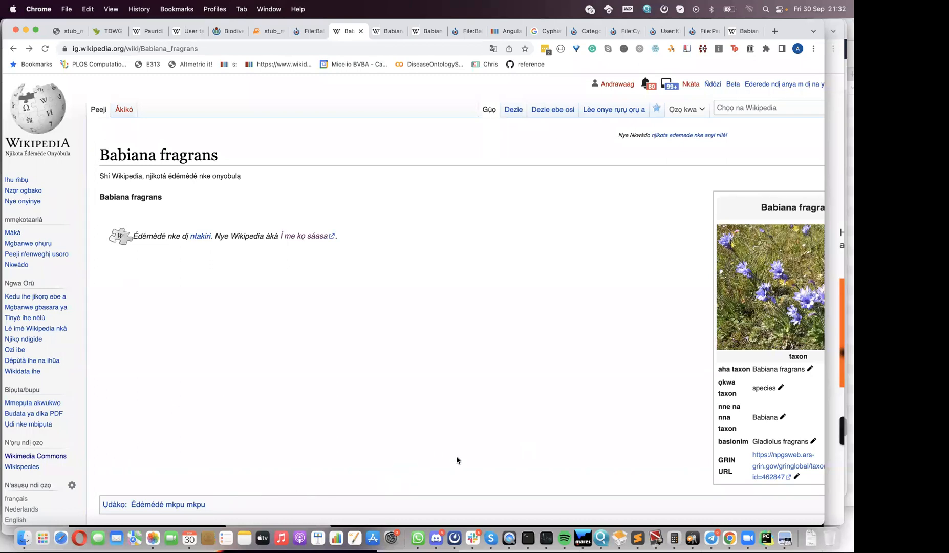
key("super+Tab")
key("super+Tab")
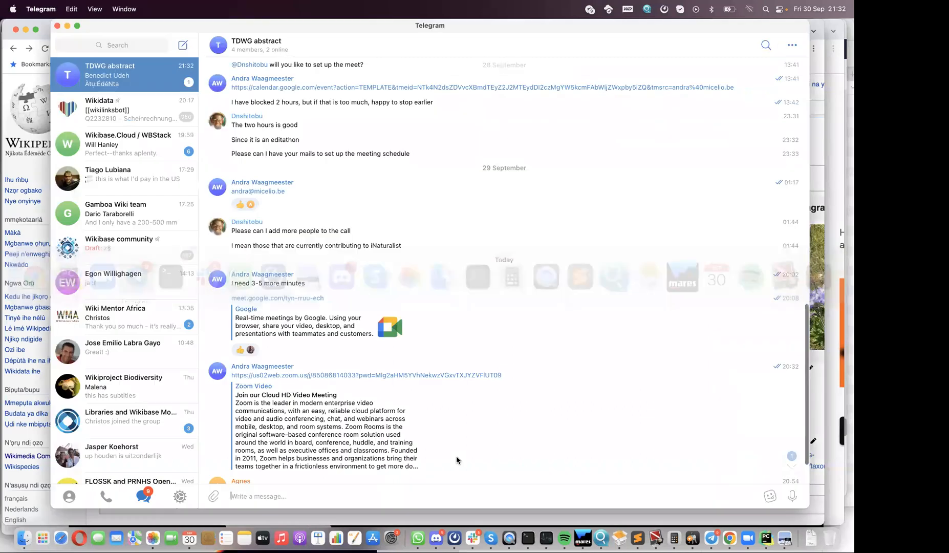
scroll(449, 430, "down", 3)
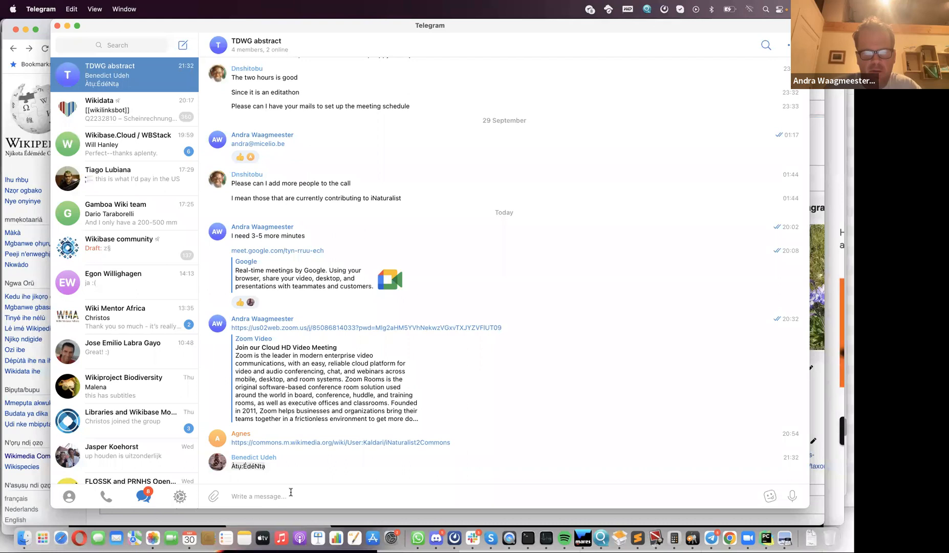
Step: Switch back to Chrome and magnify the category line at the end of the Igbo Babiana fragrans article for reading
key("super+Tab")
key("super+Tab")
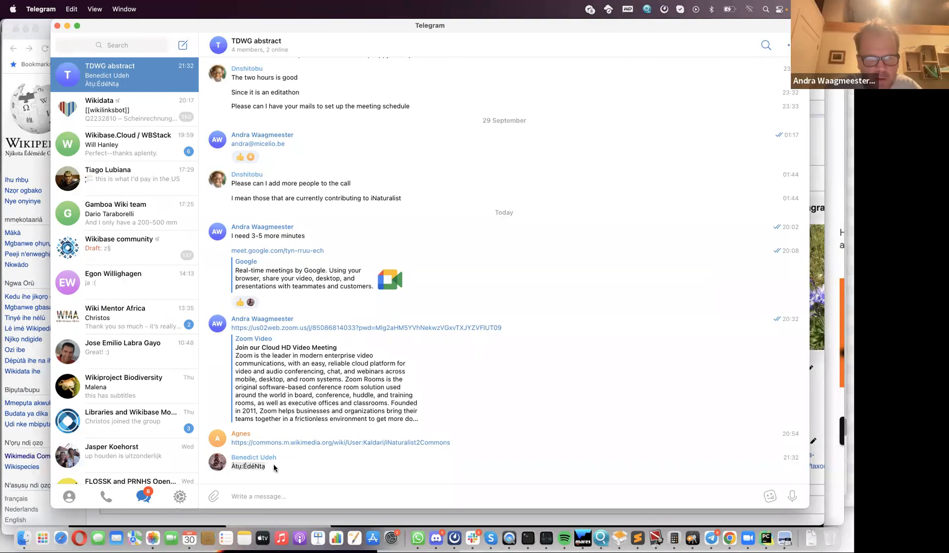
key("super+Tab")
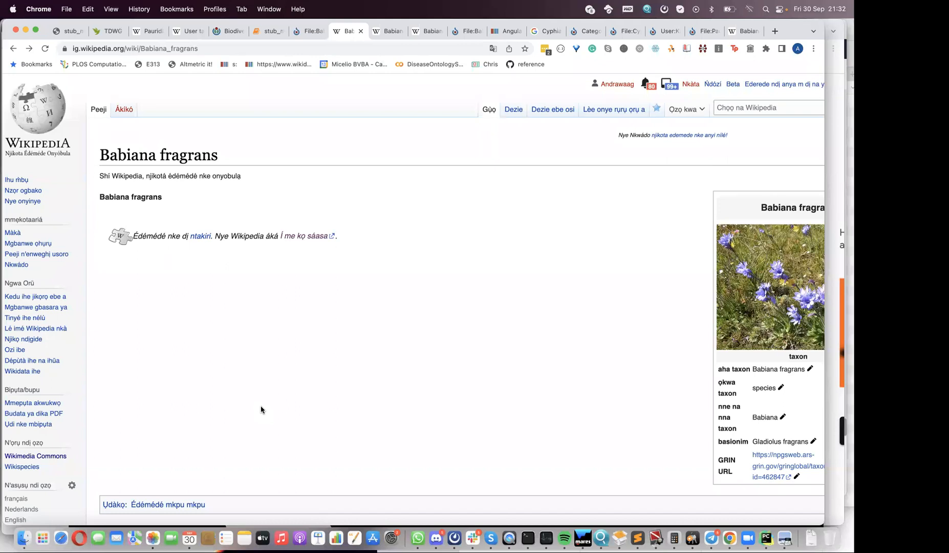
scroll(251, 410, "down", 2)
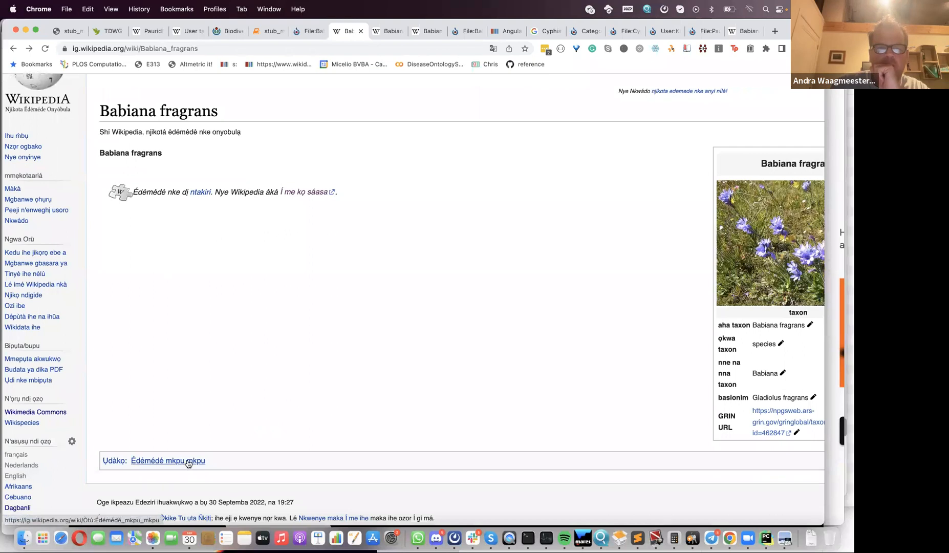
scroll(188, 463, "up", 4)
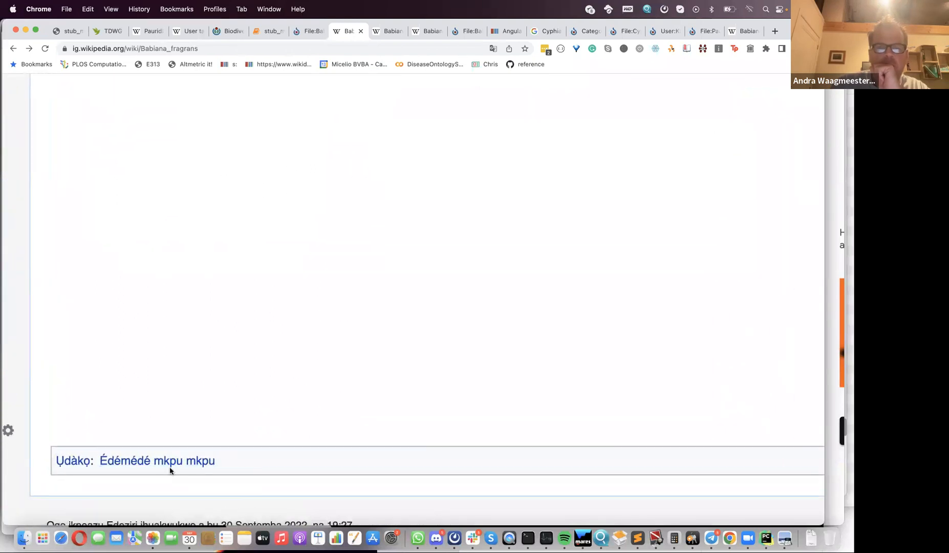
scroll(170, 470, "down", 4)
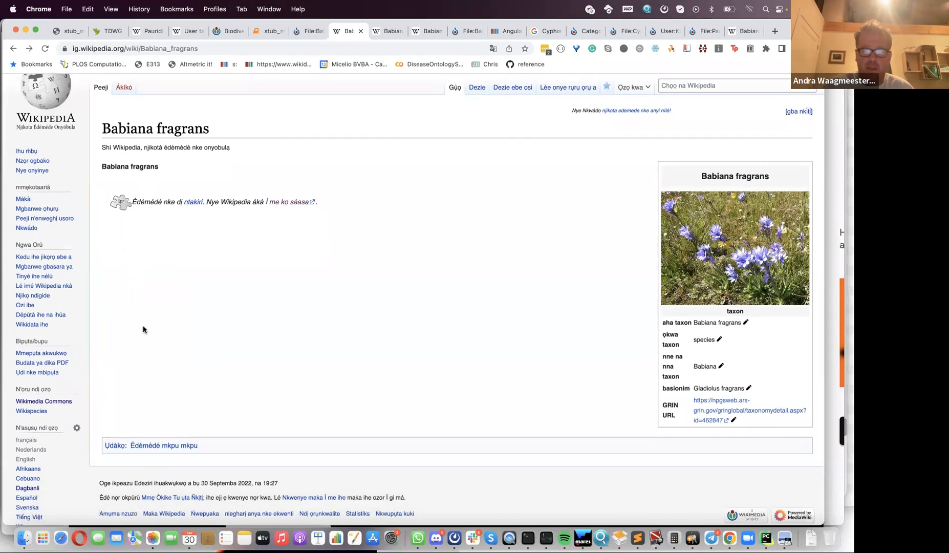
Step: View the Dagbani version of the Babiana fragrans article and return to the Igbo version through the language links
scroll(144, 327, "down", 1)
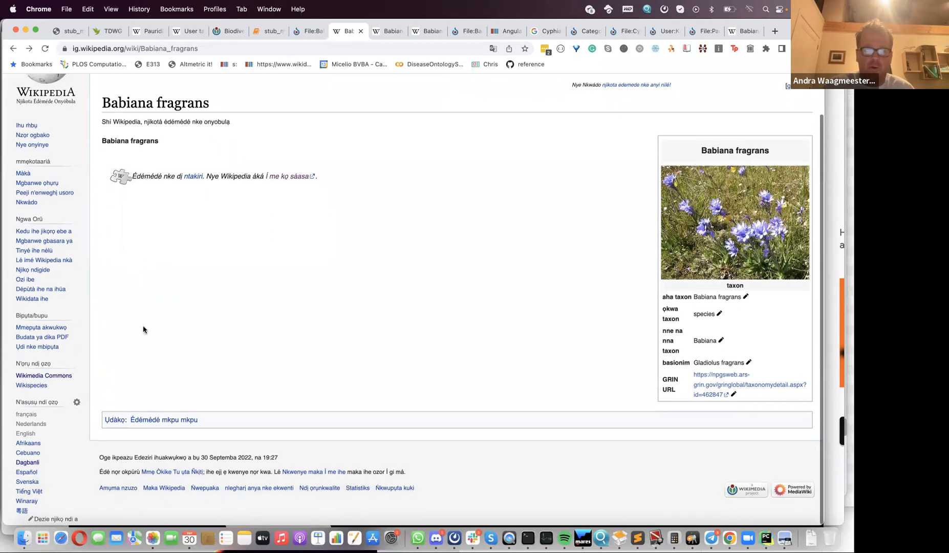
left_click(28, 463)
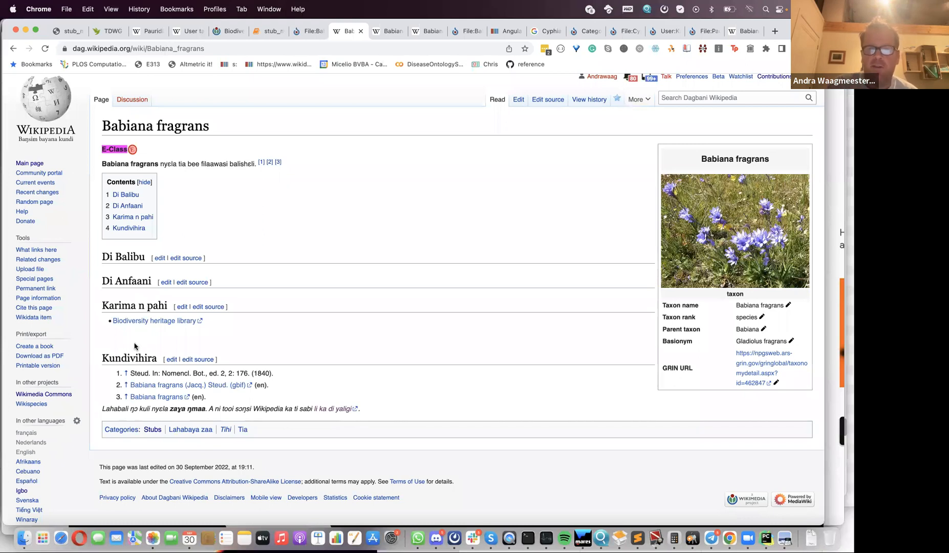
scroll(52, 380, "down", 1)
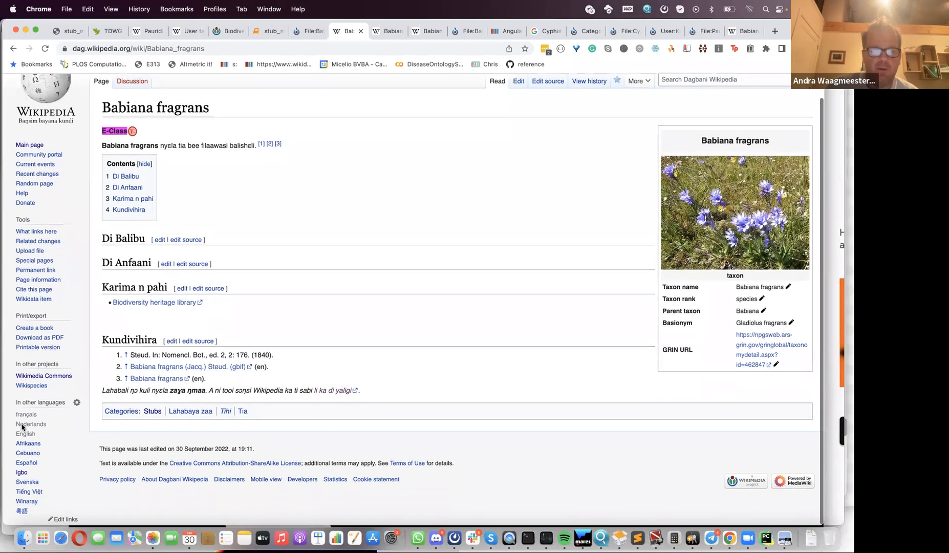
left_click(21, 473)
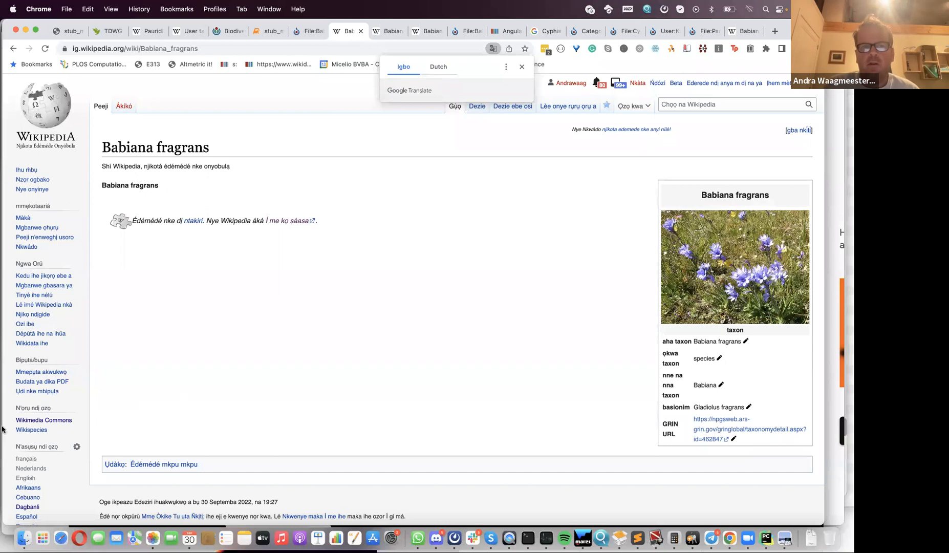
Step: Go back through the browsing history to the English Wikipedia page for Babiana fragrans
left_click(16, 50)
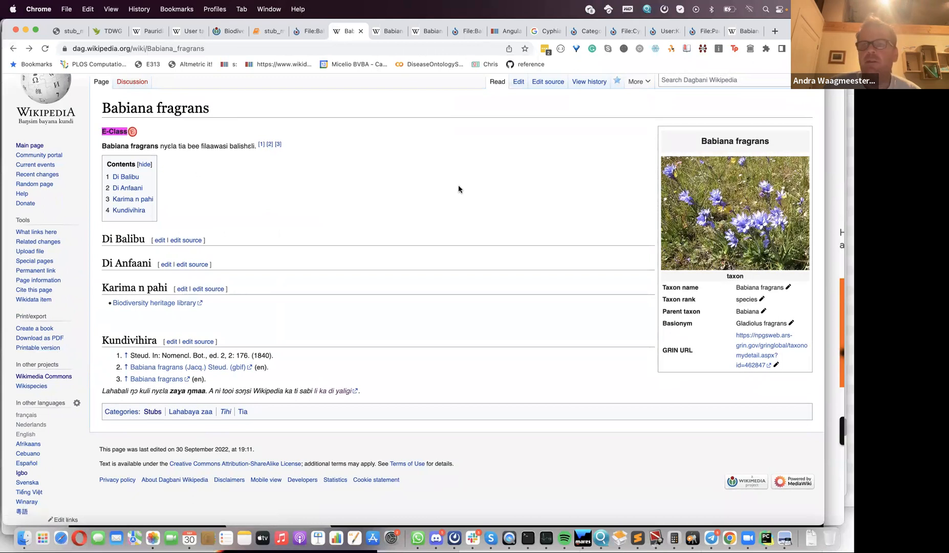
left_click(13, 51)
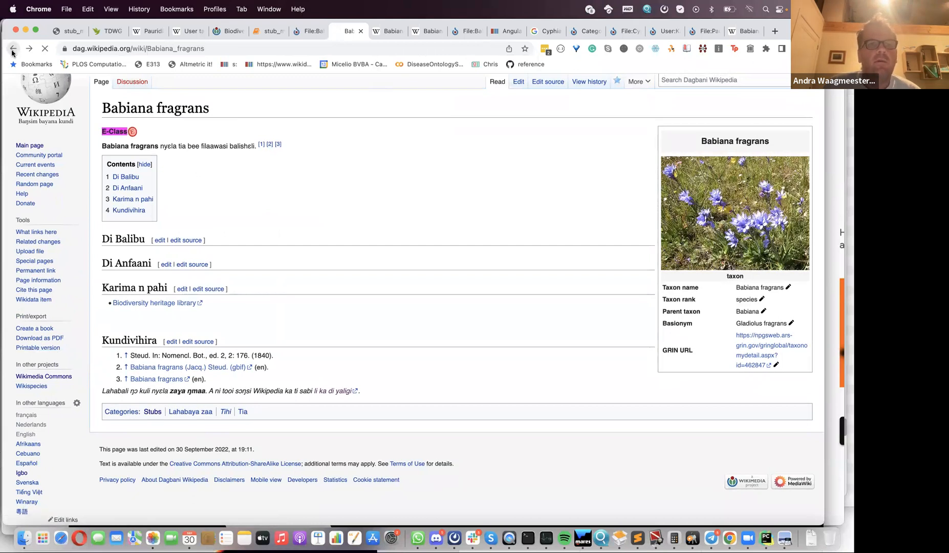
left_click(13, 51)
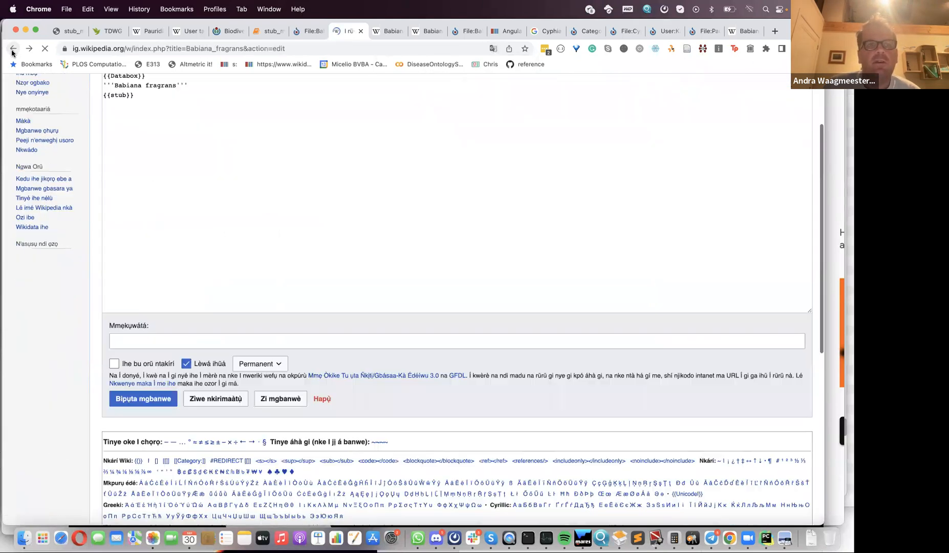
left_click(13, 51)
left_click(12, 52)
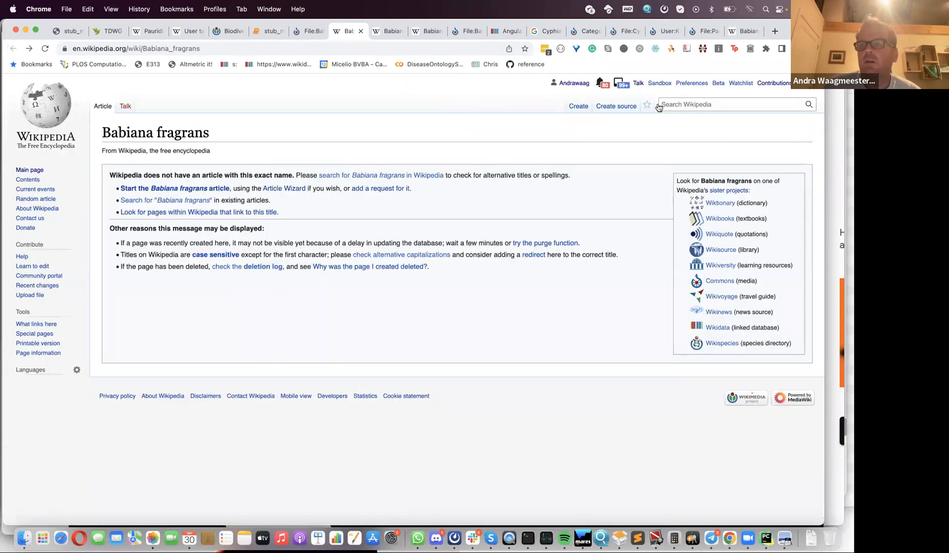
Step: Open the account's contributions list on English Wikipedia and view the Pauridia serrata article from it
mouse_move(783, 83)
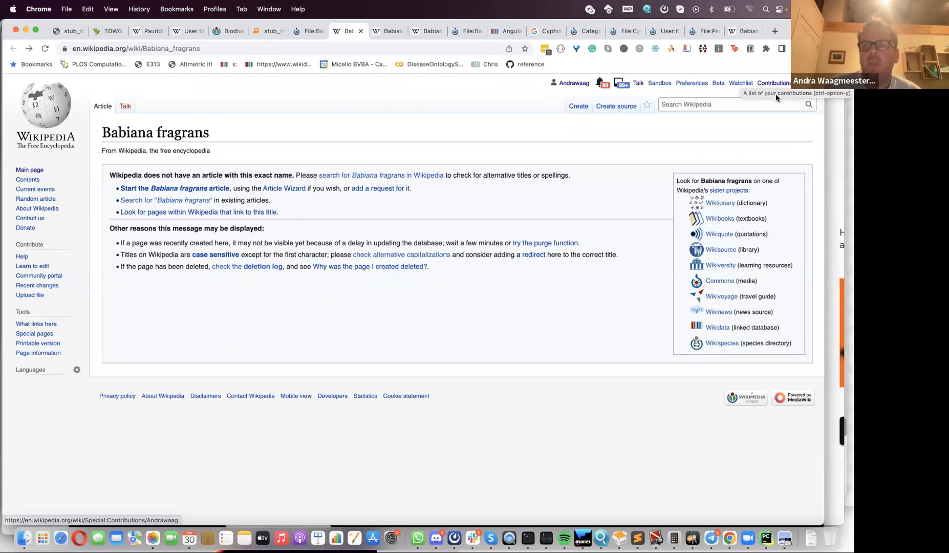
left_click(775, 85)
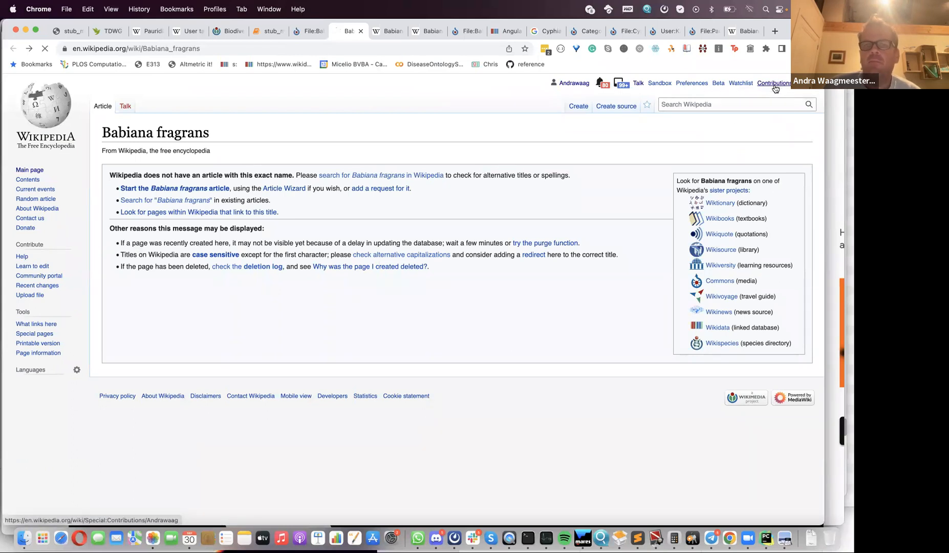
scroll(330, 393, "down", 1)
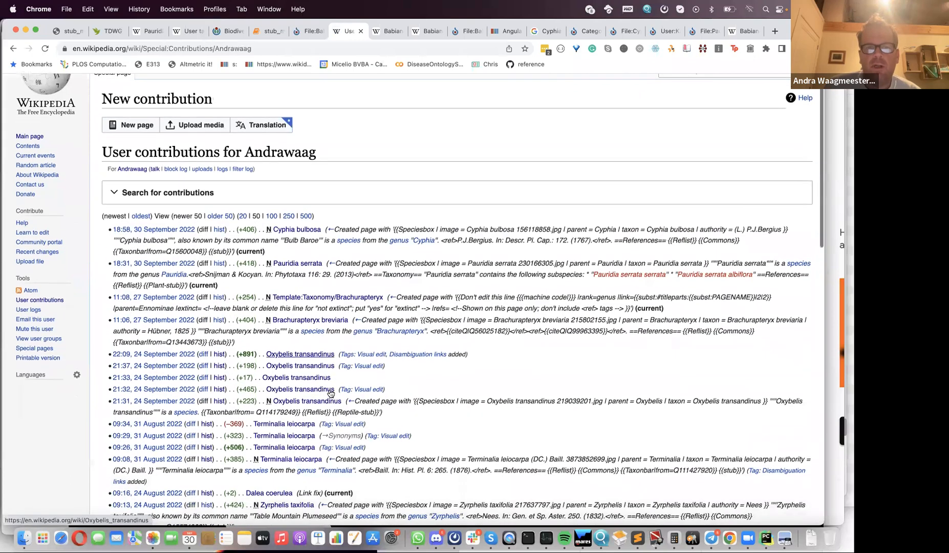
left_click(292, 261)
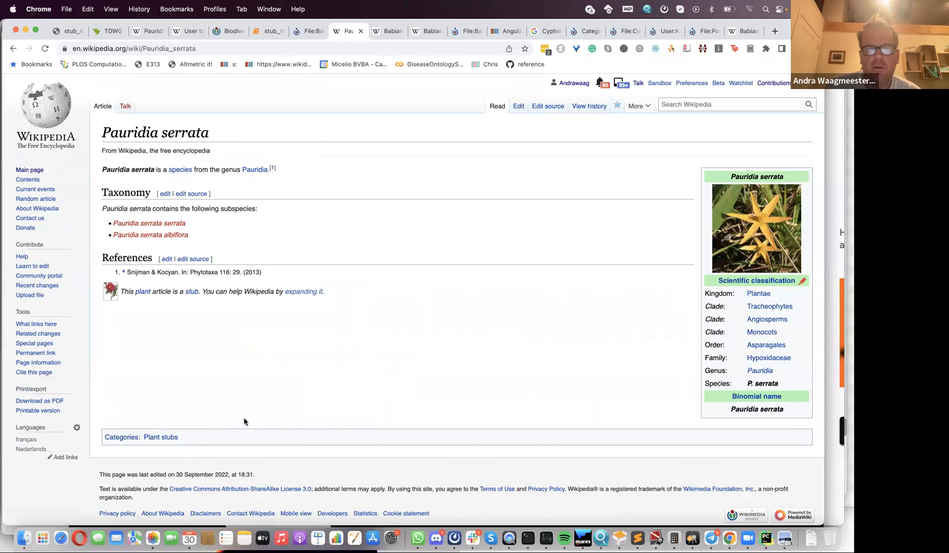
Step: Return to the contributions list and view the Brachurapteryx breviaria article down to its stub notice
left_click(13, 50)
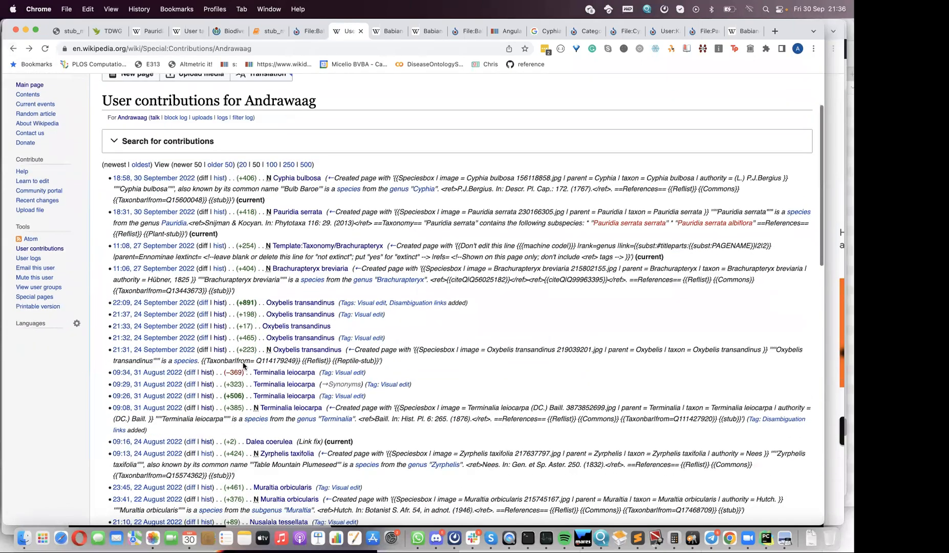
left_click(294, 263)
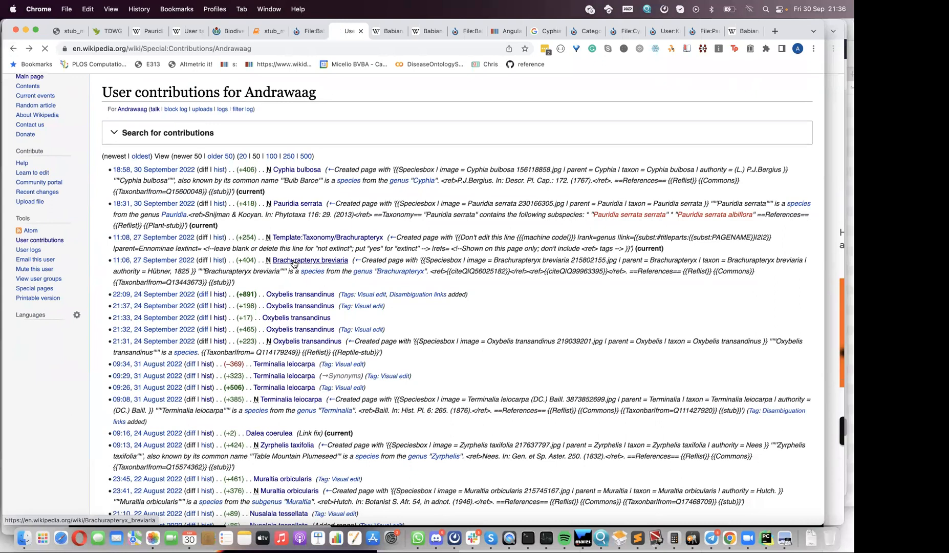
scroll(275, 344, "down", 2)
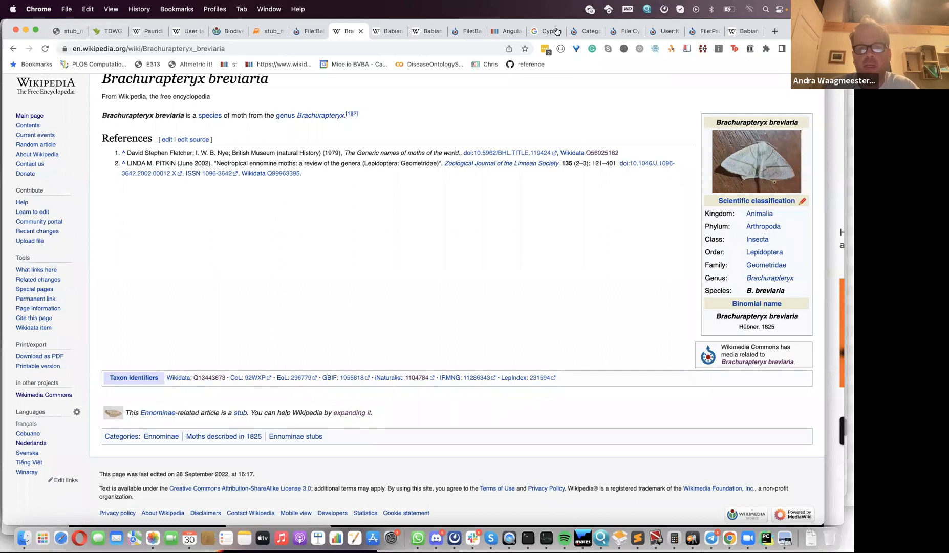
Step: Switch to PyCharm and review the Wikipedia language branches of create_wikipedia_stub in taxon.py, ending at the dag.wikipedia.org condition
key("super+Tab")
key("super+Tab")
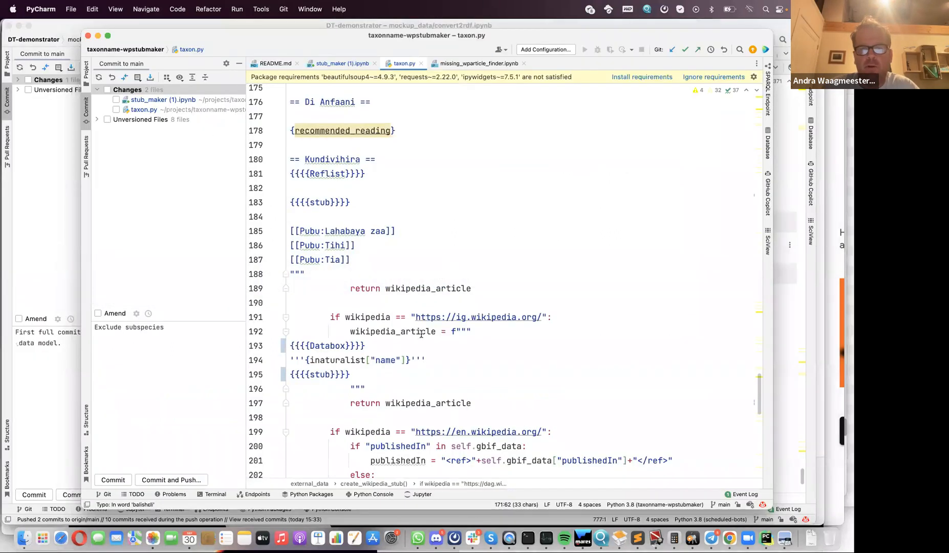
scroll(421, 334, "down", 2)
scroll(422, 334, "down", 3)
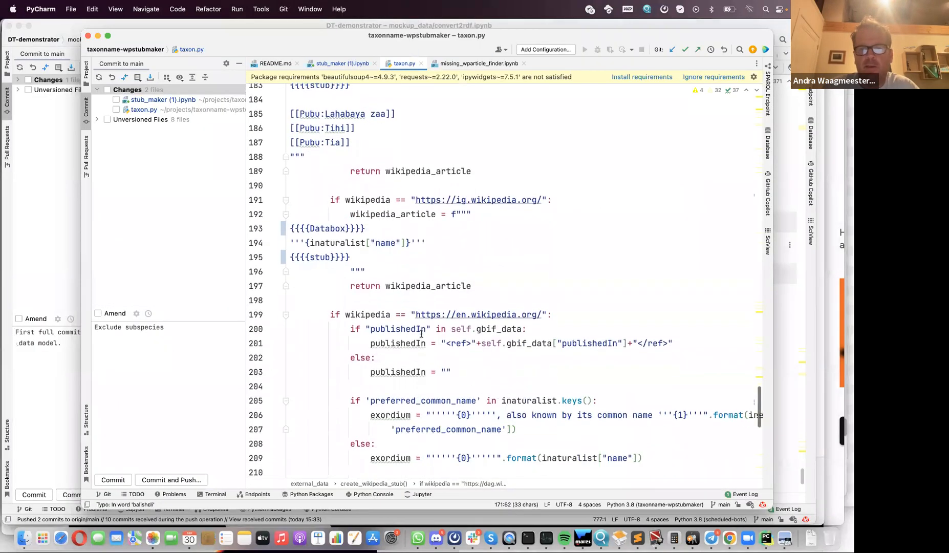
scroll(421, 333, "up", 3)
scroll(421, 333, "down", 5)
scroll(421, 334, "up", 15)
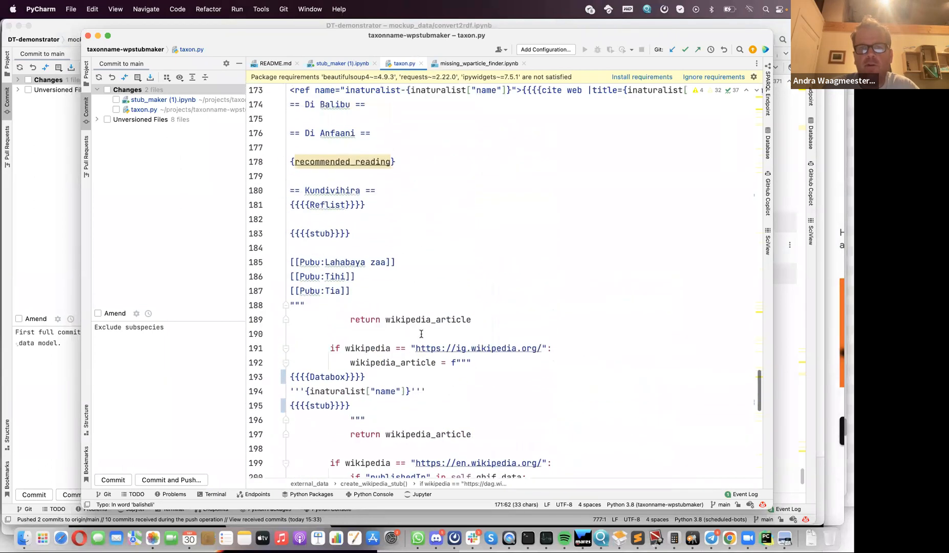
scroll(421, 334, "up", 13)
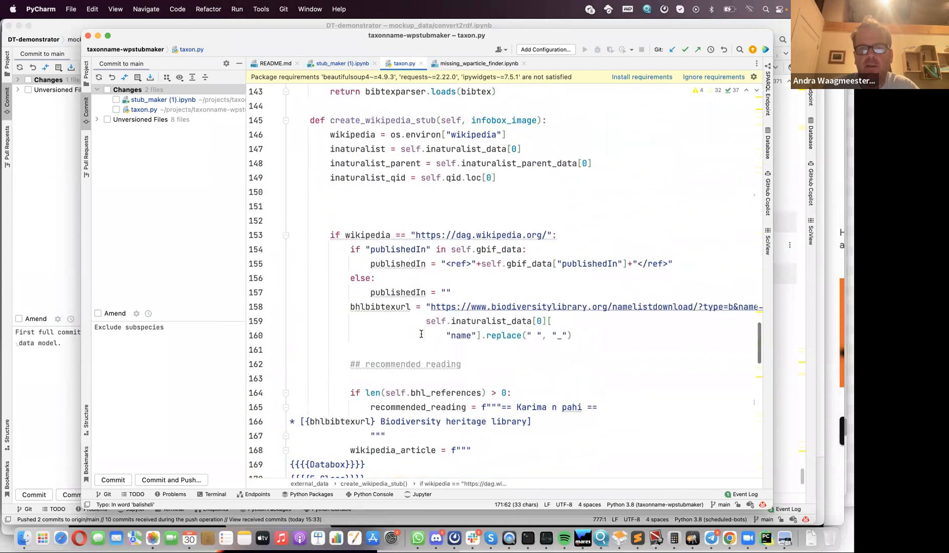
scroll(421, 333, "up", 1)
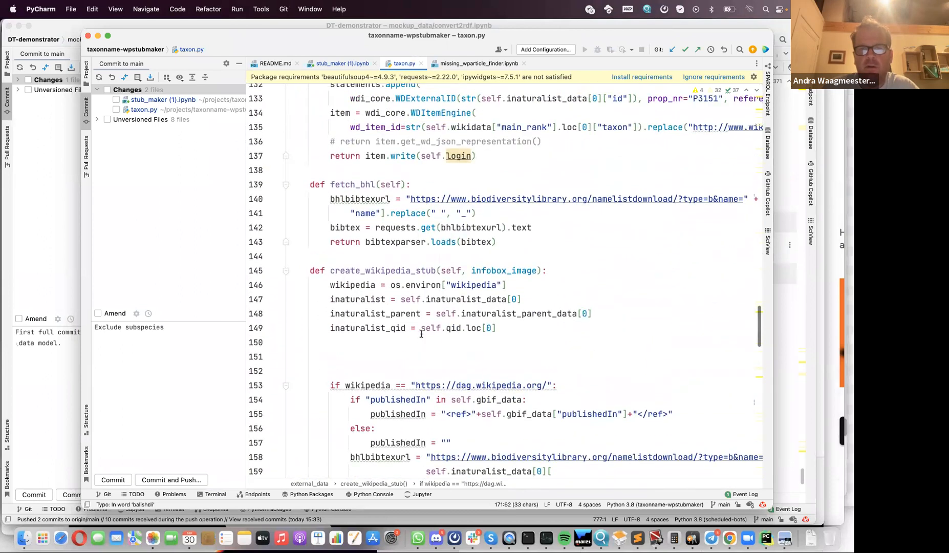
scroll(421, 334, "down", 3)
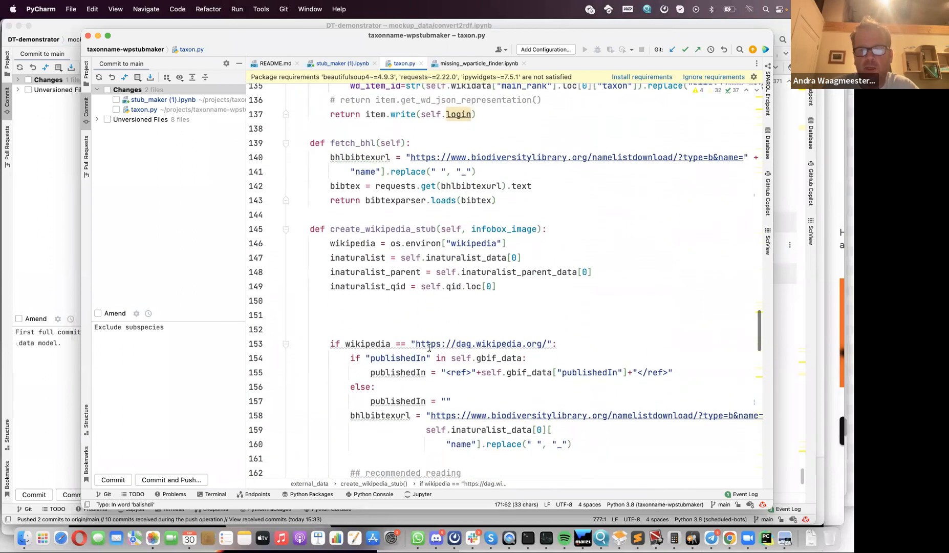
scroll(466, 383, "down", 2)
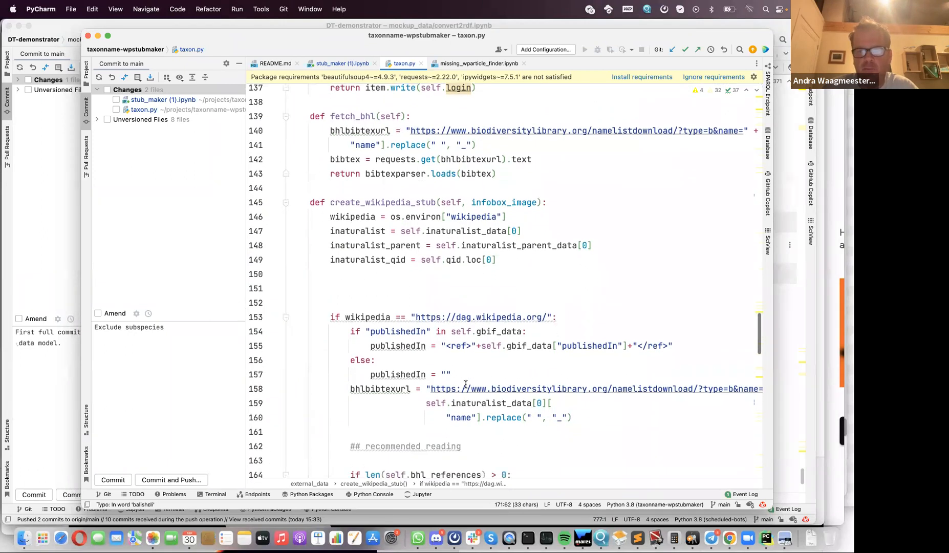
scroll(466, 384, "down", 1)
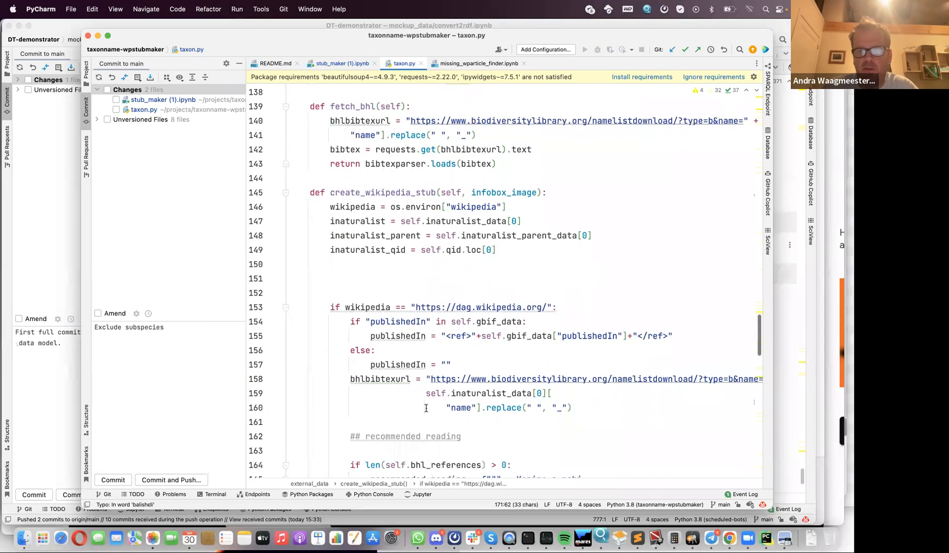
Step: Start a nested condition if inaturalist['order'] == "fish": directly below the dag.wikipedia.org condition in create_wikipedia_stub
left_click(564, 309)
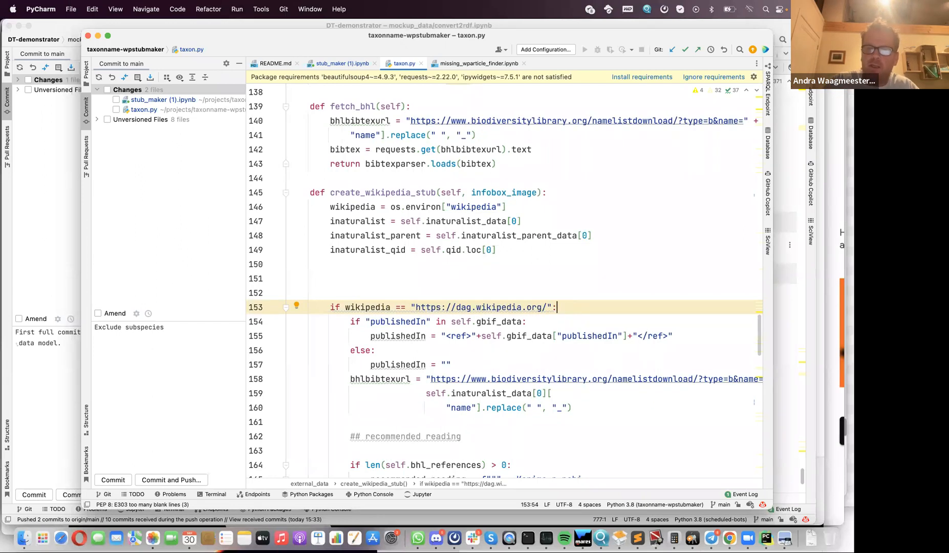
key("Return")
type("if")
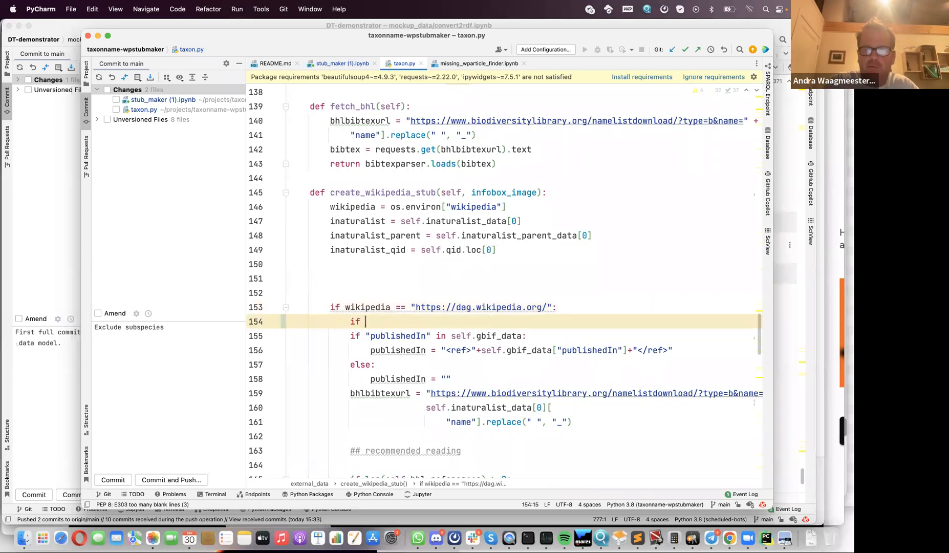
type("inatur")
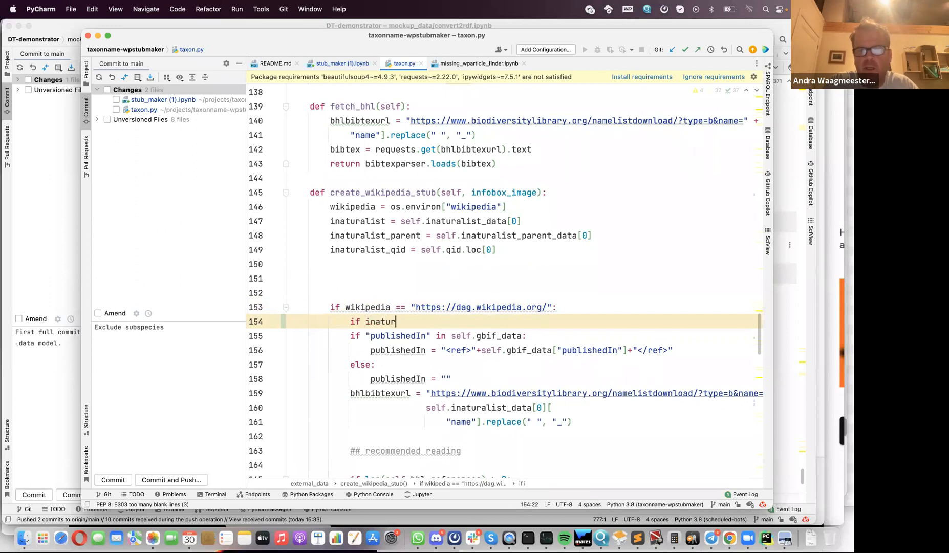
type("alist['order'] ")
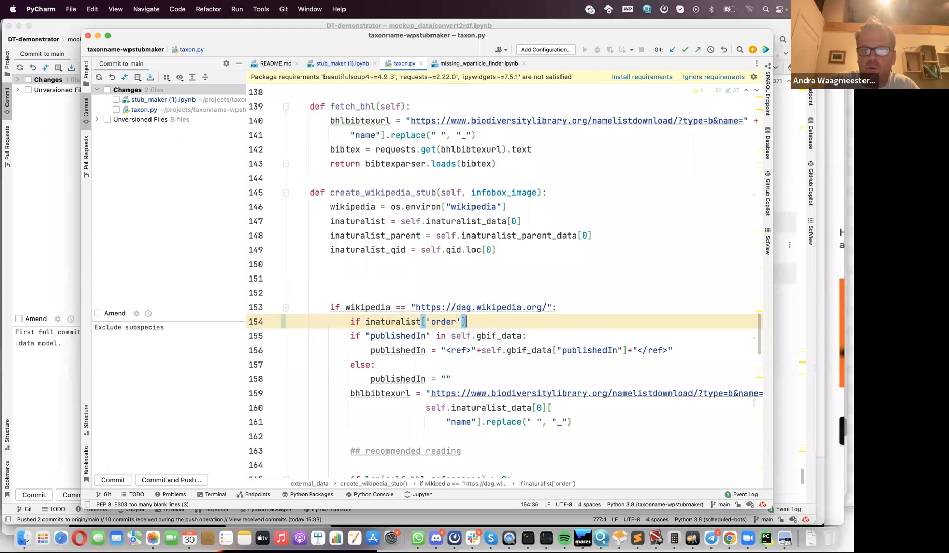
type("== \"fish\"")
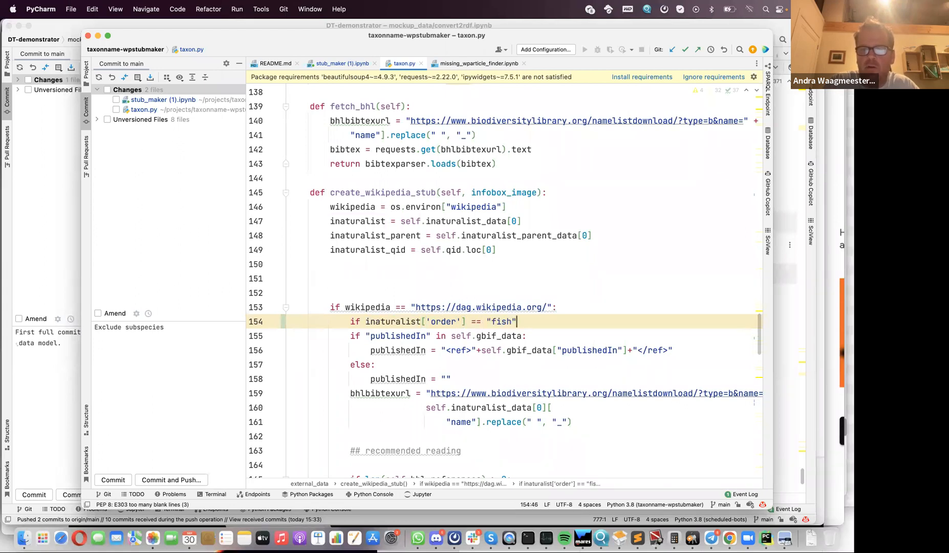
type(":")
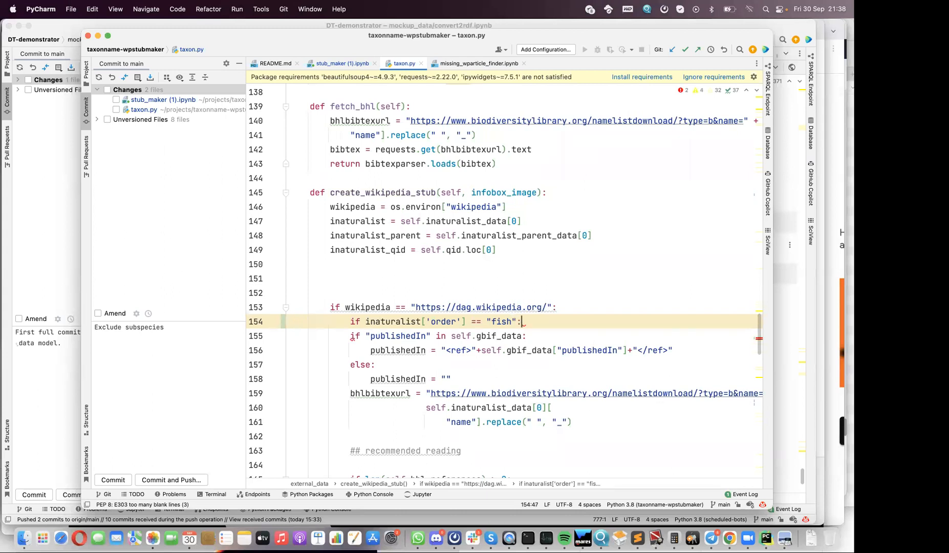
key("ctrl+space")
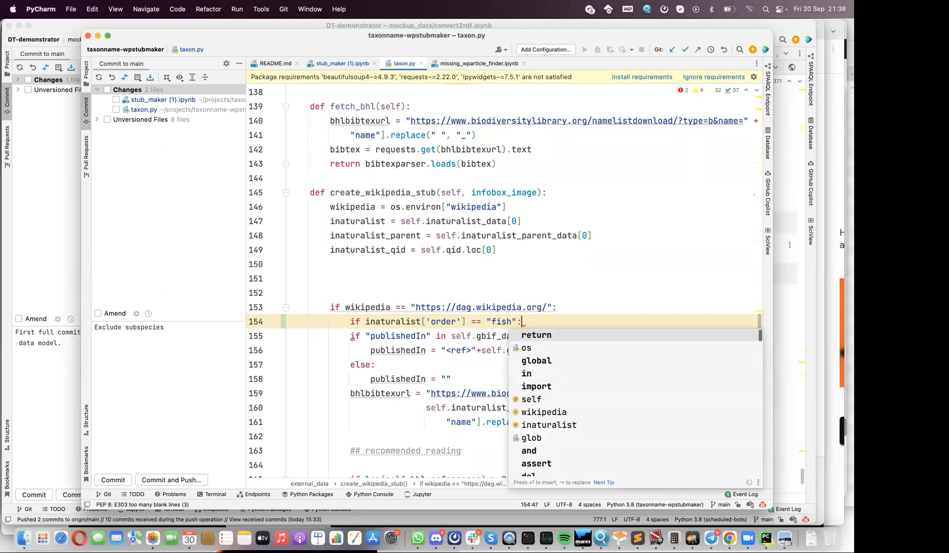
Step: Delete the drafted fish order condition below the dag.wikipedia.org condition, keeping its line blank
key("BackSpace")
key("BackSpace")
key("BackSpace")
key("BackSpace")
key("BackSpace")
key("BackSpace")
key("BackSpace")
key("BackSpace")
key("BackSpace")
key("BackSpace")
key("BackSpace")
key("BackSpace")
key("BackSpace")
key("BackSpace")
key("BackSpace")
key("BackSpace")
key("BackSpace")
key("BackSpace")
key("BackSpace")
key("BackSpace")
key("BackSpace")
key("BackSpace")
key("BackSpace")
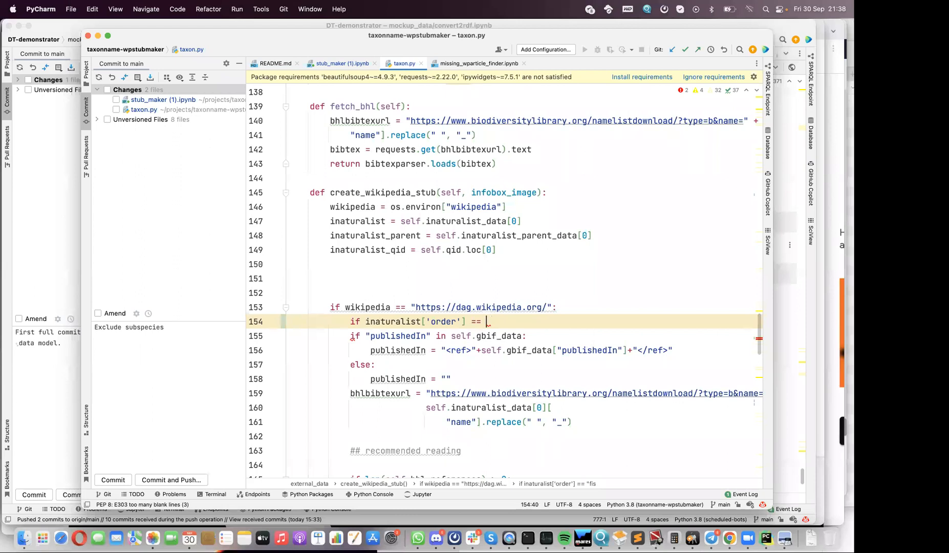
key("BackSpace")
key("BackSpace")
key("BackSpace")
key("BackSpace")
key("BackSpace")
key("BackSpace")
key("BackSpace")
key("BackSpace")
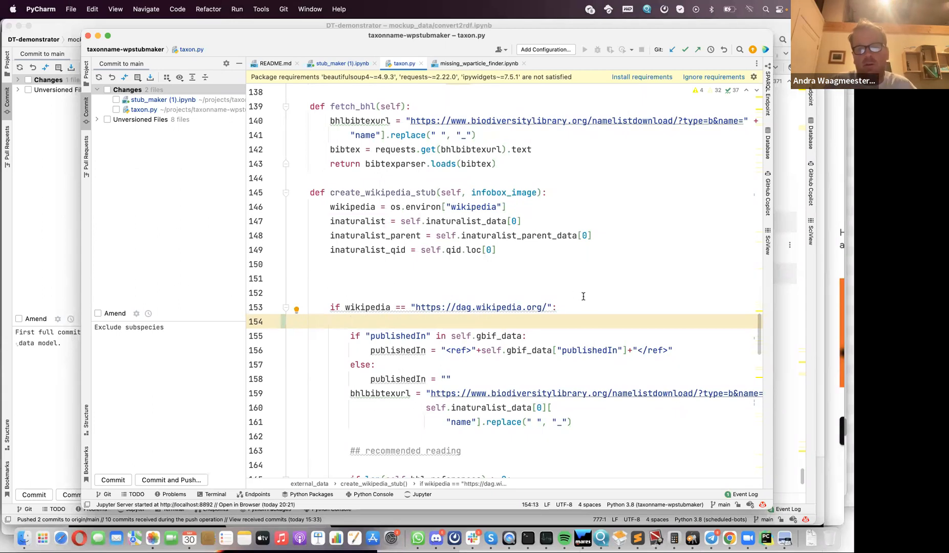
Step: Examine the Dagbani article template in taxon.py, highlighting the introductory sentence "nyɛla tia bee filaawasi balishɛli."
scroll(586, 317, "down", 5)
scroll(416, 325, "down", 2)
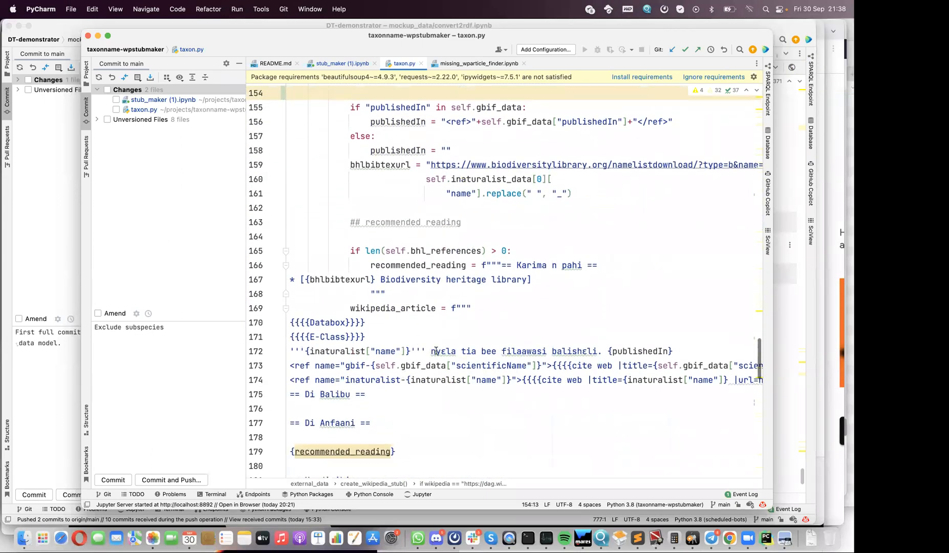
left_click_drag(428, 351, 291, 409)
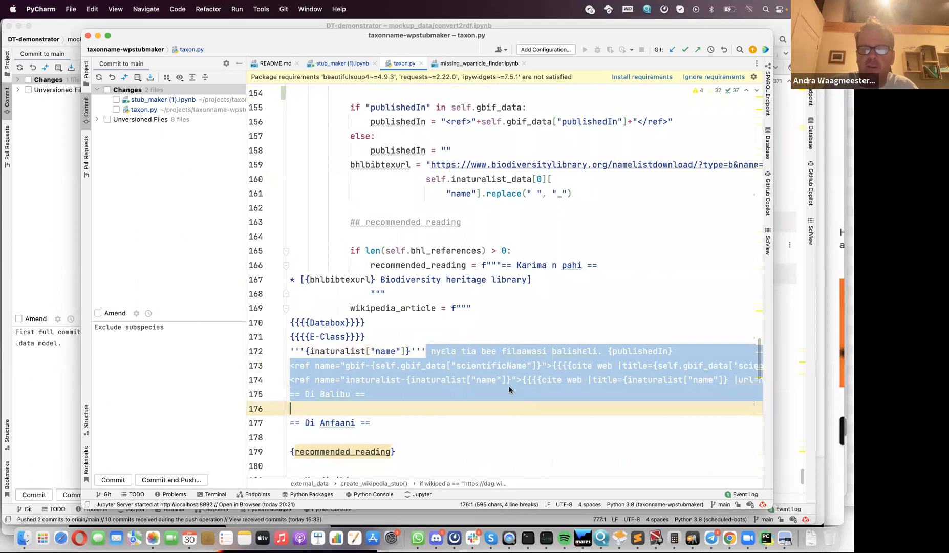
left_click_drag(447, 356, 465, 401)
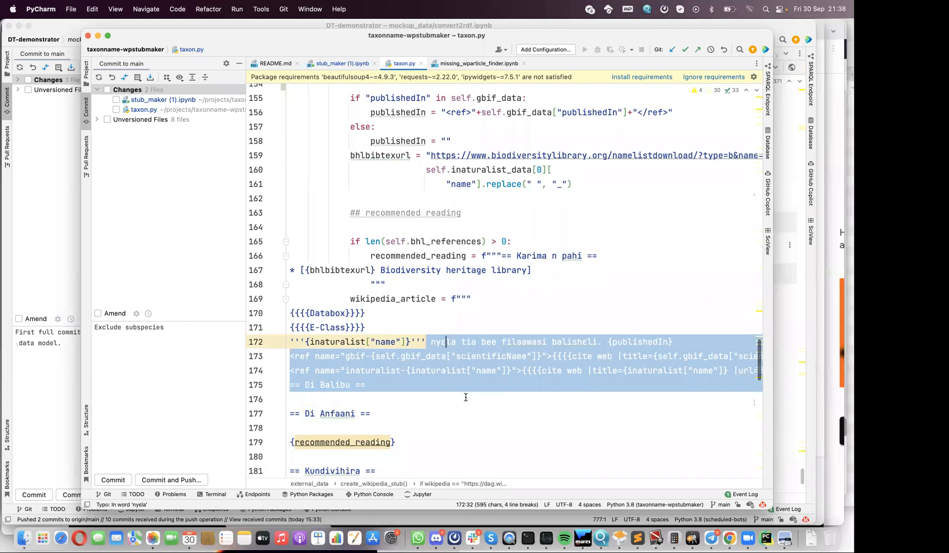
scroll(453, 361, "up", 2)
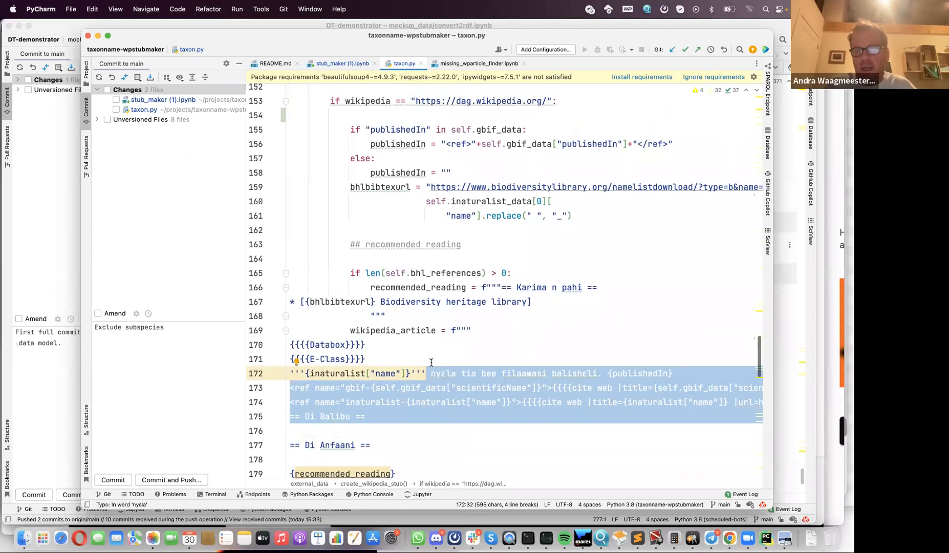
left_click(478, 376)
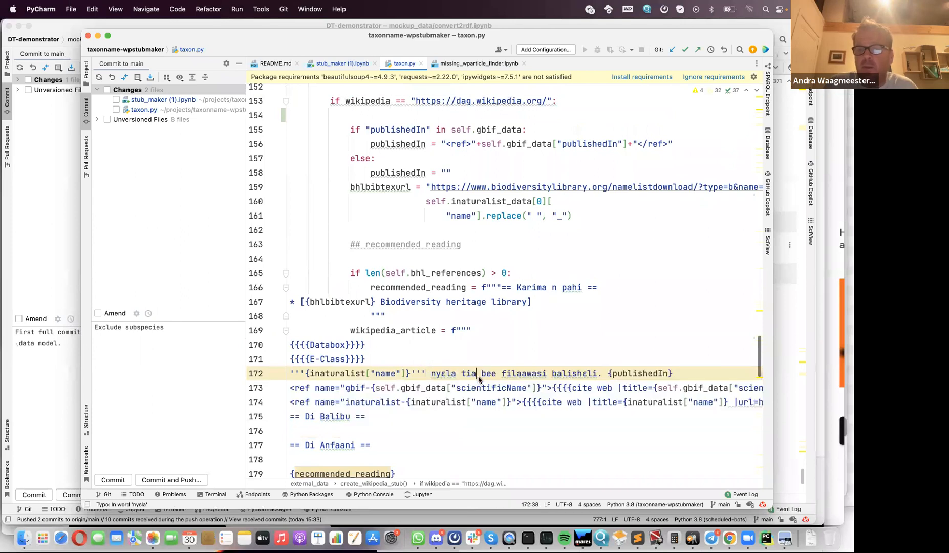
left_click(601, 376)
left_click_drag(602, 374, 421, 372)
scroll(423, 210, "down", 4)
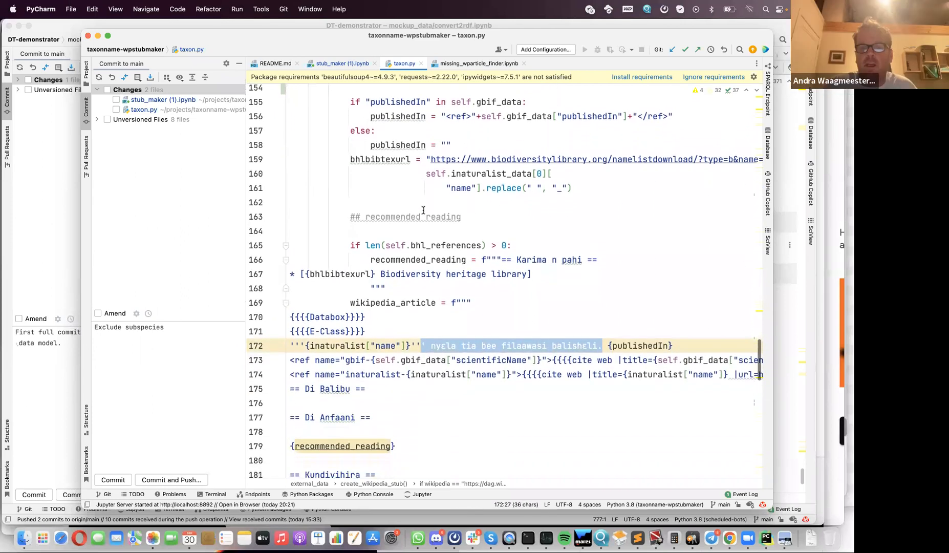
scroll(424, 210, "up", 2)
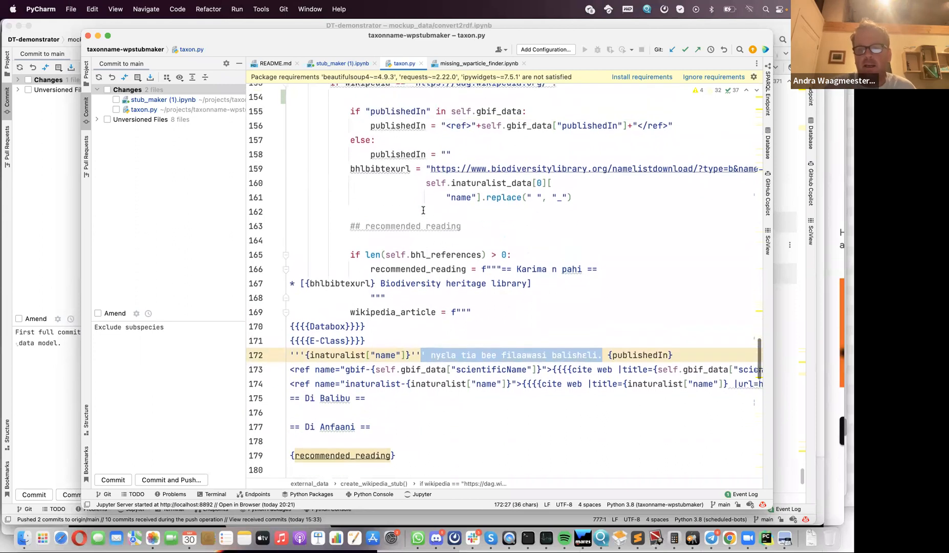
scroll(423, 211, "down", 3)
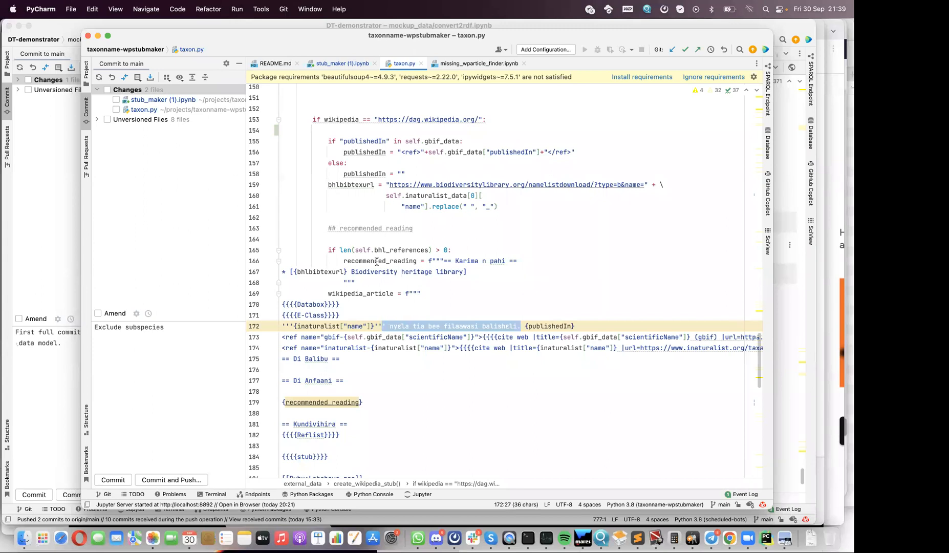
Step: Add the comment "## TODO introduce different stubs based on order in iNaturalist e.g. different for fish, plants, insects, ets" under the dag.wikipedia.org condition
scroll(360, 323, "up", 10)
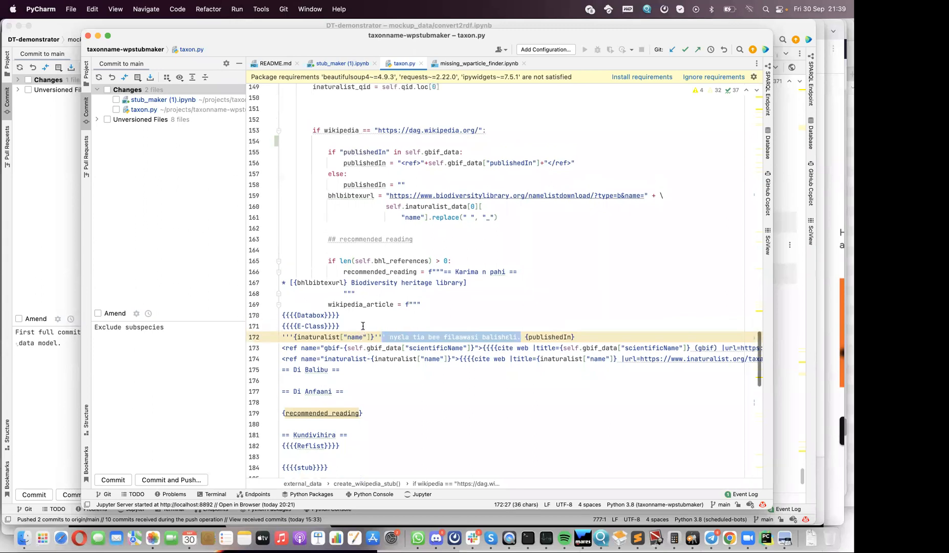
scroll(363, 326, "up", 3)
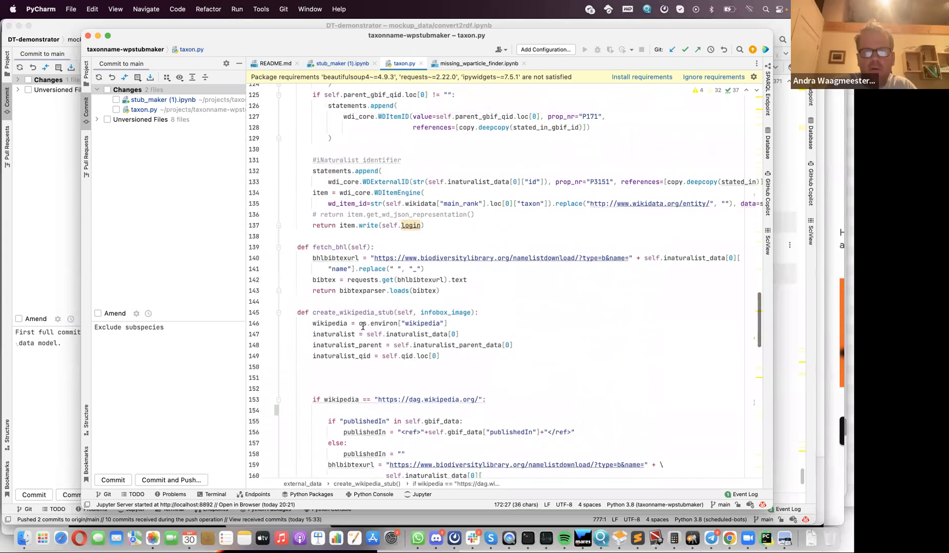
scroll(363, 326, "down", 5)
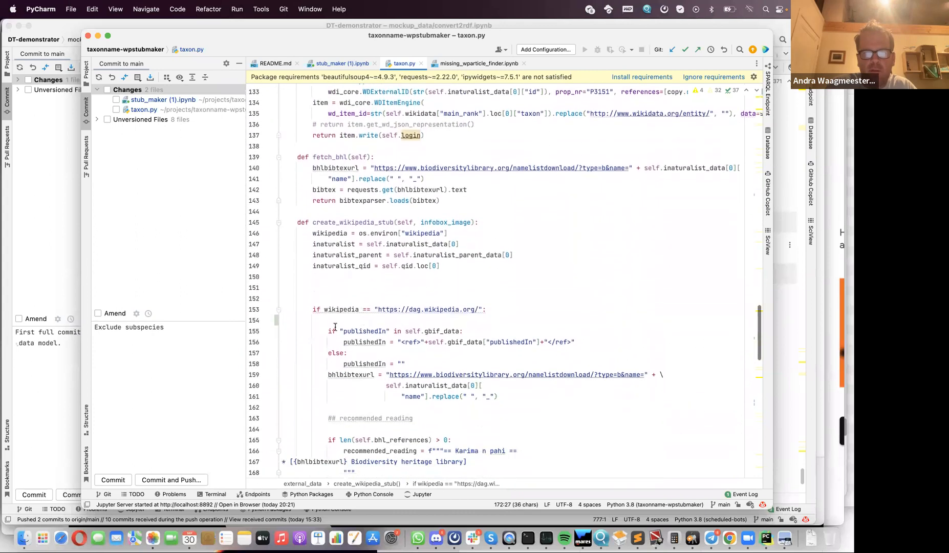
left_click(333, 320)
type("## TODO")
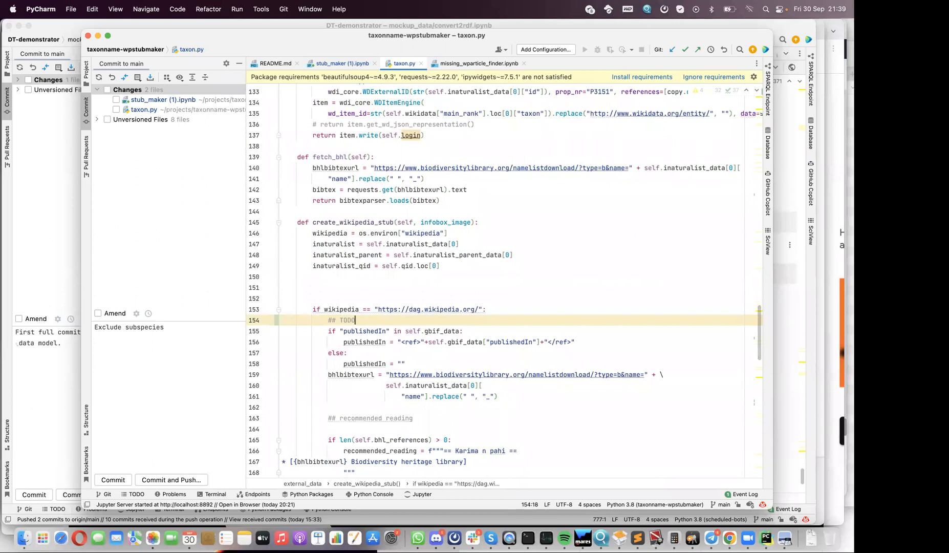
type(" introduce different ")
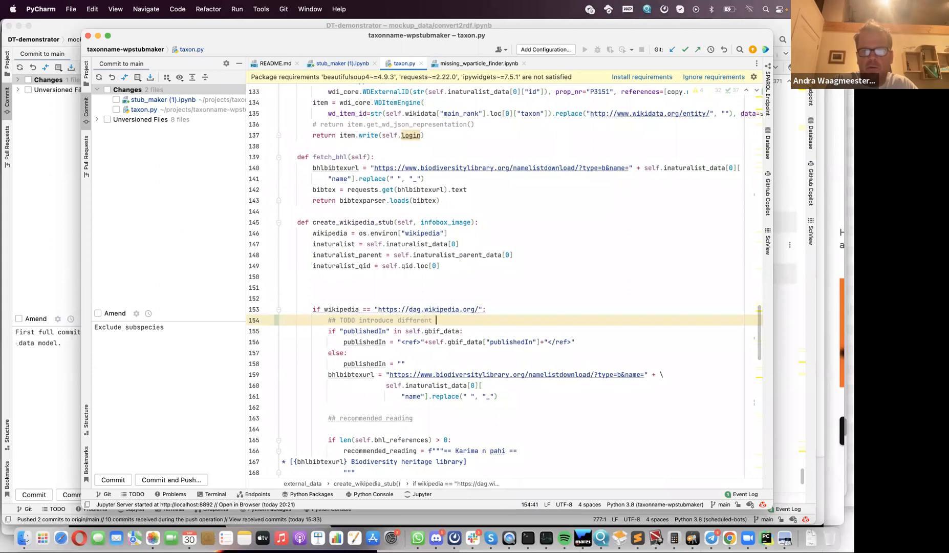
type("stubs based on")
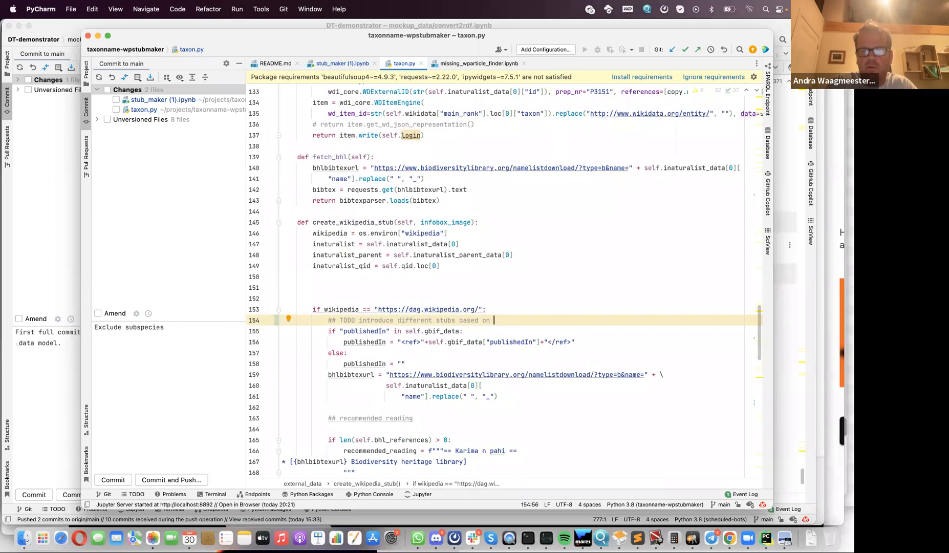
type(" order in iNa")
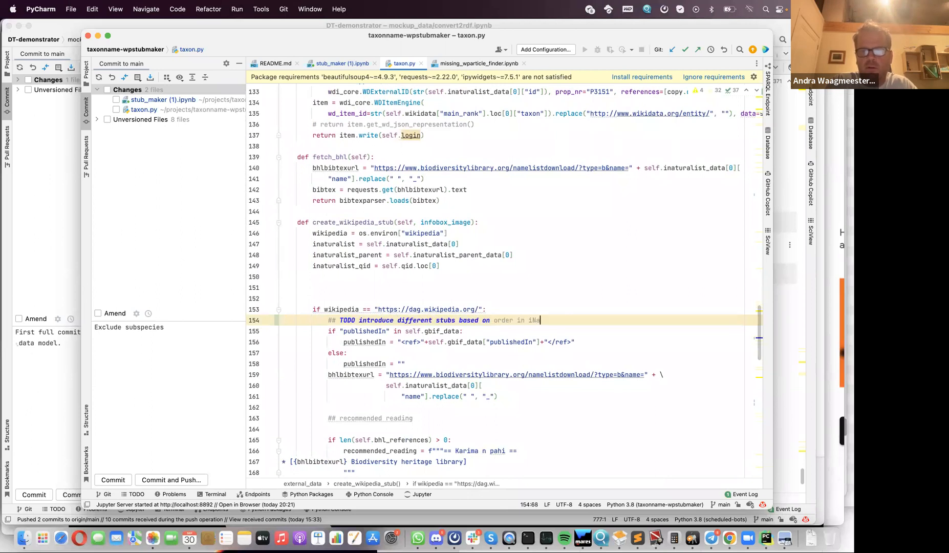
type("turalist e.g. different")
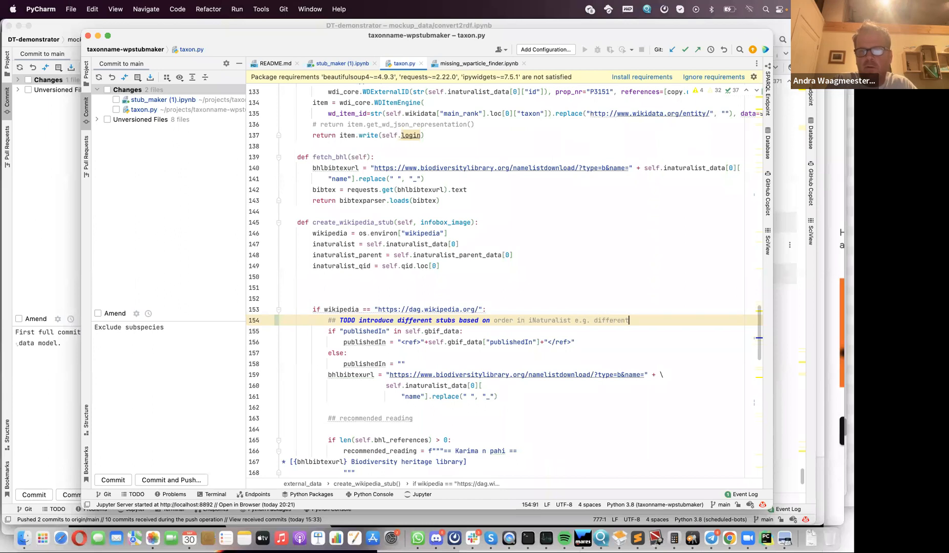
type(" for fish, plants, insects, ets")
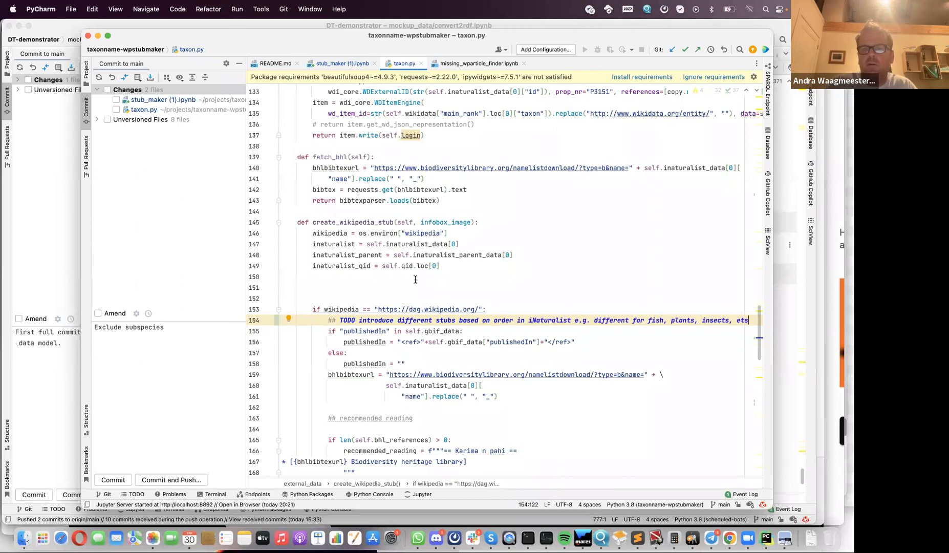
Step: Prepare a commit of stub_maker (1).ipynb and taxon.py with the message "added TODO"
left_click(684, 50)
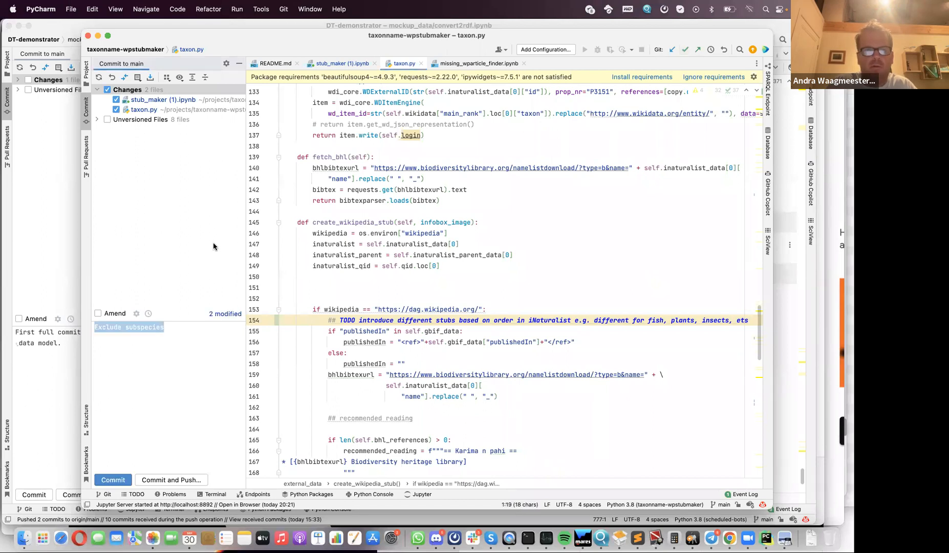
left_click(148, 330)
triple_click(148, 331)
type("a")
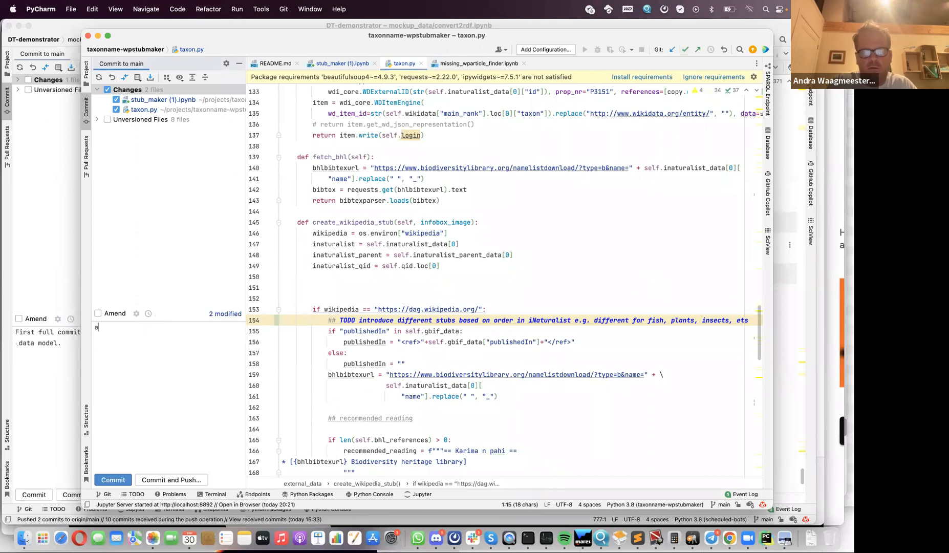
type("dded TOD")
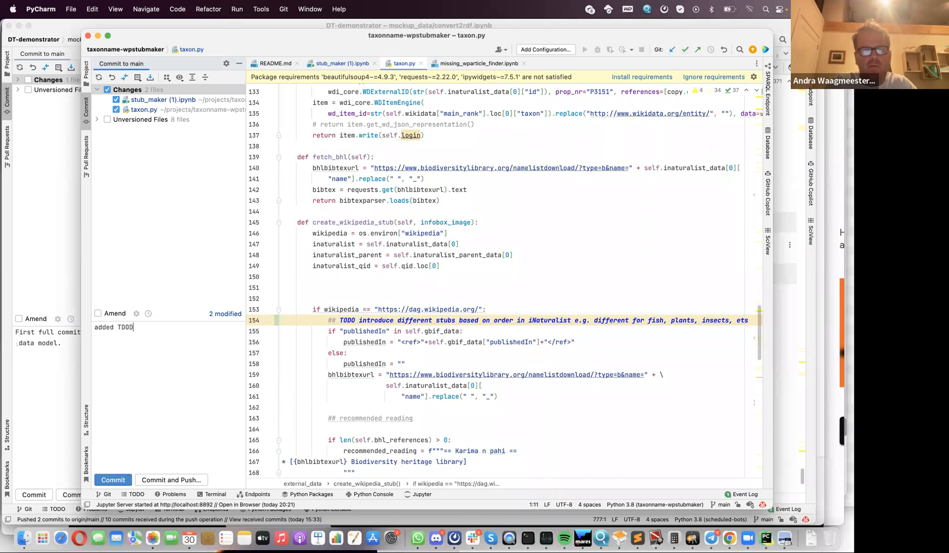
type("O")
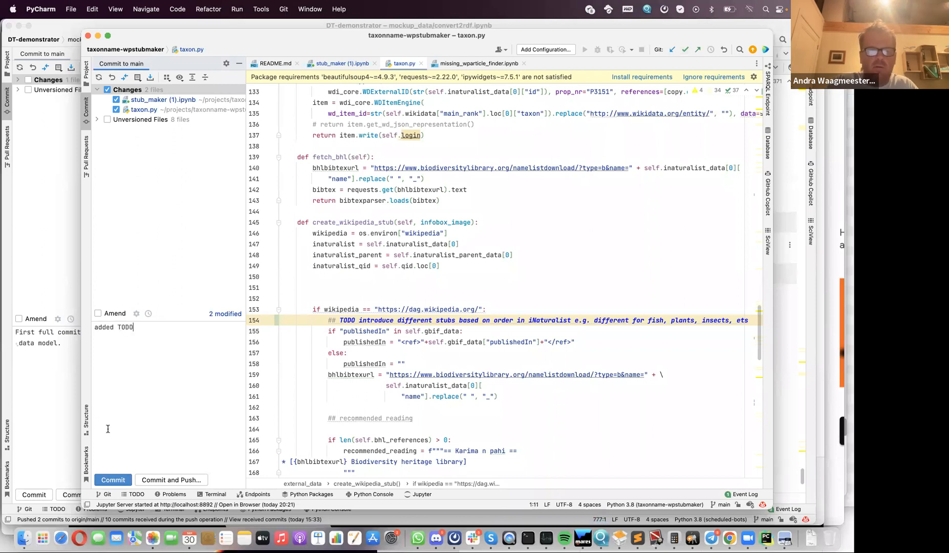
Step: Commit both files despite the TODO check and push the commit to origin/main
left_click(155, 480)
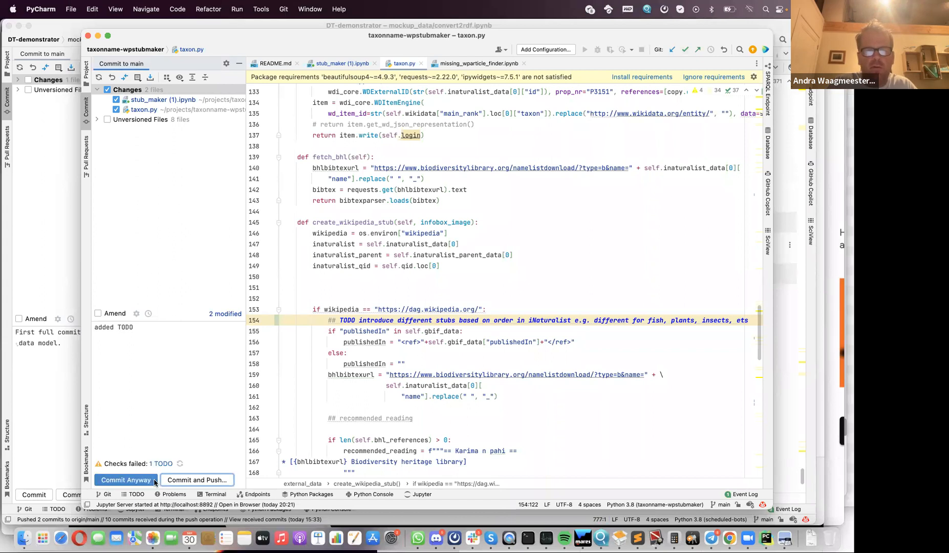
left_click(183, 480)
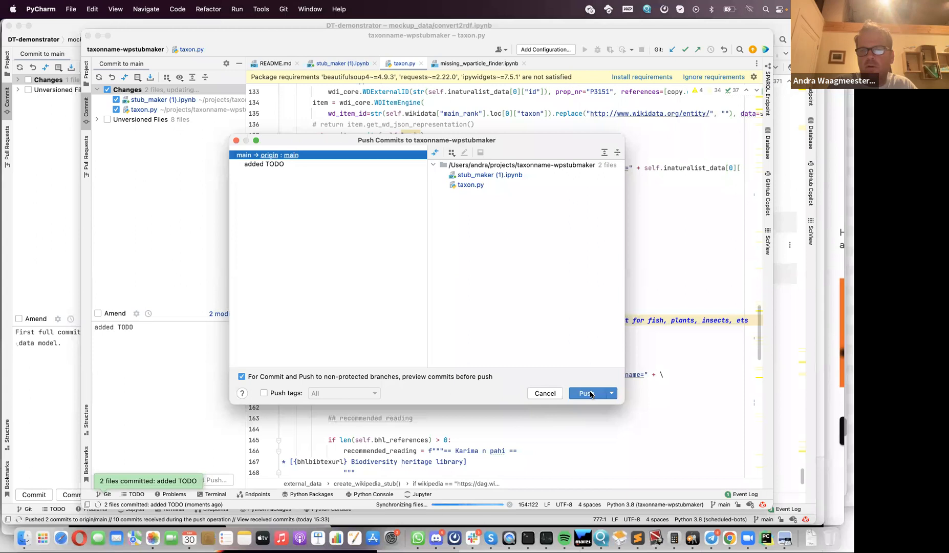
left_click(586, 393)
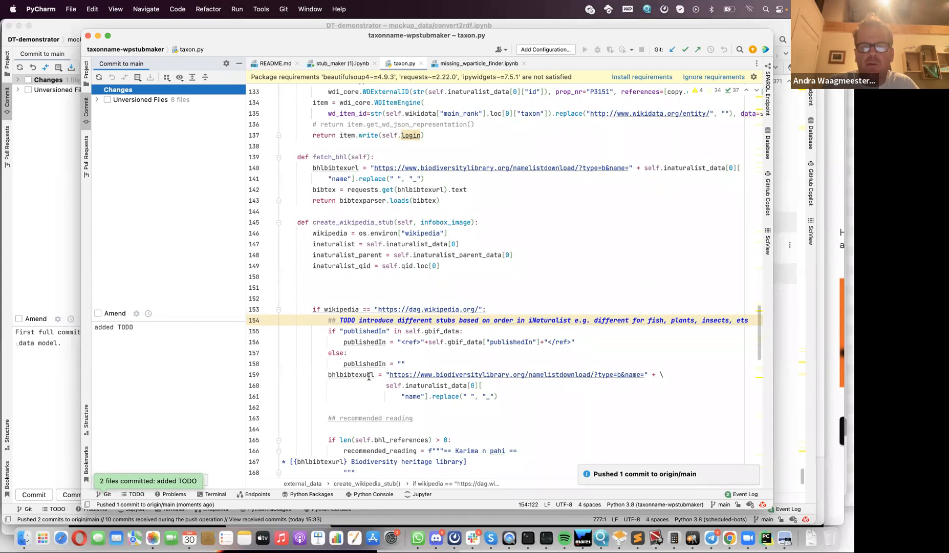
key("super+Tab")
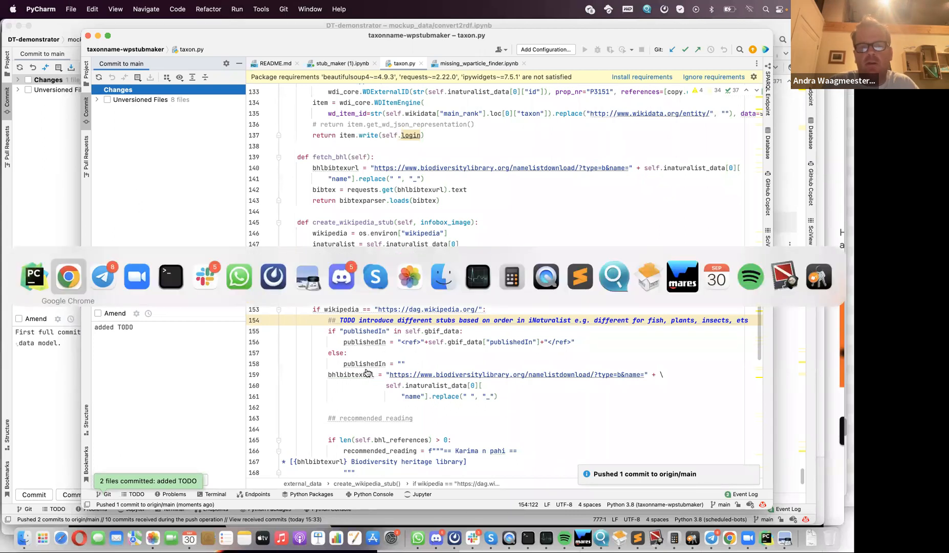
key("super+shift+Tab")
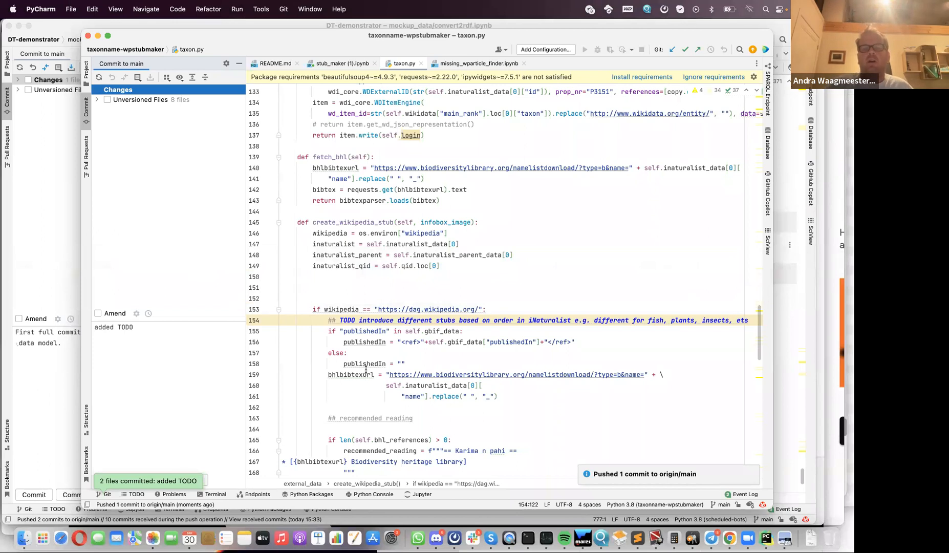
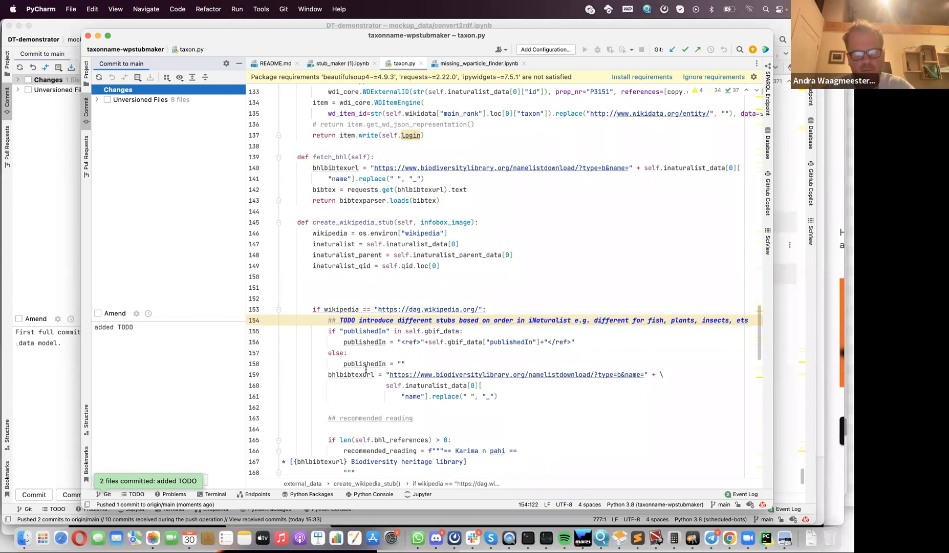
Step: Switch to Chrome and view the English Wikipedia article on Brachurapteryx breviaria
key("super+Tab")
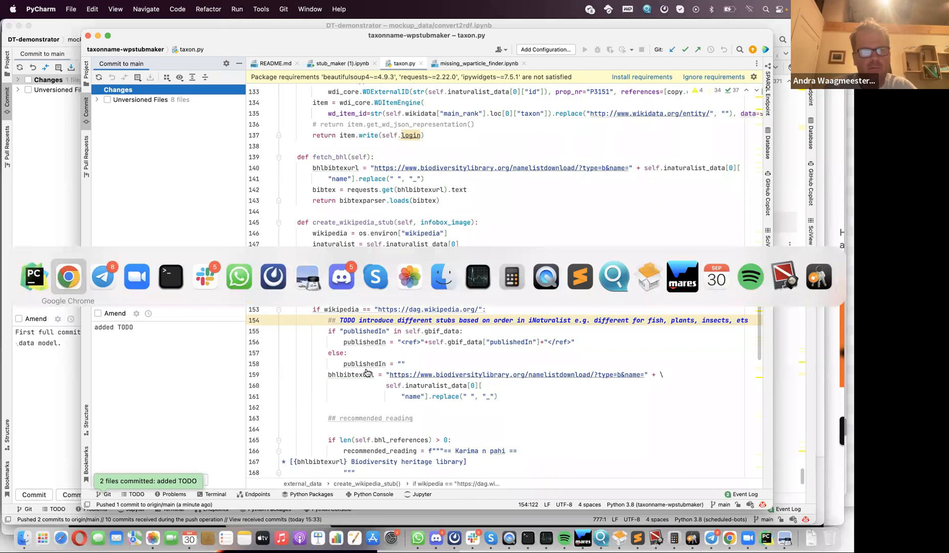
key("super+Tab")
key("super+Tab")
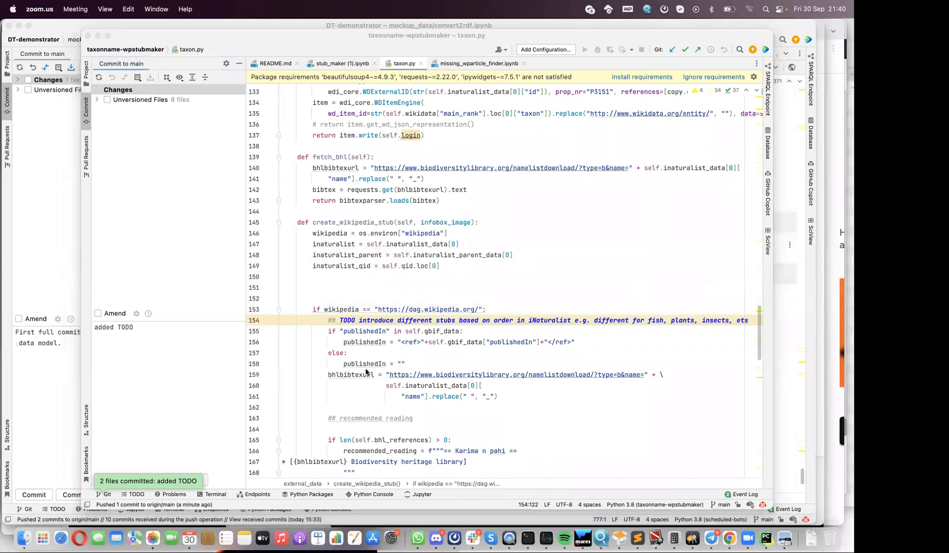
key("super+Tab")
key("super+Tab")
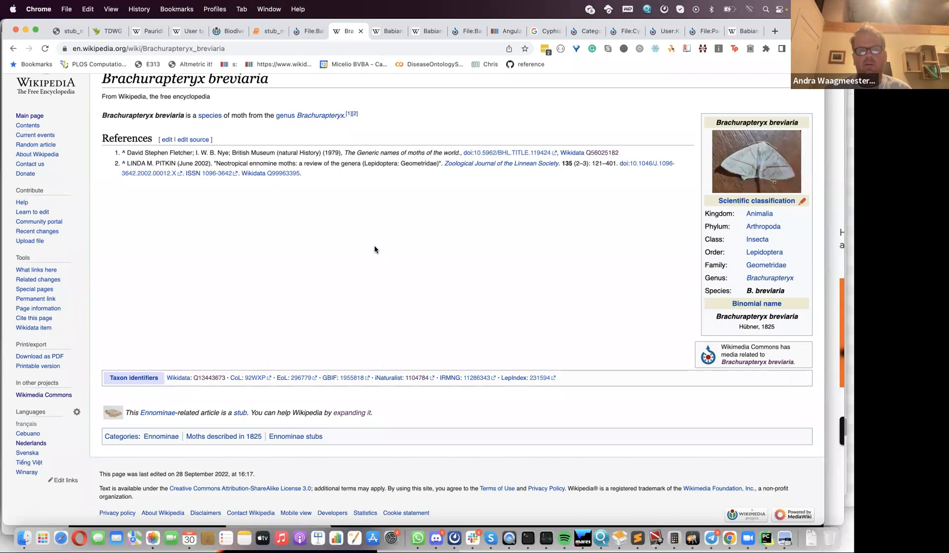
scroll(374, 246, "up", 3)
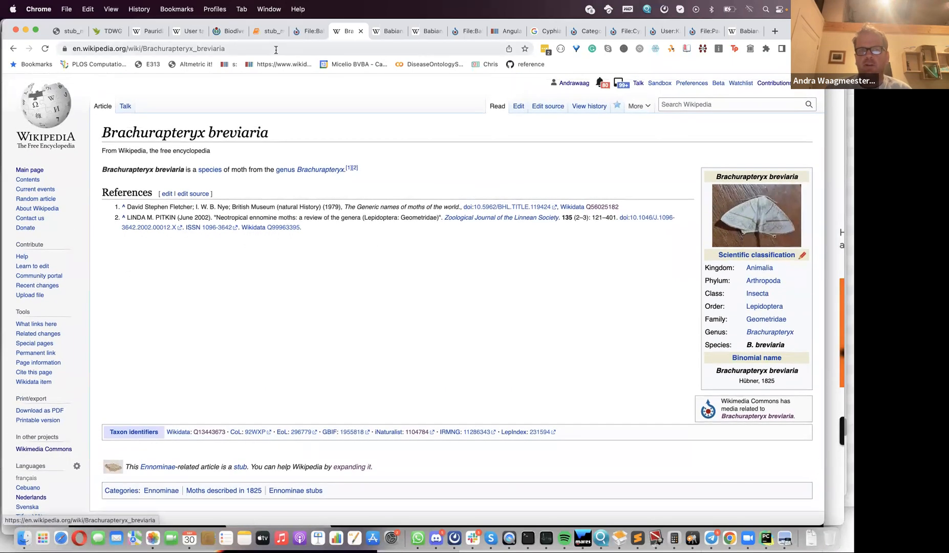
Step: Examine the code of the stub_maker (1) Jupyter notebook back to its import cell
left_click(270, 33)
scroll(318, 191, "up", 6)
scroll(318, 190, "up", 15)
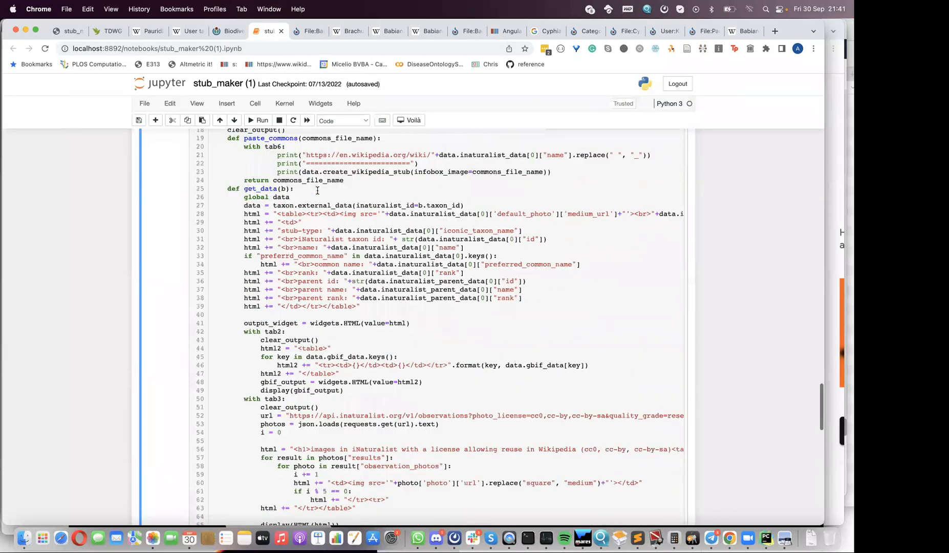
scroll(317, 190, "up", 20)
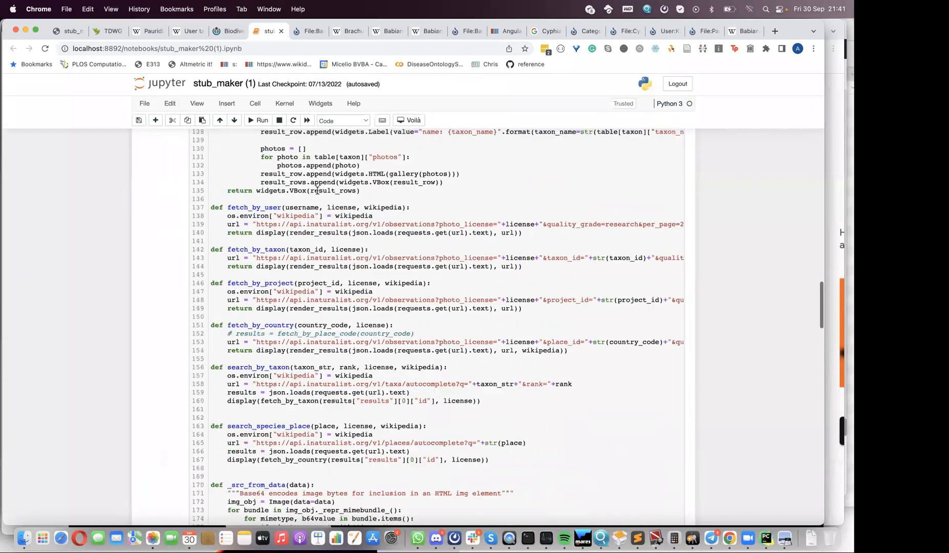
scroll(317, 191, "up", 5)
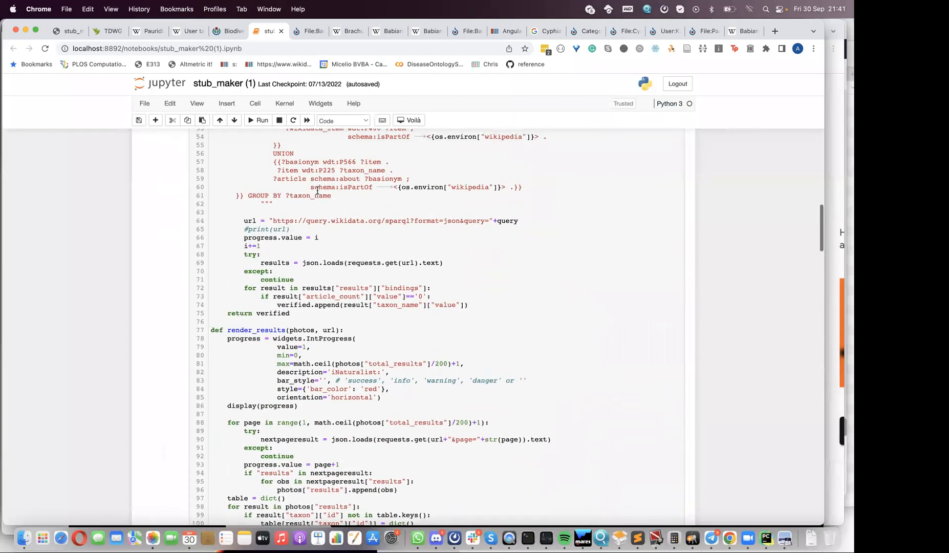
scroll(317, 190, "up", 2)
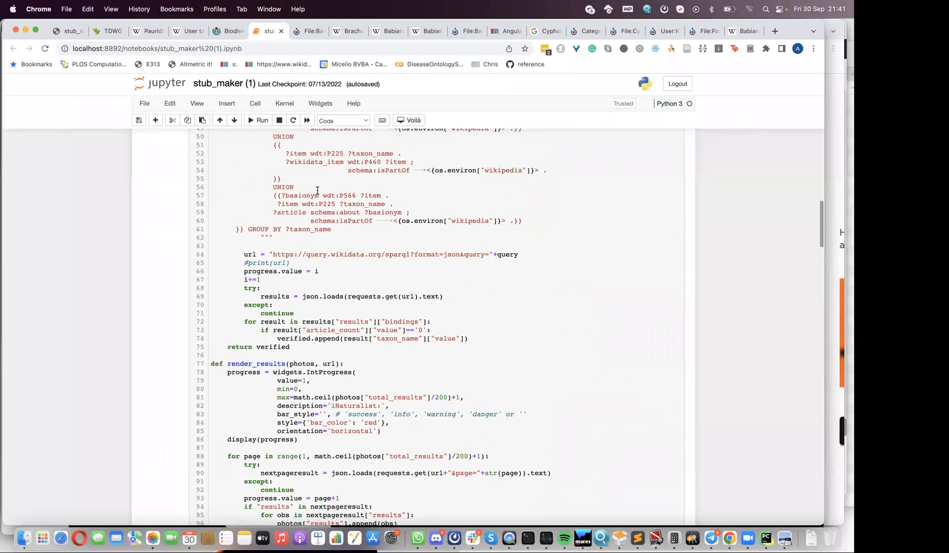
scroll(317, 191, "up", 20)
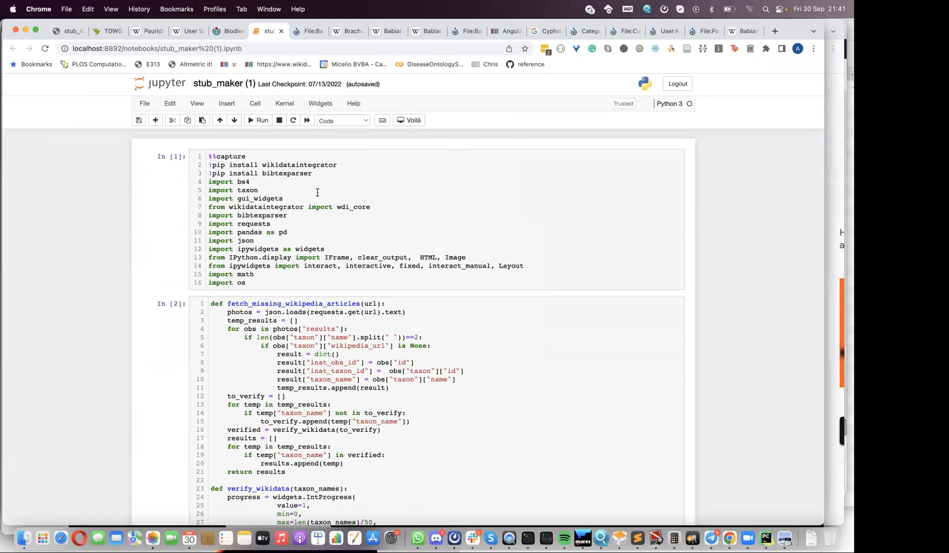
Step: Examine the species listed with photos for the wiki-mentor-africa-data-collection project in the stub maker hosted on notebooks.gesis.org
left_click(71, 32)
left_click(64, 101)
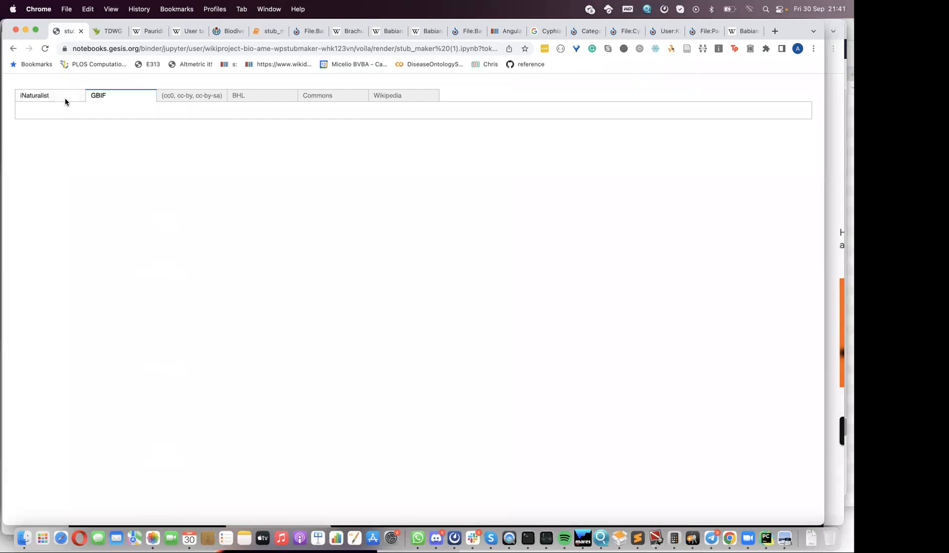
scroll(82, 286, "down", 20)
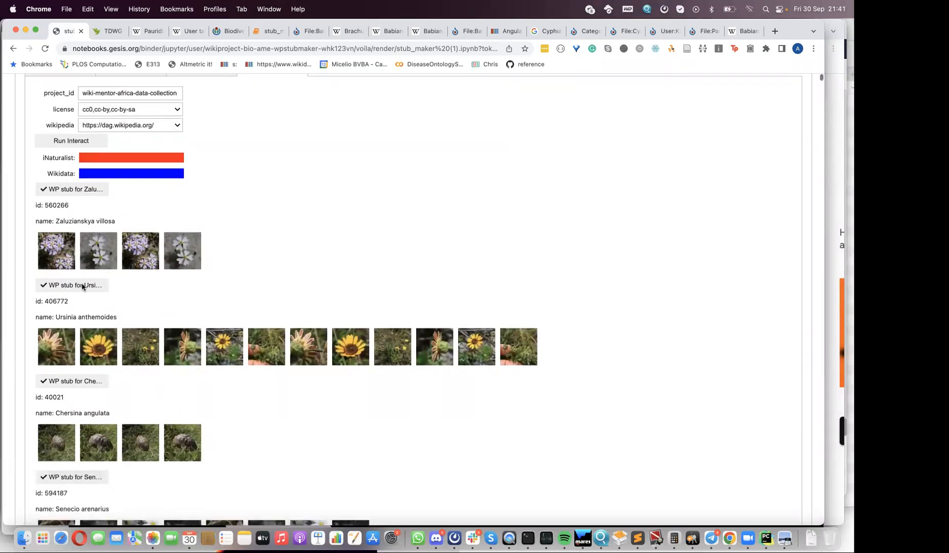
scroll(82, 286, "down", 3)
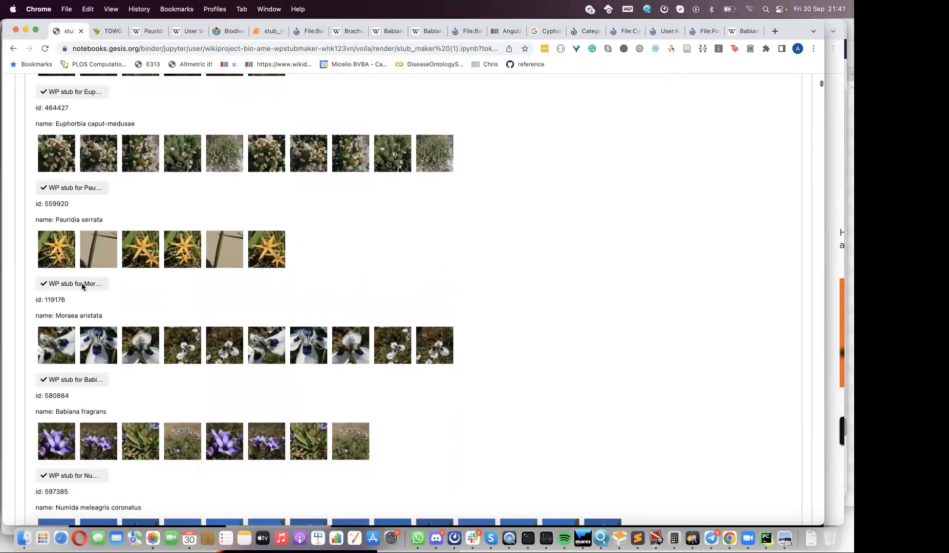
scroll(82, 286, "down", 2)
scroll(82, 286, "down", 20)
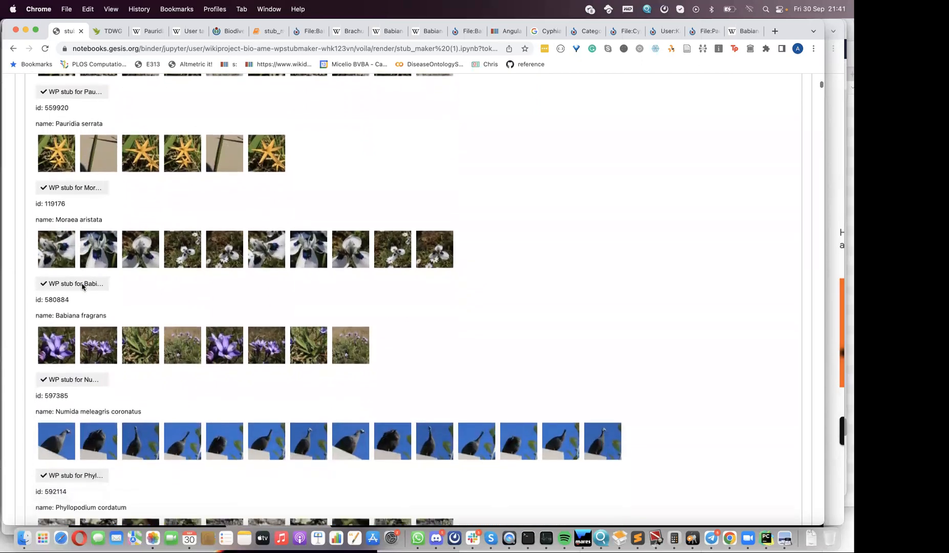
scroll(82, 287, "down", 4)
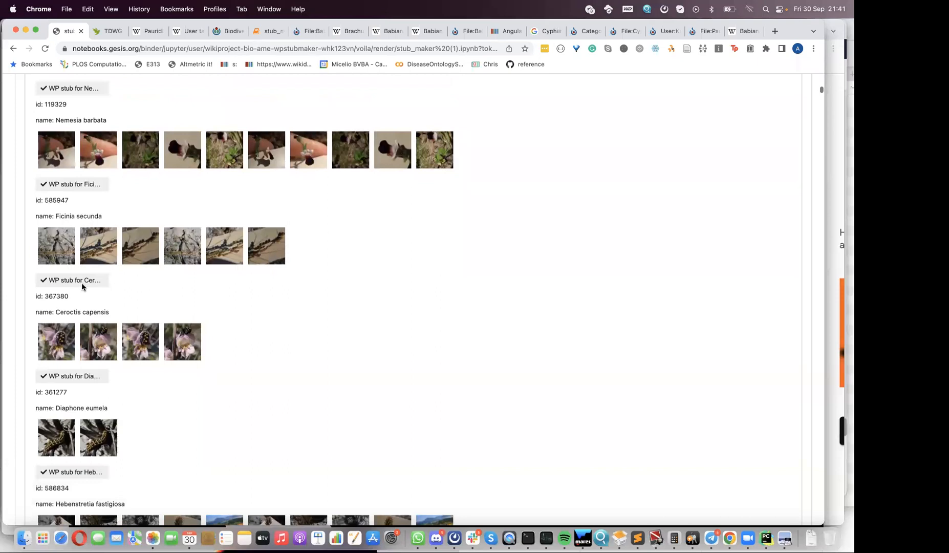
scroll(82, 284, "up", 2)
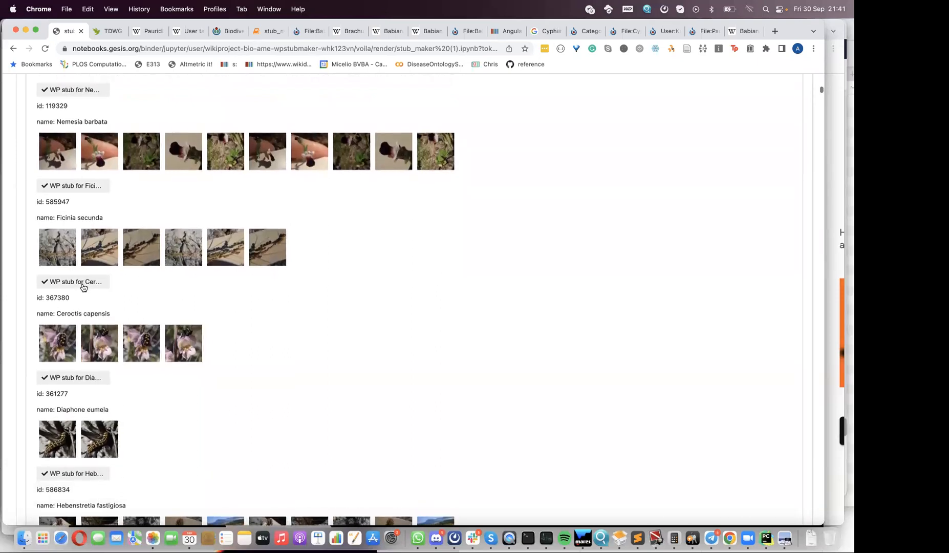
scroll(83, 288, "up", 1)
scroll(83, 287, "up", 2)
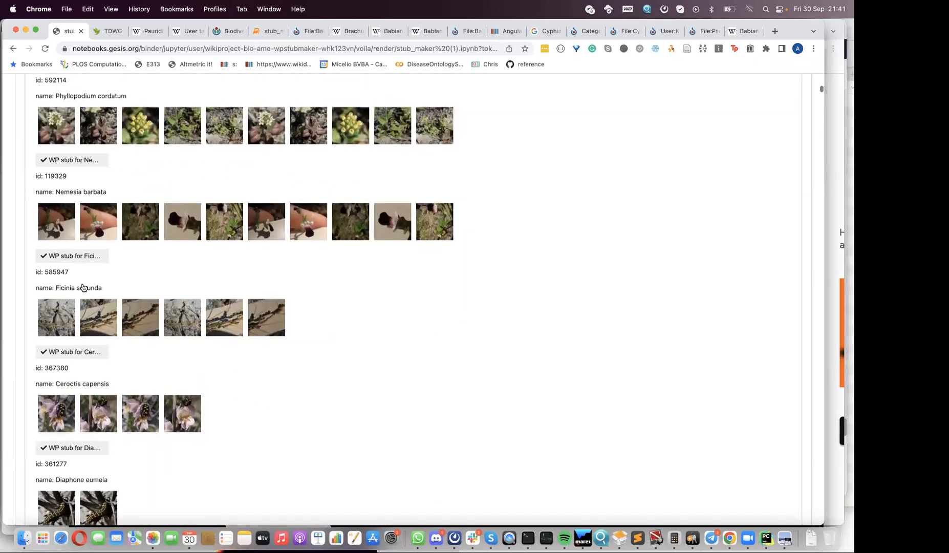
scroll(83, 287, "up", 5)
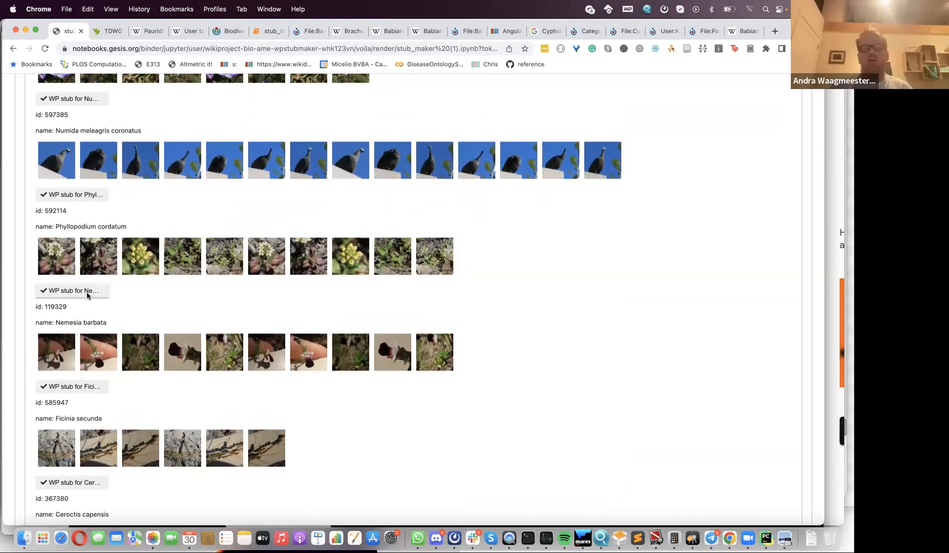
scroll(87, 295, "up", 15)
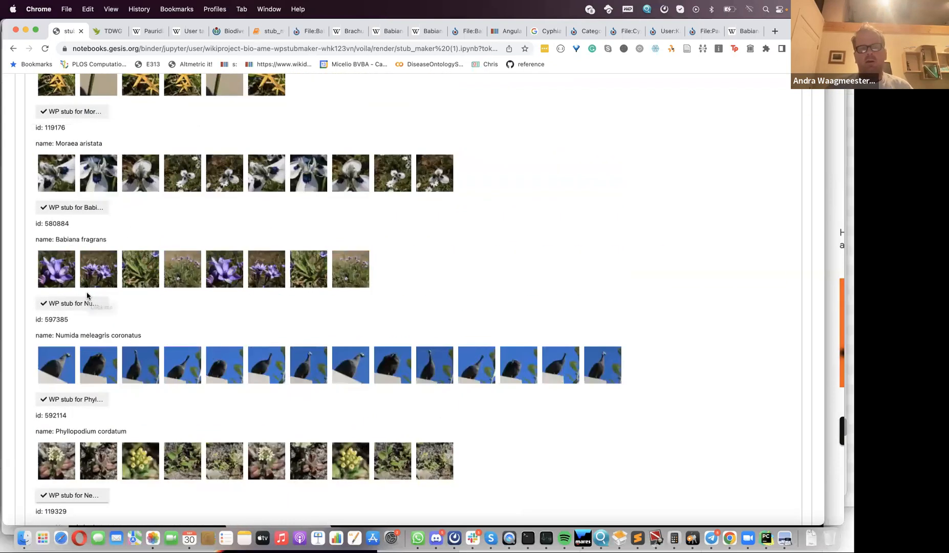
scroll(89, 296, "up", 3)
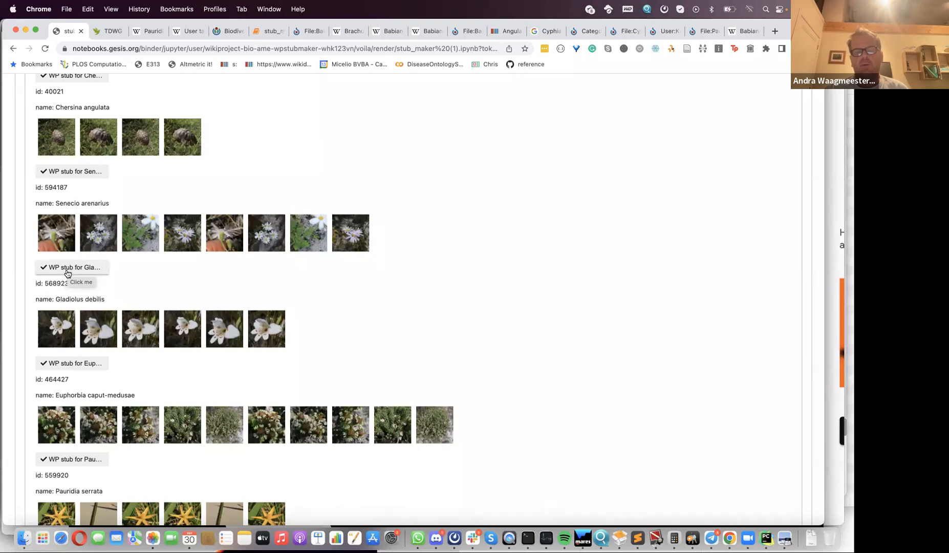
scroll(67, 273, "up", 5)
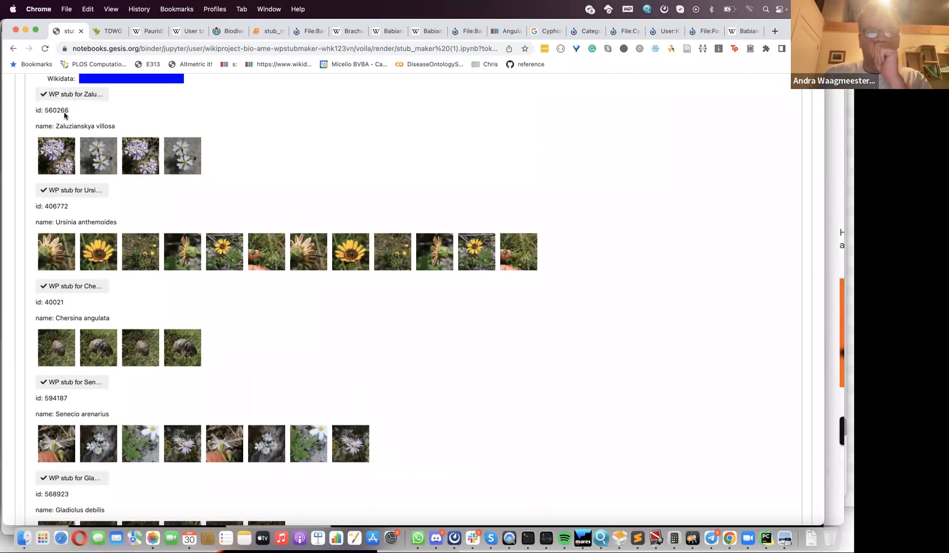
Step: Load the personal PAWS JupyterLab workspace on hub.paws.wmcloud.org in place of the Biodiversity Next conference poster
left_click(225, 32)
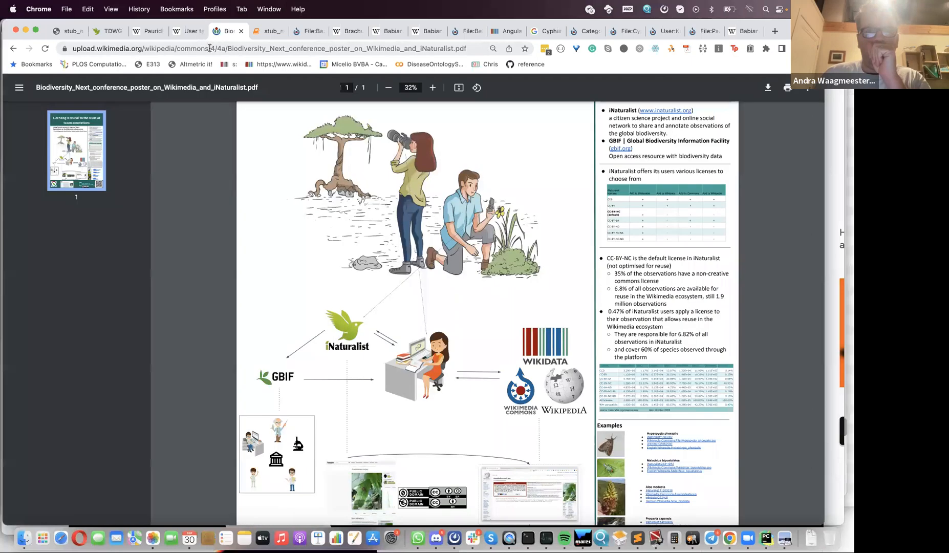
left_click(206, 50)
type("paws.wmcloud.org")
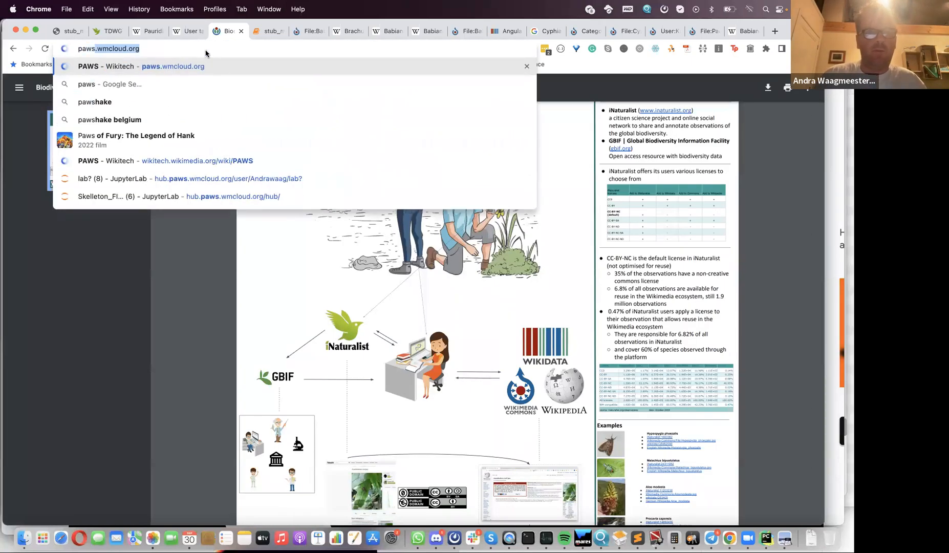
key("Down")
key("Down")
key("Down")
key("Down")
key("Down")
key("Down")
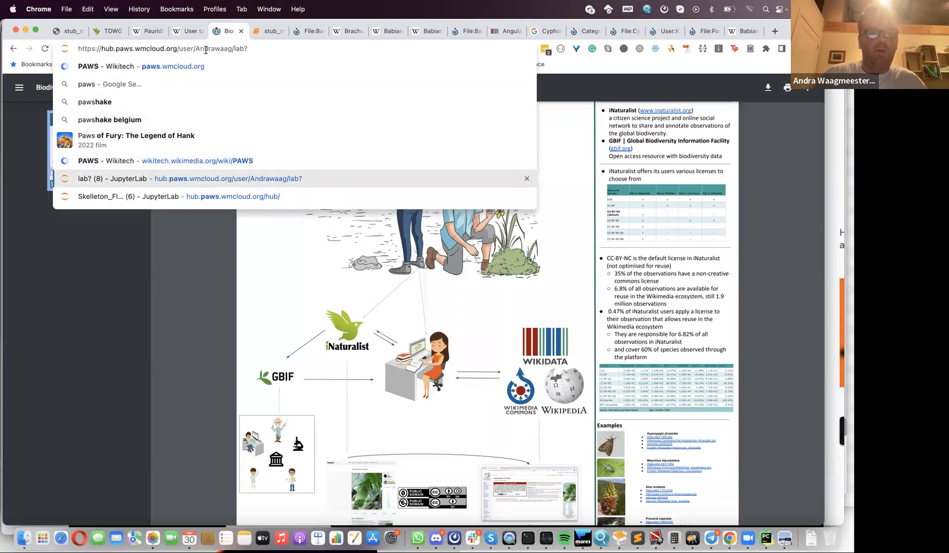
key("Return")
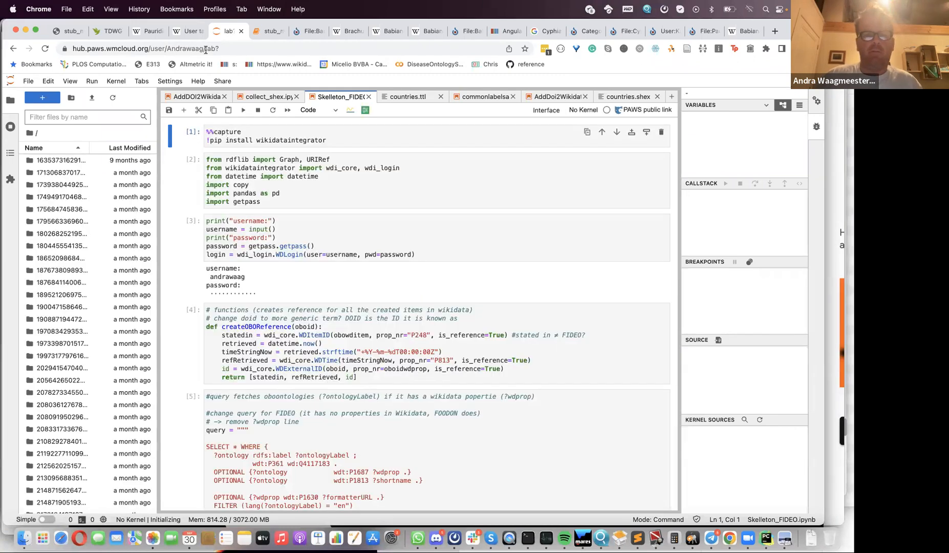
Step: Look through the folders and notebooks in the root directory of the PAWS workspace
scroll(100, 301, "down", 15)
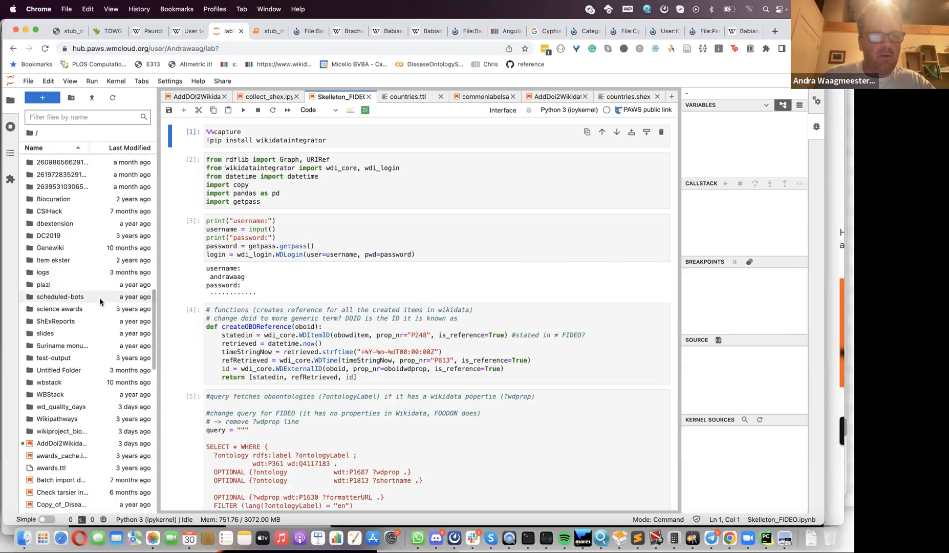
scroll(84, 302, "down", 3)
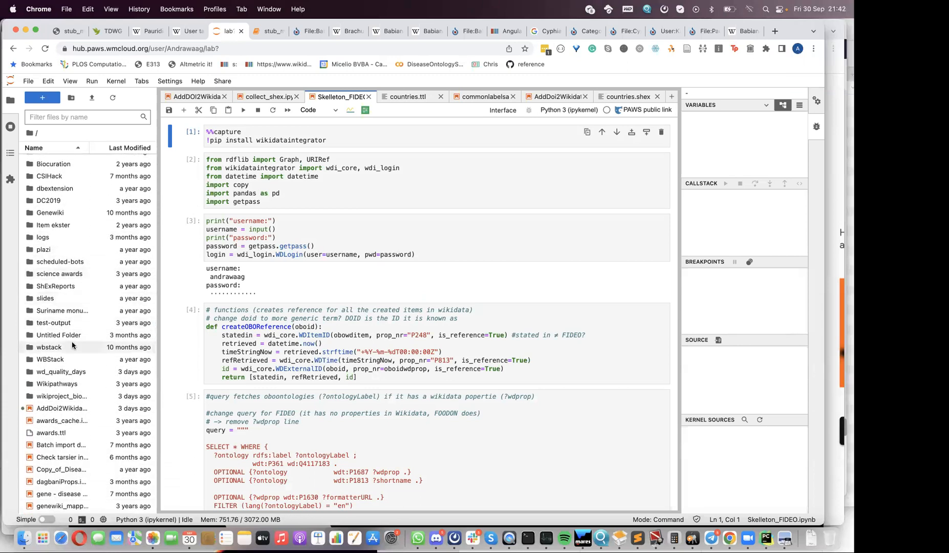
scroll(72, 345, "up", 1)
scroll(73, 345, "up", 10)
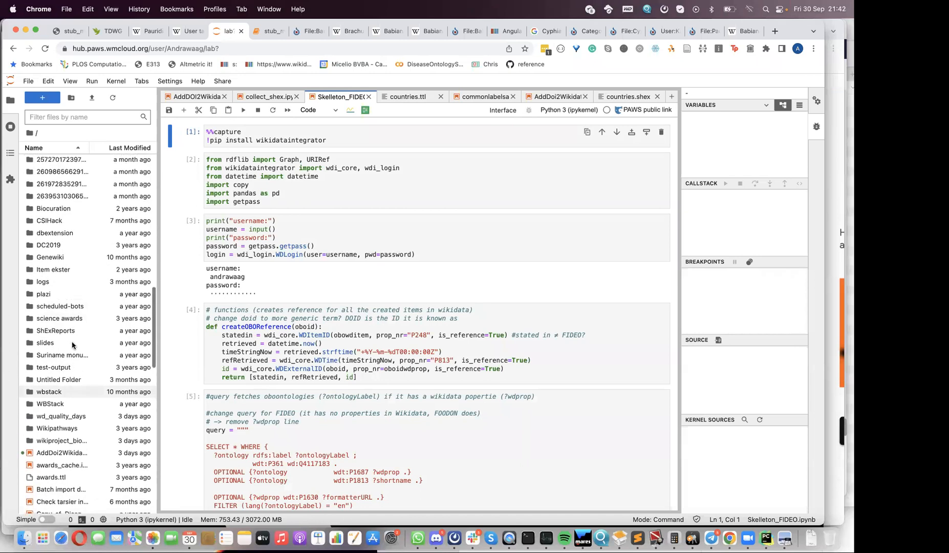
scroll(72, 344, "up", 12)
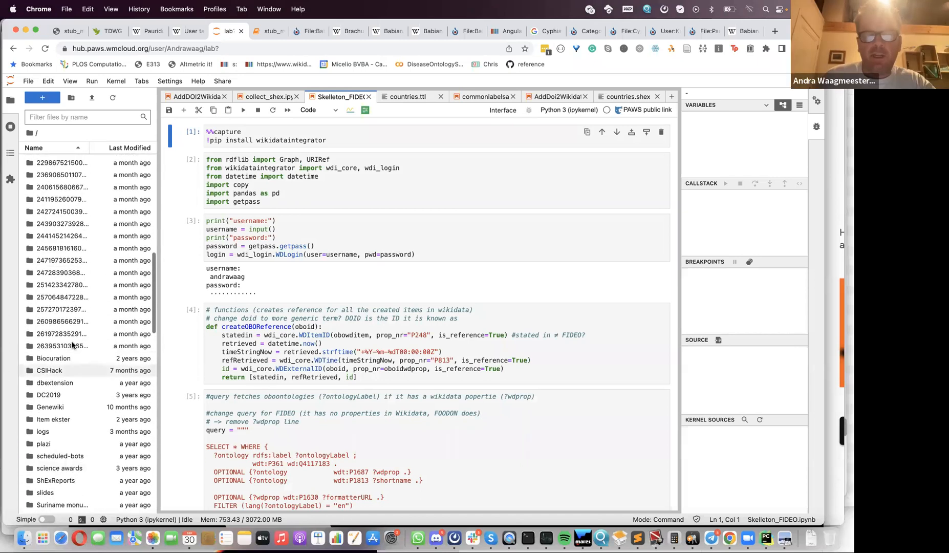
scroll(72, 345, "down", 19)
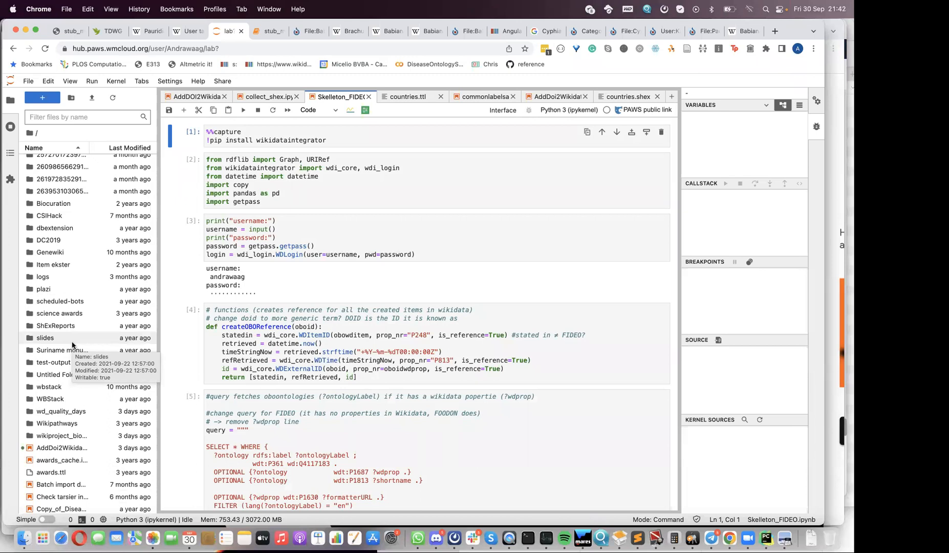
scroll(72, 345, "up", 3)
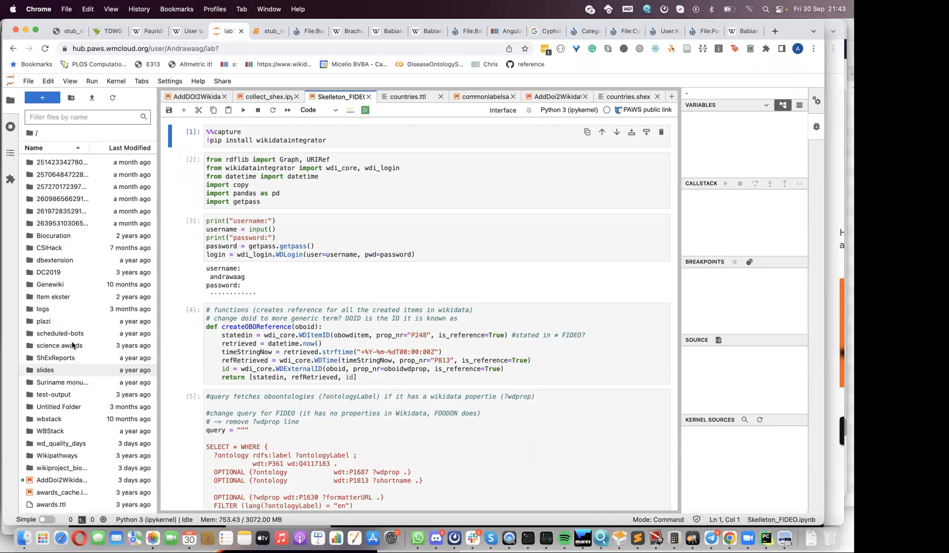
scroll(72, 345, "up", 4)
scroll(72, 341, "down", 2)
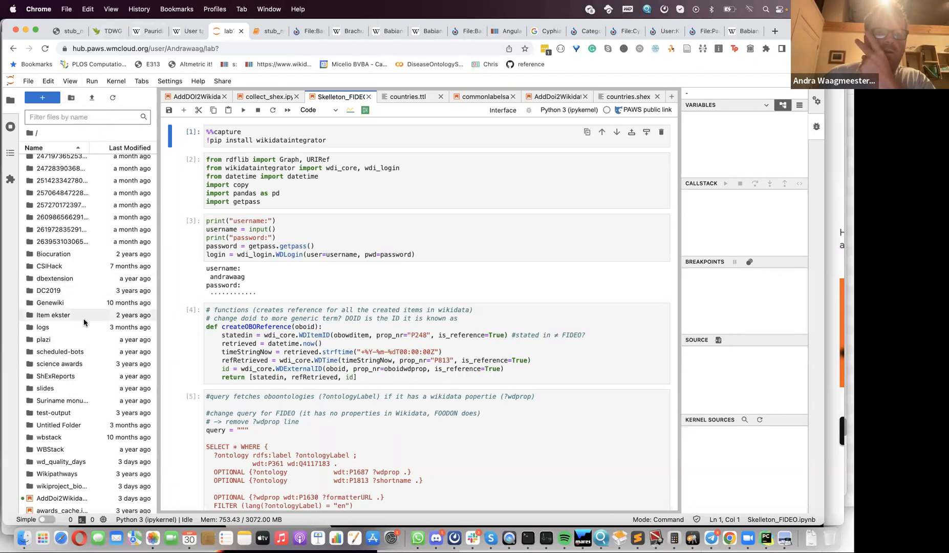
Step: Load github.com in place of the TDWG 2021 Annual Conference BioBlitz project page
left_click(105, 32)
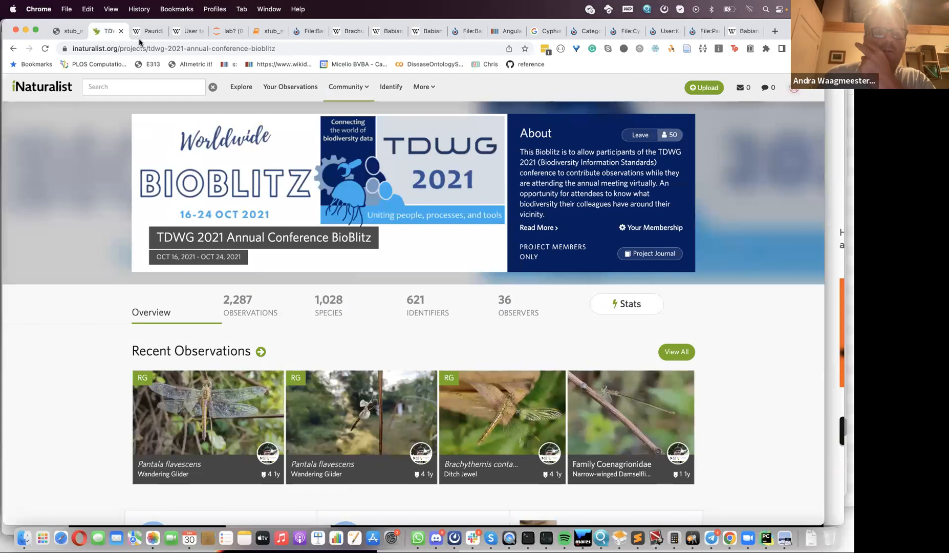
left_click(124, 49)
type("gi")
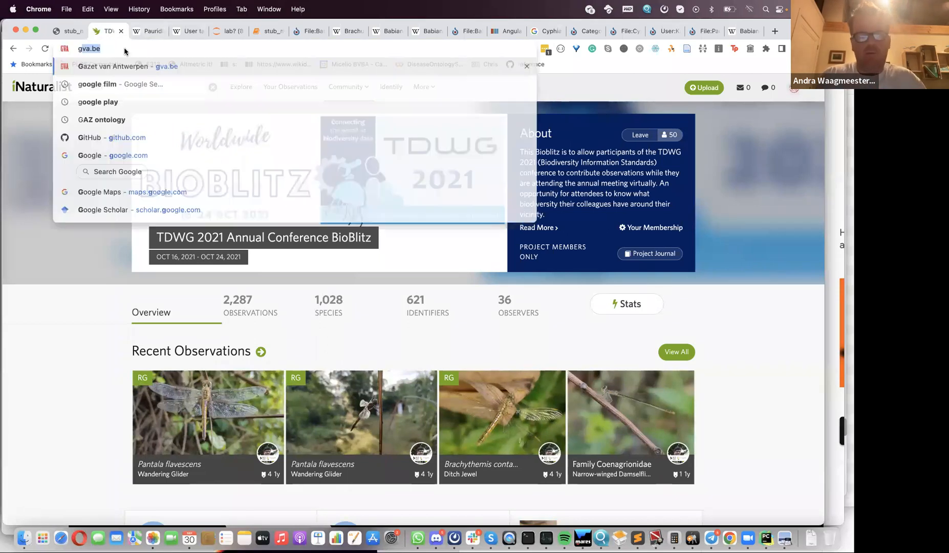
key("Return")
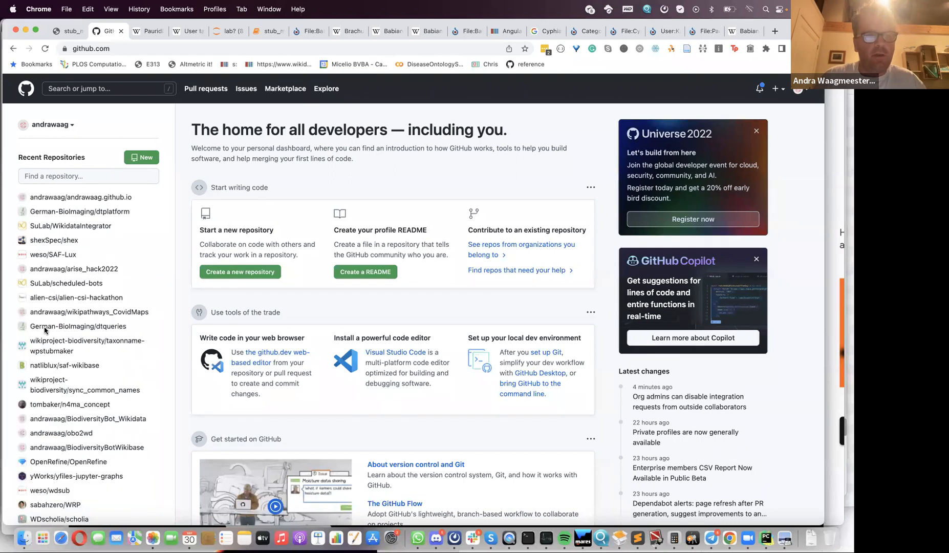
Step: Open the wikiproject-biodiversity/taxonname-wpstubmaker repository and look through its list of notebooks and Python files
scroll(40, 329, "down", 1)
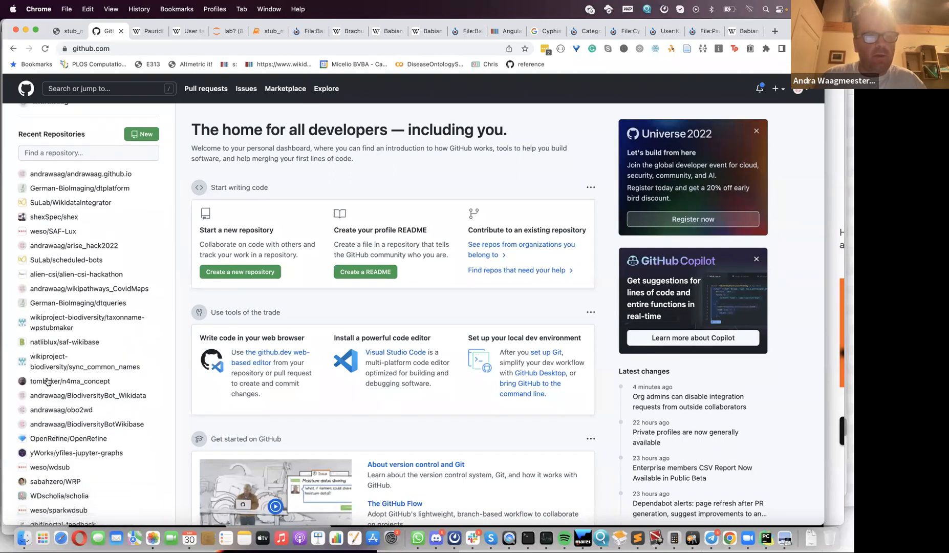
left_click(49, 333)
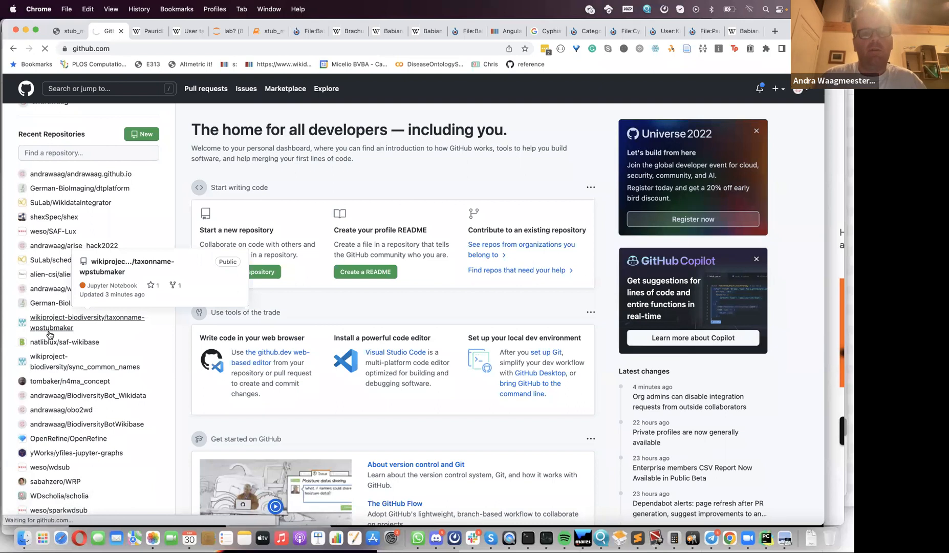
scroll(77, 377, "down", 2)
scroll(78, 380, "up", 5)
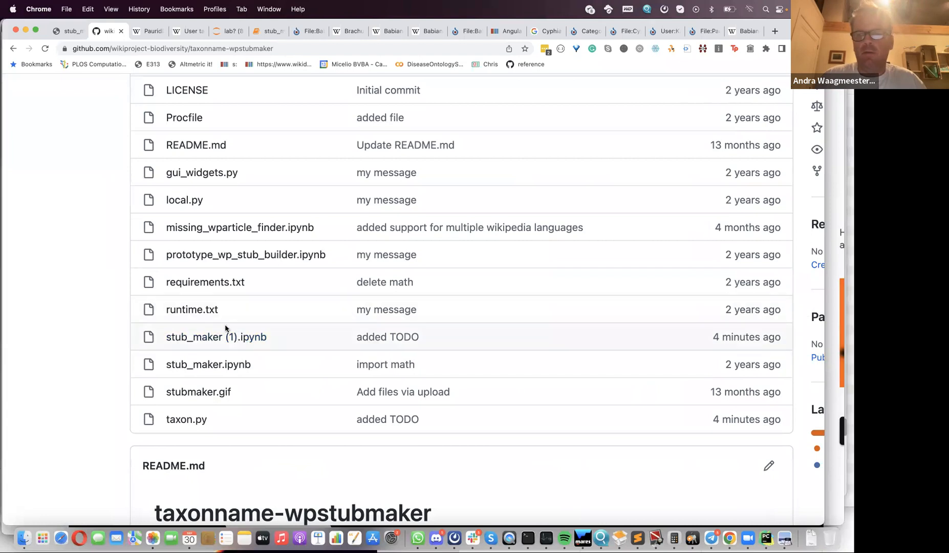
scroll(224, 324, "down", 2)
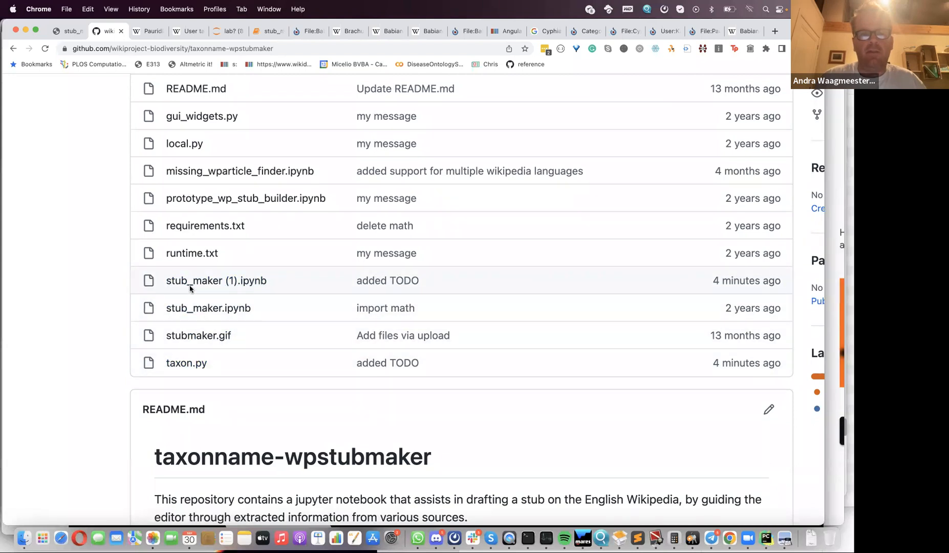
scroll(189, 289, "up", 2)
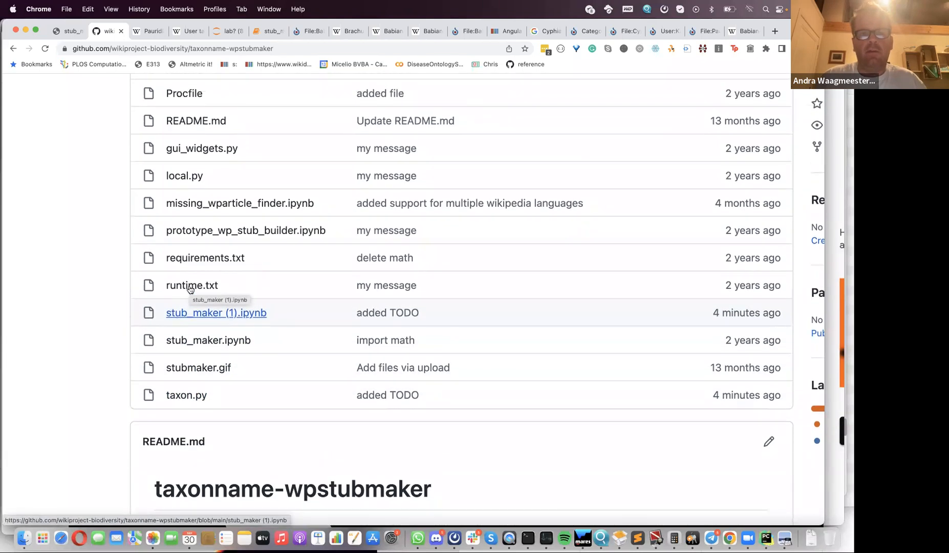
scroll(189, 290, "up", 5)
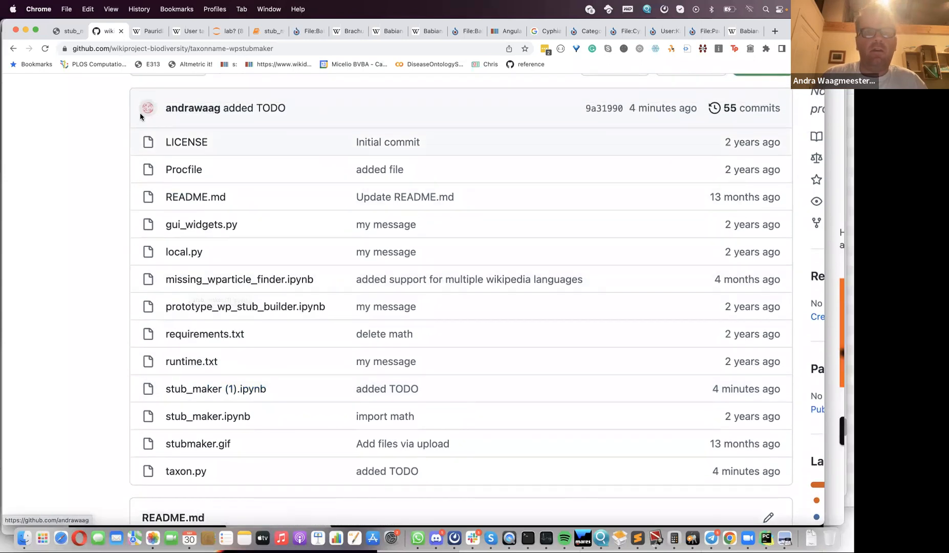
scroll(255, 104, "up", 1)
scroll(255, 104, "up", 3)
scroll(254, 103, "down", 4)
scroll(231, 225, "down", 1)
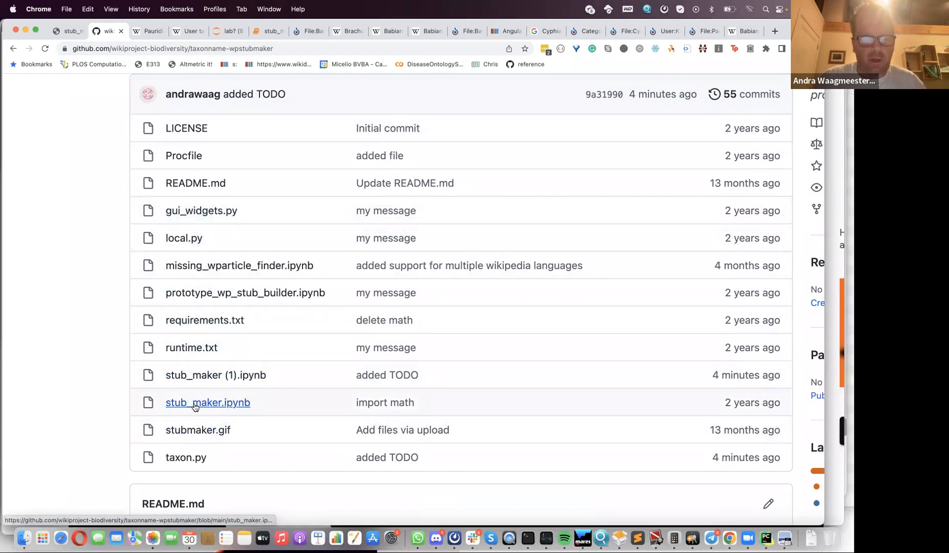
Step: Compare the taxon and gui_widgets imports in the local stub_maker (1).ipynb notebook with the files in the GitHub repository
left_click(269, 33)
scroll(246, 196, "down", 1)
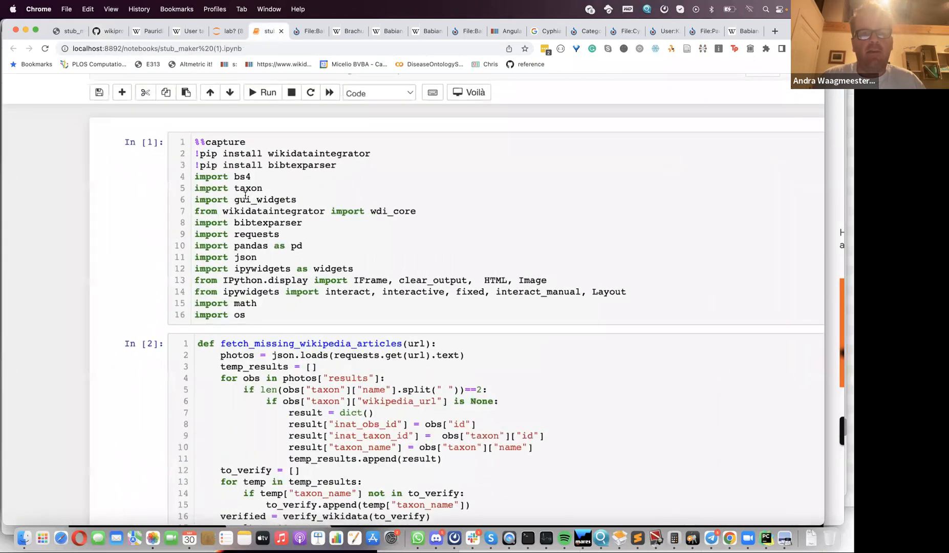
key("super+equal")
key("super+equal")
left_click_drag(315, 200, 238, 203)
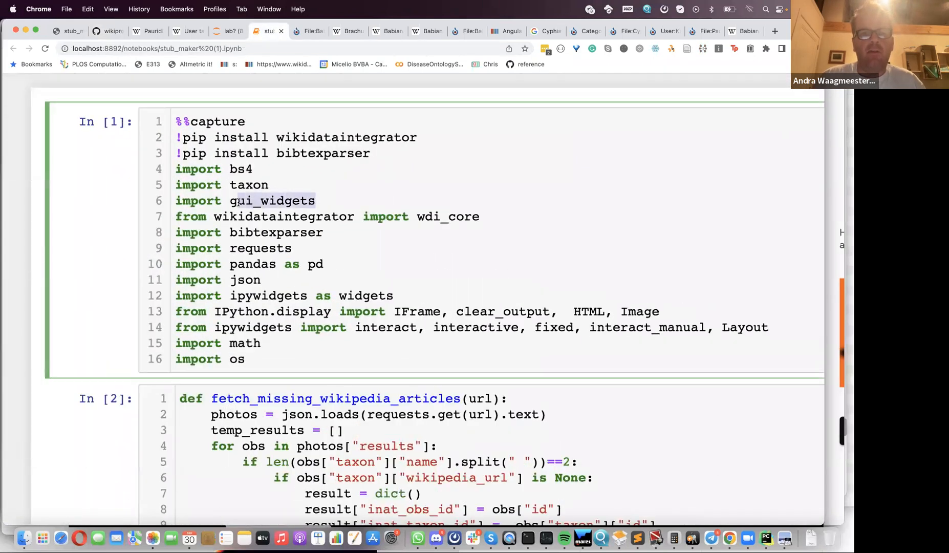
left_click(98, 32)
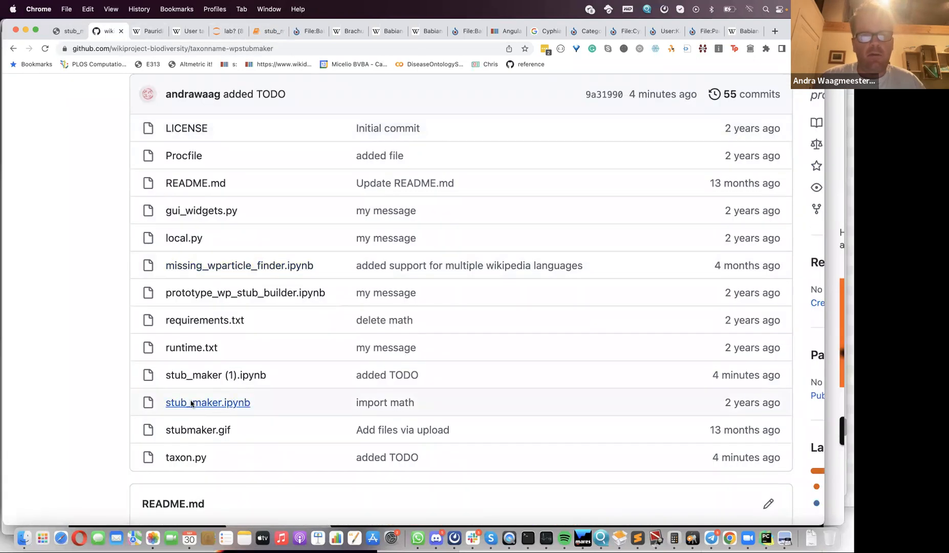
left_click(267, 31)
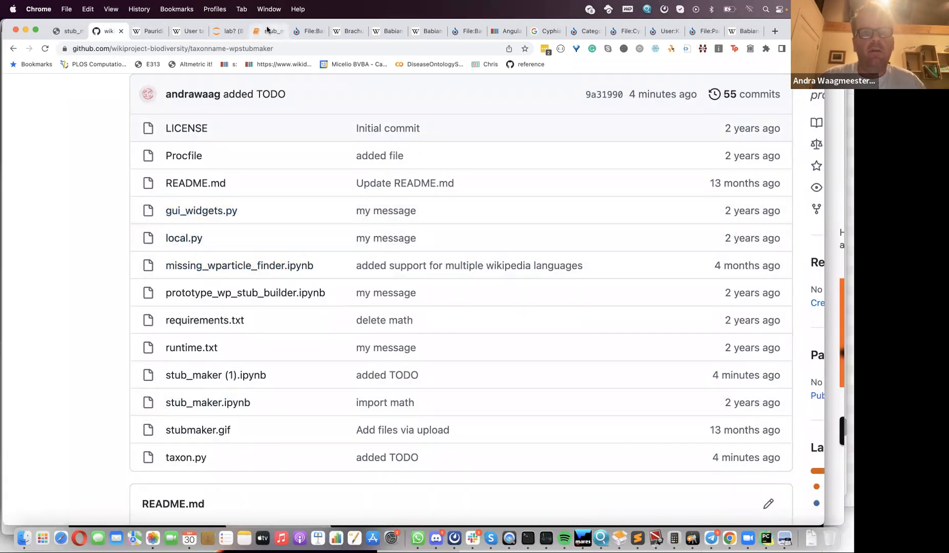
left_click_drag(264, 184, 230, 186)
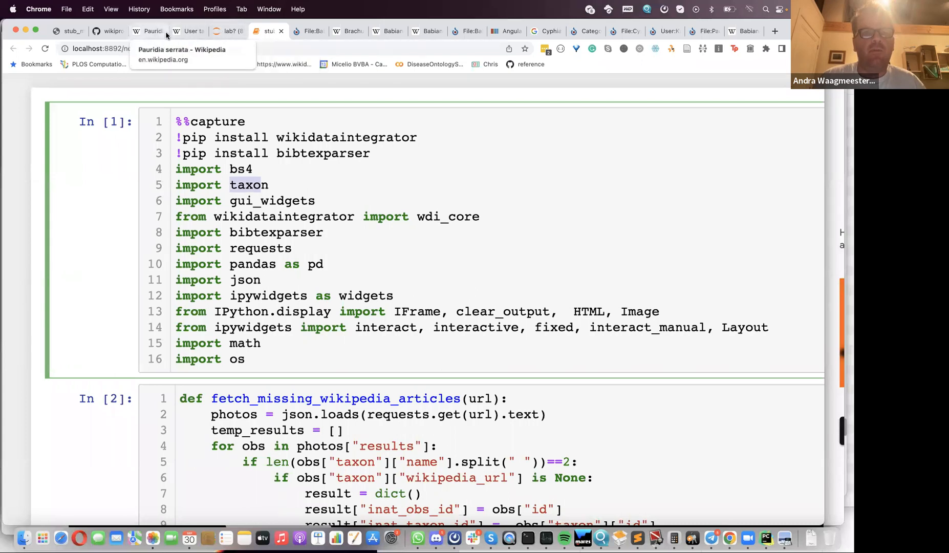
left_click(109, 31)
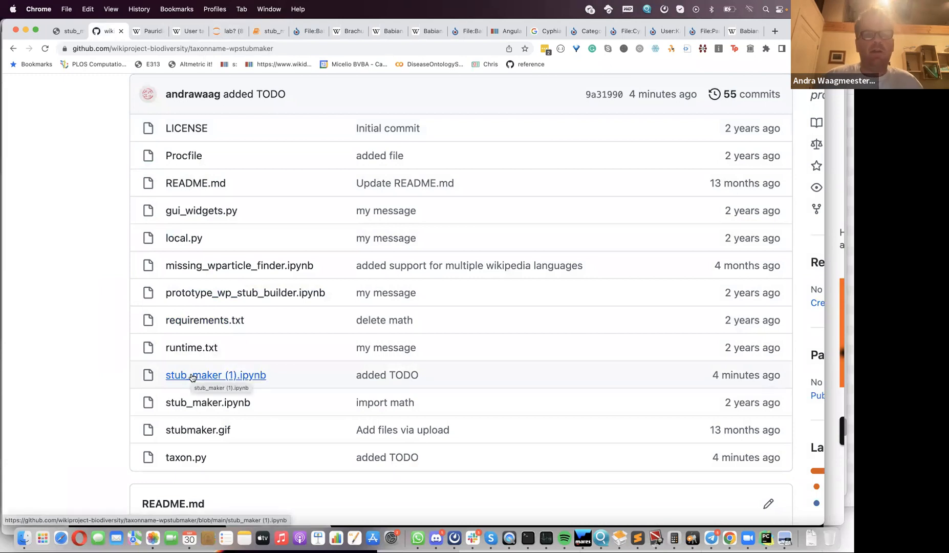
Step: Start a new issue in the taxonname-wpstubmaker repository
scroll(190, 368, "up", 3)
scroll(190, 368, "up", 4)
key("super+minus")
key("super+minus")
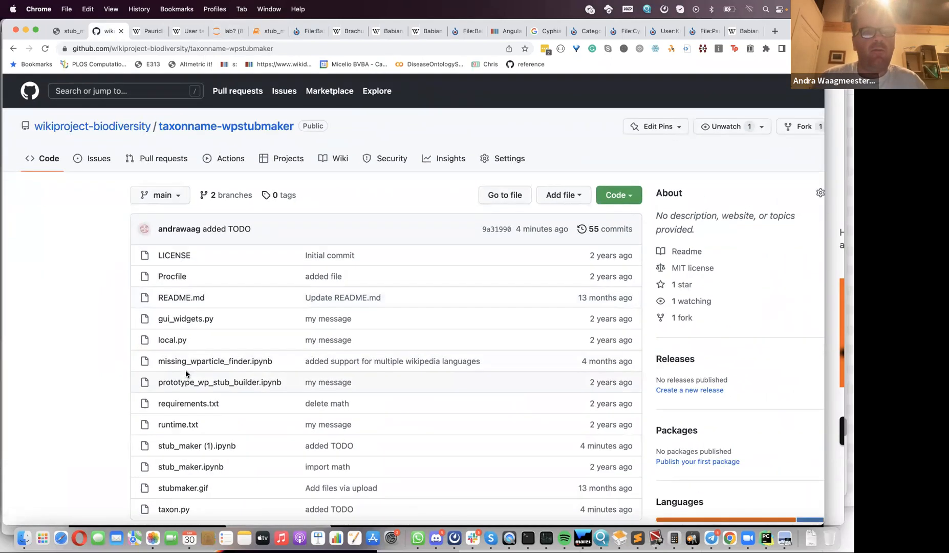
left_click(99, 160)
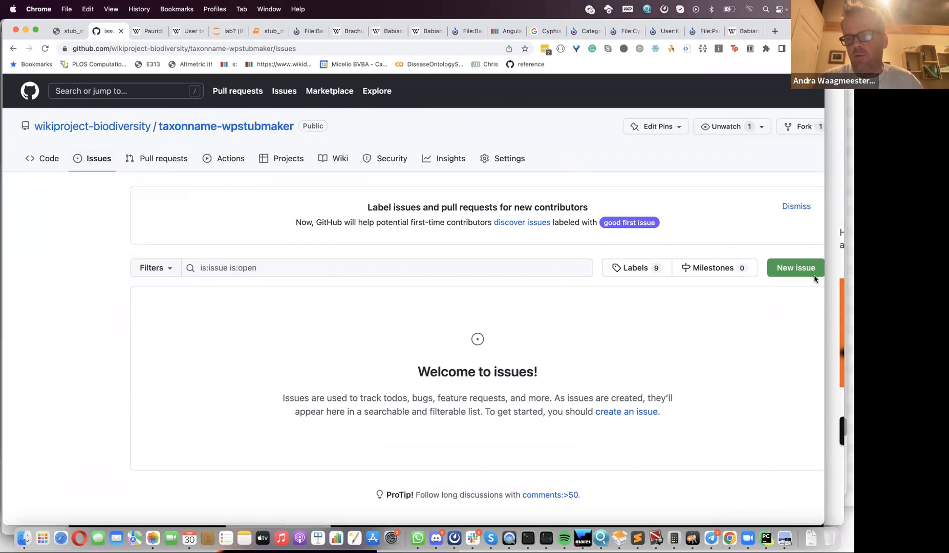
left_click(797, 271)
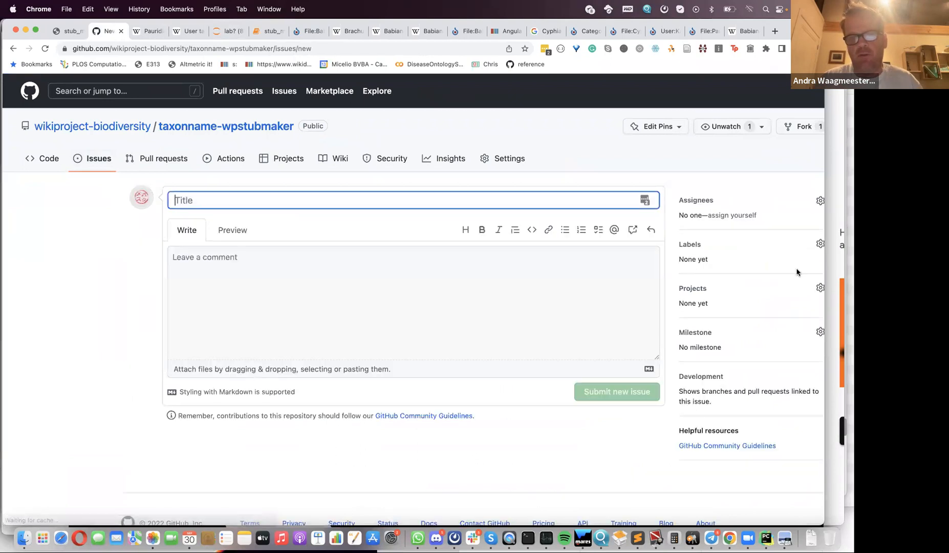
Step: Title the new issue "Create HOWTO instructions to deploy on paws"
type("Create ")
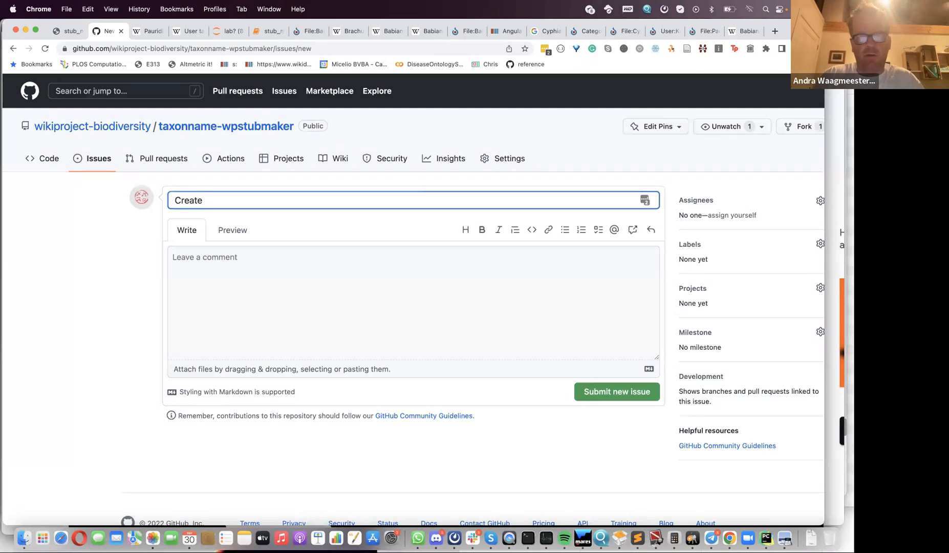
type("instructions")
key("BackSpace")
key("BackSpace")
key("BackSpace")
key("BackSpace")
key("BackSpace")
key("BackSpace")
key("BackSpace")
key("BackSpace")
key("BackSpace")
key("BackSpace")
type("HOWTO instructions to deploy on ")
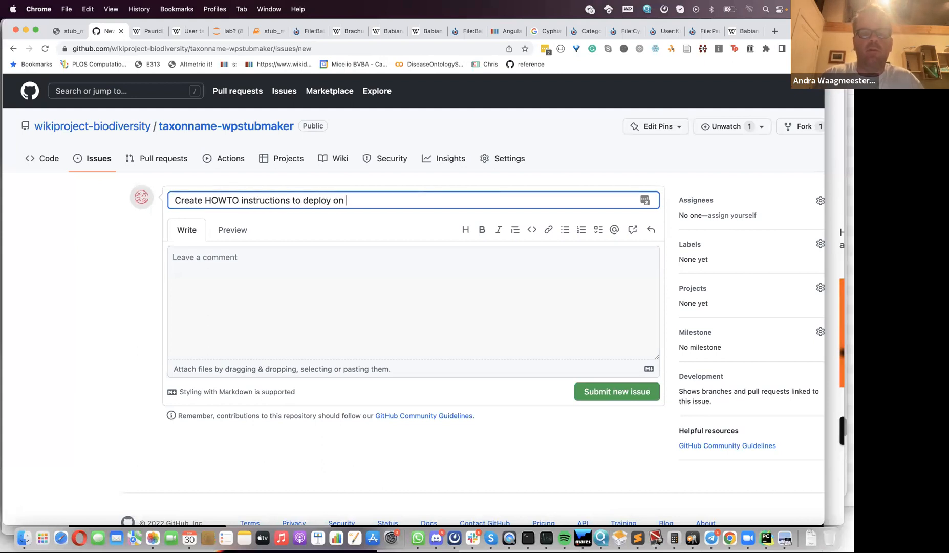
type("paws")
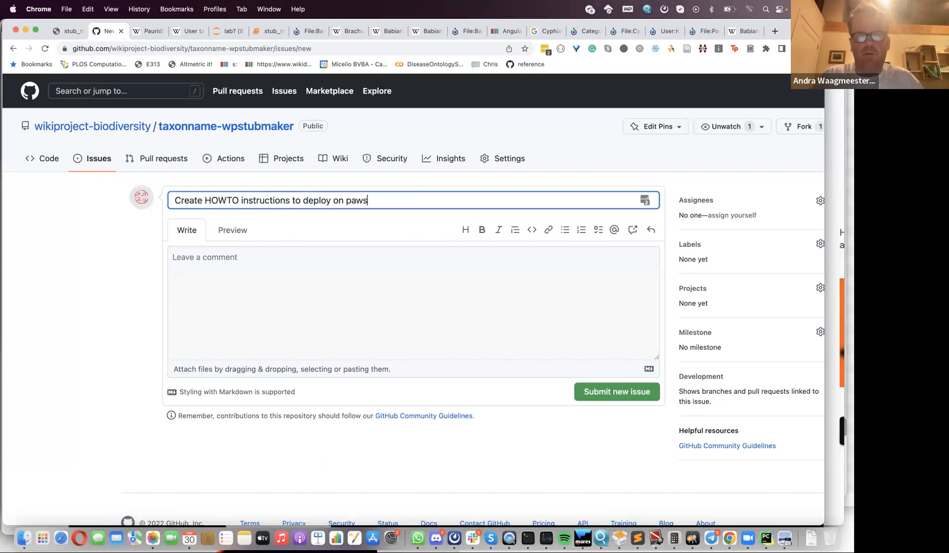
Step: Enter the issue comment "This notebook works on Paws, but has some dependencies. I will create a HOWTO on how to deploy this notebook on PAWS"
left_click(200, 263)
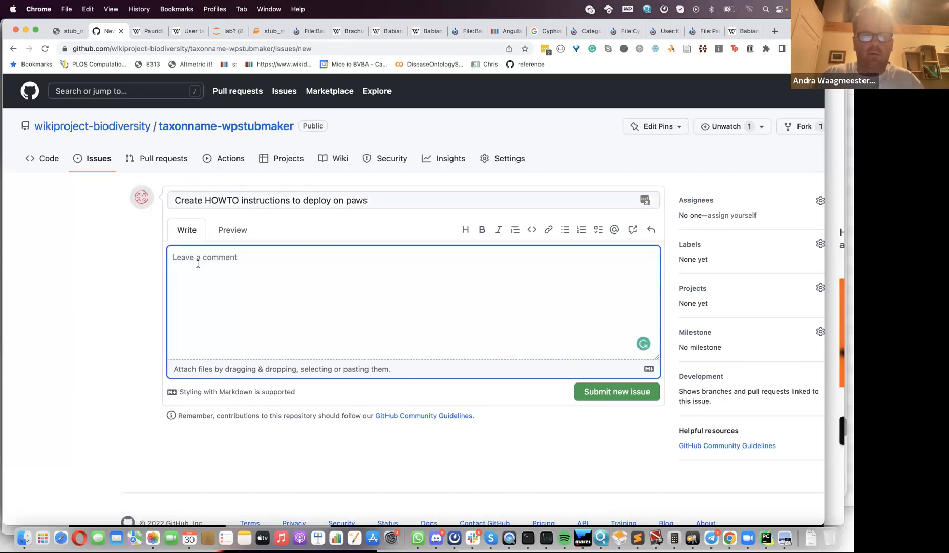
type("This notebook works on P")
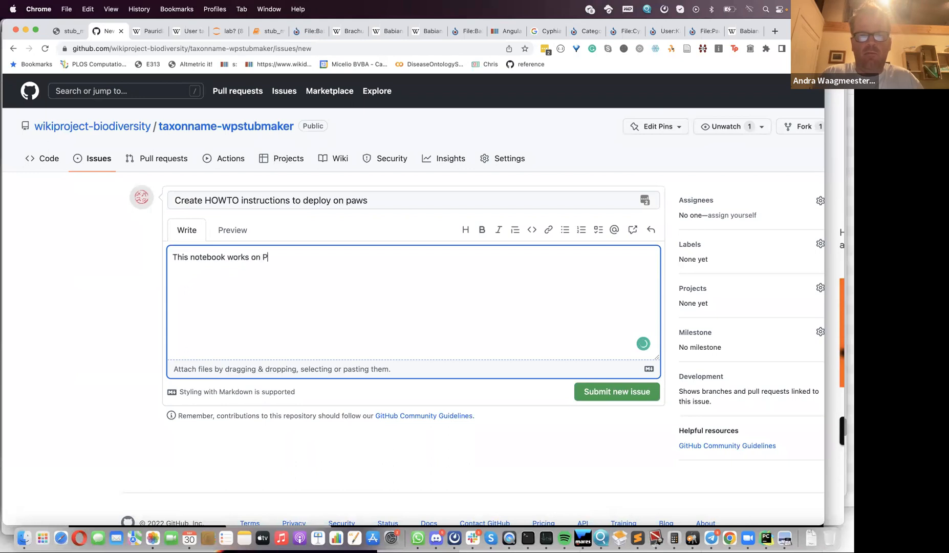
type("aws, but has some dependencies. I will create a HOWTO on h")
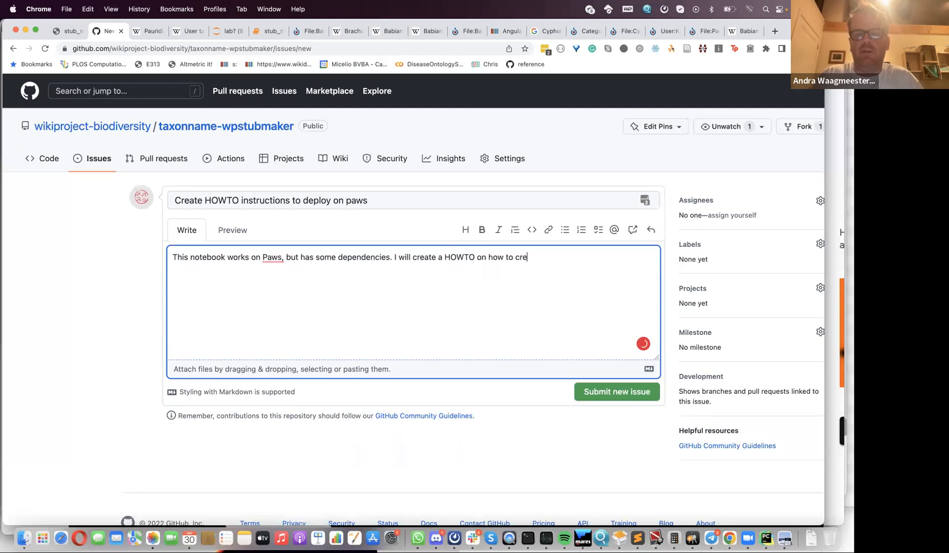
type("ow to depl")
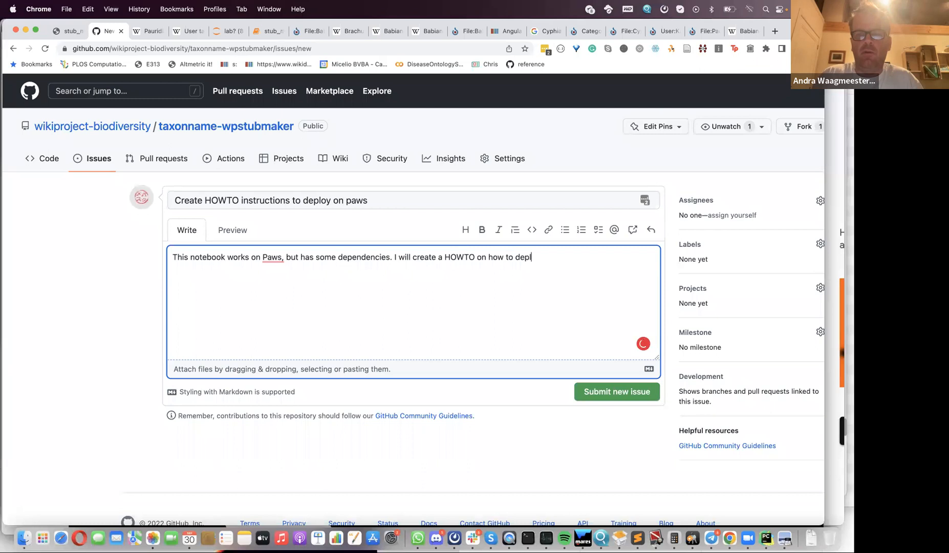
type("oy this notebook on PAWS")
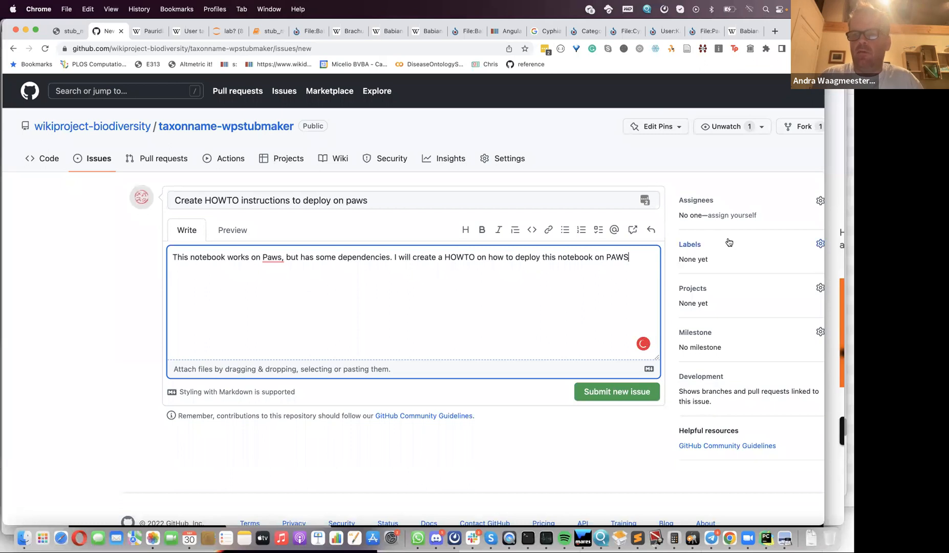
Step: Assign the HOWTO issue to your own account and submit it
left_click(731, 215)
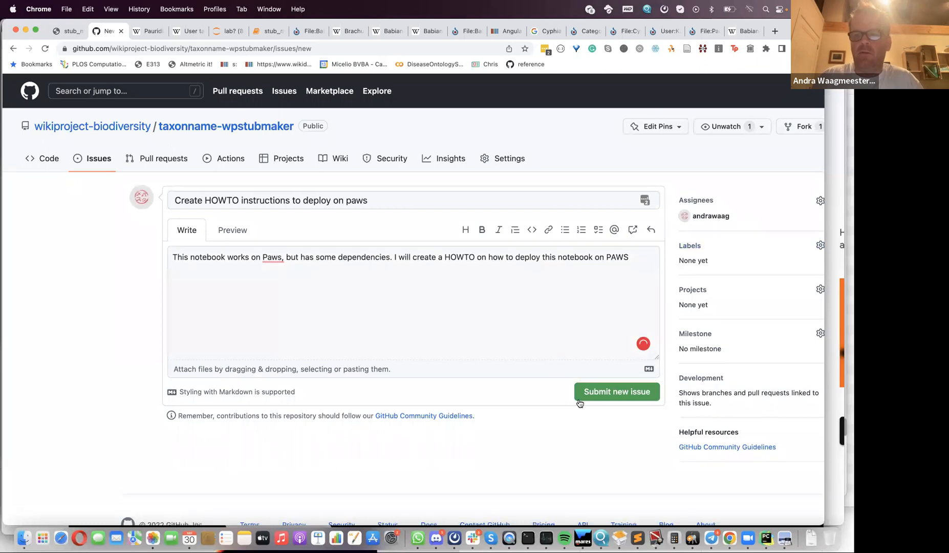
left_click(604, 398)
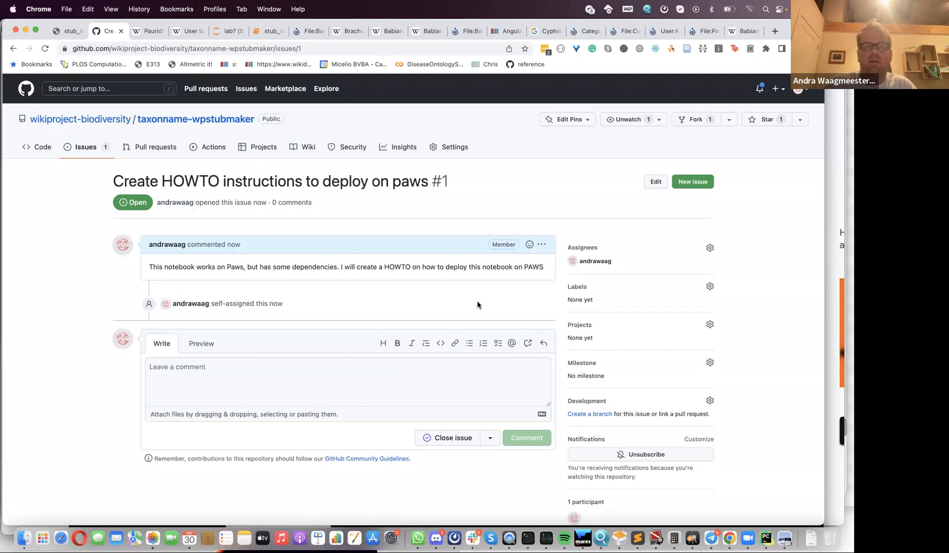
key("super+Tab")
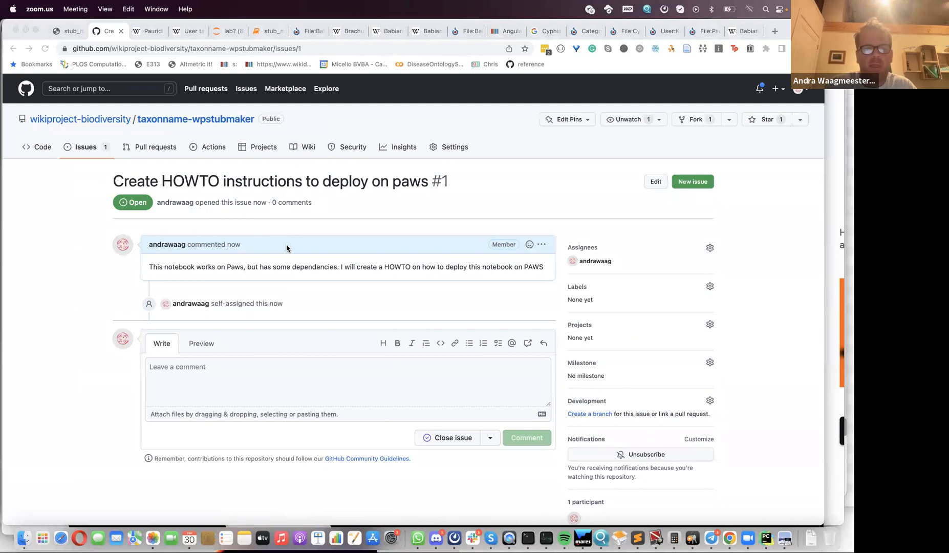
key("super+Tab")
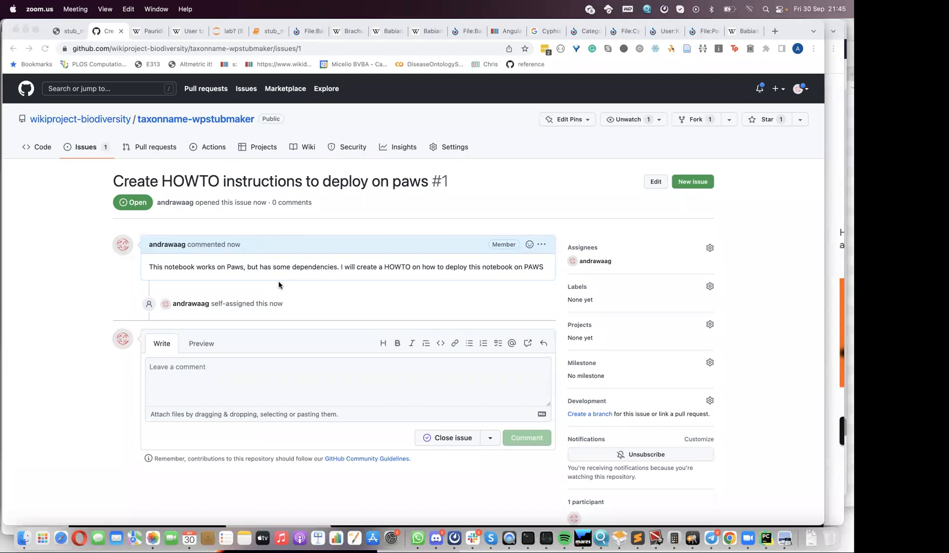
key("super+Tab")
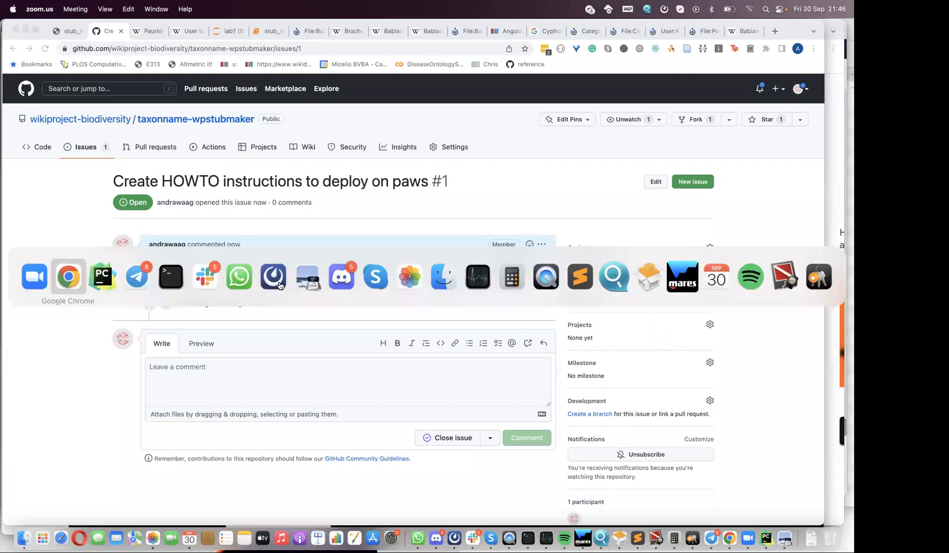
key("super+shift+Tab")
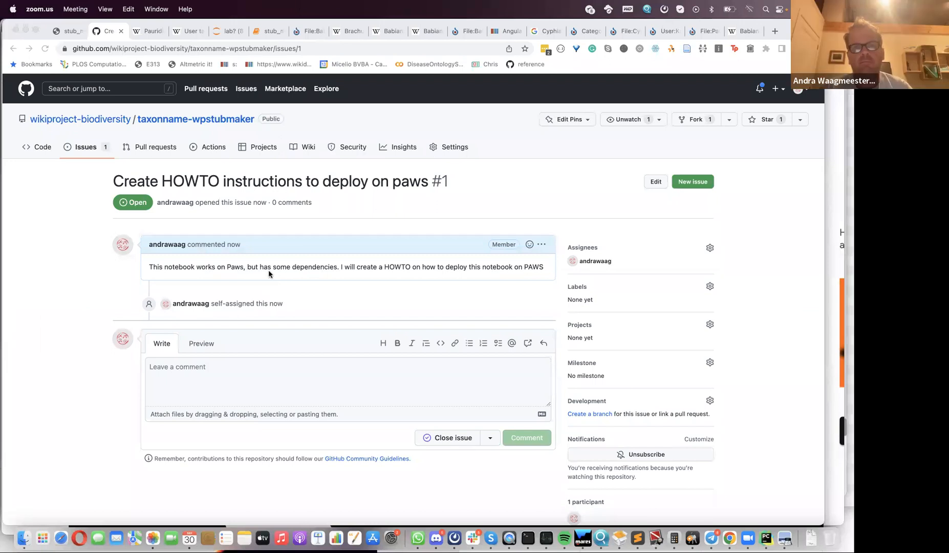
left_click(266, 32)
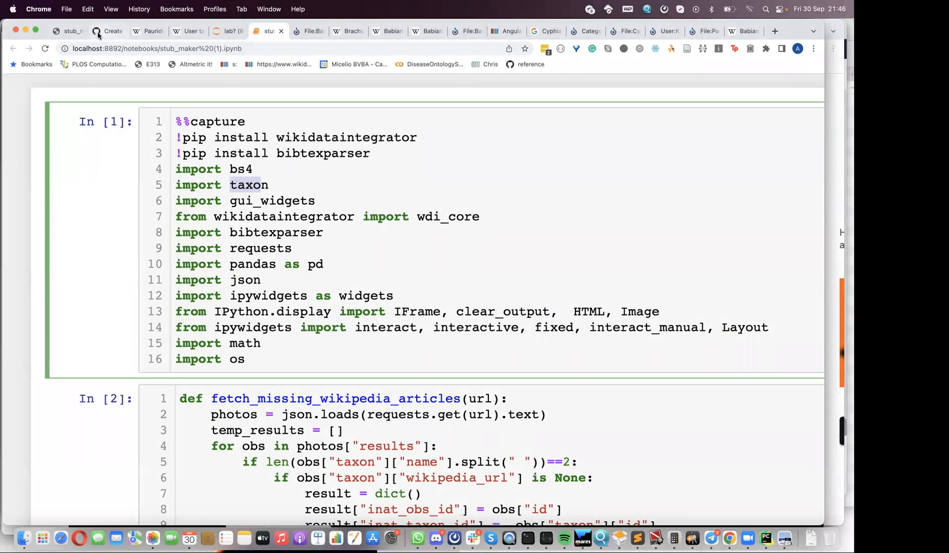
left_click(68, 32)
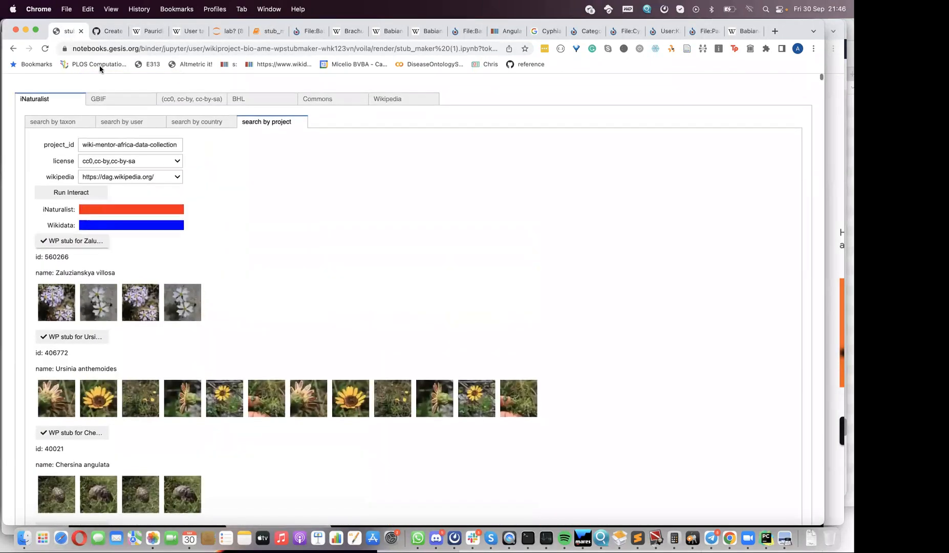
left_click(109, 35)
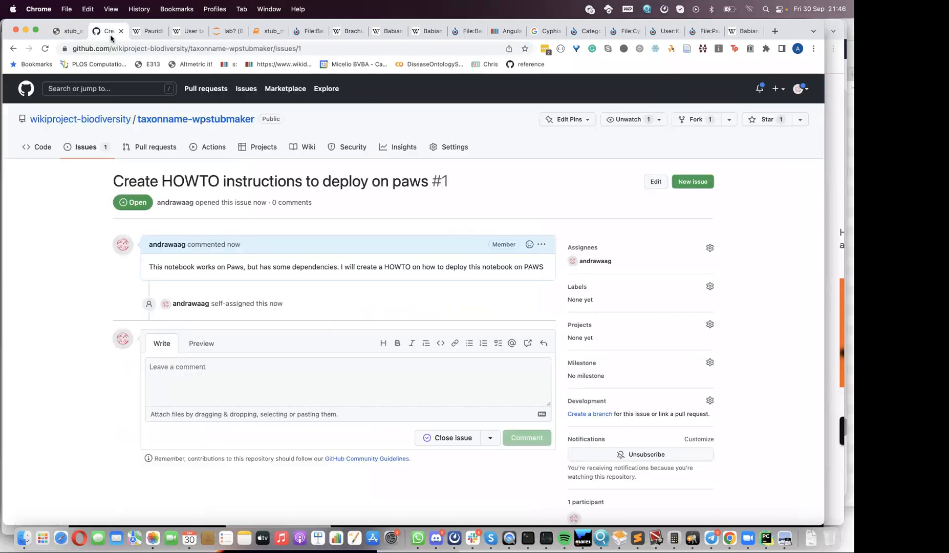
Step: Load inaturalist.org/home in place of the Pauridia serrata Wikipedia article
left_click(149, 34)
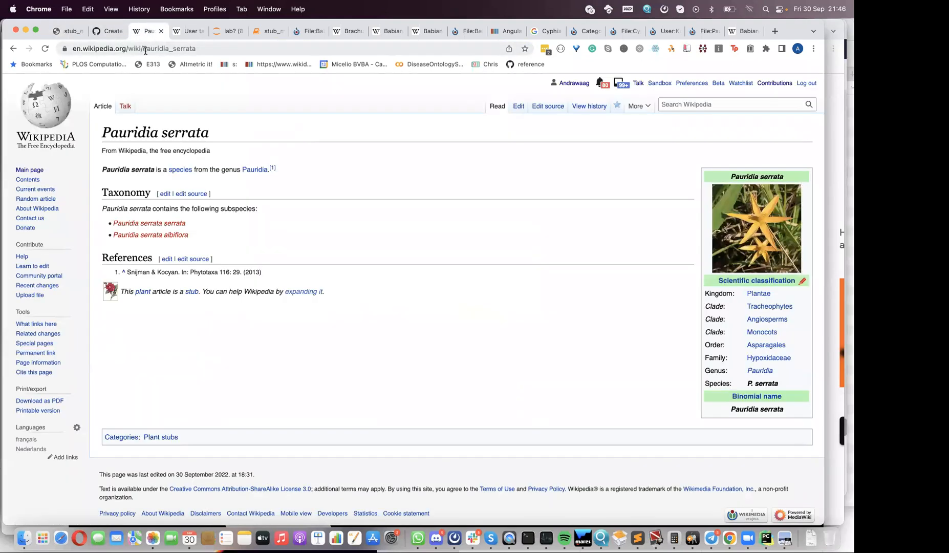
left_click(145, 50)
type("inaturalist.org/home")
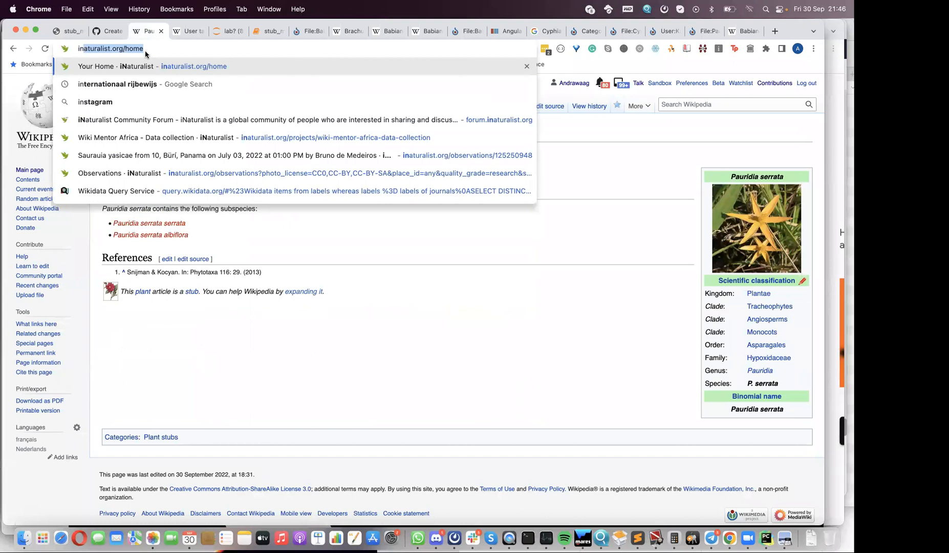
key("Return")
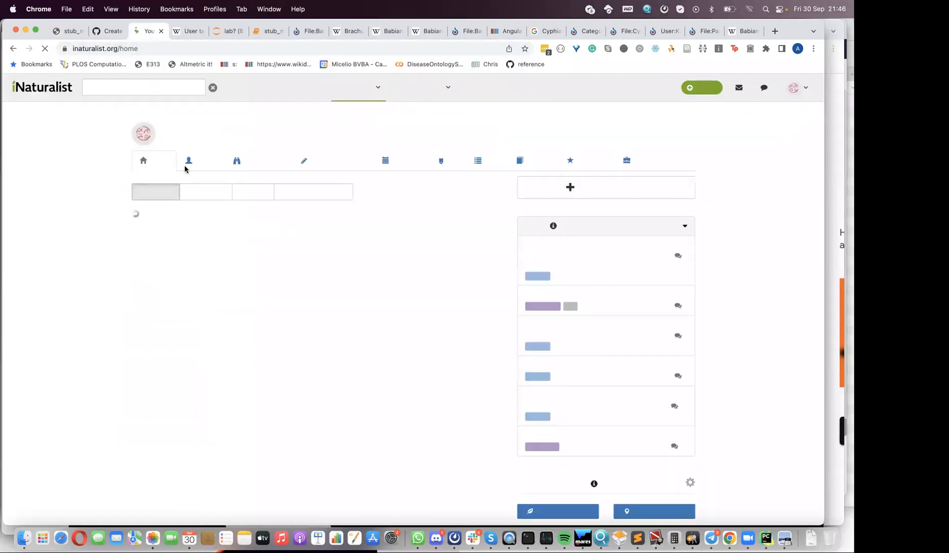
Step: Go to your iNaturalist projects and open the "Wiki Mentor Africa - Data collection" project
key("super+Tab")
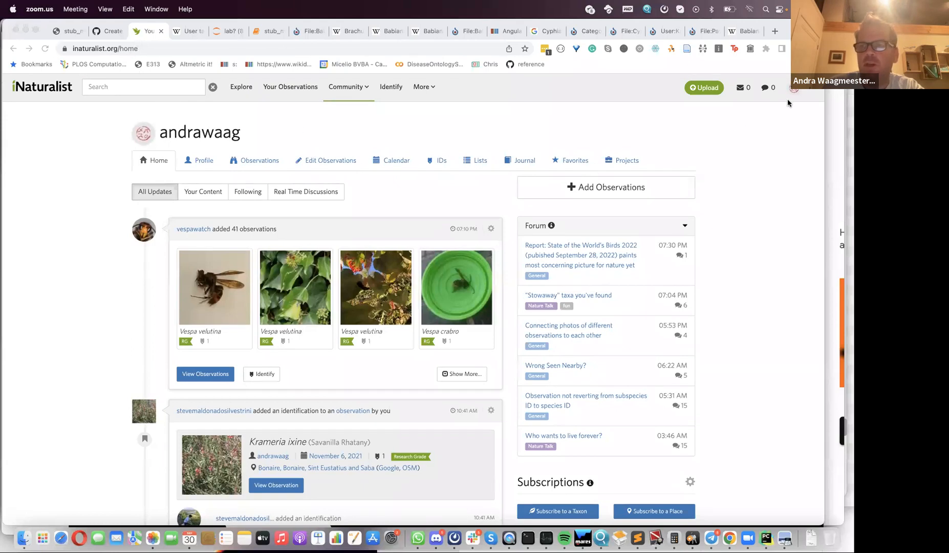
left_click(801, 95)
left_click(800, 92)
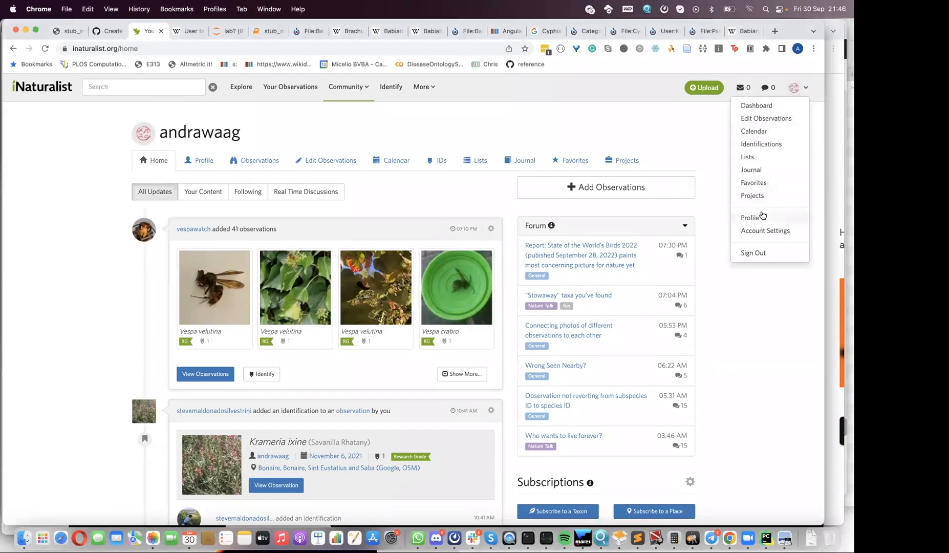
left_click(756, 198)
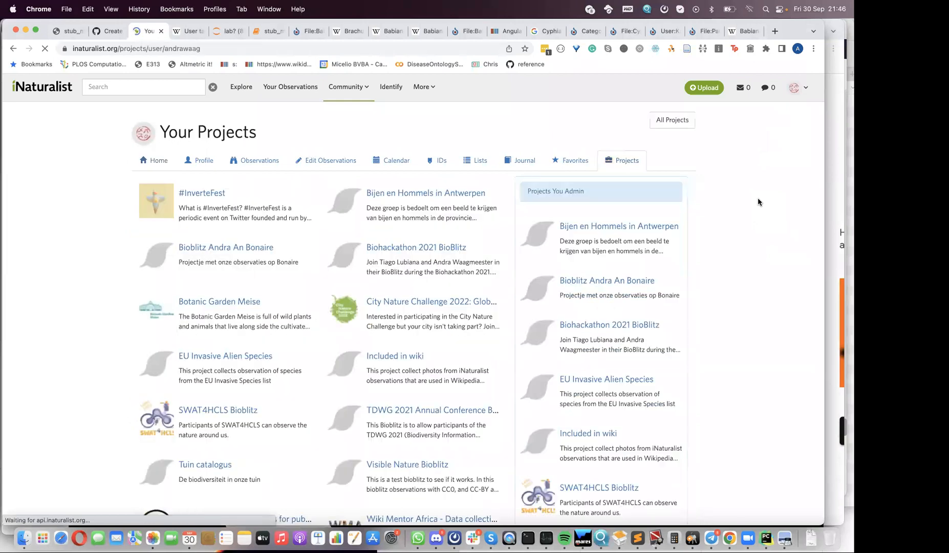
scroll(480, 293, "down", 10)
left_click(414, 209)
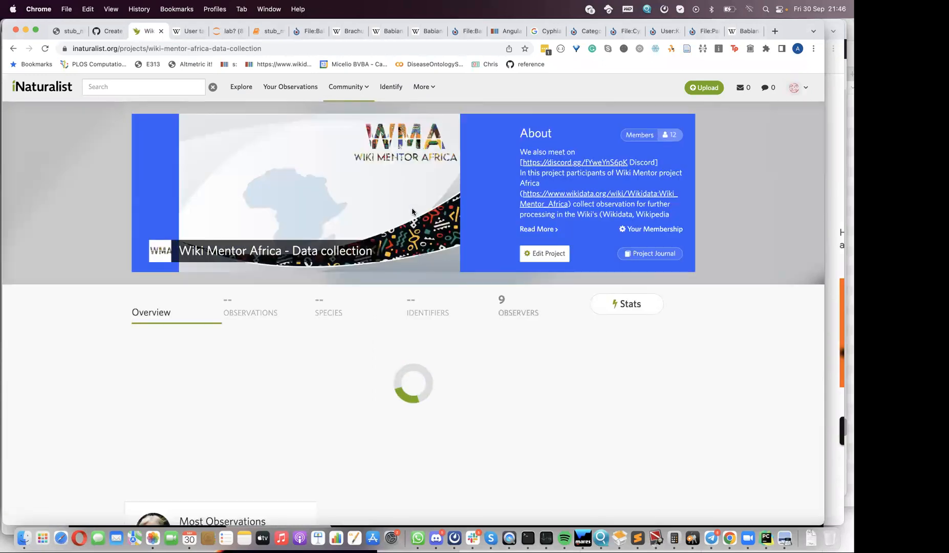
Step: Open the project's full Most Observations ranking and review the observation and species counts per observer
scroll(412, 210, "down", 5)
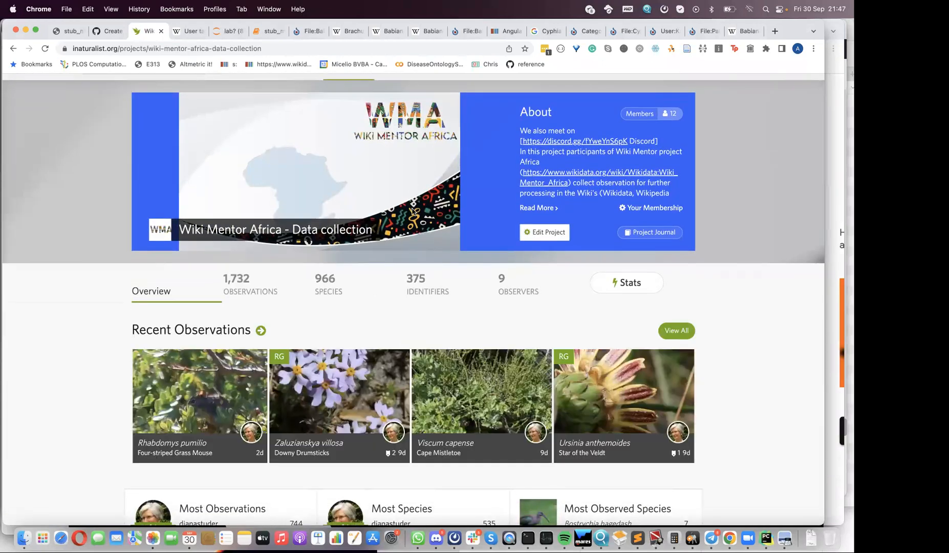
scroll(412, 210, "down", 10)
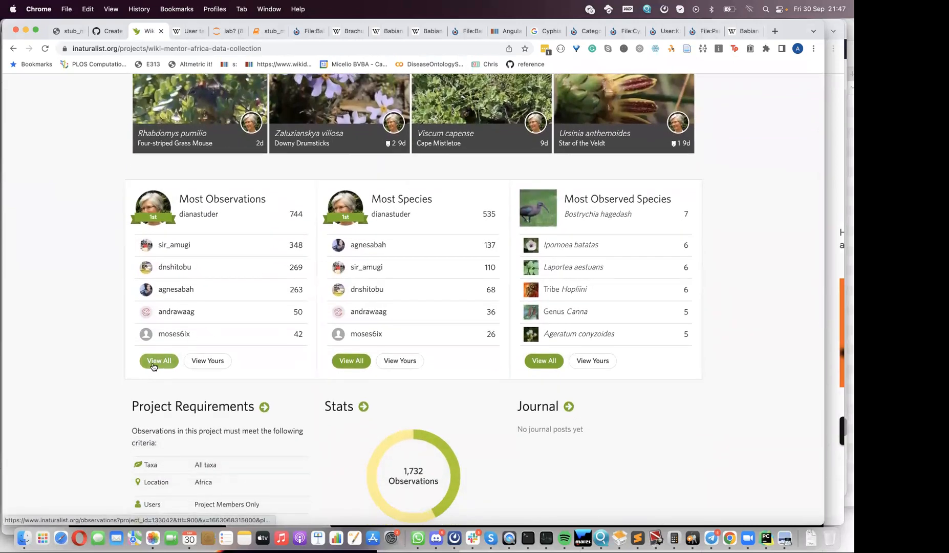
left_click(156, 362)
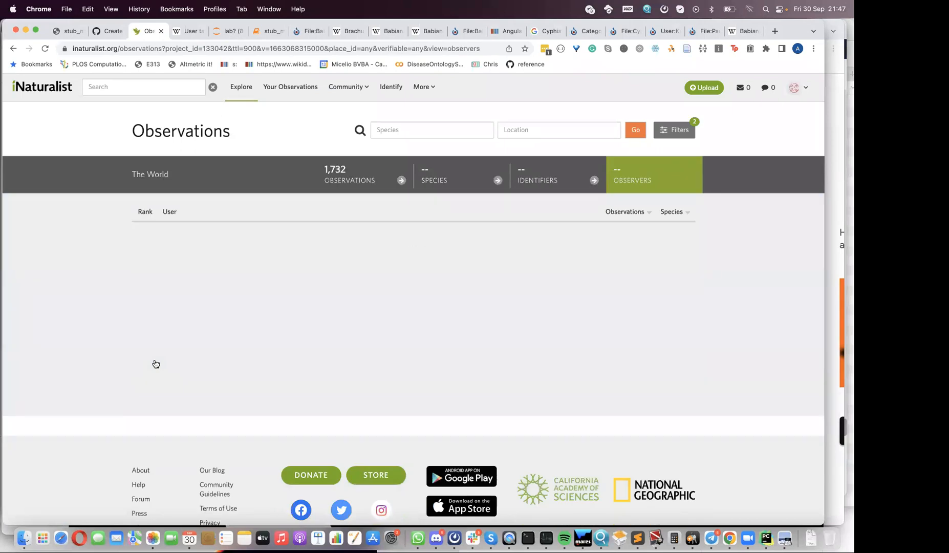
scroll(156, 364, "down", 5)
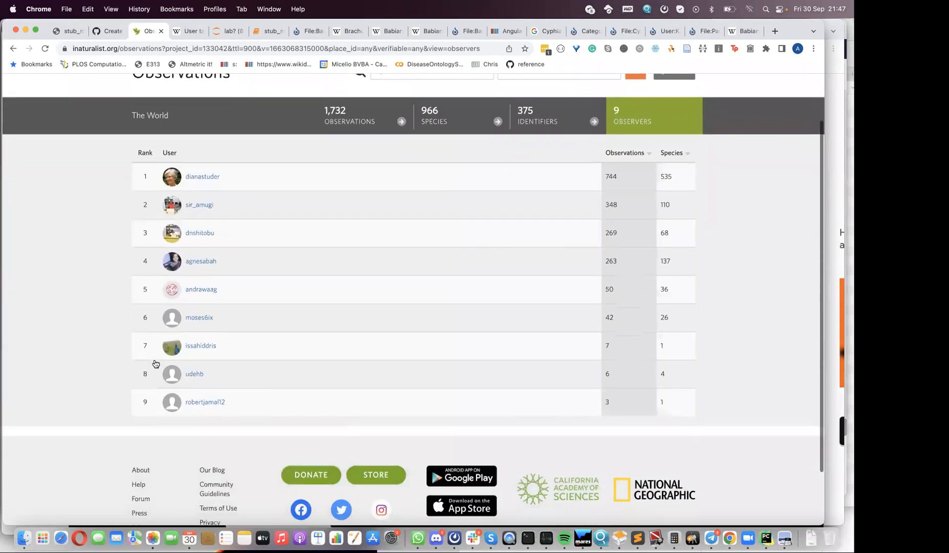
scroll(156, 363, "up", 3)
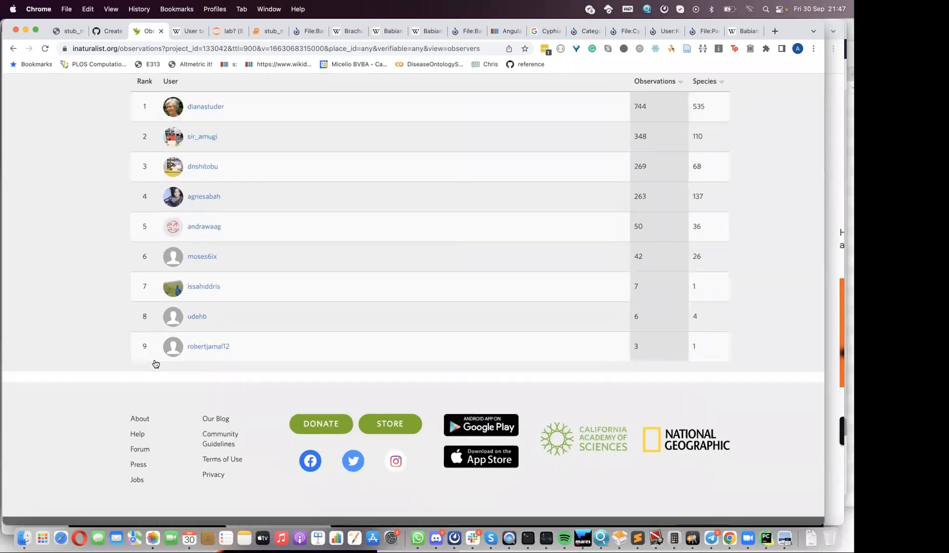
scroll(155, 363, "up", 1)
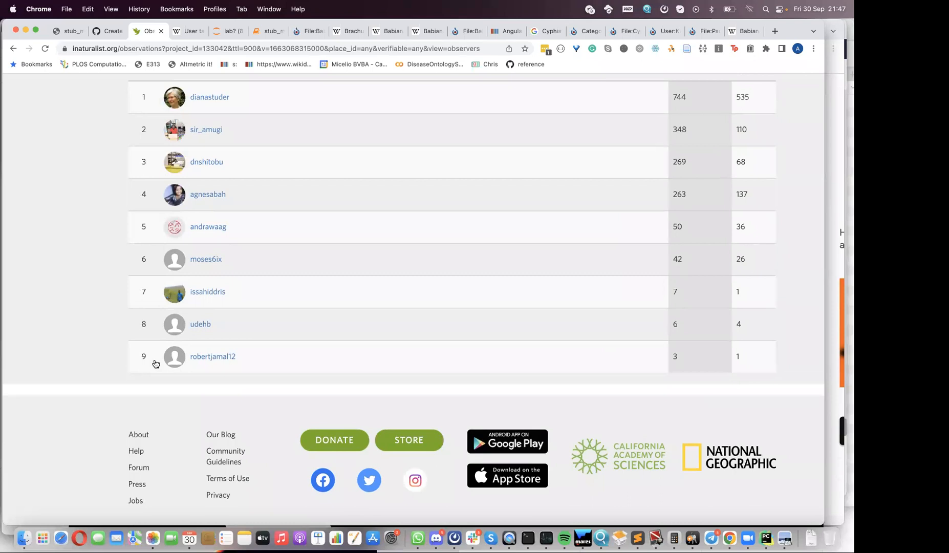
scroll(156, 363, "up", 4)
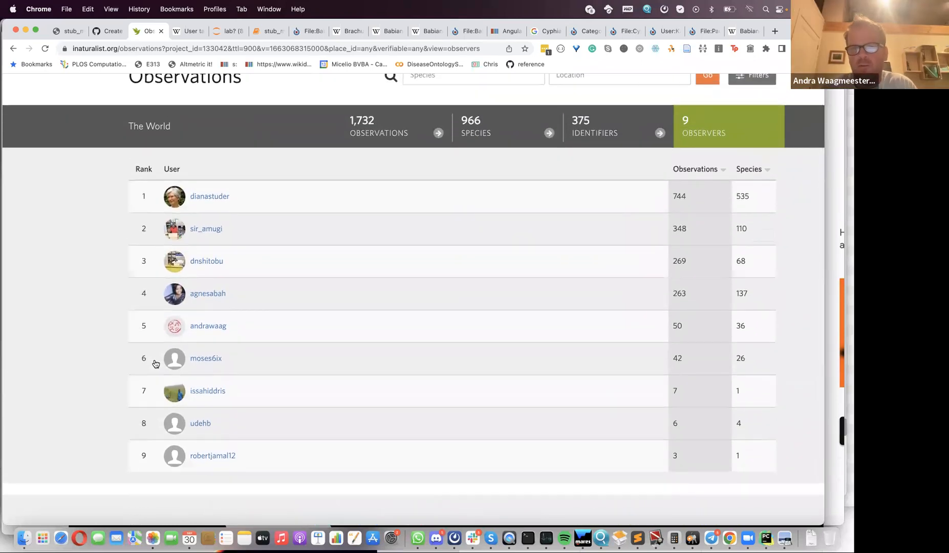
scroll(155, 364, "up", 1)
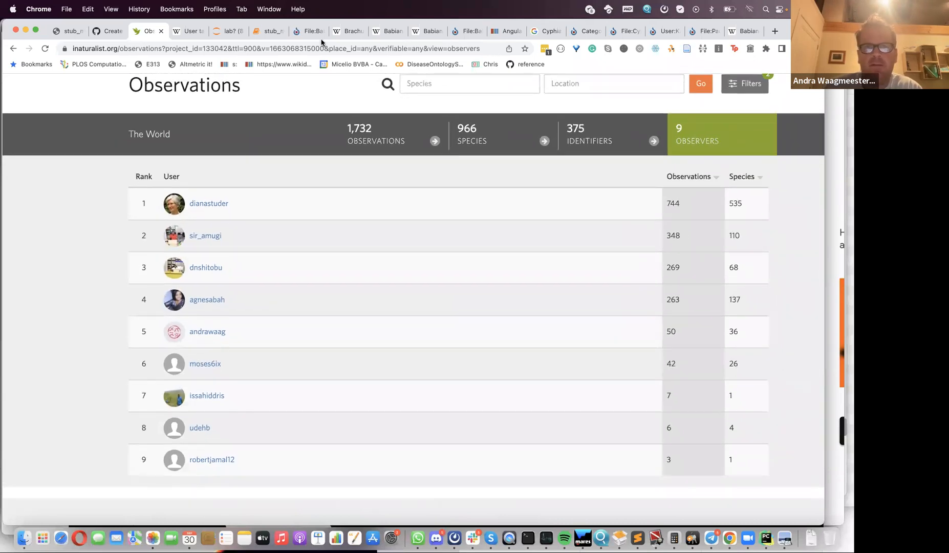
scroll(313, 243, "down", 2)
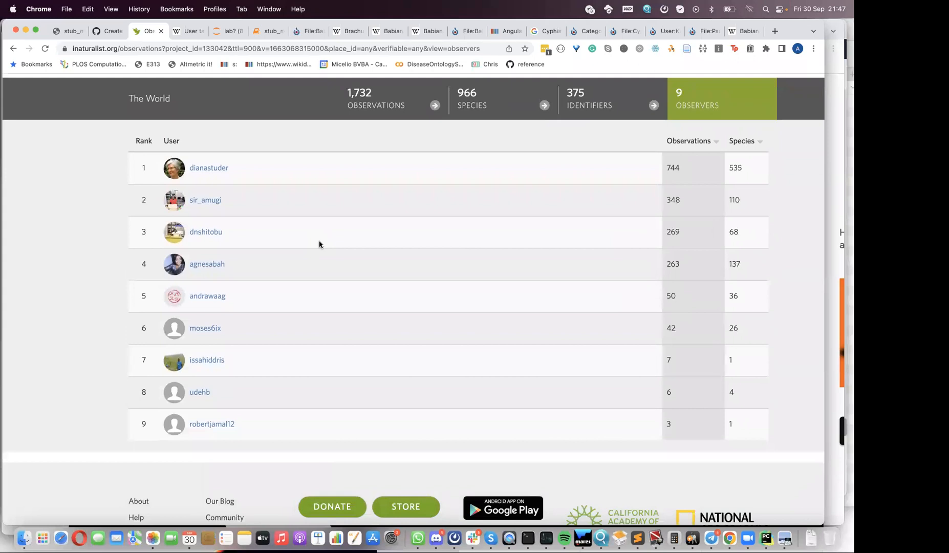